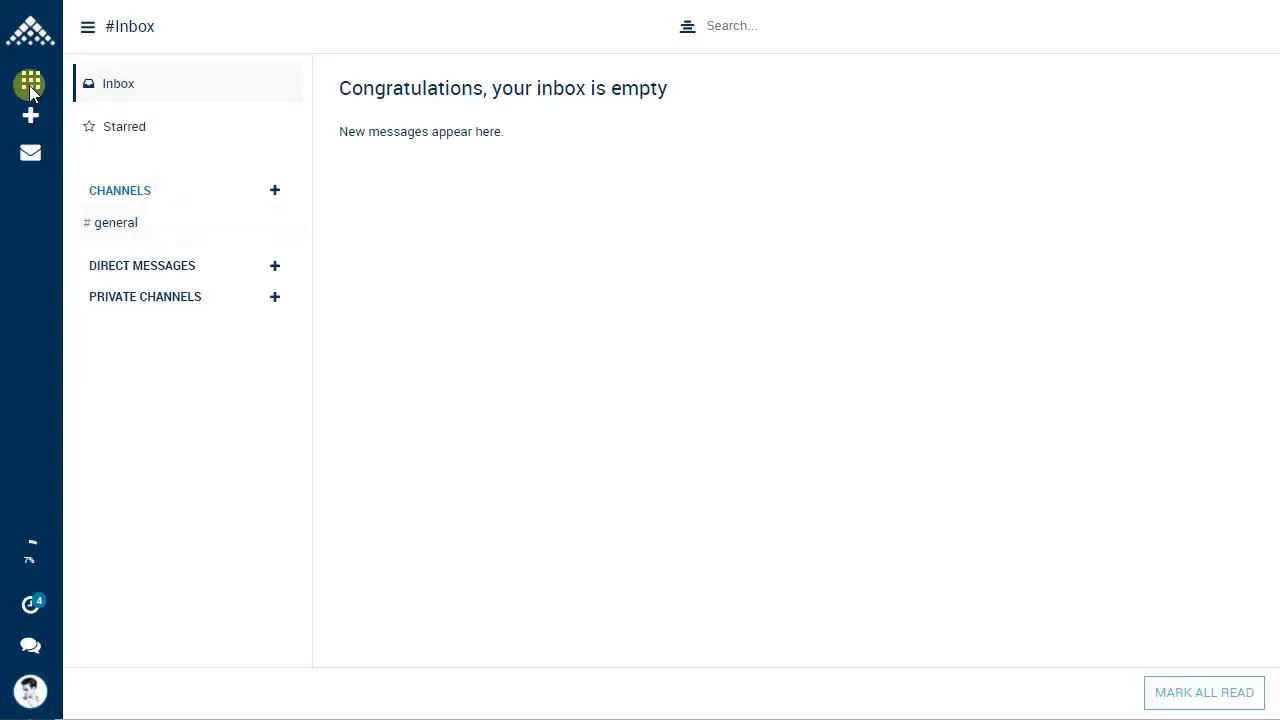
- Create and save a product brand named NEW BRAND in the Inventory module's product categorization masters
left_click(30, 88)
left_click(121, 230)
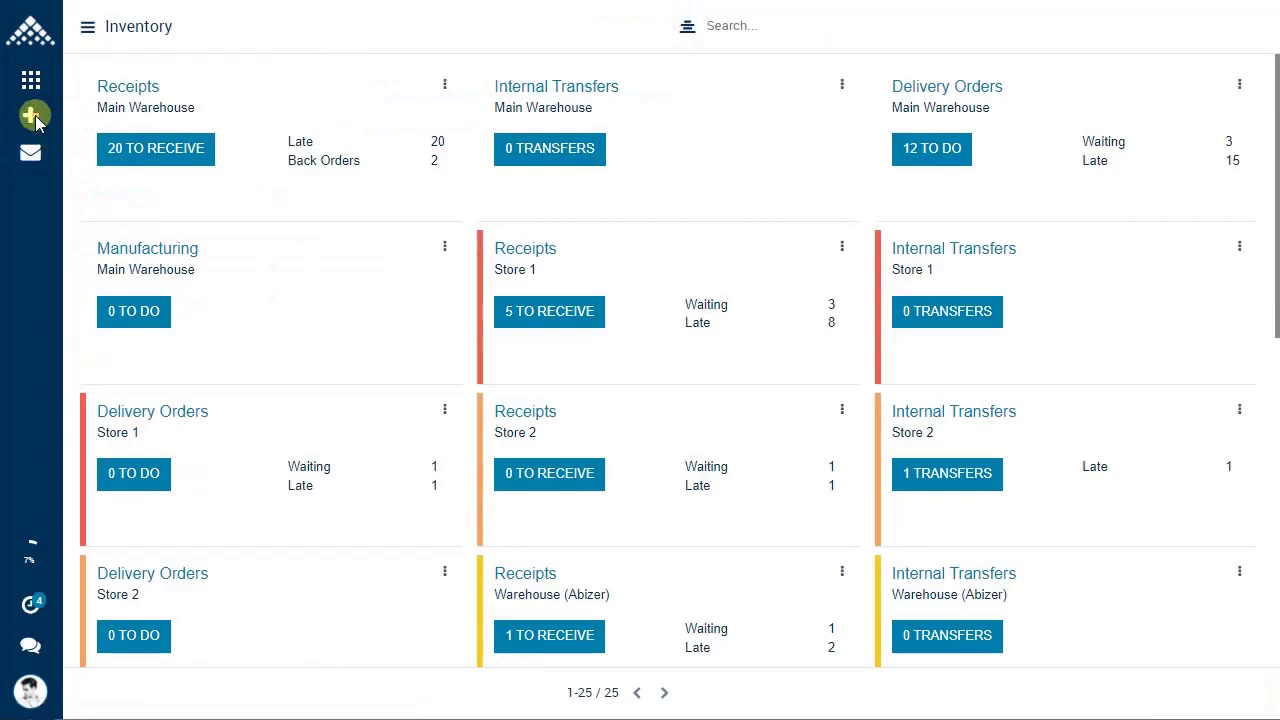
left_click(32, 117)
scroll(66, 160, "up", 9)
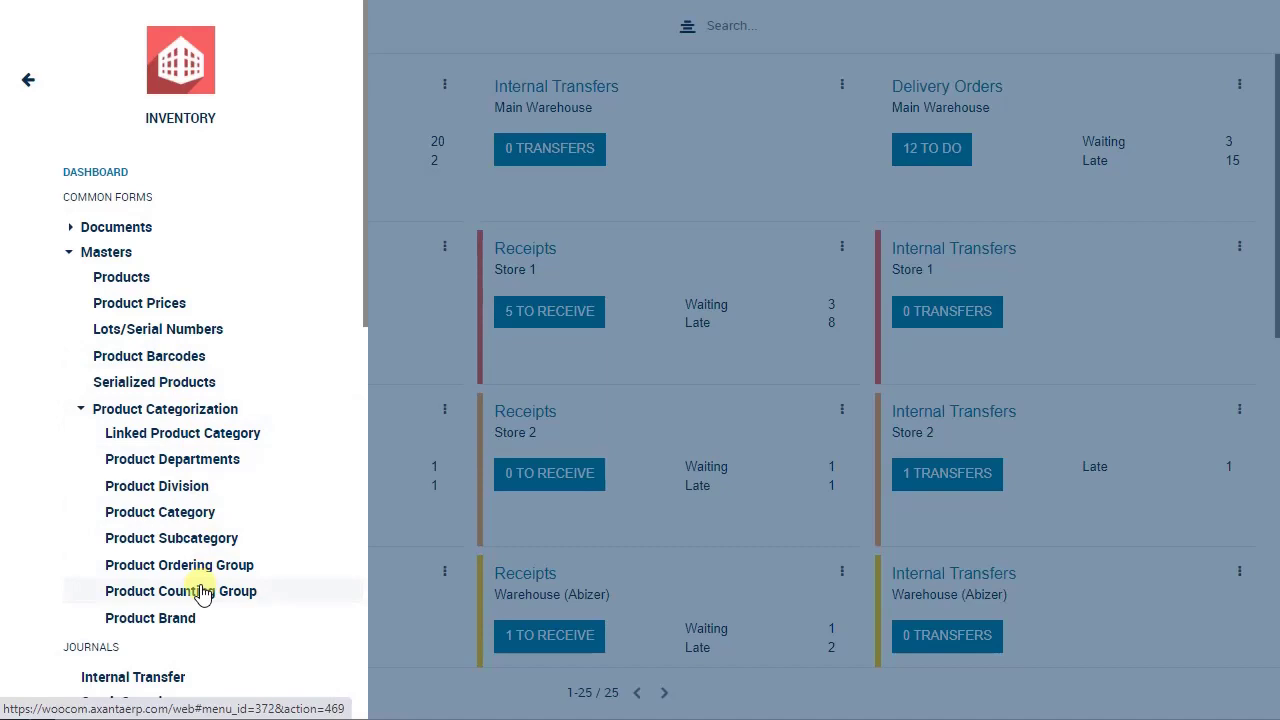
left_click(158, 622)
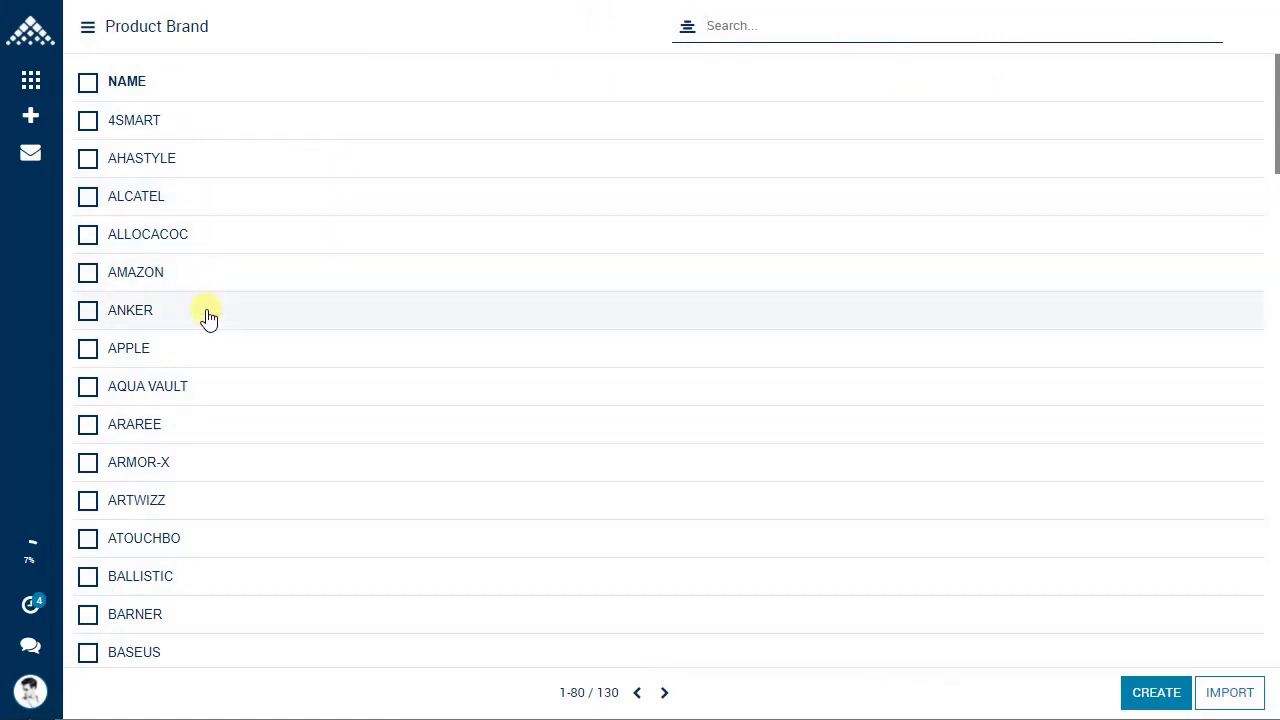
left_click(1158, 697)
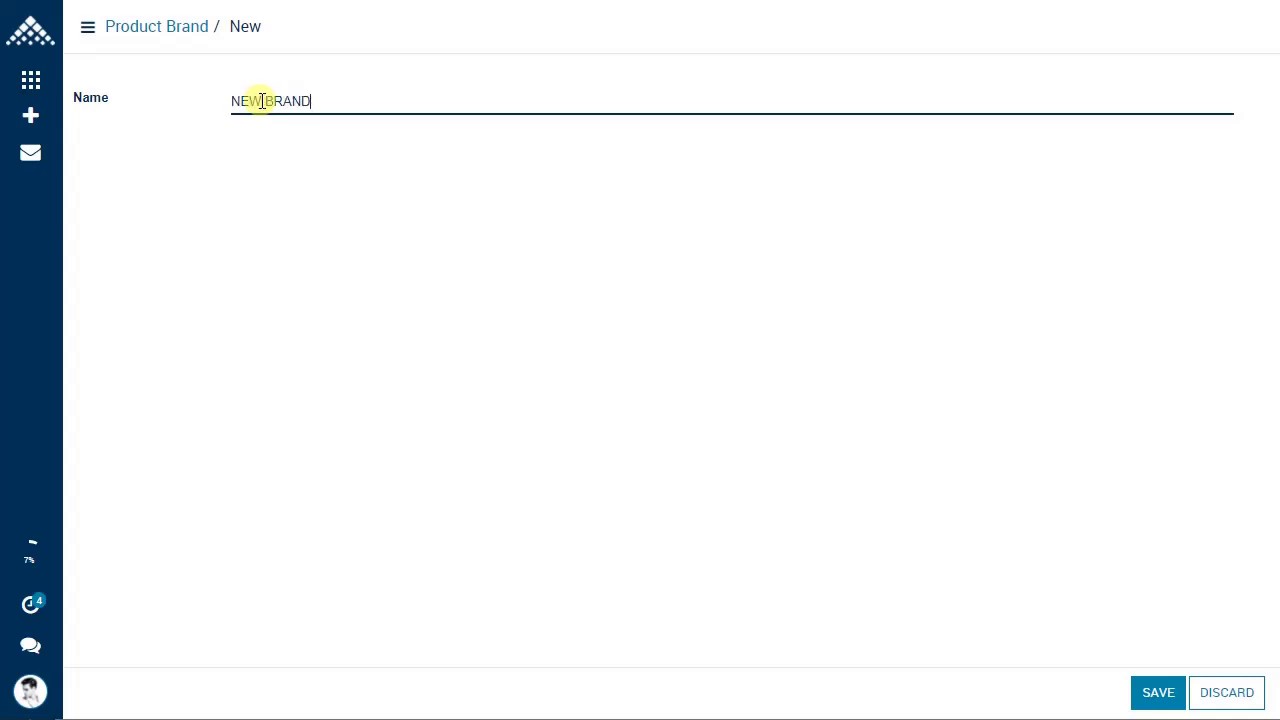
left_click(1155, 693)
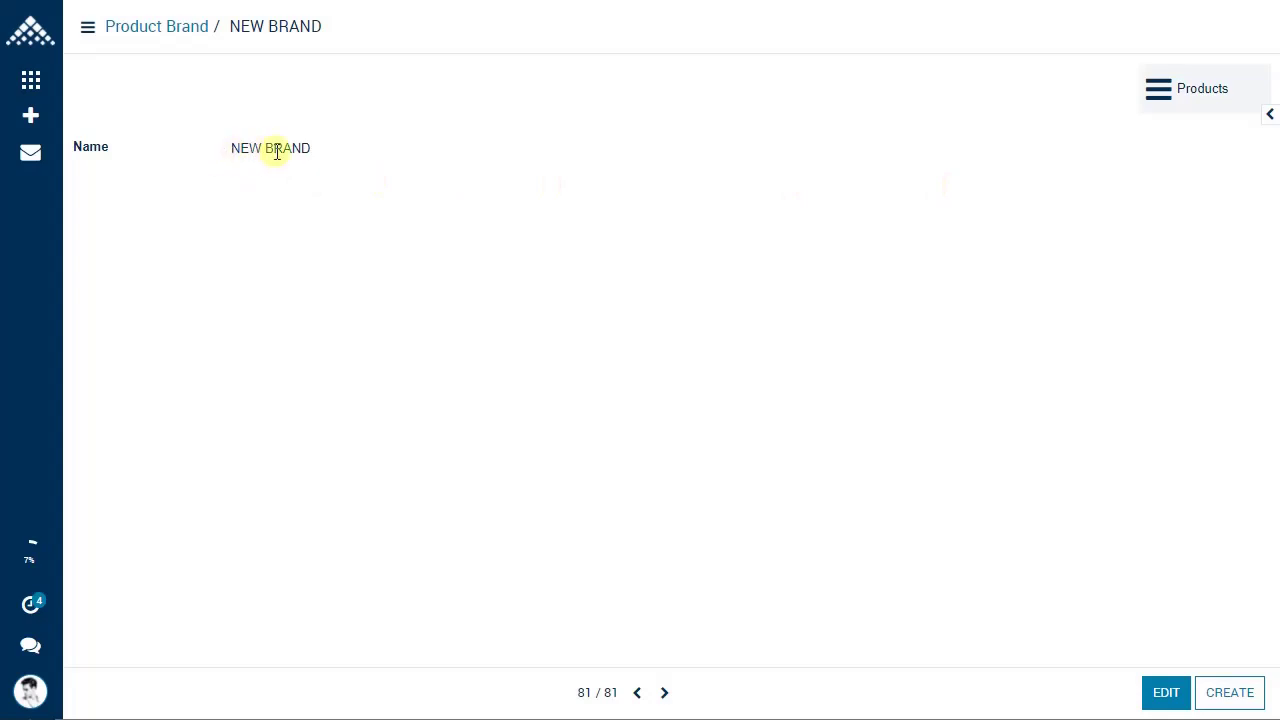
- Review the products linked to NEW BRAND and those linked to the AHASTYLE brand
left_click(1180, 105)
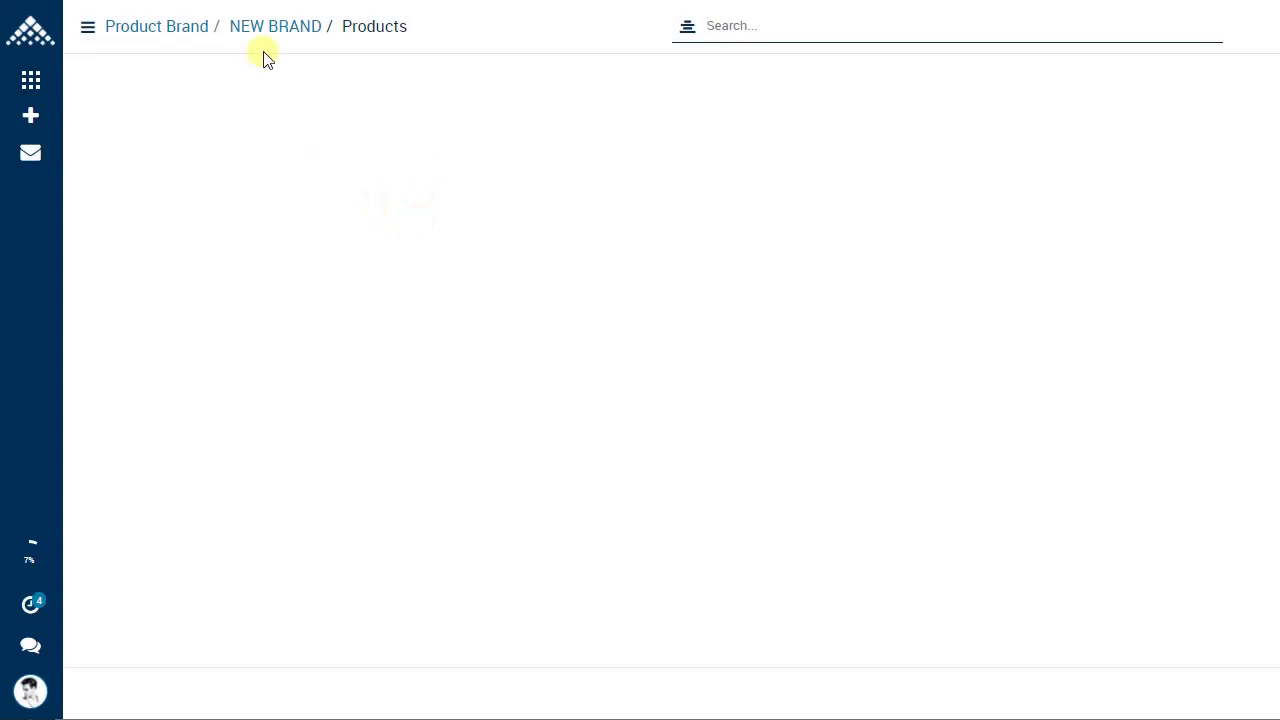
left_click(279, 30)
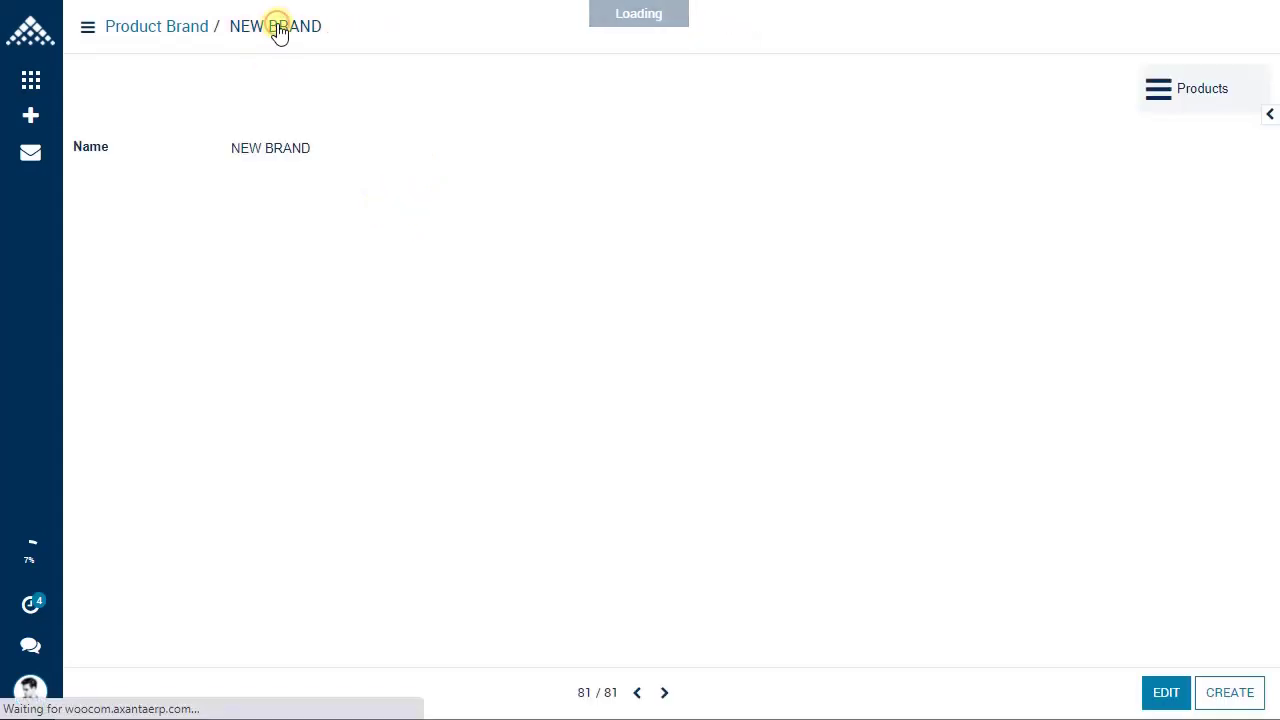
left_click(160, 28)
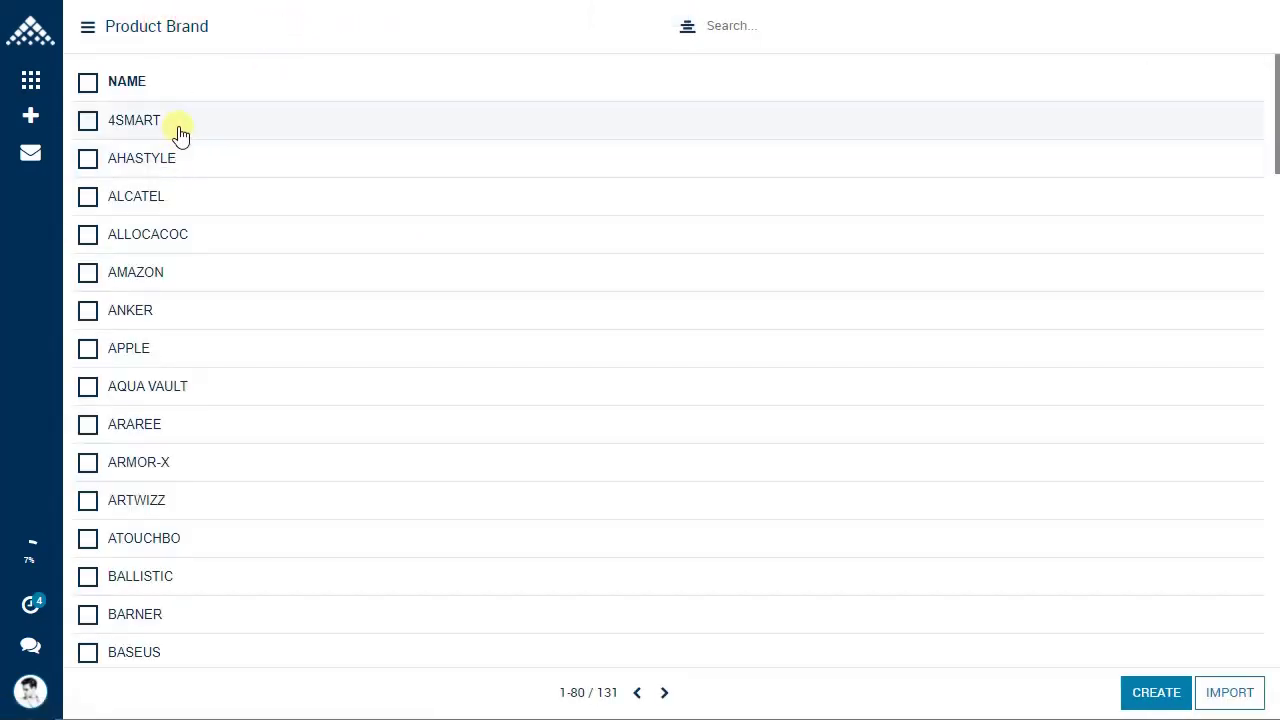
left_click(177, 163)
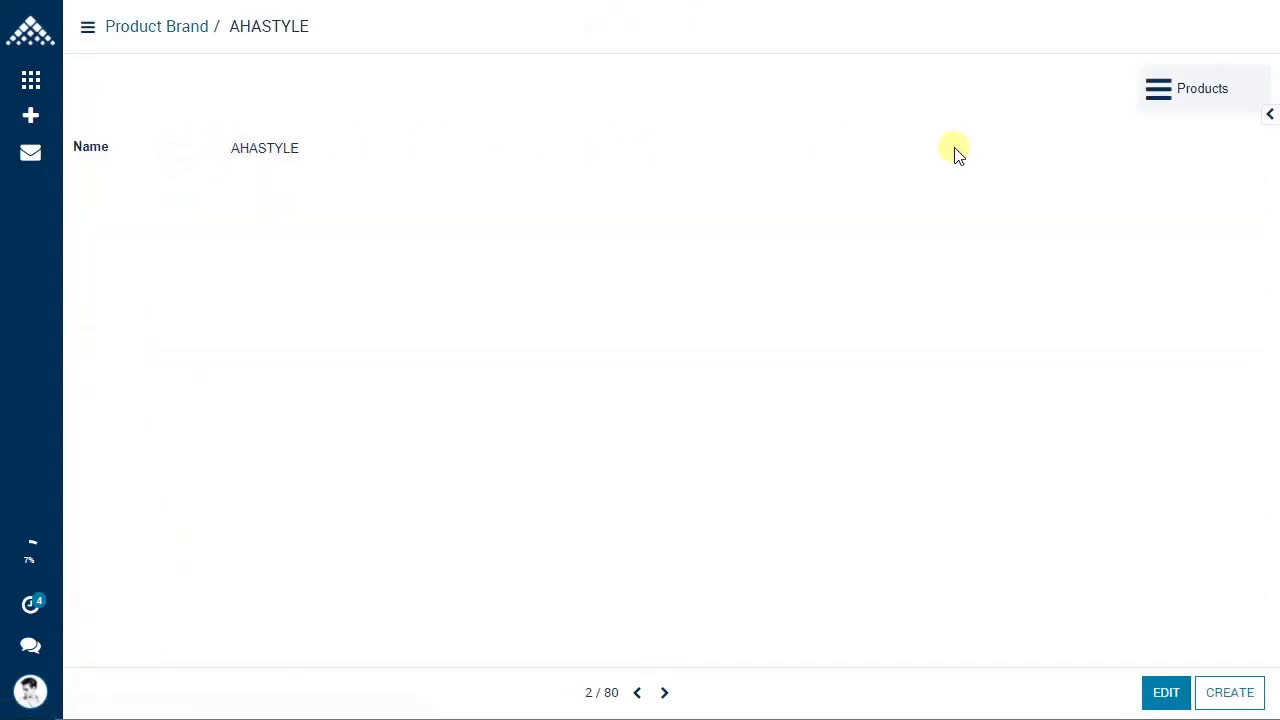
left_click(1171, 104)
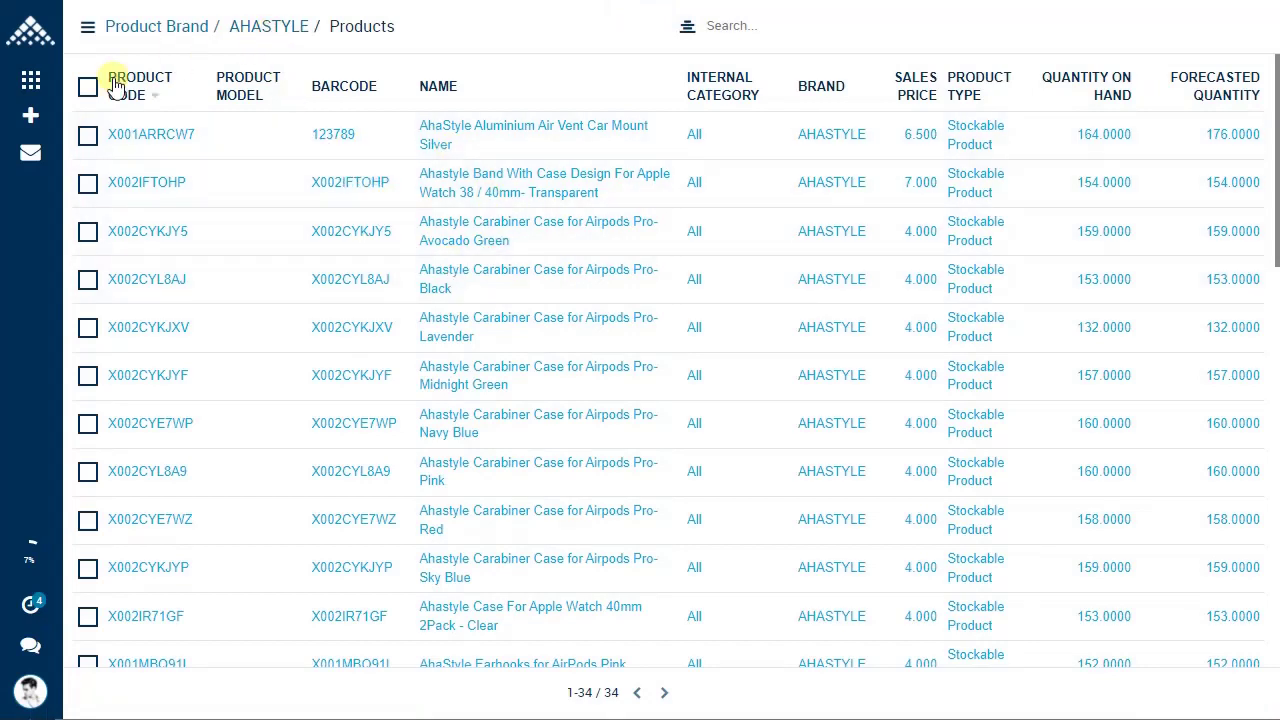
- Open the product departments and view the products assigned to the APPAREL department
left_click(32, 116)
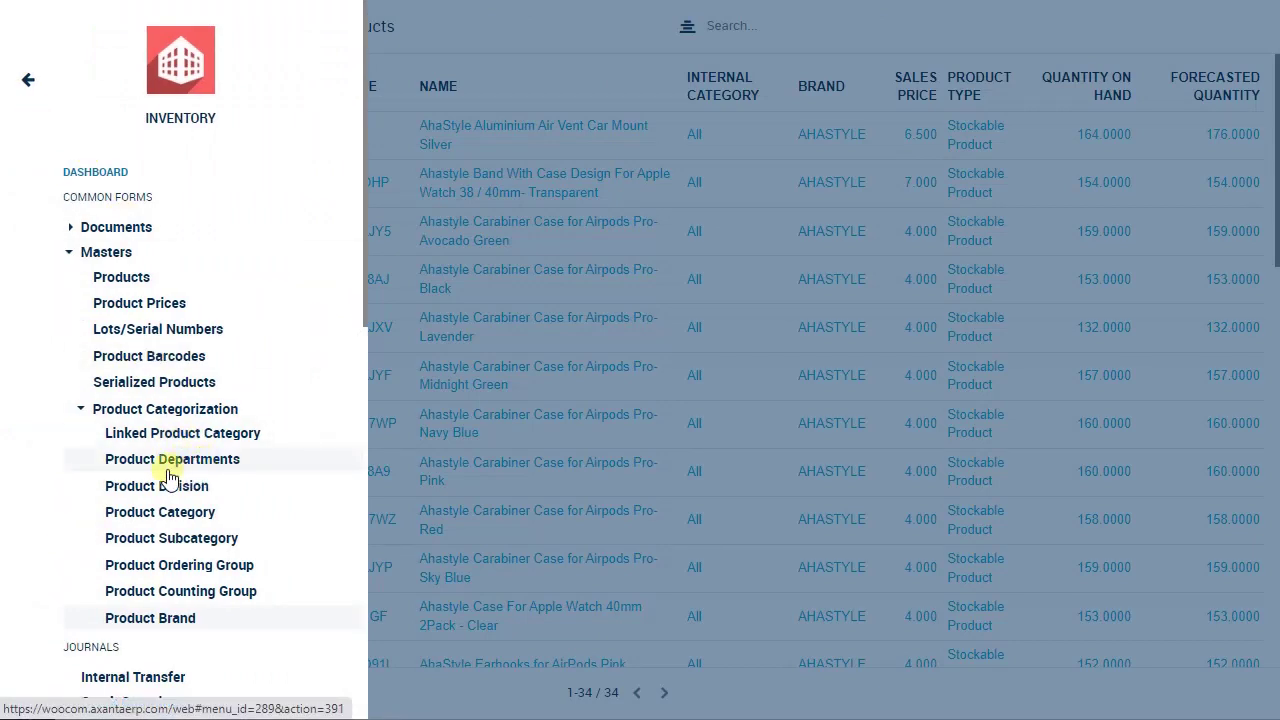
left_click(203, 468)
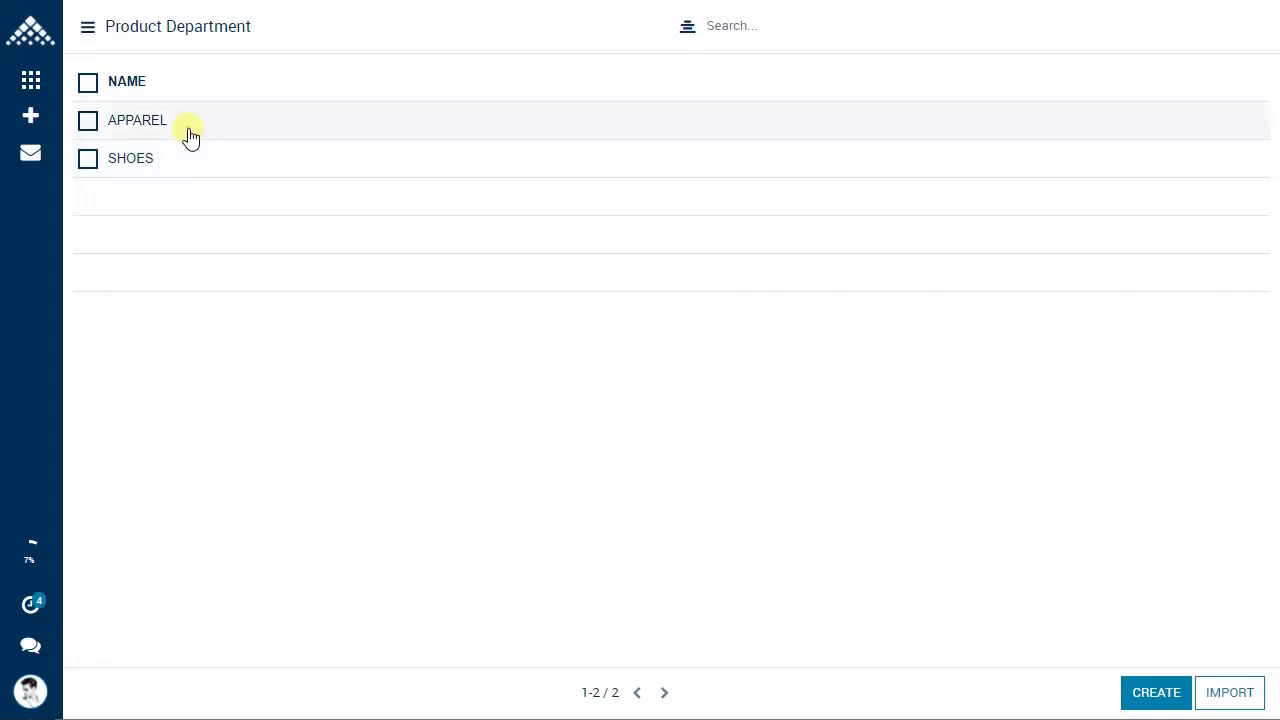
left_click(186, 126)
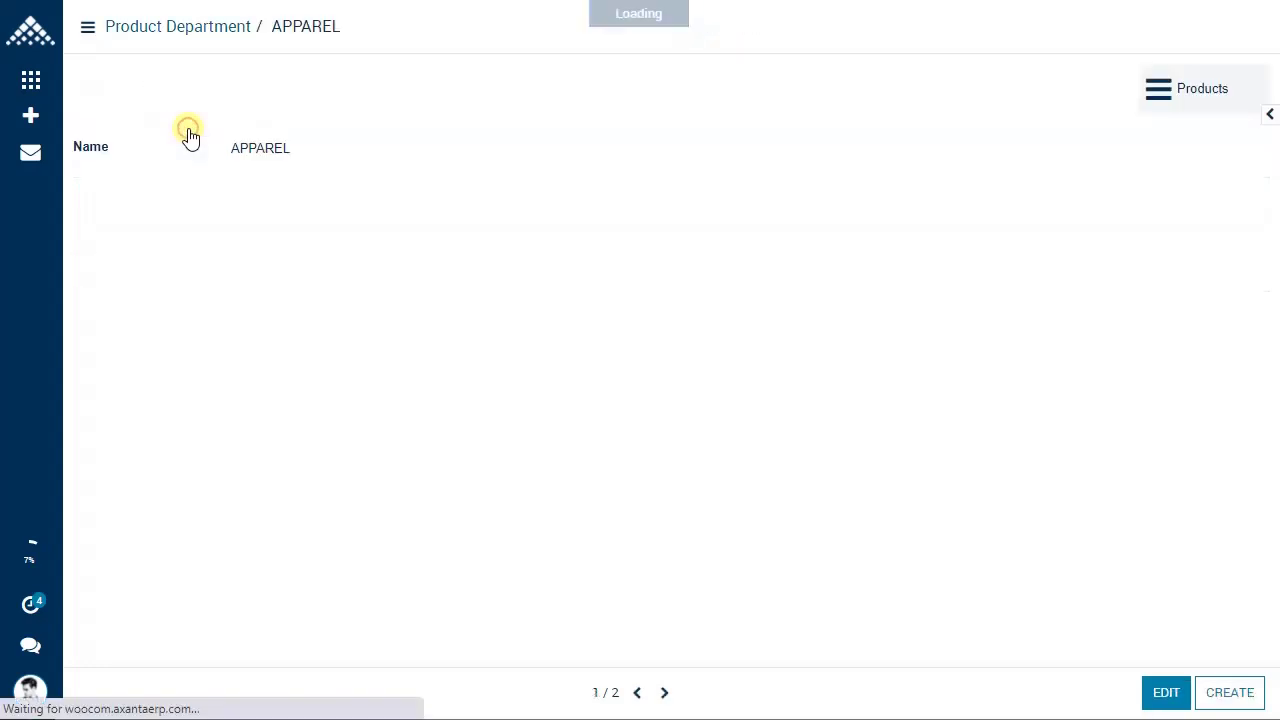
left_click(1204, 104)
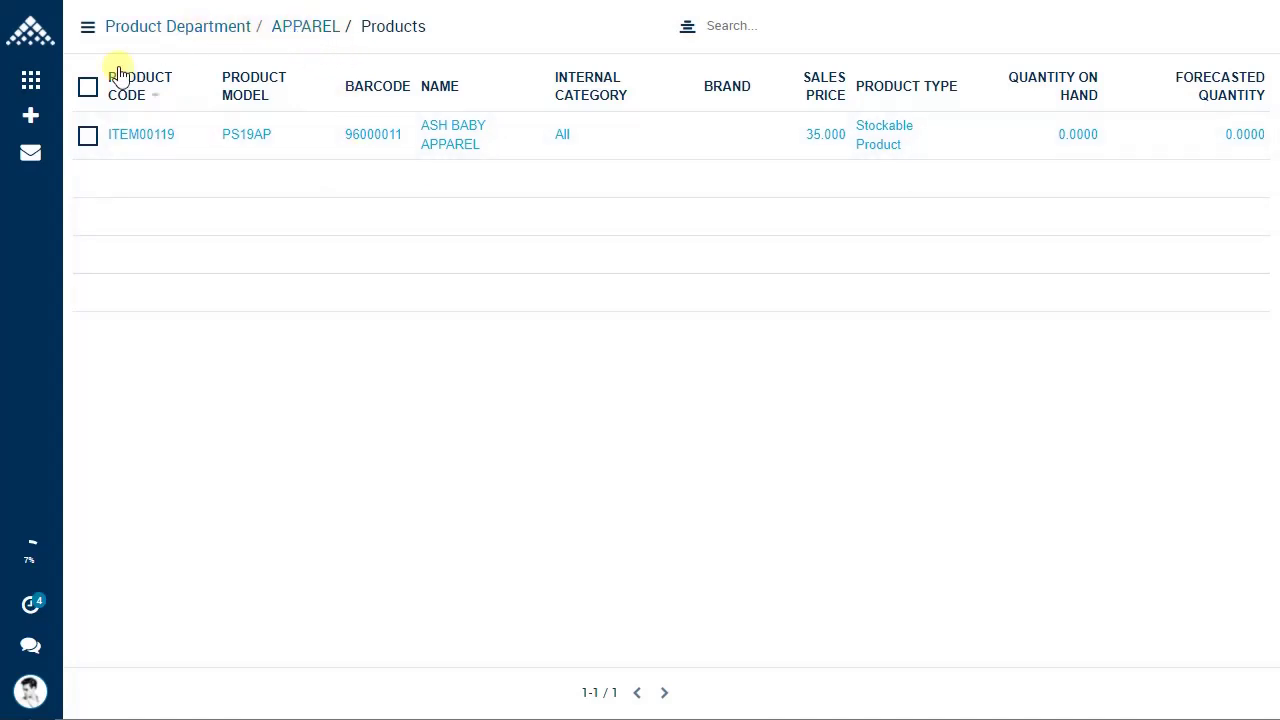
- Open the Inventory module's Products master and switch it from kanban to list view
left_click(28, 116)
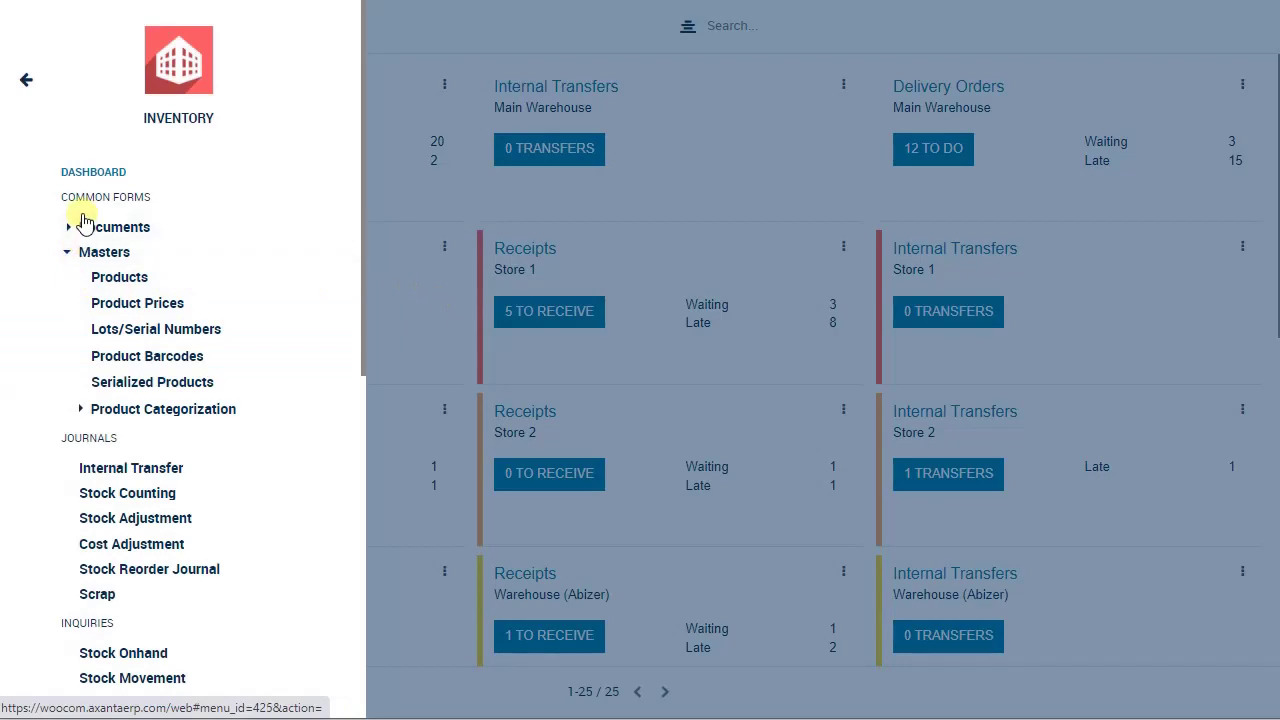
left_click(117, 280)
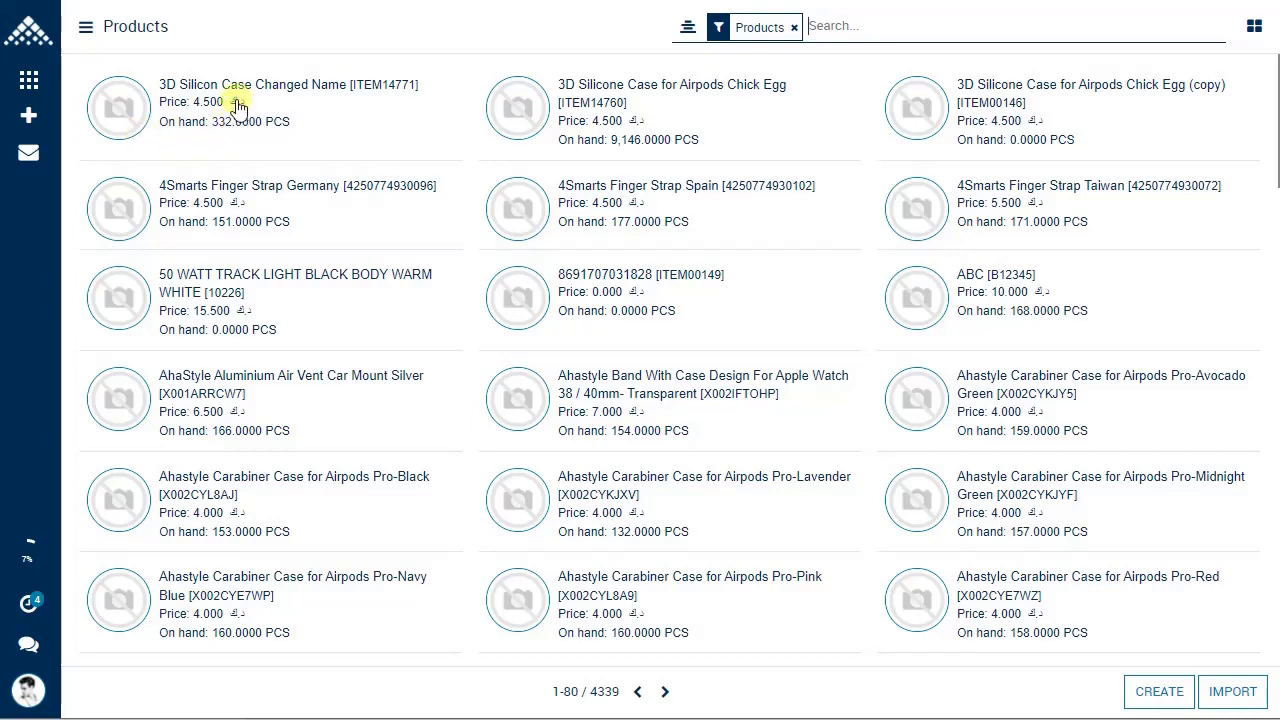
left_click(1254, 28)
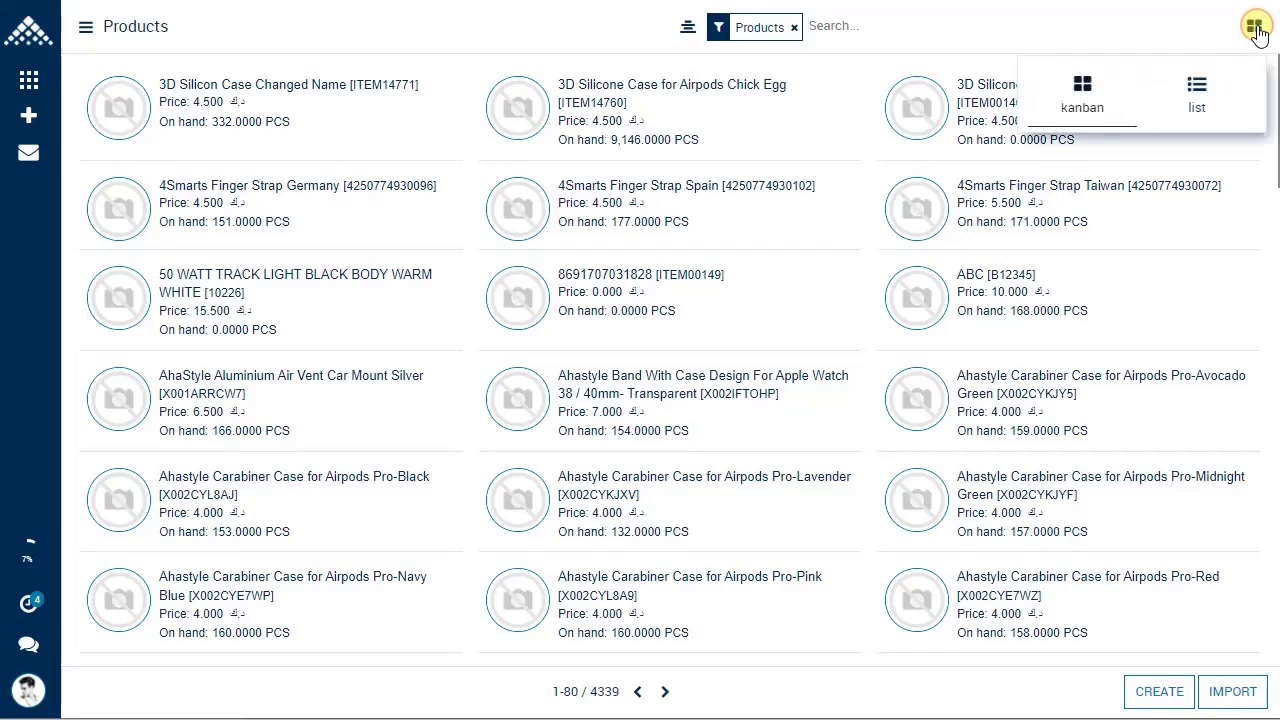
left_click(1204, 101)
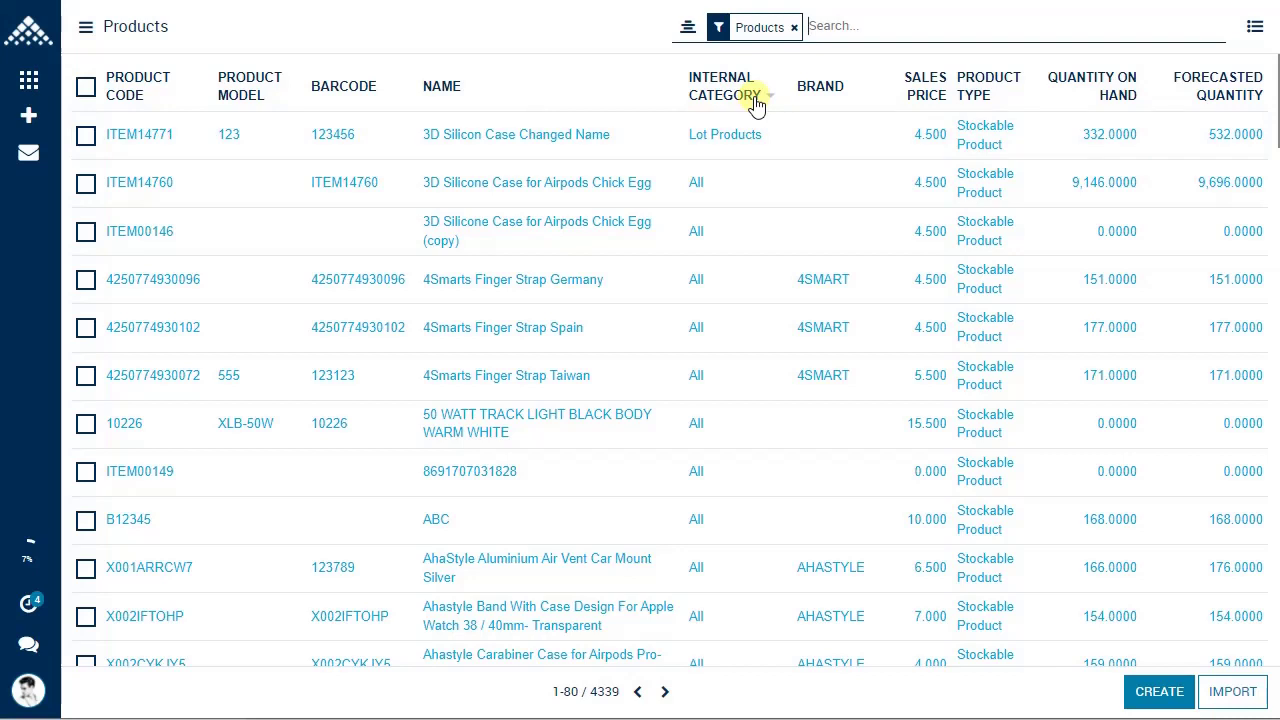
- Search the products by barcode 123456, examine the matching product's record, and clear the barcode search
type("123456")
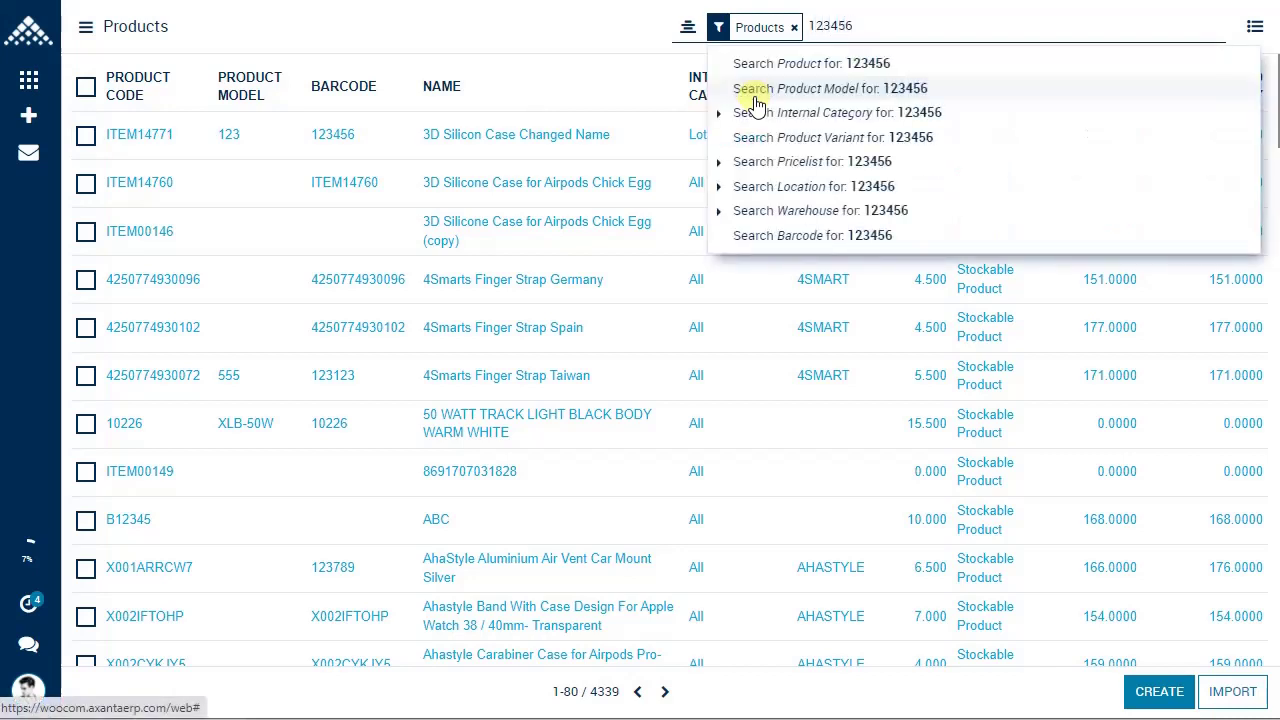
left_click(879, 245)
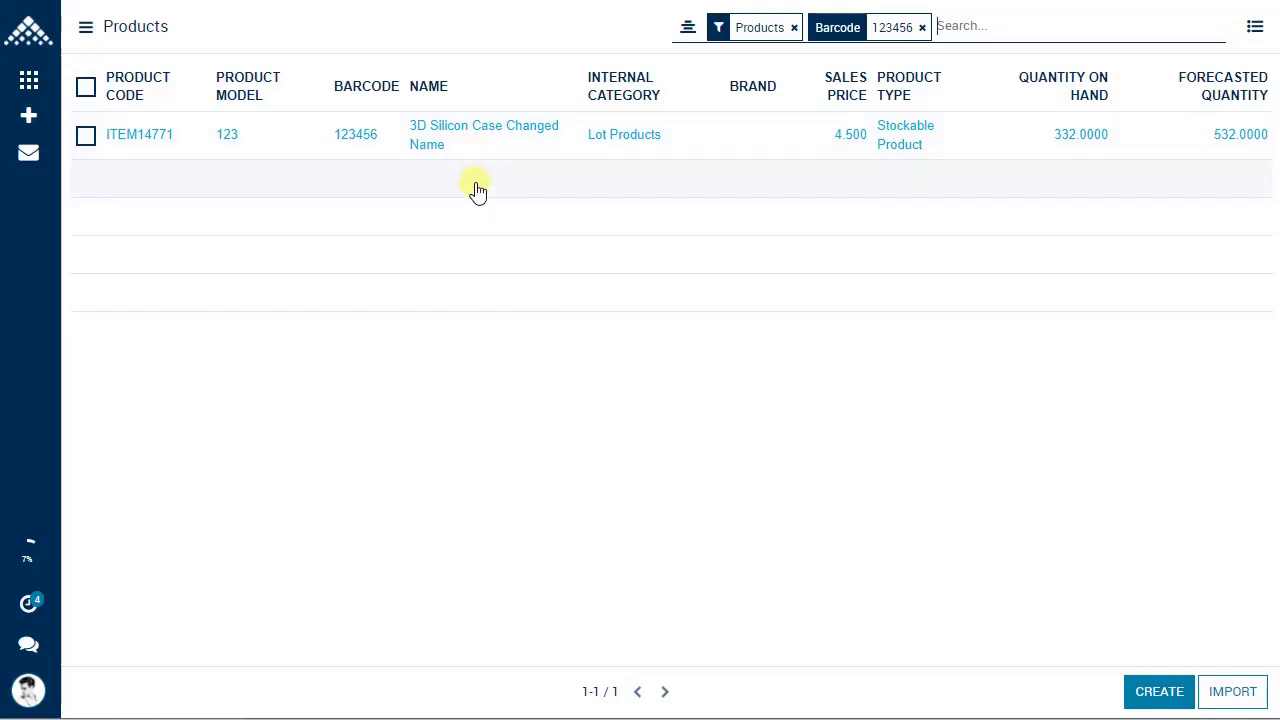
left_click(473, 152)
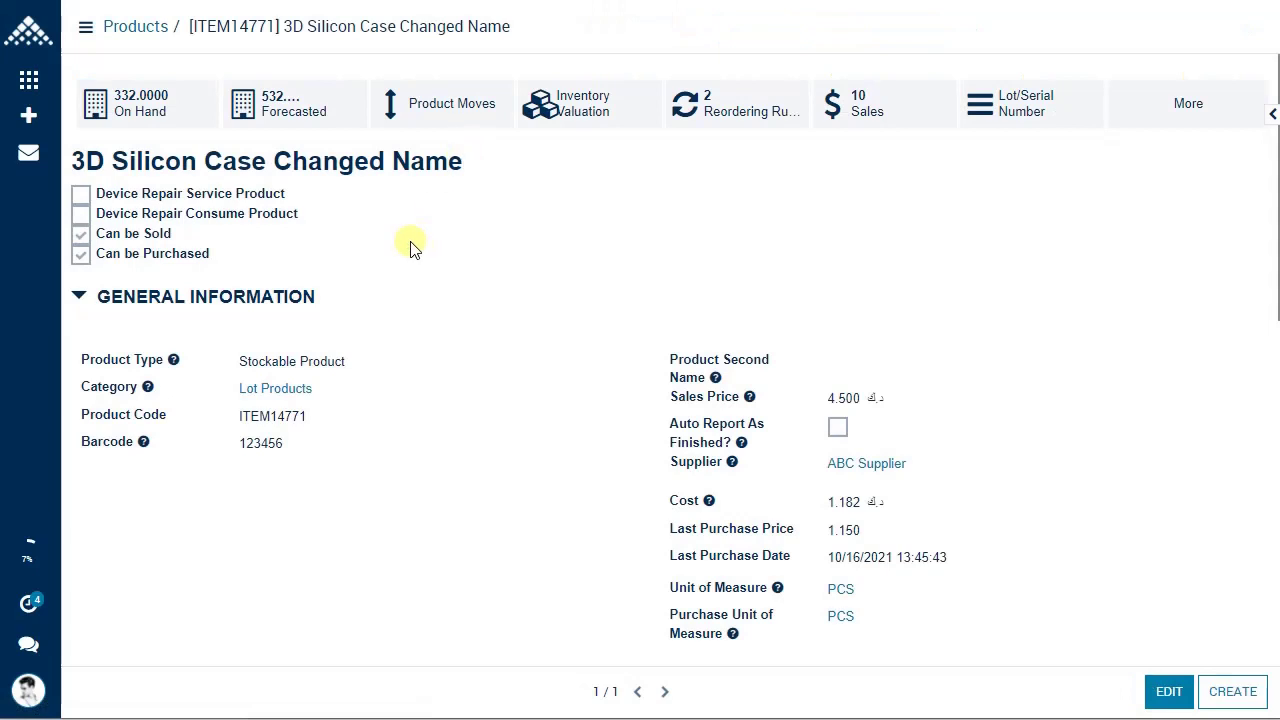
scroll(415, 290, "down", 1)
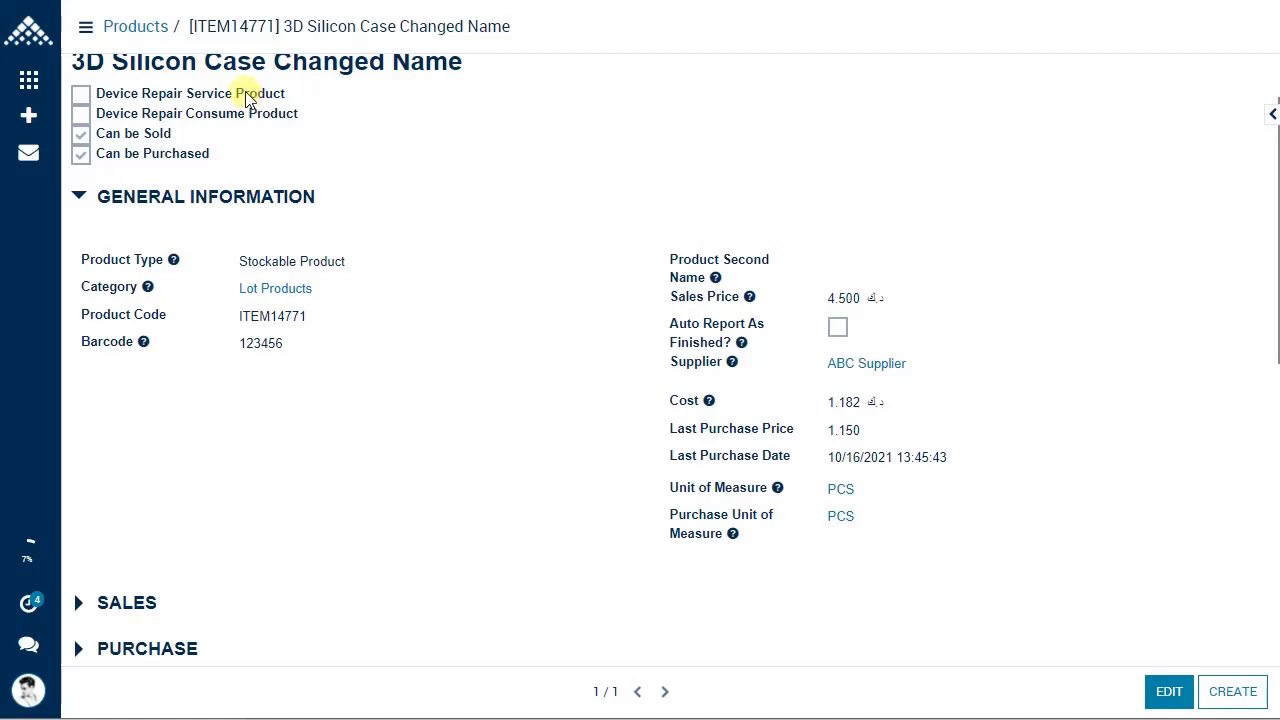
left_click(150, 30)
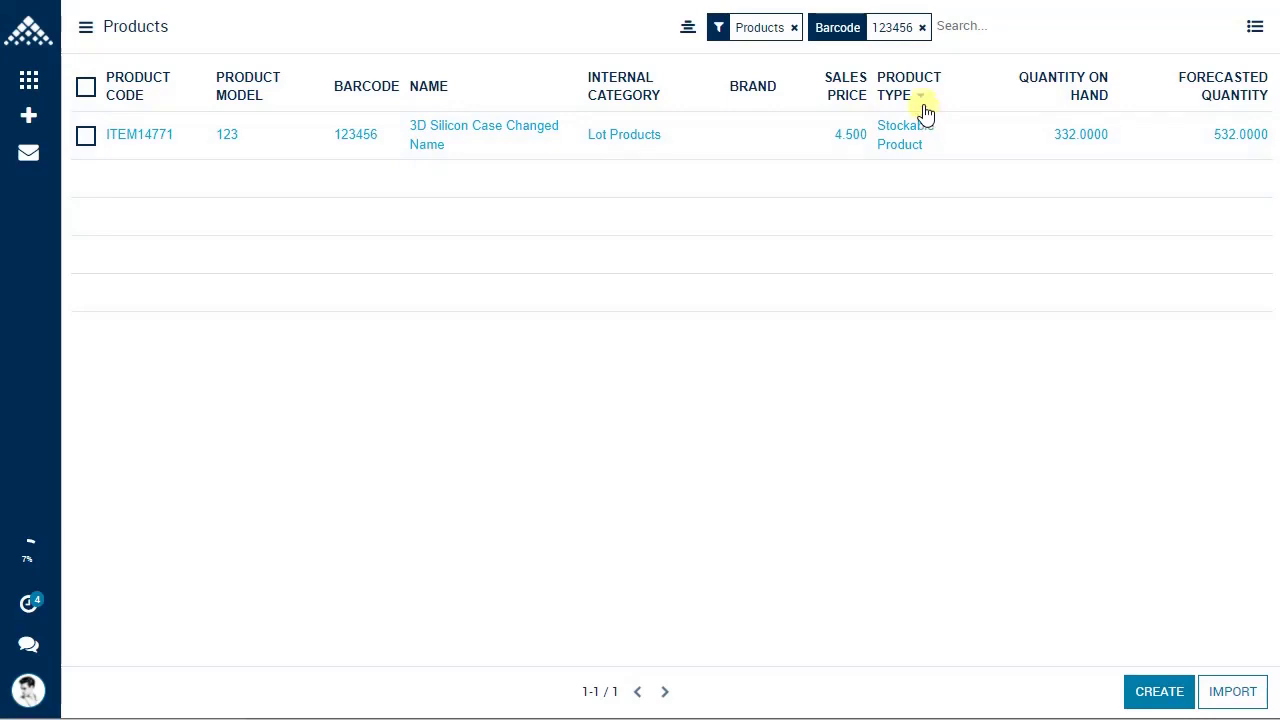
left_click(922, 28)
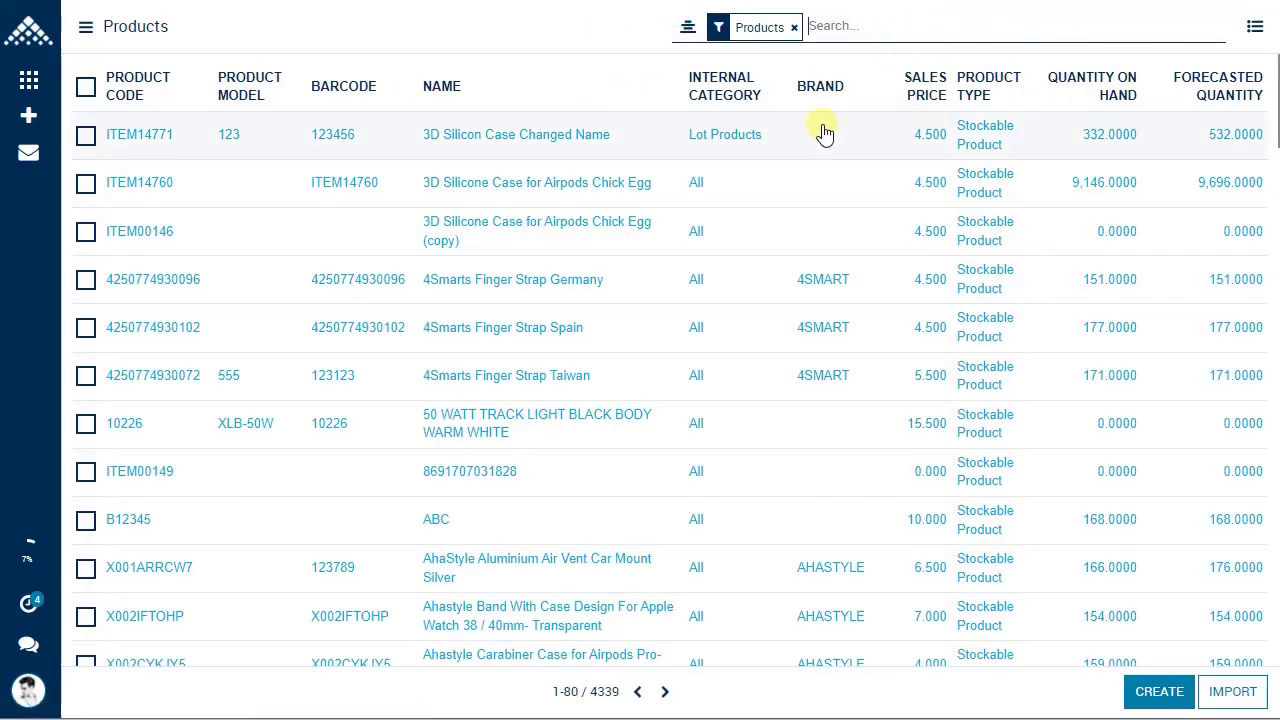
- Replace the default Products filter with the Services filter and look through the service items
left_click(688, 30)
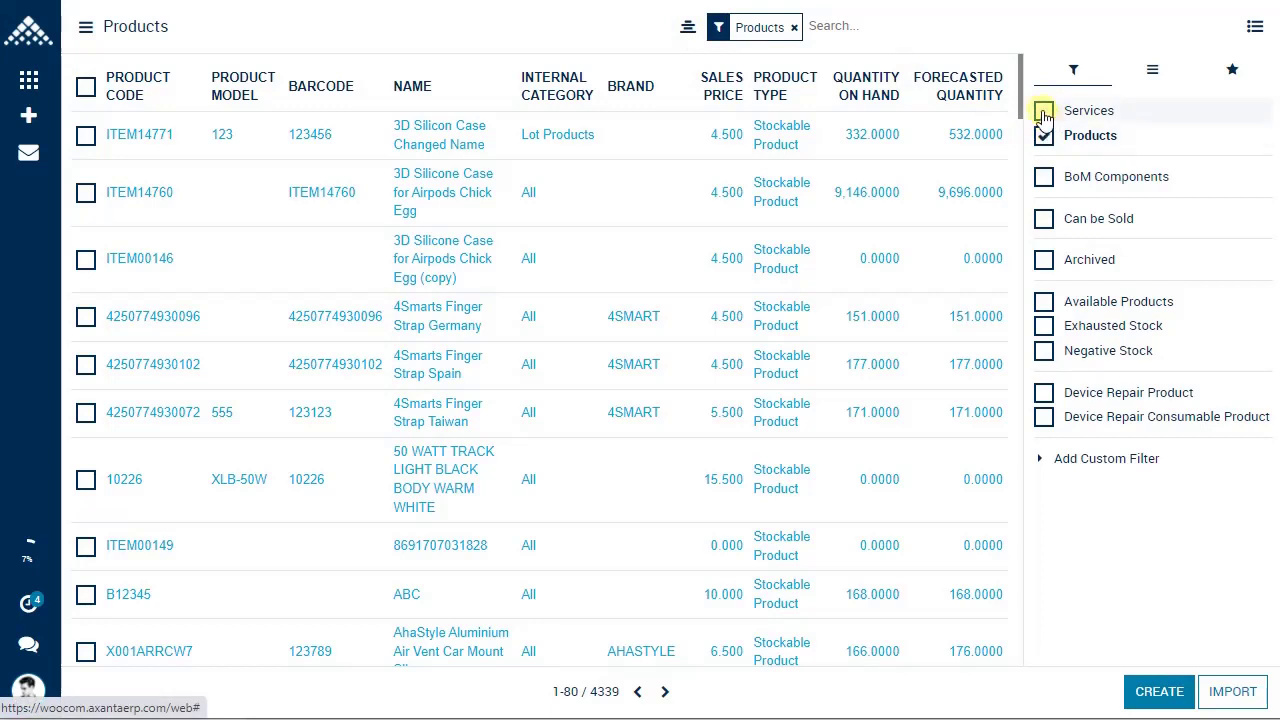
left_click(794, 27)
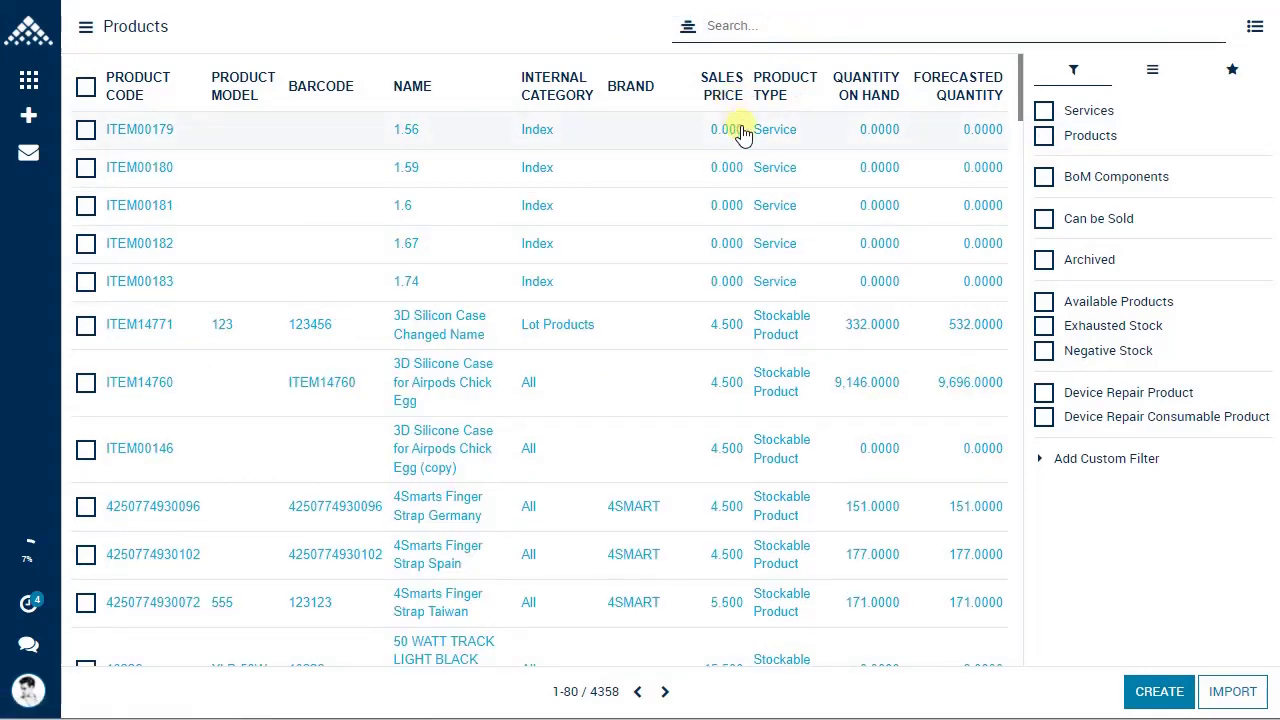
left_click(1045, 113)
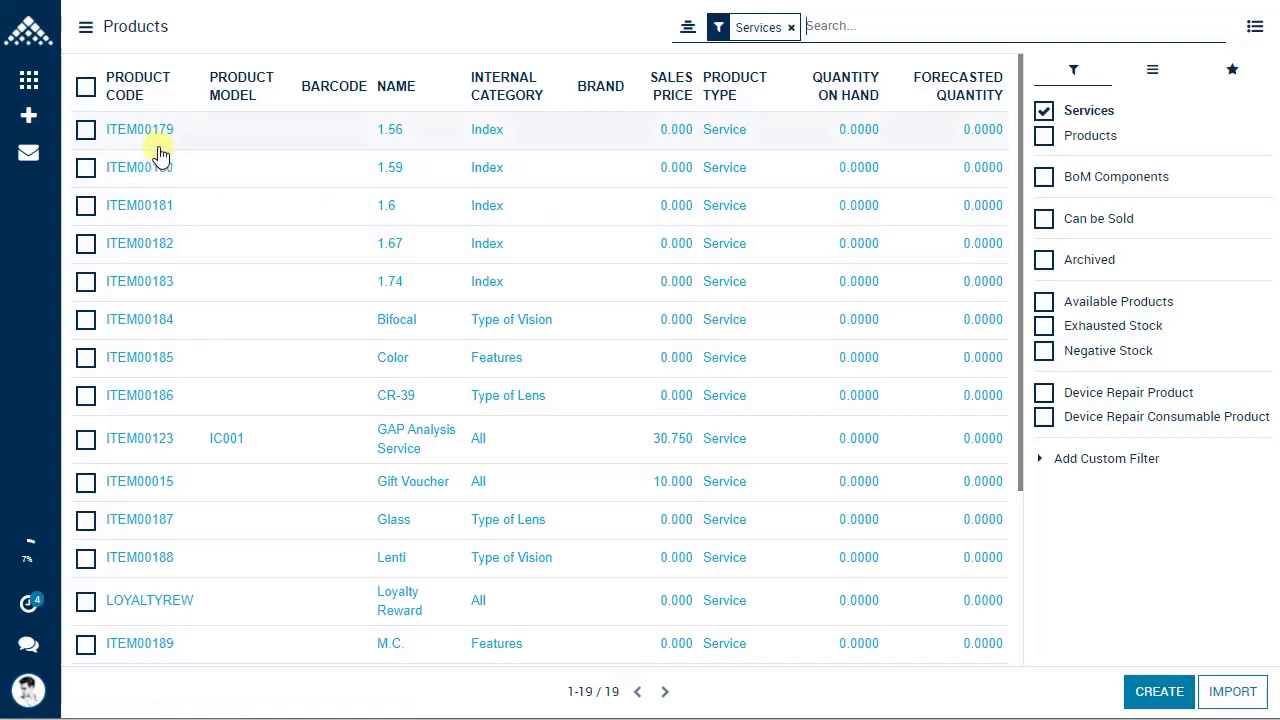
scroll(232, 190, "down", 3)
scroll(240, 217, "up", 3)
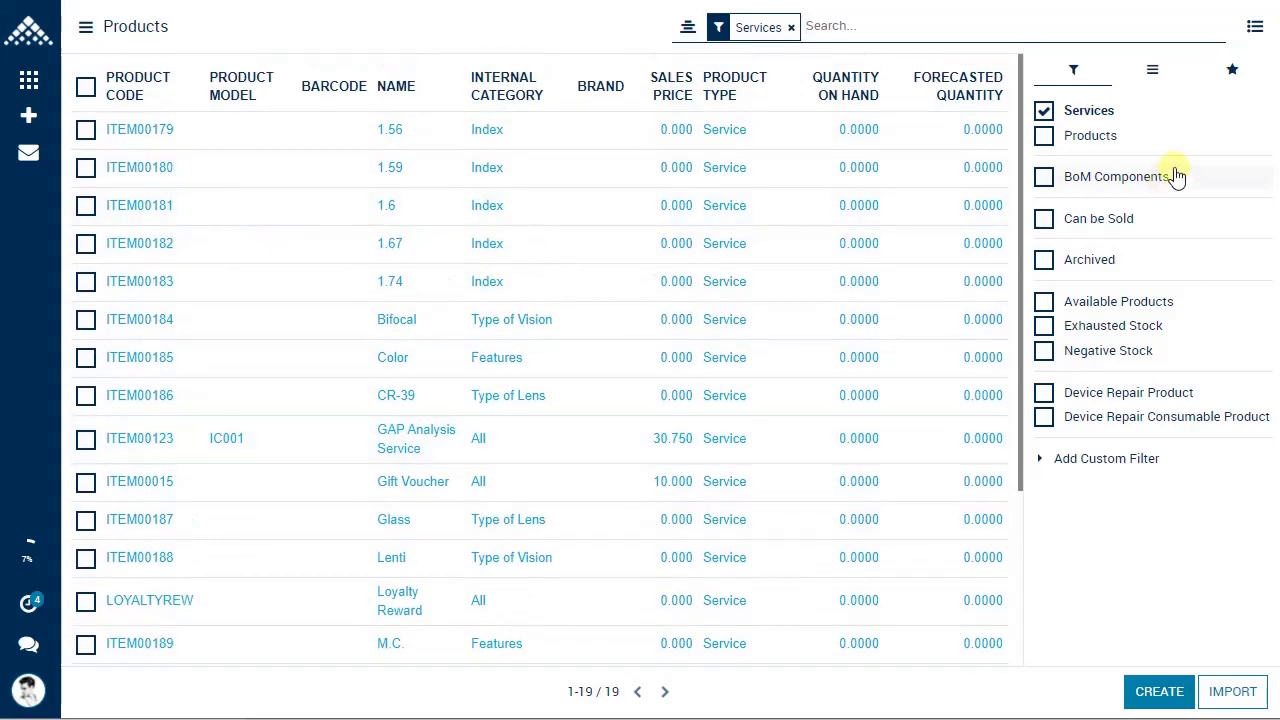
- Compare the unfiltered product list with the Services and Can be Sold filters, clearing each one
left_click(1044, 111)
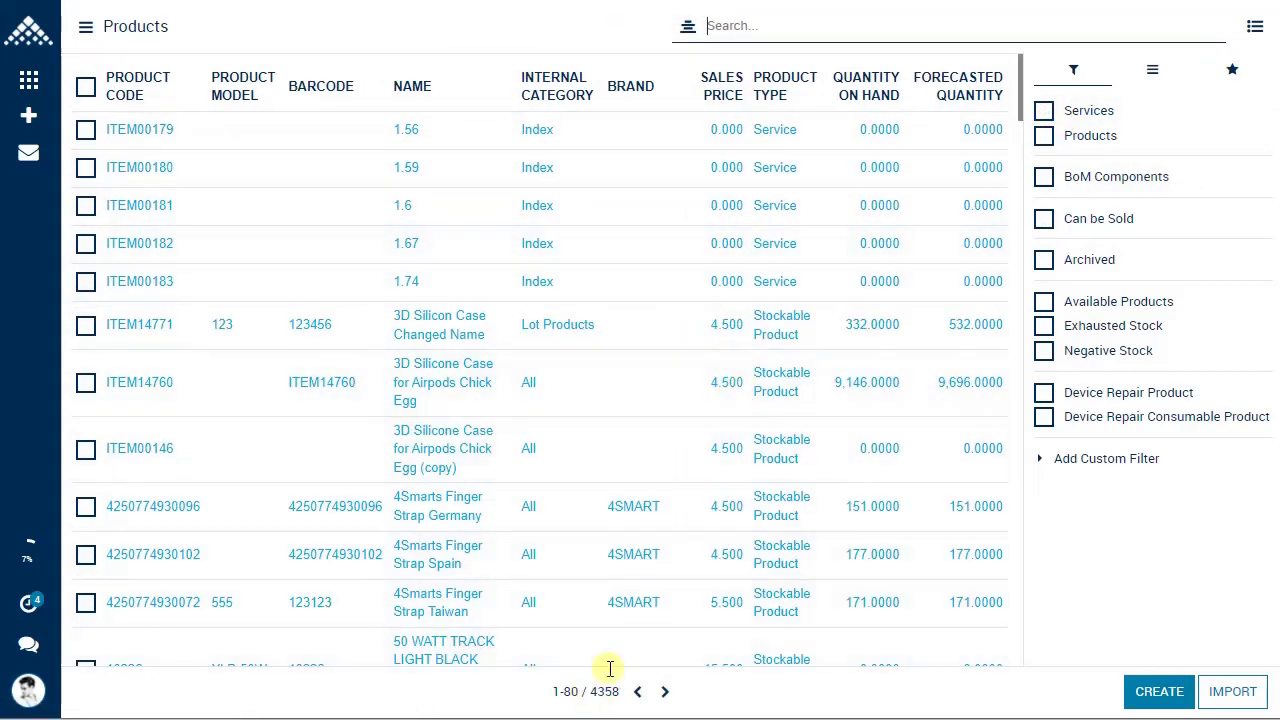
left_click(1044, 112)
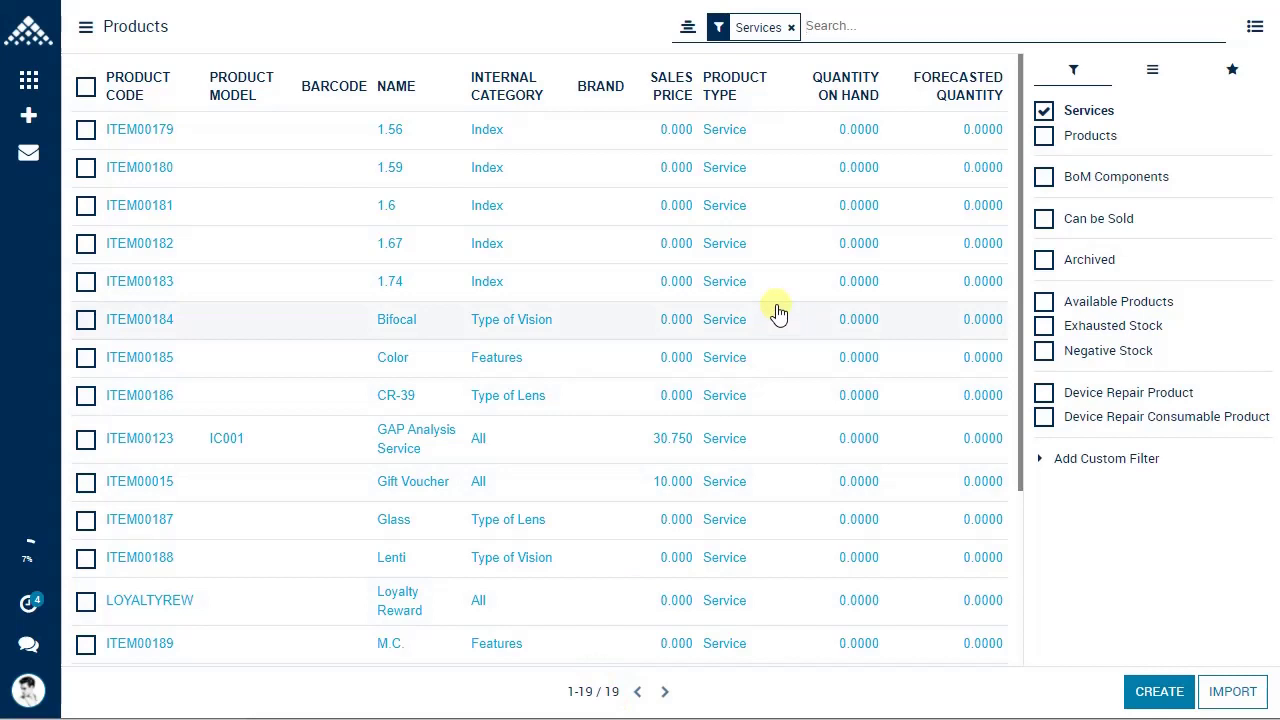
left_click(1078, 111)
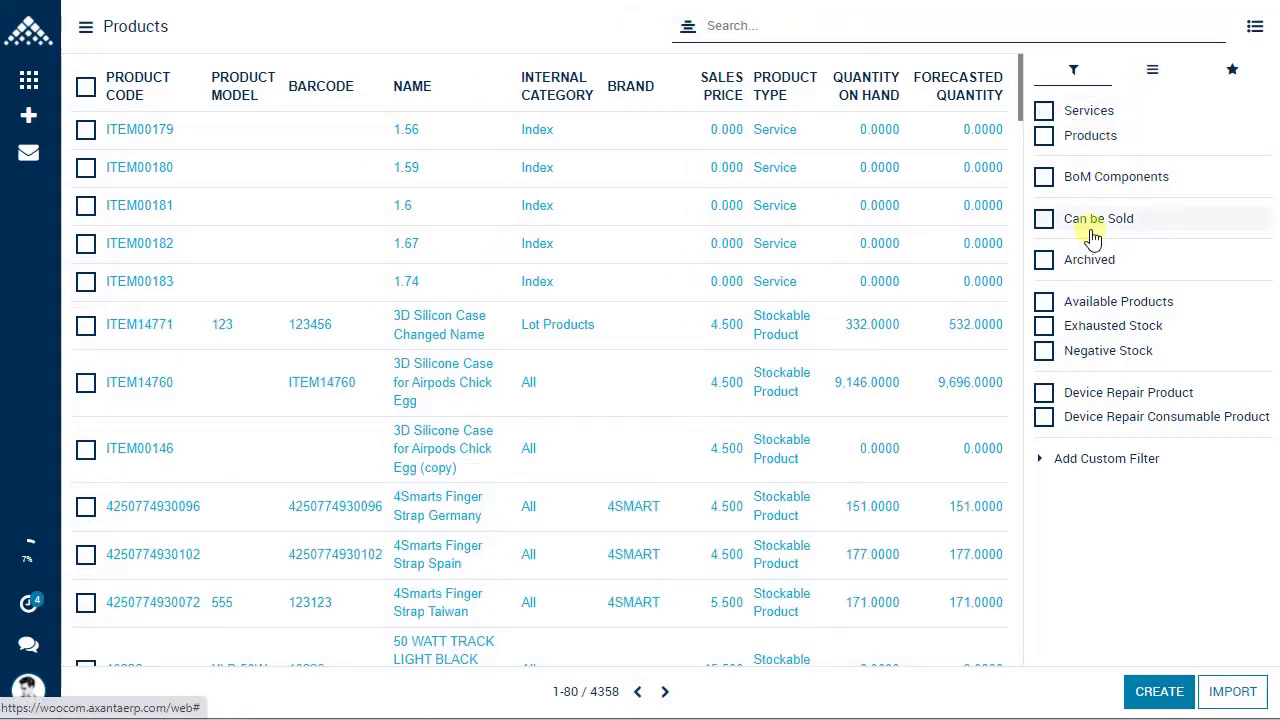
left_click(1092, 230)
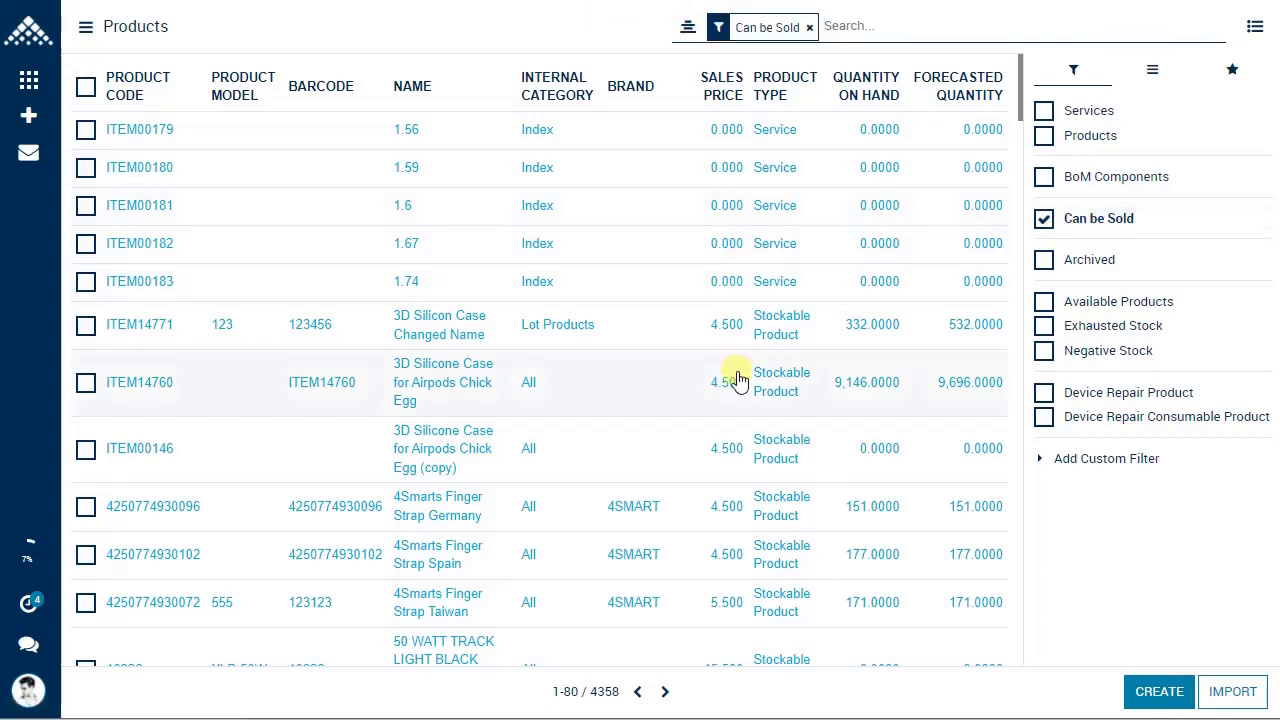
left_click(1048, 229)
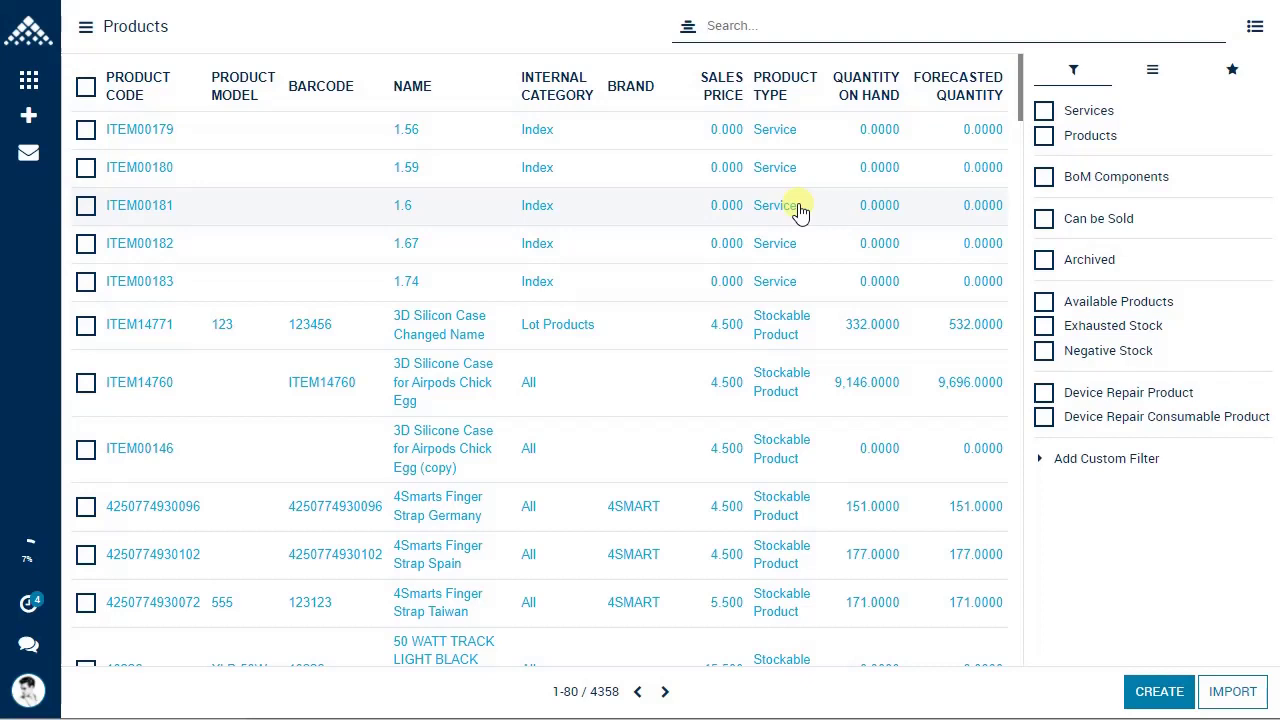
- Filter the product list to Archived items and open the Takis 35g product record
left_click(1044, 265)
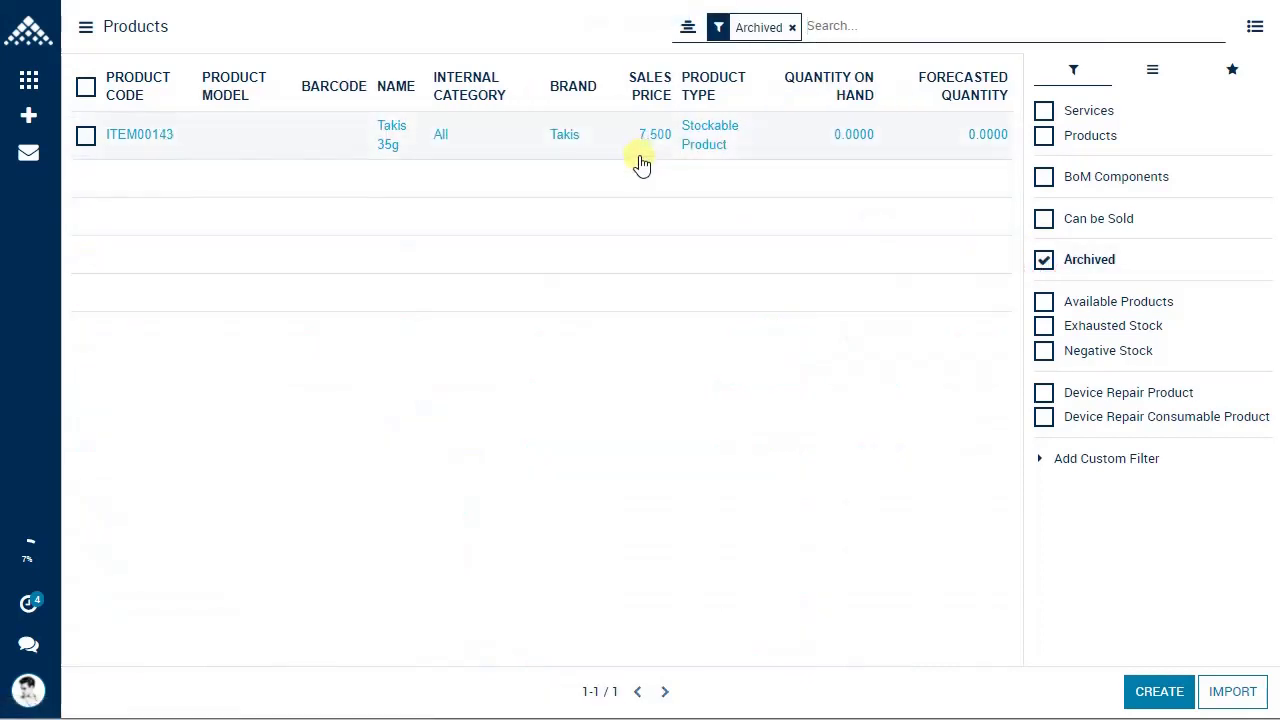
left_click(640, 152)
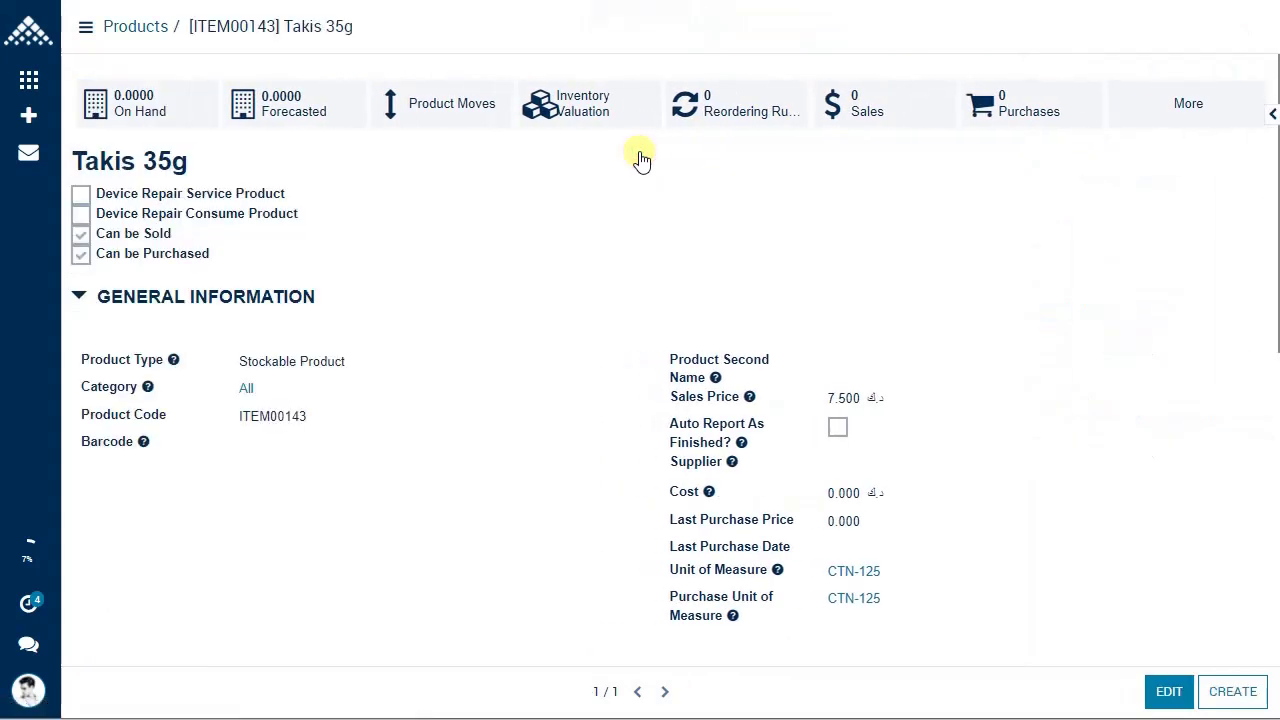
- Toggle the Takis 35g product's archived status and clear the Archived filter from the product list
left_click(1150, 118)
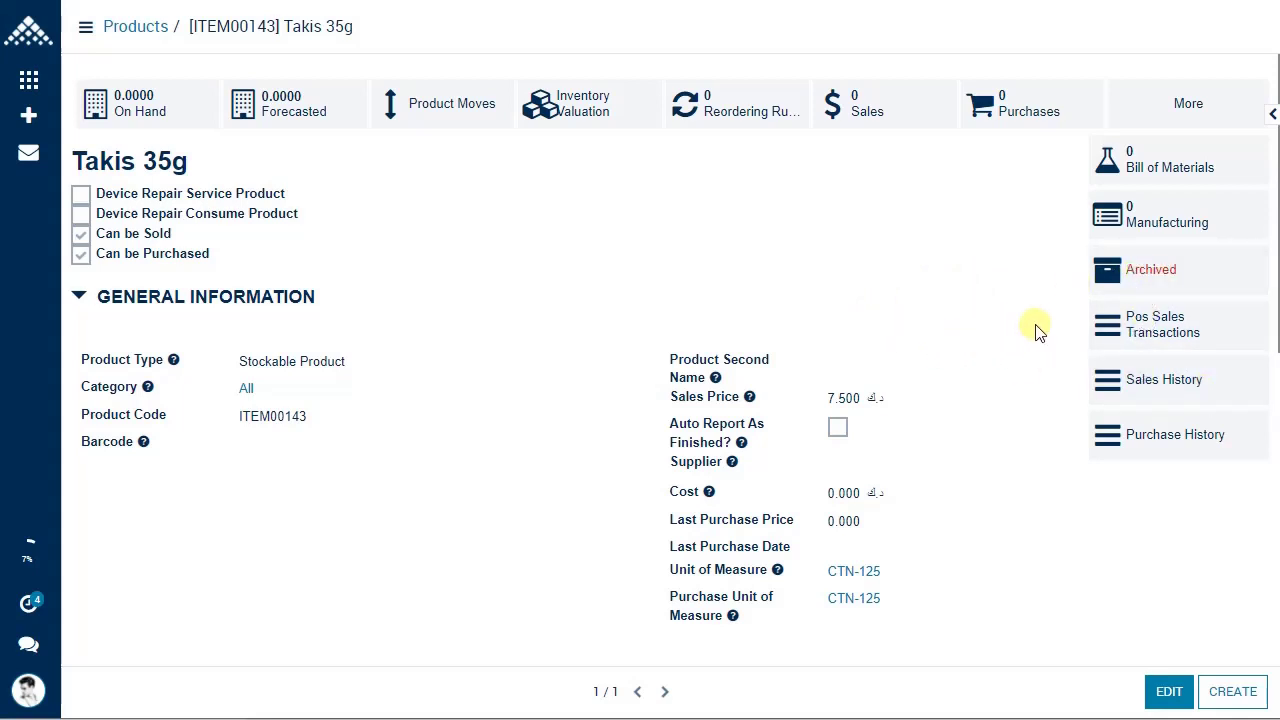
left_click(1143, 285)
left_click(145, 30)
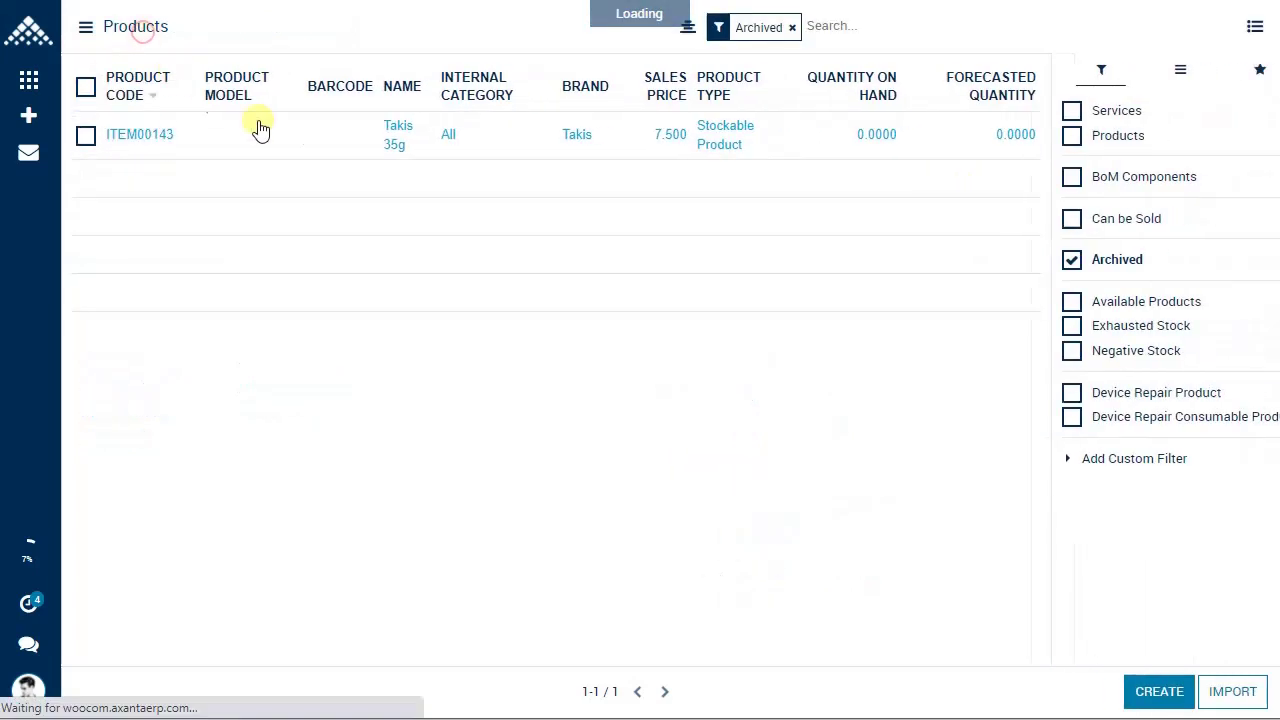
left_click(1062, 261)
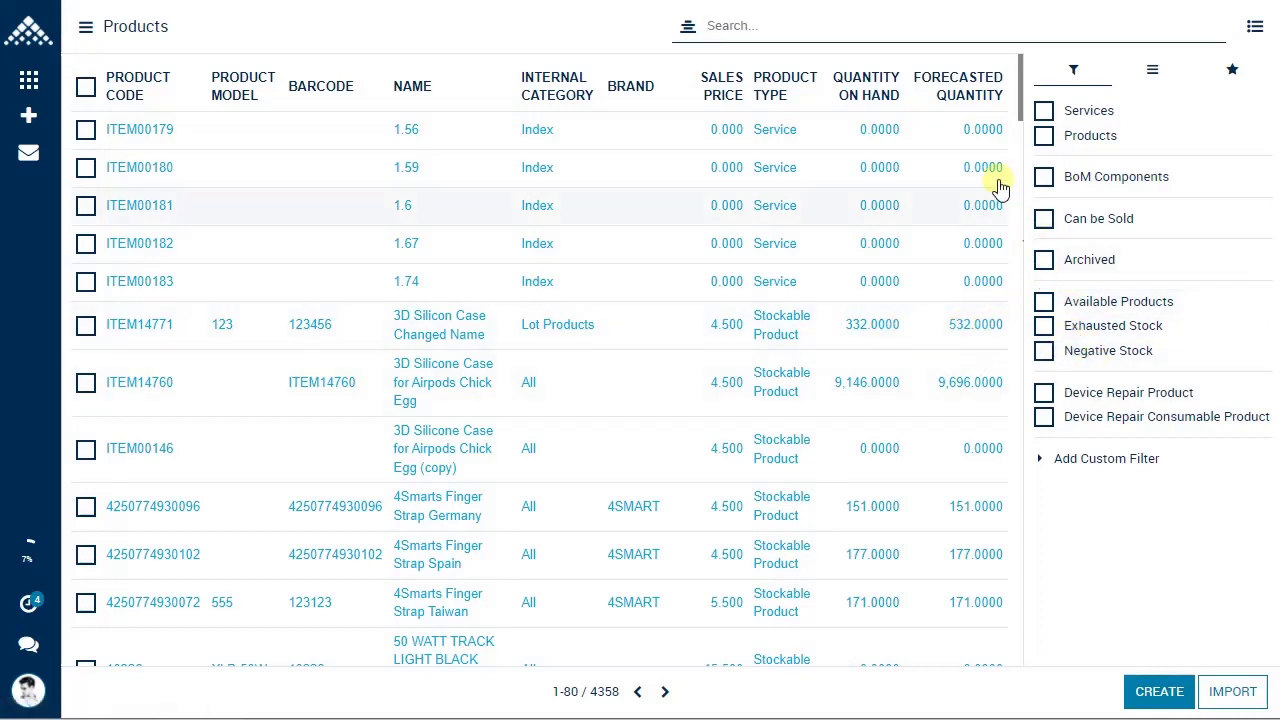
- Group the products by Product Brand, look through the 4SMART and ALCATEL groups, and remove the grouping
left_click(1153, 72)
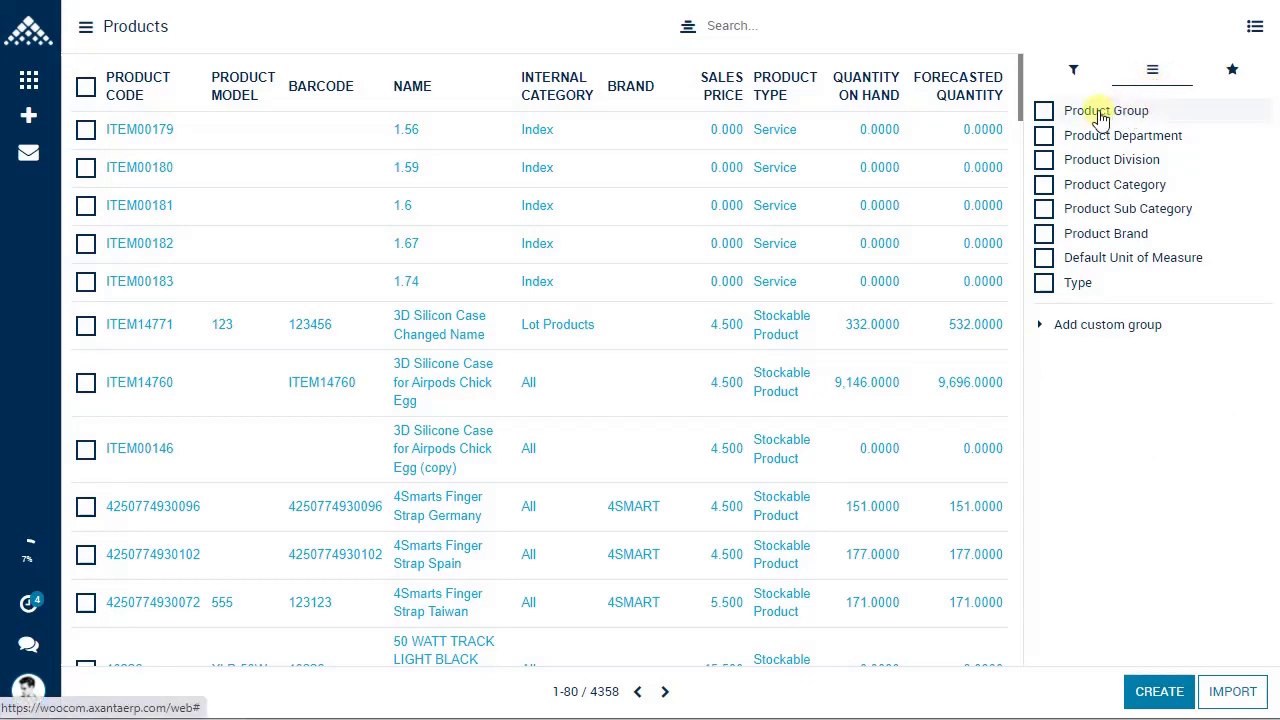
left_click(1044, 235)
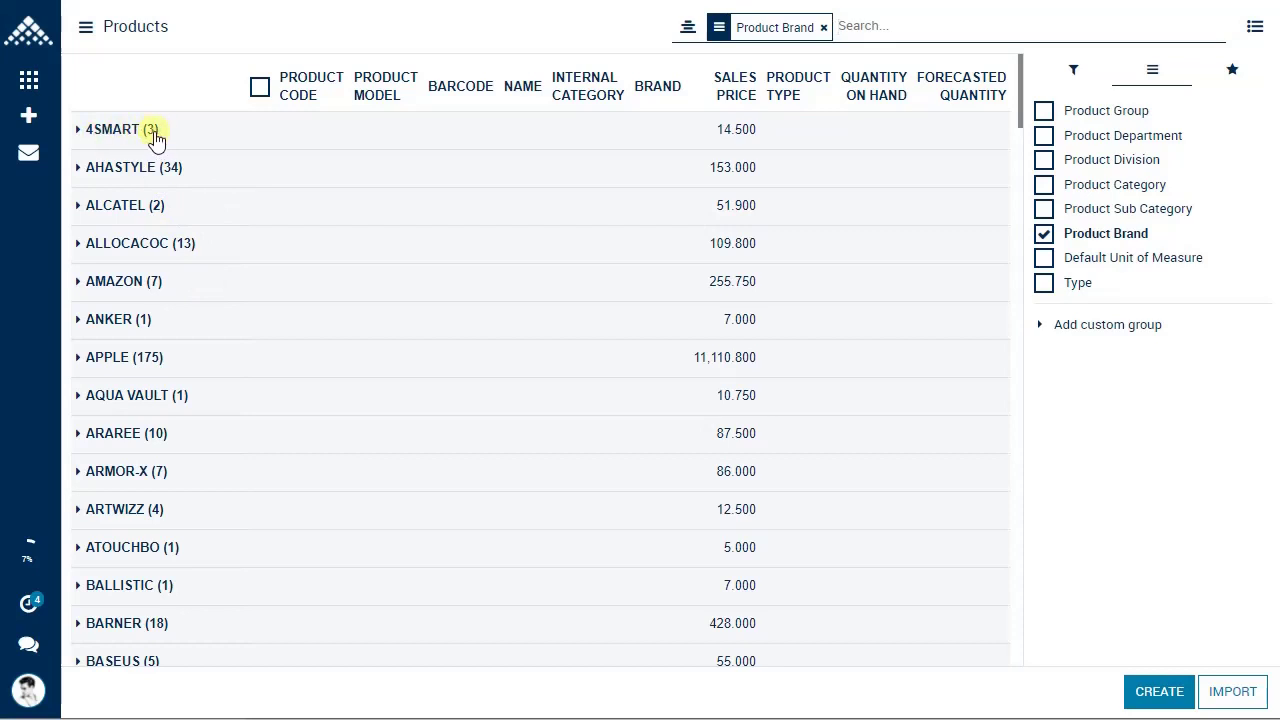
left_click(123, 137)
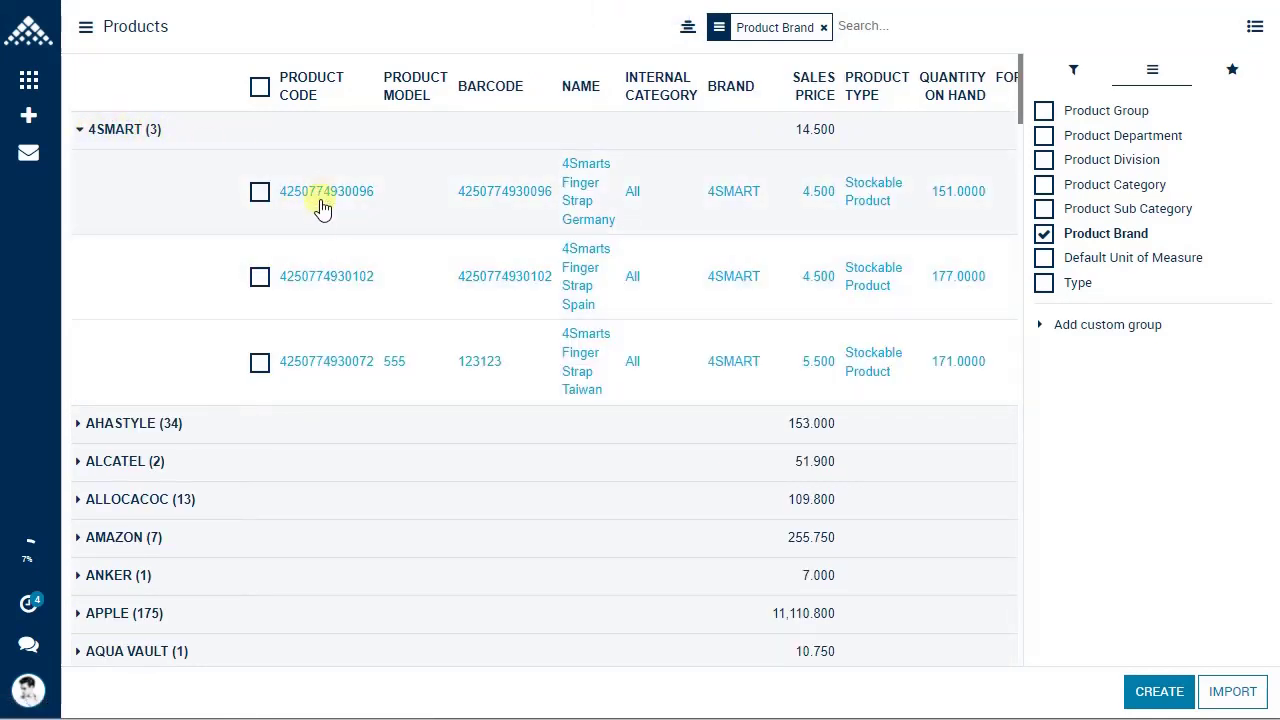
left_click(148, 130)
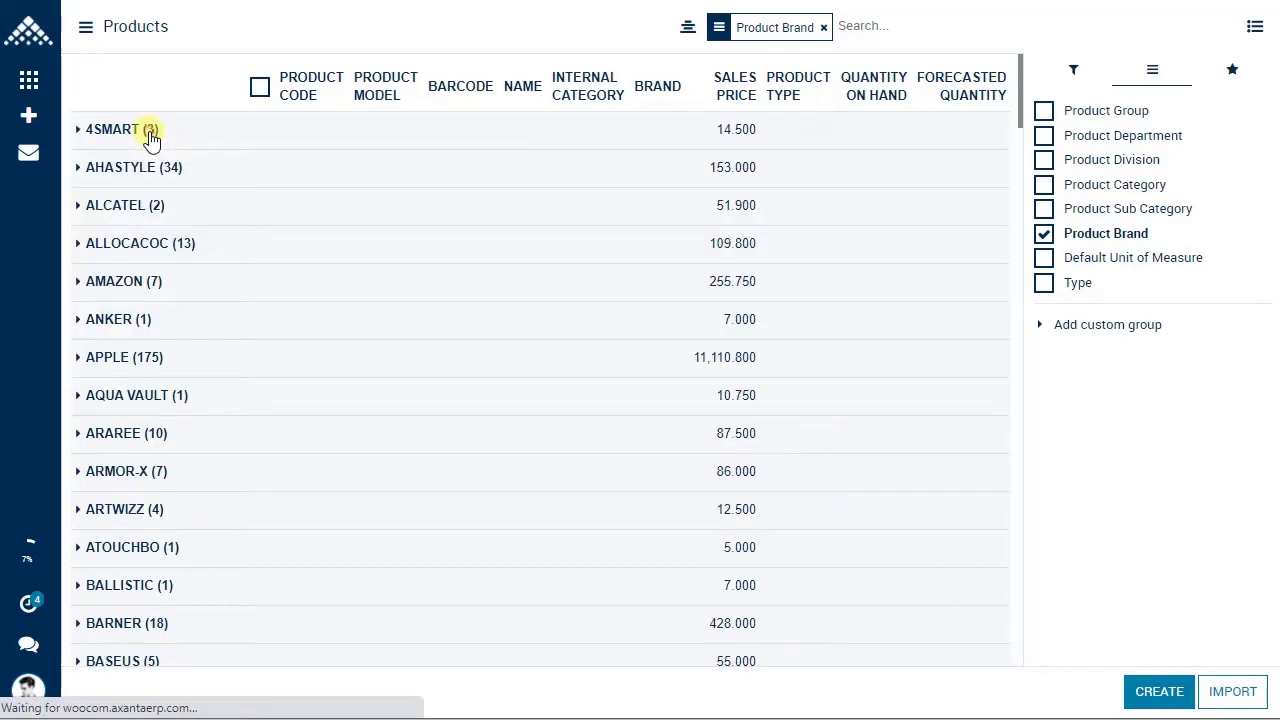
left_click(150, 214)
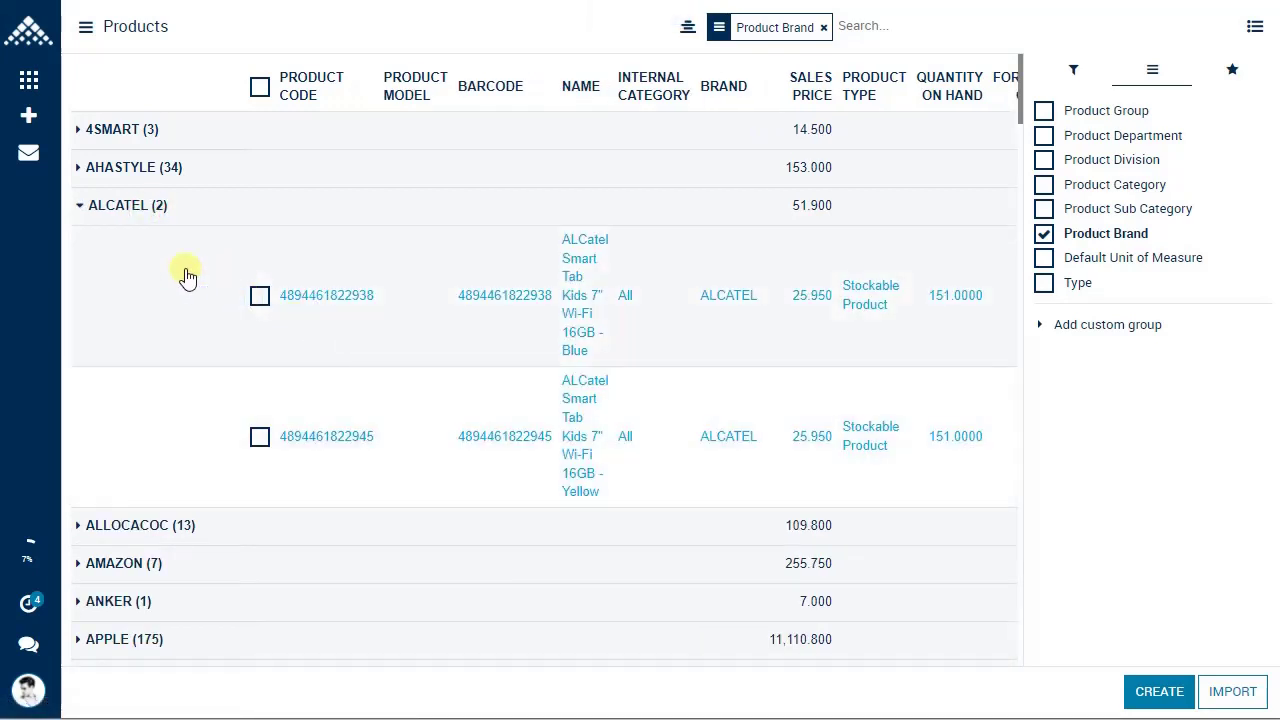
left_click(126, 212)
left_click(1124, 230)
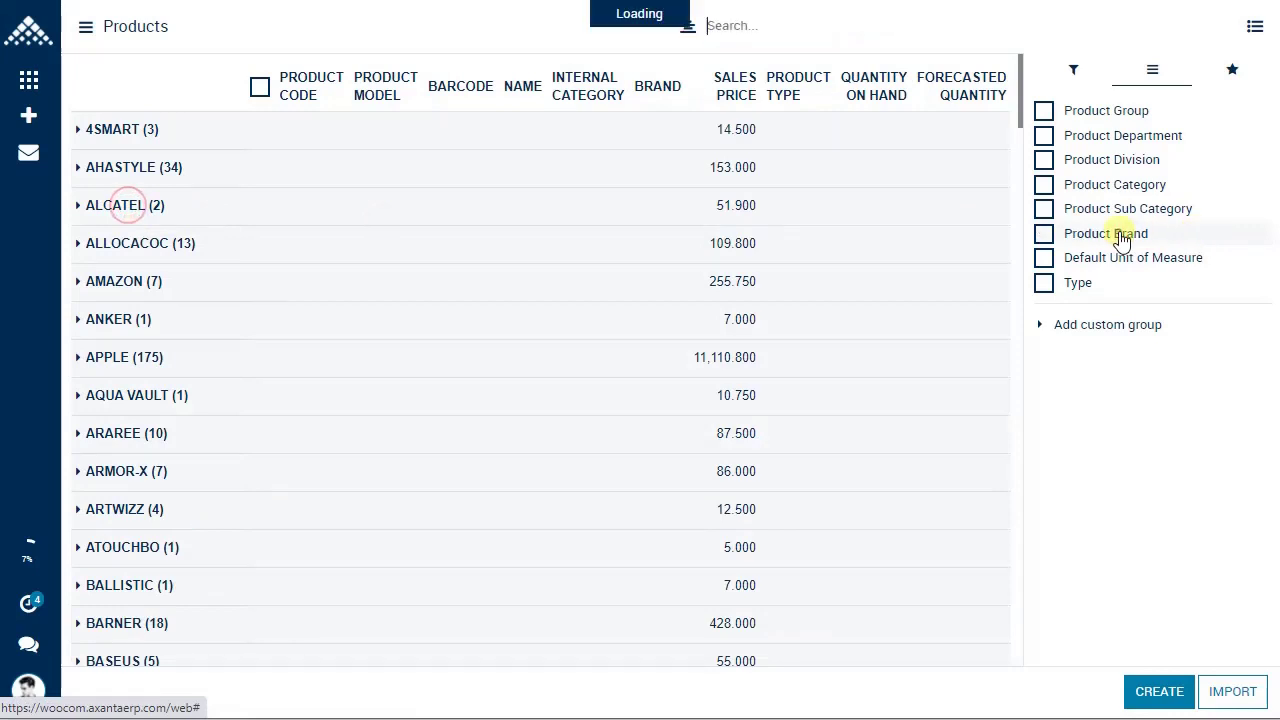
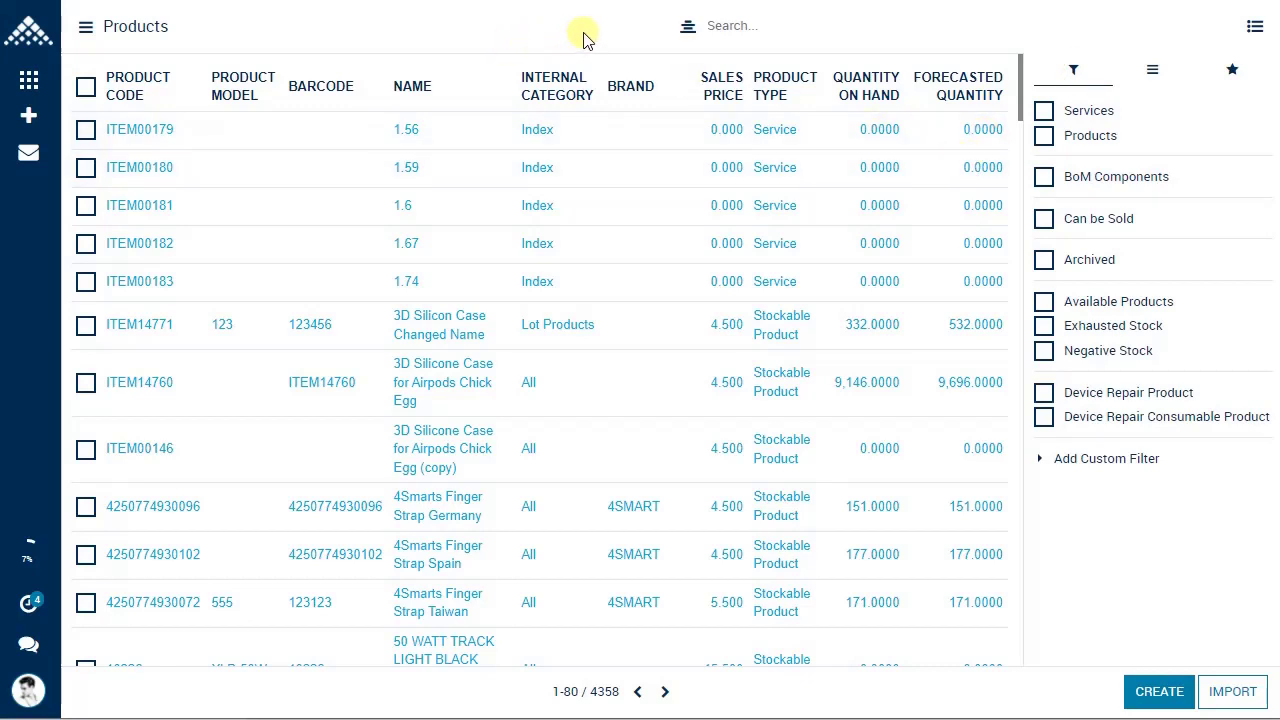
- Search the product list by Product for "airpod"
left_click(749, 28)
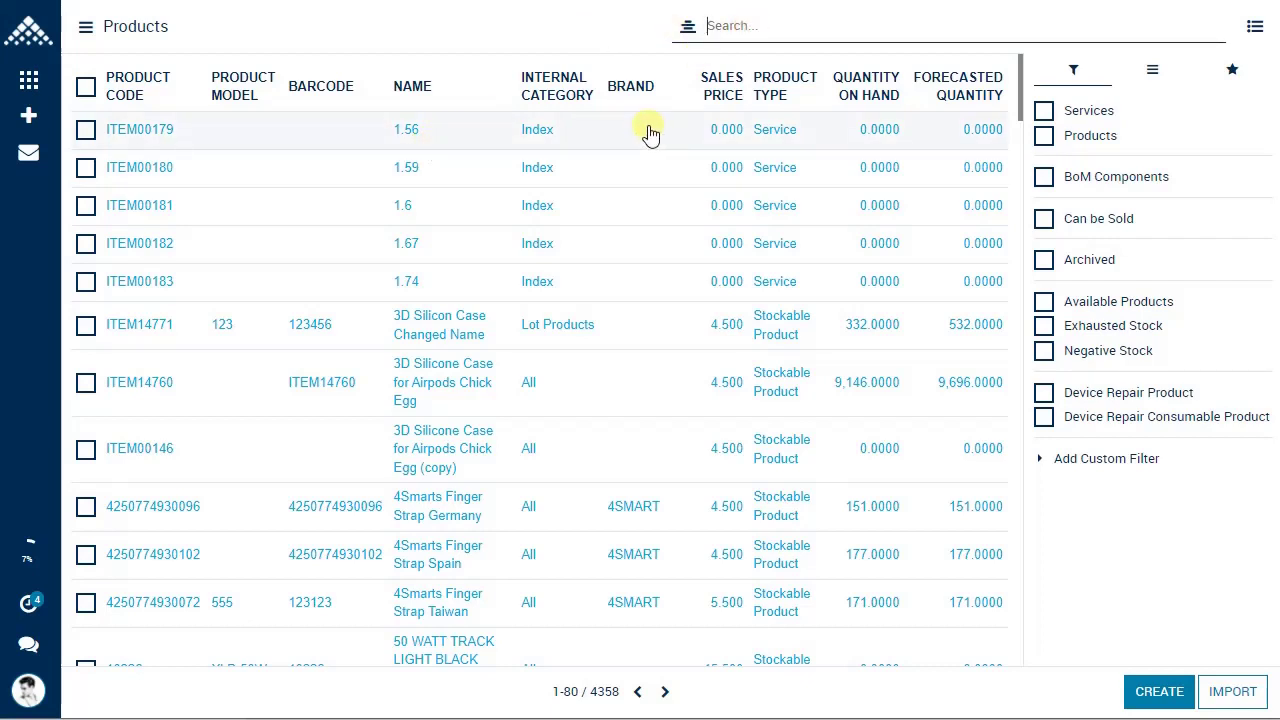
type("airpod")
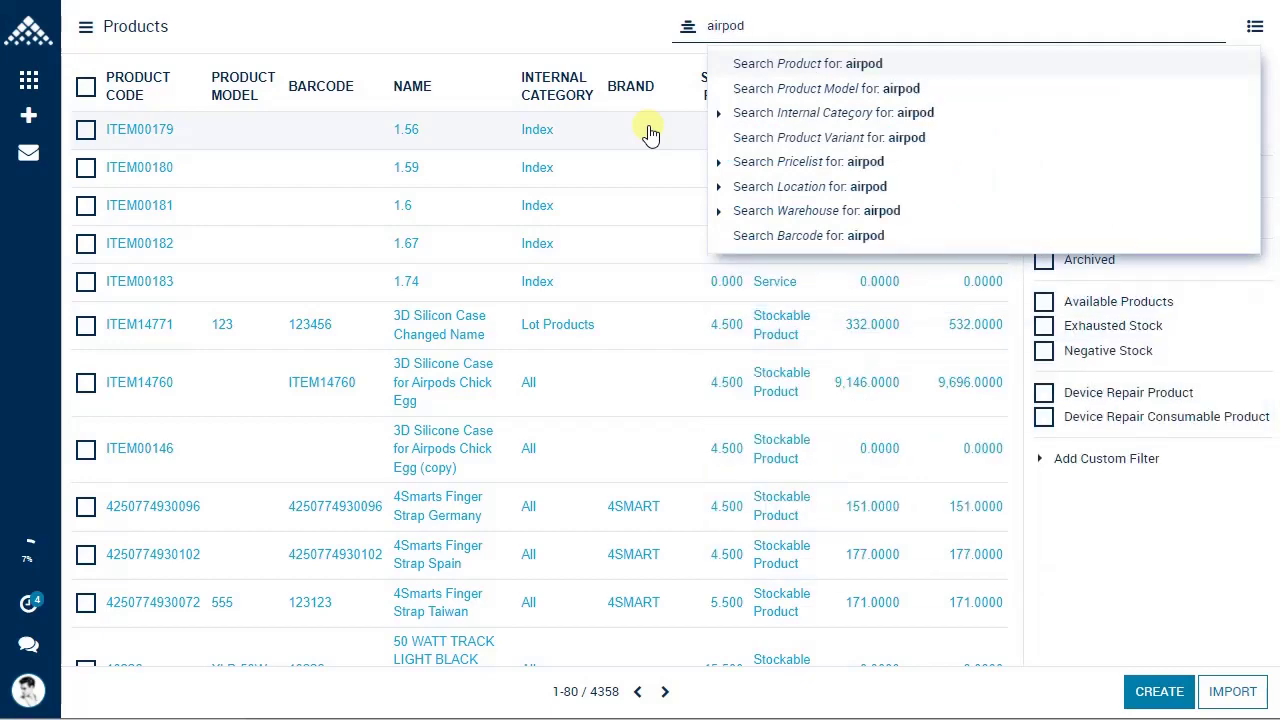
left_click(778, 63)
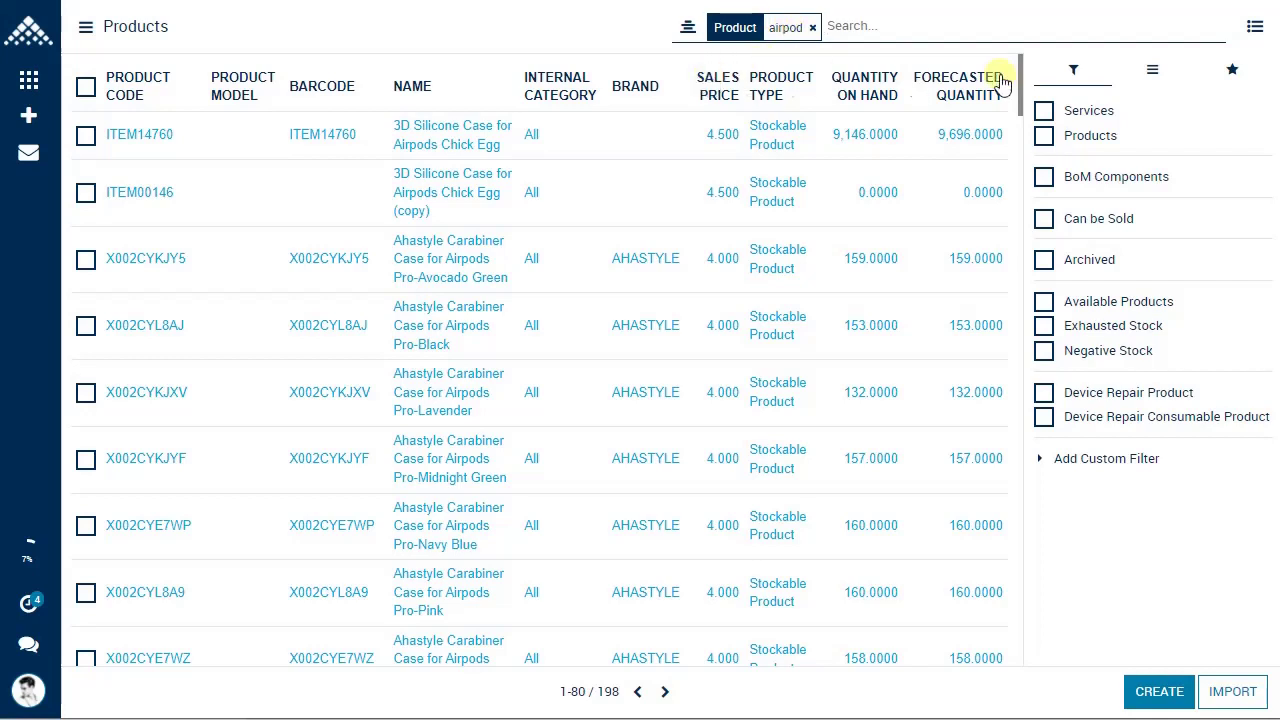
- Save the current search as the favorite "Airpod Products" and share it with all users
left_click(1230, 70)
left_click(1126, 112)
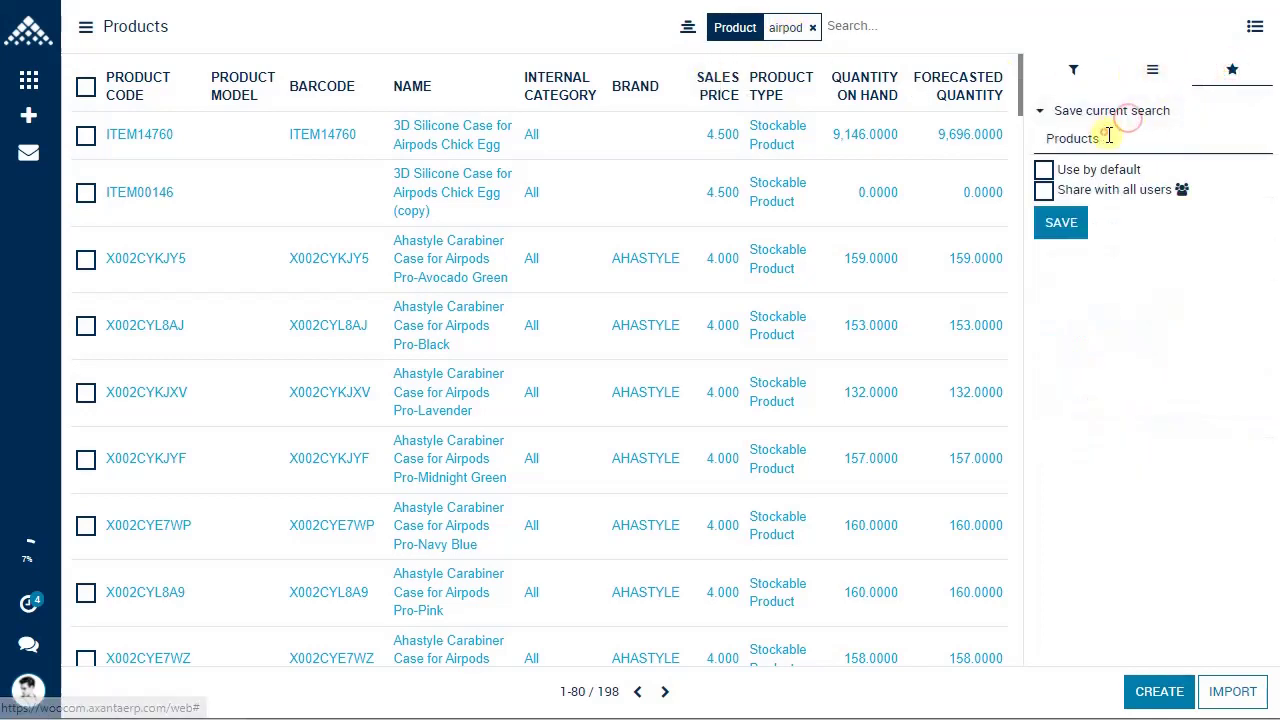
left_click(1108, 135)
left_click(1064, 116)
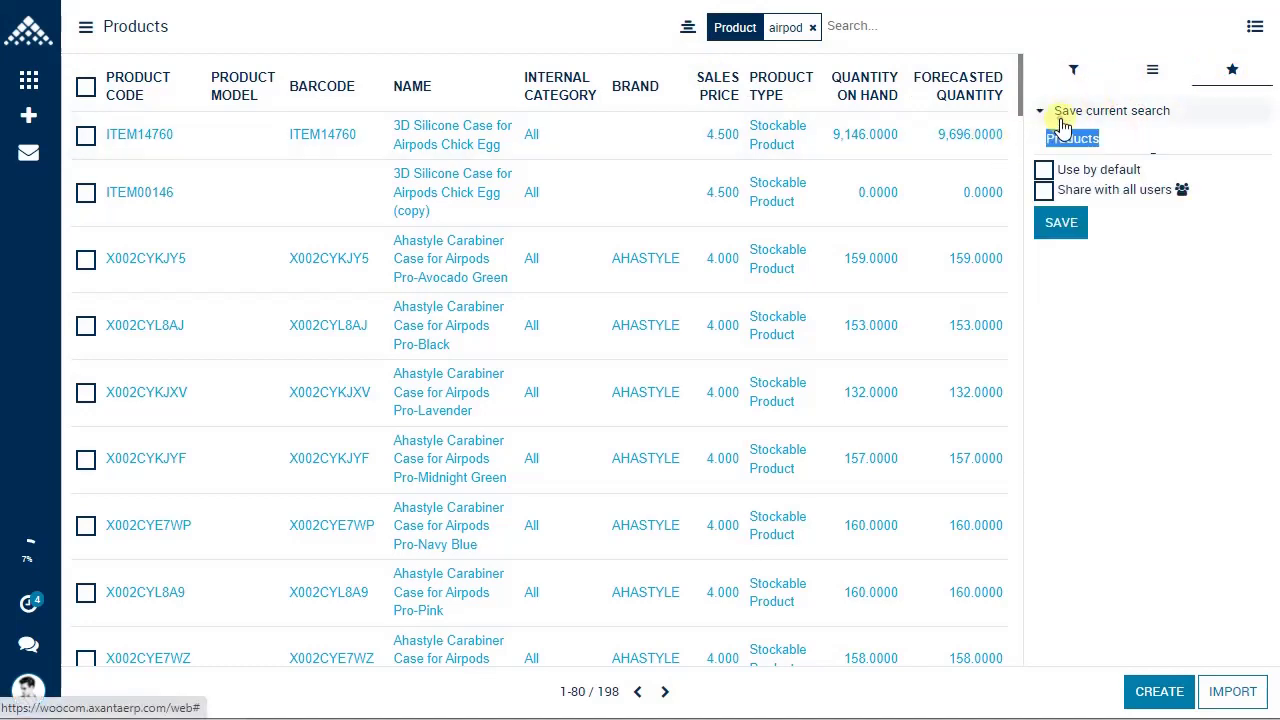
left_click(1118, 130)
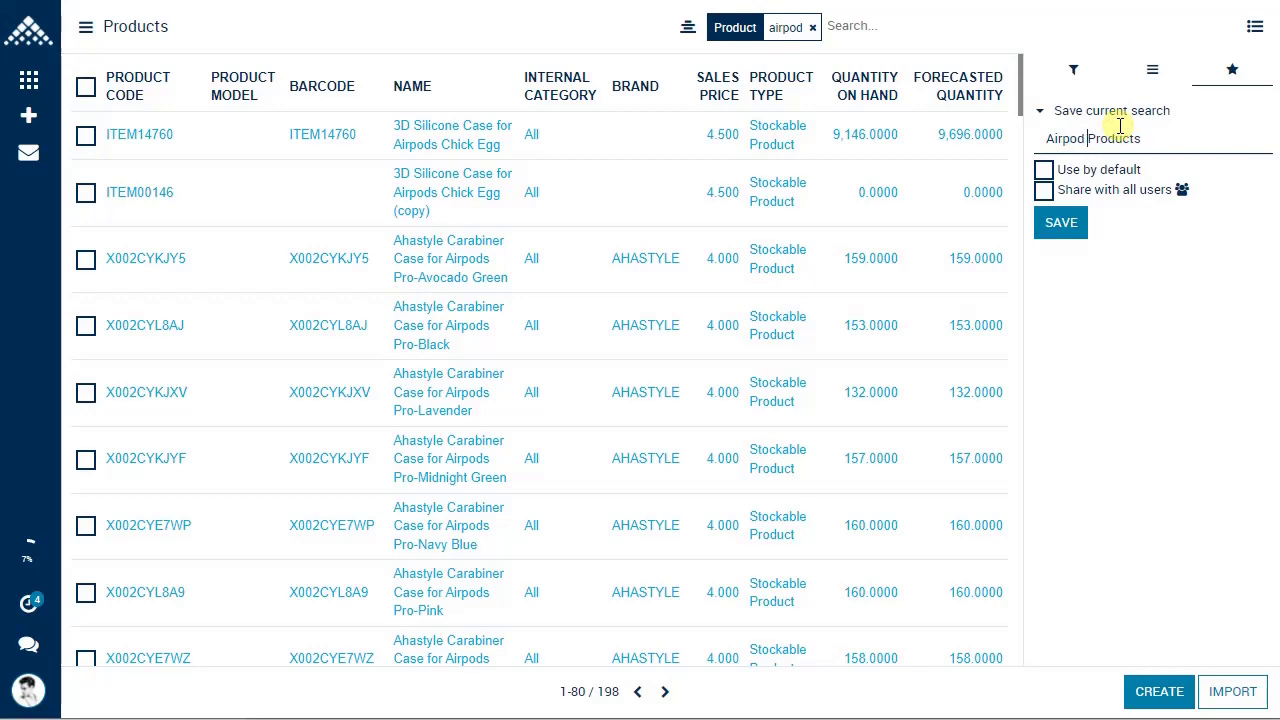
left_click(1042, 194)
left_click(1078, 224)
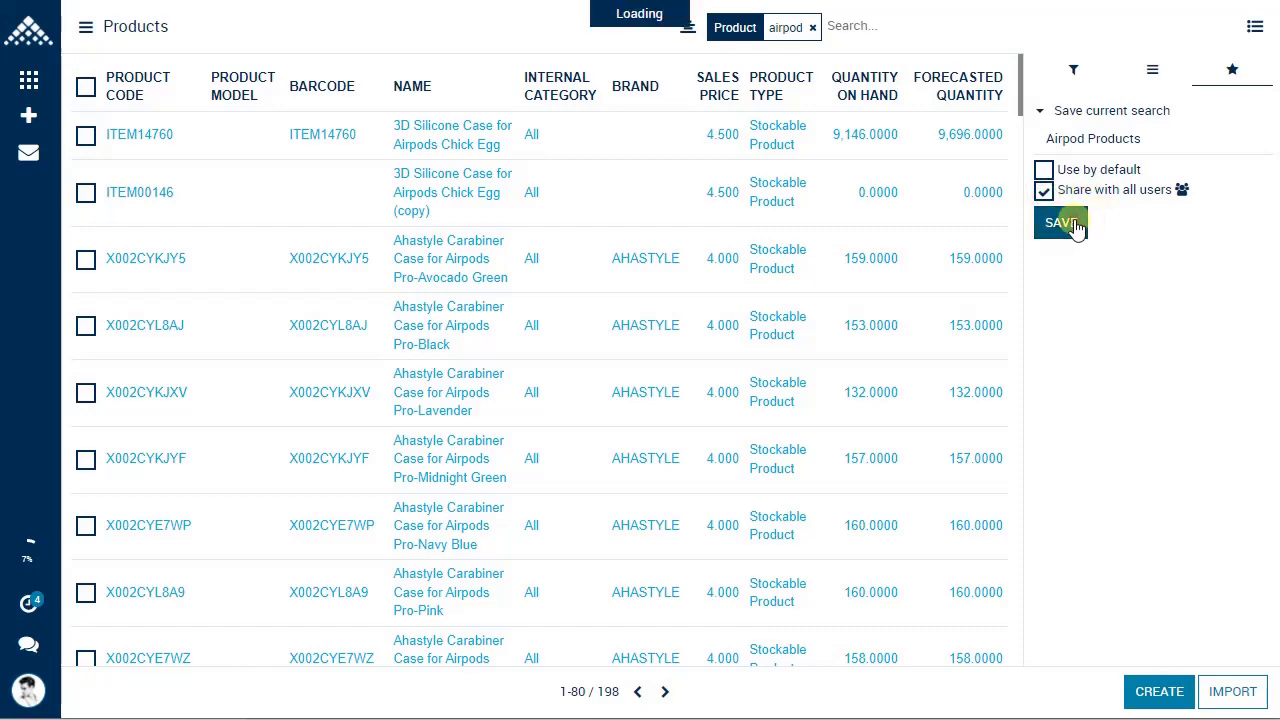
- Clear the airpod search, recall the saved Airpod Products favorite, and remove it from the list
left_click(834, 27)
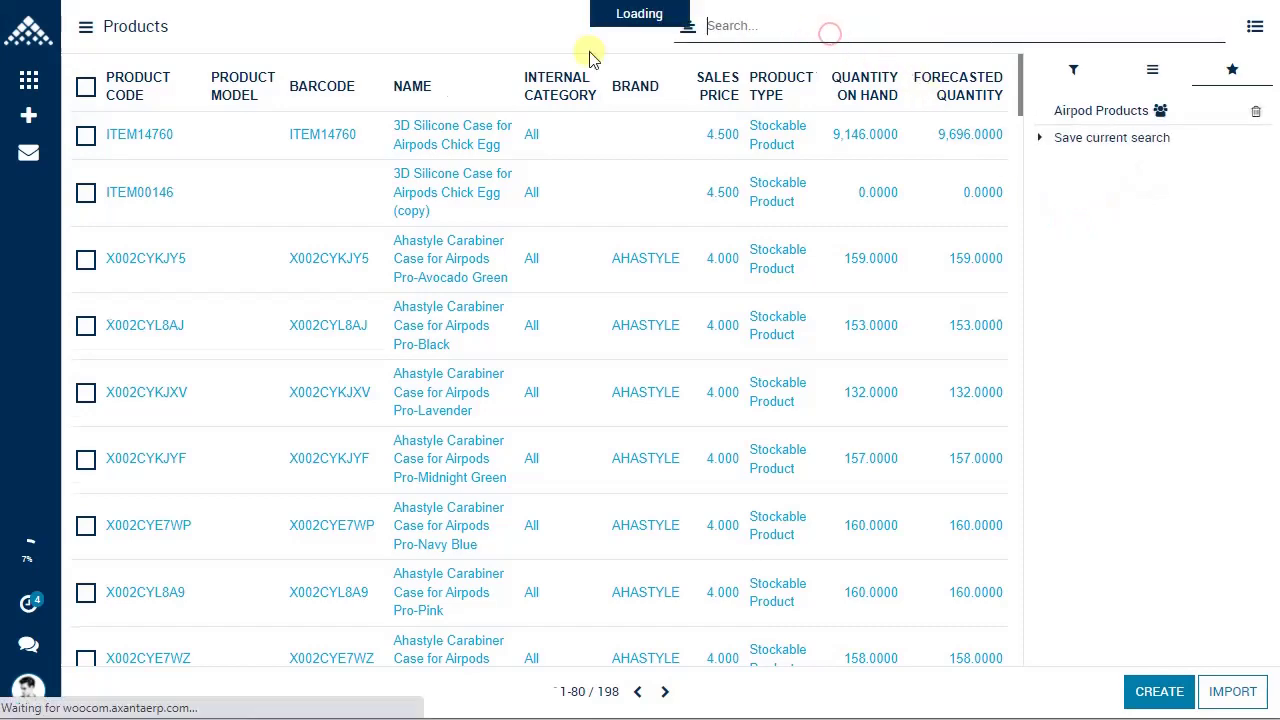
left_click(1073, 70)
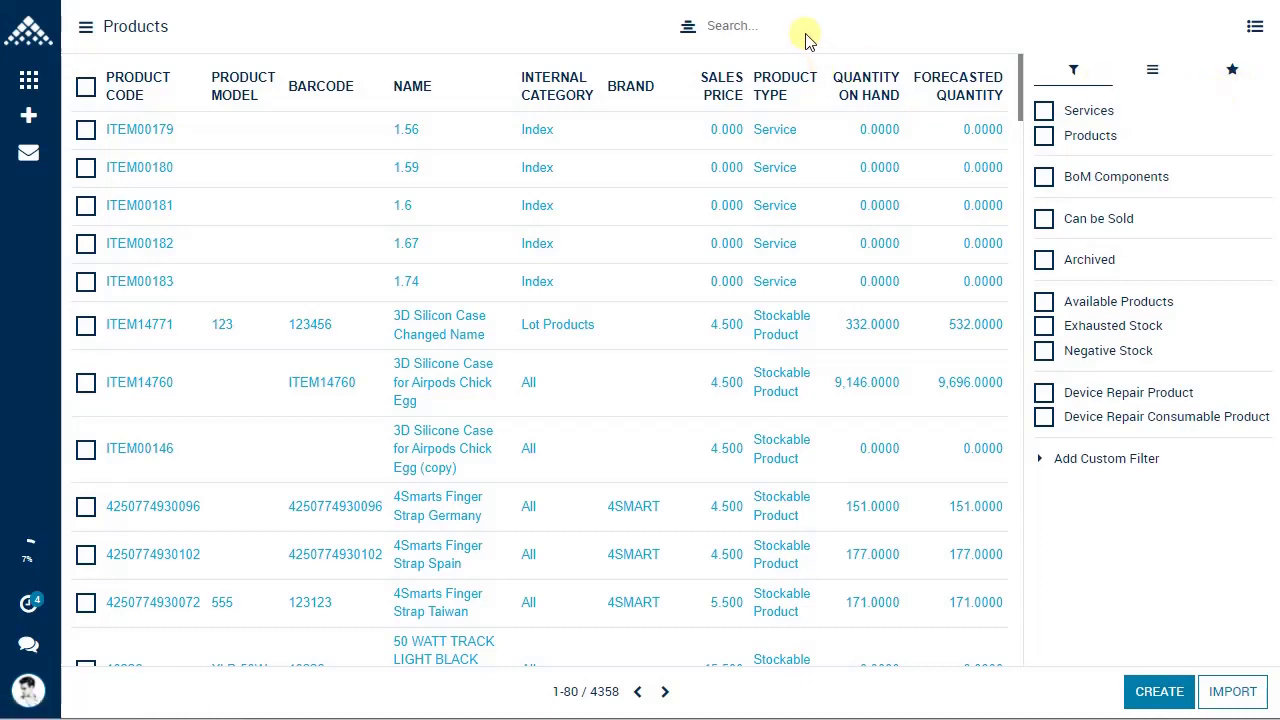
left_click(1235, 70)
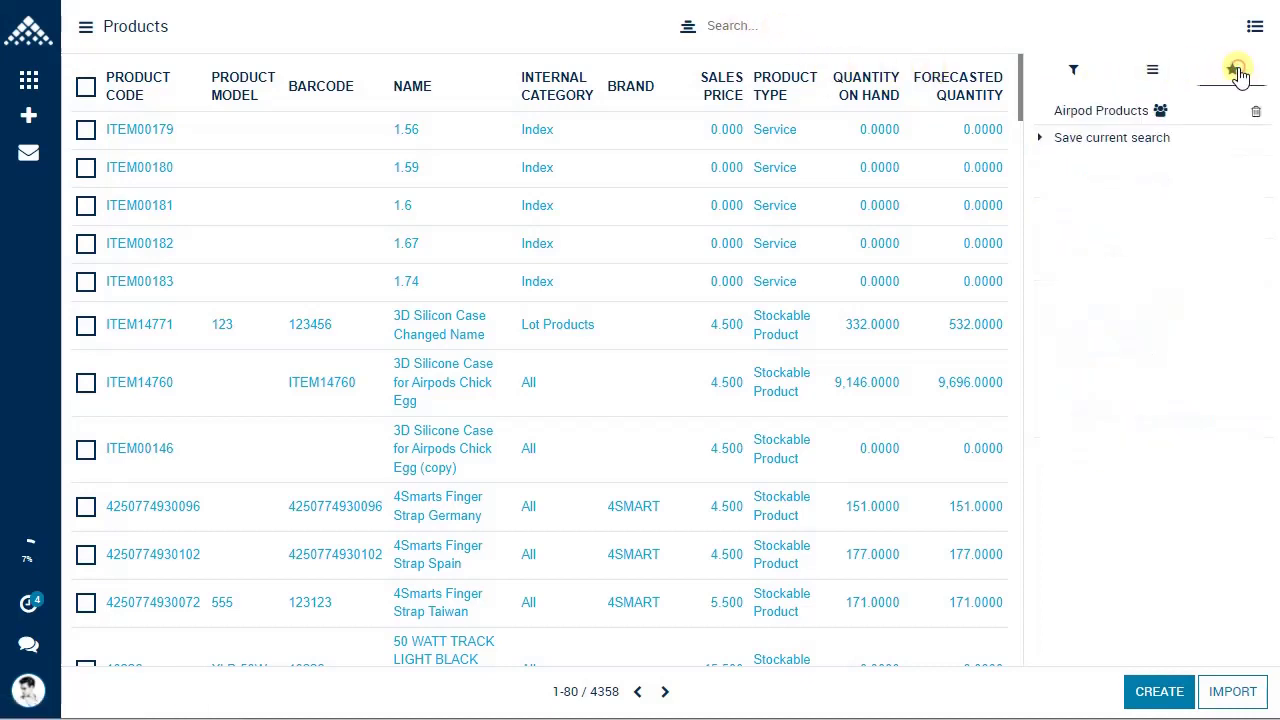
left_click(1082, 111)
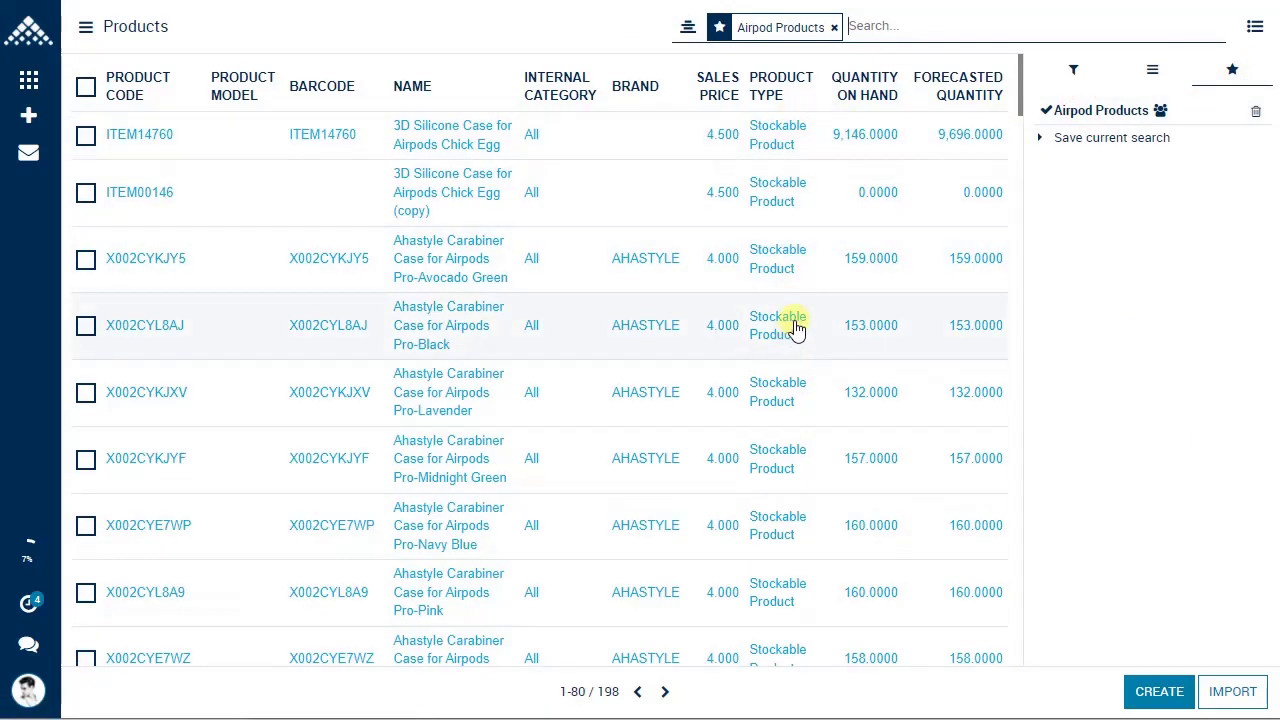
left_click(1071, 68)
left_click(834, 27)
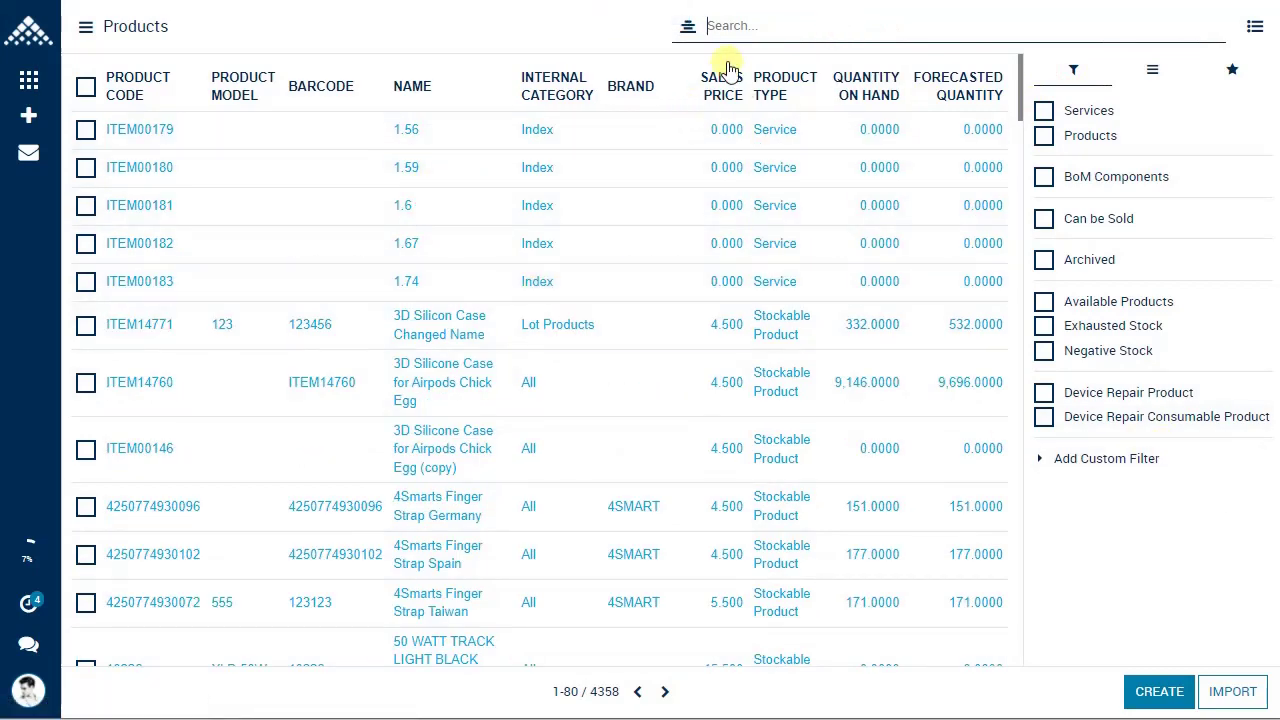
- Check the search options offered for "x", then view the Product Second Name description in the 1.59 product record
type("x")
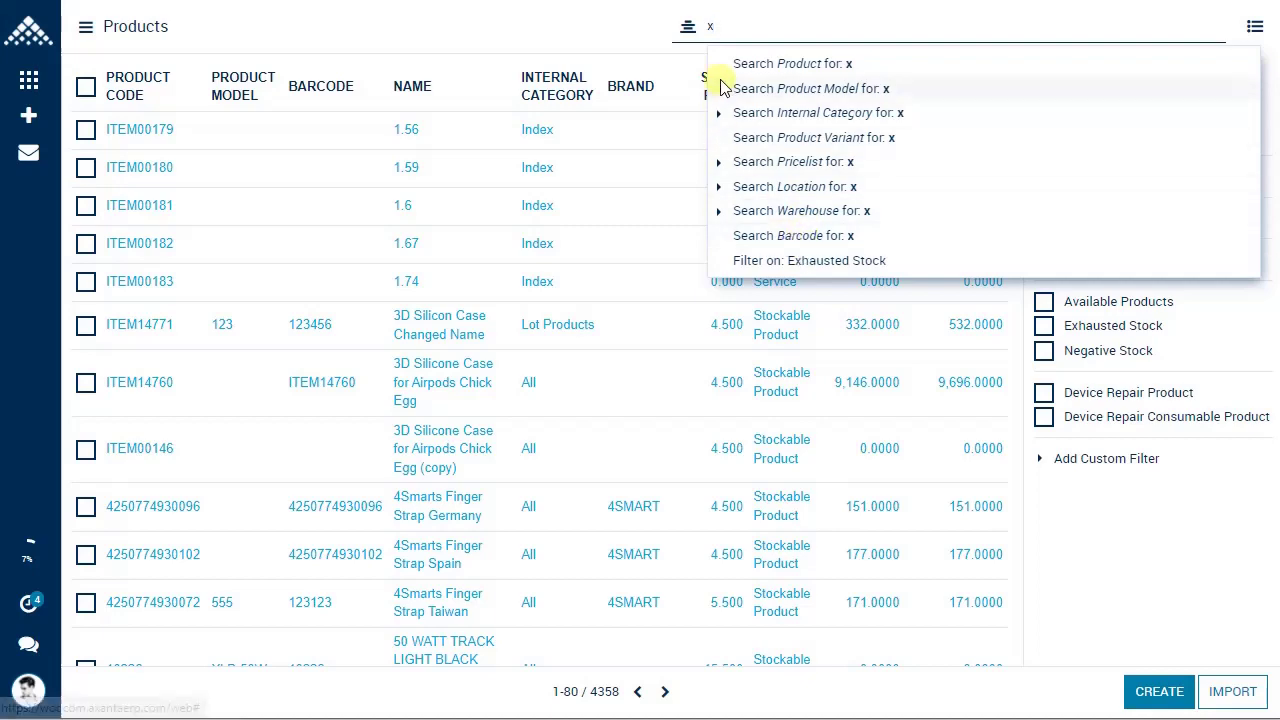
key("BackSpace")
left_click(663, 170)
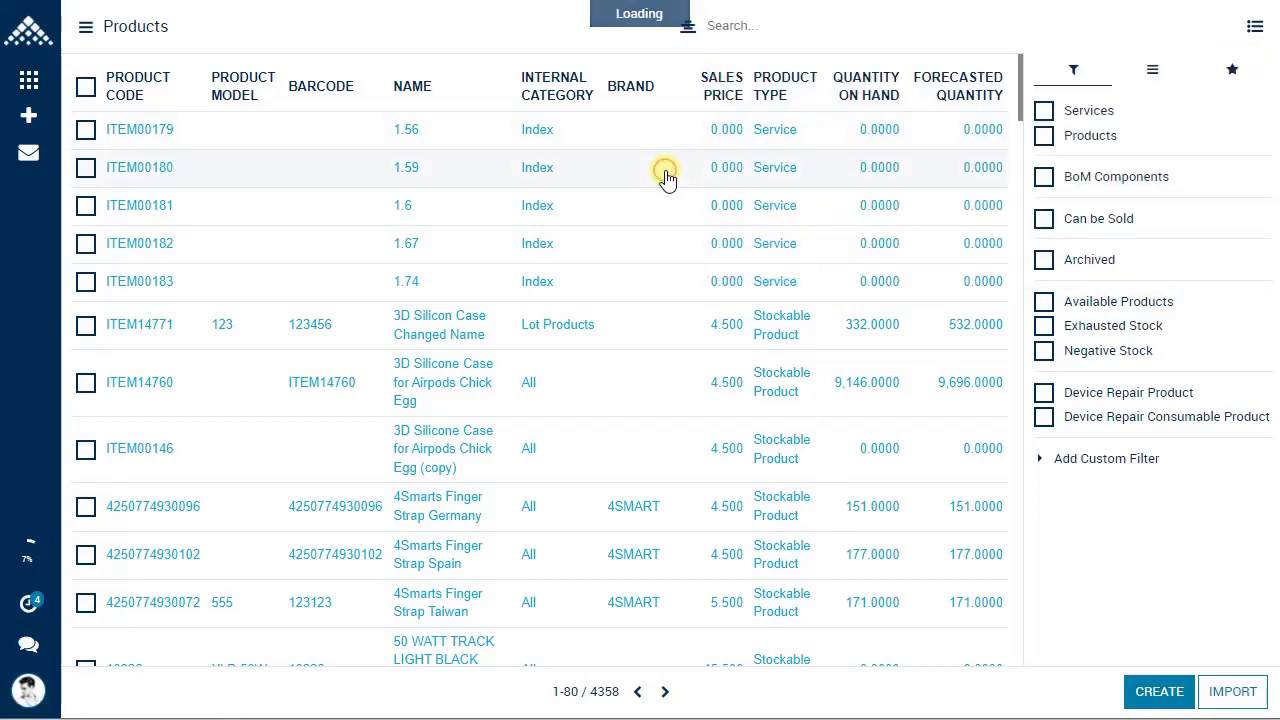
scroll(714, 268, "down", 1)
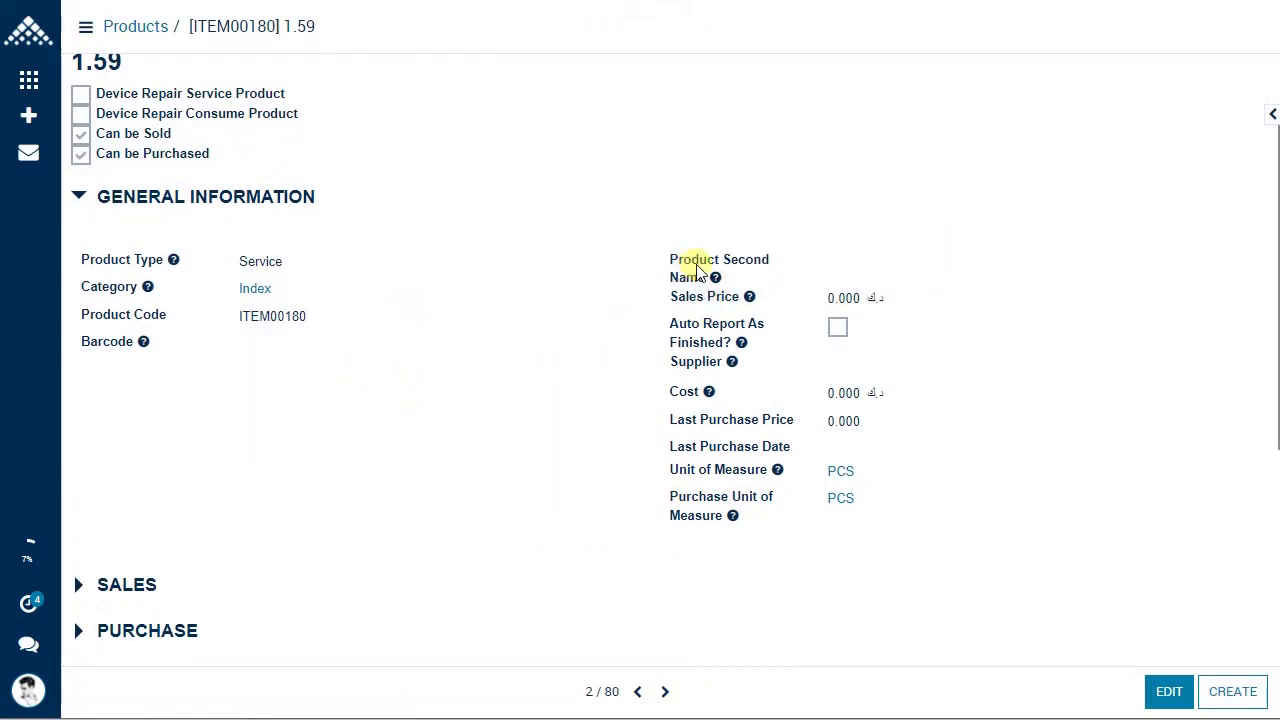
mouse_move(697, 267)
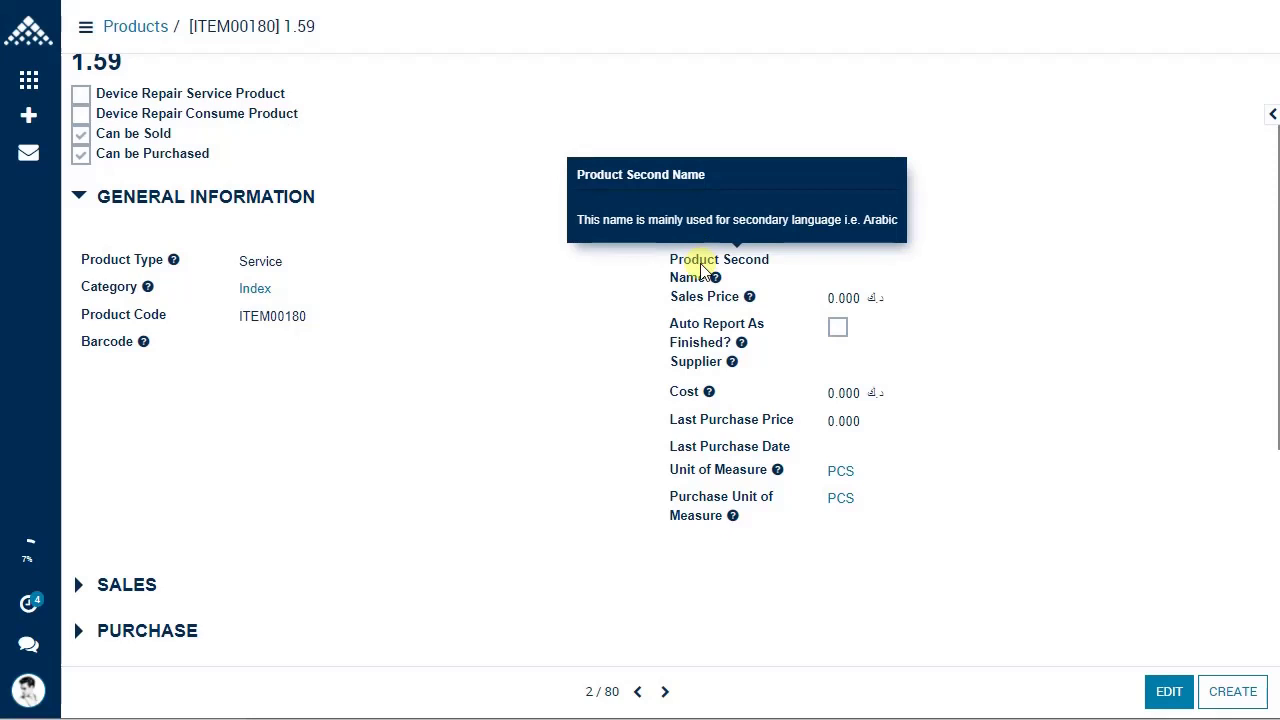
left_click(157, 28)
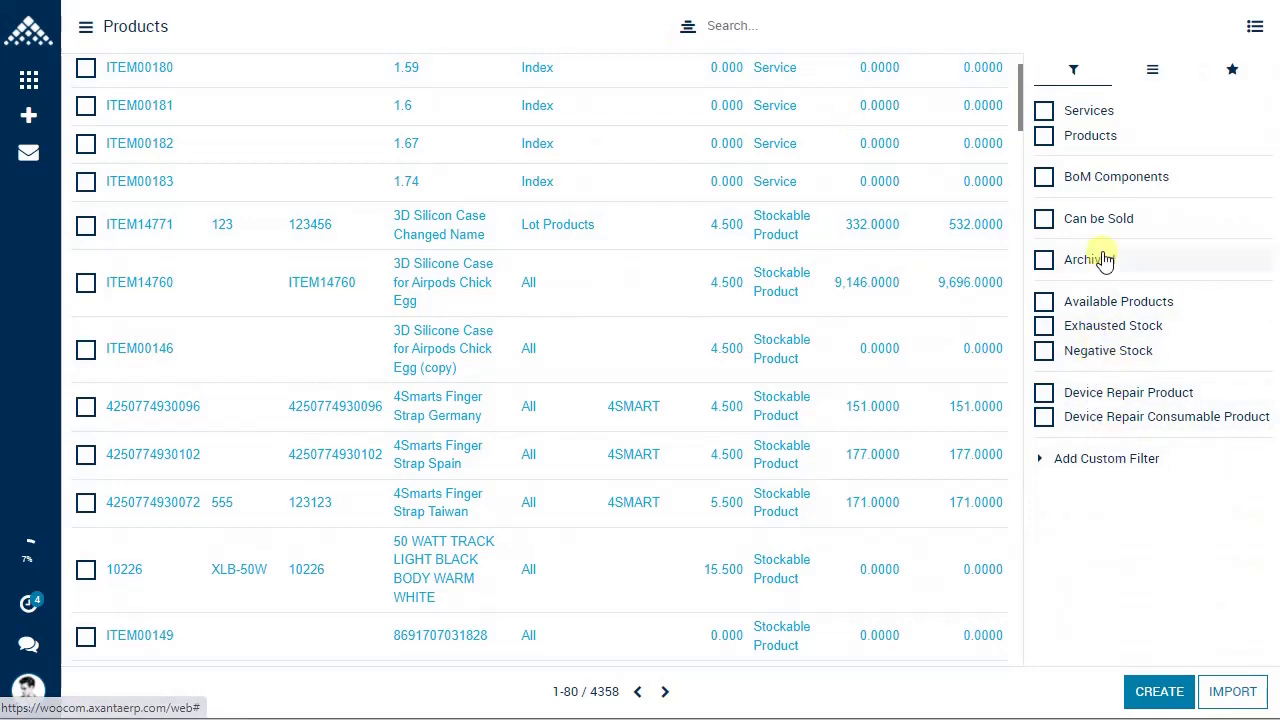
- Apply a custom filter to the product list where Country contains "india"
left_click(1075, 459)
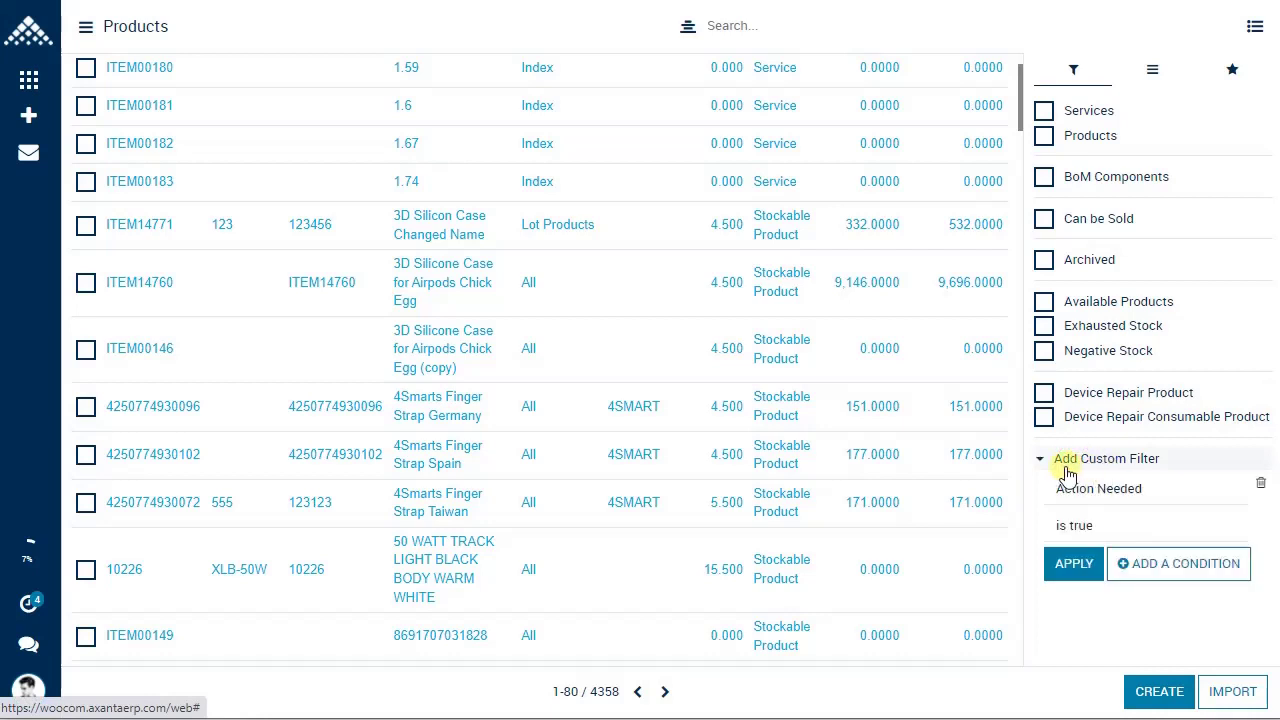
left_click(1131, 486)
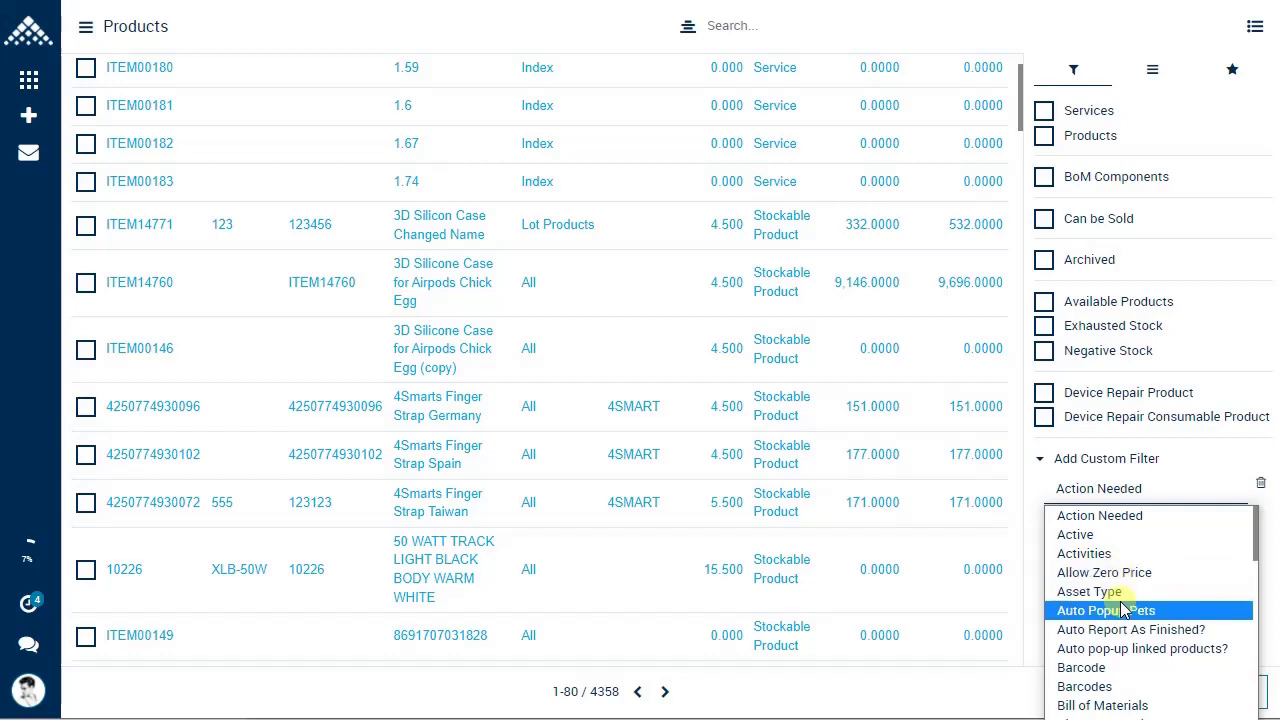
scroll(1122, 610, "down", 5)
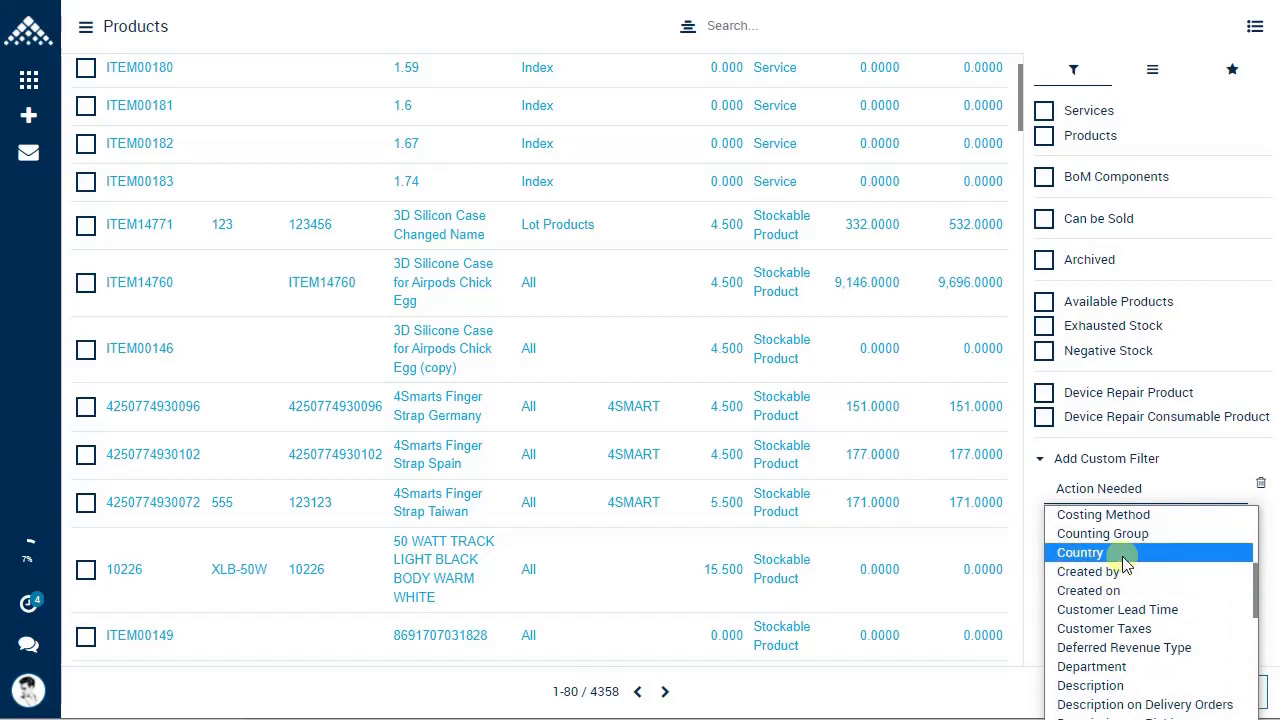
scroll(1125, 565, "down", 3)
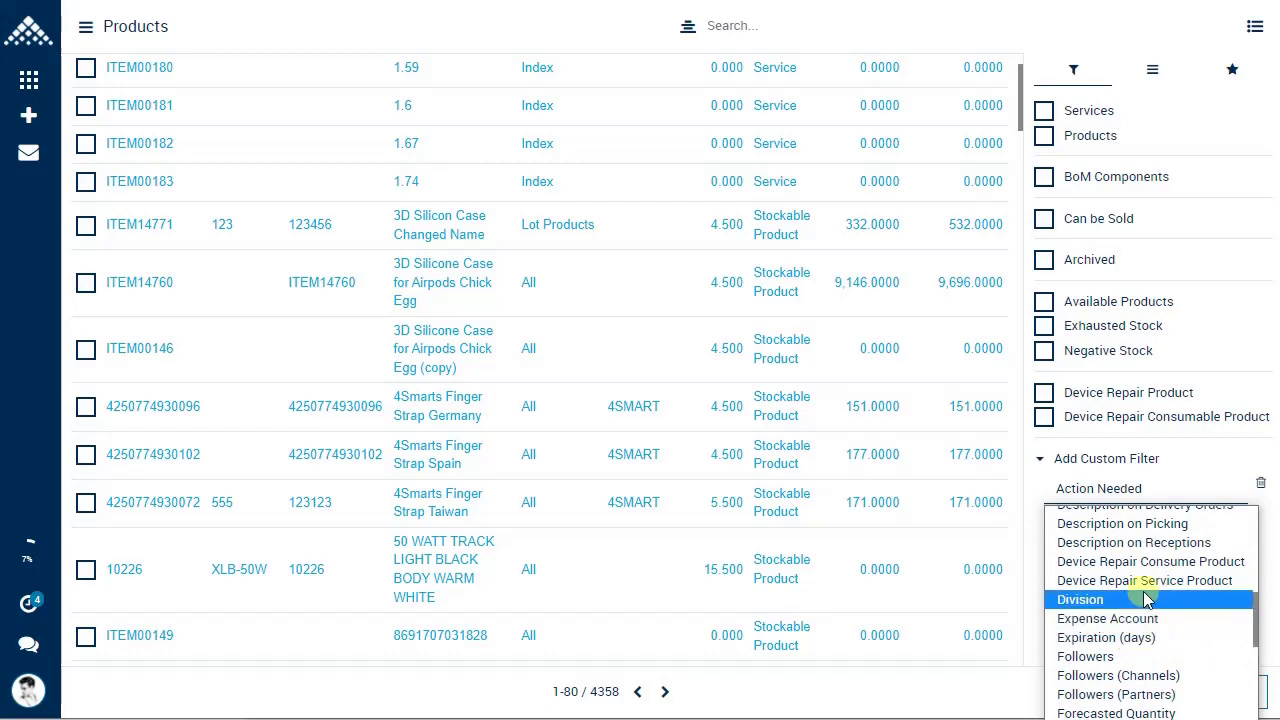
scroll(1118, 600, "up", 3)
left_click(1112, 552)
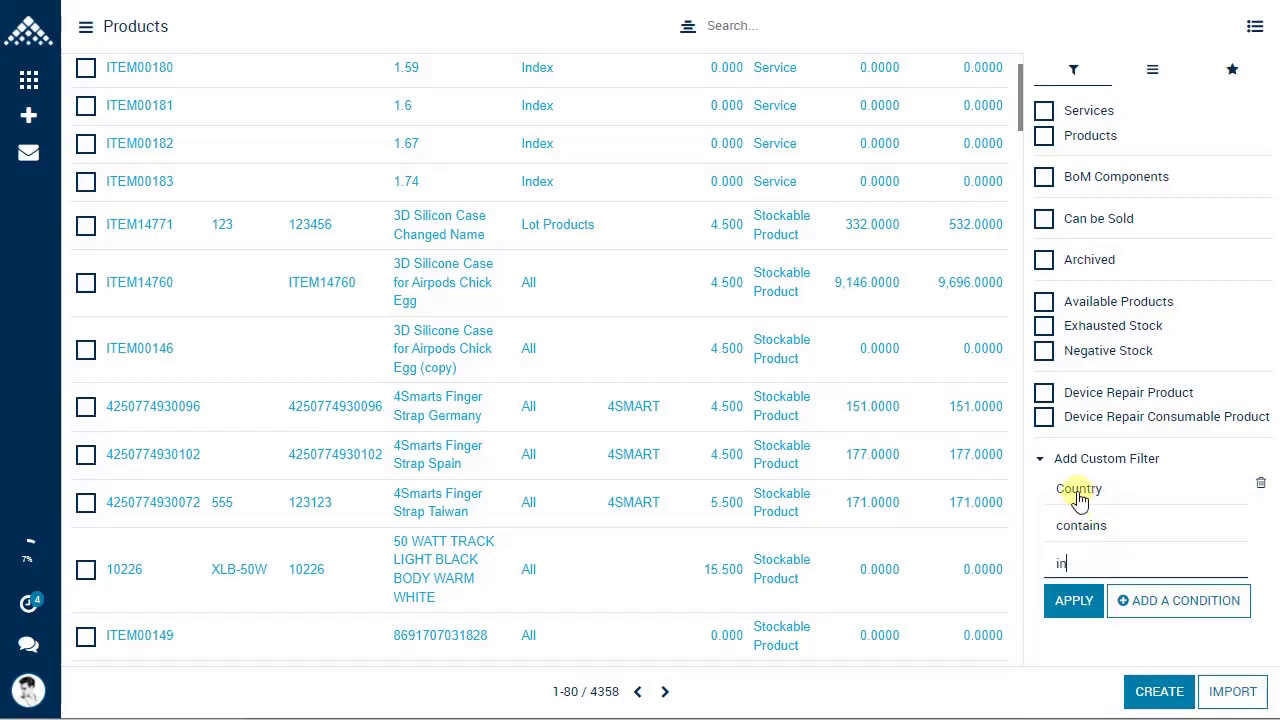
type("india")
left_click(1073, 600)
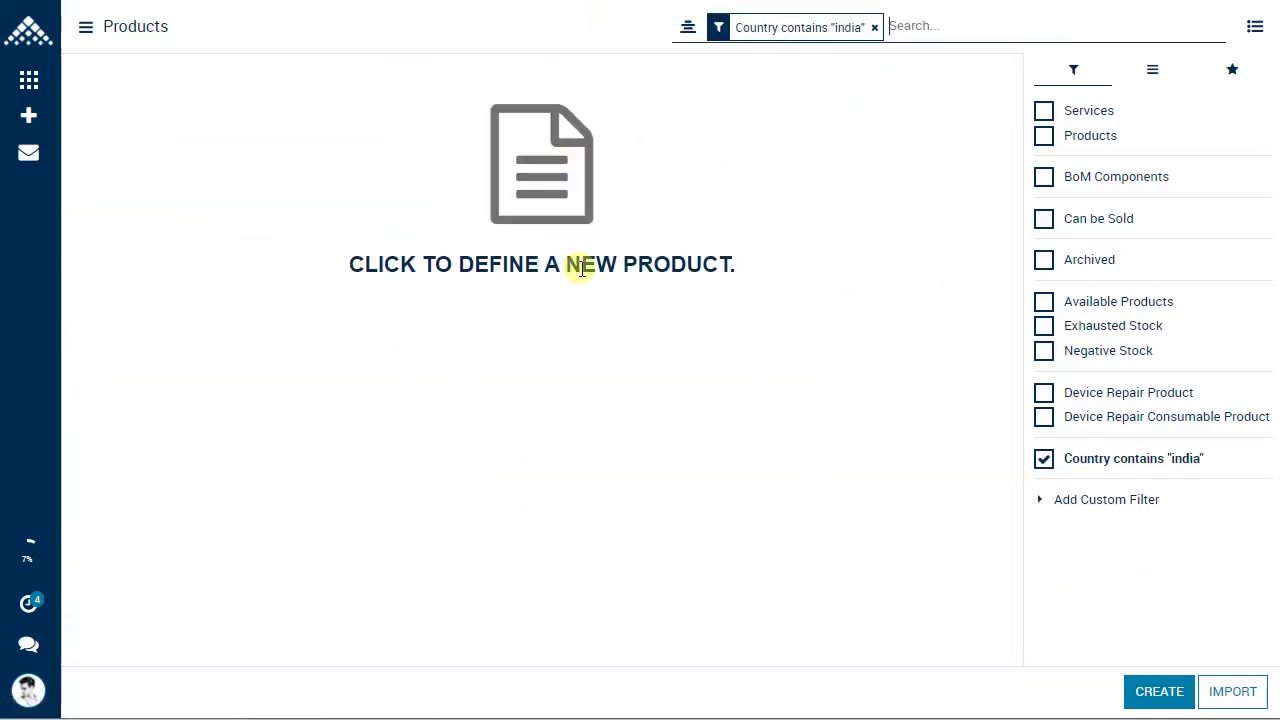
- Clear the Country filter from the product list and open the settings for another custom filter
left_click(1044, 460)
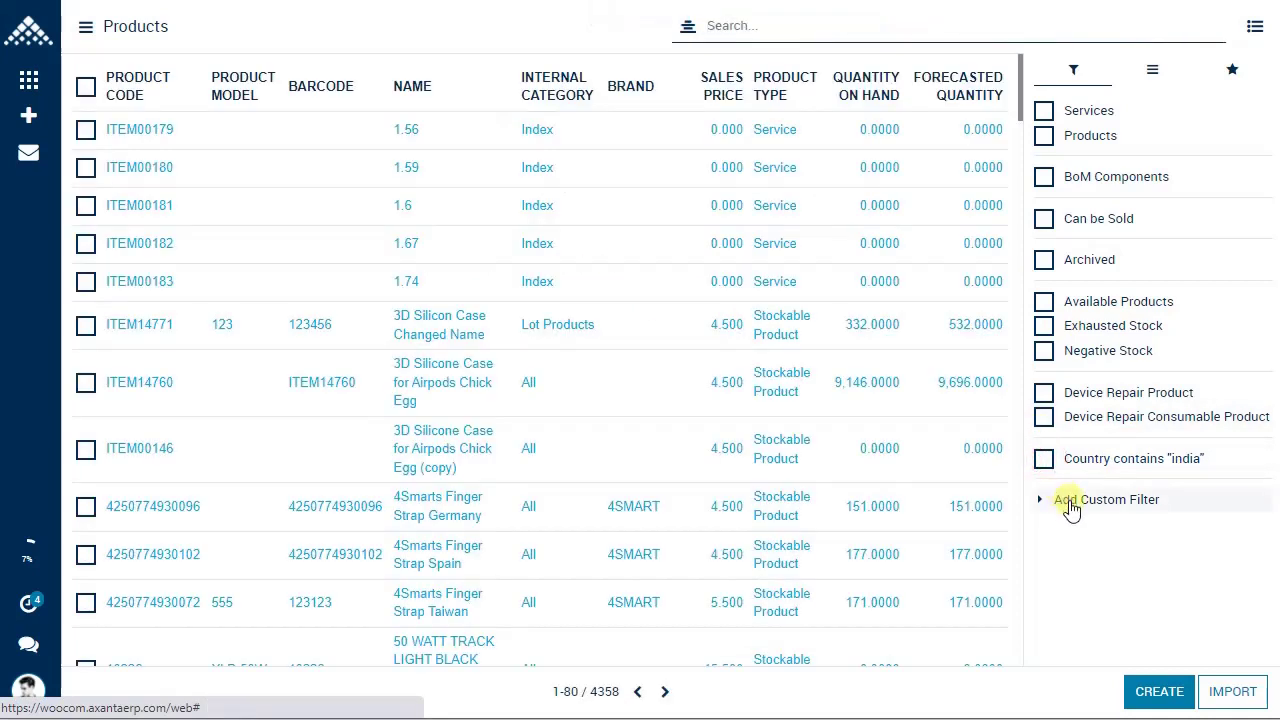
left_click(1064, 499)
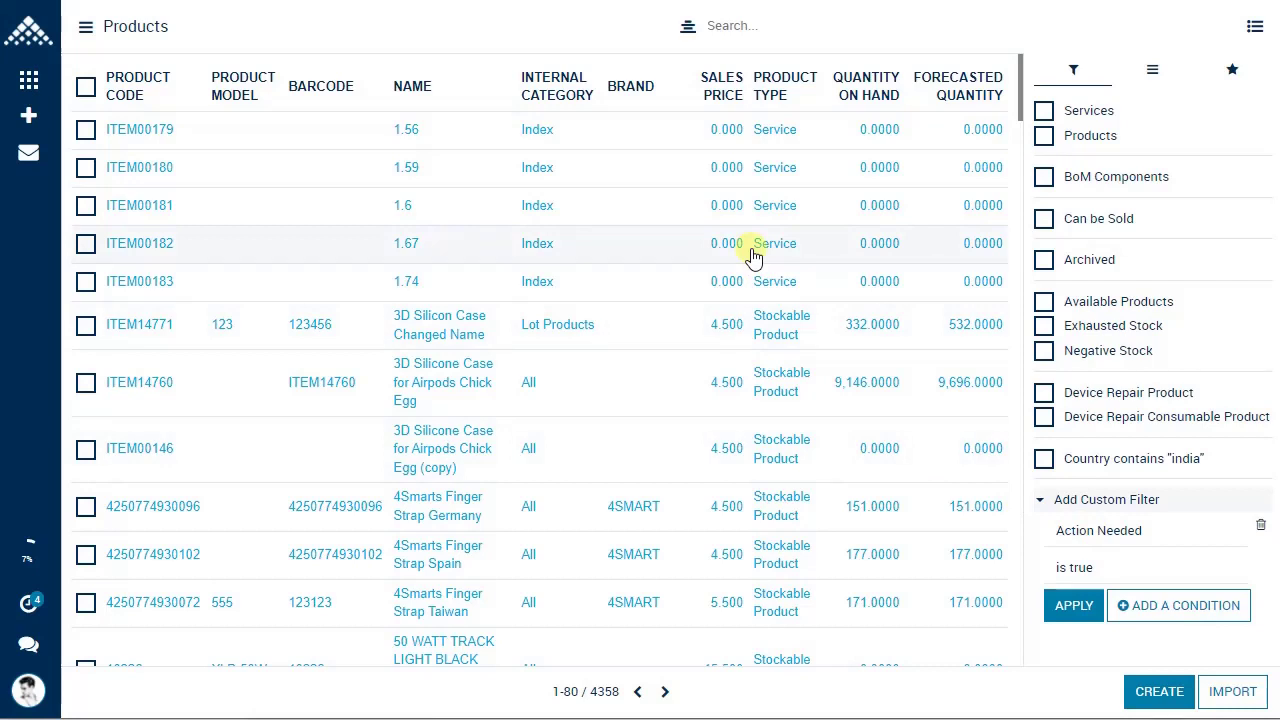
- Check the search options offered for "ff", clear the text, and filter the product list to Products
left_click(786, 20)
type("ff")
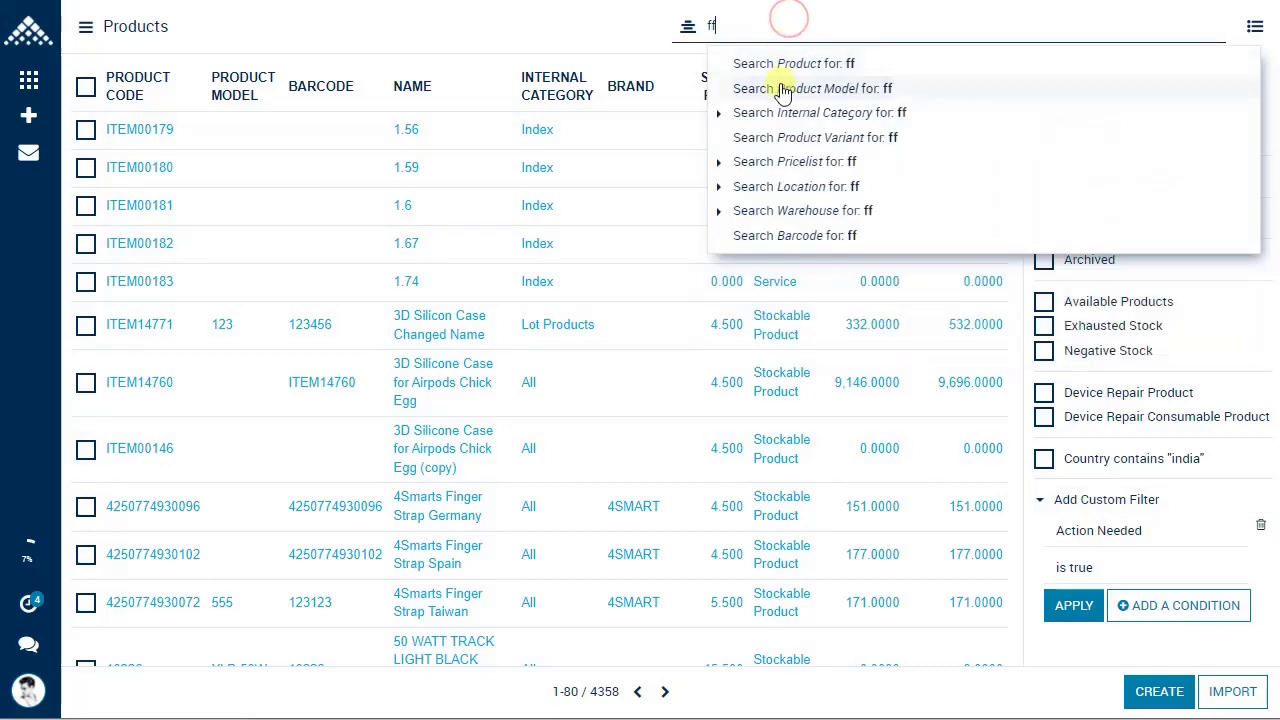
key("BackSpace")
key("BackSpace")
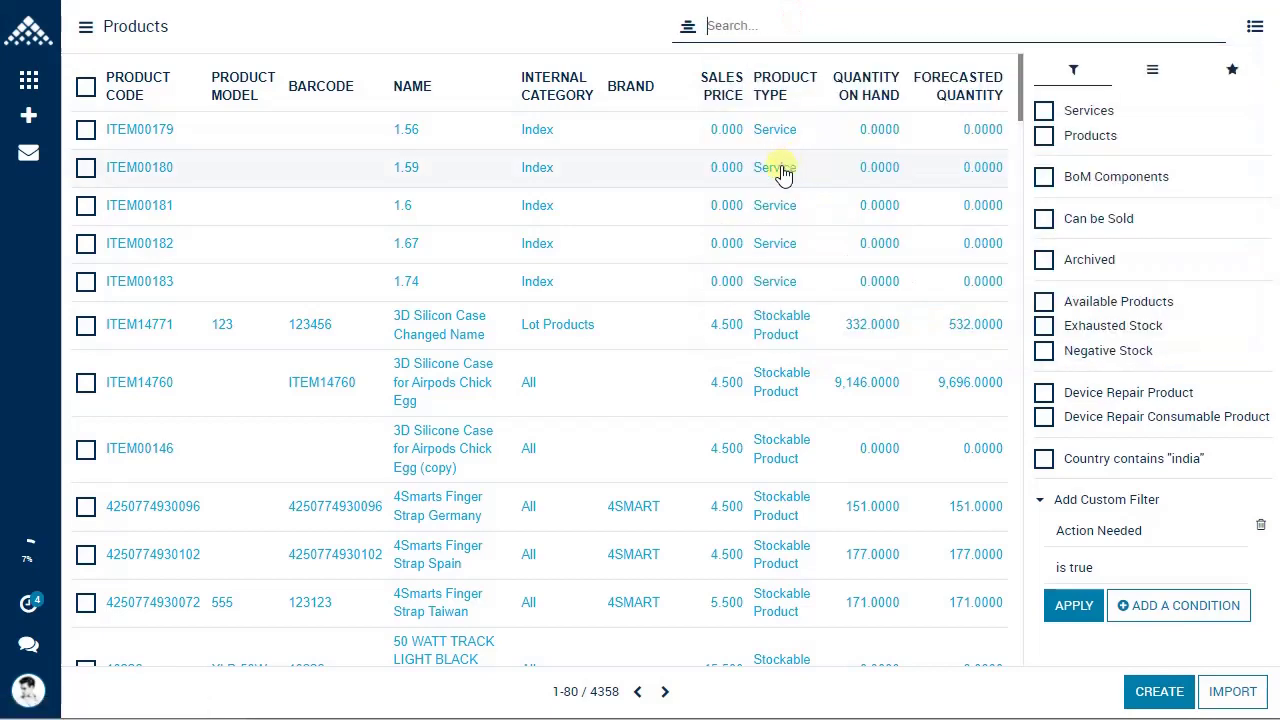
left_click(1044, 135)
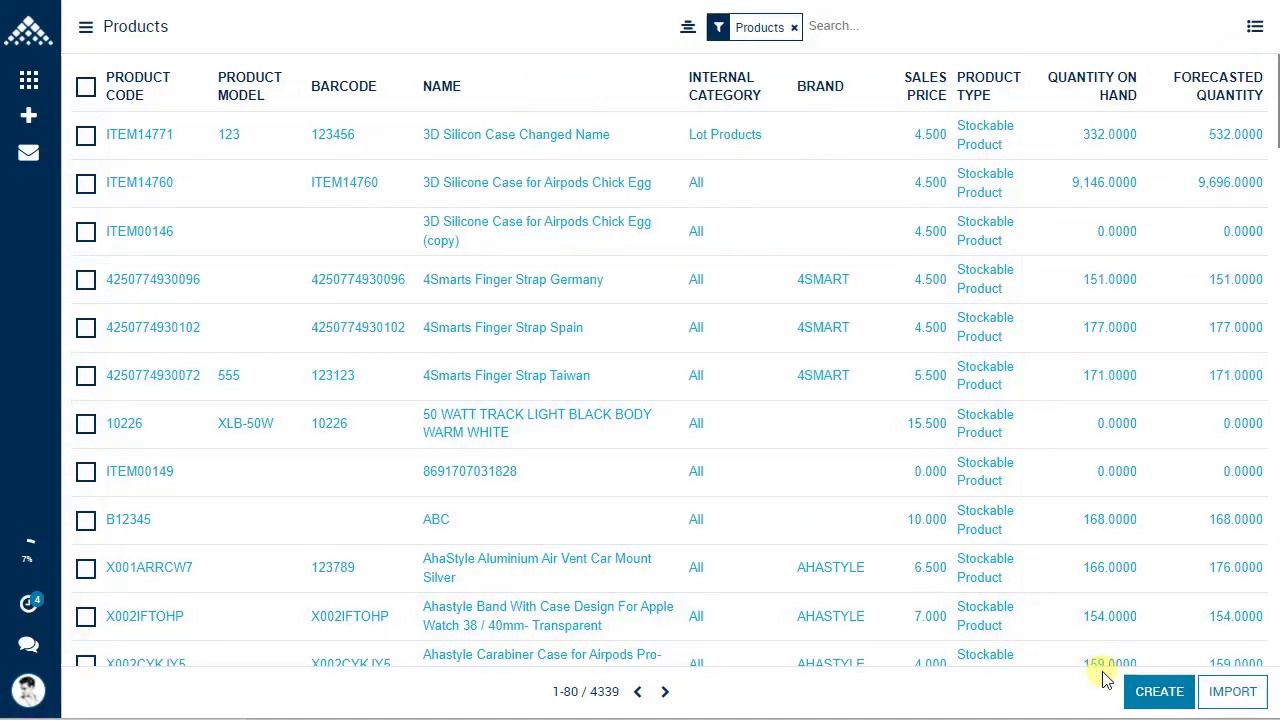
- Create a product named "Test New Product" with the product code left blank, and save it
left_click(1158, 702)
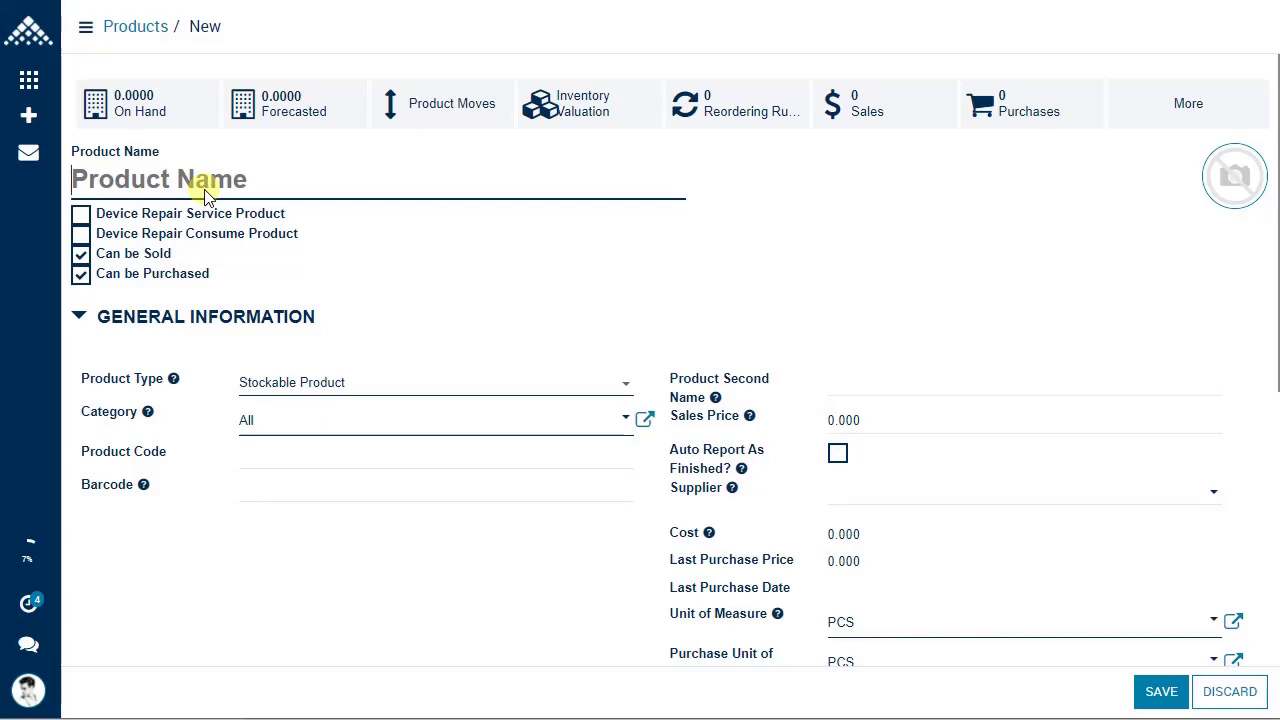
type("Te")
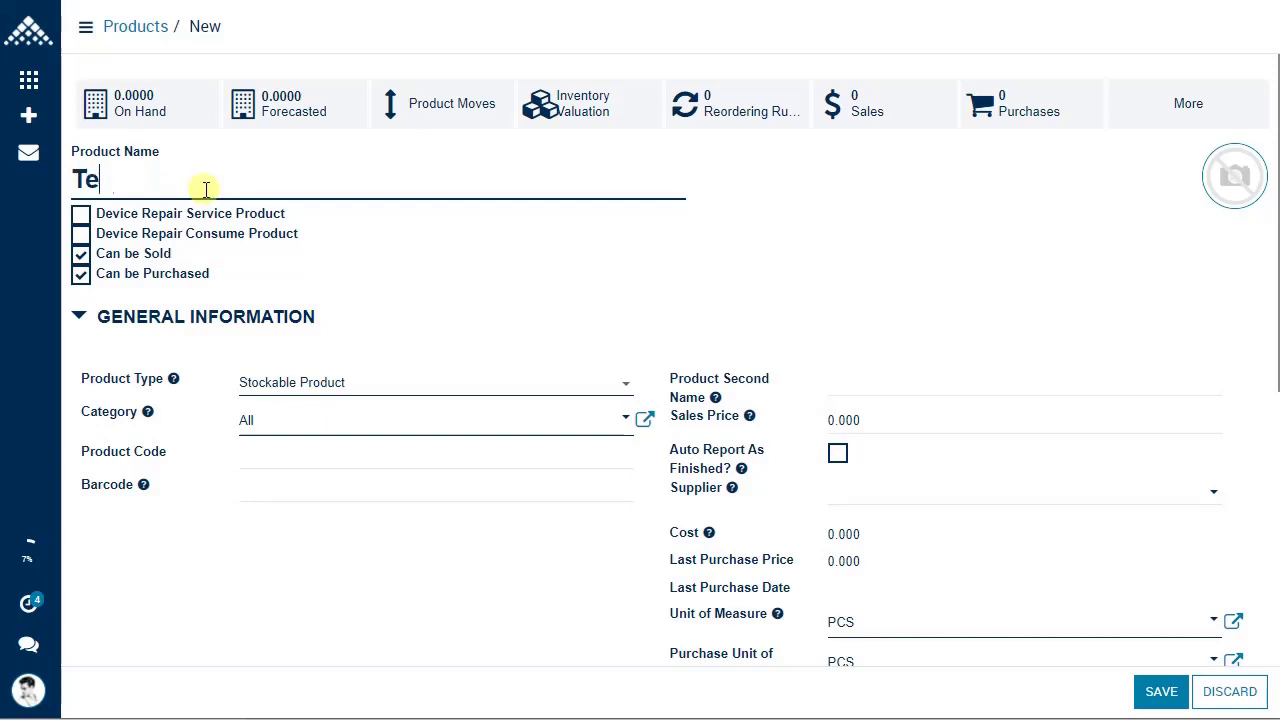
type("st New Product")
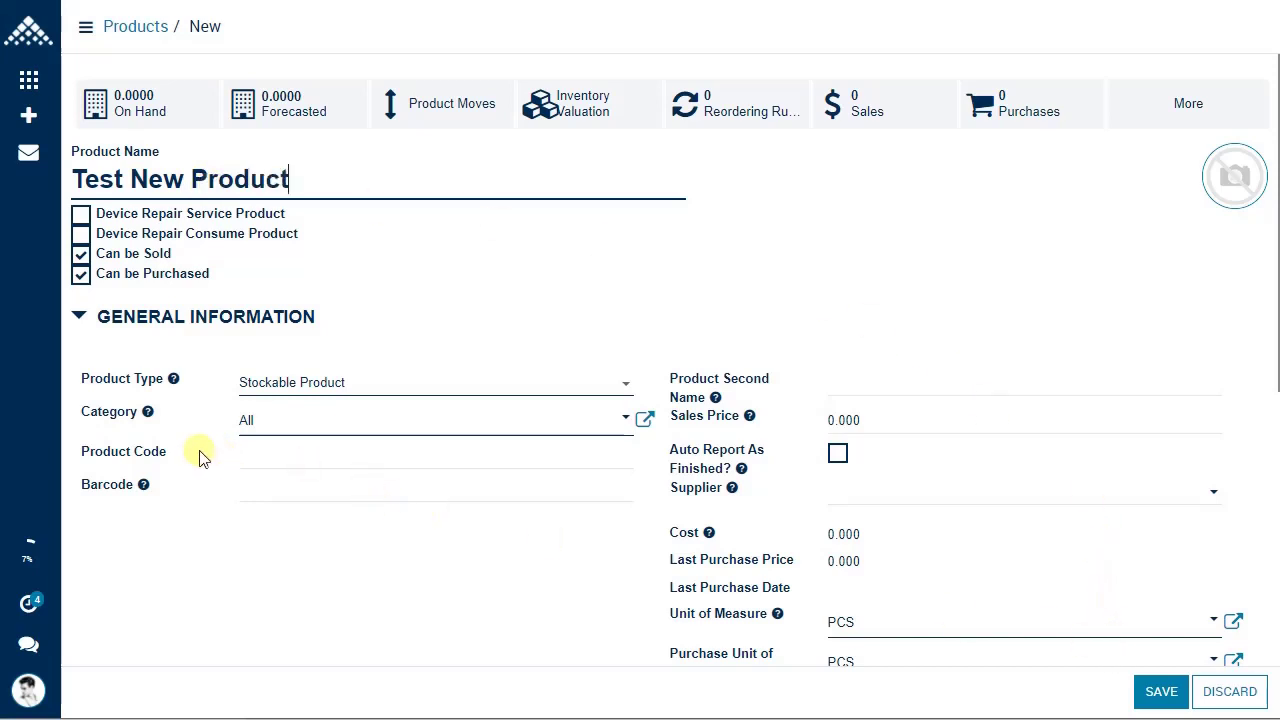
left_click(264, 451)
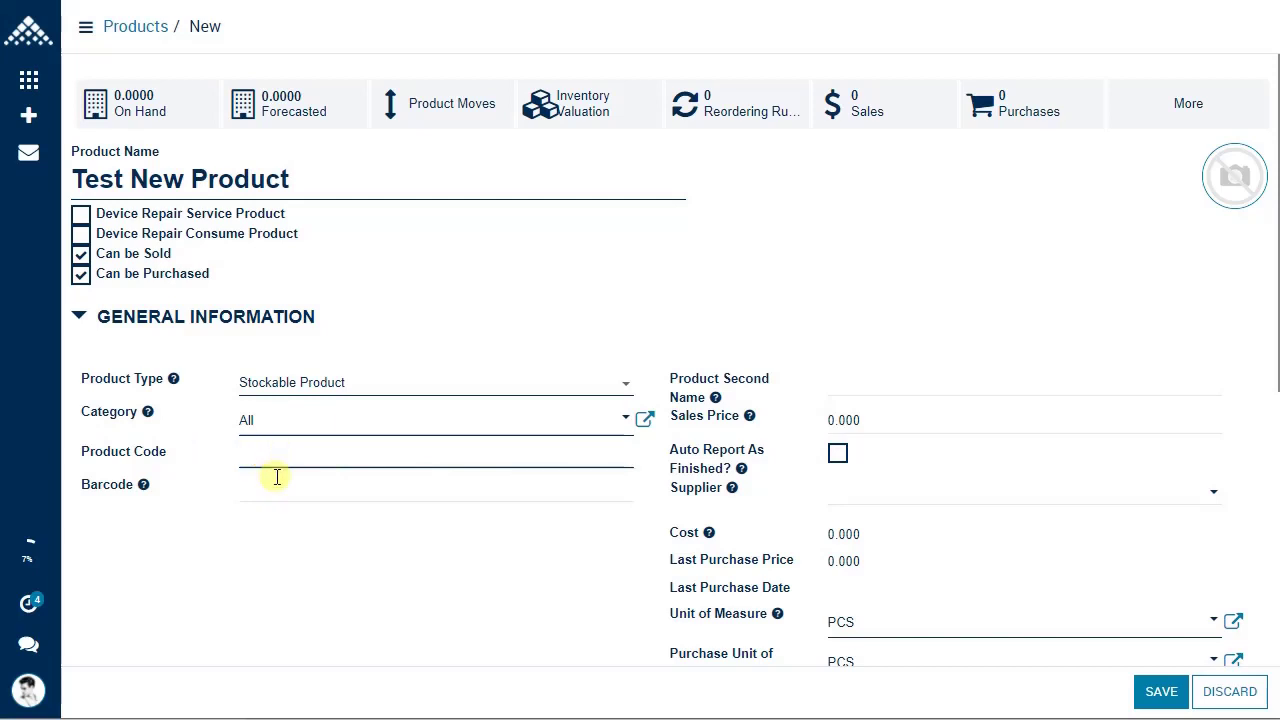
left_click(1162, 692)
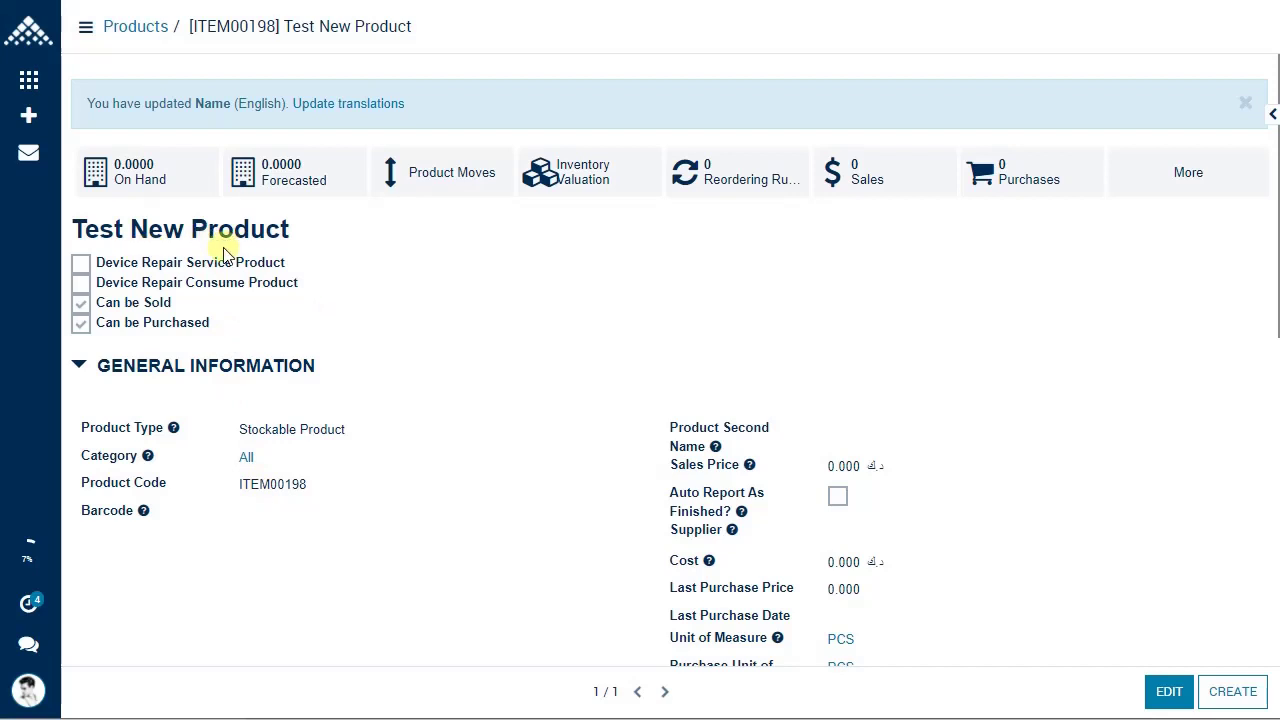
- Delete the Test New Product record and confirm the deletion
left_click(1273, 116)
left_click(1220, 72)
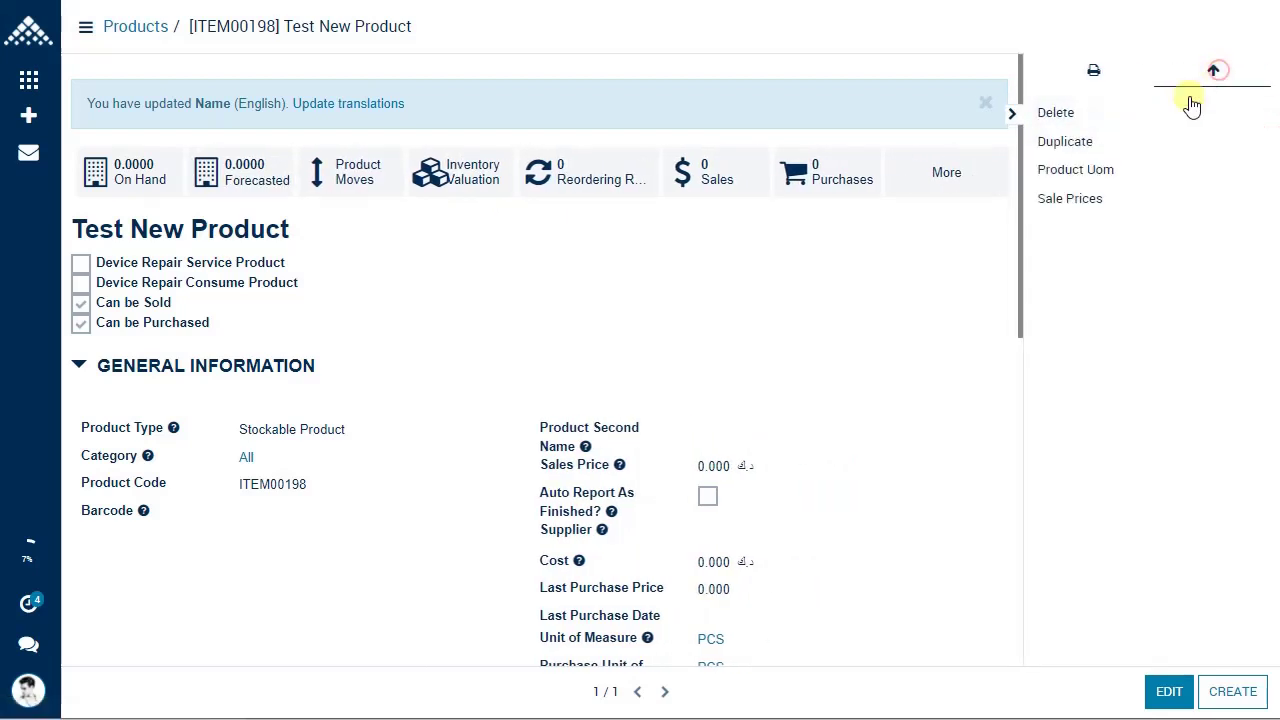
left_click(1070, 120)
left_click(843, 172)
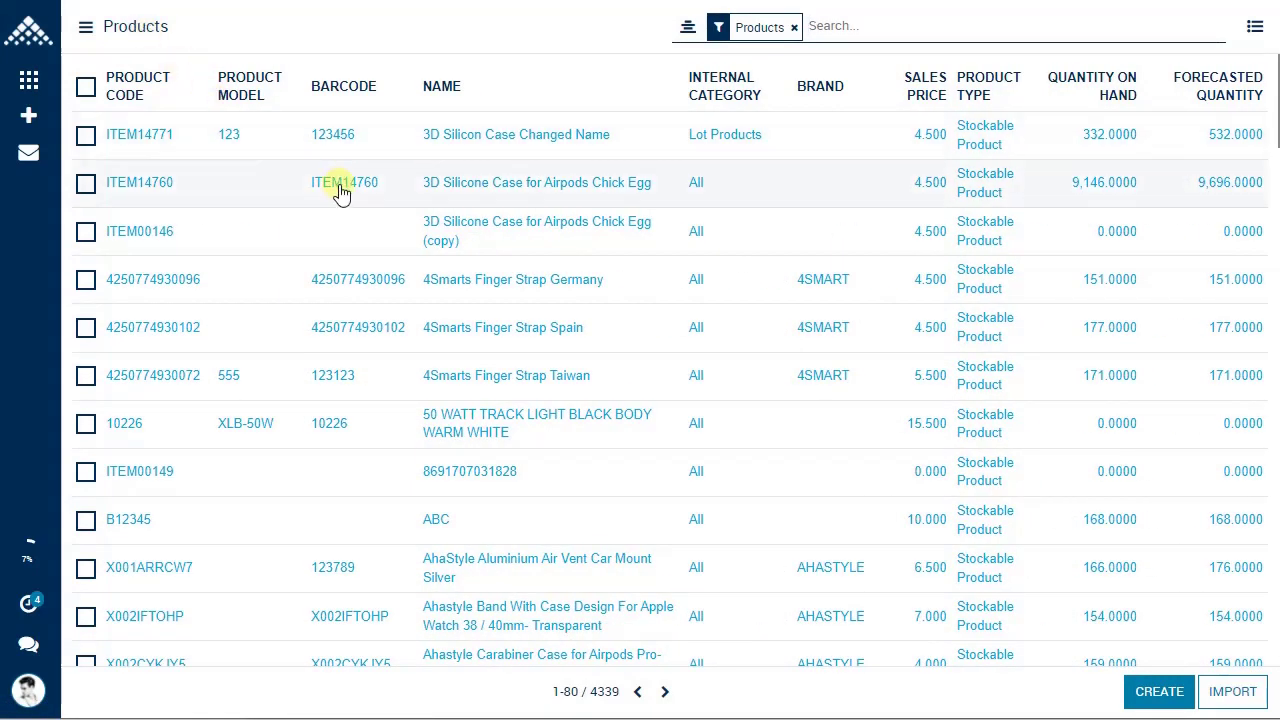
- Duplicate the product 3D Silicone Case for Airpods Chick Egg with code ITEM14760
left_click(461, 195)
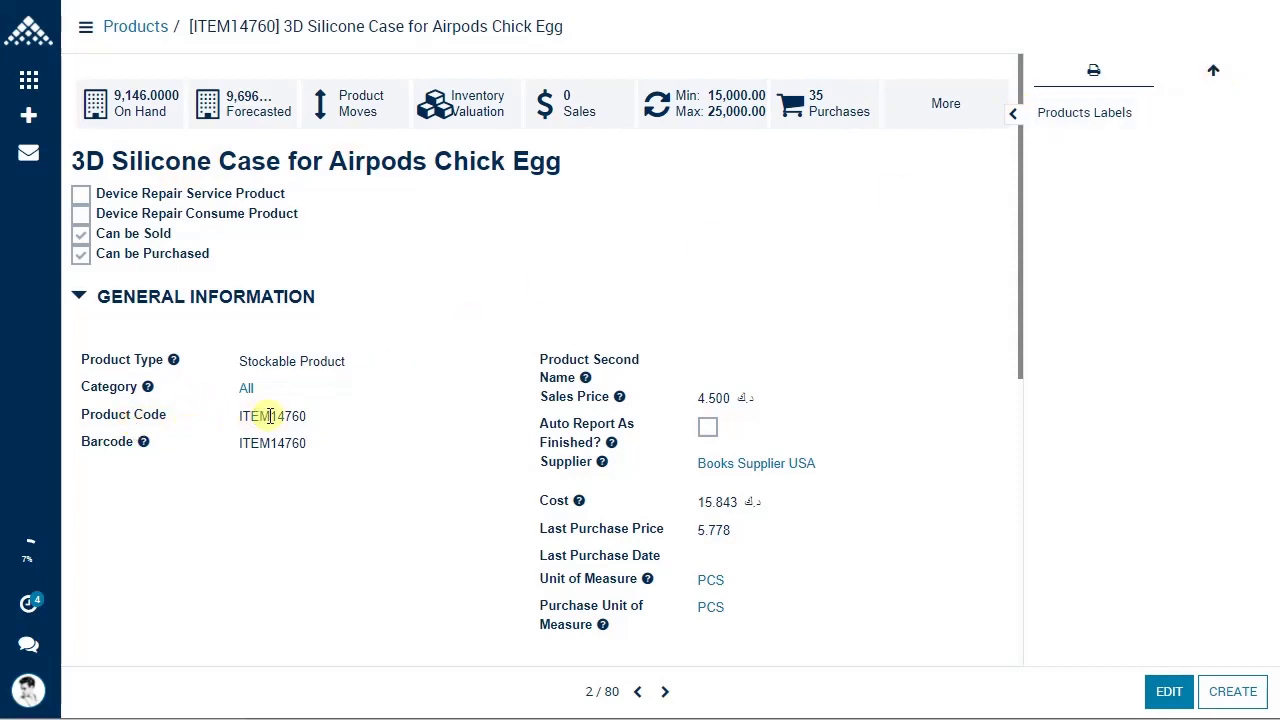
left_click(1211, 74)
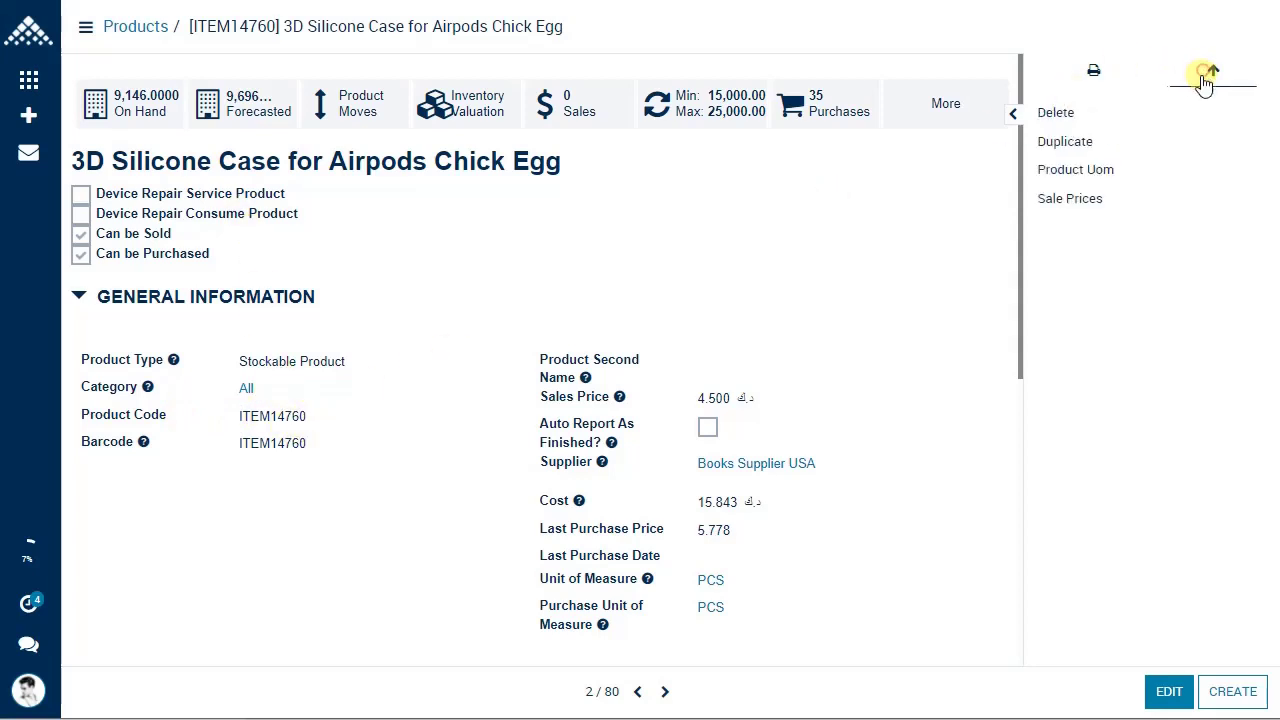
left_click(1097, 146)
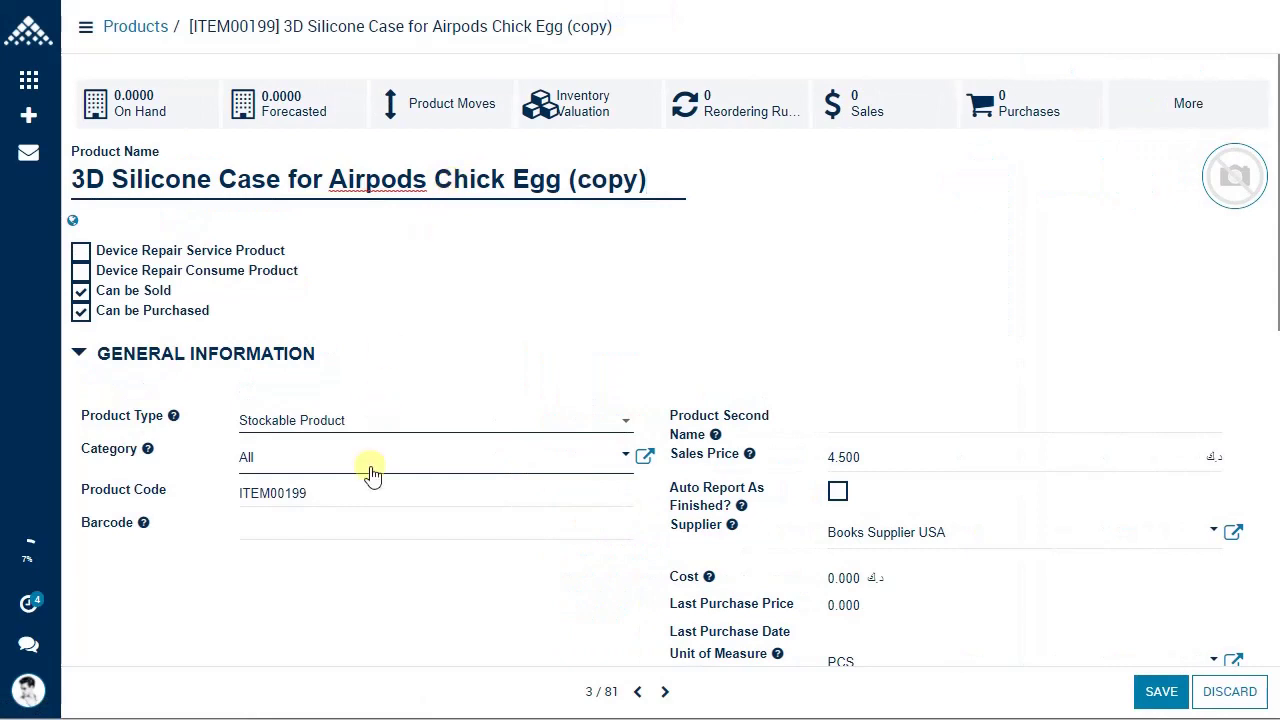
- Rename the duplicated product as "3D Silicone Case for Airpods Chick Egg - Copy"
left_click_drag(286, 491, 323, 491)
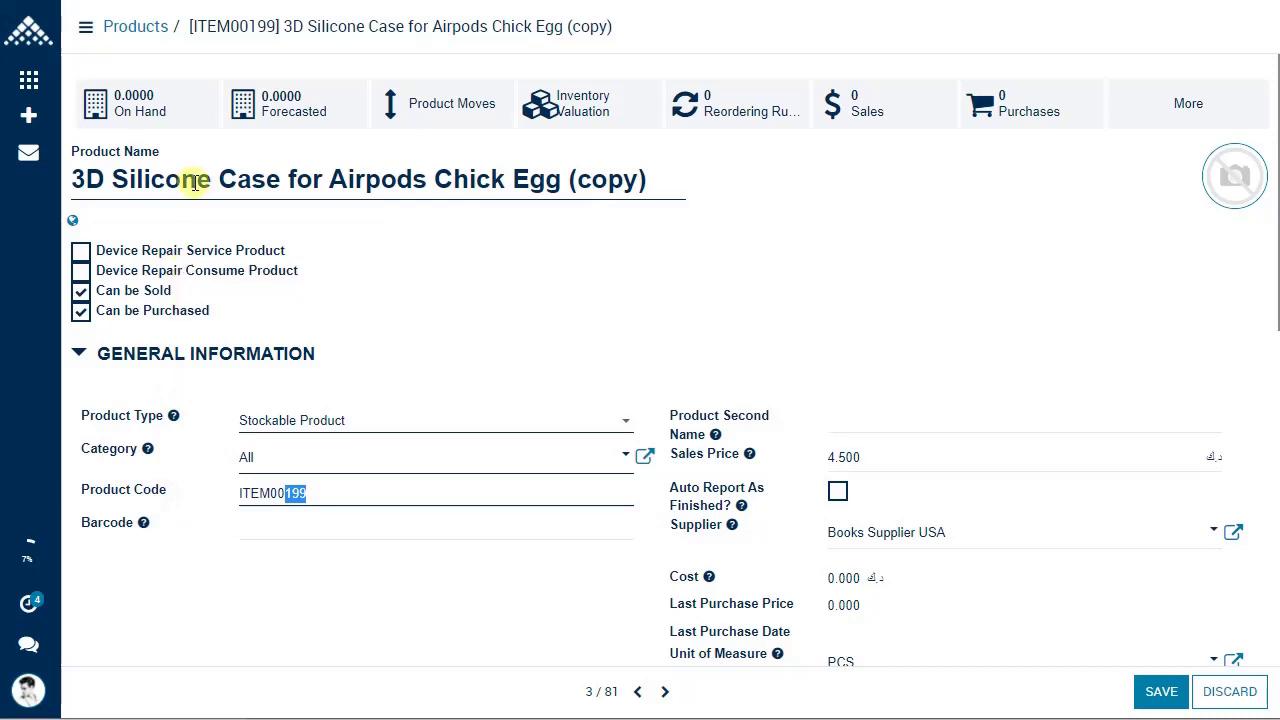
left_click(588, 177)
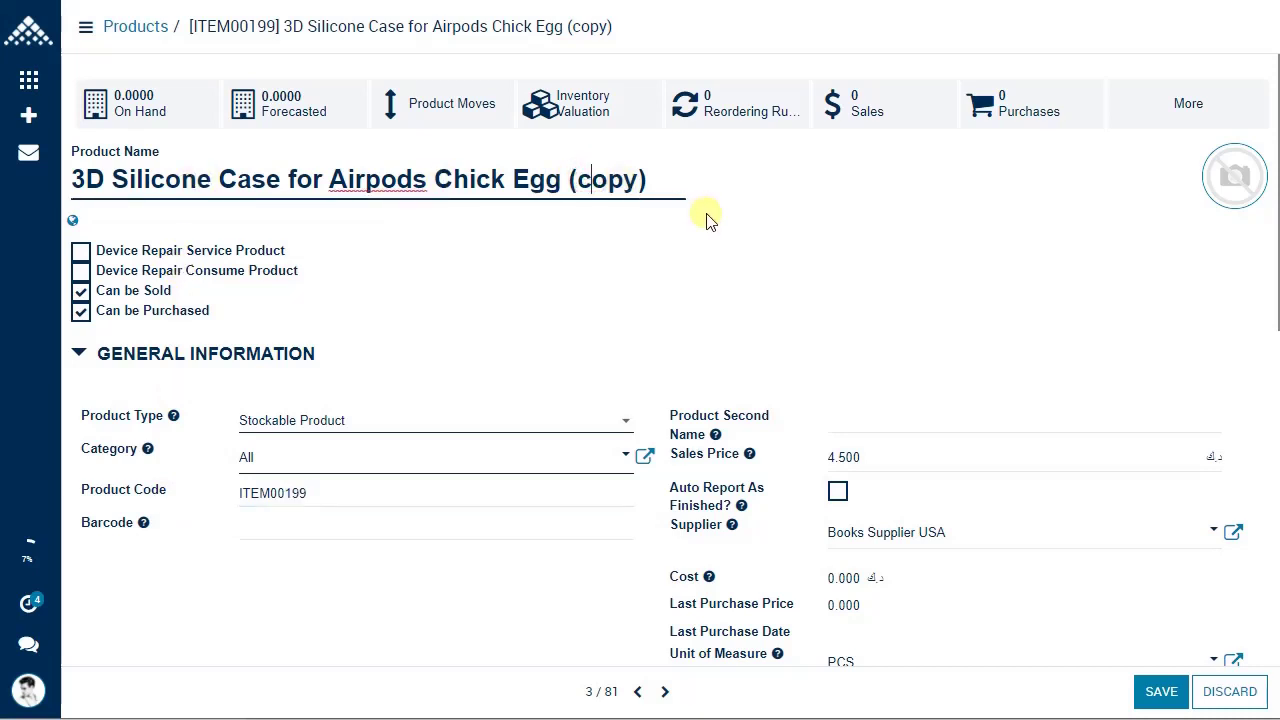
key("Left")
key("Left")
key("shift+End")
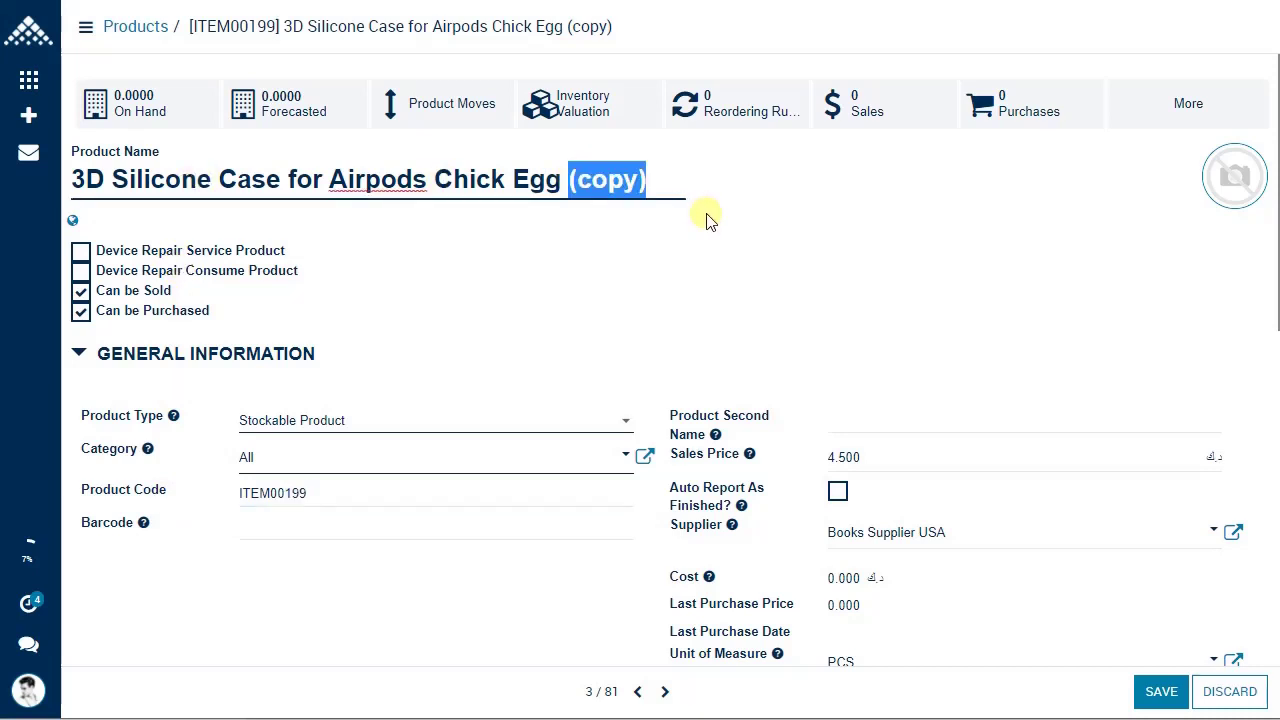
type("- Copy")
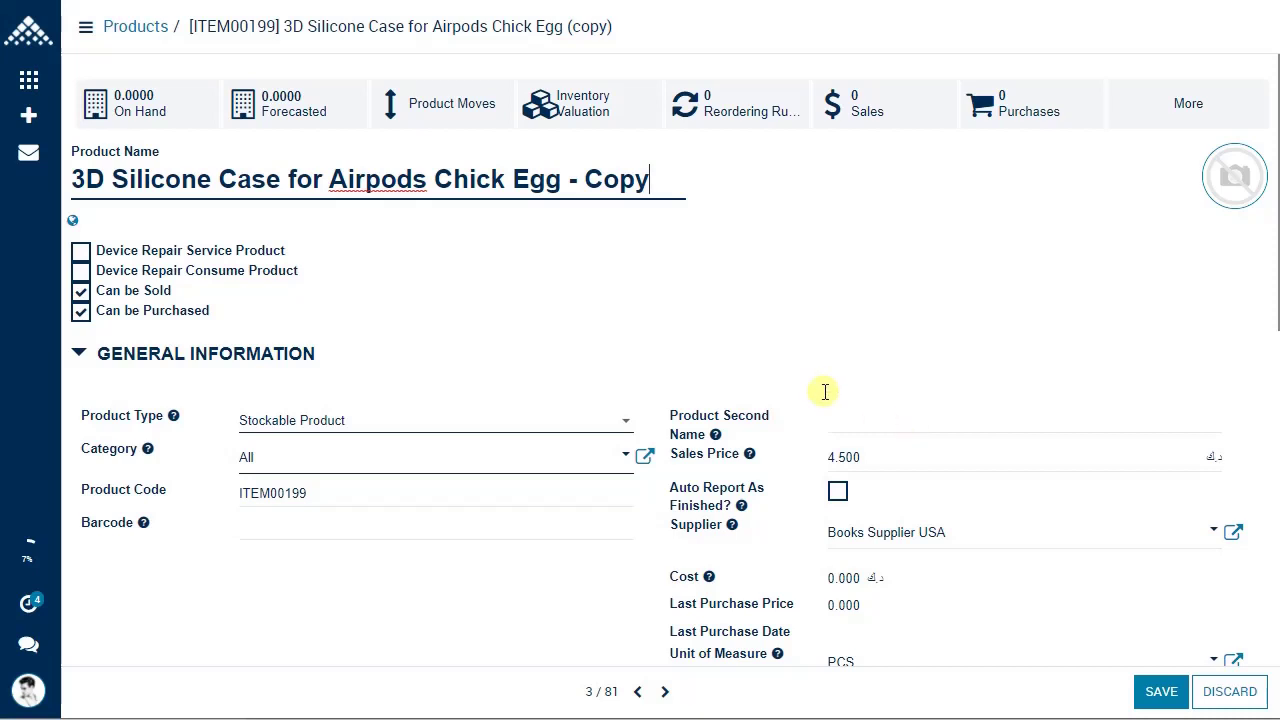
- Review the copied product's Retail Setup and General Information fields, including the description of Must key in comment
scroll(766, 381, "down", 6)
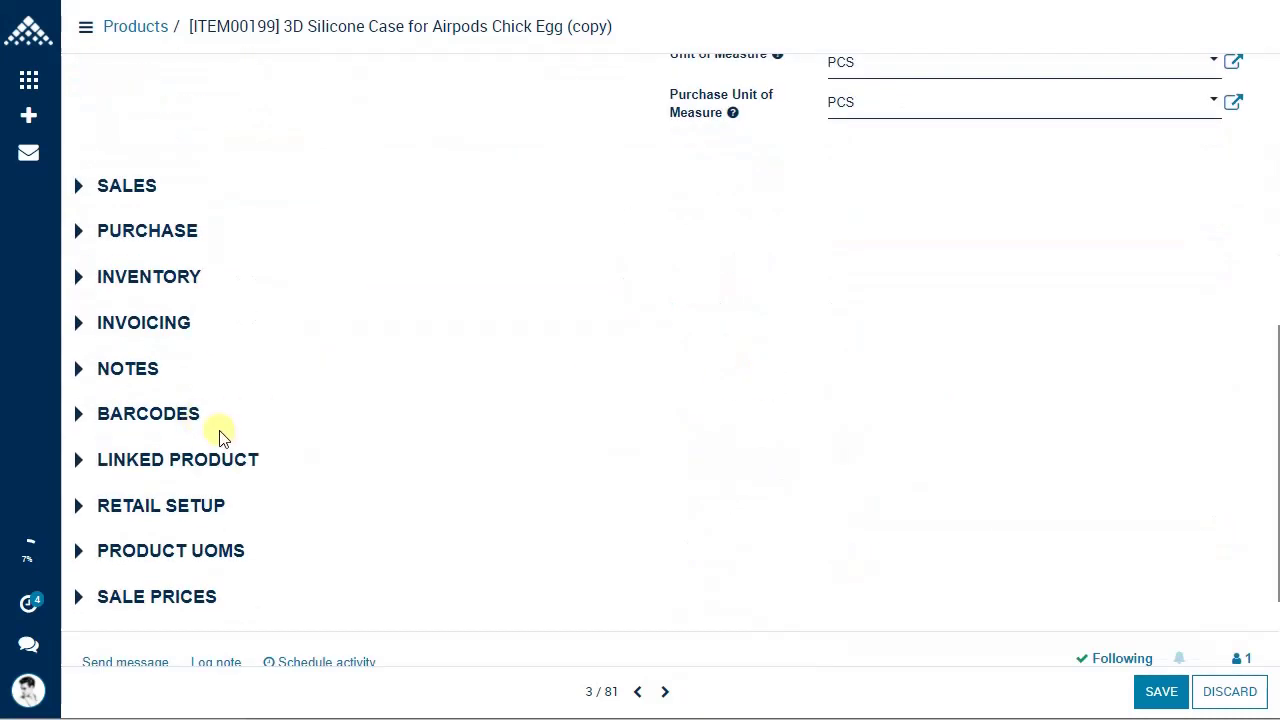
left_click(210, 505)
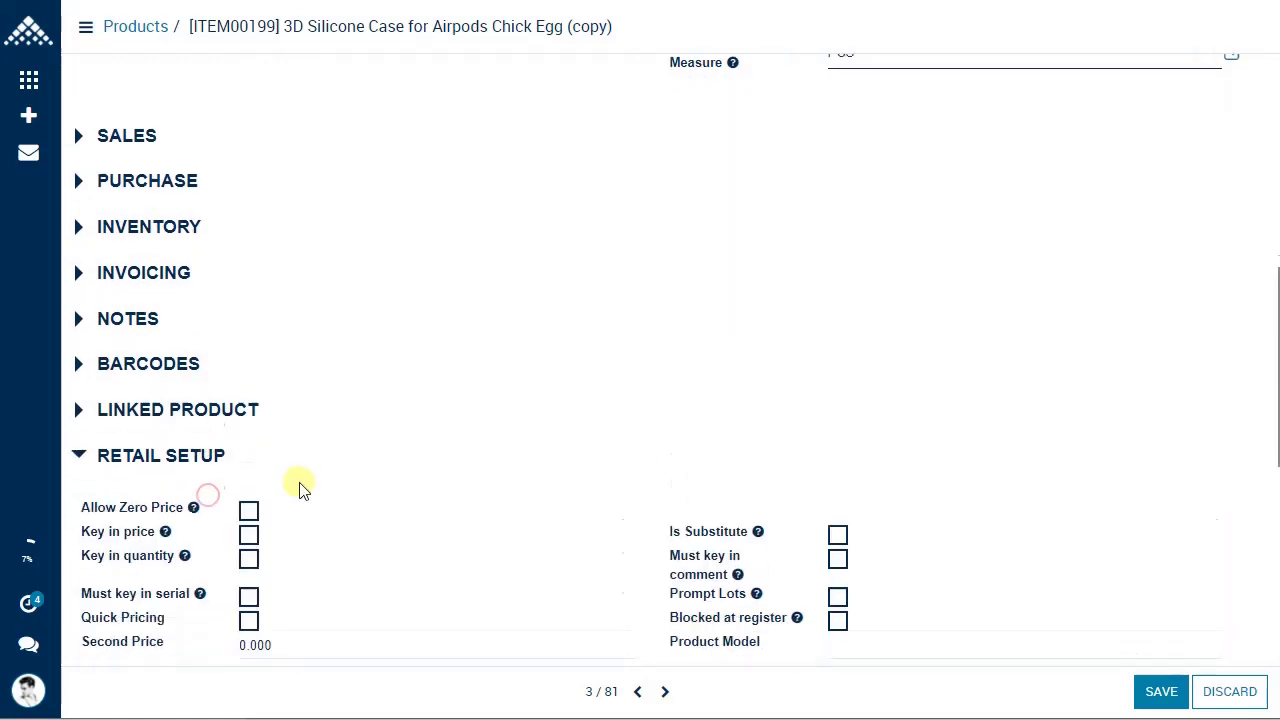
scroll(400, 482, "down", 5)
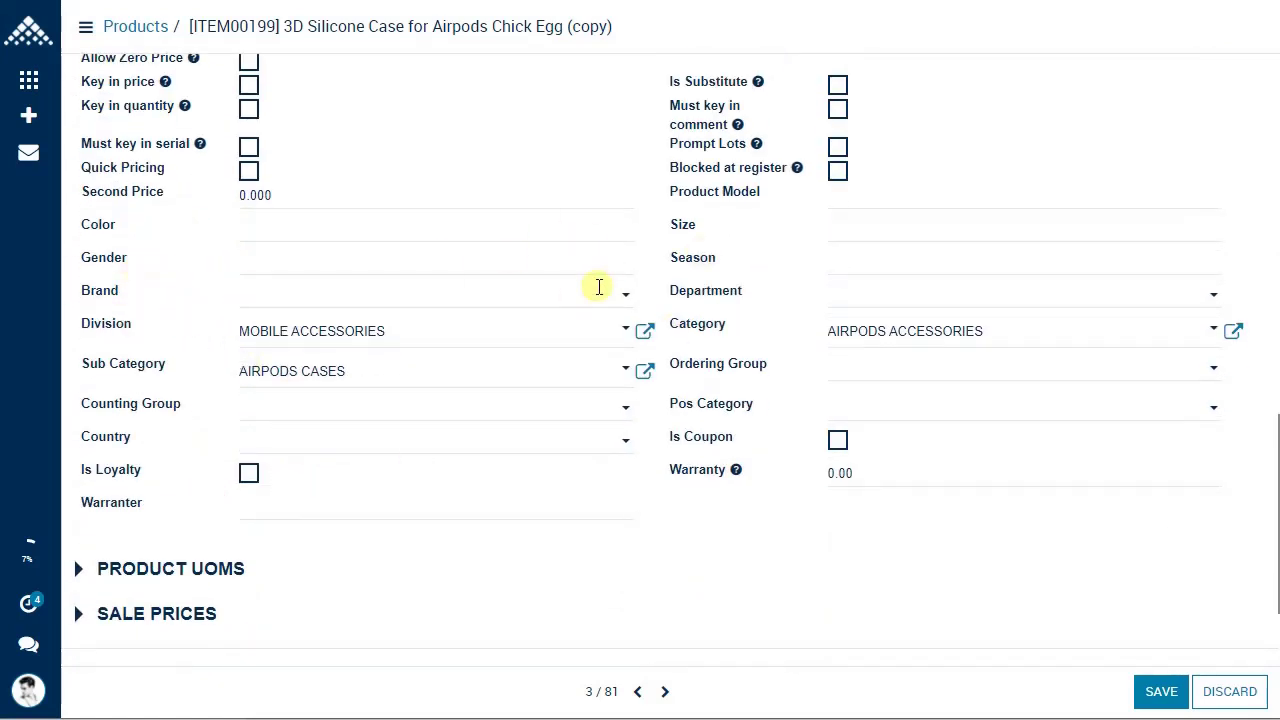
scroll(550, 298, "up", 1)
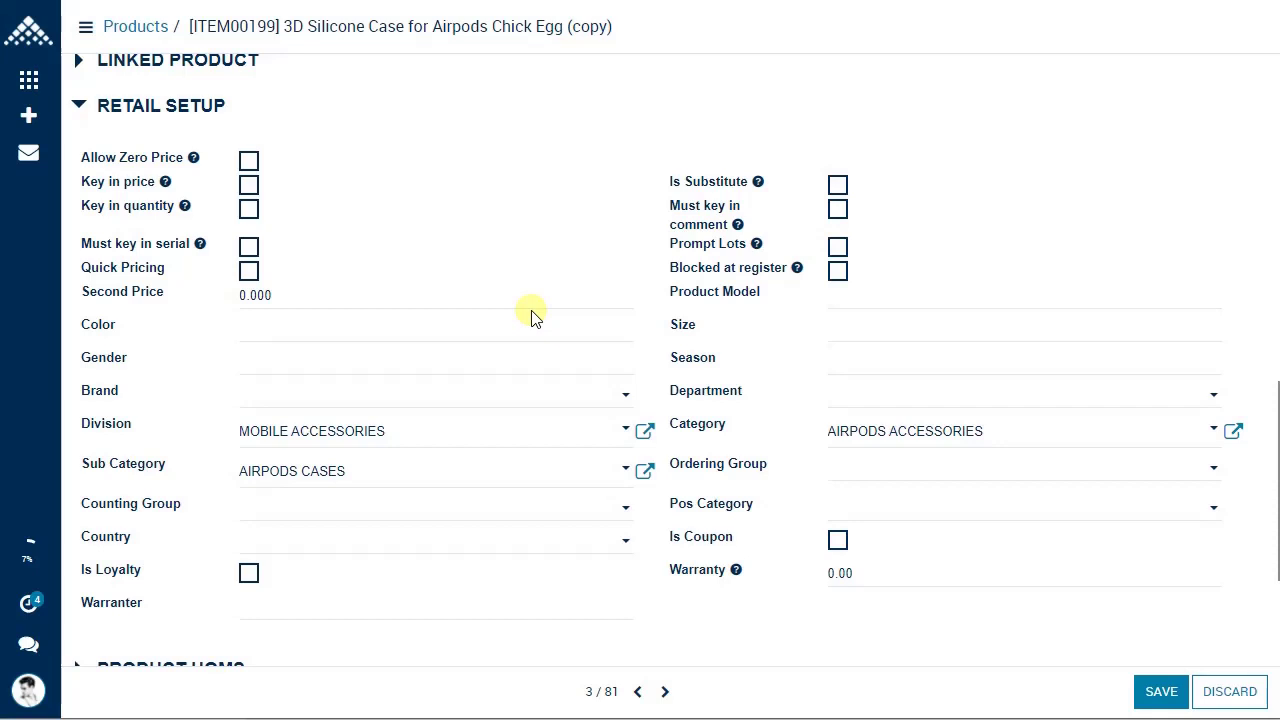
scroll(360, 277, "up", 1)
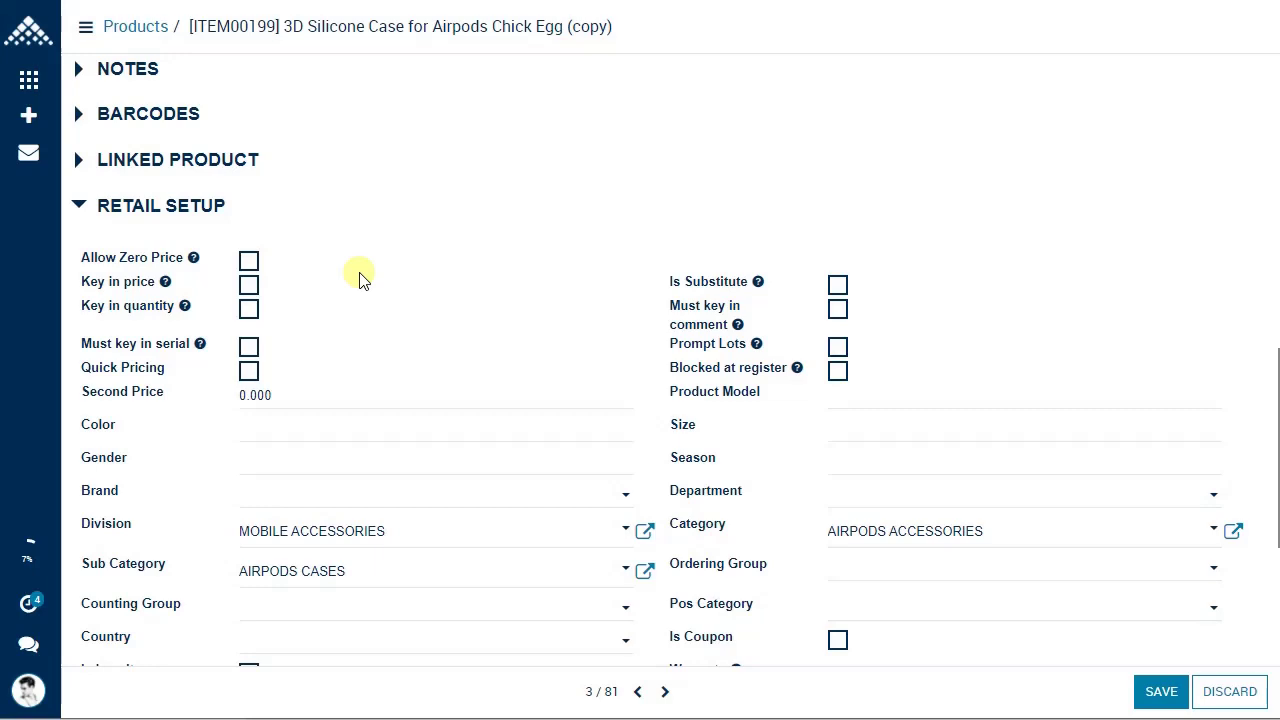
scroll(365, 272, "up", 7)
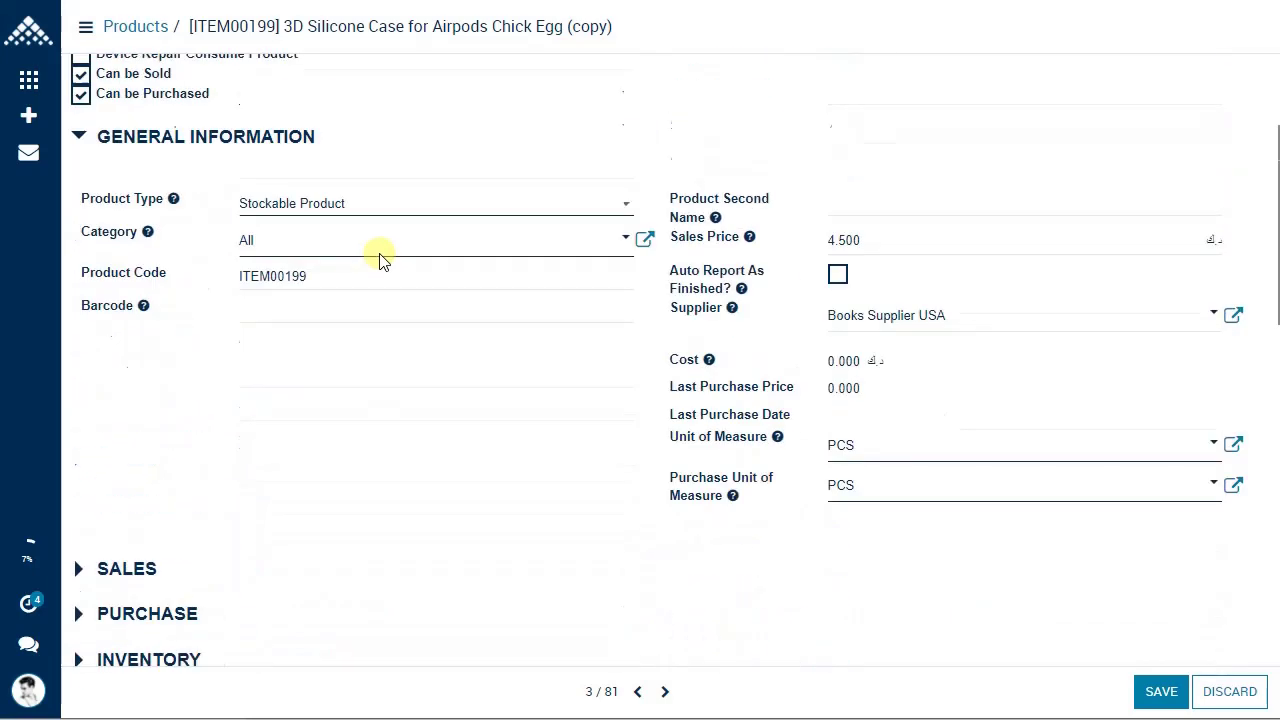
scroll(380, 257, "up", 2)
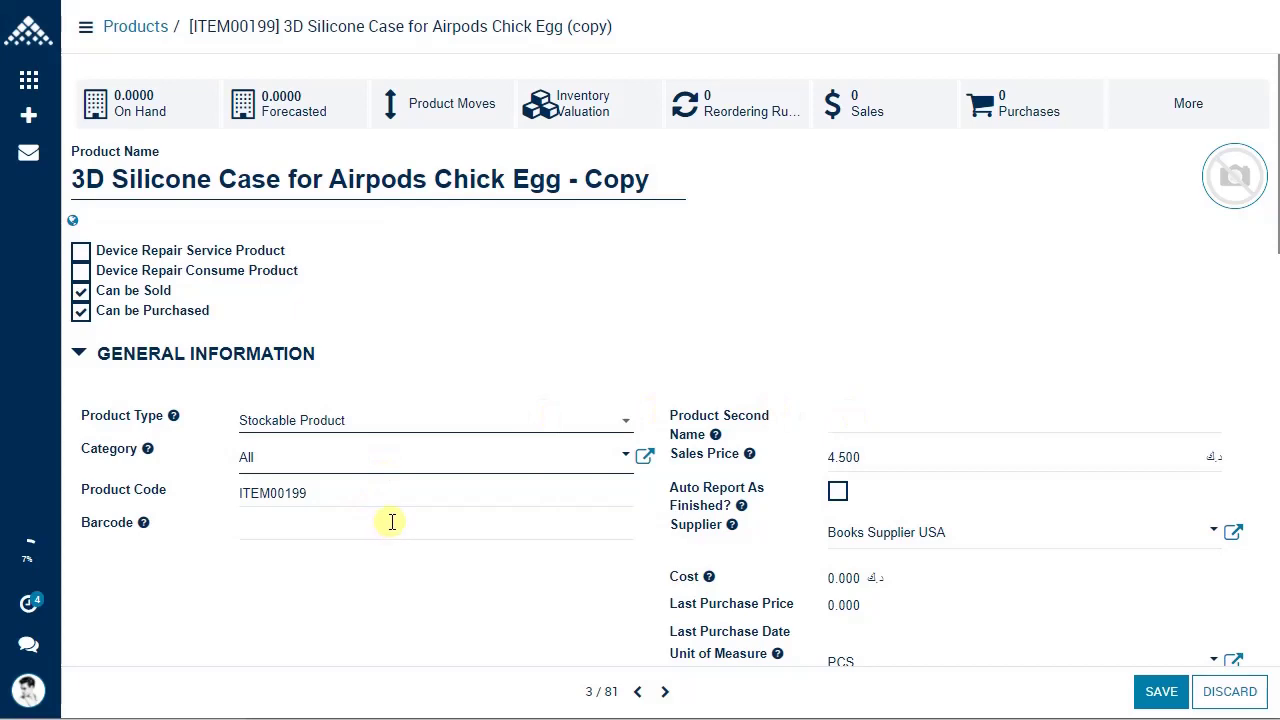
scroll(437, 509, "down", 5)
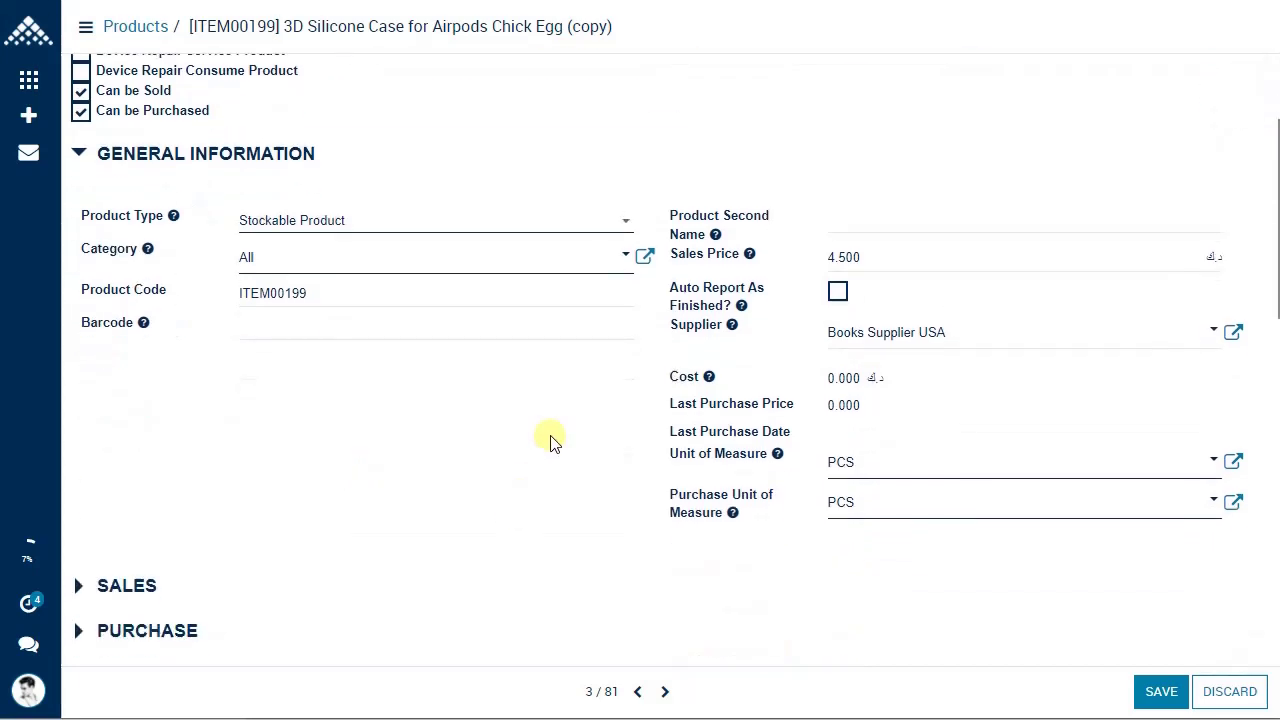
scroll(350, 462, "down", 2)
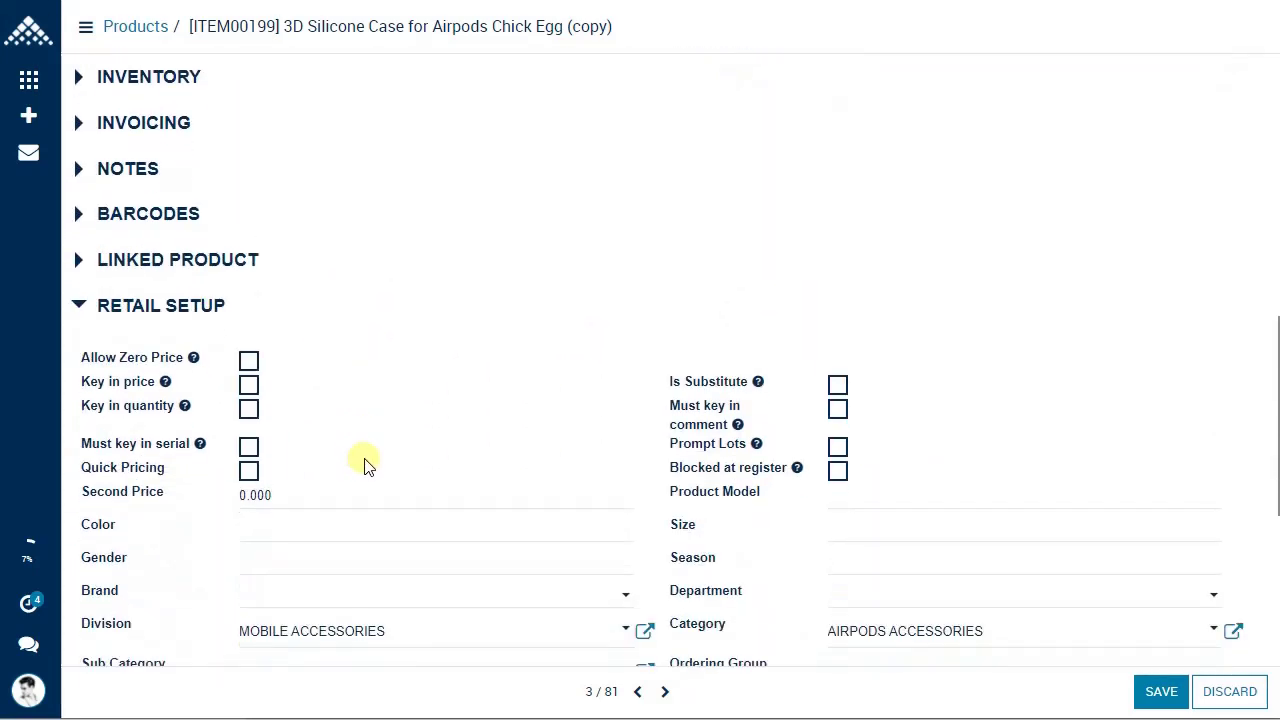
mouse_move(768, 418)
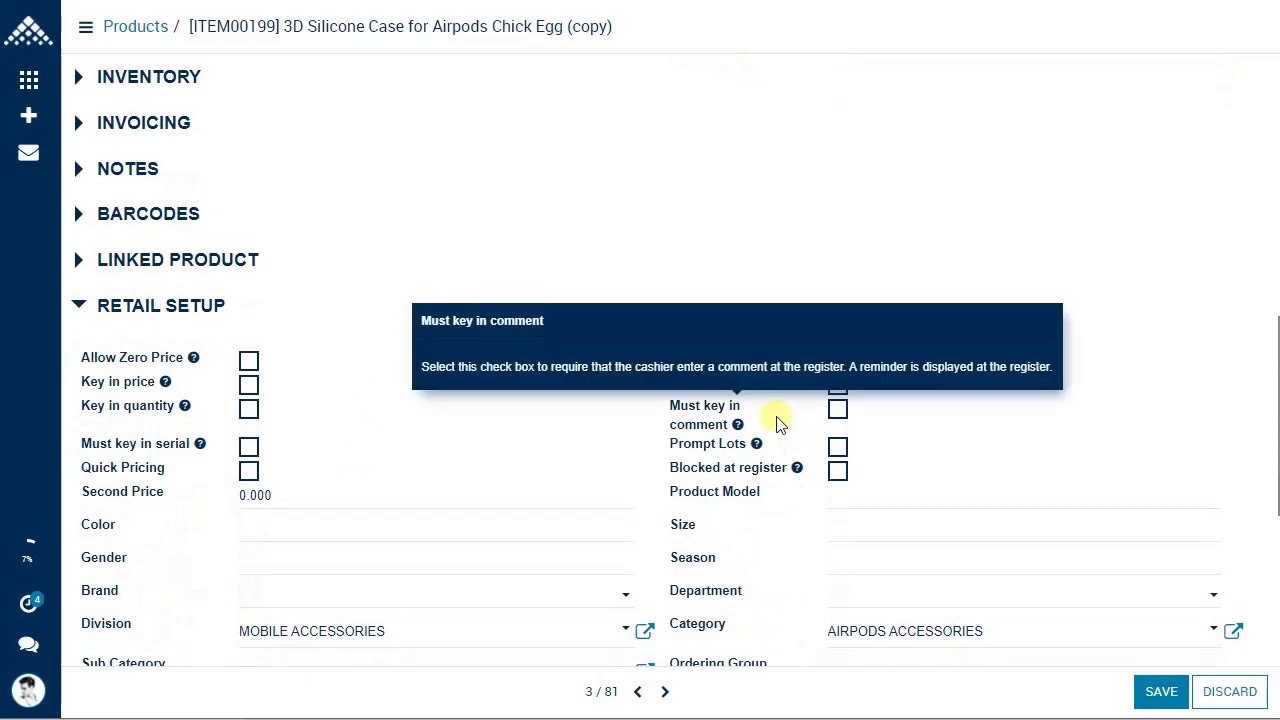
- Save the copied product, check its record, and return to the product list
left_click(1161, 694)
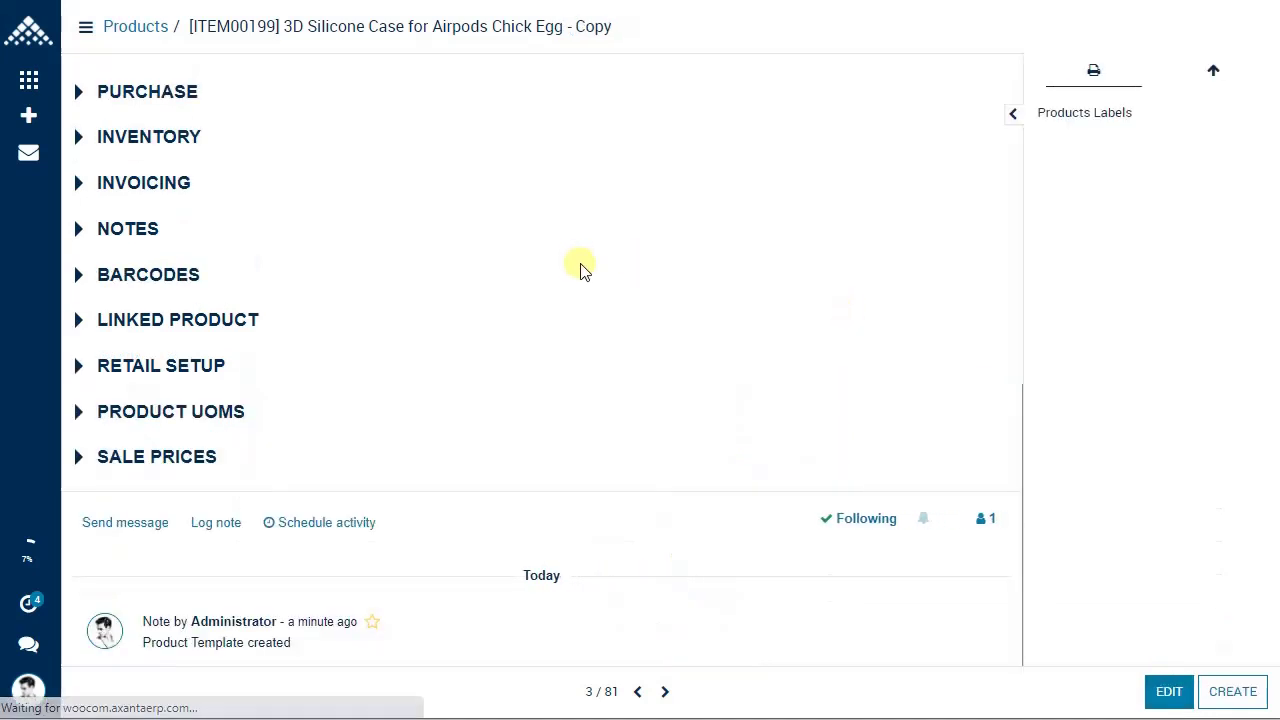
scroll(582, 270, "up", 3)
scroll(582, 270, "up", 5)
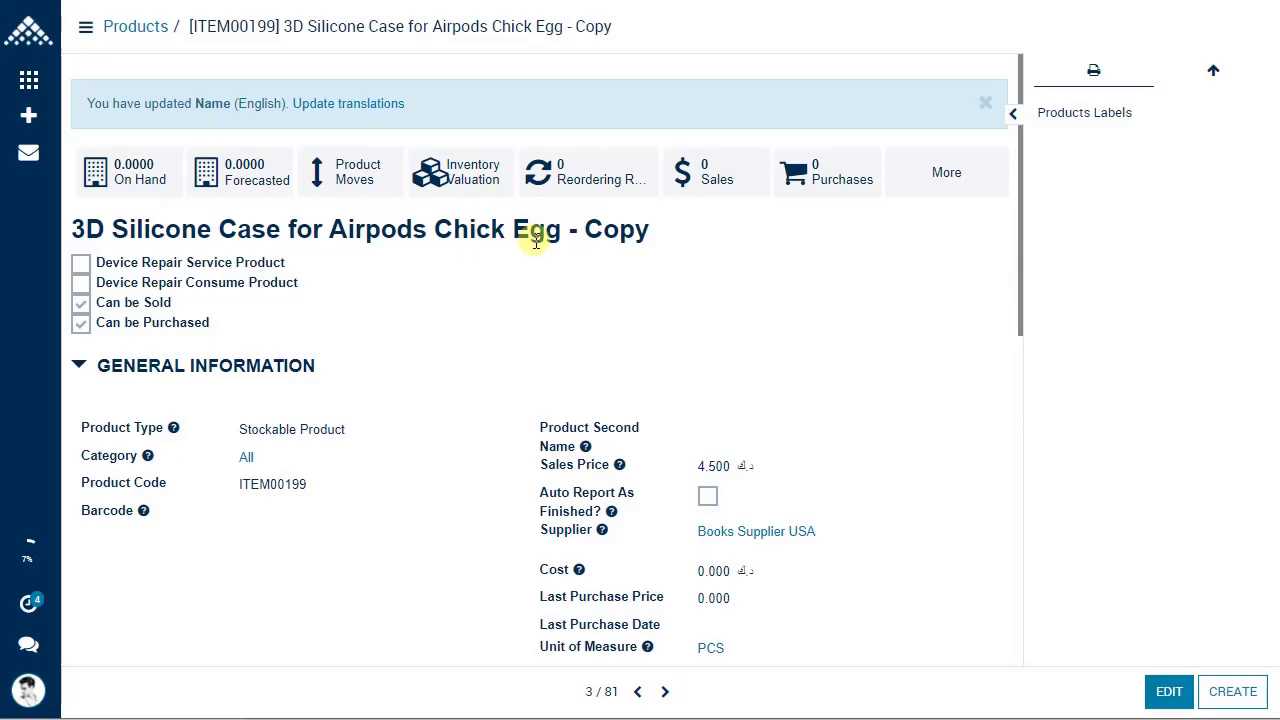
left_click(162, 42)
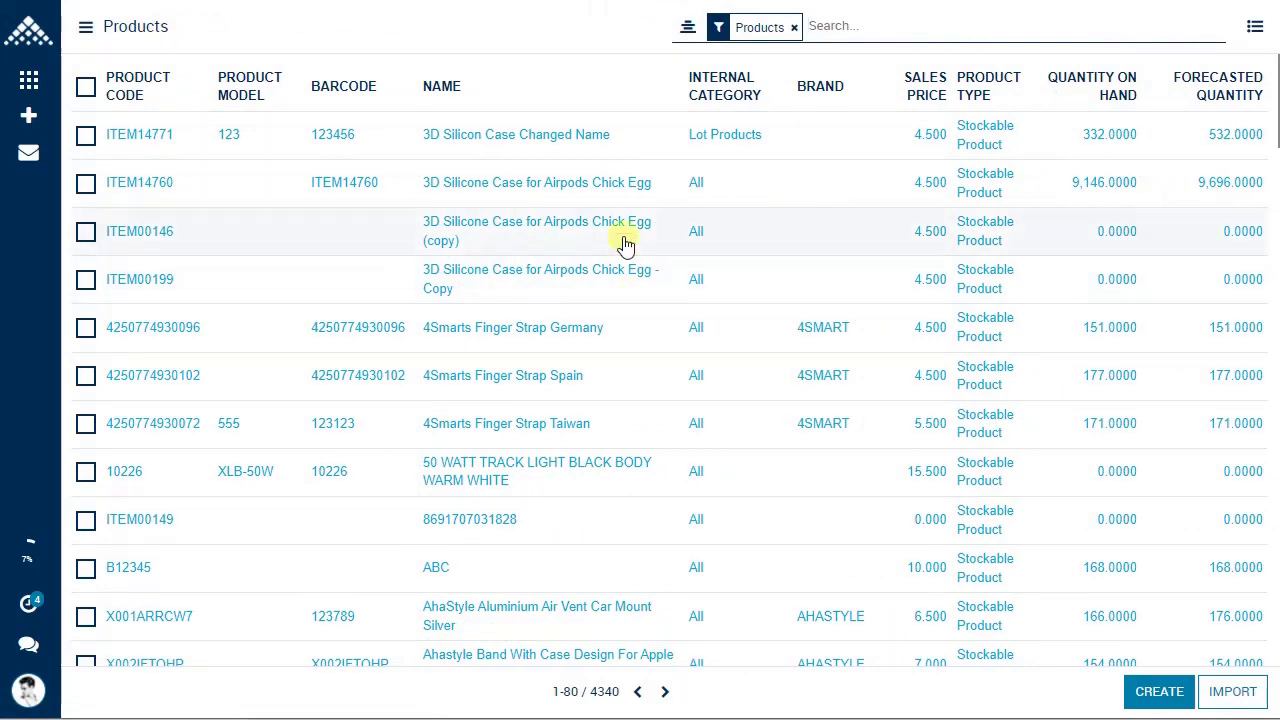
- Open product ITEM14760 for editing, then turn its Device Repair Service Product option on and back off
left_click(615, 203)
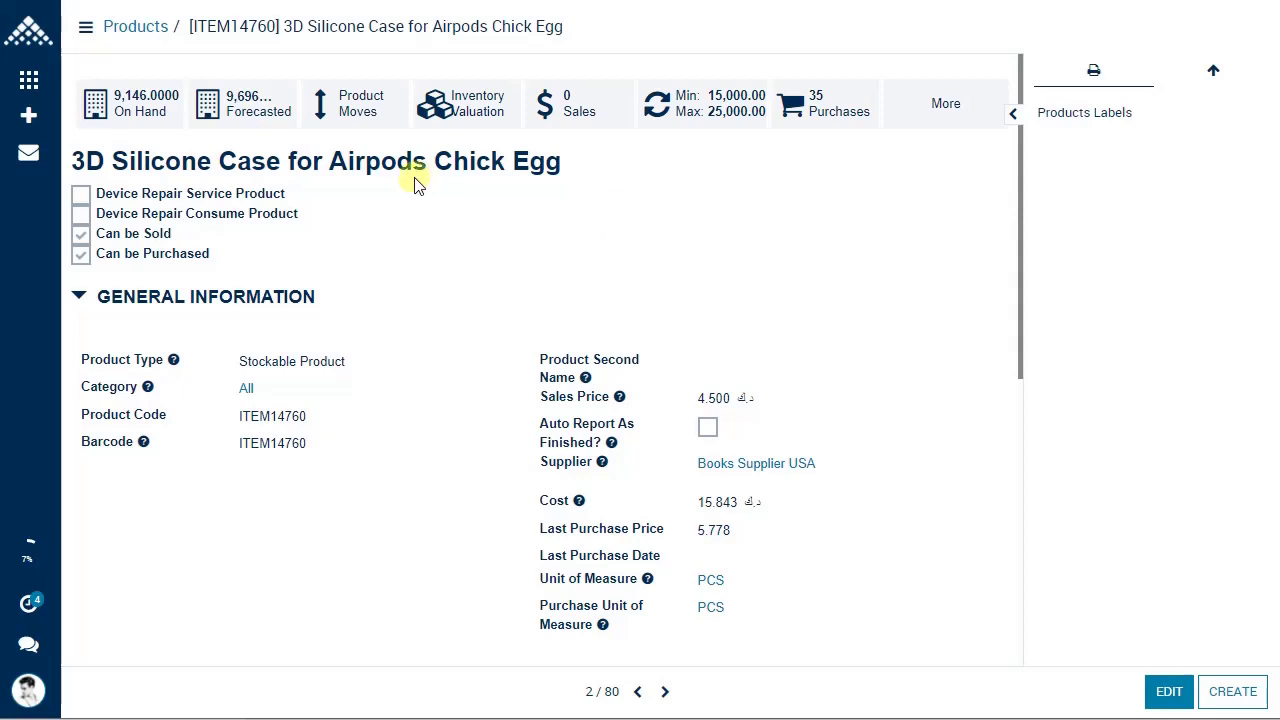
left_click(1168, 692)
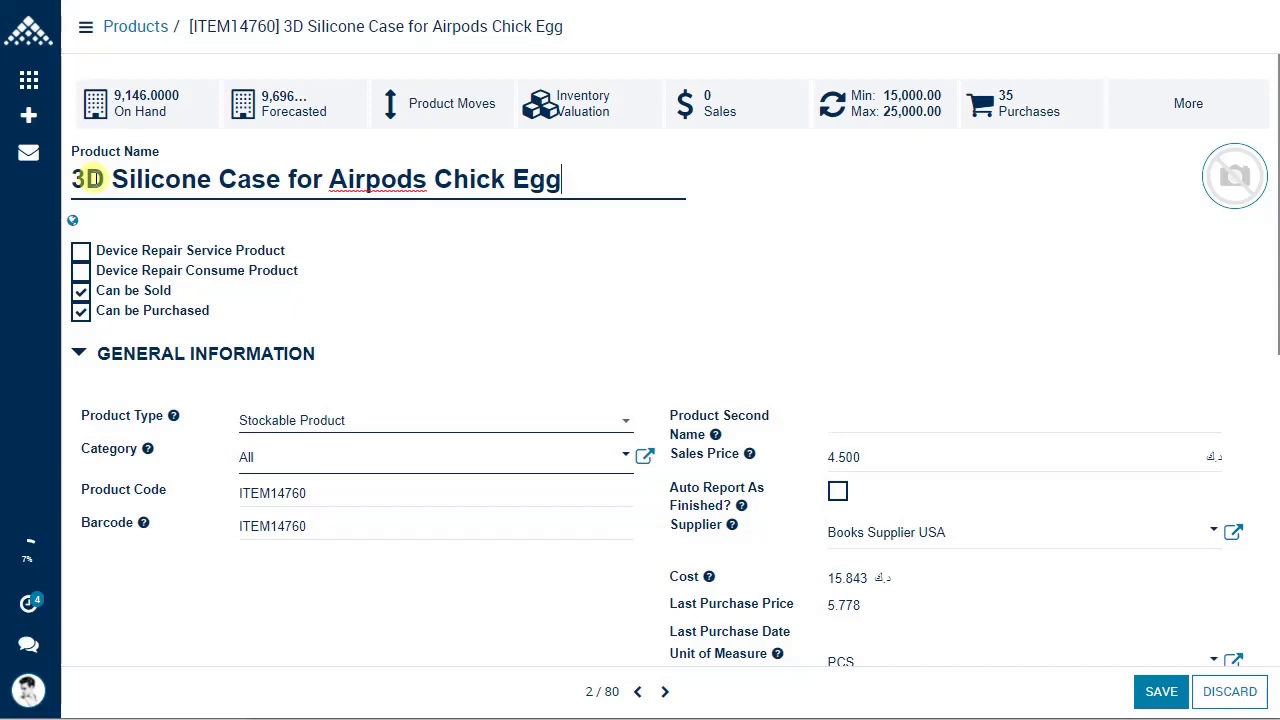
scroll(229, 354, "down", 1)
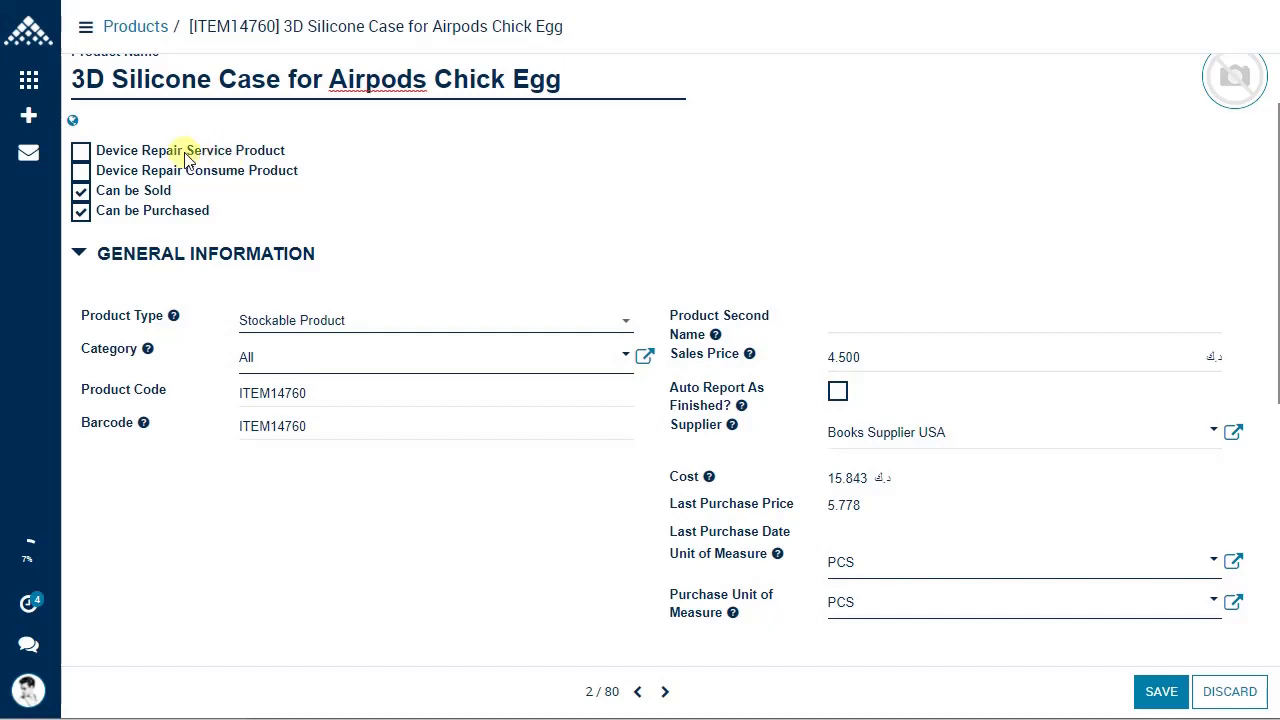
left_click(82, 154)
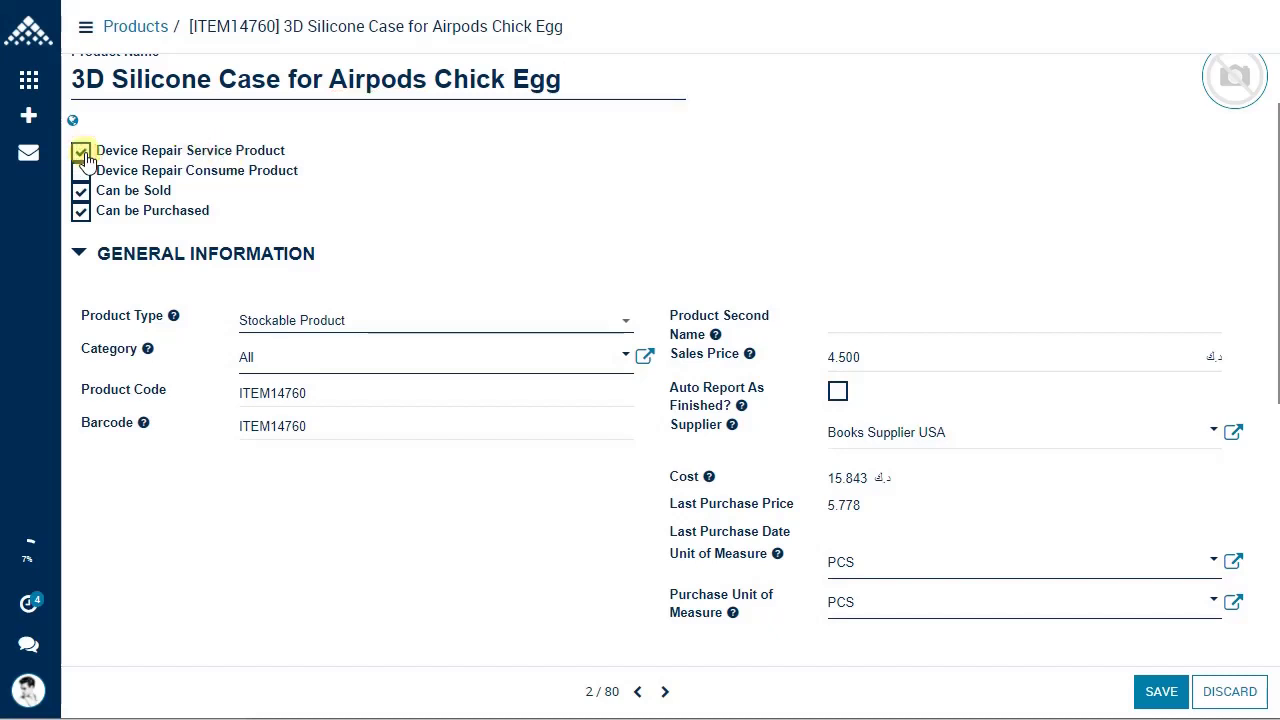
left_click(82, 153)
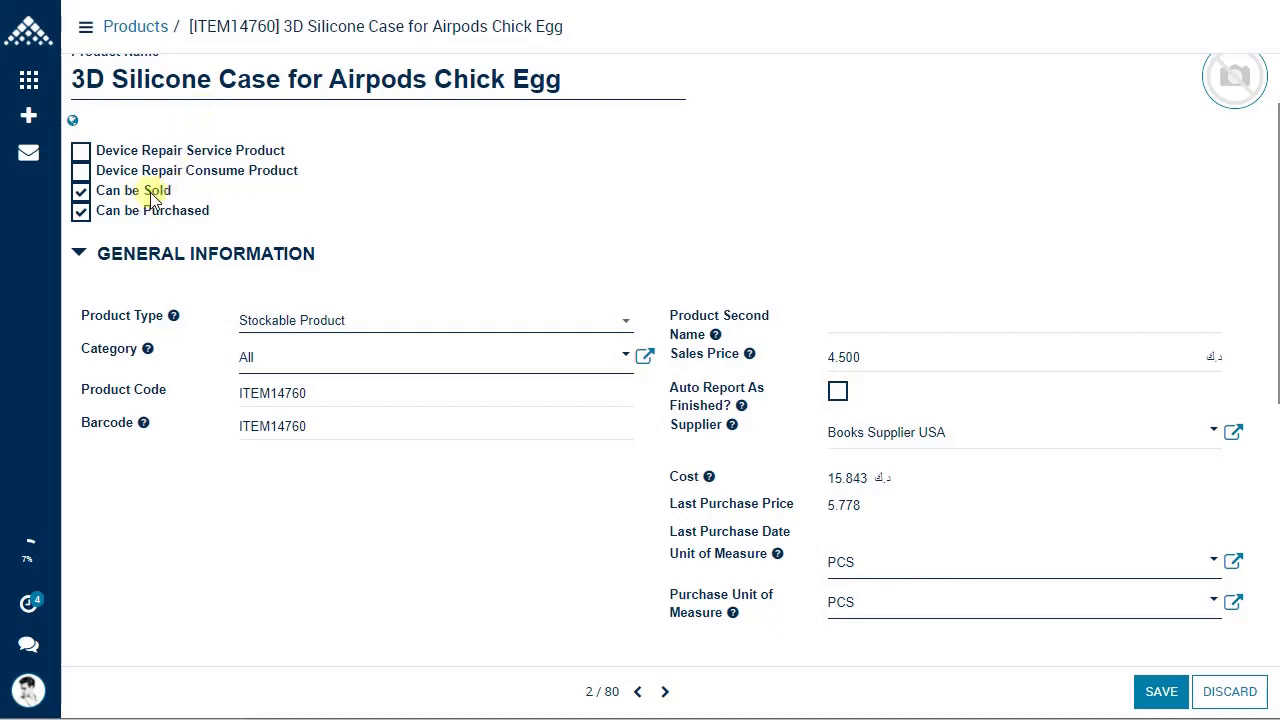
- Review the sold and purchased options, the Product Type description and its available types for ITEM14760
mouse_move(151, 192)
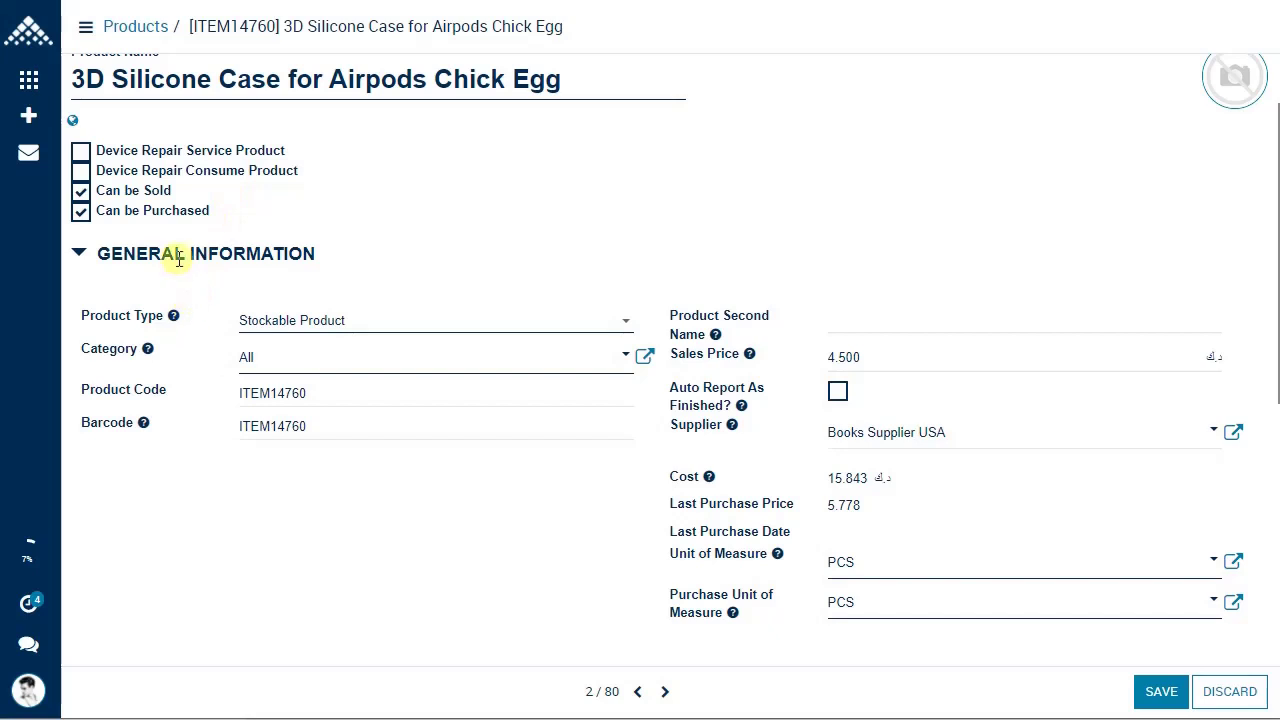
mouse_move(124, 333)
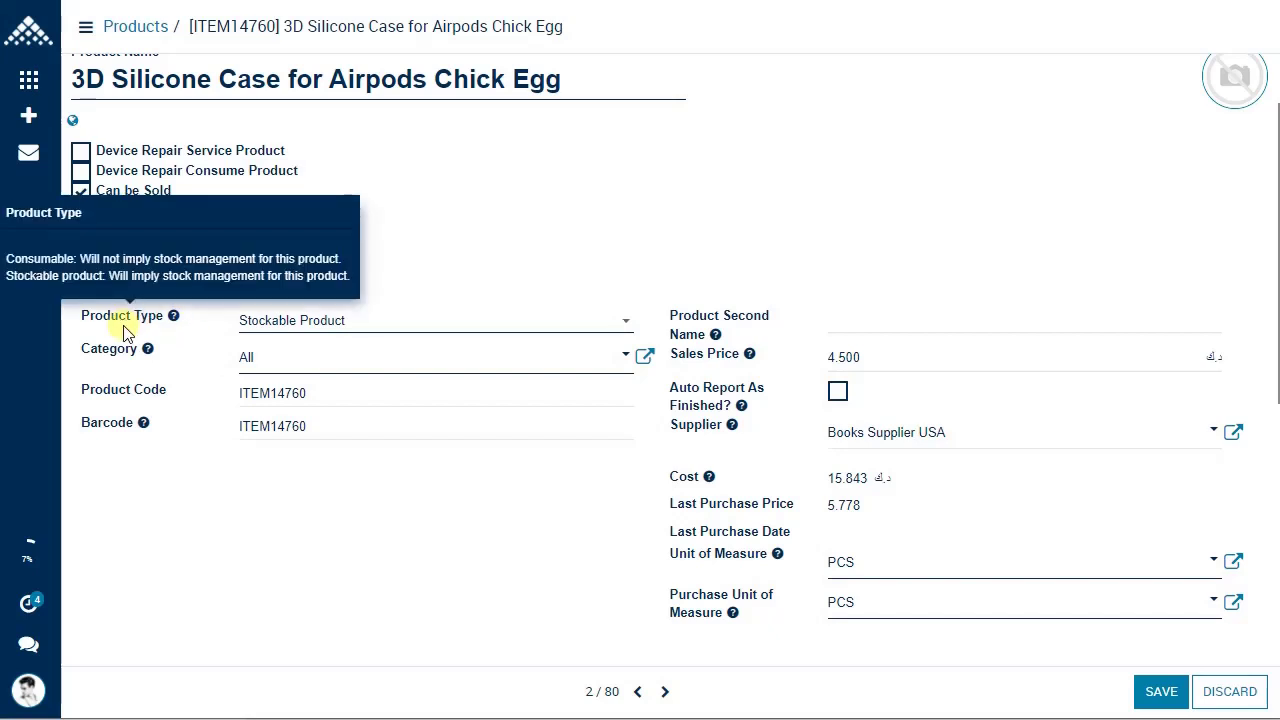
left_click(286, 329)
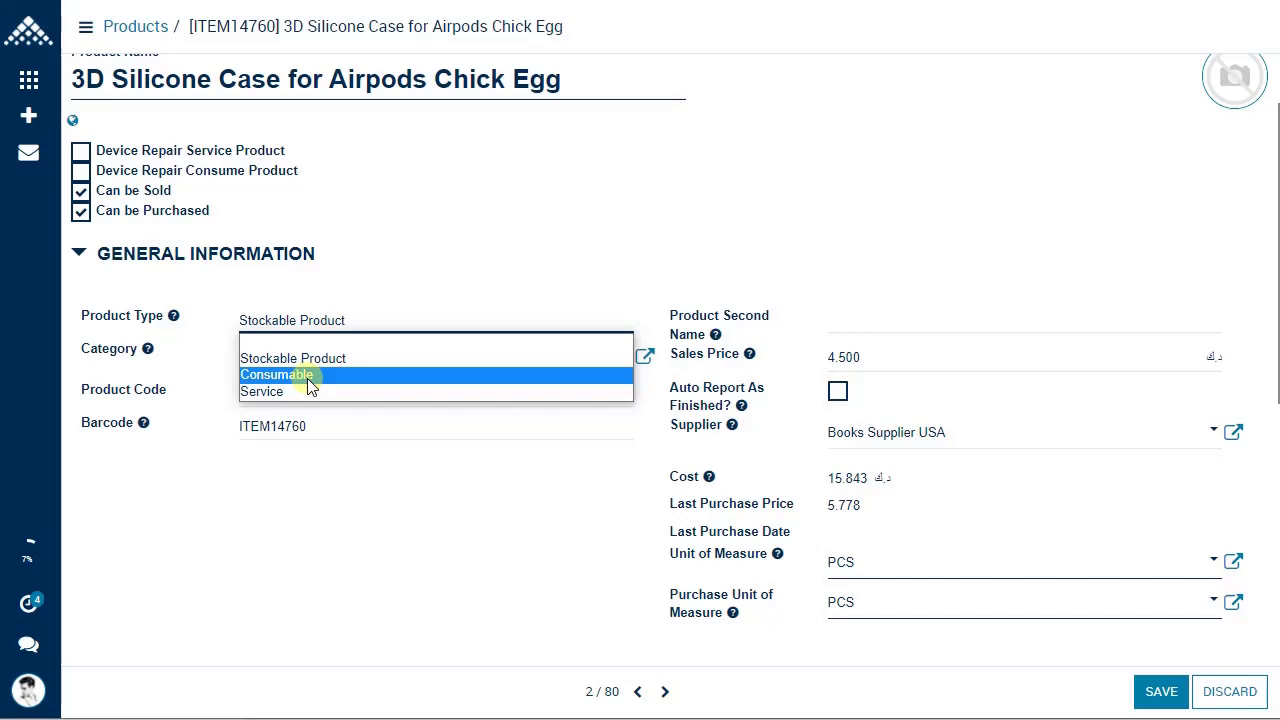
left_click(181, 374)
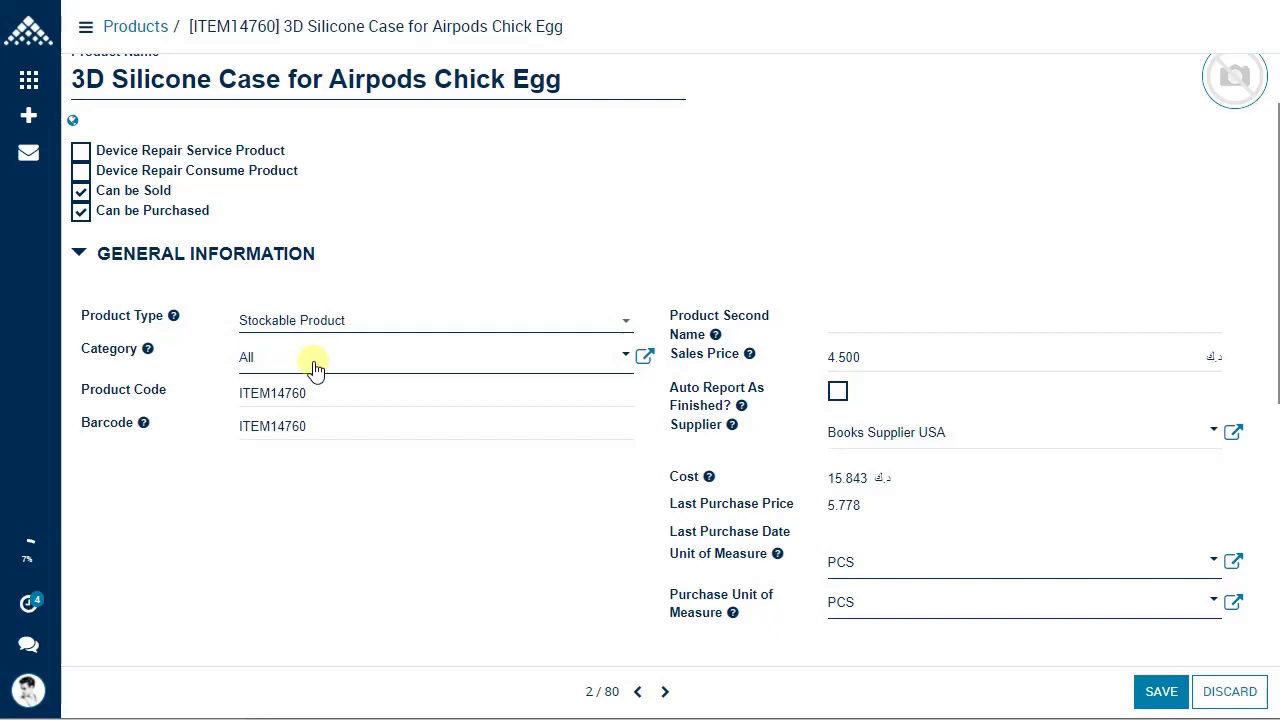
- Open the product's category record, examine its lot, inventory valuation and account settings, and close it without saving
left_click(648, 360)
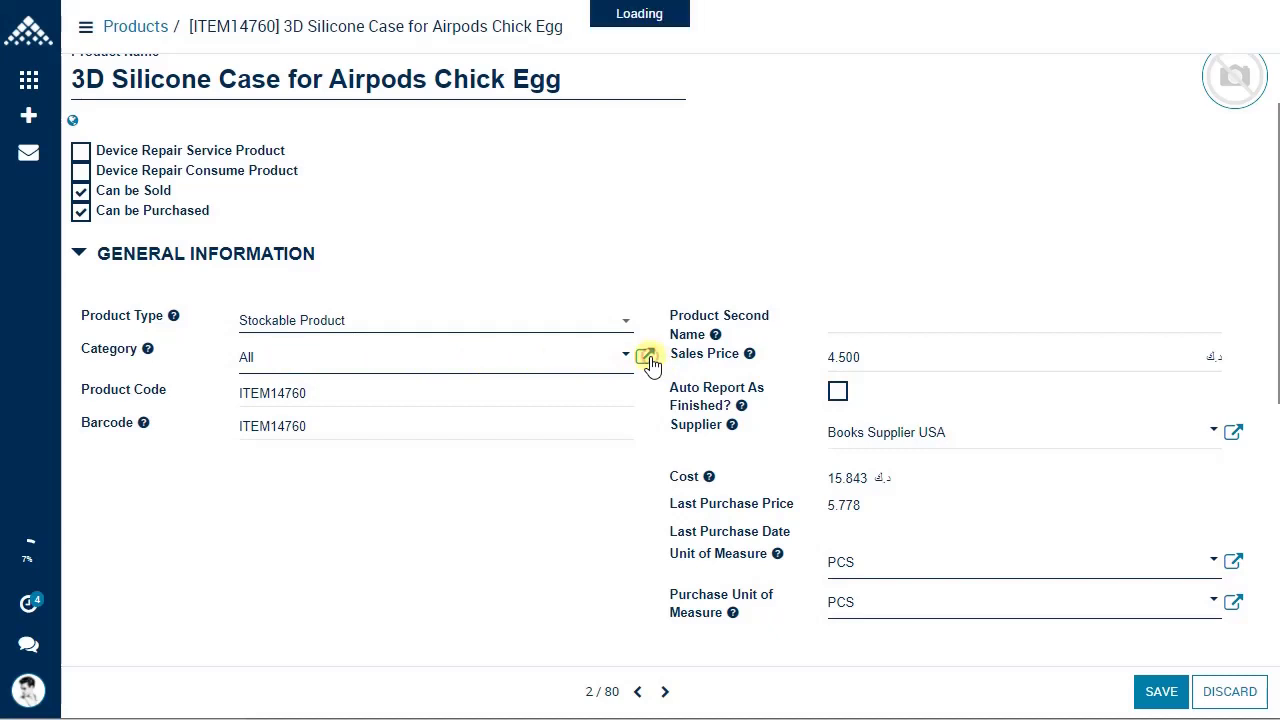
scroll(254, 338, "down", 1)
scroll(254, 338, "down", 4)
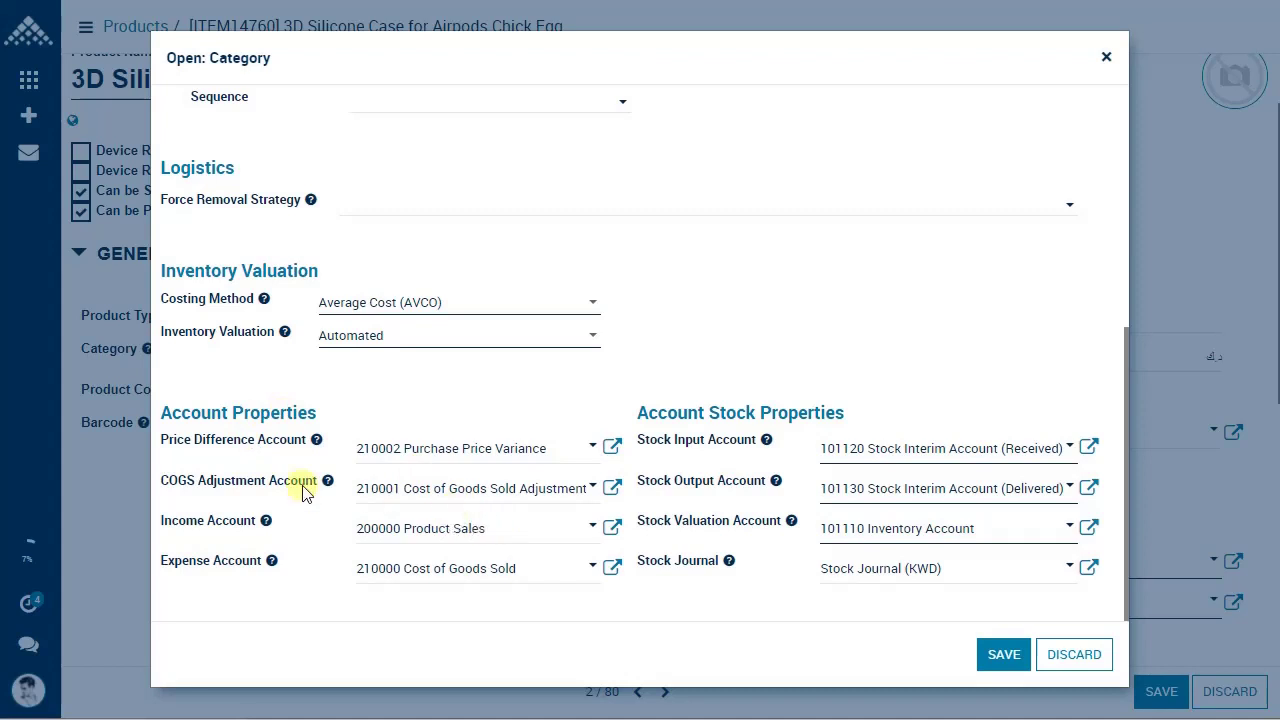
mouse_move(305, 485)
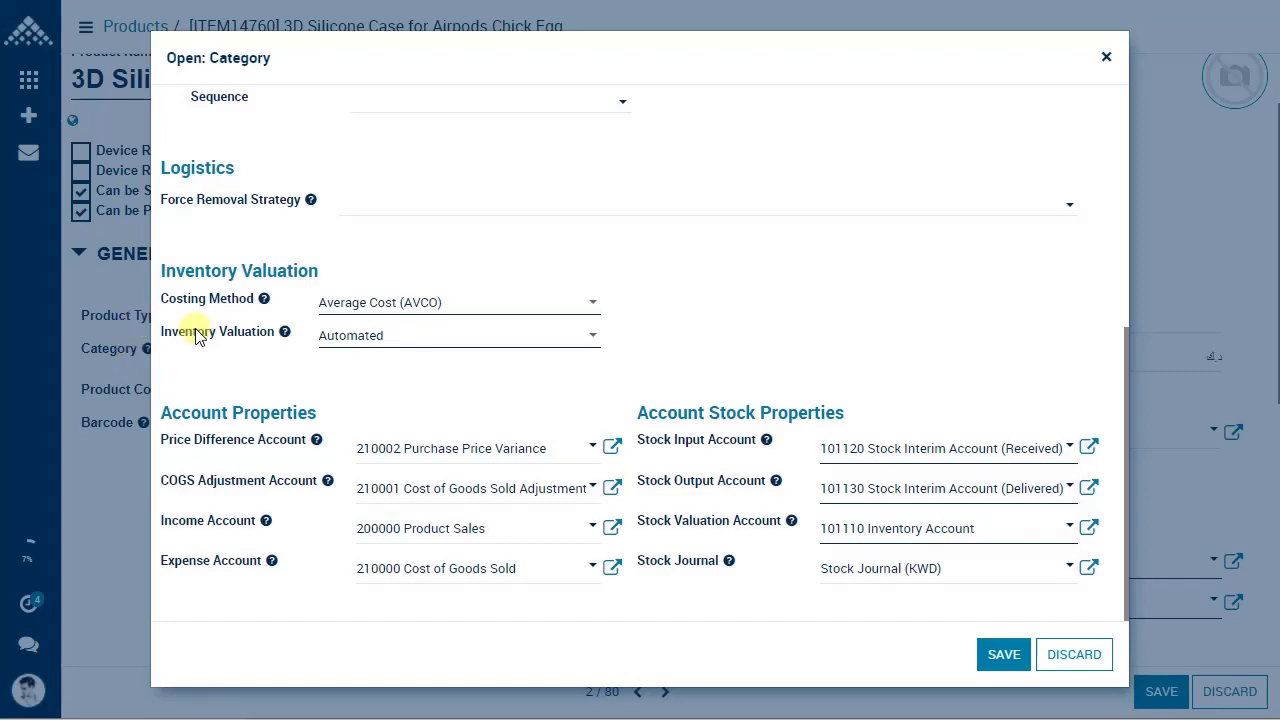
scroll(195, 330, "up", 5)
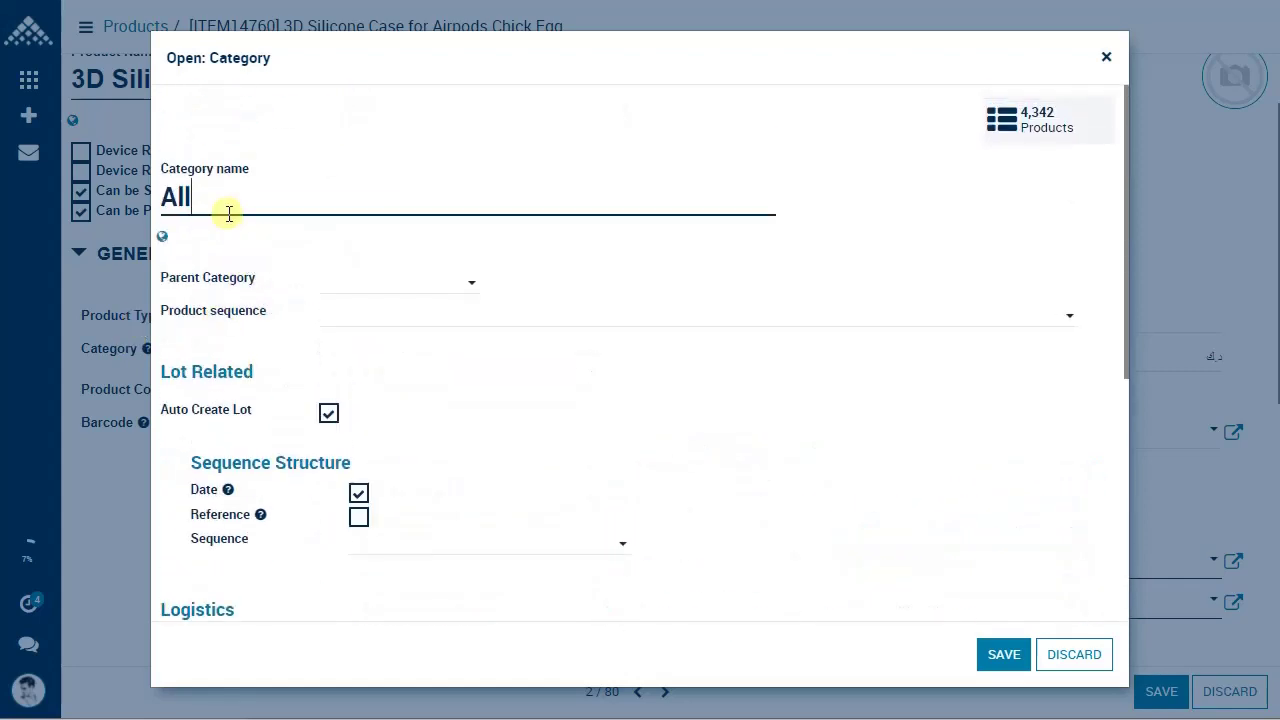
scroll(243, 409, "down", 5)
left_click(1070, 654)
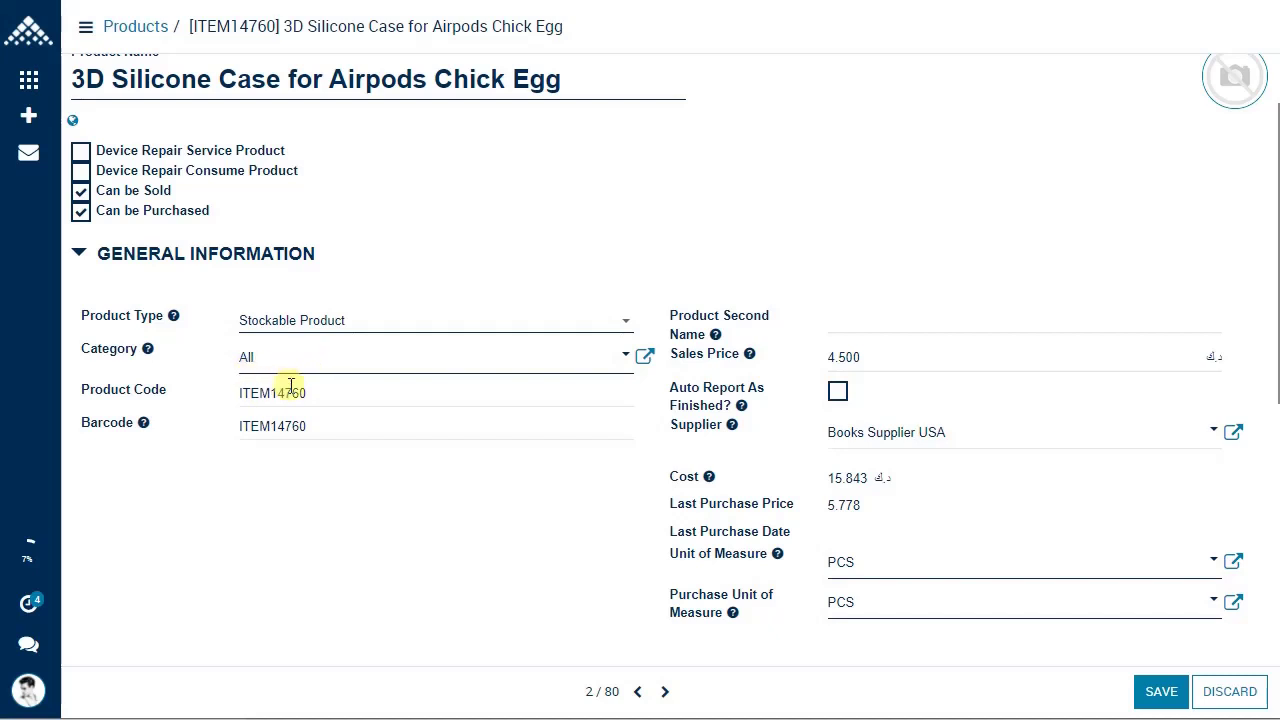
- Examine the Product Code, Barcode, Product Second Name, Sales Price, Auto Report As Finished, Supplier and Cost fields
left_click_drag(334, 391, 303, 393)
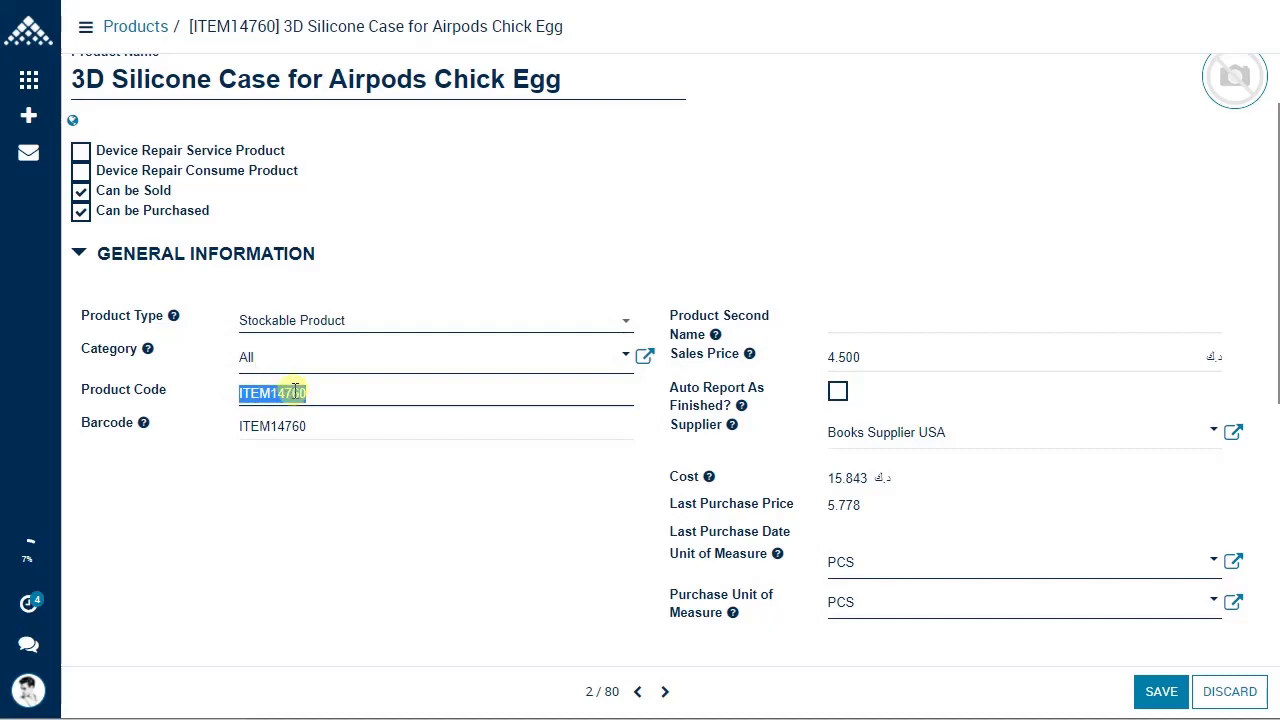
left_click(306, 424)
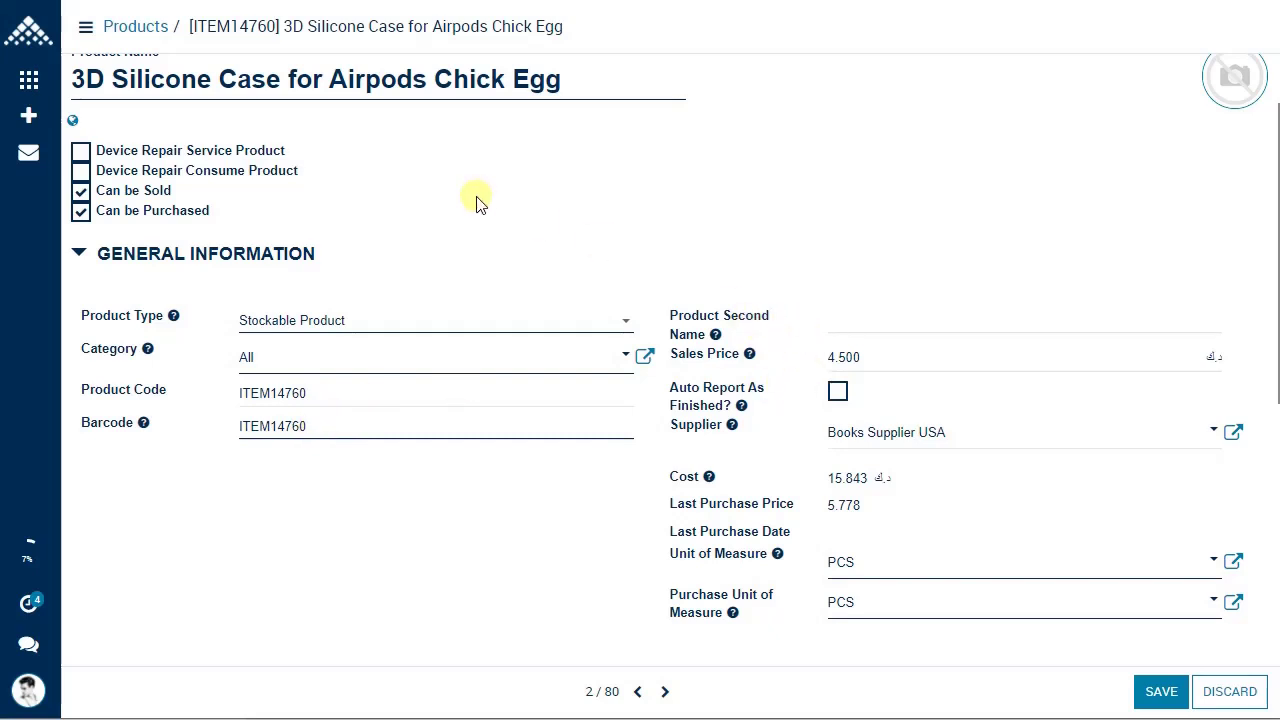
mouse_move(764, 328)
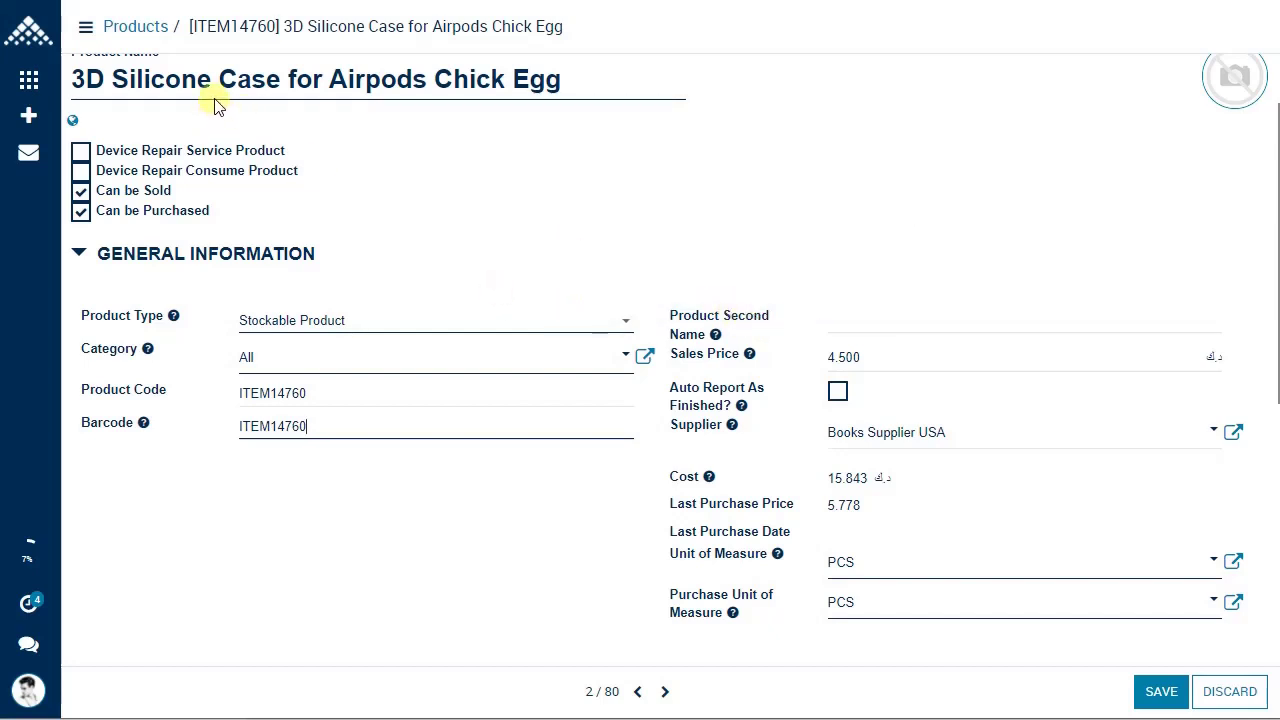
left_click(849, 320)
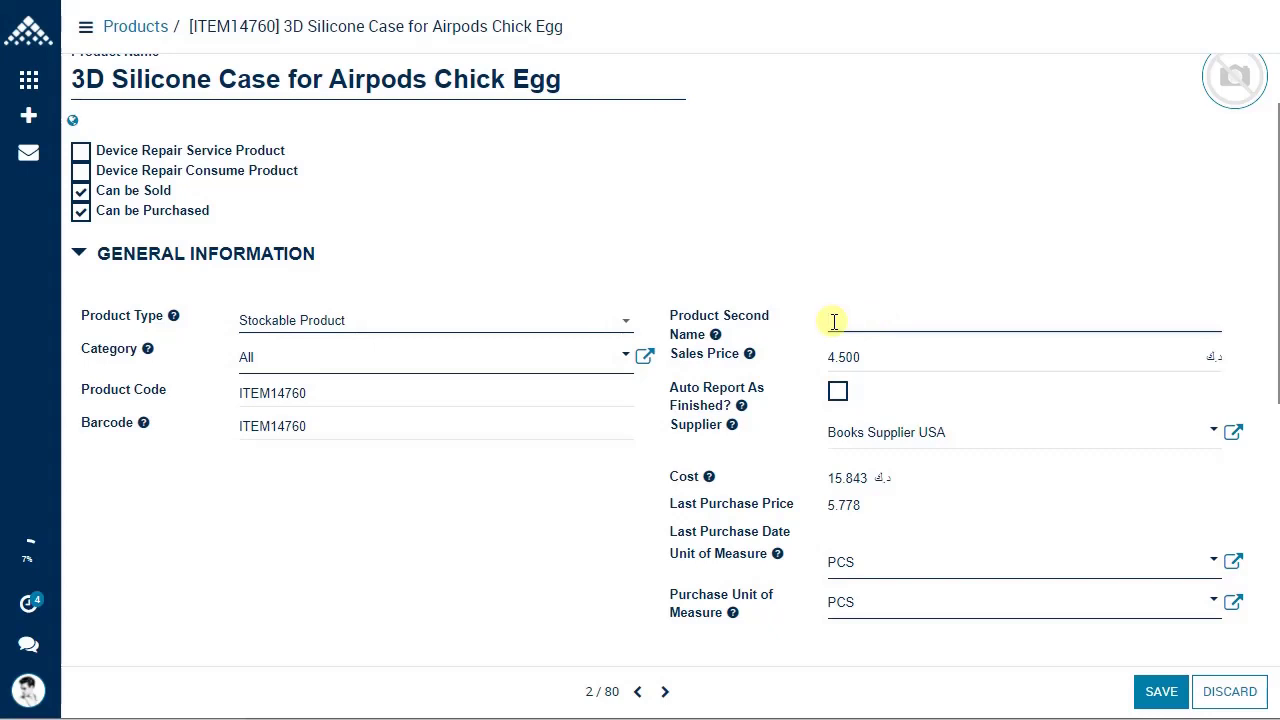
mouse_move(695, 362)
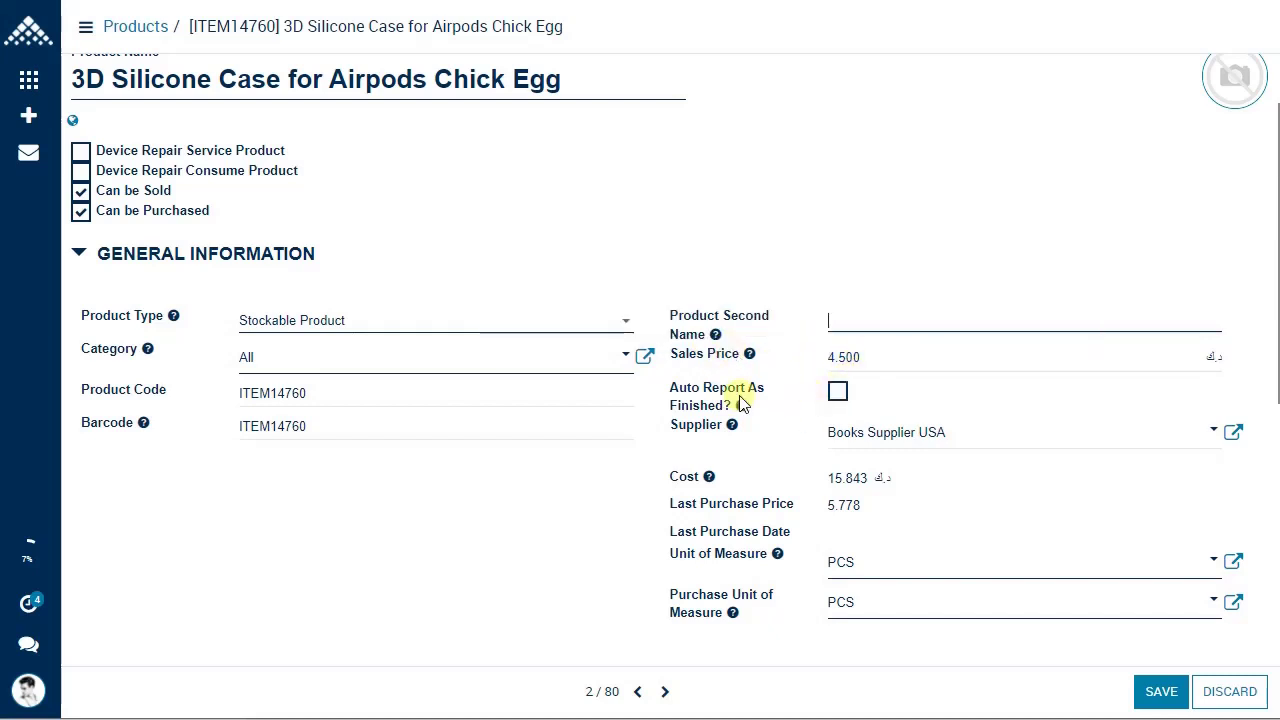
mouse_move(757, 400)
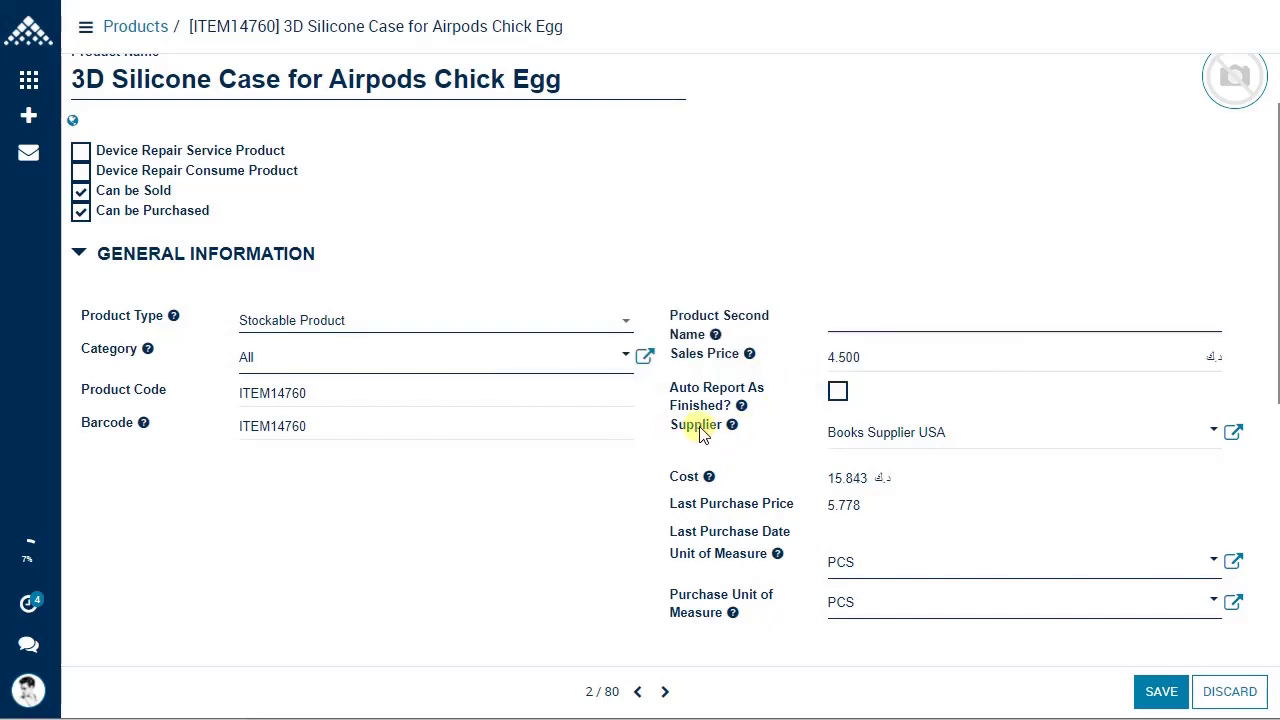
mouse_move(702, 432)
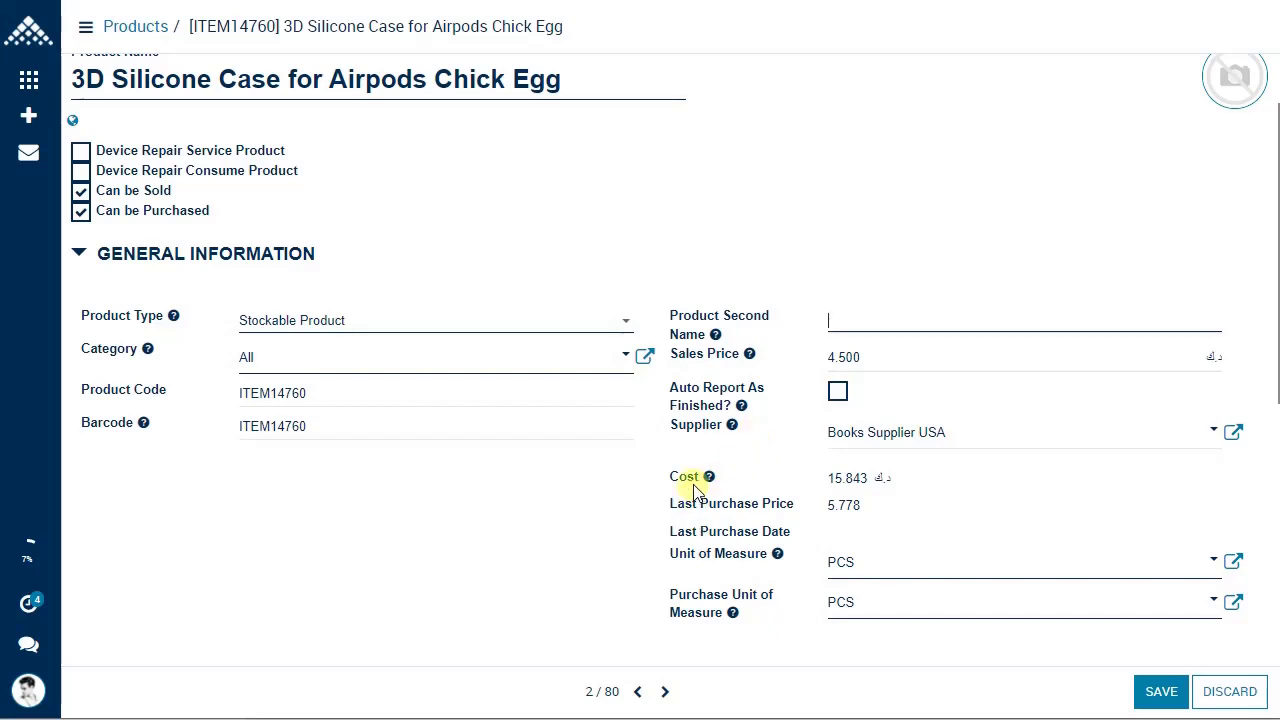
mouse_move(695, 490)
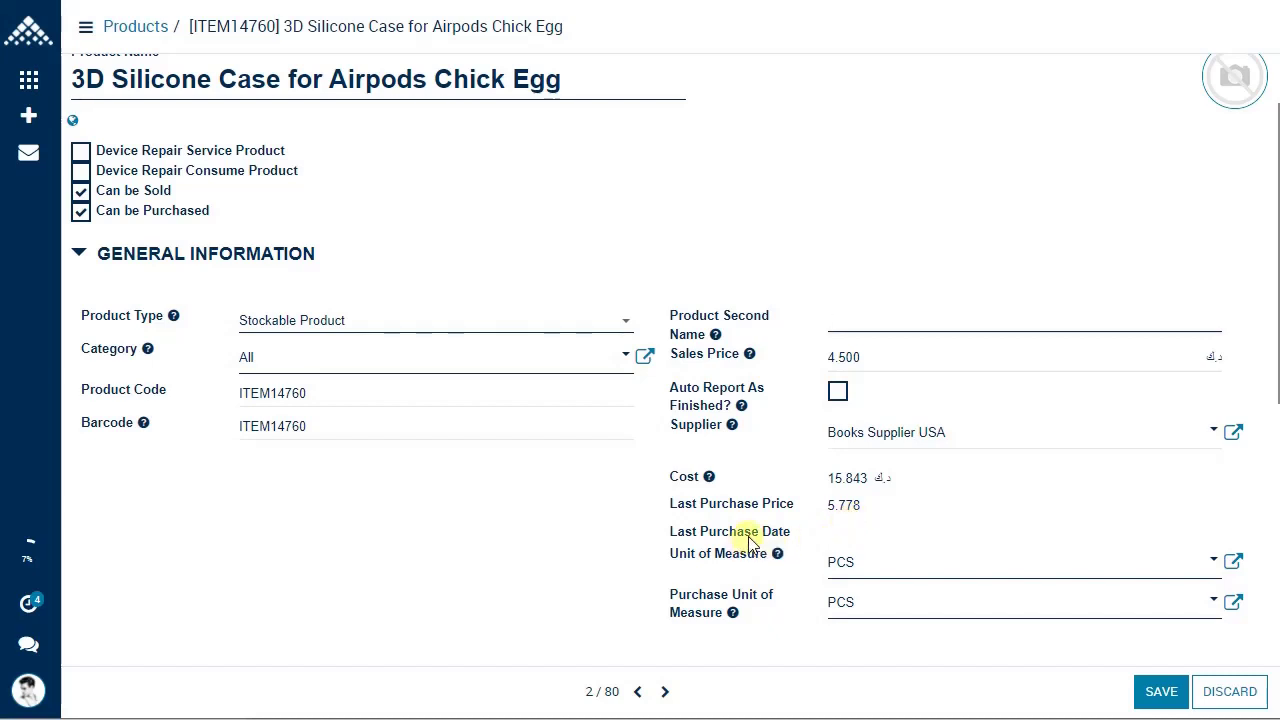
- Check the Unit of Measure description and its available units, leaving the selection as it is
scroll(818, 540, "down", 1)
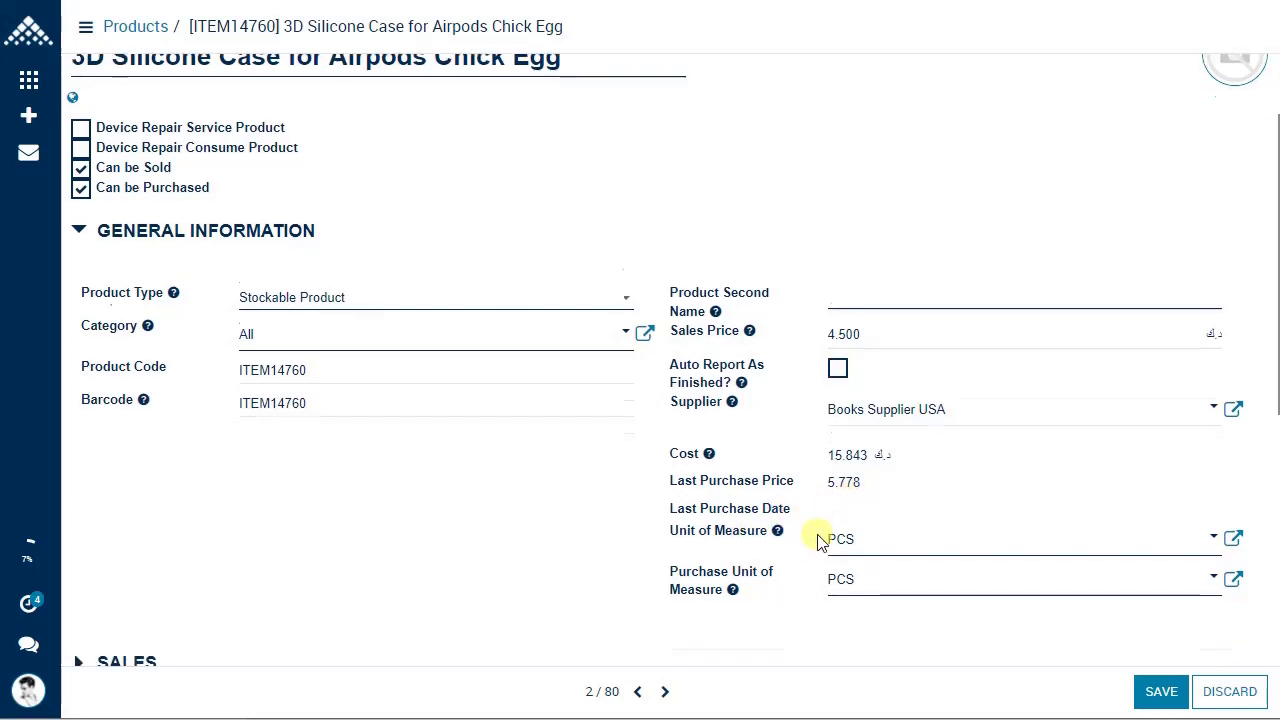
mouse_move(760, 466)
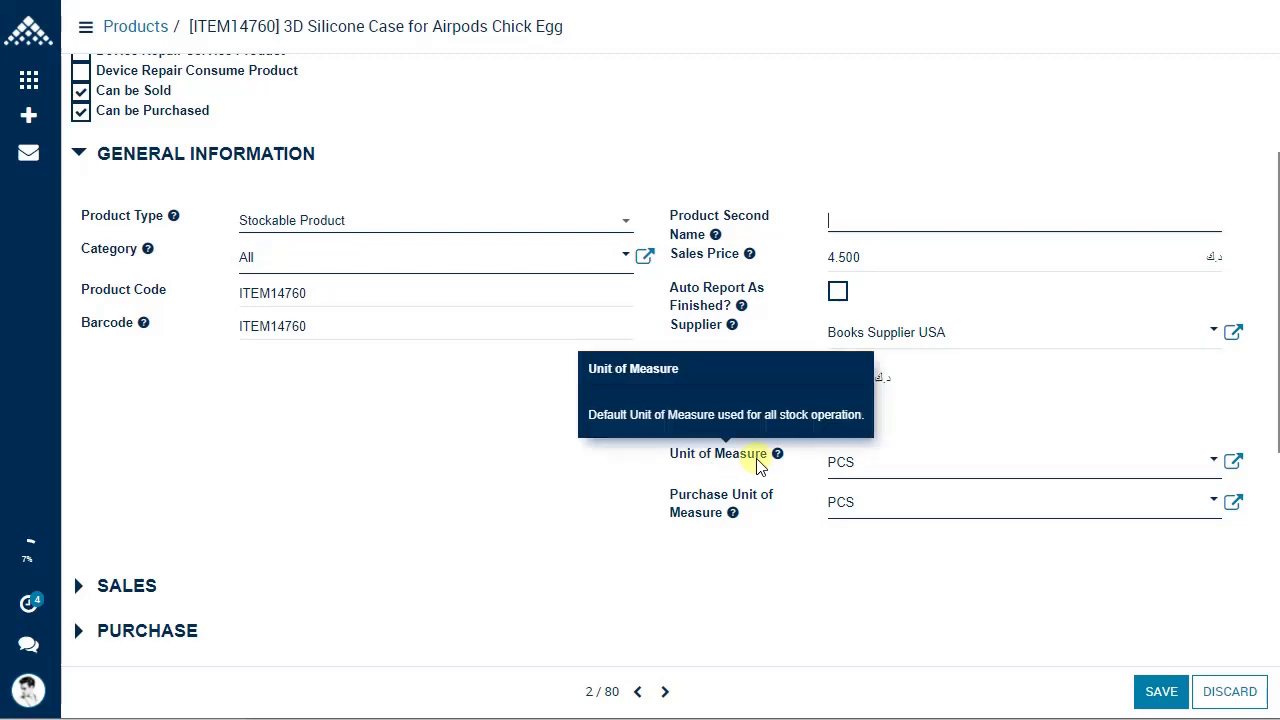
left_click(853, 470)
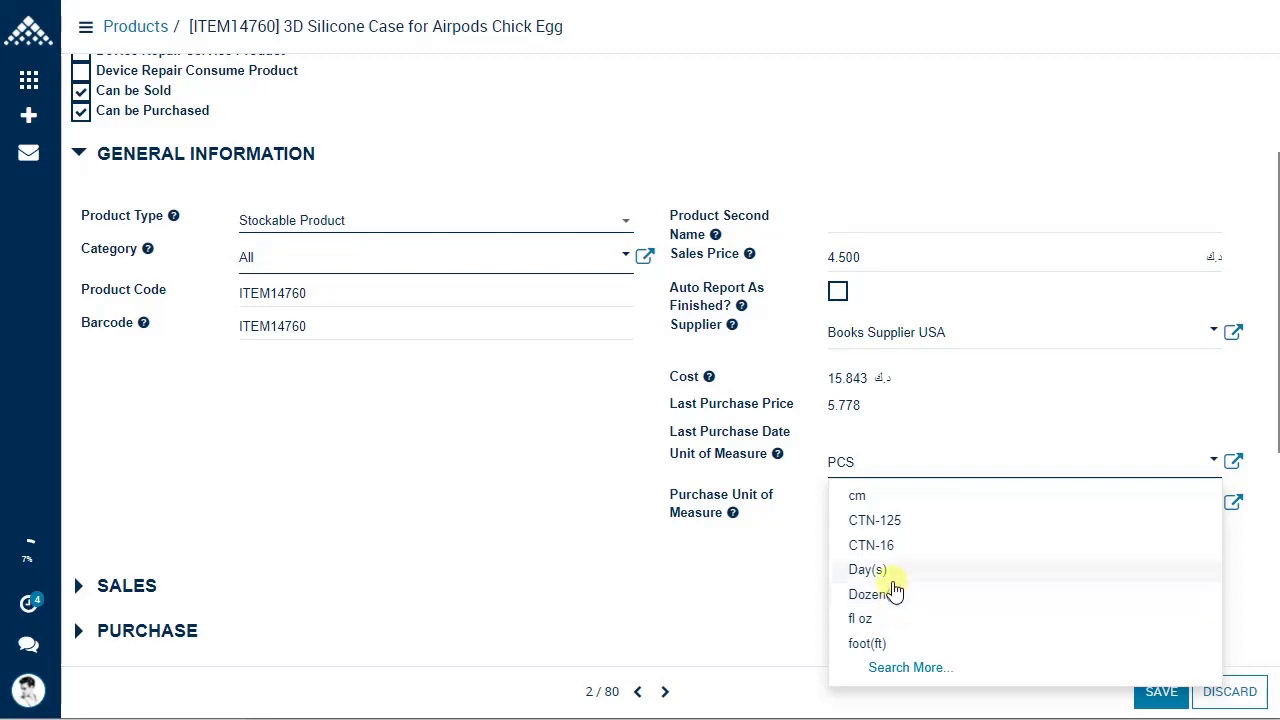
left_click(757, 470)
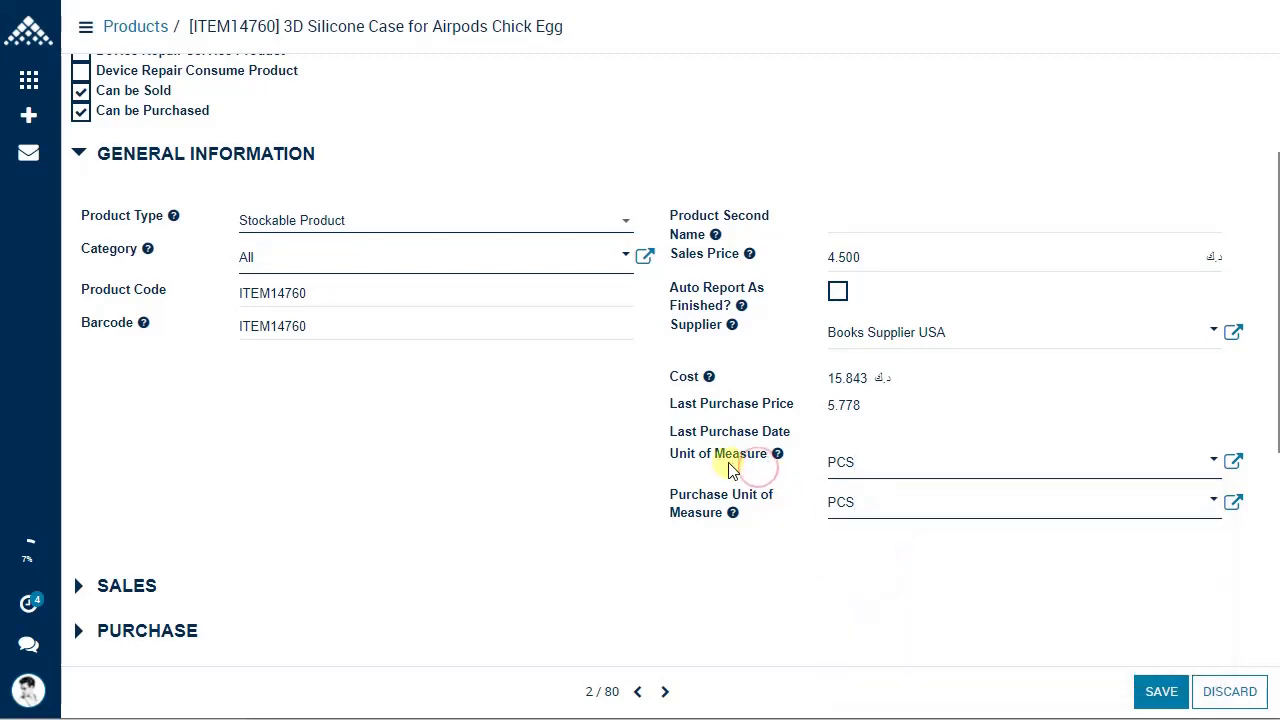
mouse_move(740, 470)
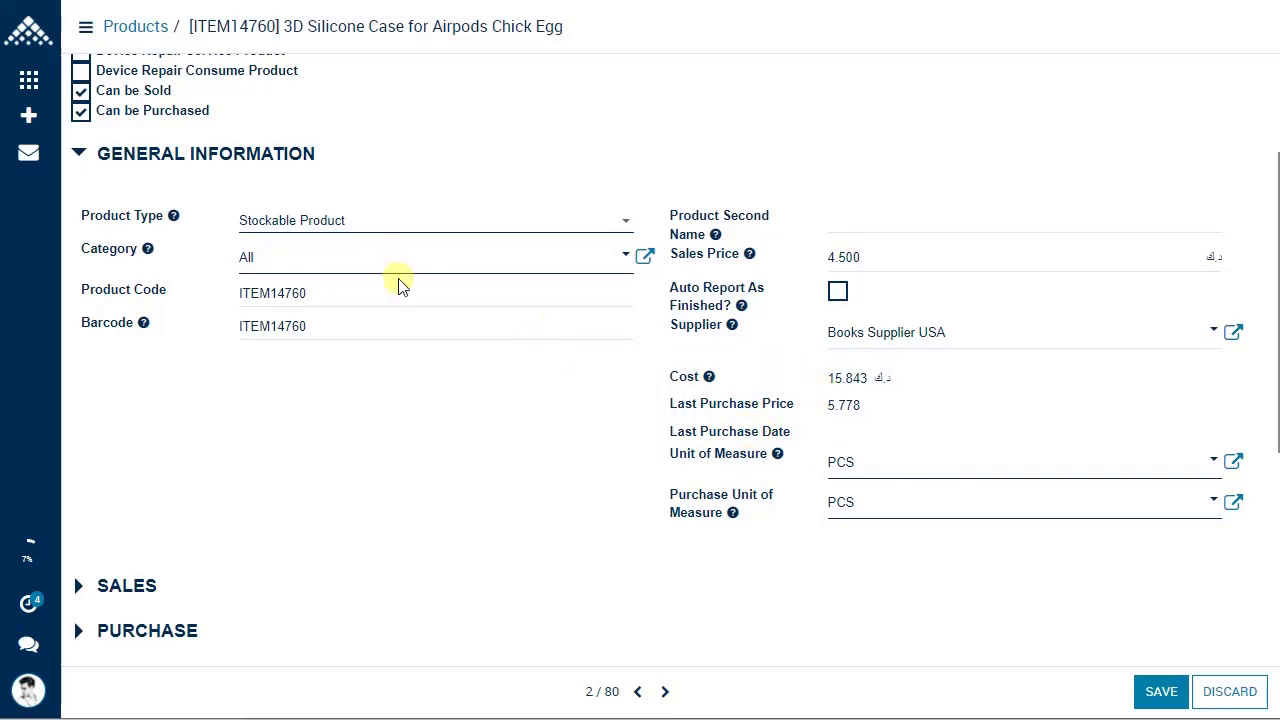
left_click(848, 466)
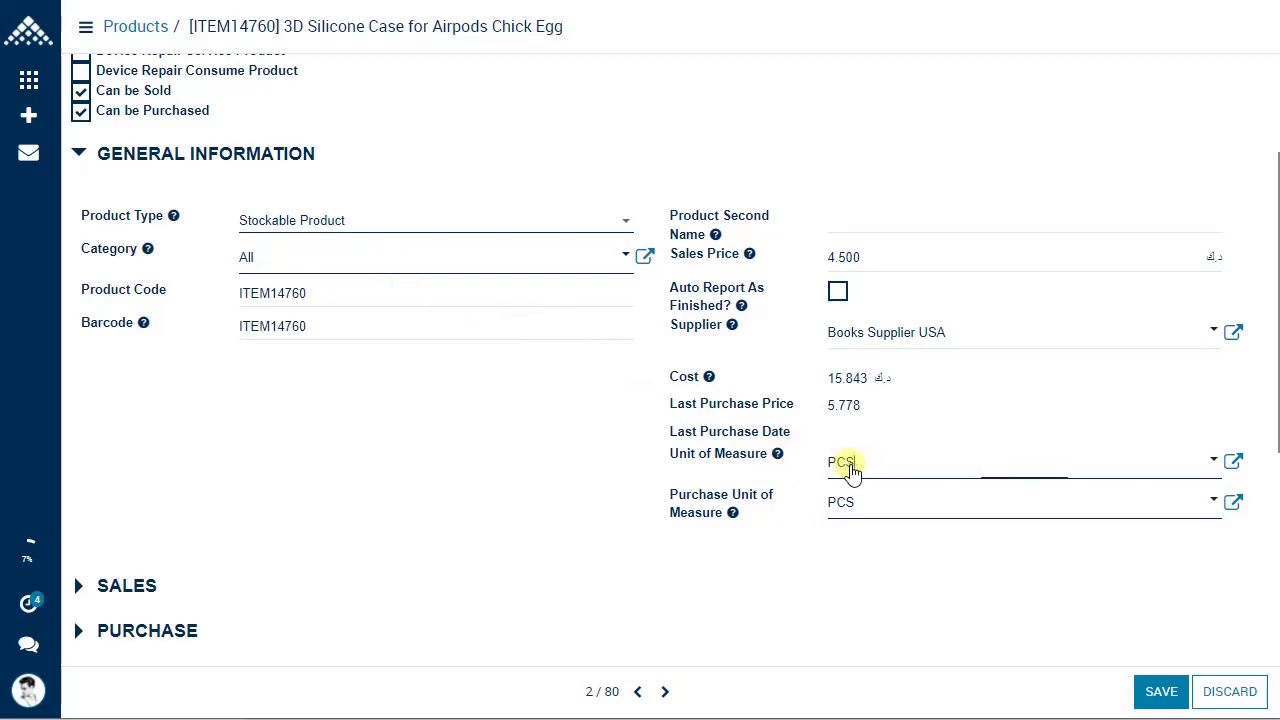
left_click(730, 470)
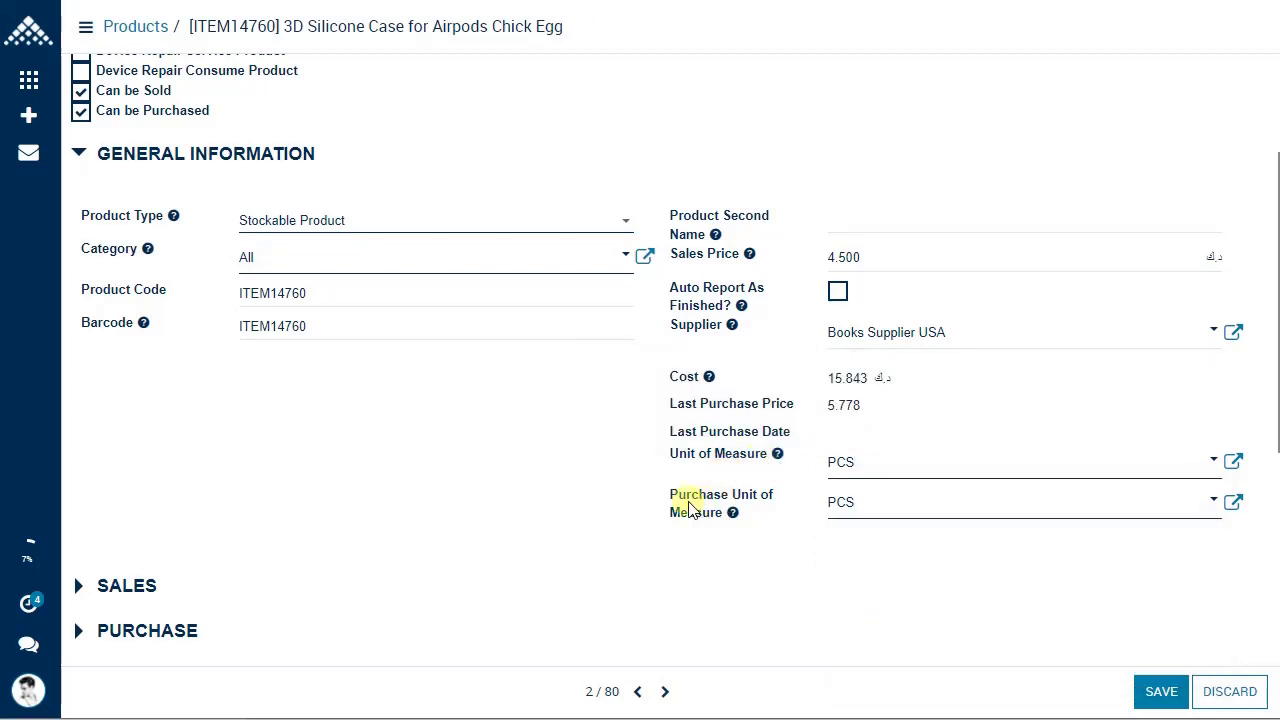
- Set the Purchase Unit of Measure to CTN-125
mouse_move(730, 512)
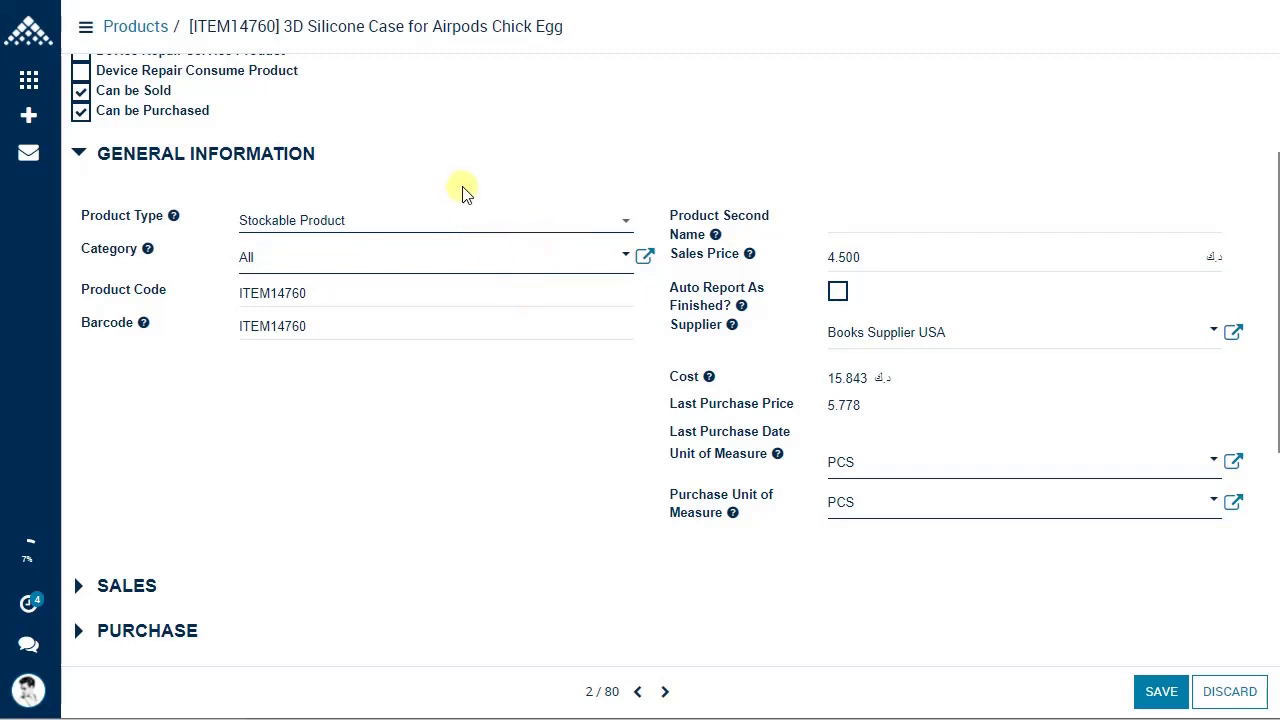
left_click(860, 510)
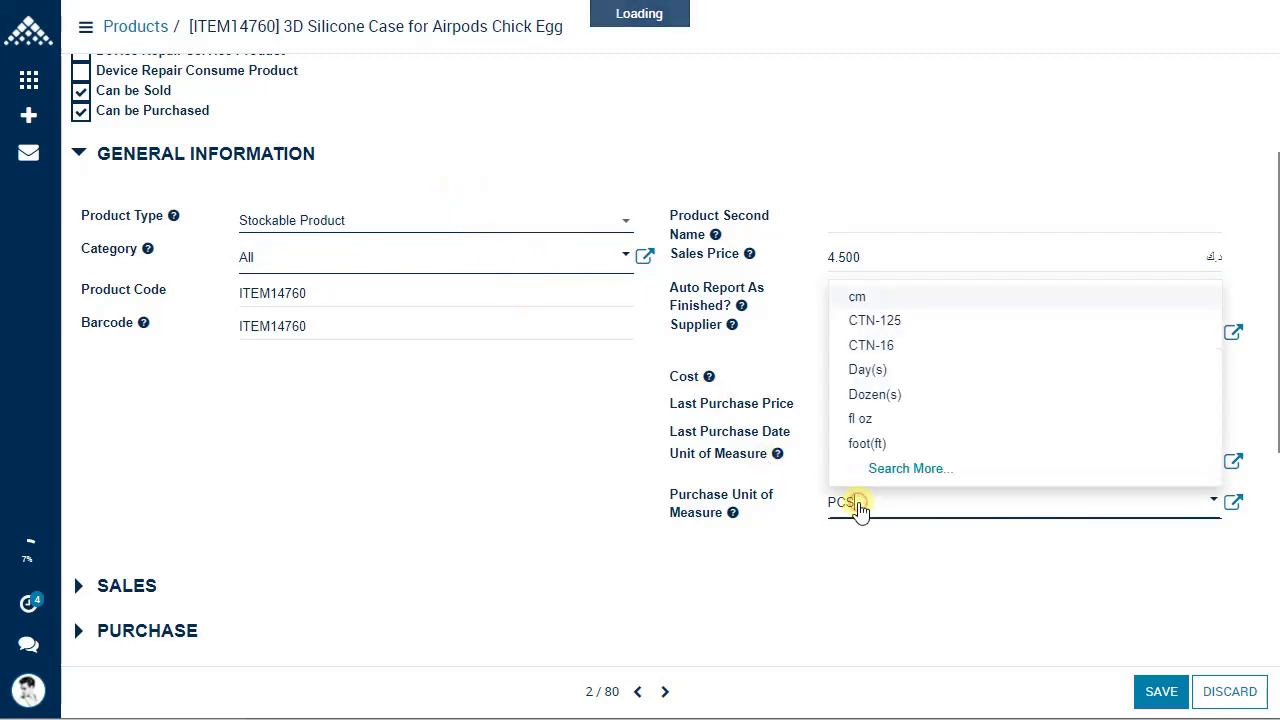
left_click(896, 321)
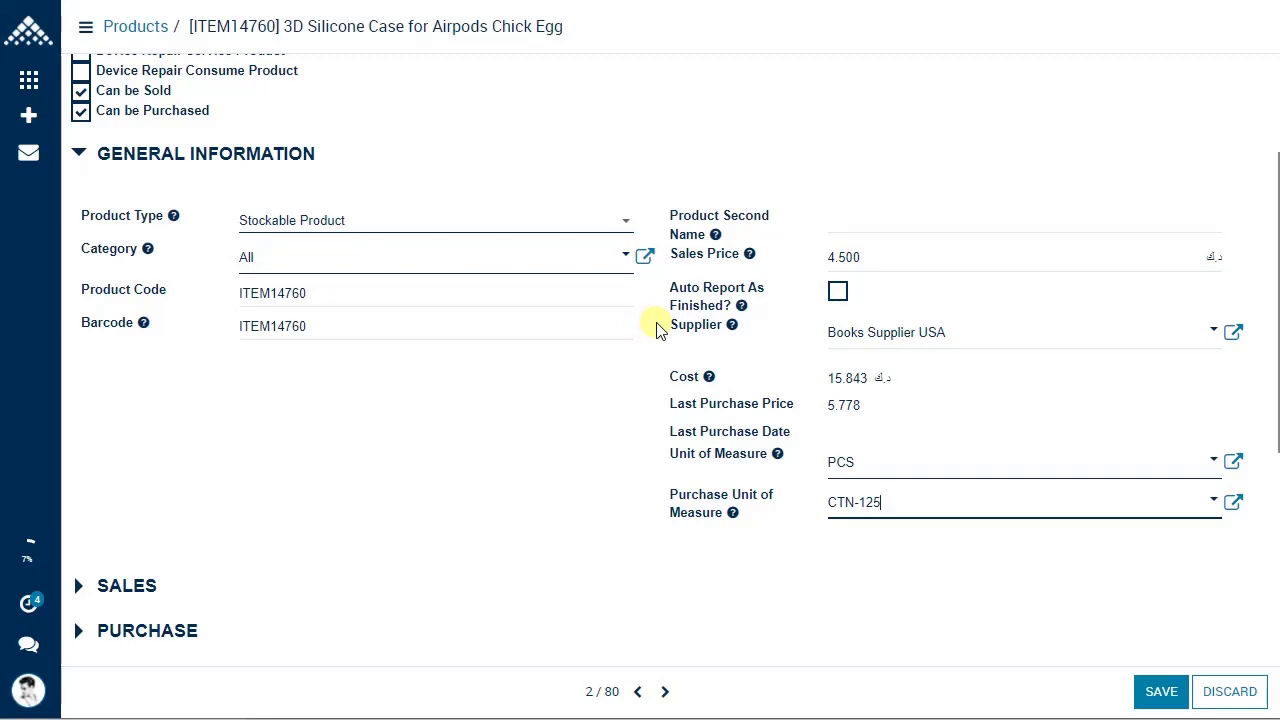
- Expand the Purchase section and compare its vendor list with the supplier and cost fields in General Information
scroll(534, 320, "down", 2)
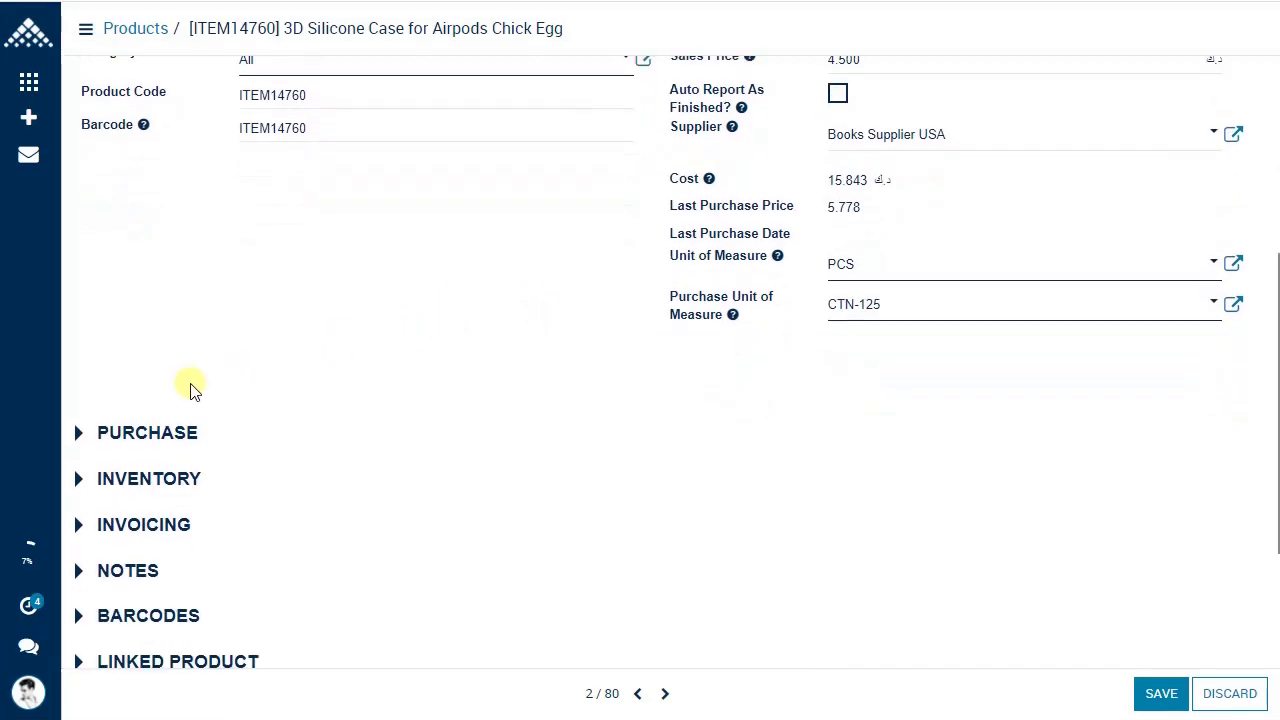
left_click(124, 437)
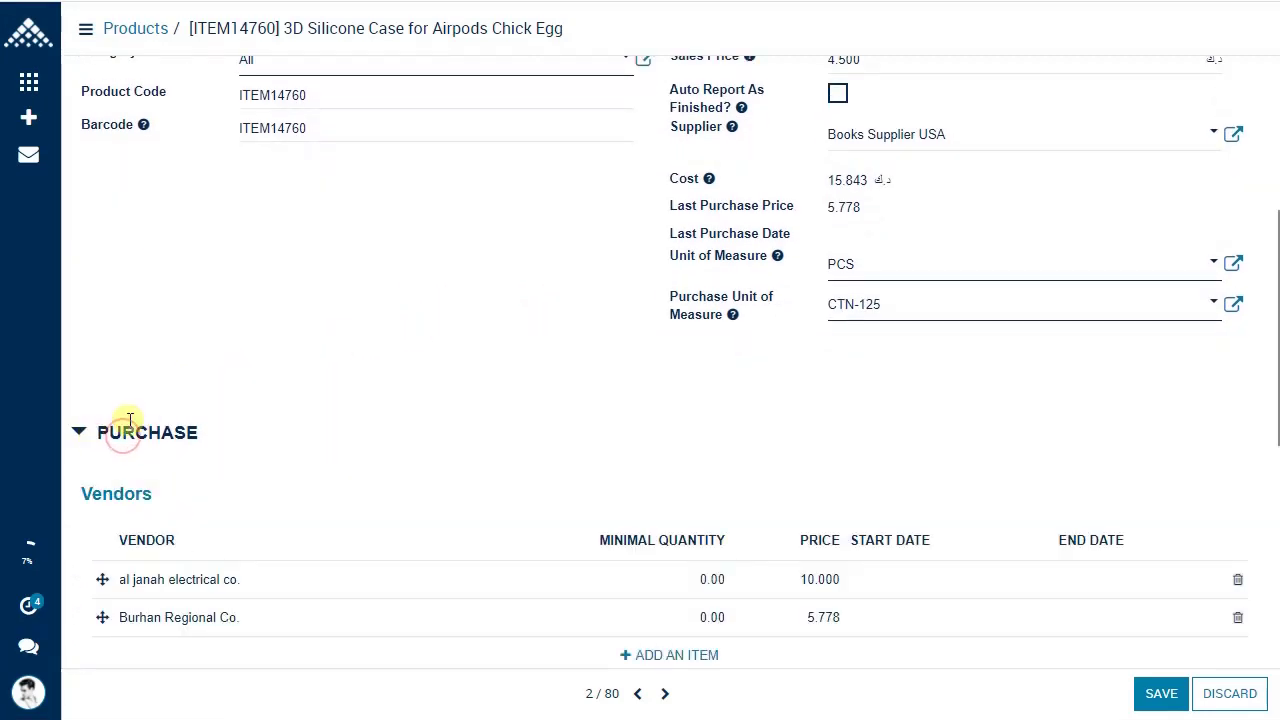
scroll(129, 422, "down", 1)
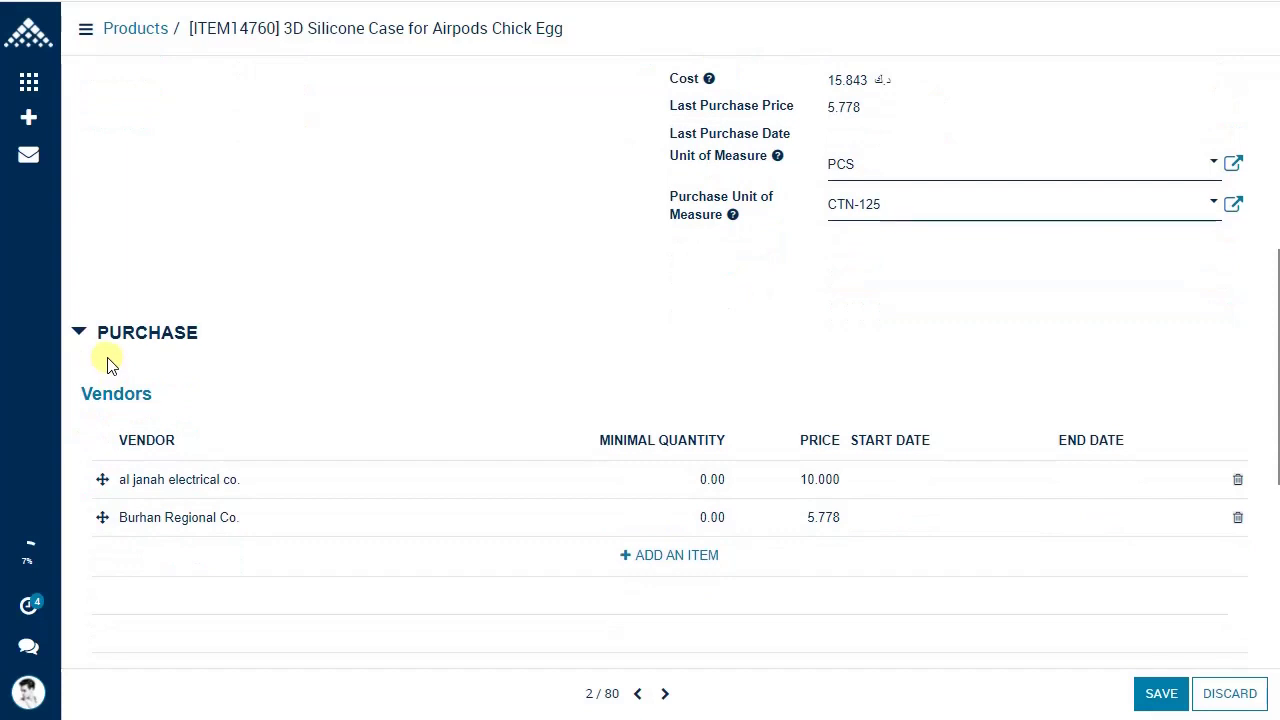
scroll(114, 364, "down", 2)
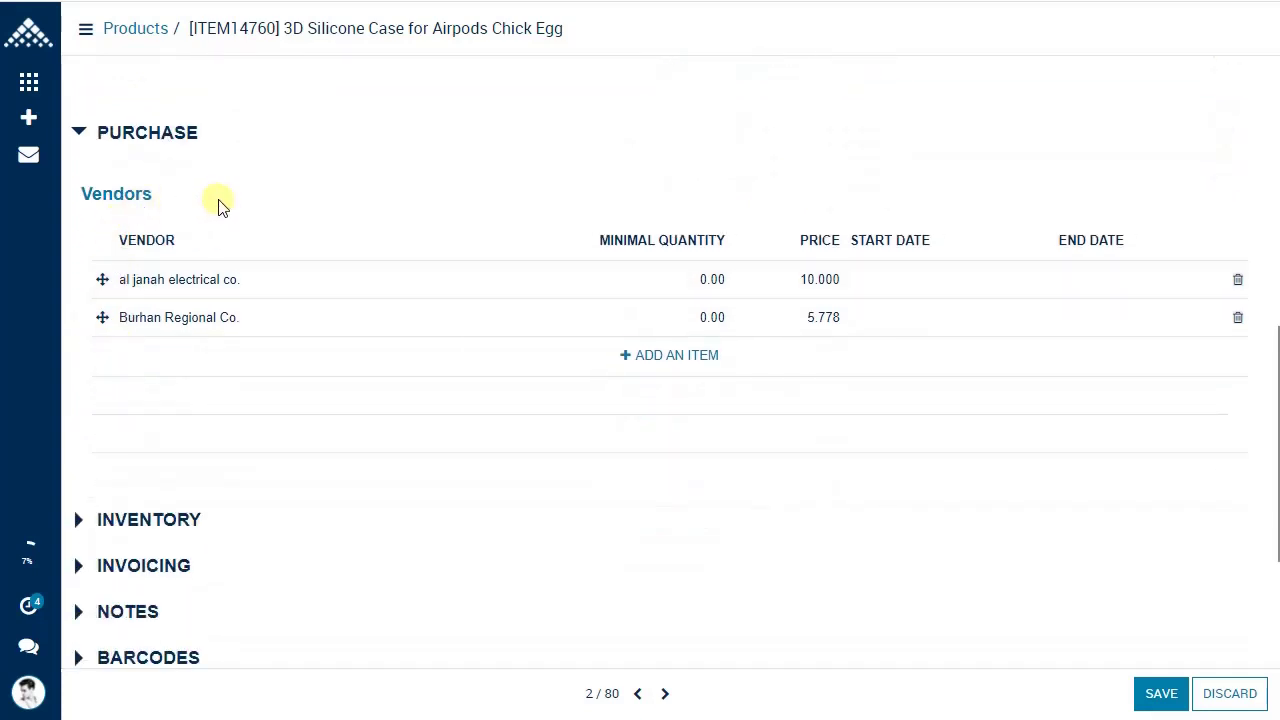
scroll(250, 225, "up", 1)
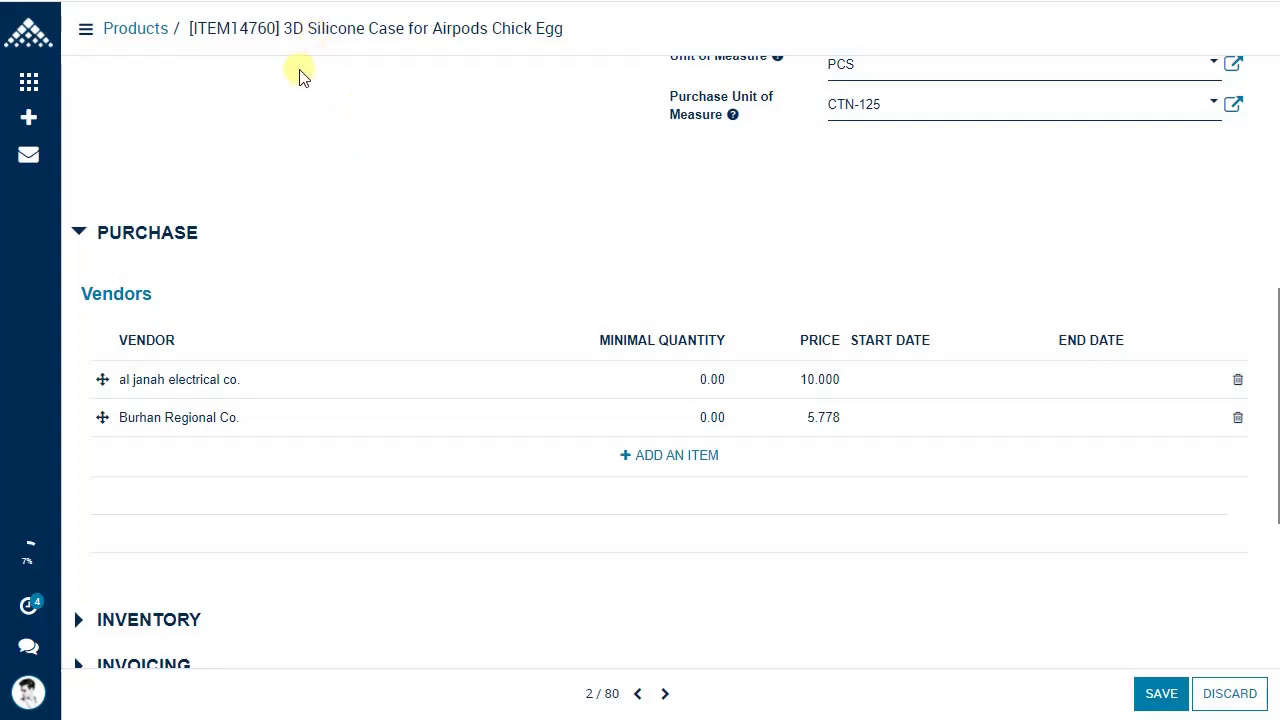
scroll(424, 190, "up", 2)
scroll(740, 163, "up", 1)
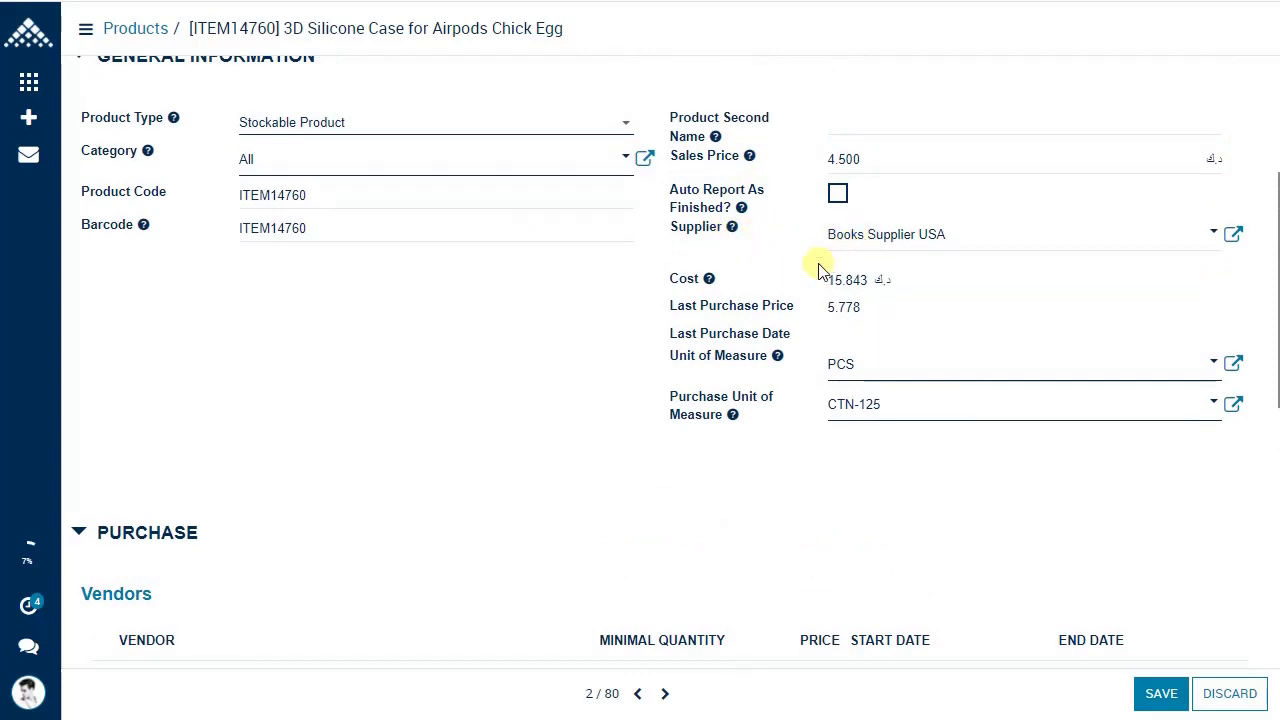
scroll(818, 270, "down", 2)
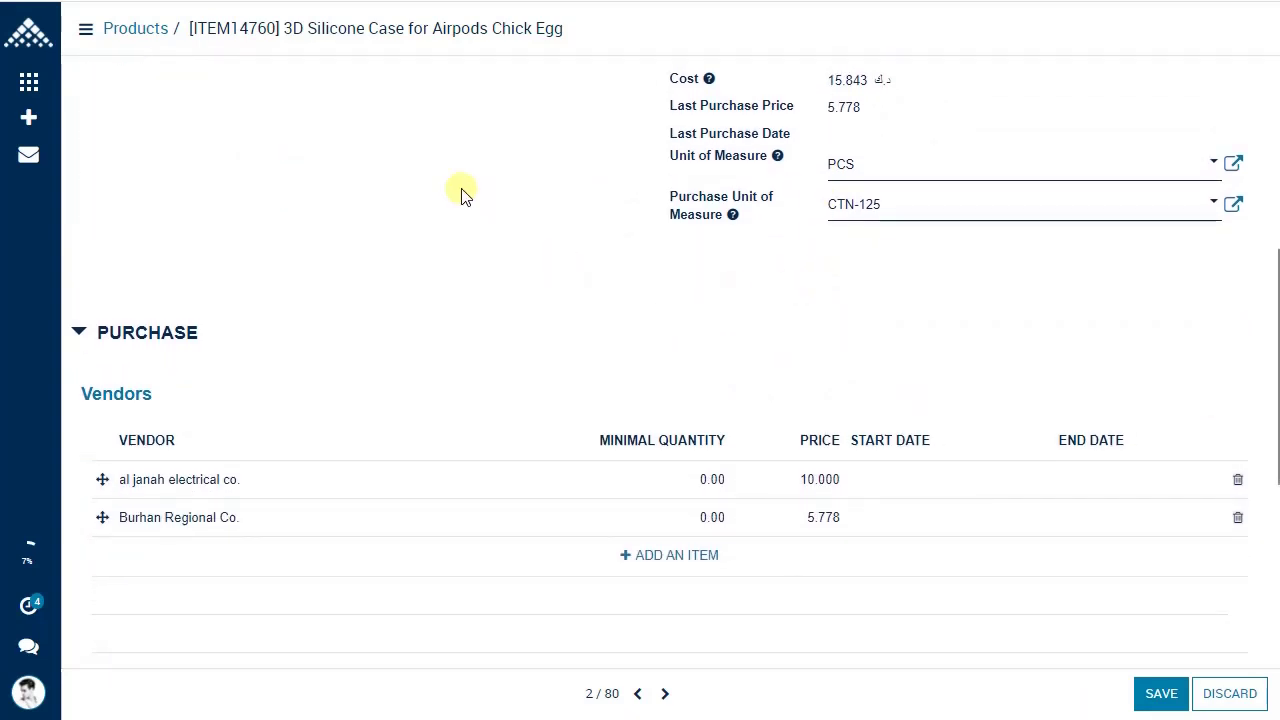
scroll(462, 195, "down", 1)
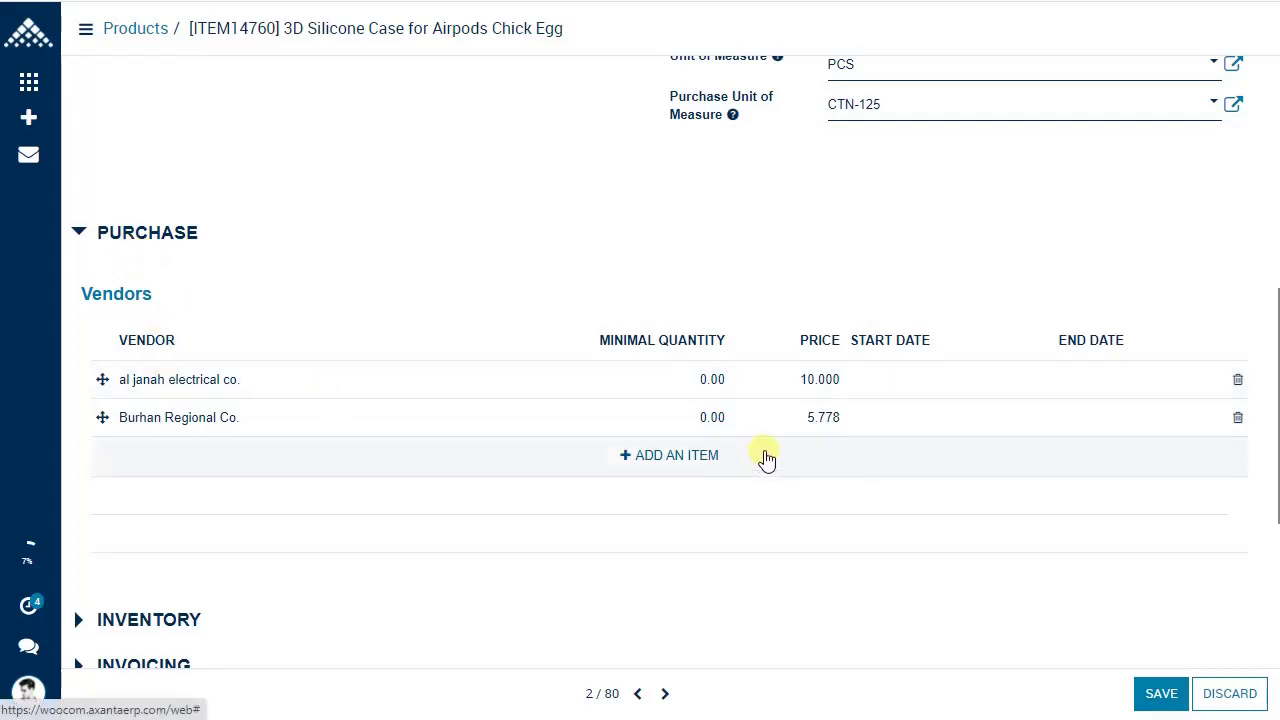
- Examine the vendor details and price list fields of the al janah electrical co. entry without changing them
left_click(635, 388)
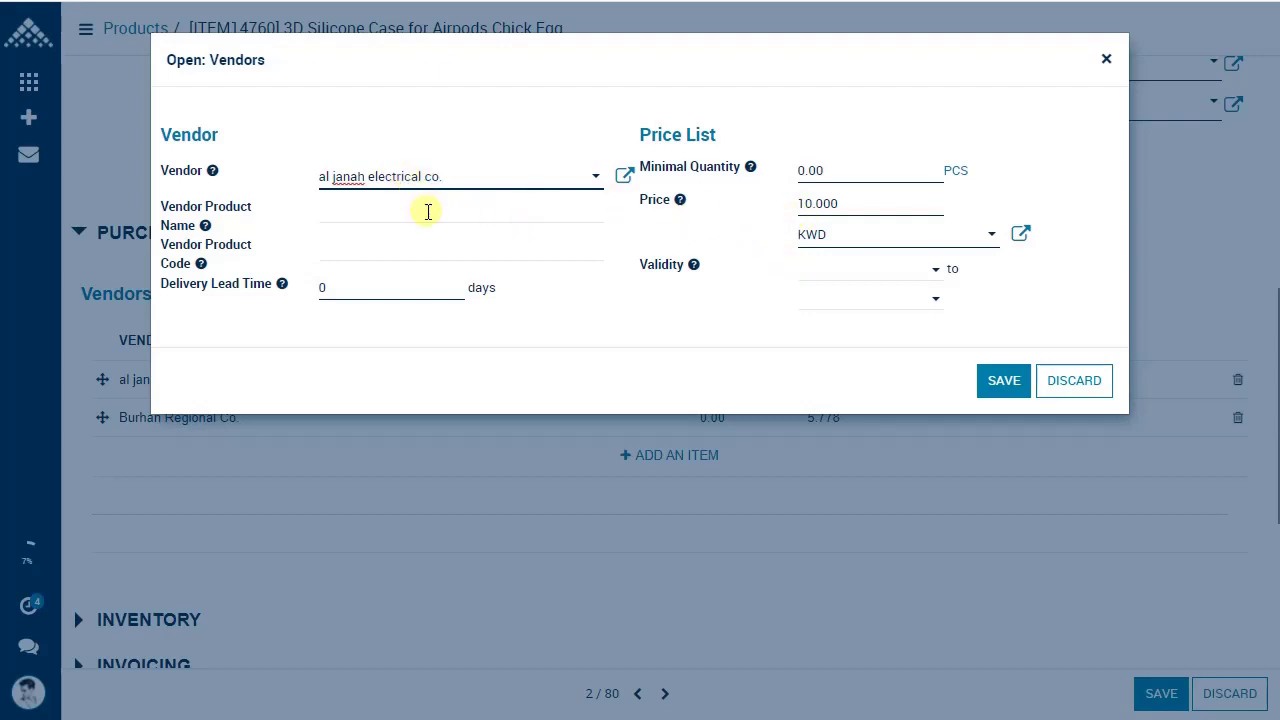
mouse_move(218, 228)
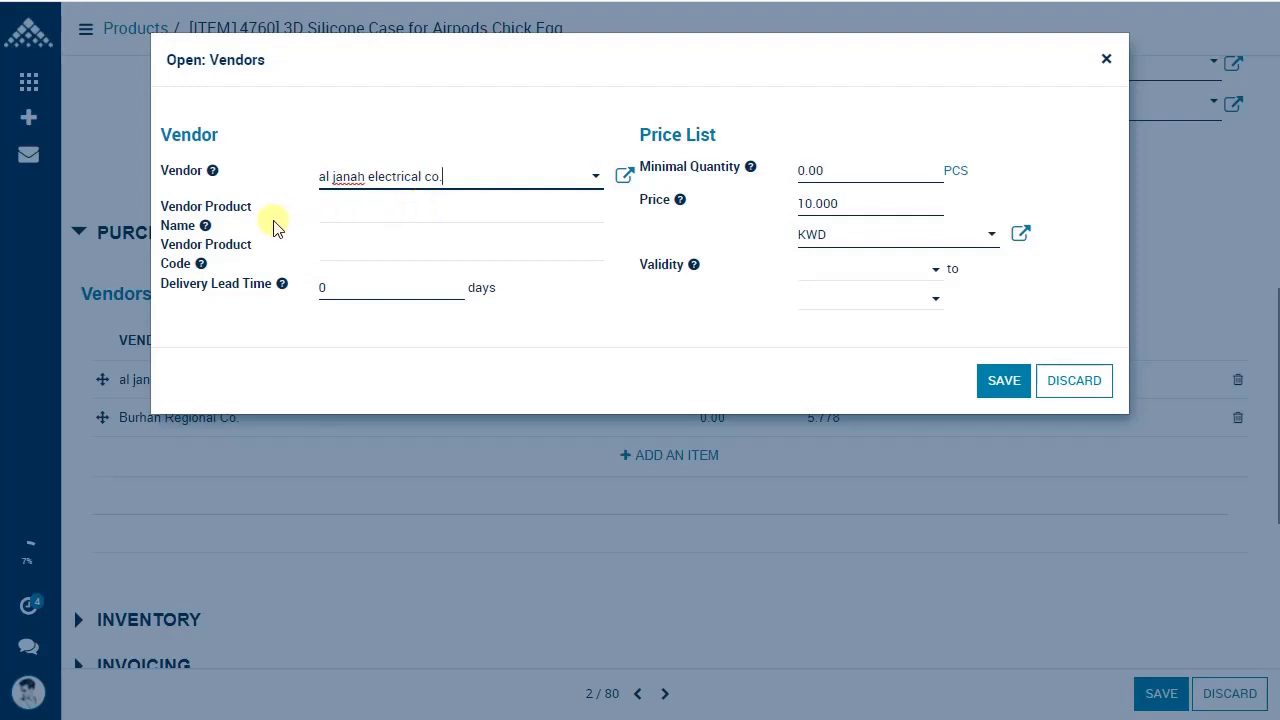
mouse_move(271, 260)
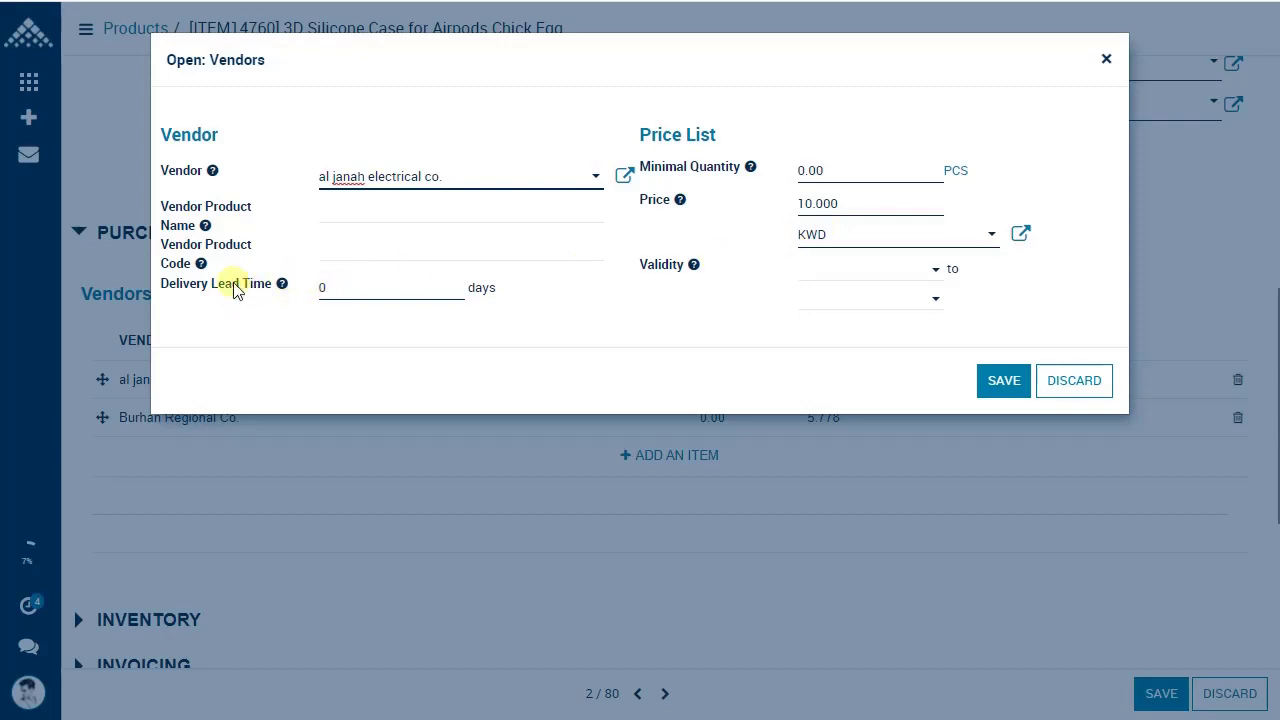
left_click(1058, 380)
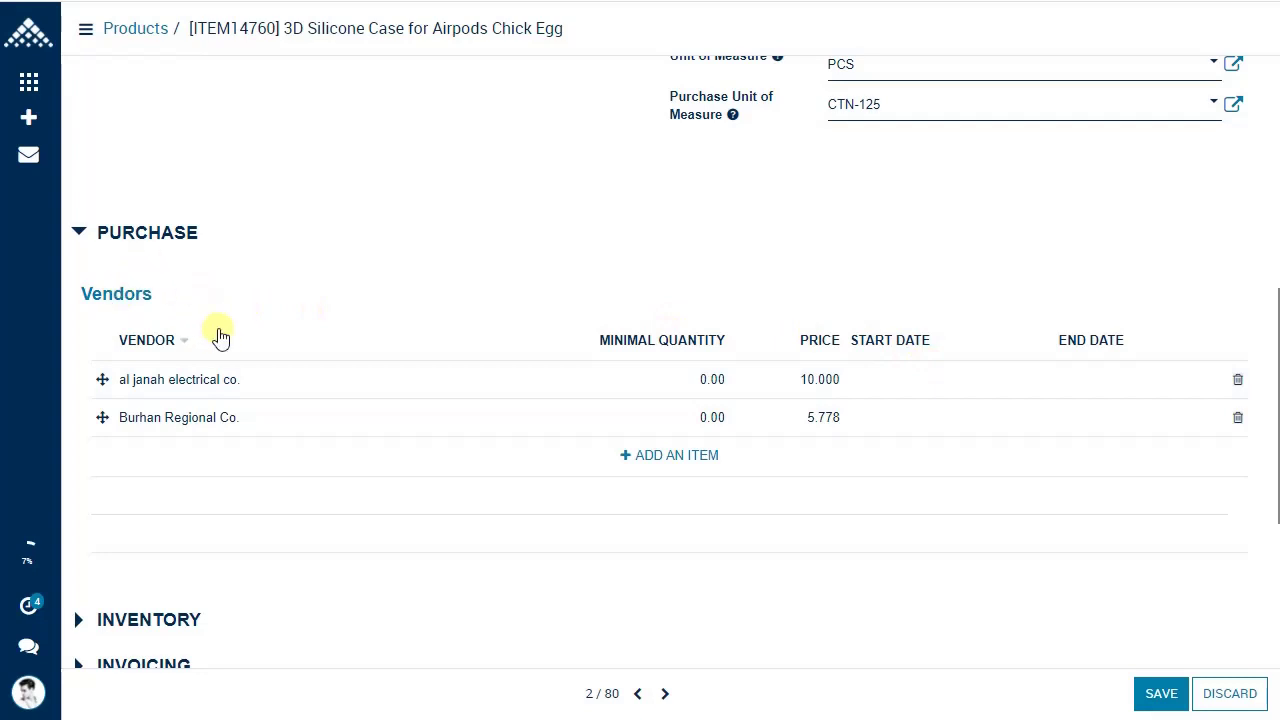
- Collapse the Purchase section and examine the routes, lead times, logistics and tracking options in the Inventory section
left_click(140, 236)
left_click(166, 284)
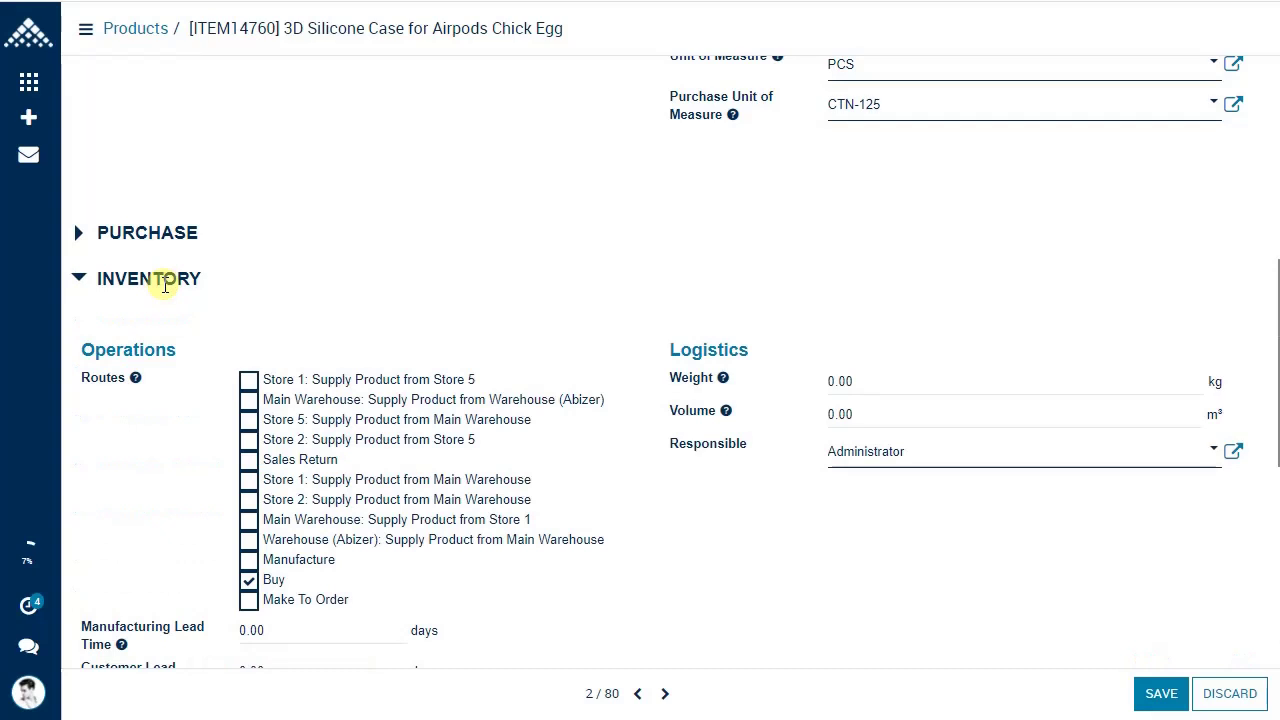
scroll(166, 284, "down", 1)
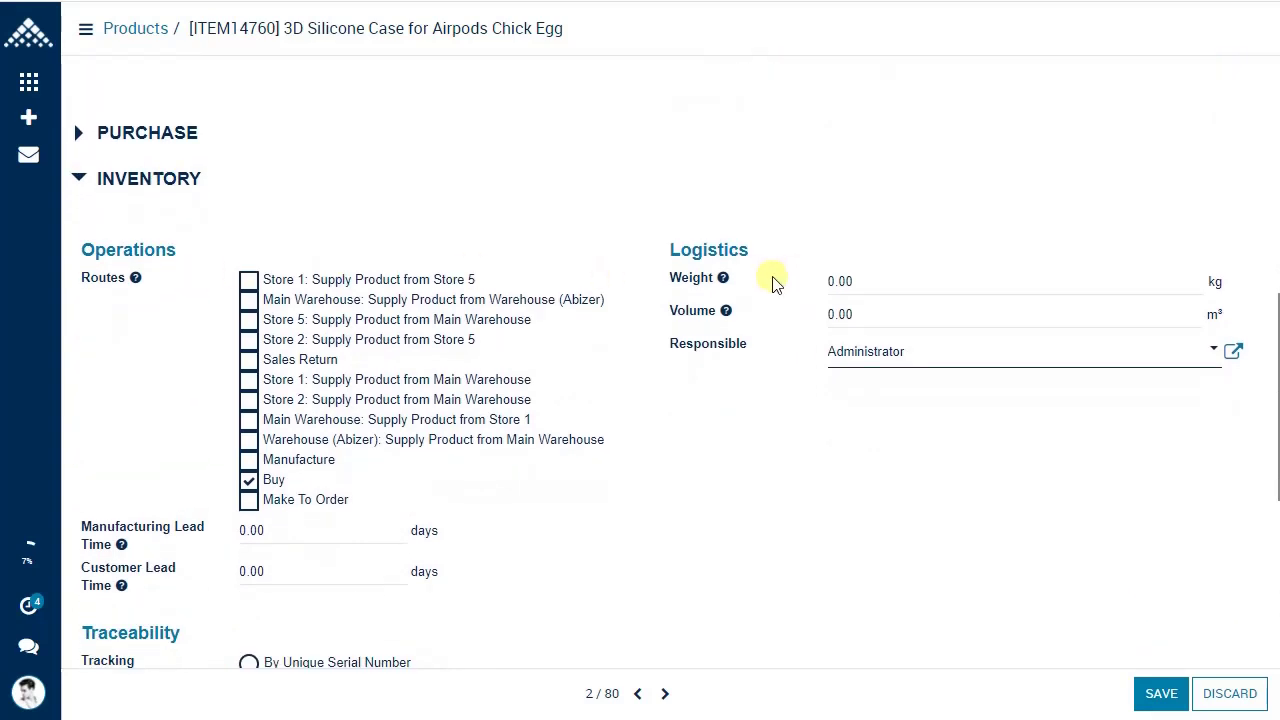
mouse_move(712, 287)
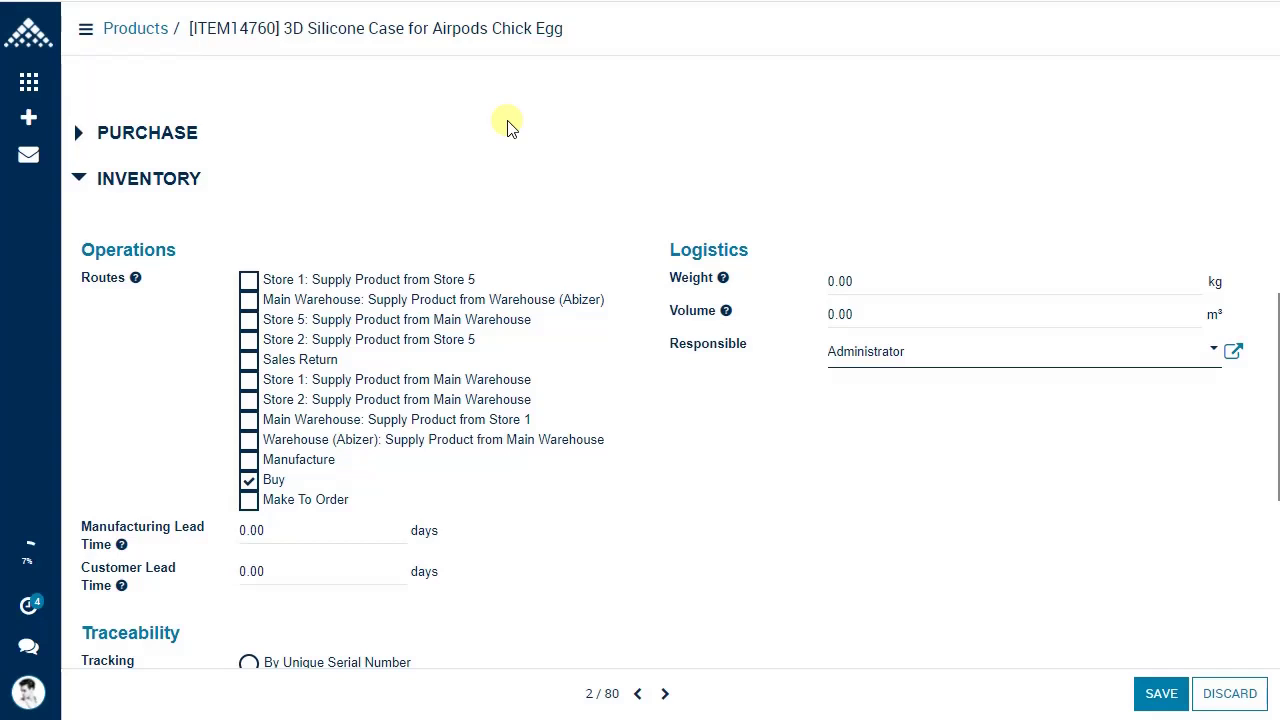
scroll(440, 300, "down", 1)
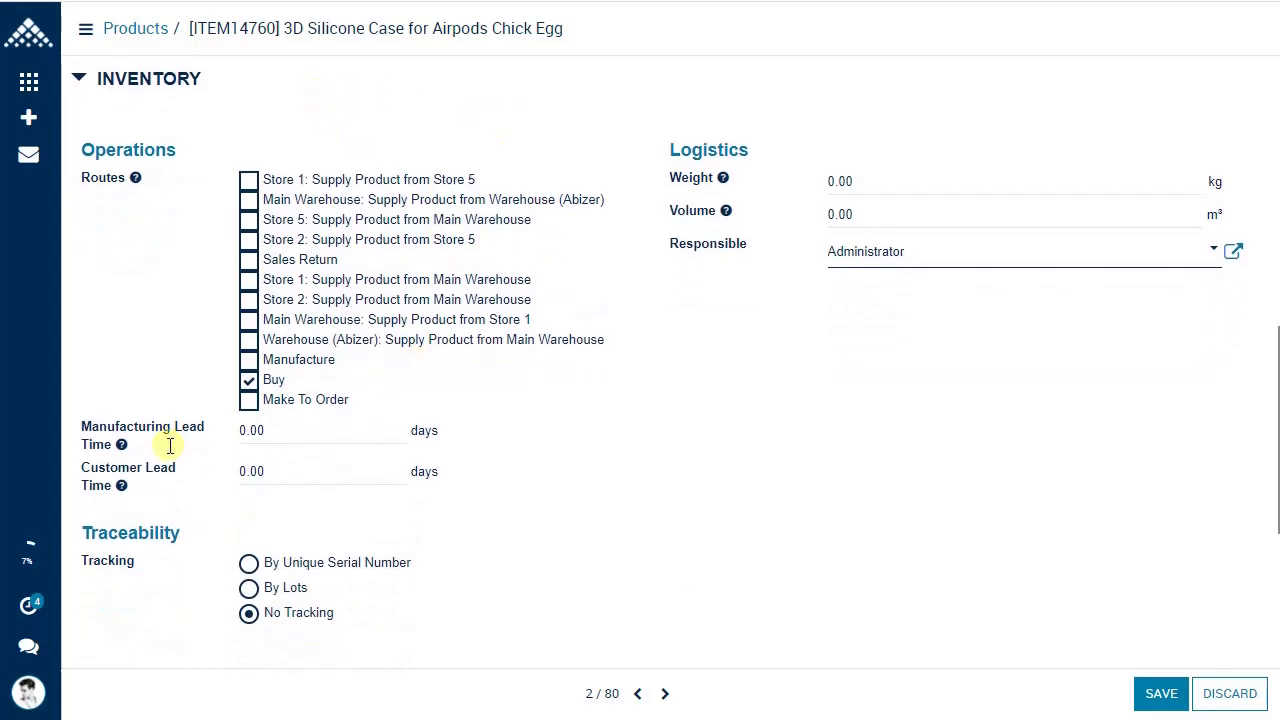
mouse_move(154, 440)
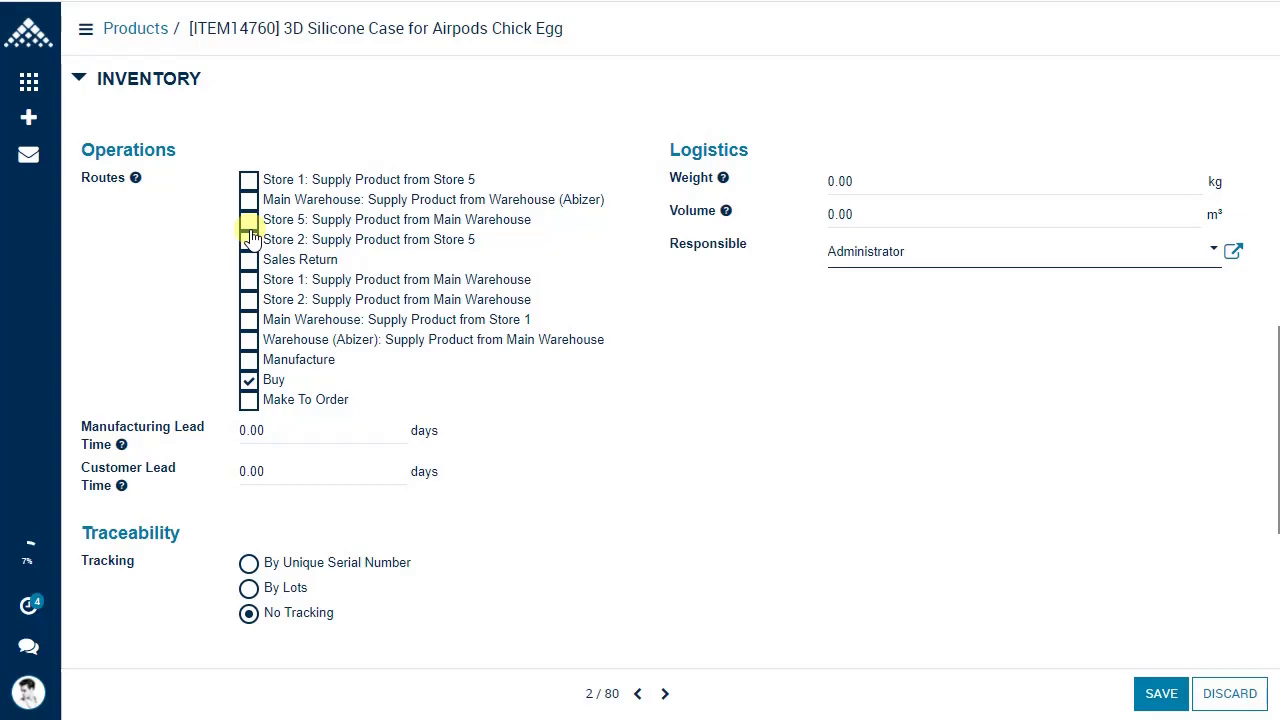
scroll(251, 378, "down", 1)
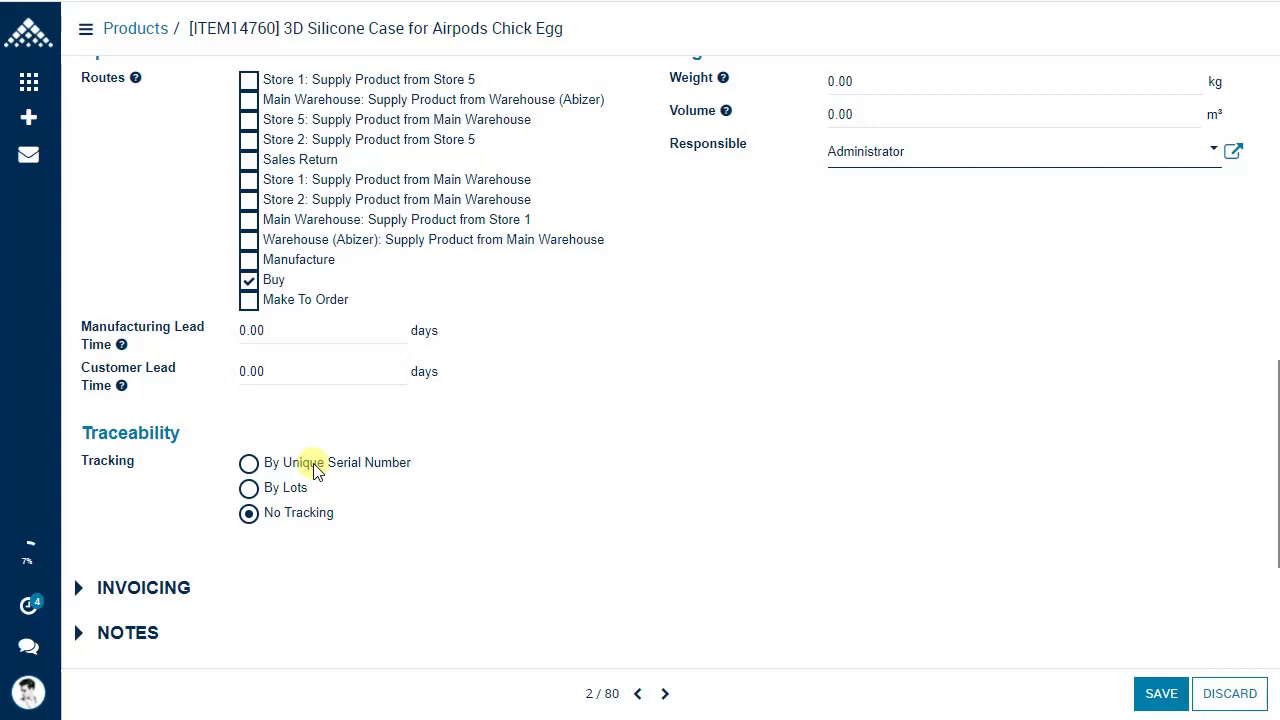
- Try tracking the product By Lots to examine the Dates fields, and restore No Tracking
left_click(255, 494)
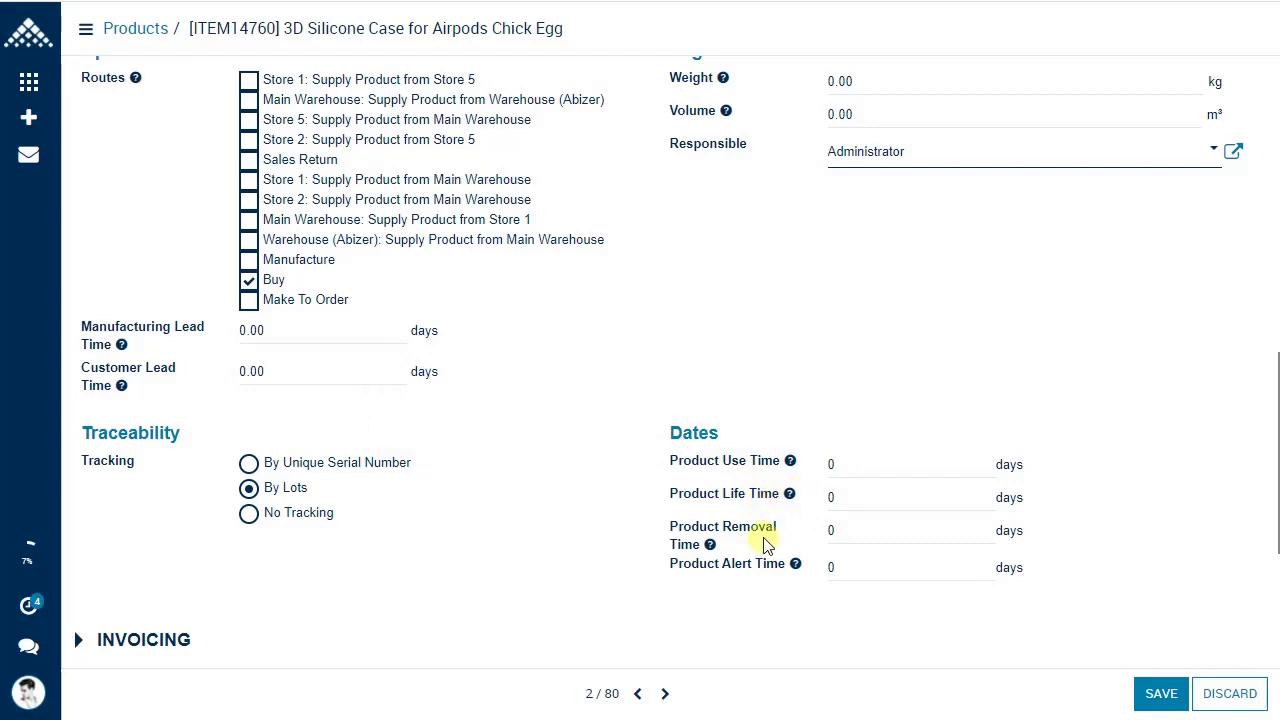
left_click(848, 465)
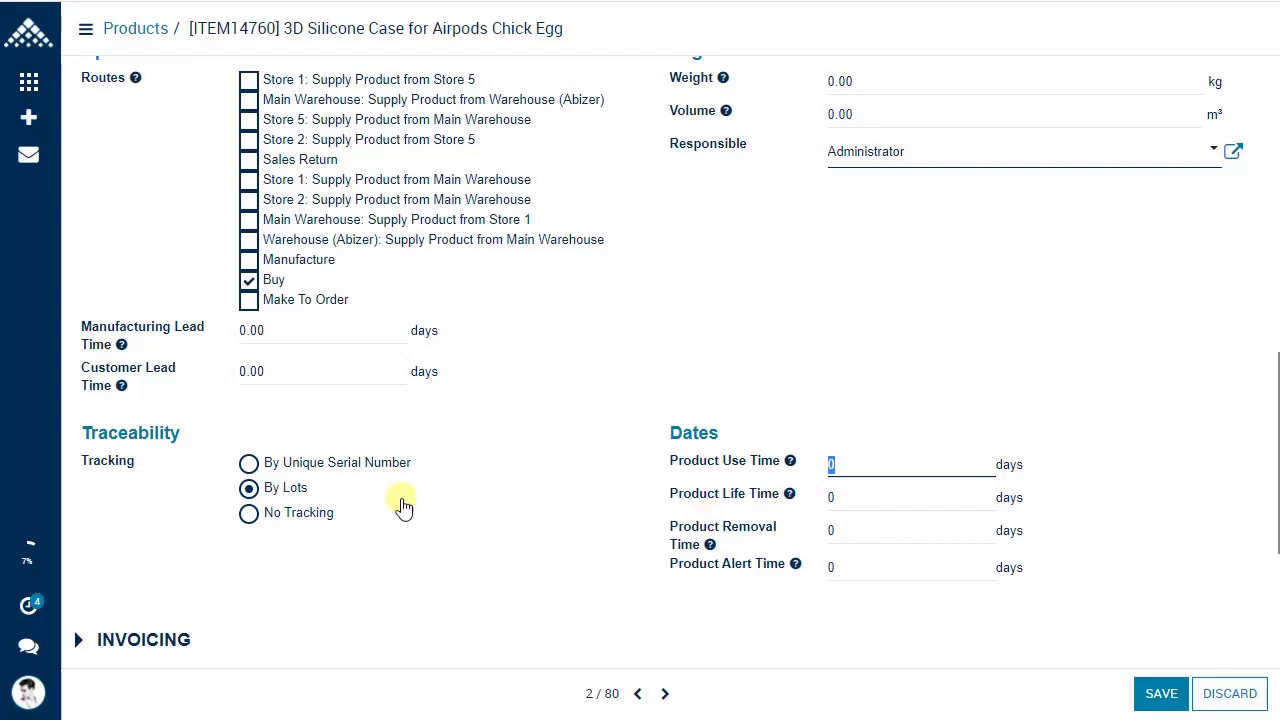
left_click(251, 515)
scroll(298, 510, "up", 1)
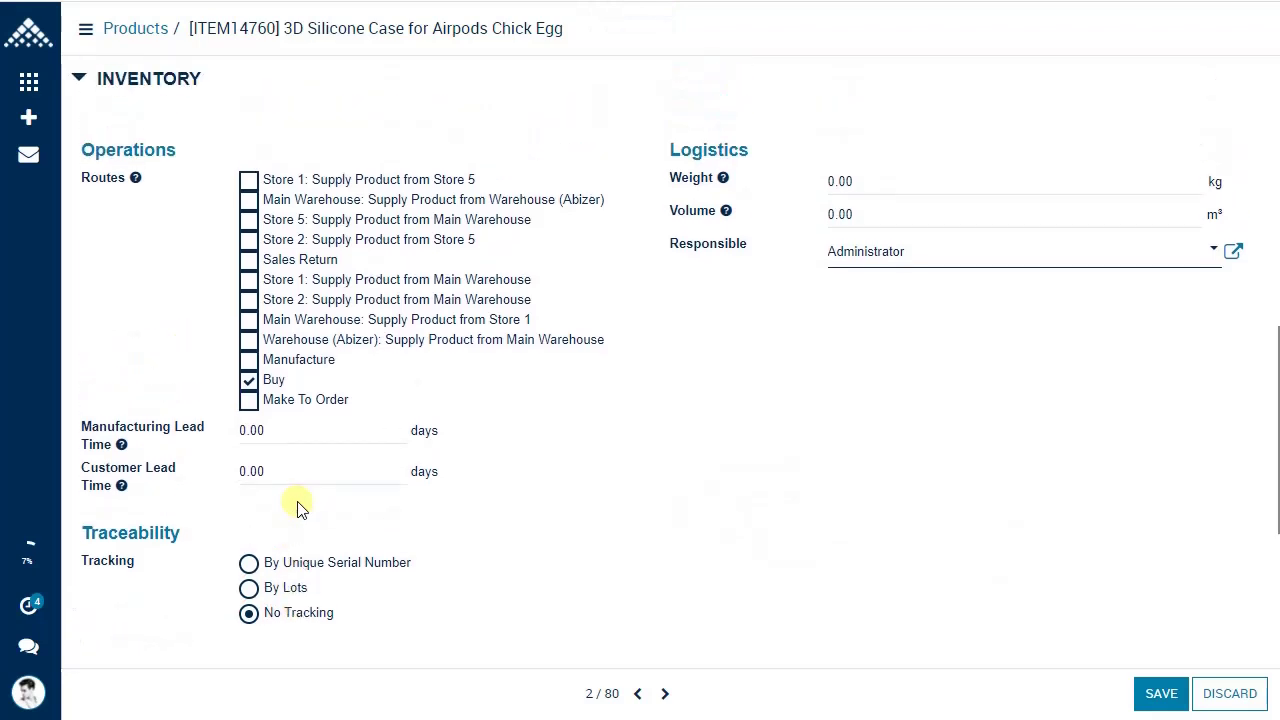
- Set Customer Taxes to VAT 10.00% in the Invoicing section and check the Income Account options without choosing one
left_click(168, 78)
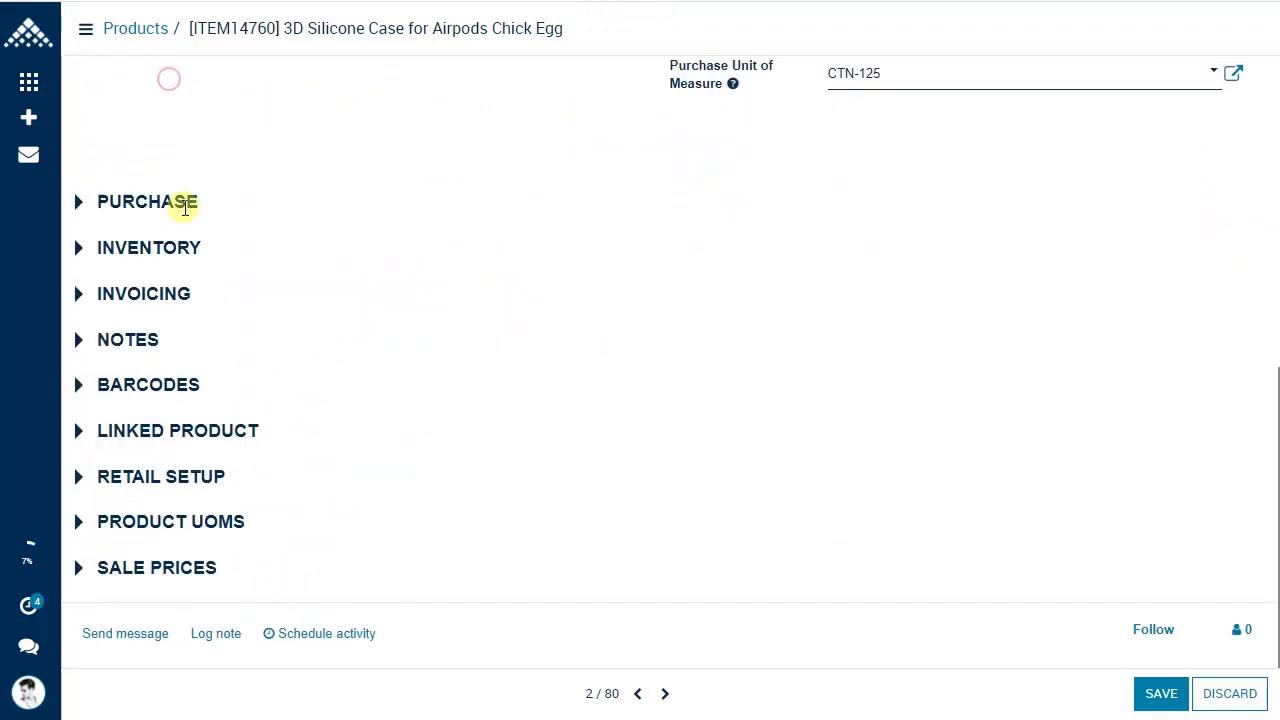
left_click(171, 294)
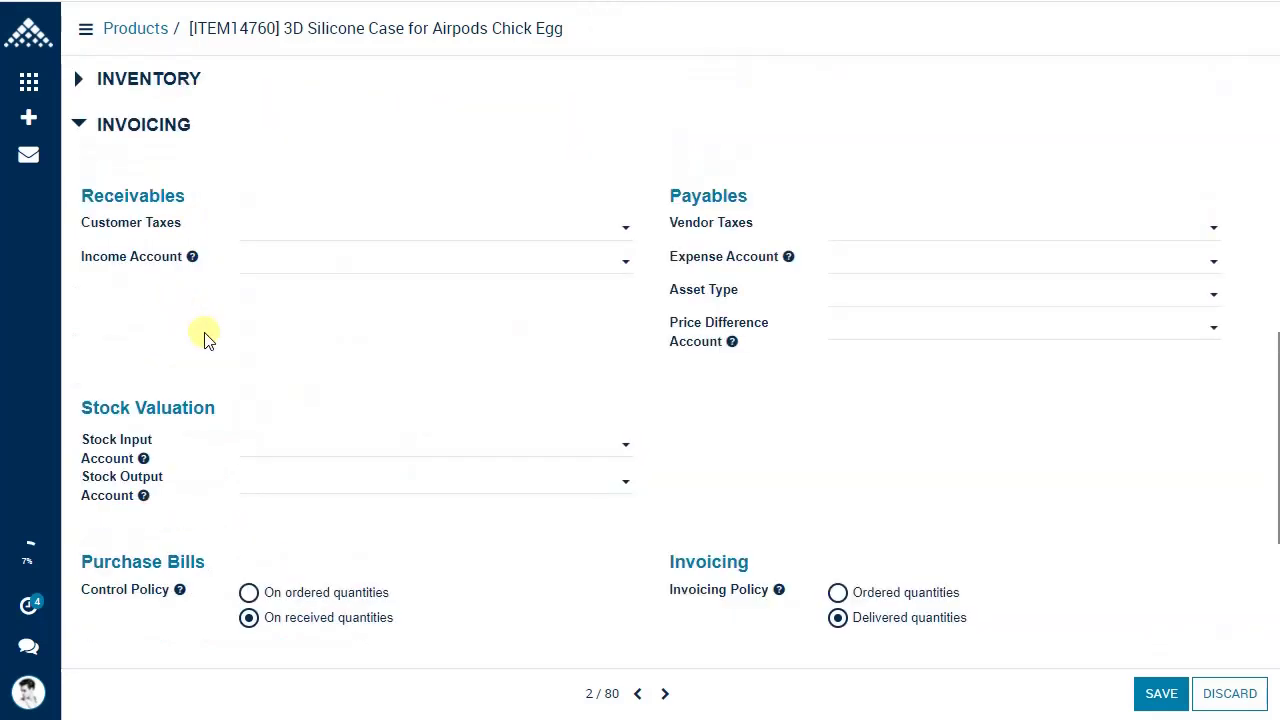
left_click(426, 232)
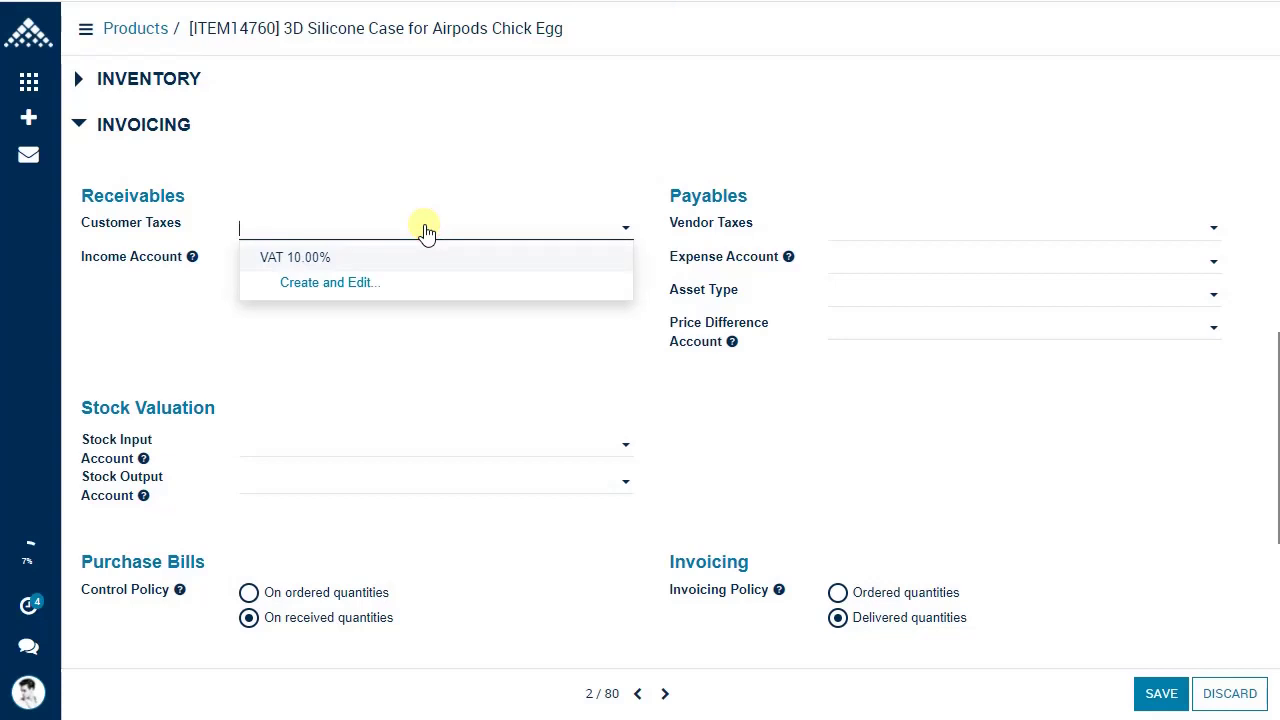
left_click(272, 263)
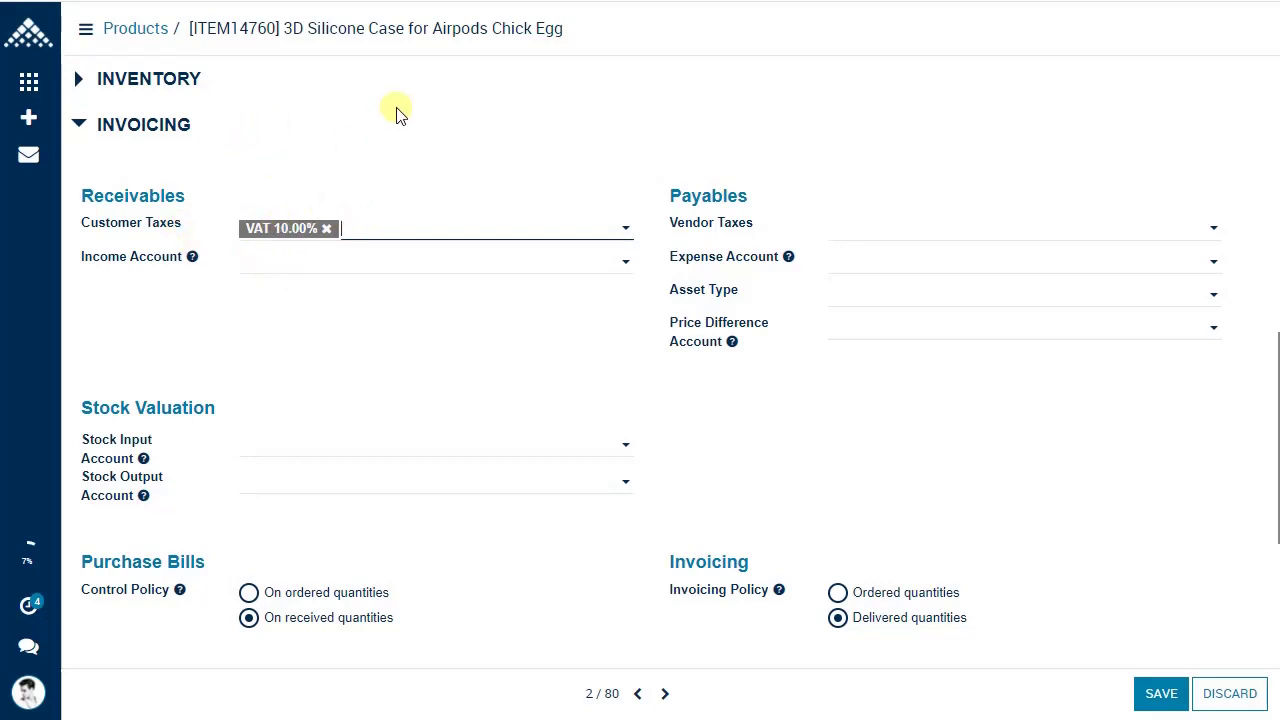
left_click(308, 268)
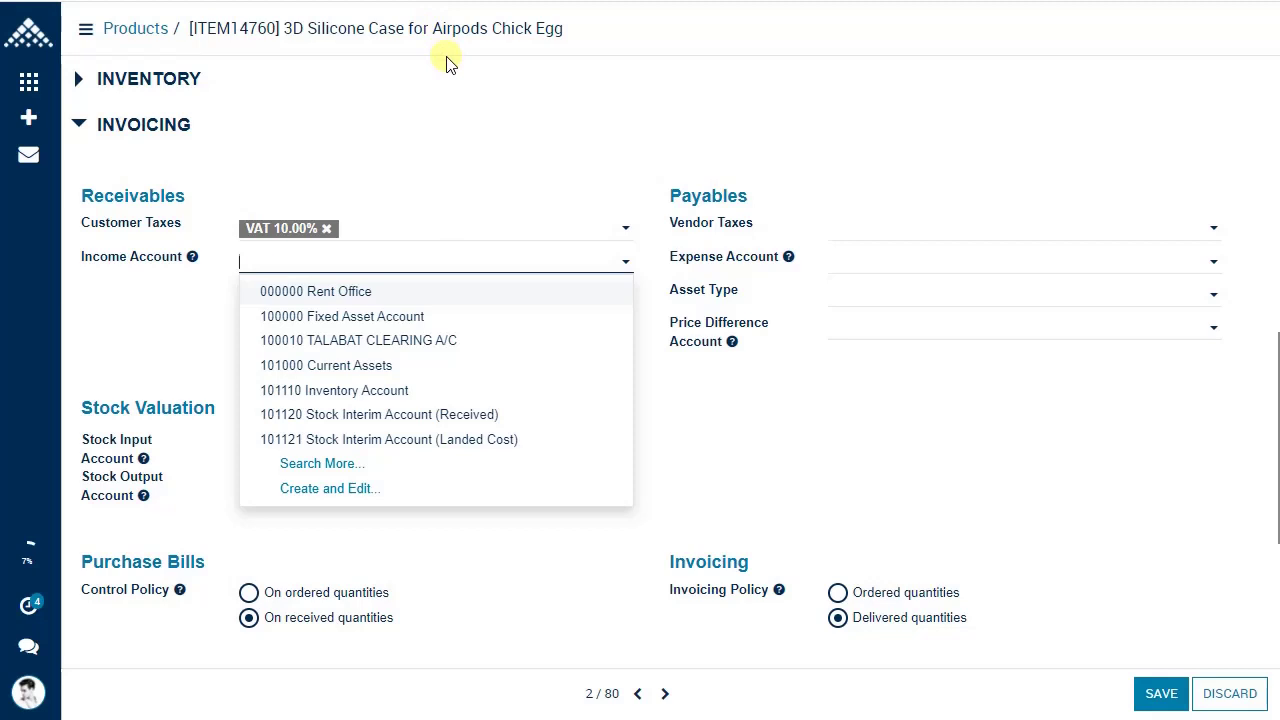
left_click(143, 323)
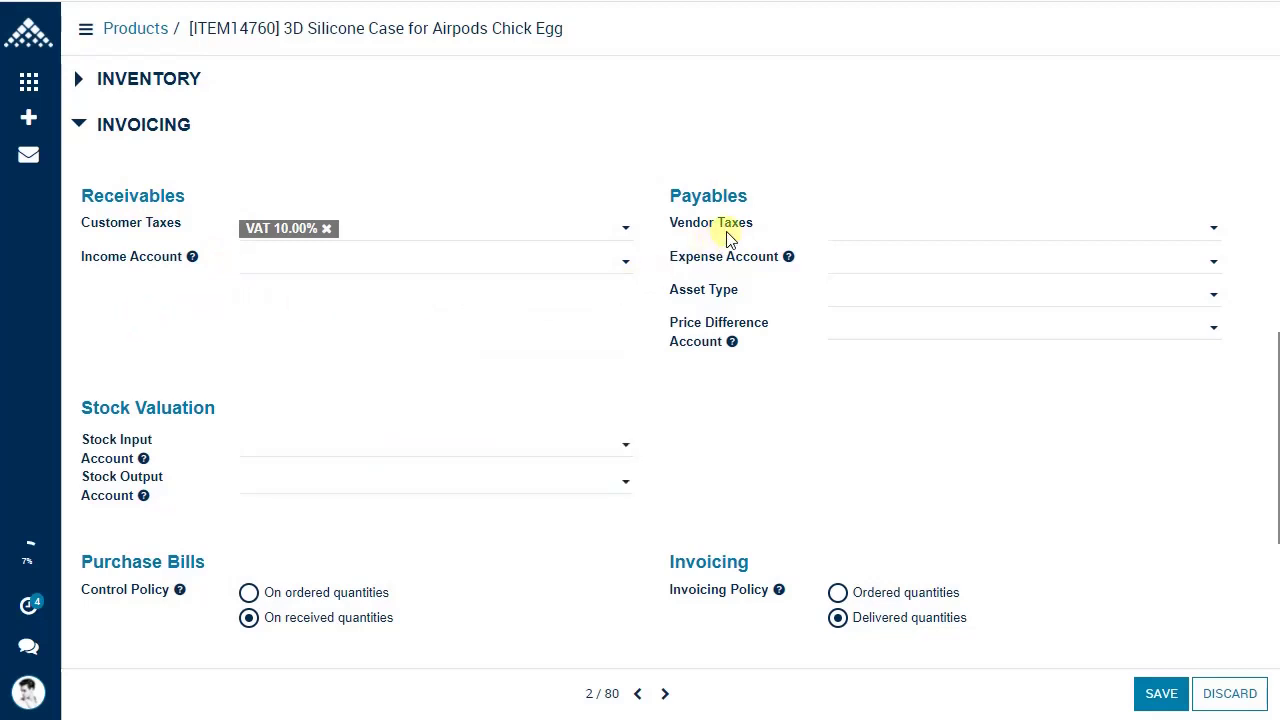
- Set Vendor Taxes to VAT 10.00% under Payables and check the Expense Account options without choosing one
left_click(838, 236)
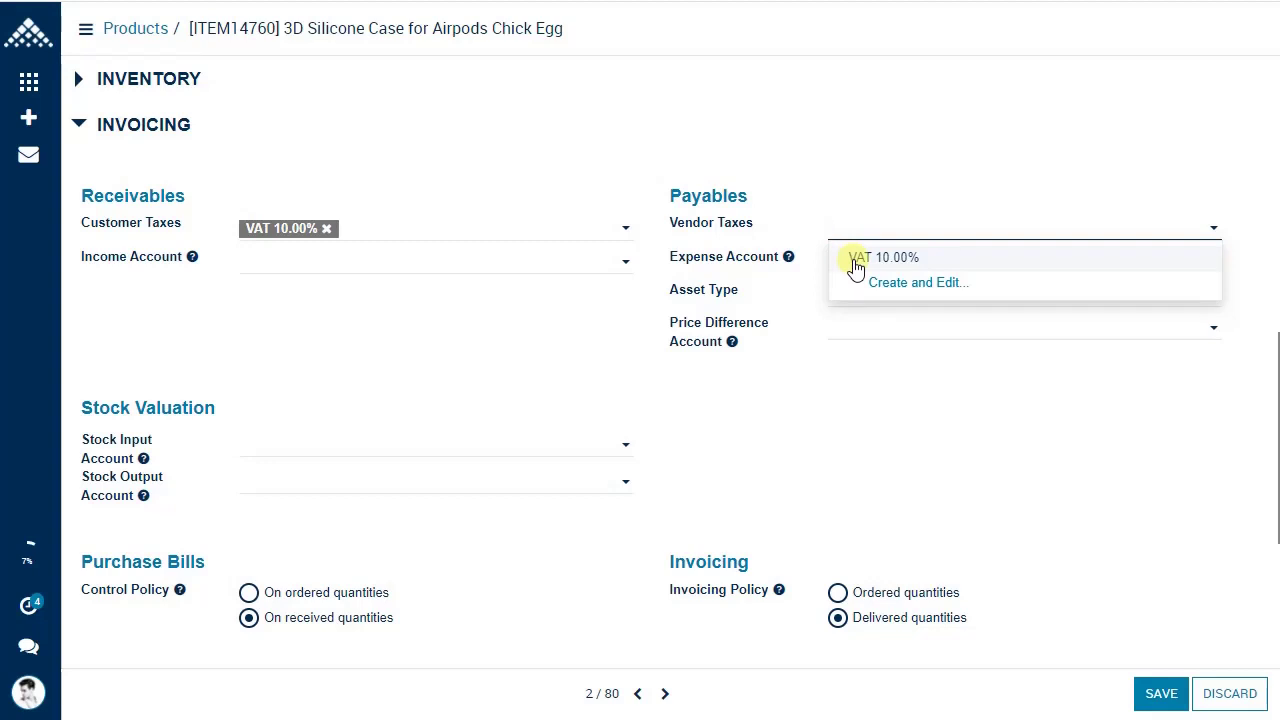
left_click(855, 262)
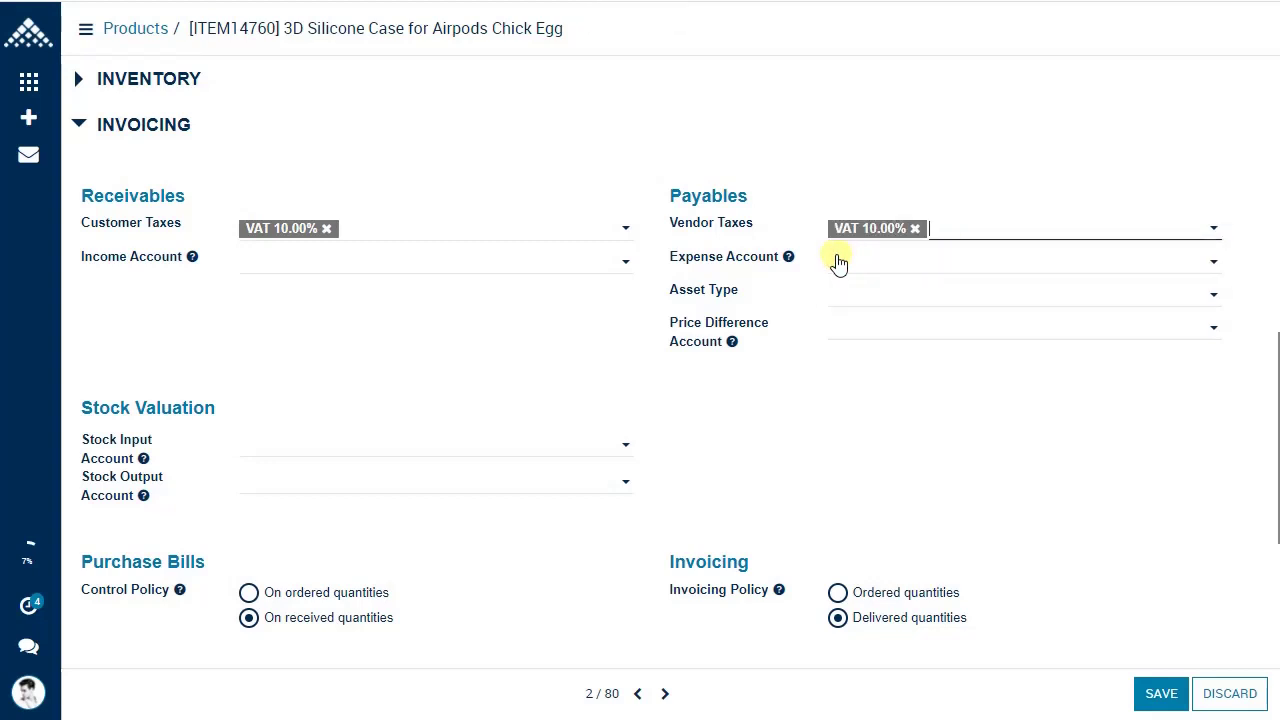
left_click(863, 260)
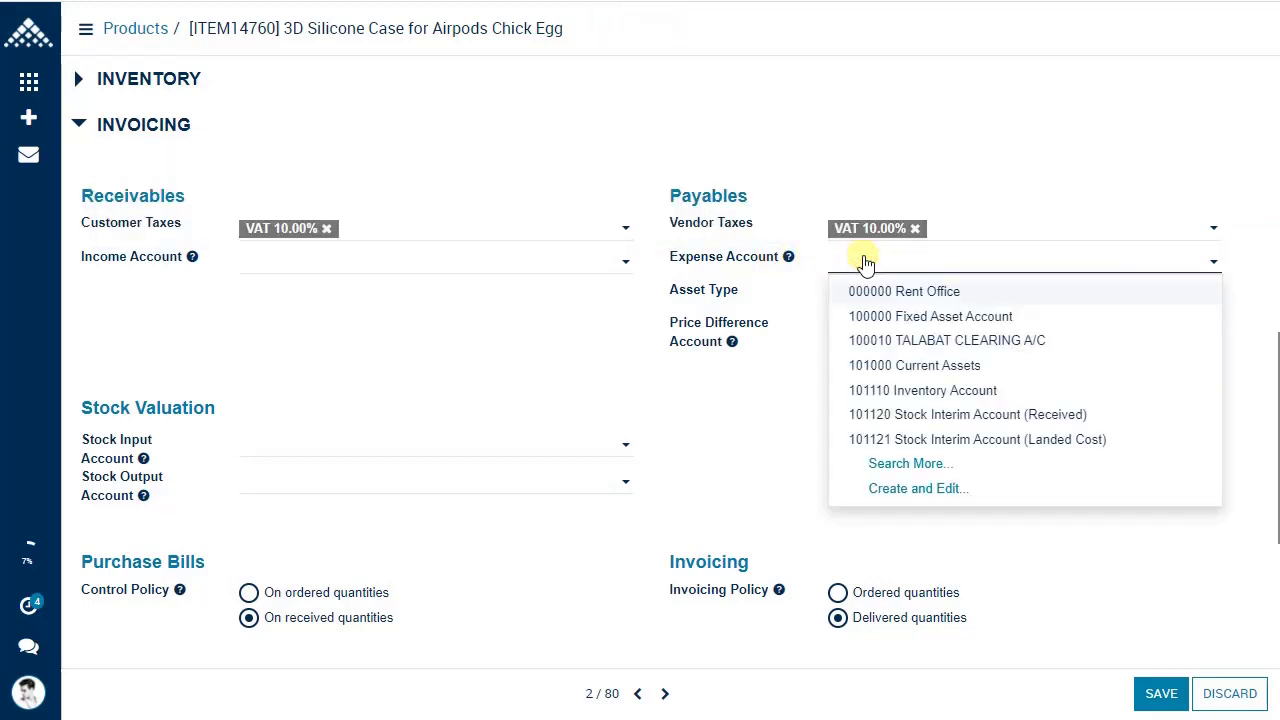
left_click(762, 287)
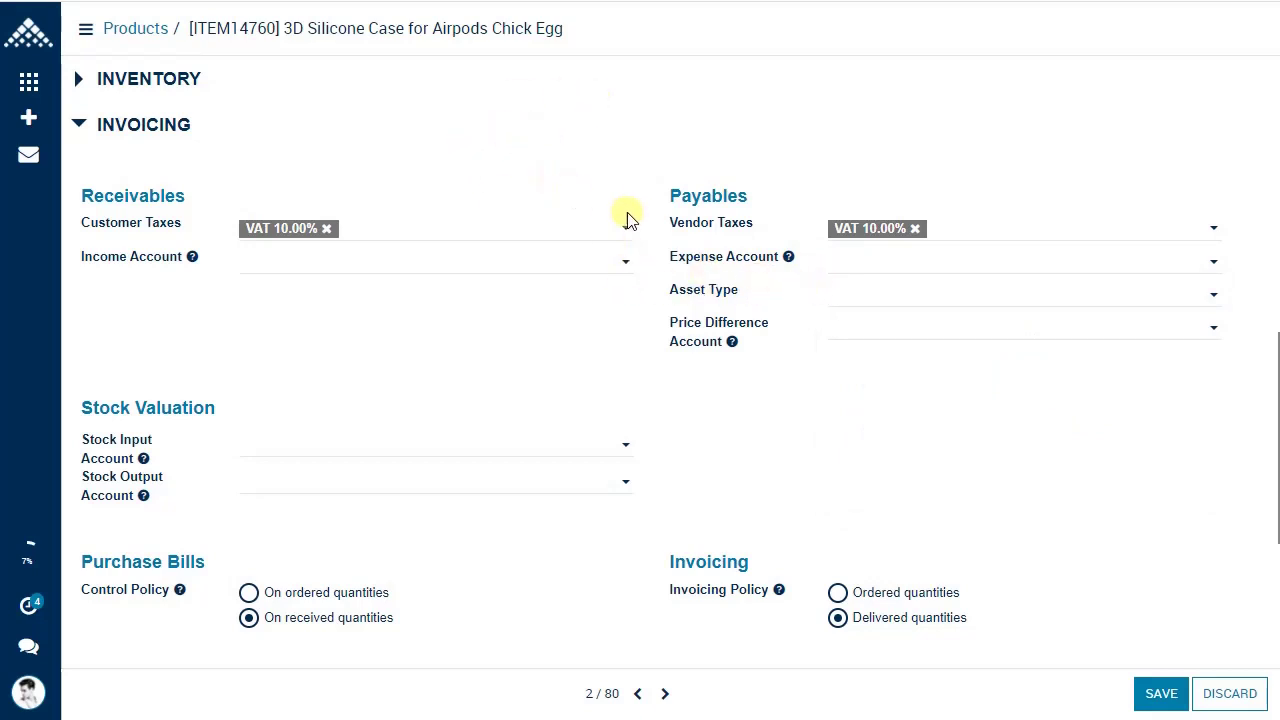
- Check the Asset Type and Price Difference Account options, leaving both empty, and review the rest of the Invoicing section
left_click(840, 296)
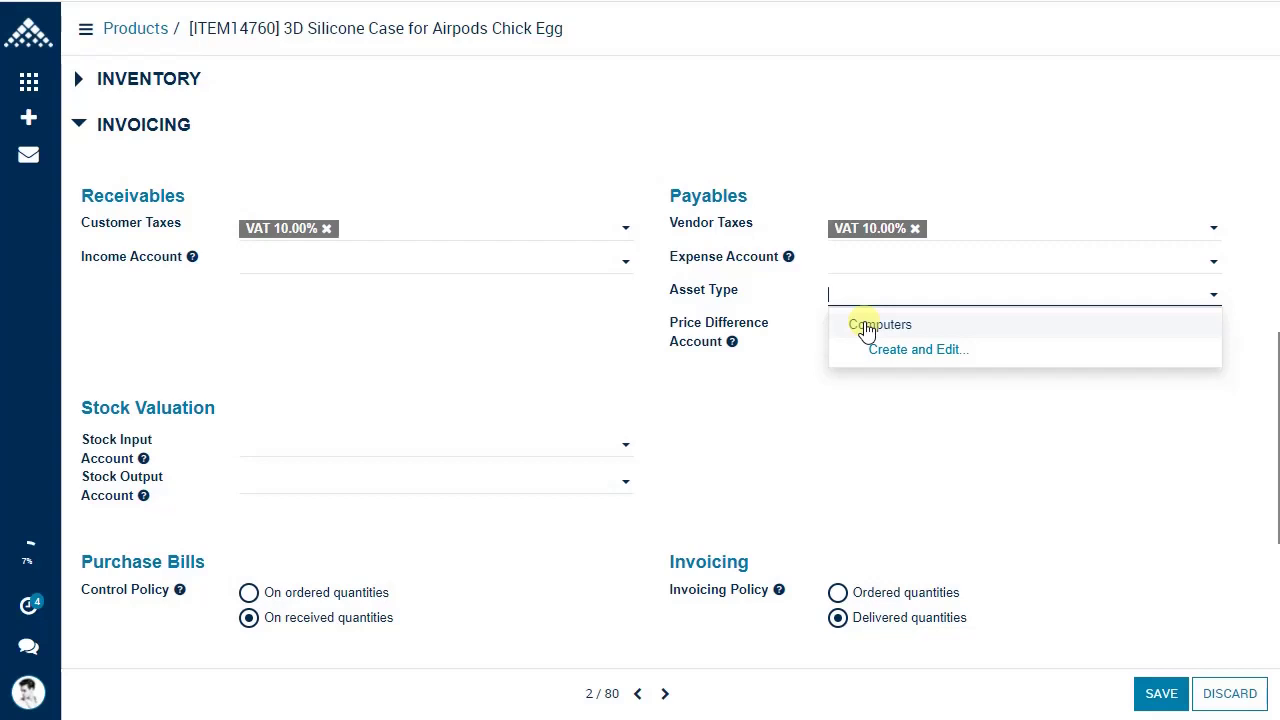
left_click(772, 333)
mouse_move(752, 343)
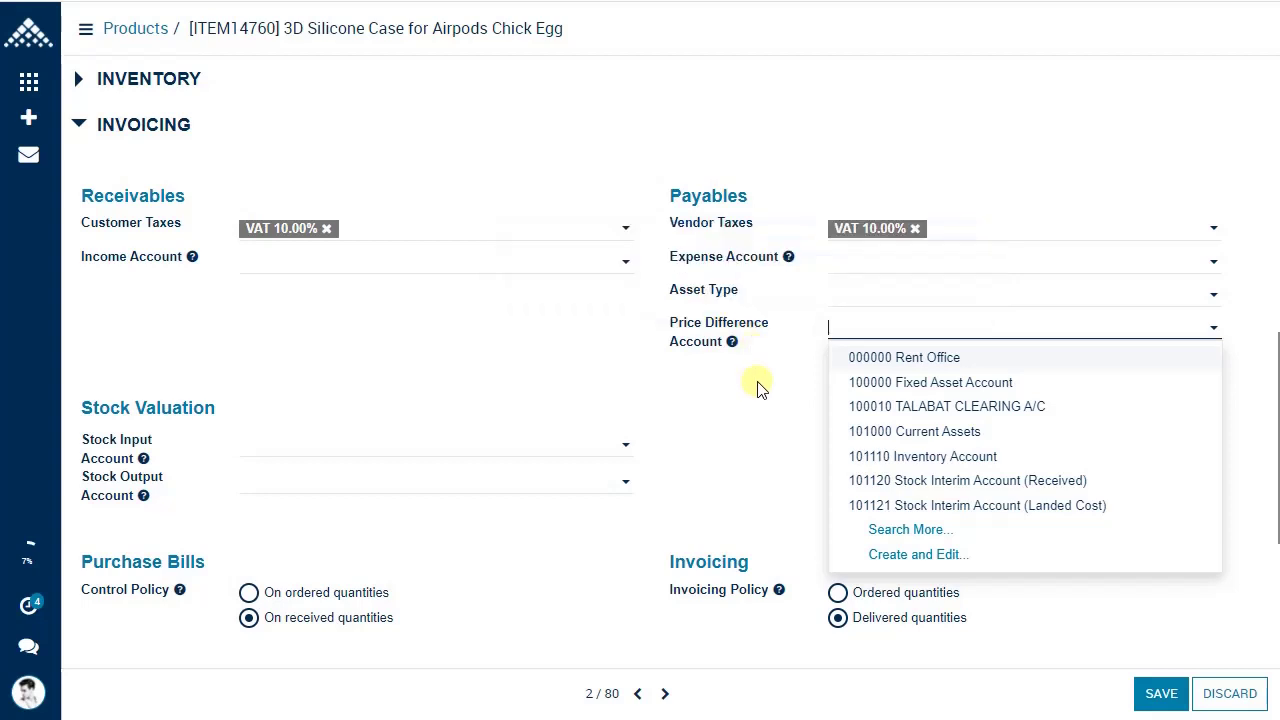
left_click(498, 409)
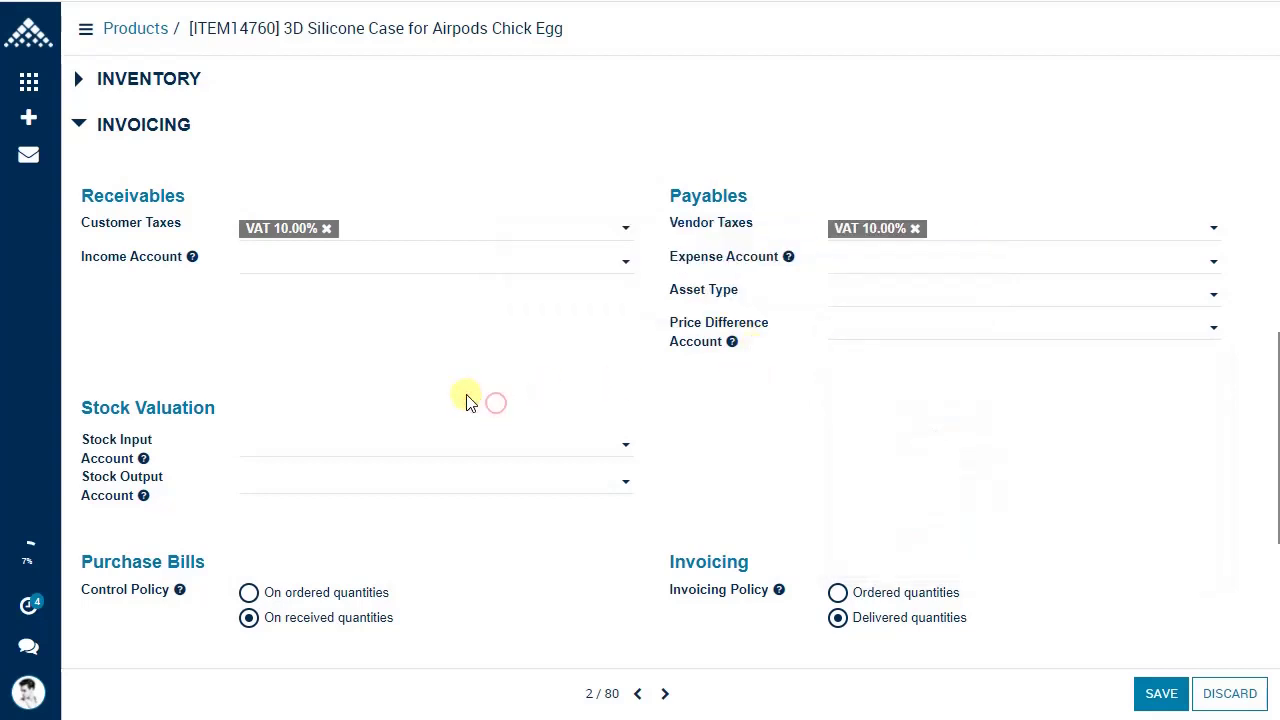
scroll(471, 397, "down", 2)
scroll(528, 387, "up", 2)
left_click(87, 129)
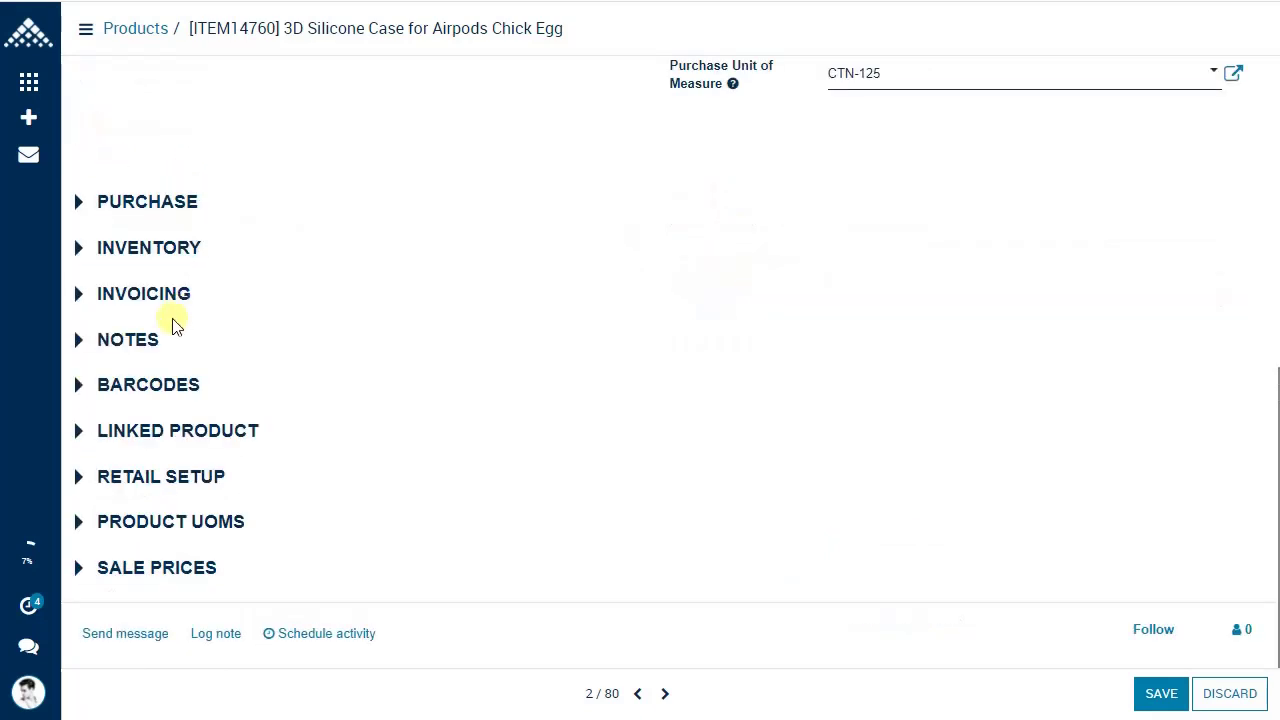
- Examine the internal, customer, vendor, delivery, reception and transfer description fields in the Notes section
left_click(128, 341)
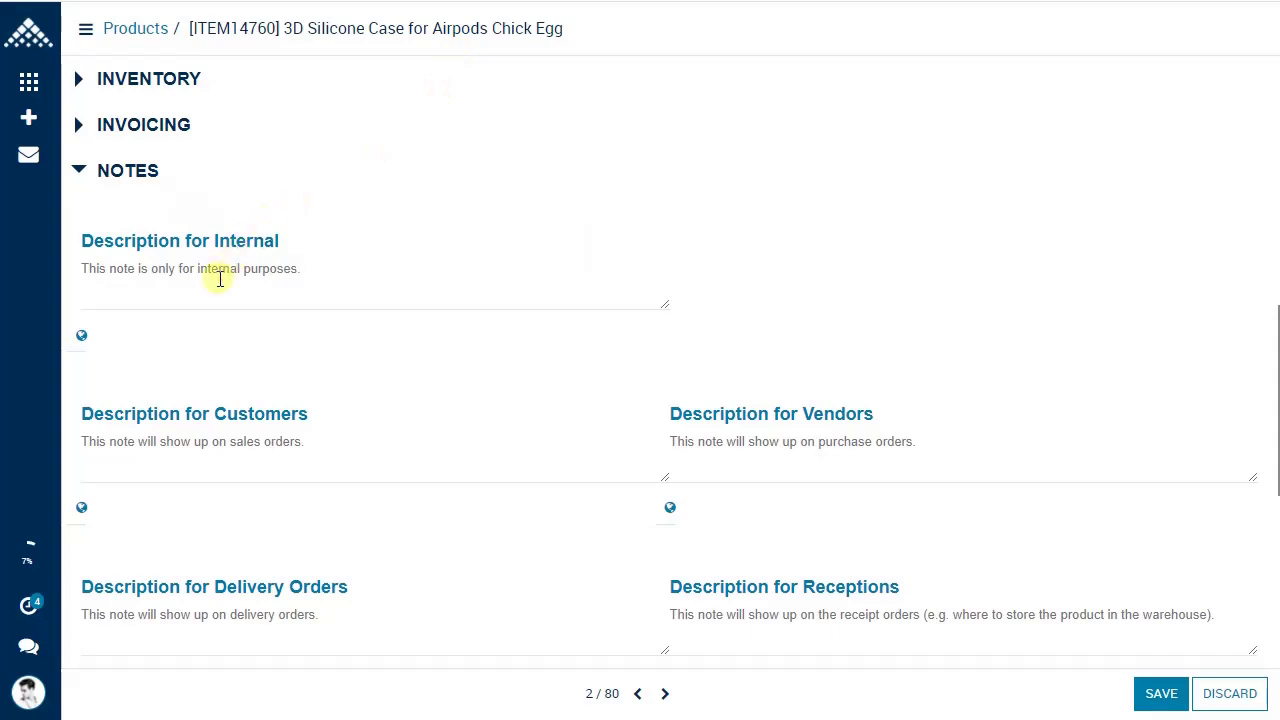
mouse_move(220, 279)
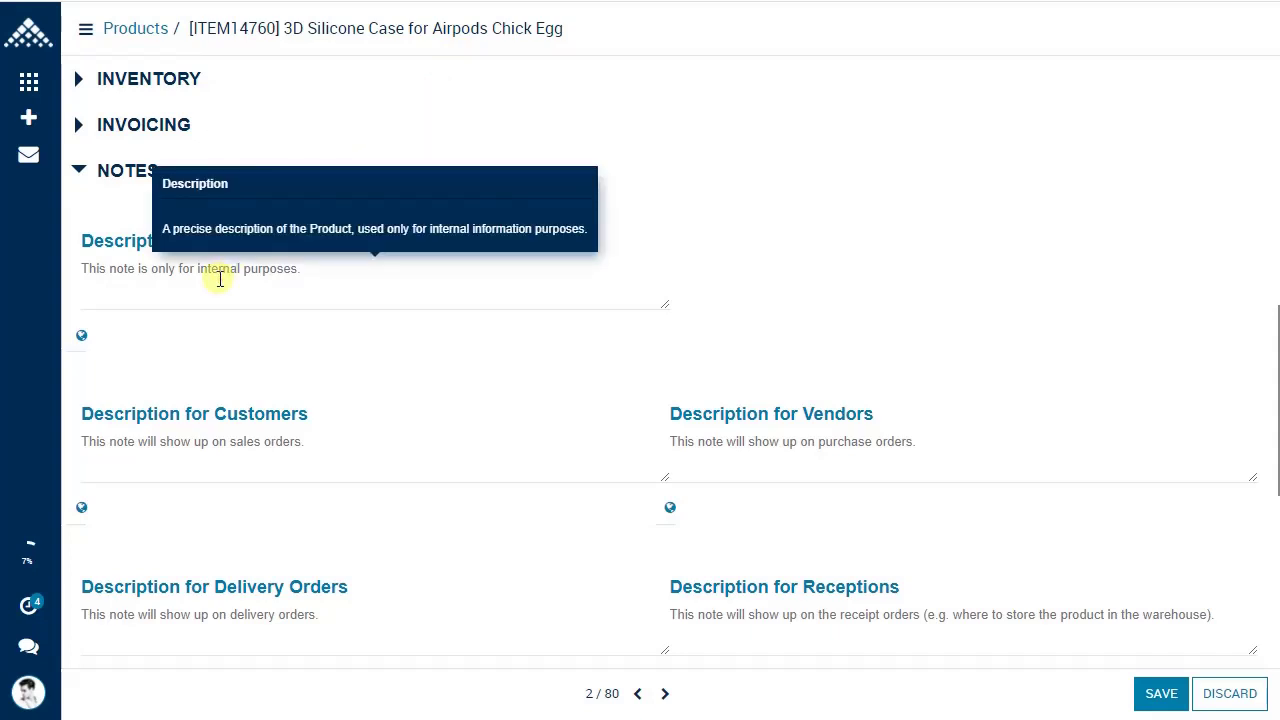
left_click(268, 271)
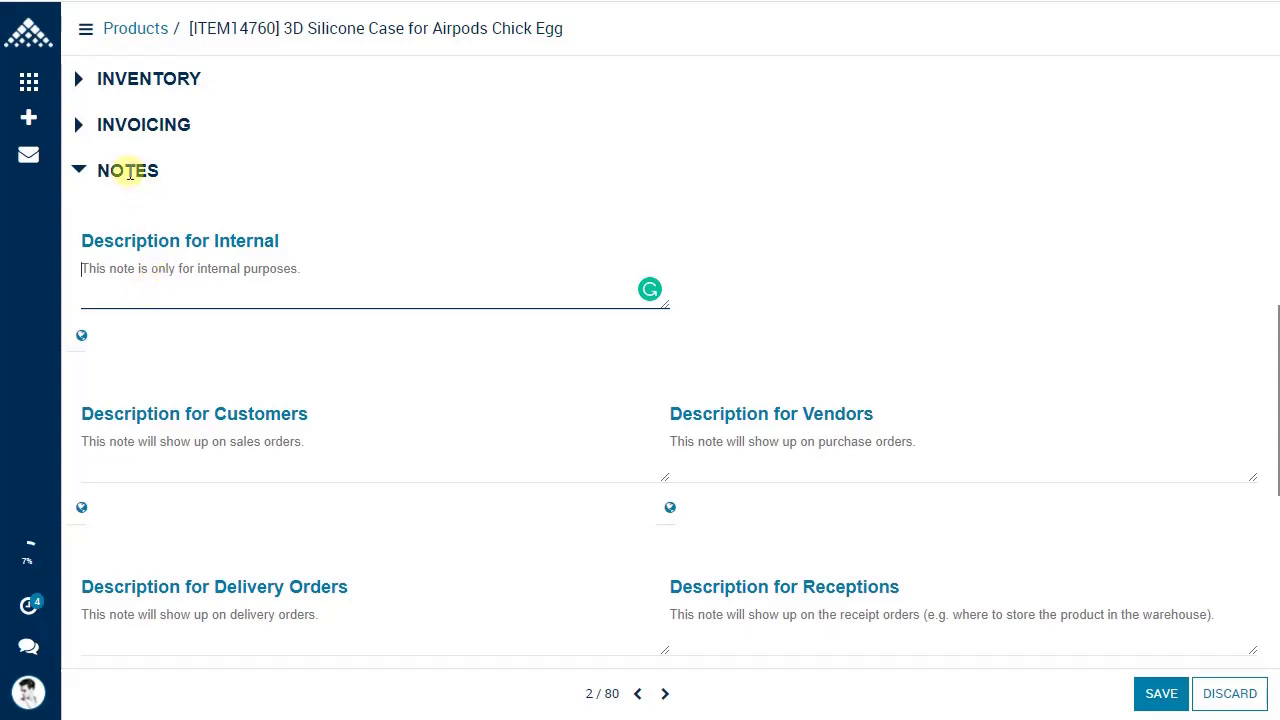
scroll(234, 331, "down", 2)
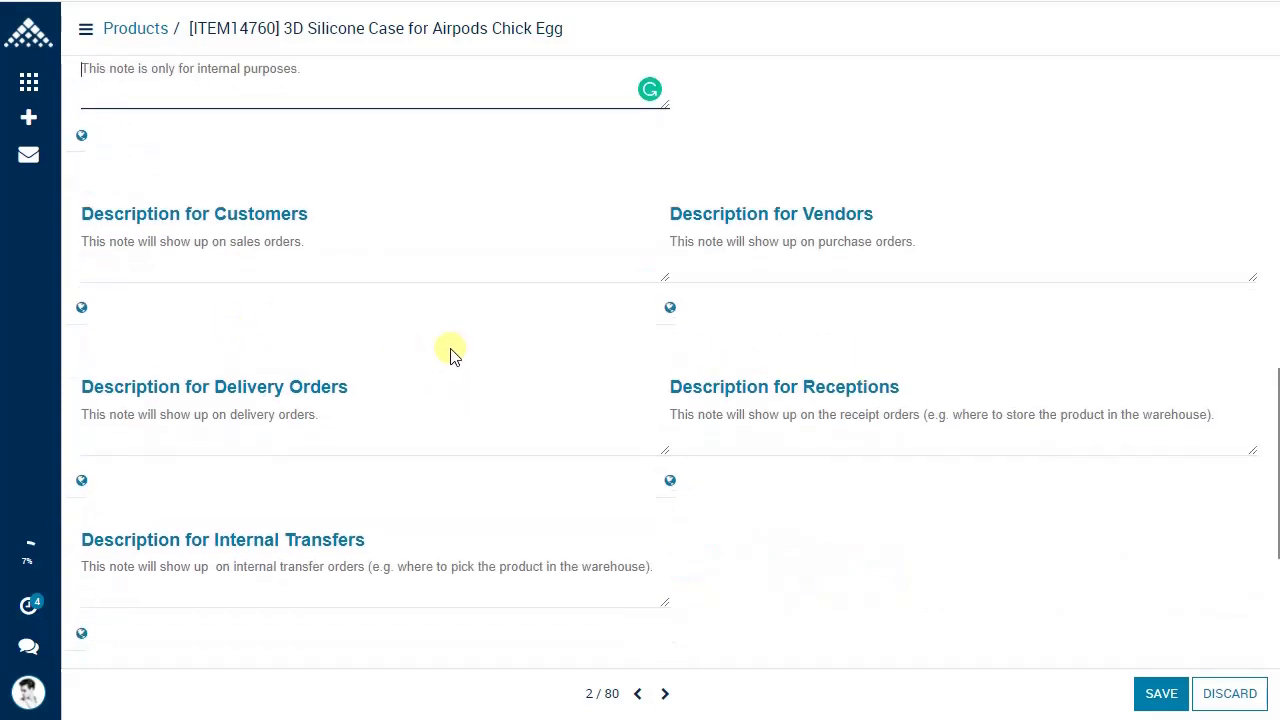
scroll(451, 354, "up", 2)
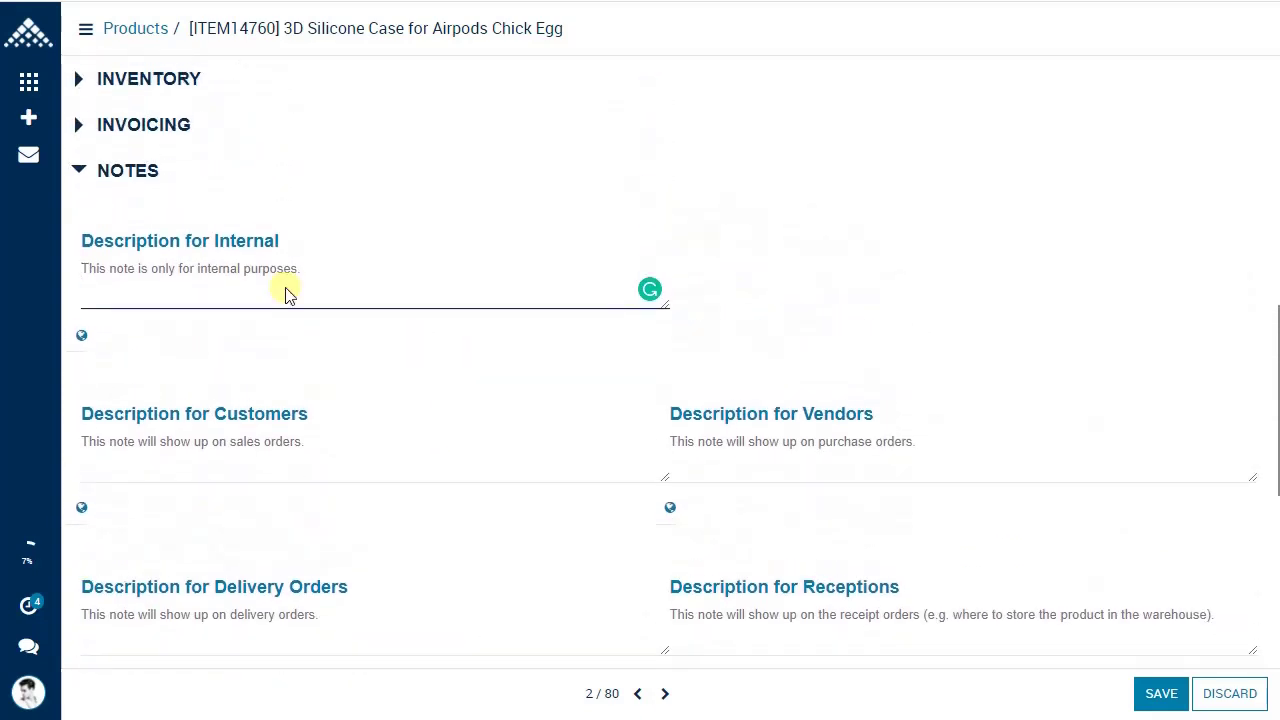
left_click(106, 171)
- Add a line to the product's Barcodes section with barcode 4512245 and the unit of measure Dozen(s)
left_click(170, 385)
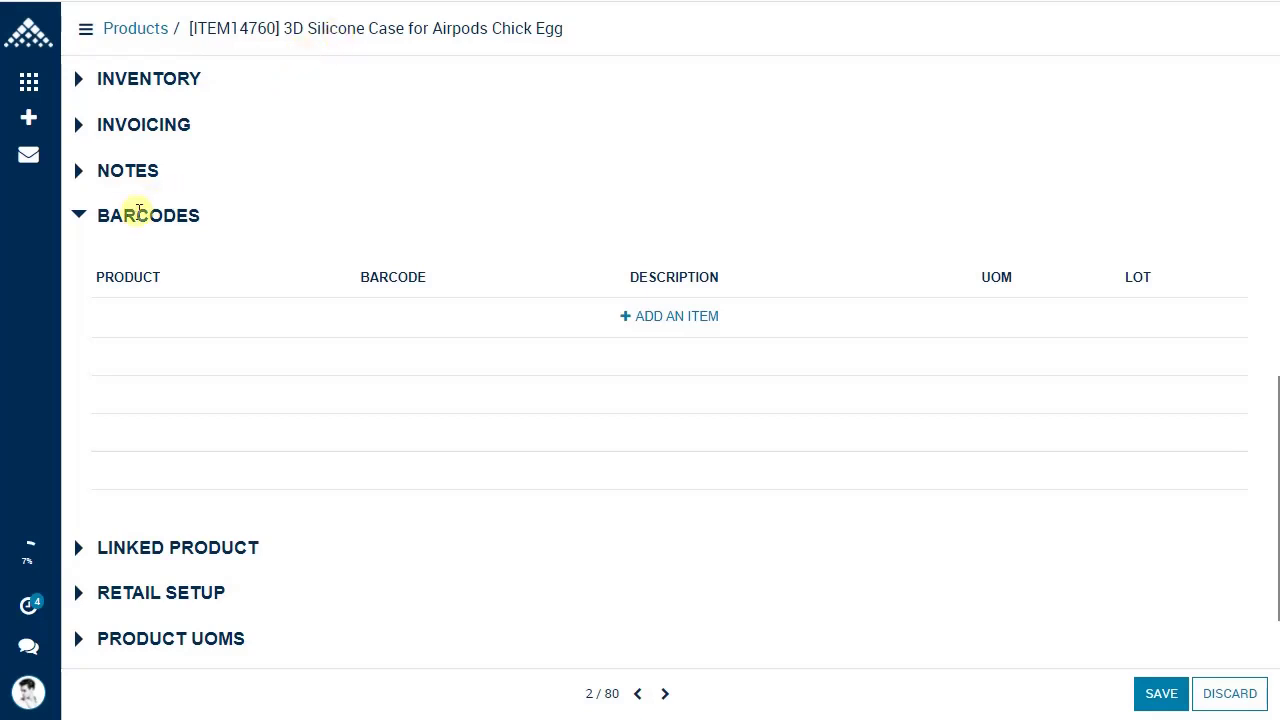
left_click(667, 325)
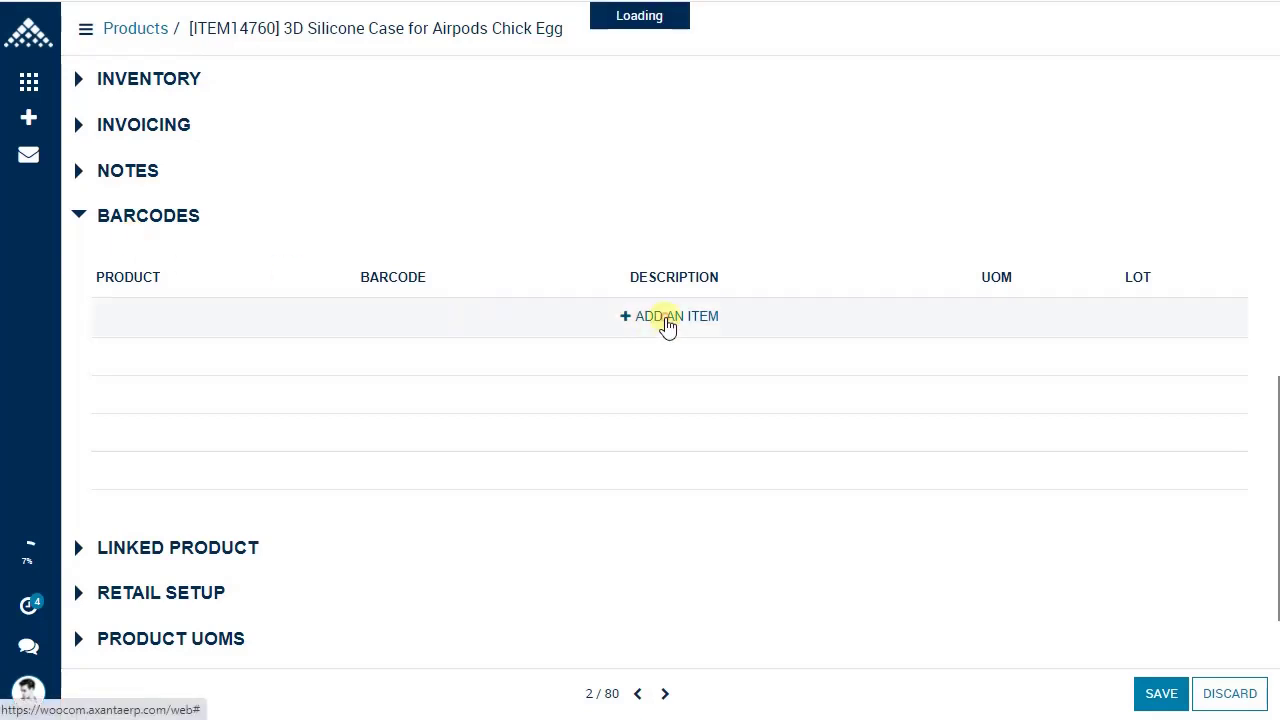
left_click(772, 324)
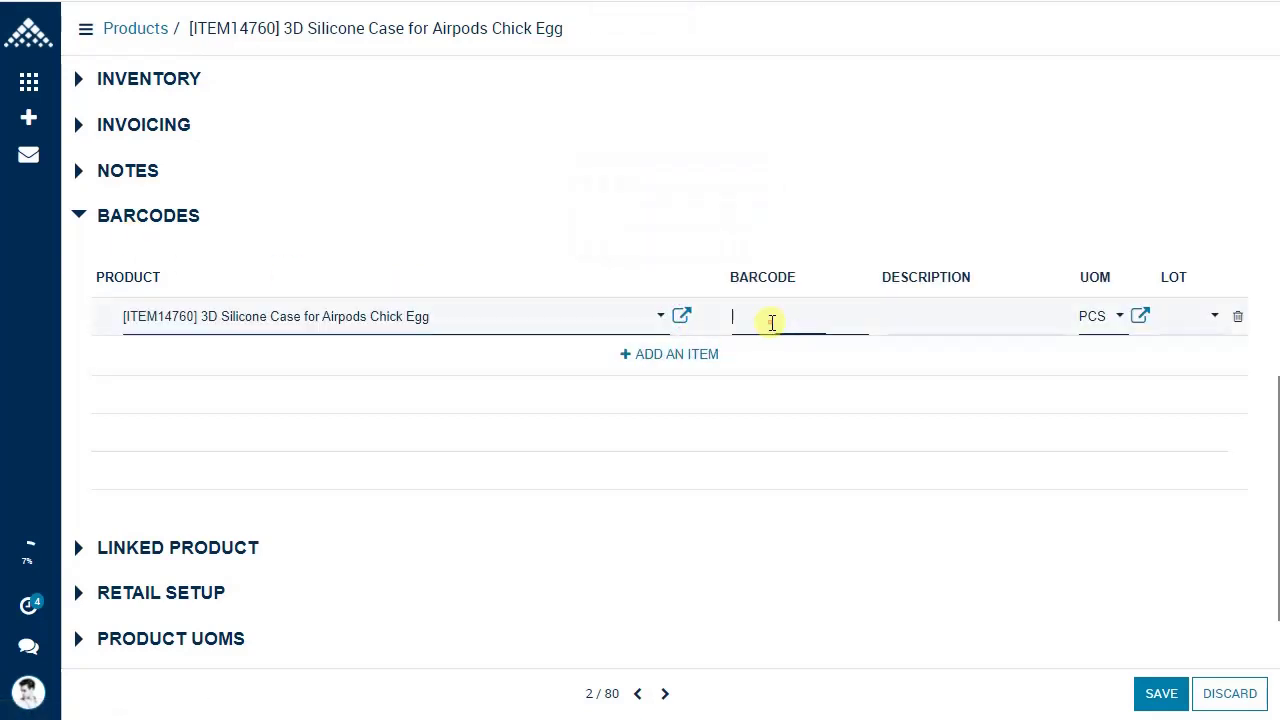
type("4512245")
left_click(950, 317)
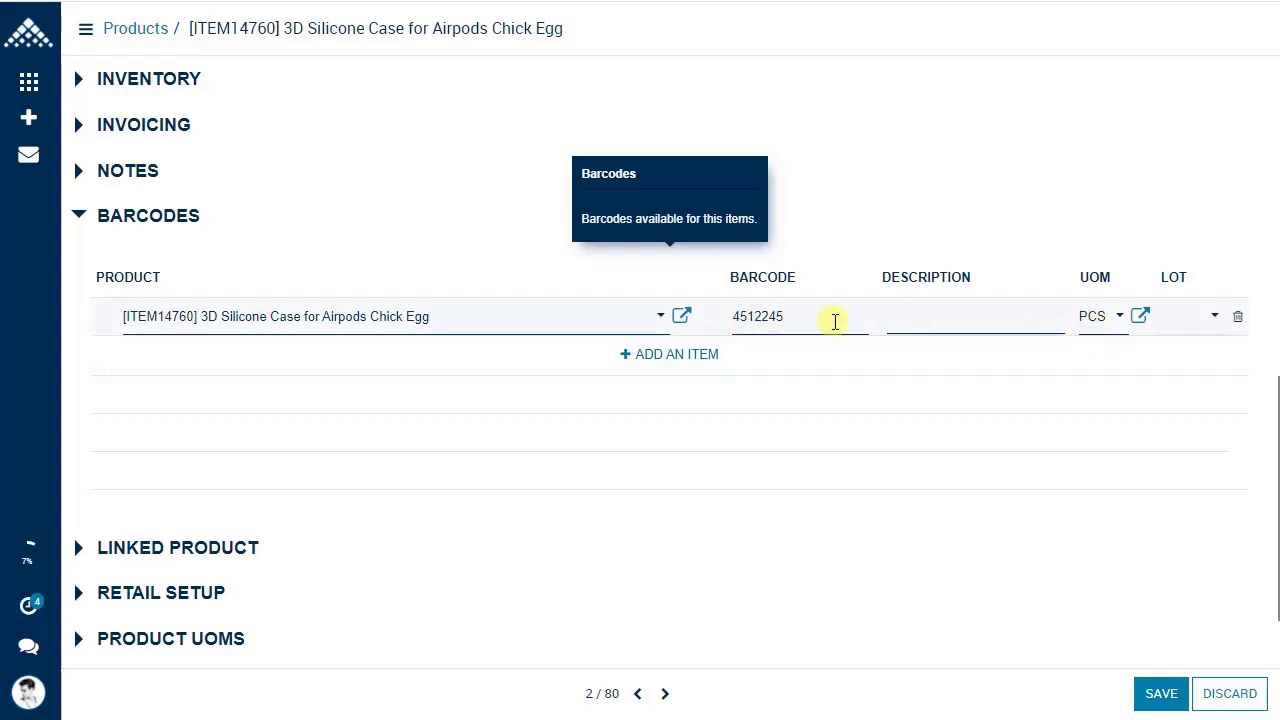
left_click(1096, 318)
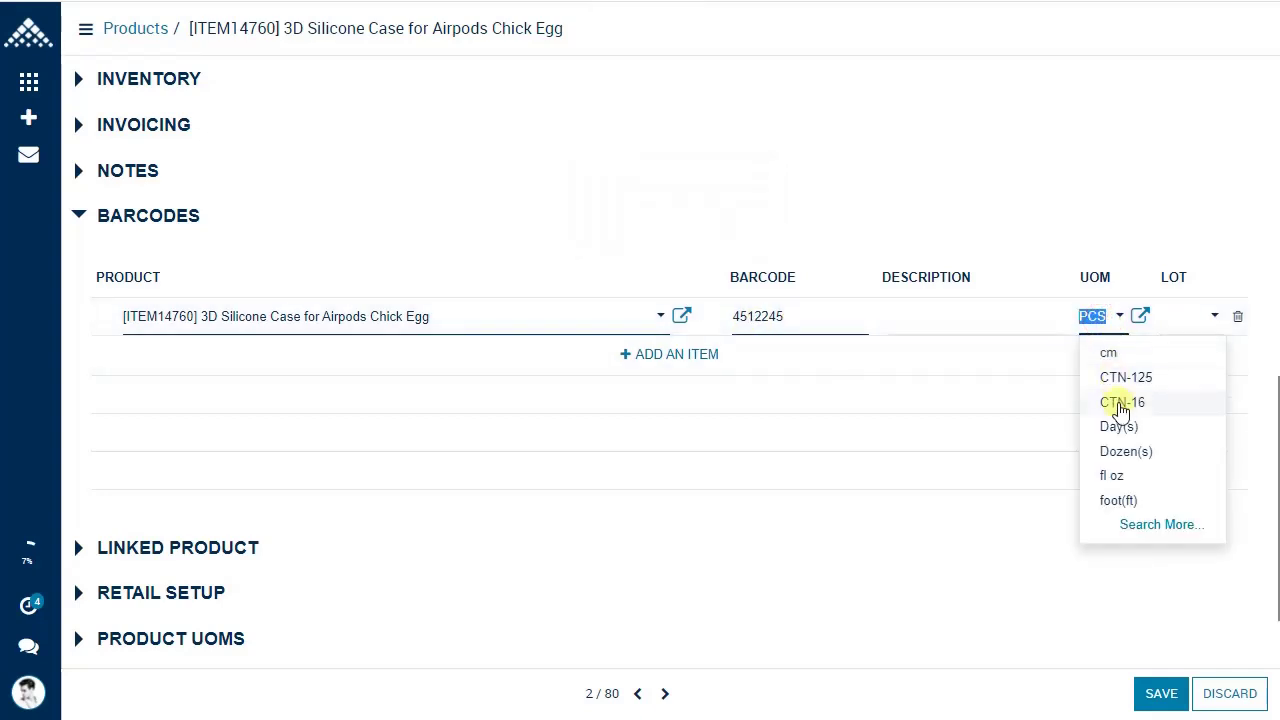
left_click(1134, 450)
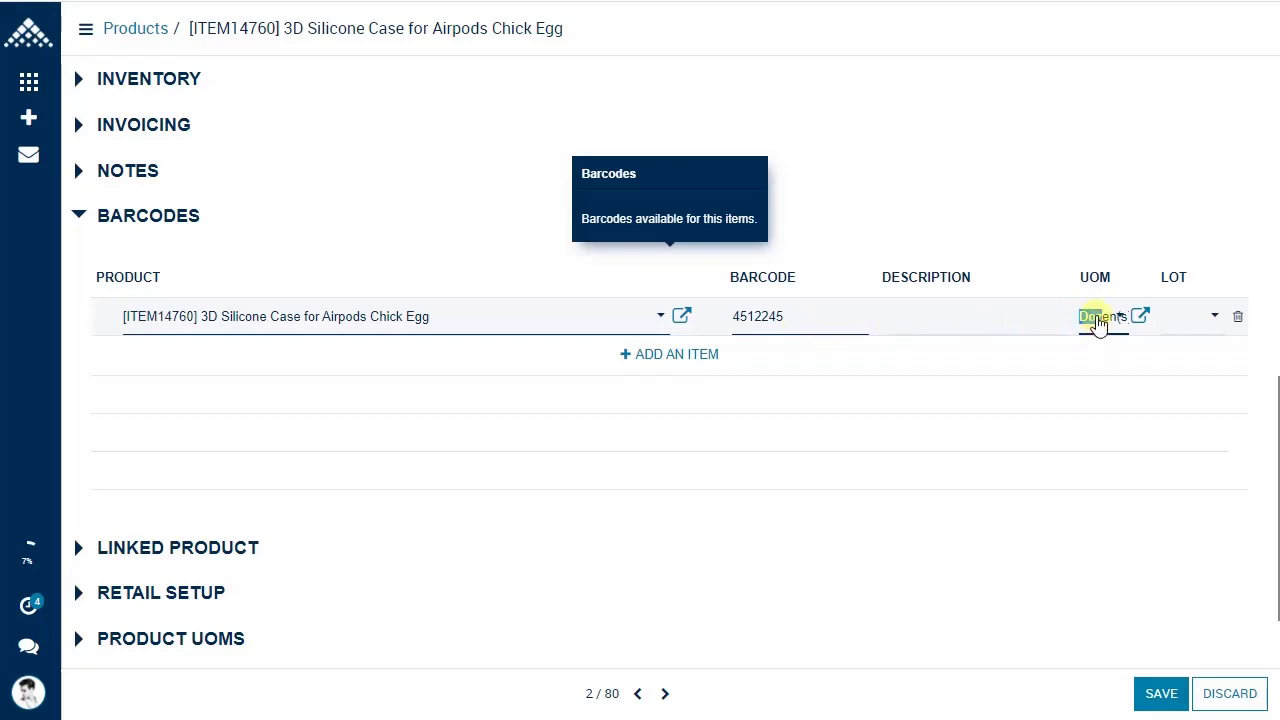
left_click(1096, 320)
- Add a second barcode line with 2485455, delete the barcode lines, and collapse the Barcodes section
left_click(688, 355)
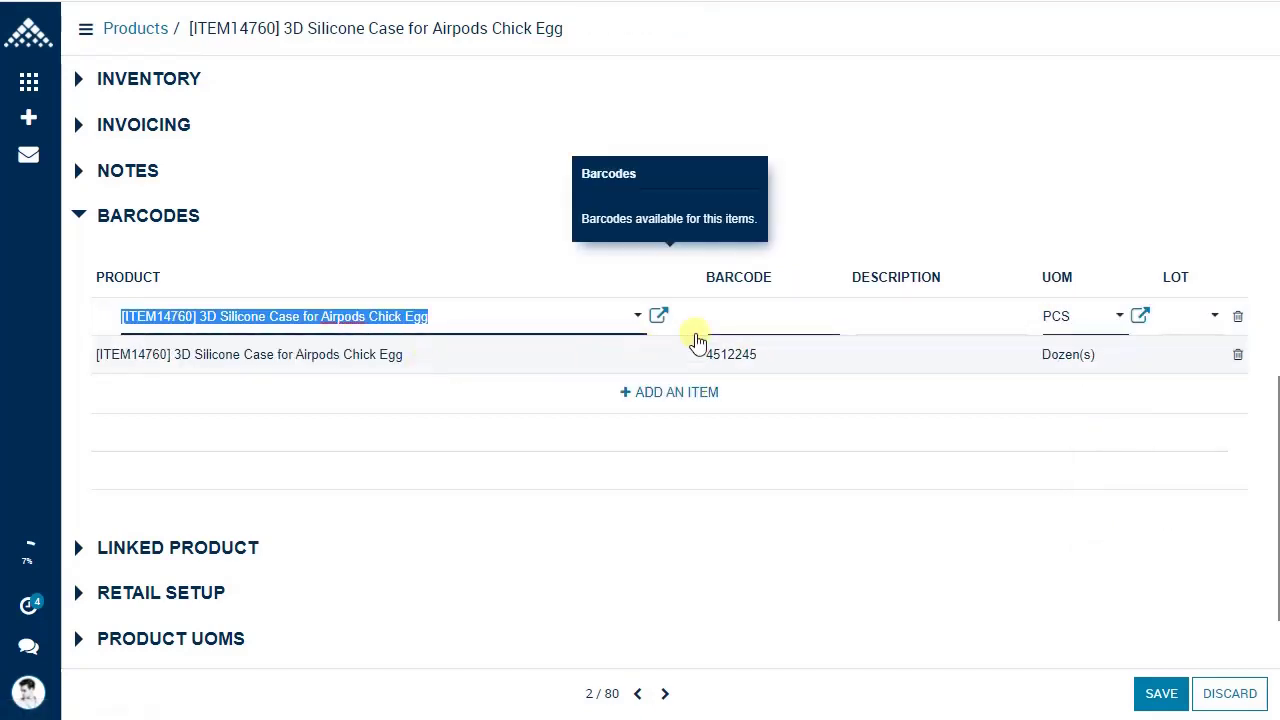
left_click(735, 318)
type("2485455")
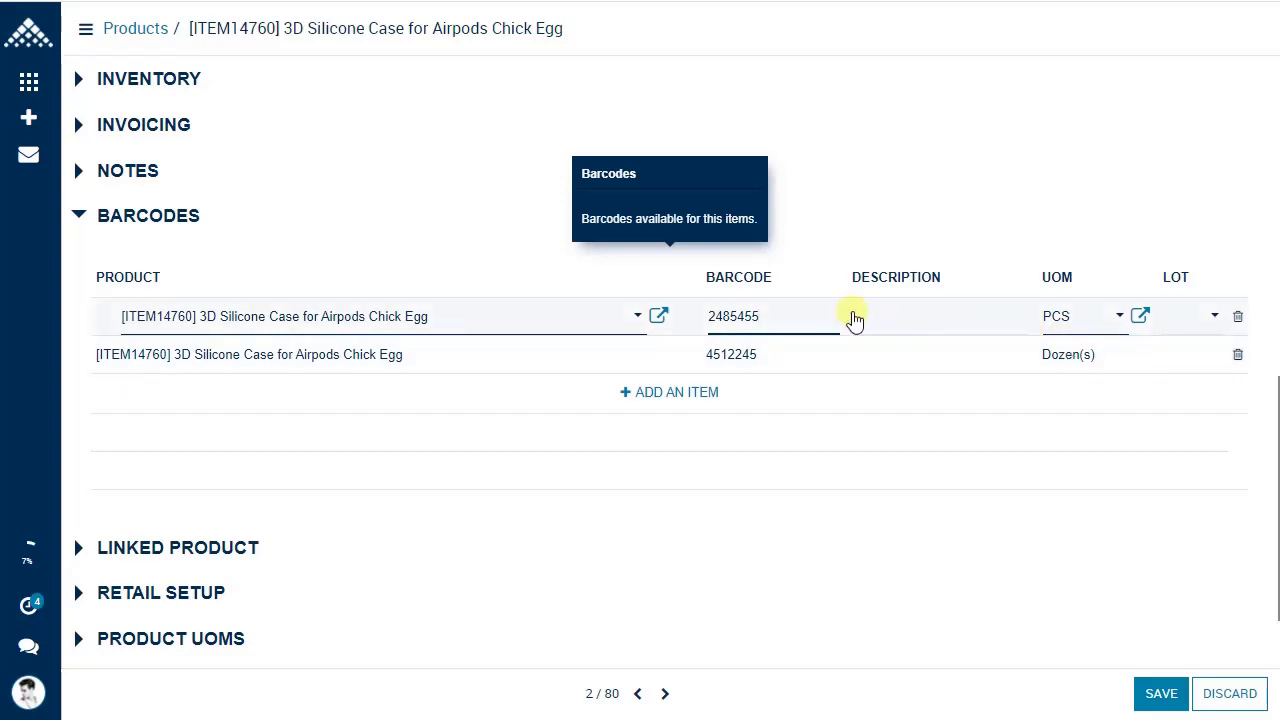
left_click(1237, 316)
left_click(1237, 316)
left_click(148, 216)
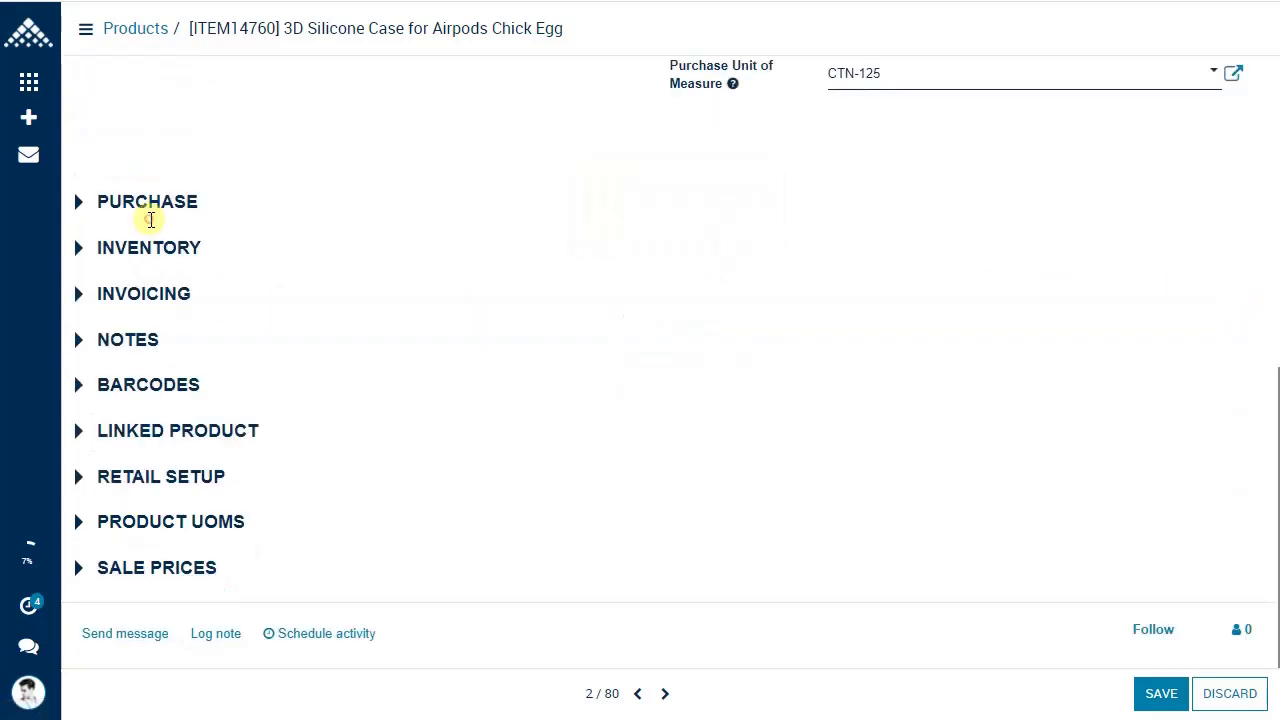
- Review the Linked Product options and the Allow Zero Price and Key in price settings under Retail Setup
left_click(160, 430)
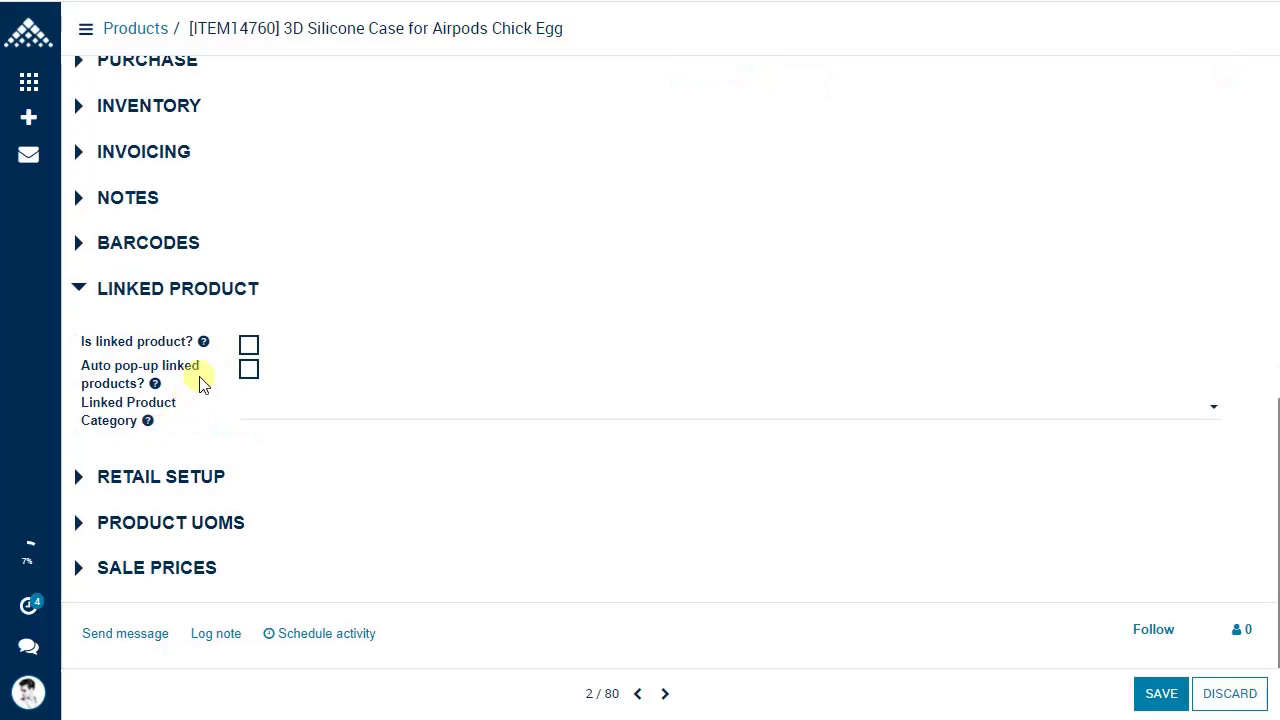
left_click(215, 290)
left_click(177, 478)
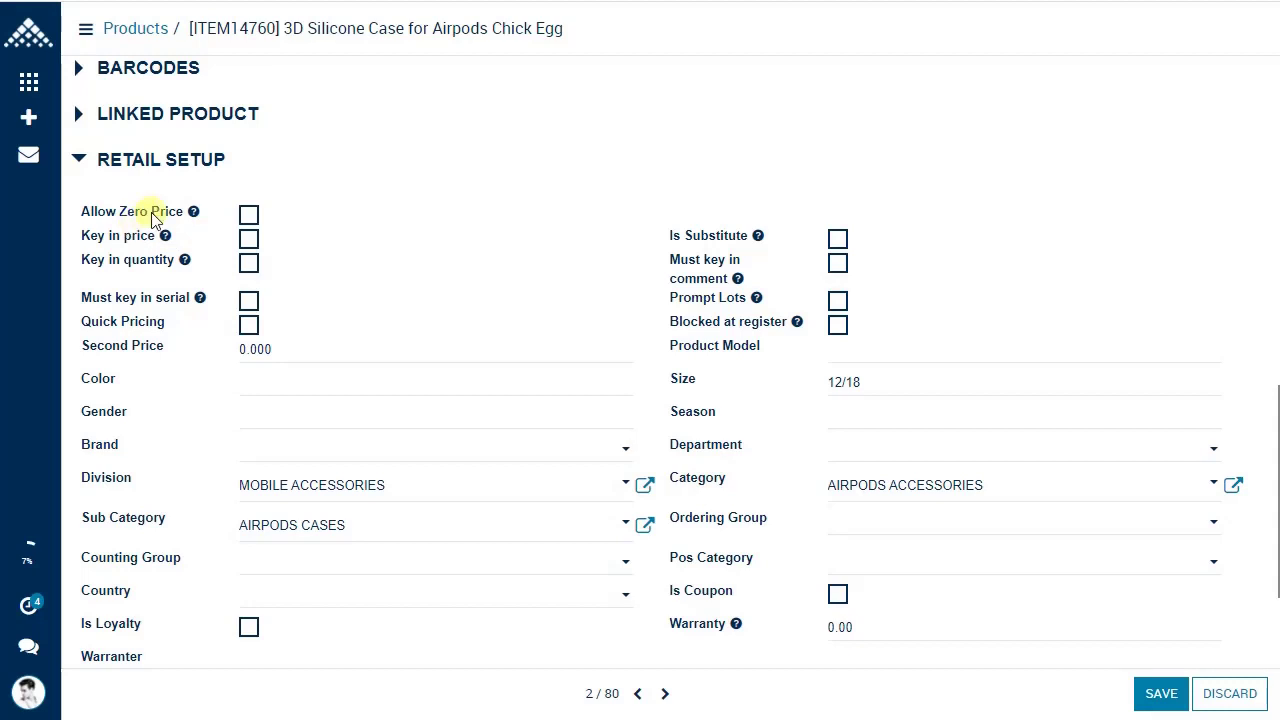
mouse_move(155, 220)
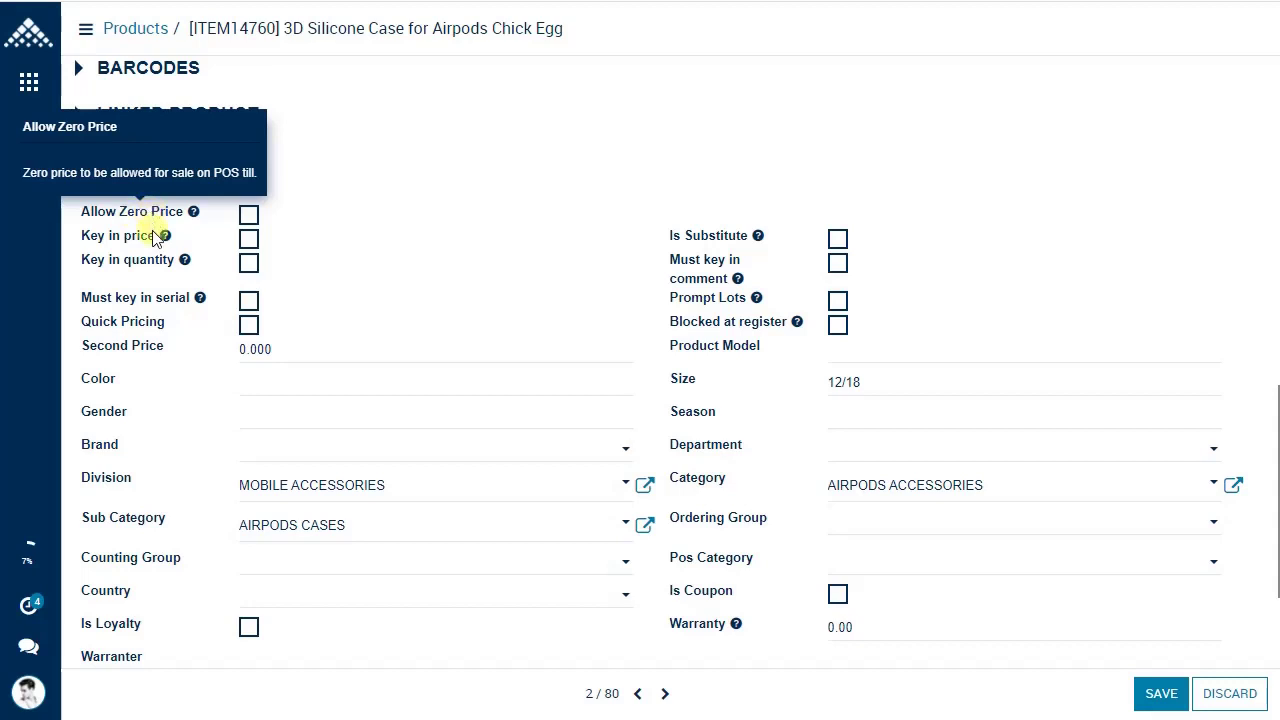
mouse_move(147, 245)
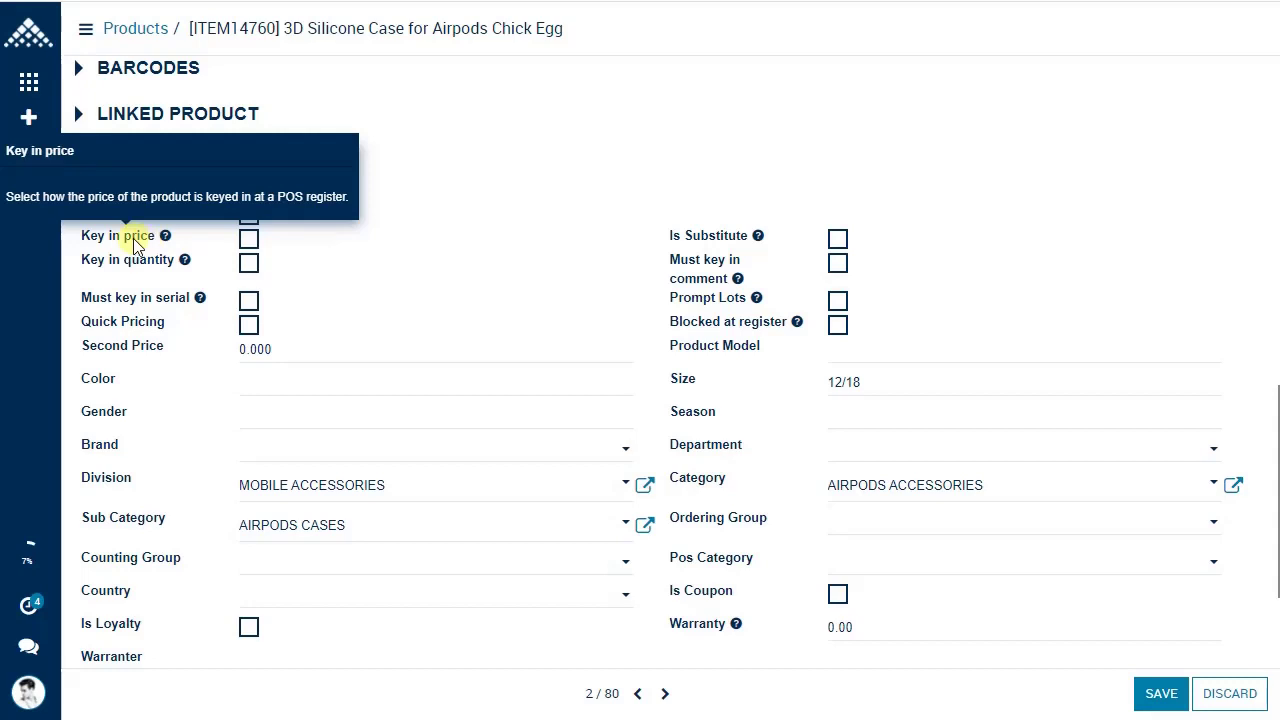
left_click(137, 245)
left_click(137, 245)
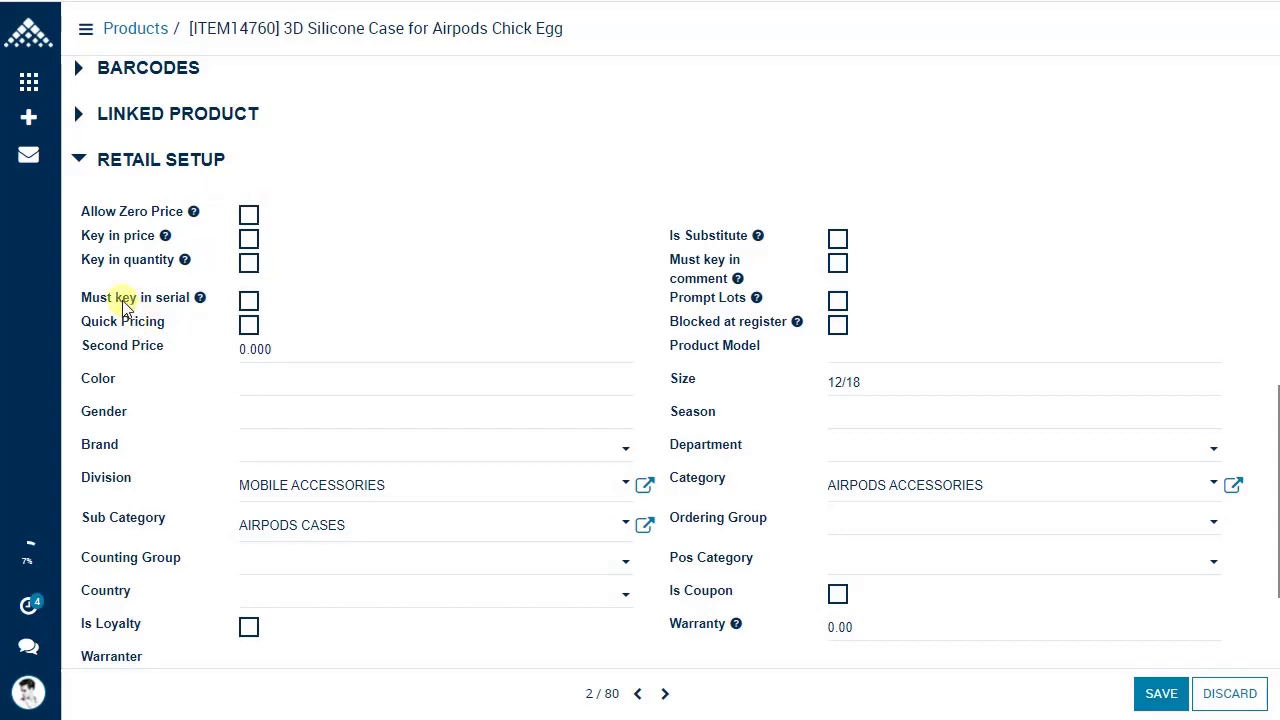
- Examine the Must key in serial, Is Substitute, Must key in comment, Prompt Lots and Blocked at register options
mouse_move(125, 308)
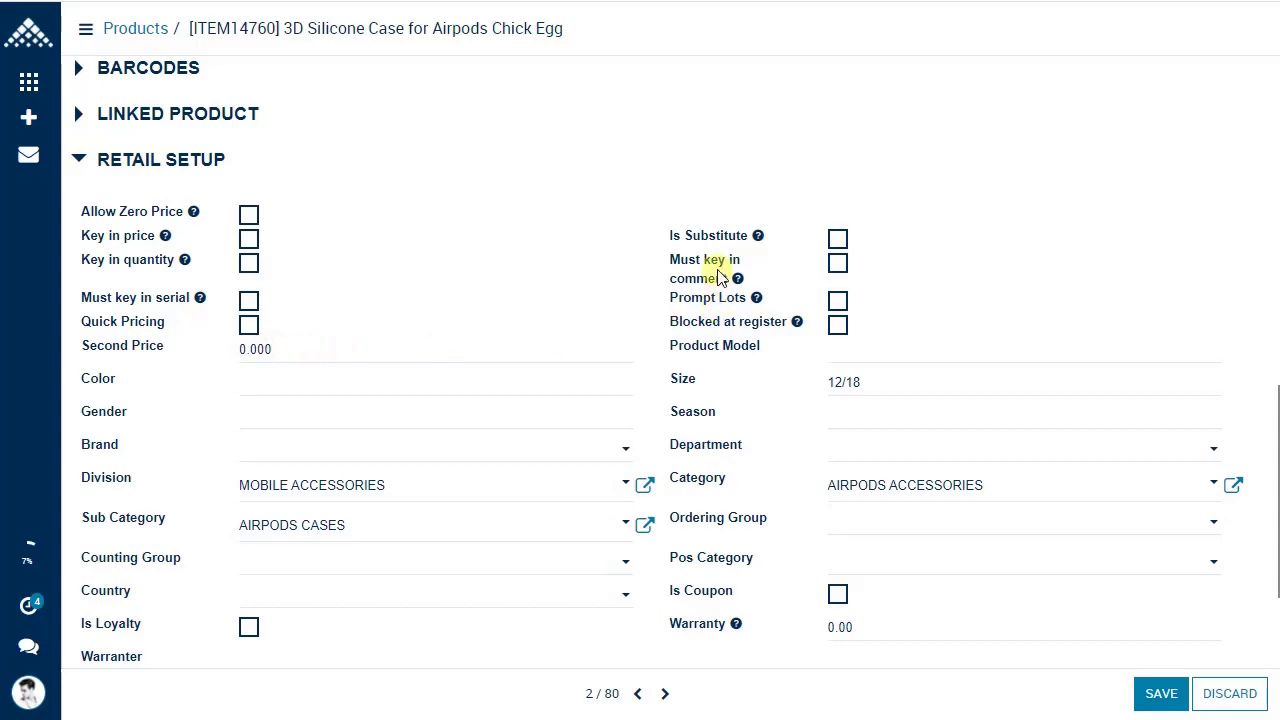
mouse_move(715, 248)
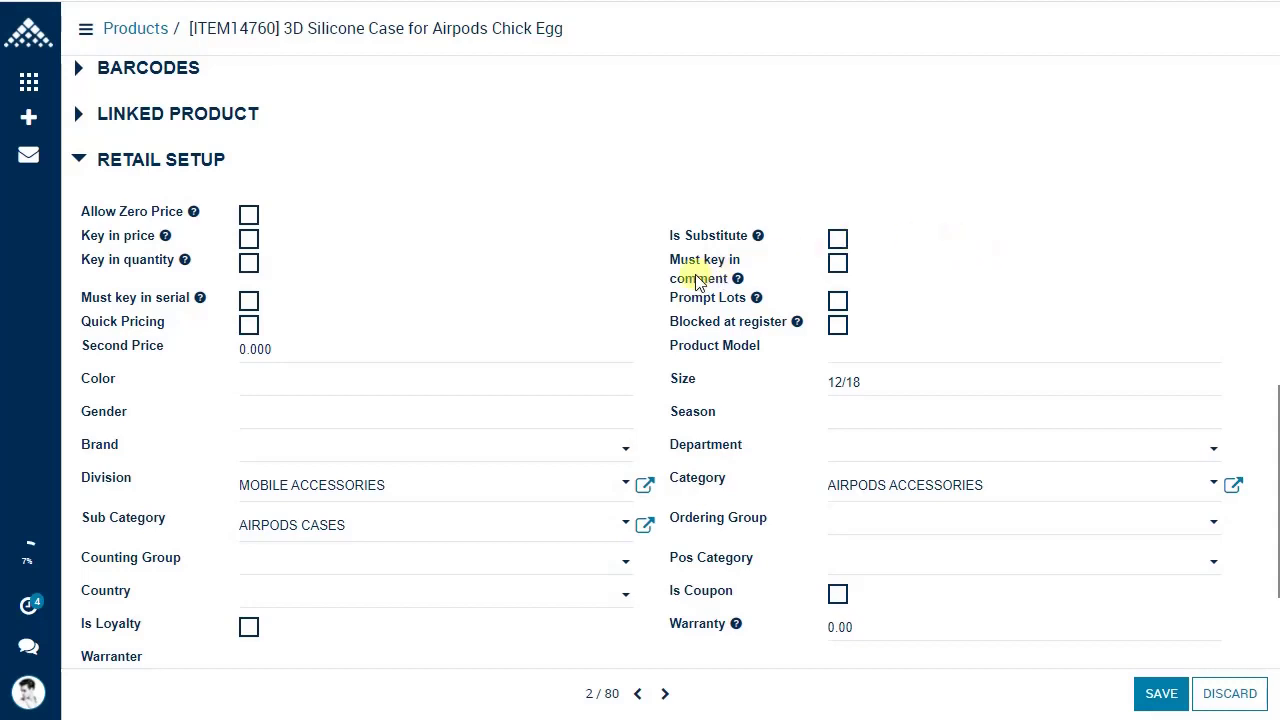
mouse_move(697, 280)
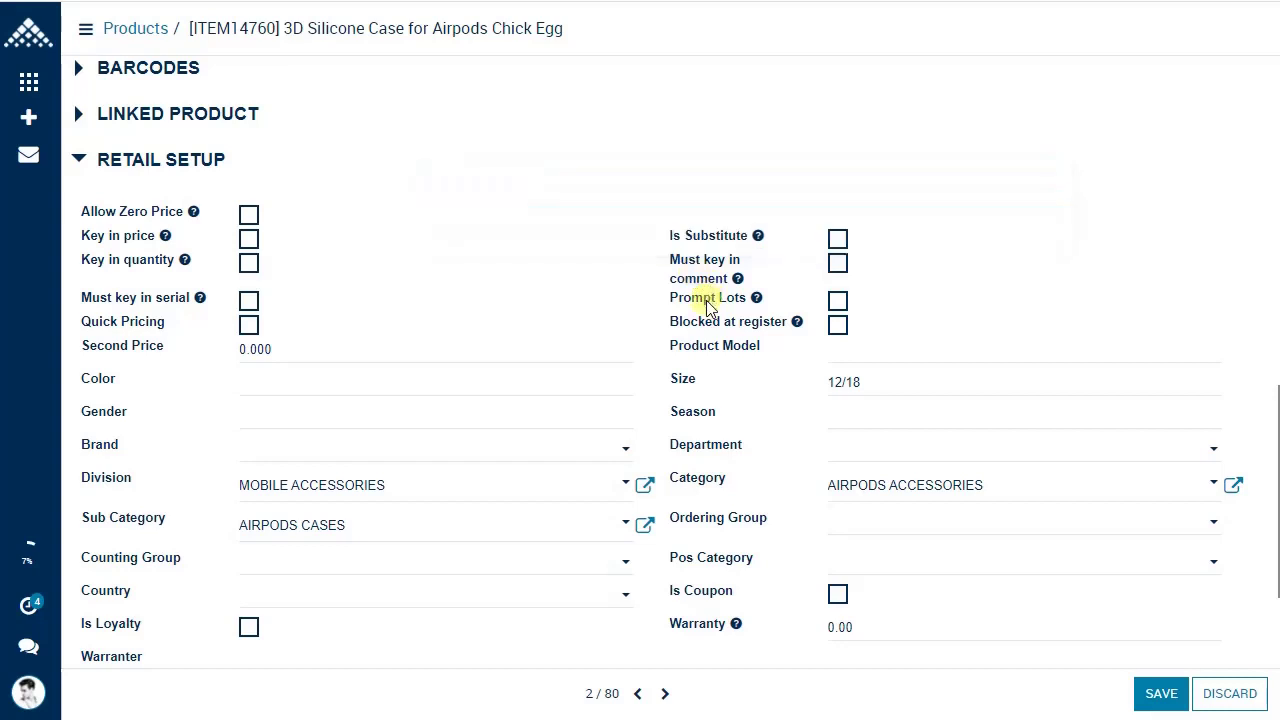
mouse_move(707, 308)
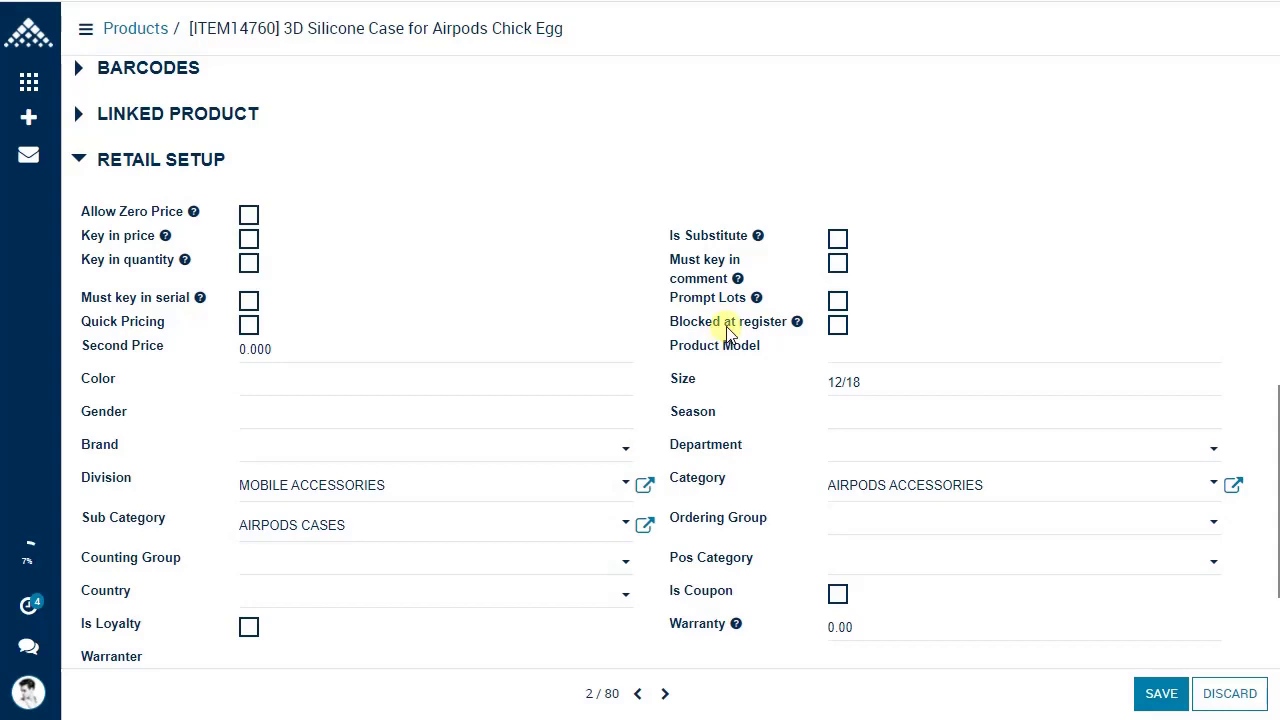
mouse_move(727, 333)
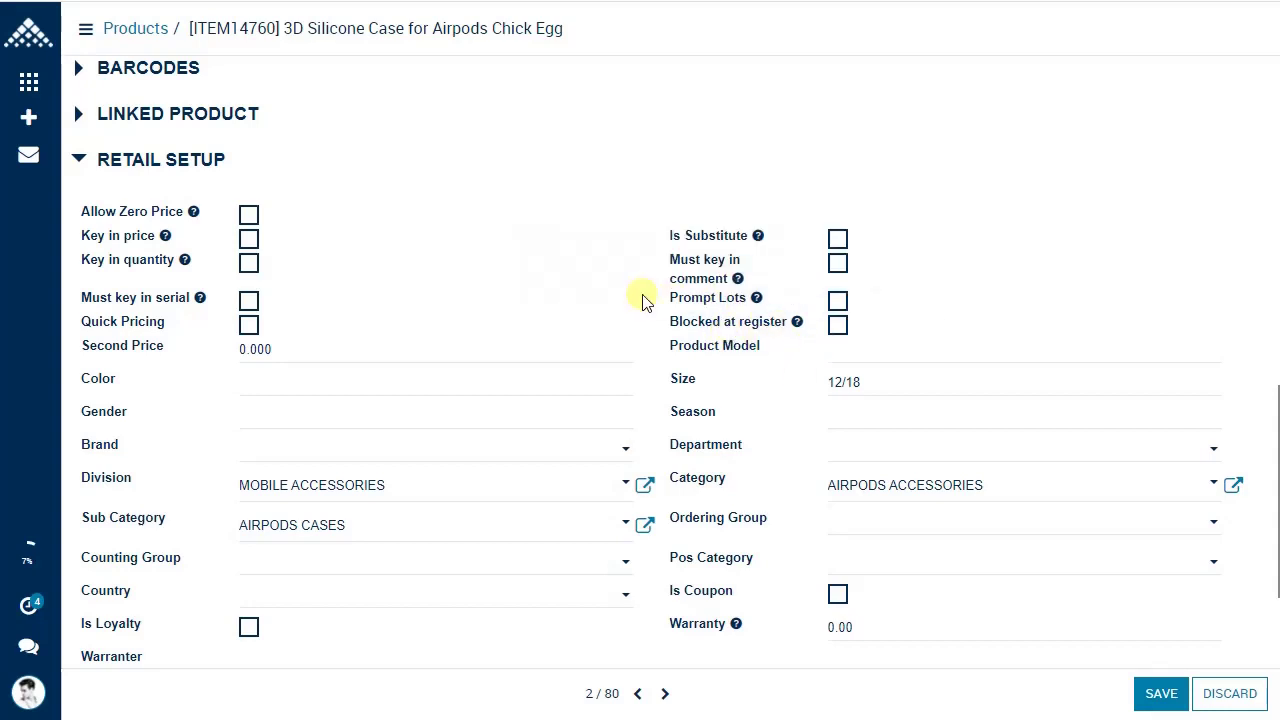
- Check the Product Model, Size, Gender and Season fields and the Brand options in Retail Setup without choosing a brand
left_click(840, 350)
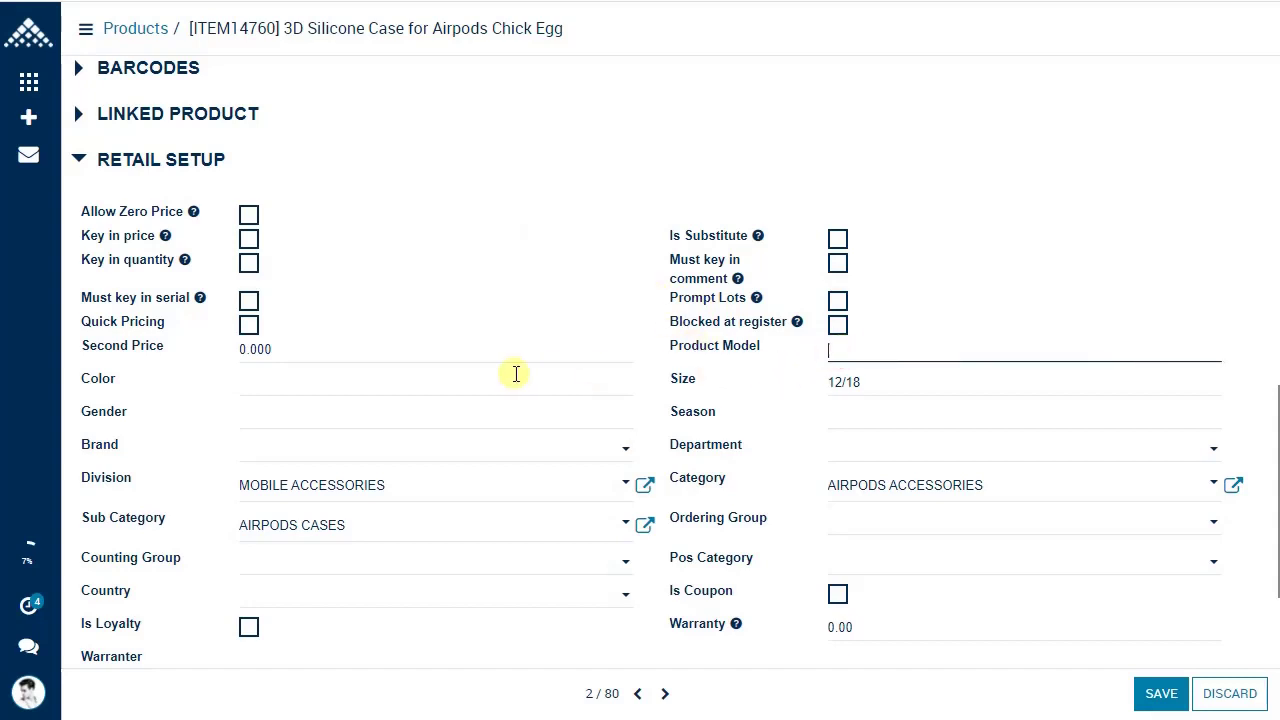
left_click(850, 381)
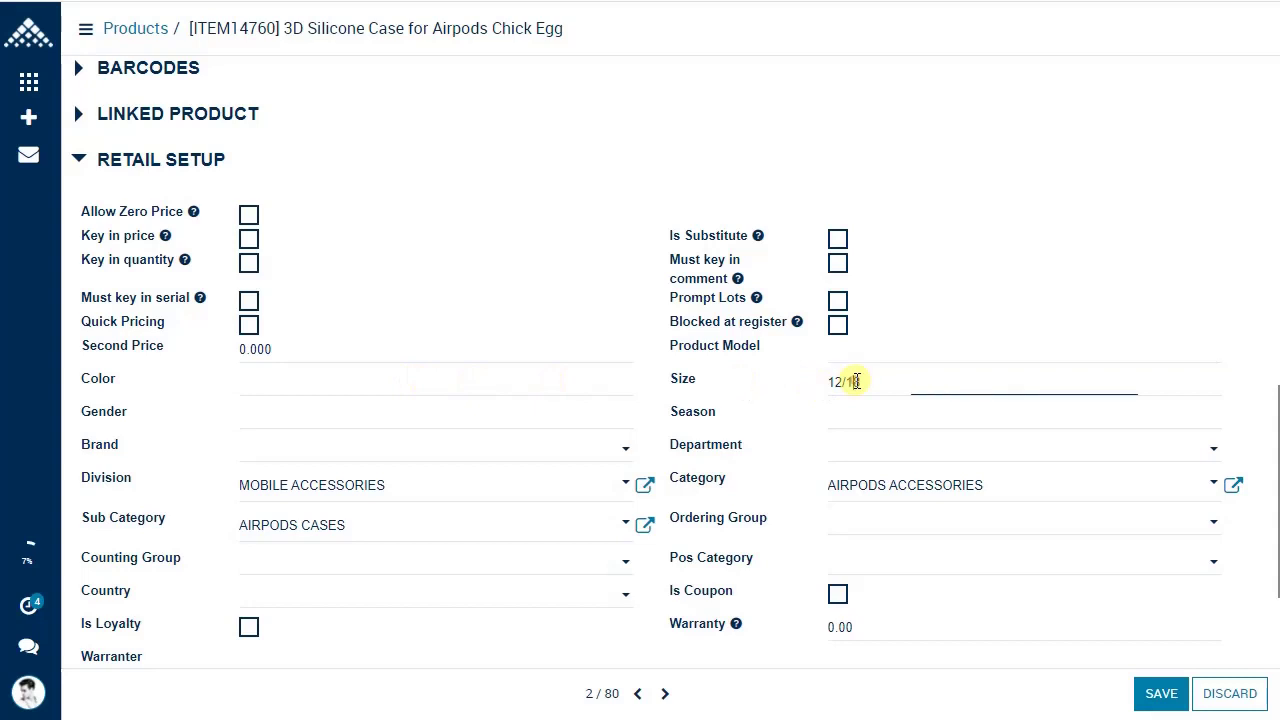
left_click(298, 409)
left_click(835, 416)
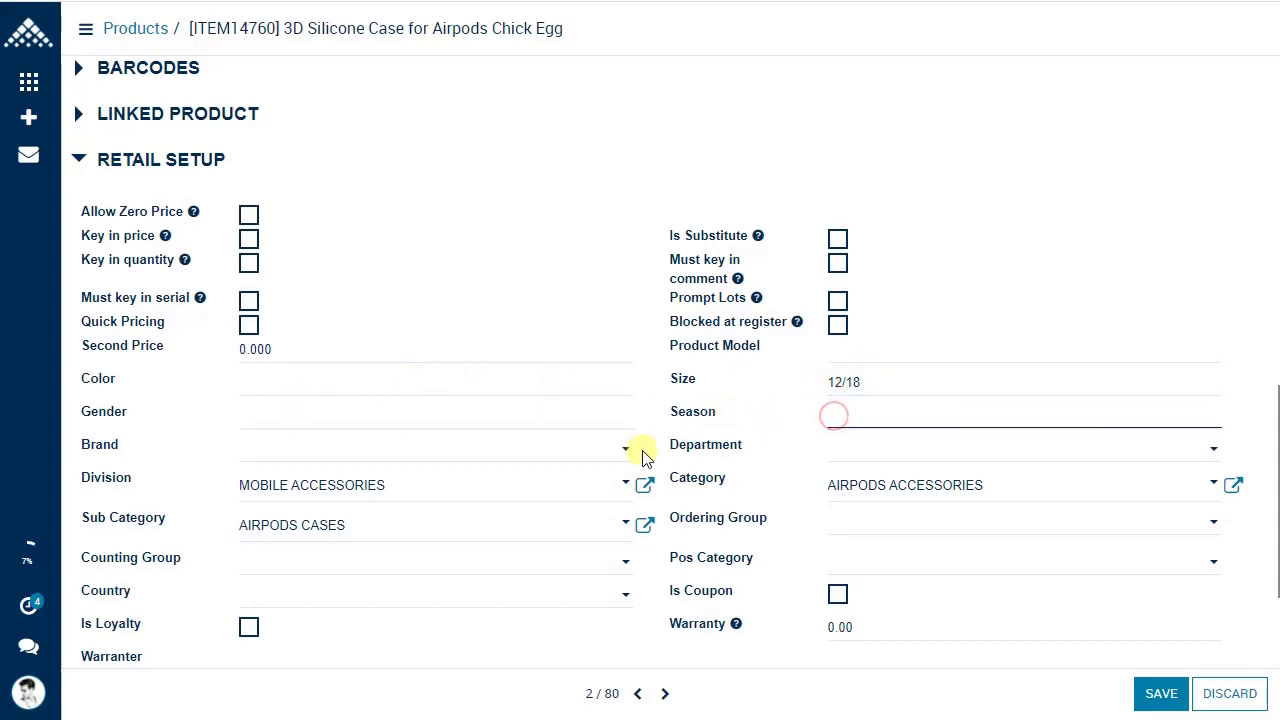
left_click(399, 447)
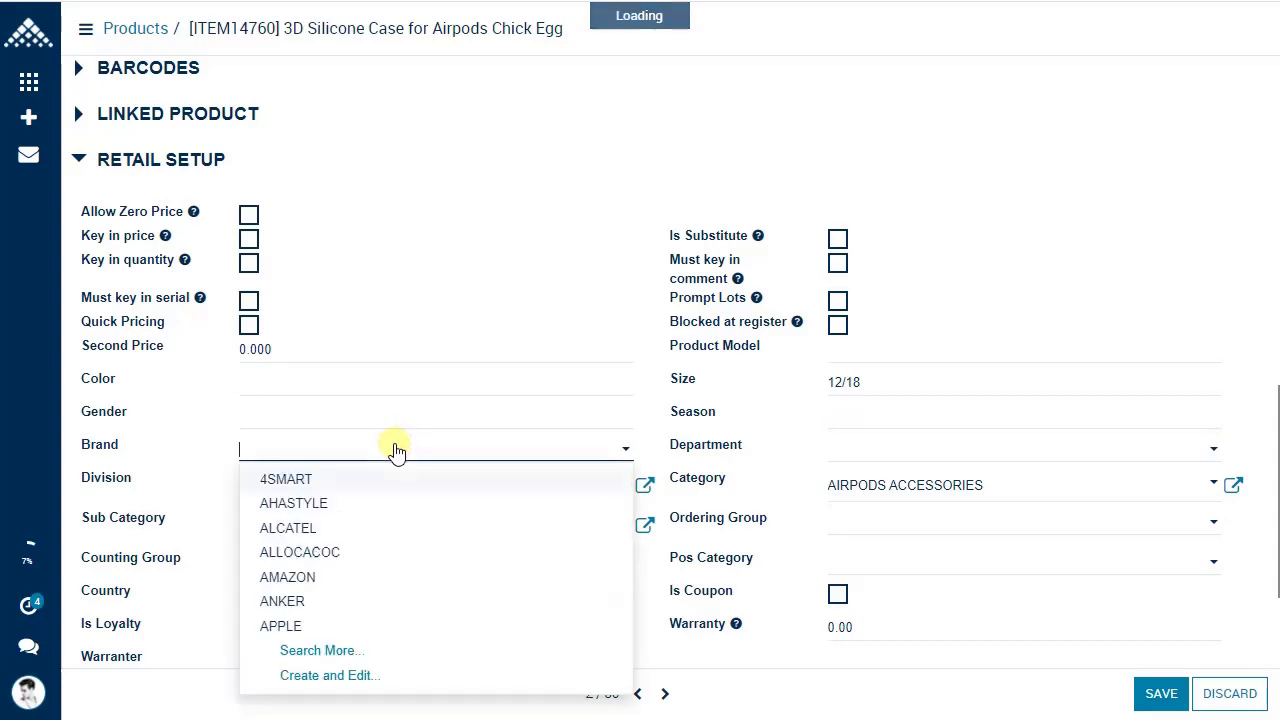
left_click(296, 450)
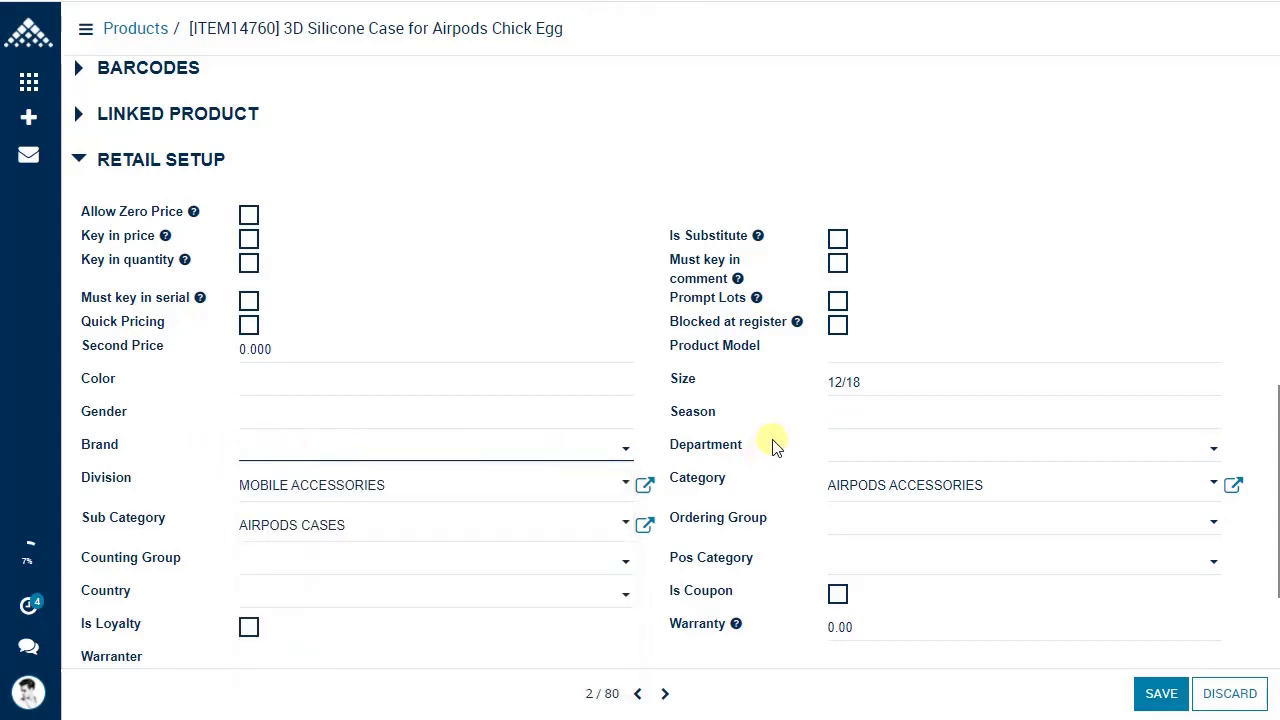
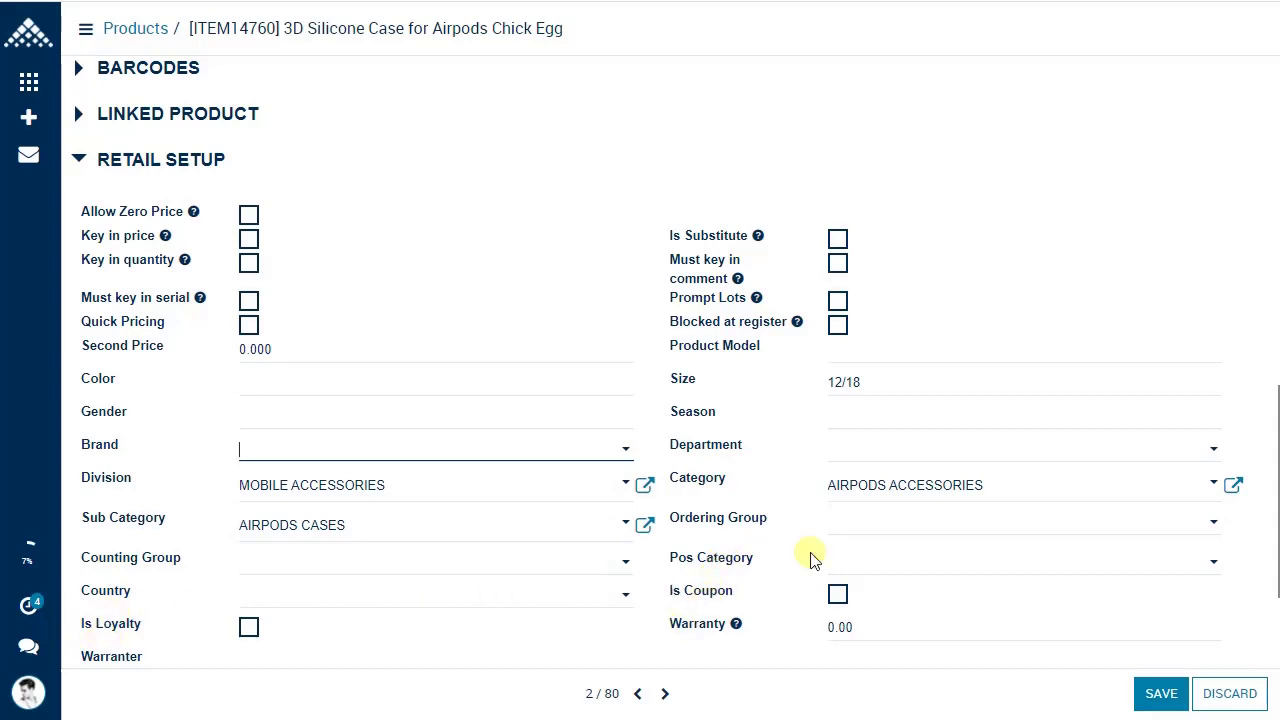
- Turn Is Coupon on and back off, and check the Is Loyalty option
left_click(714, 600)
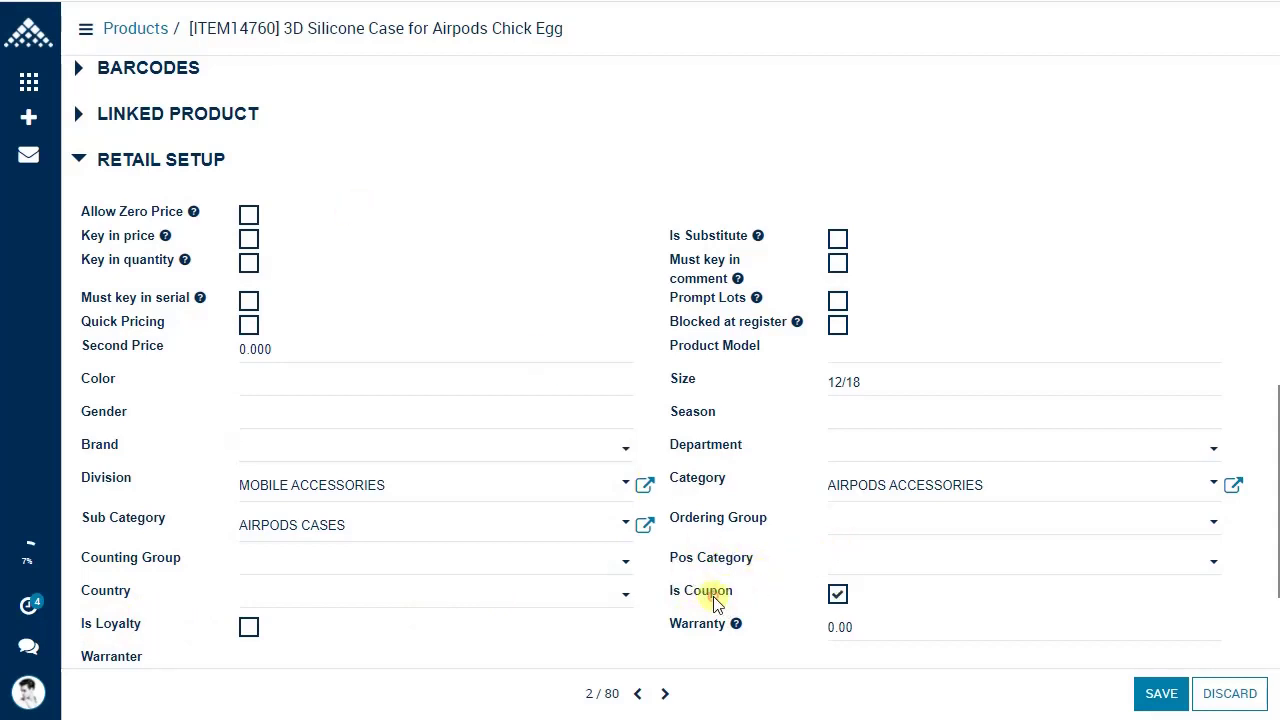
left_click(715, 600)
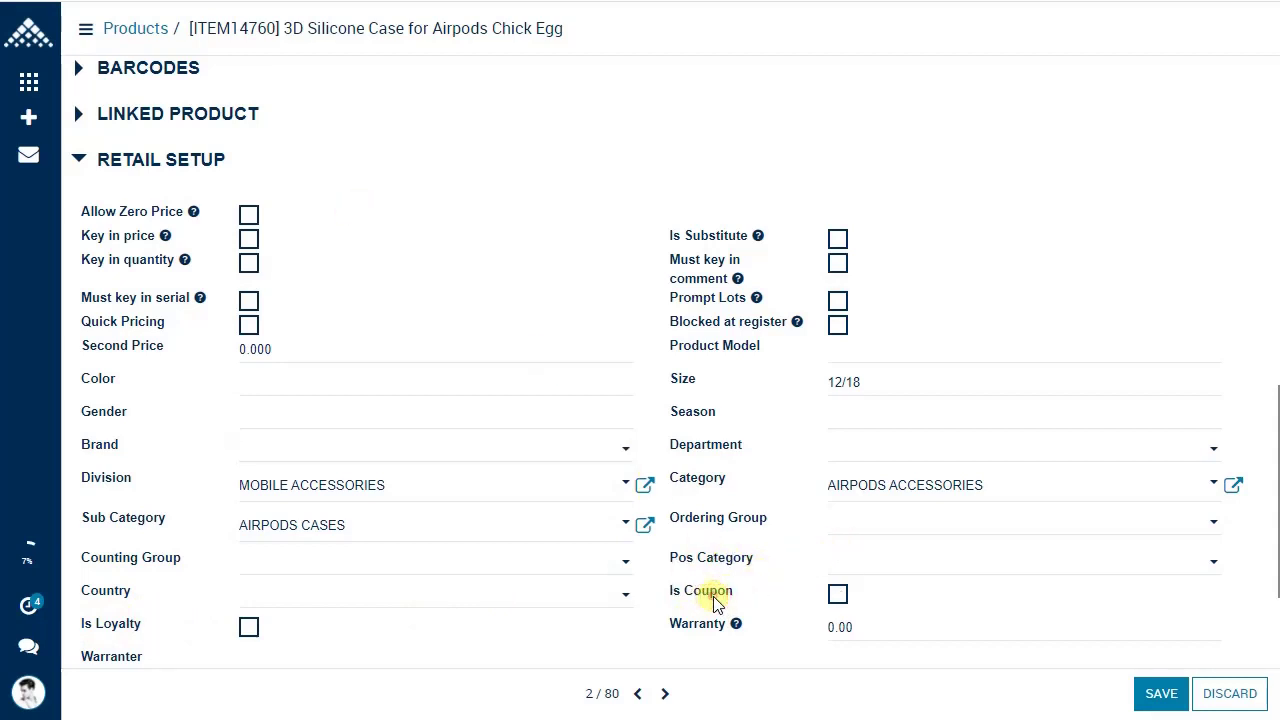
left_click(125, 632)
- Set the product's Warranty to 12, leave the Warranter field empty, and collapse the Retail Setup section
scroll(229, 580, "down", 2)
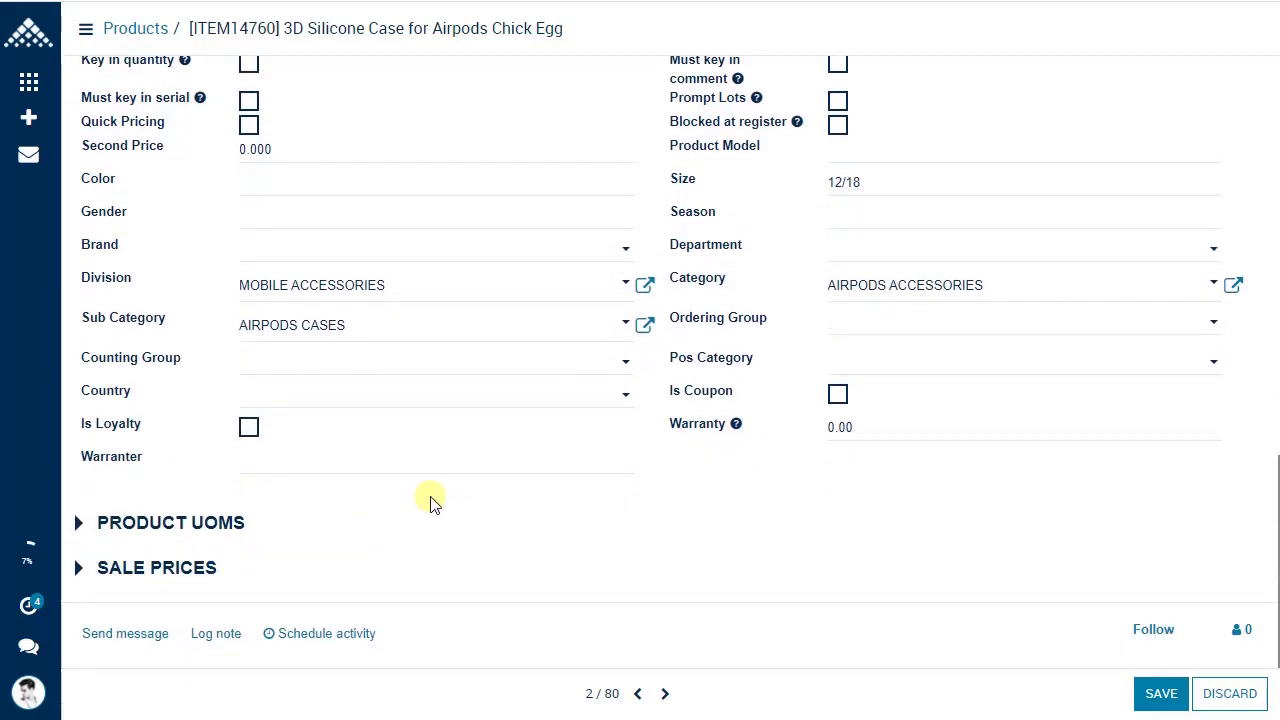
left_click(856, 428)
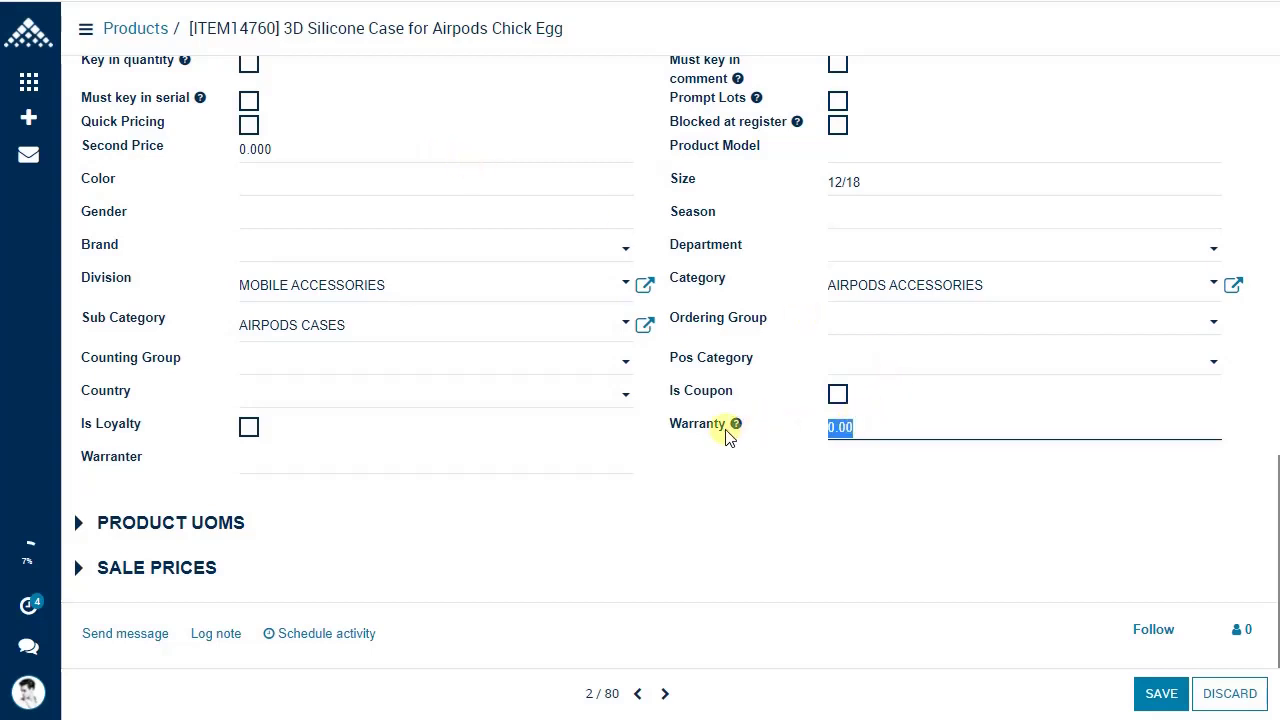
mouse_move(727, 432)
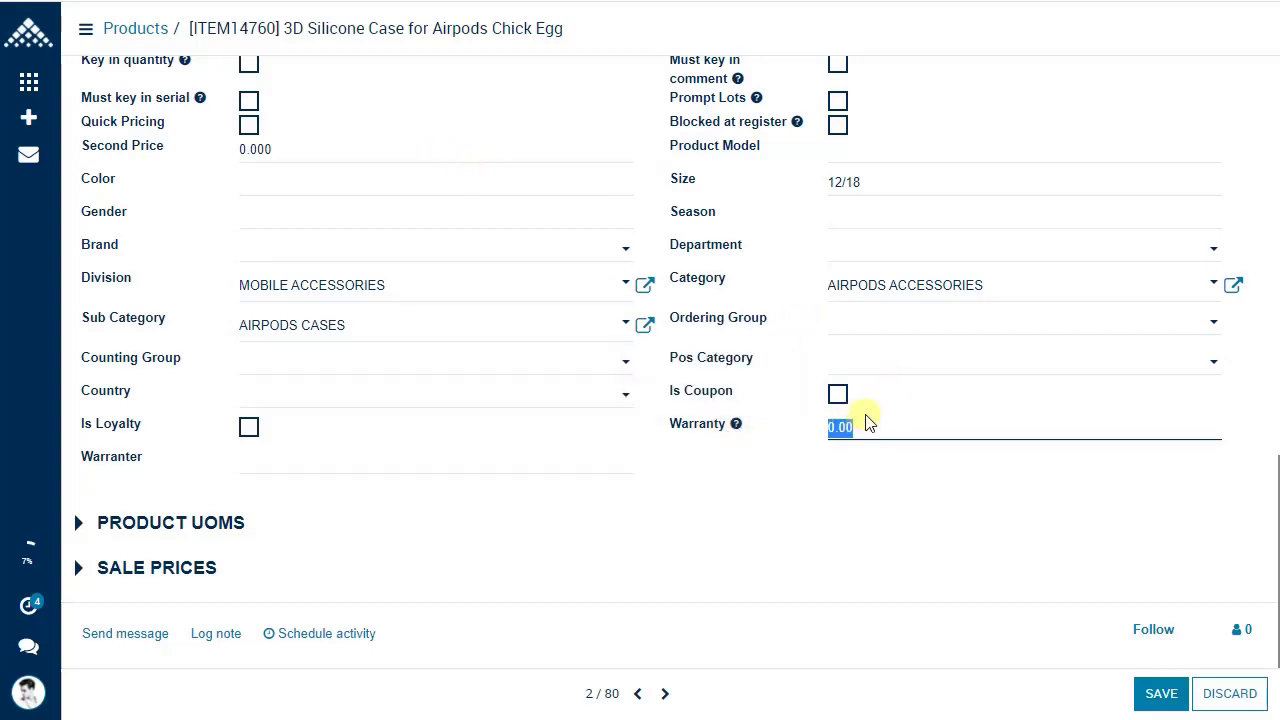
type("12")
left_click(563, 463)
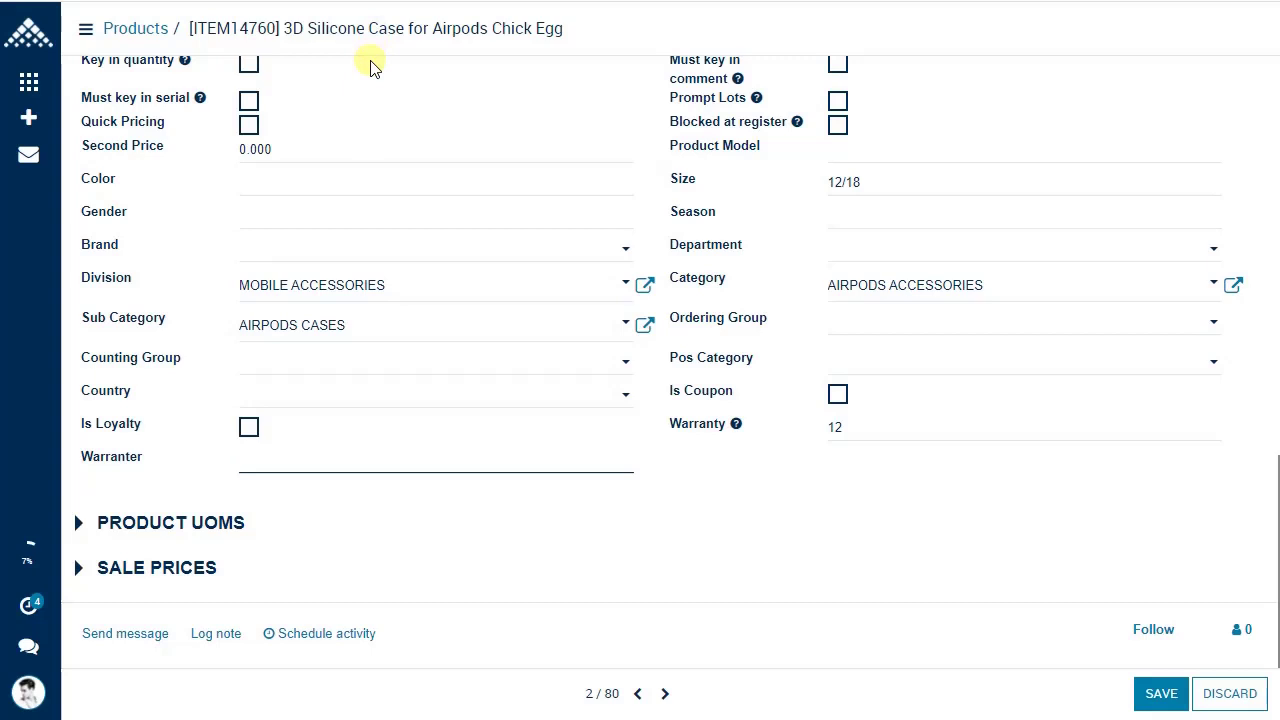
scroll(370, 67, "up", 4)
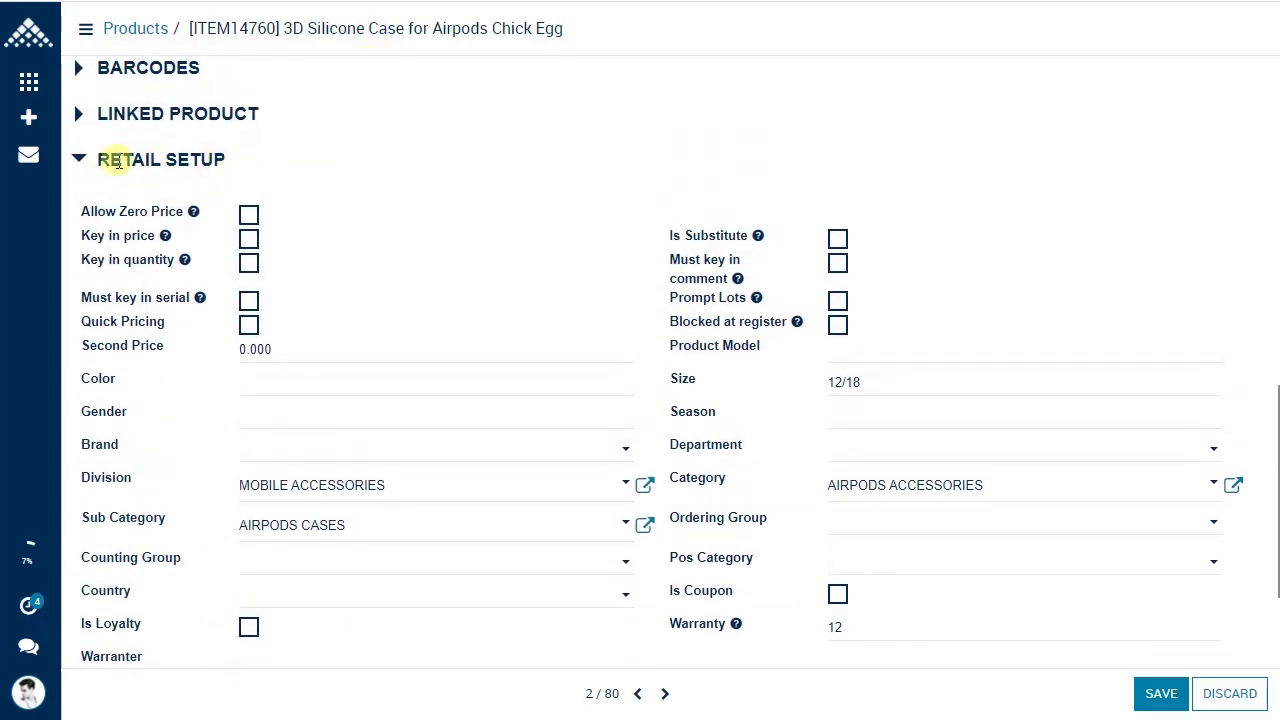
left_click(117, 163)
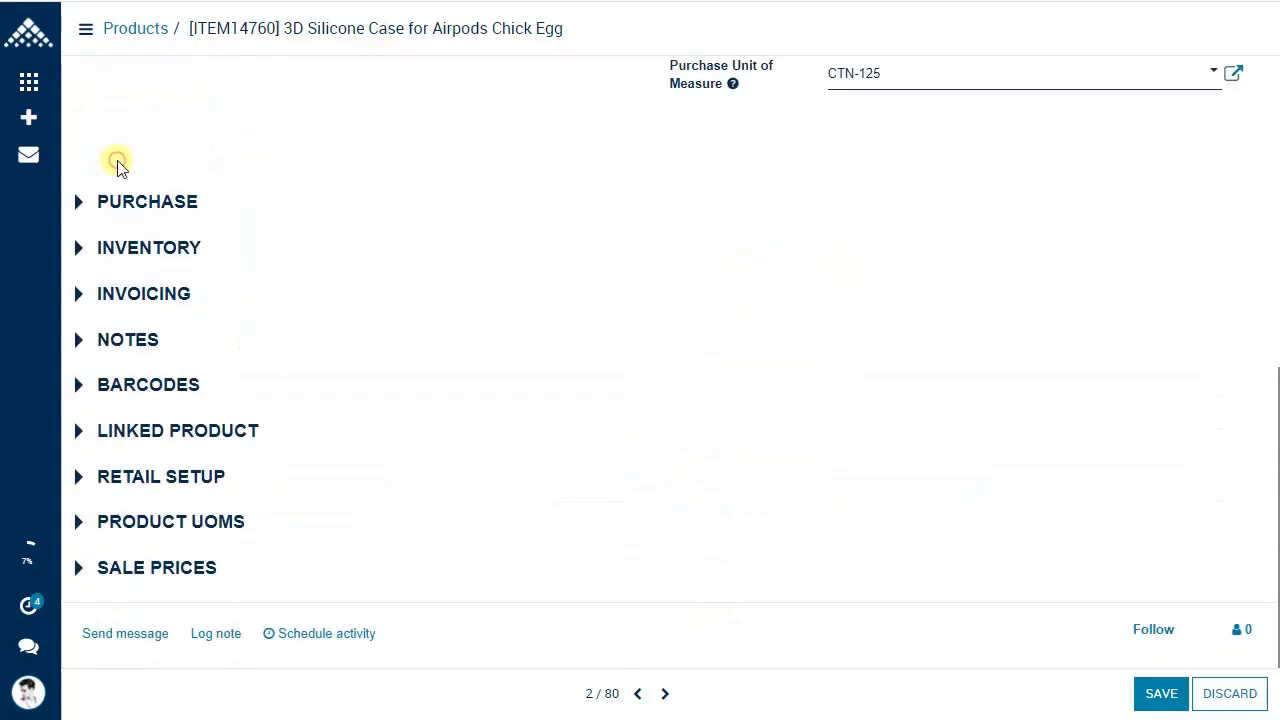
- Open the Product UOMs section and compare its units with the product's Unit of Measure and Purchase Unit of Measure
left_click(183, 521)
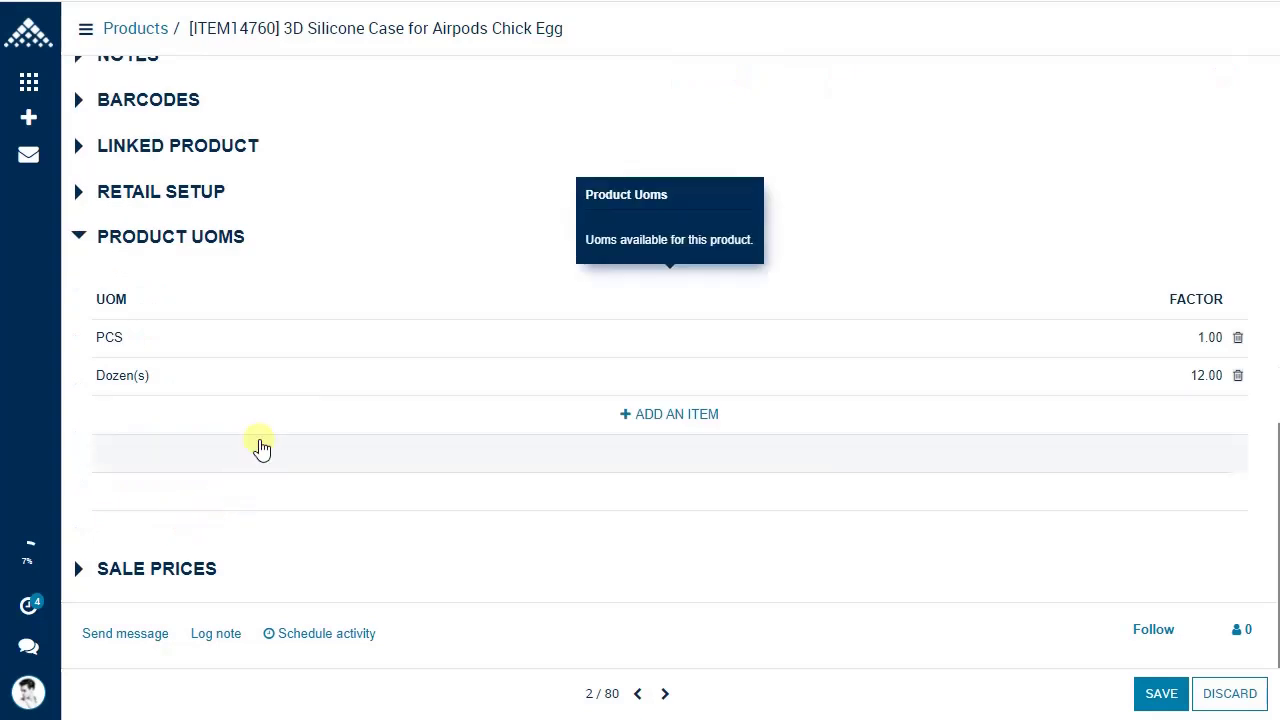
scroll(363, 316, "up", 10)
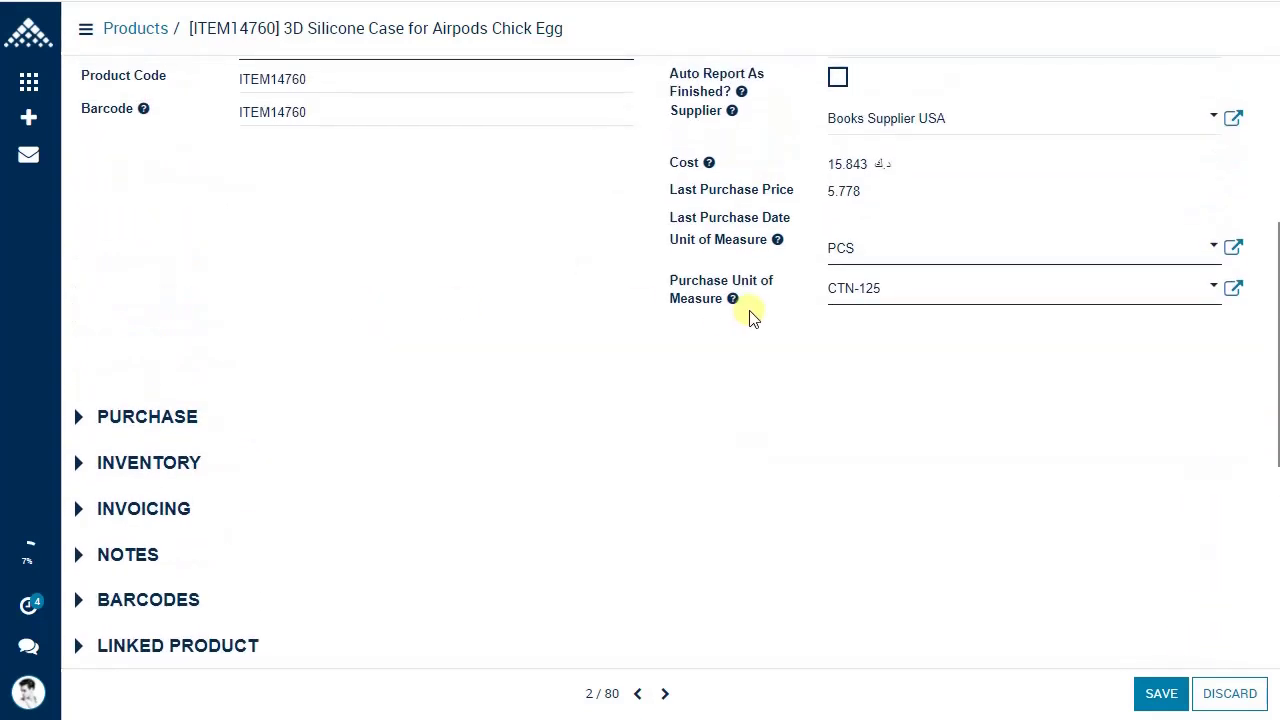
scroll(735, 265, "up", 4)
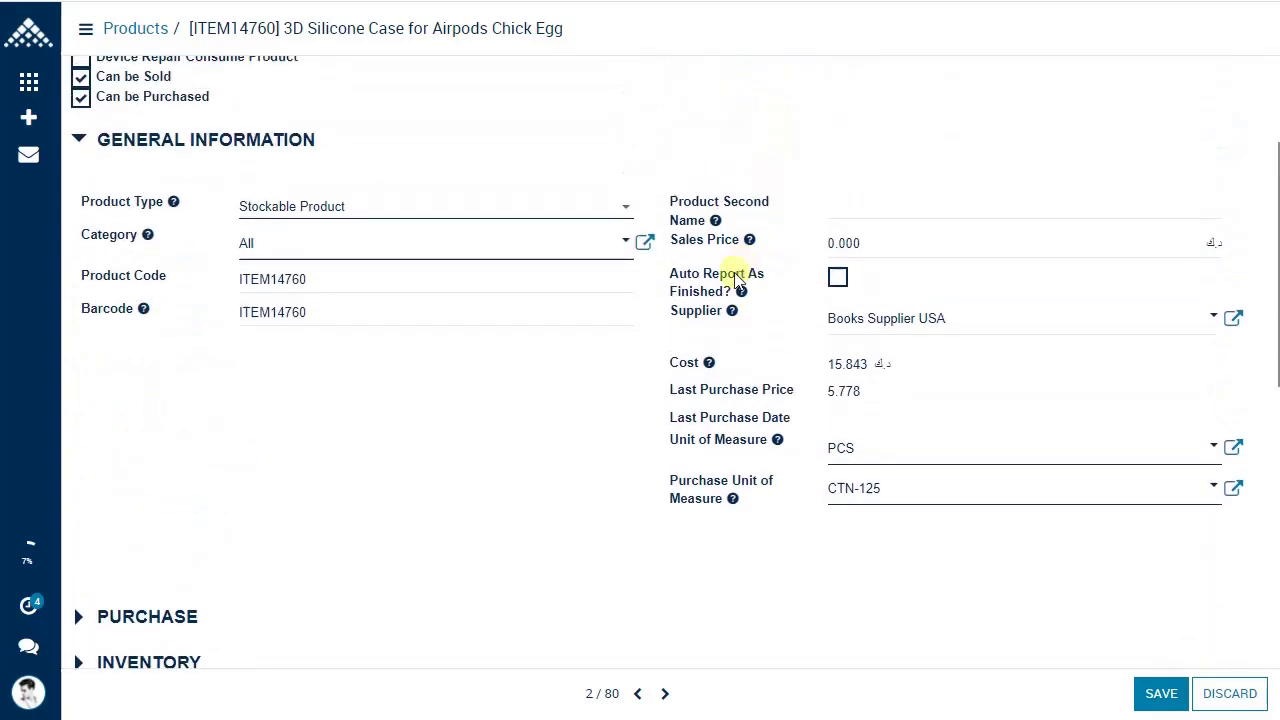
mouse_move(688, 300)
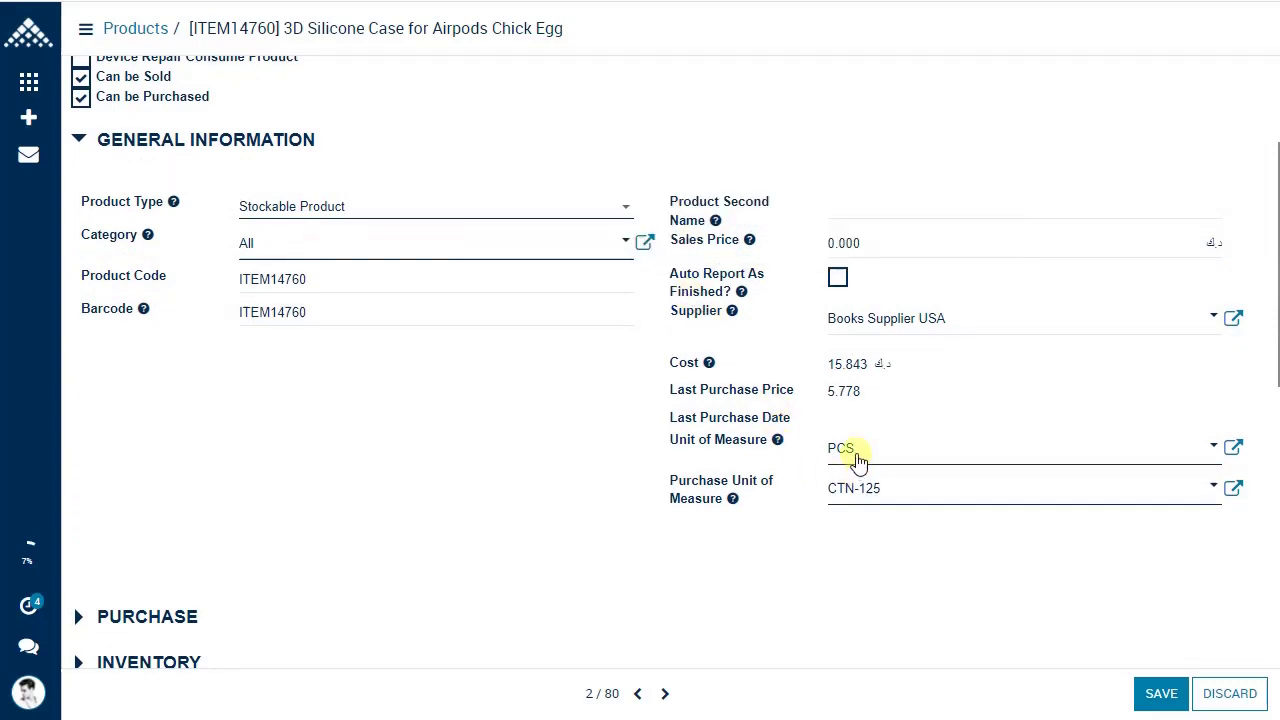
- Add CTN-125 to the product's list of available UOMs
scroll(853, 507, "down", 5)
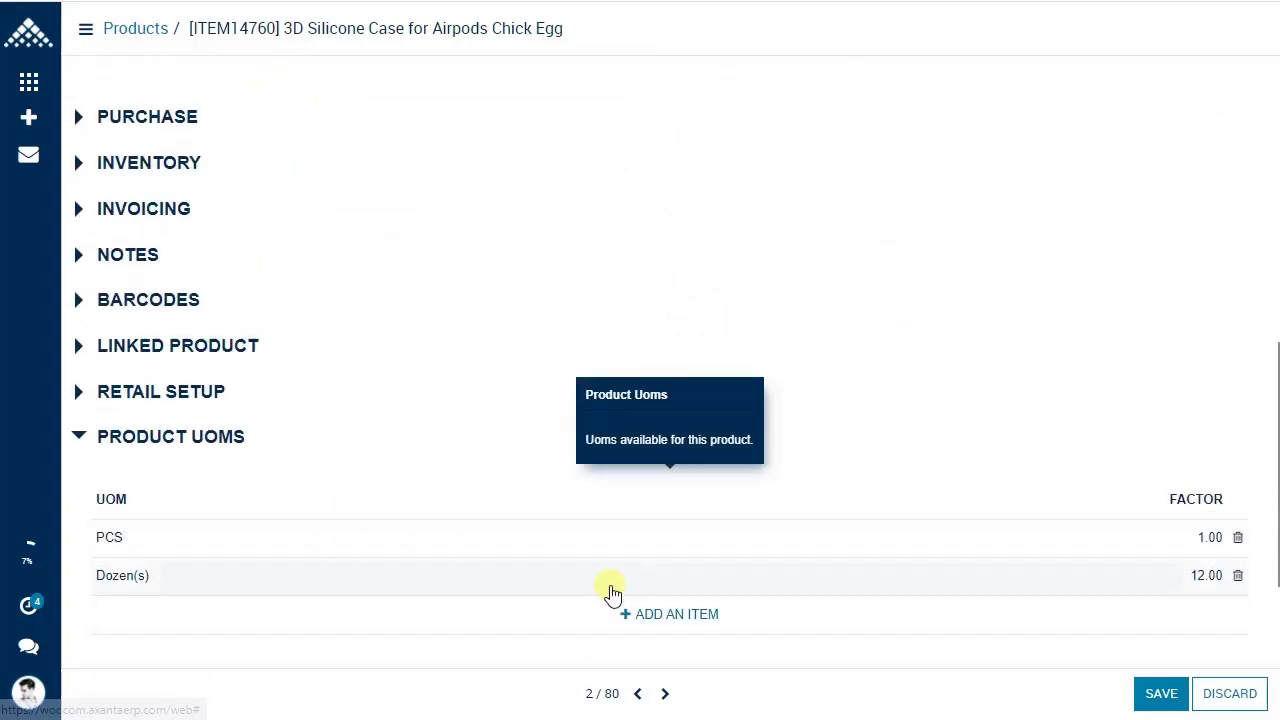
scroll(600, 583, "down", 3)
left_click(672, 418)
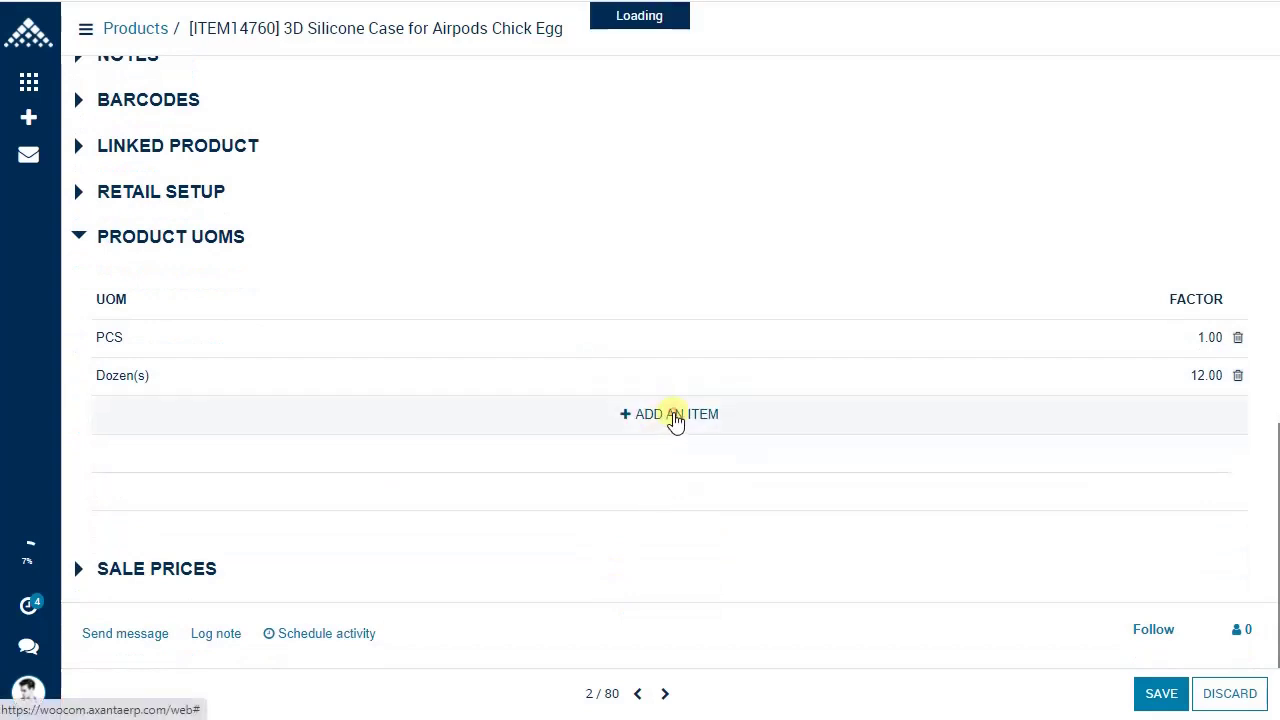
type("ct")
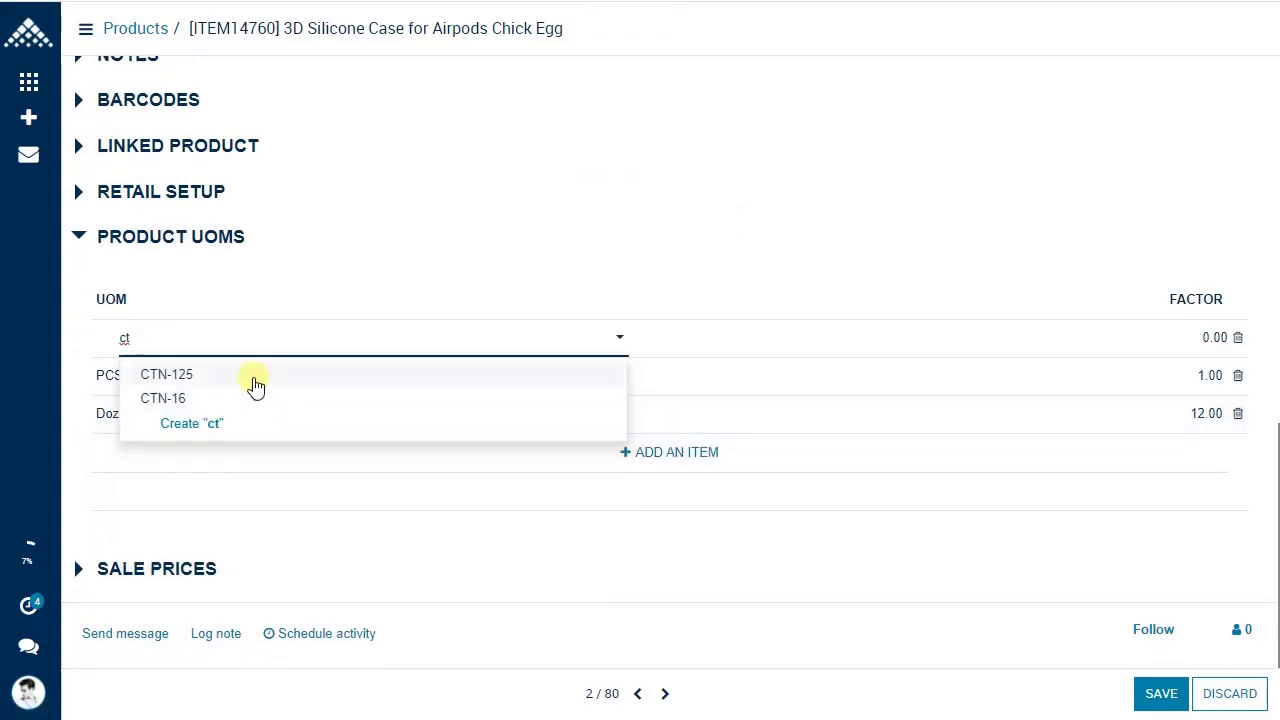
left_click(250, 375)
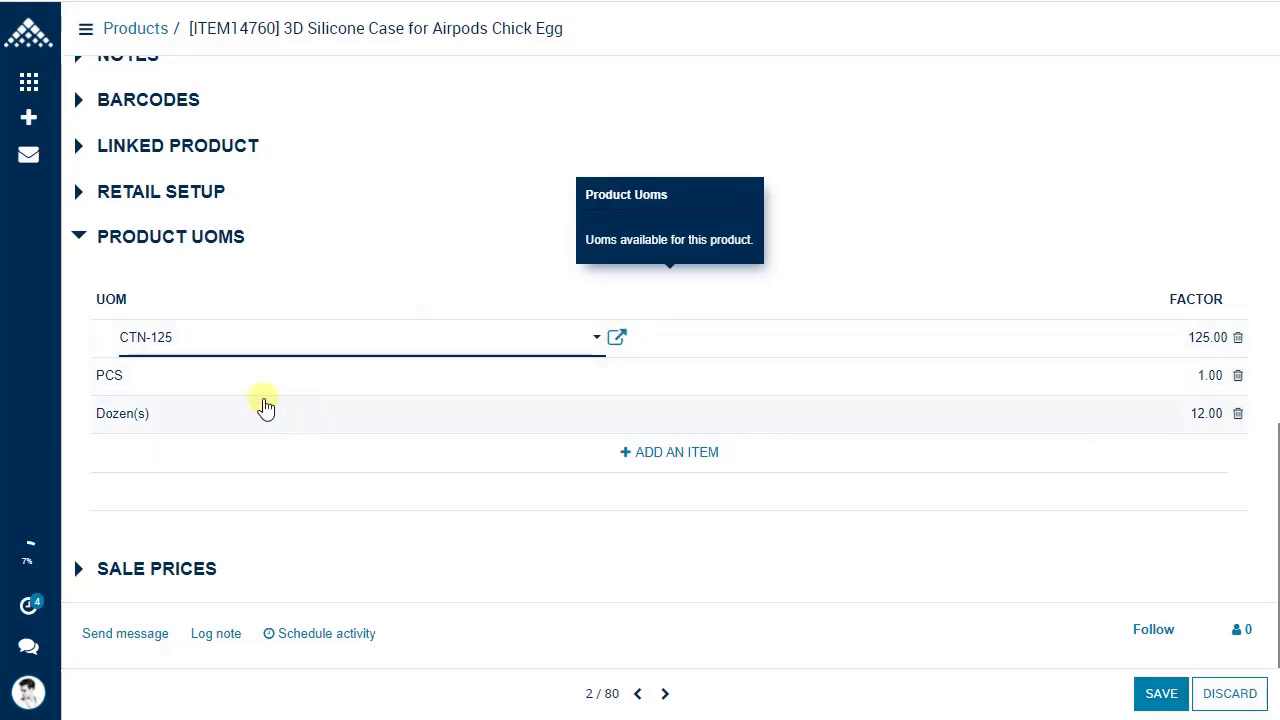
- Review the Unit of Measure and Purchase Unit of Measure fields against the Product UOMs list, and collapse that section
scroll(300, 388, "up", 3)
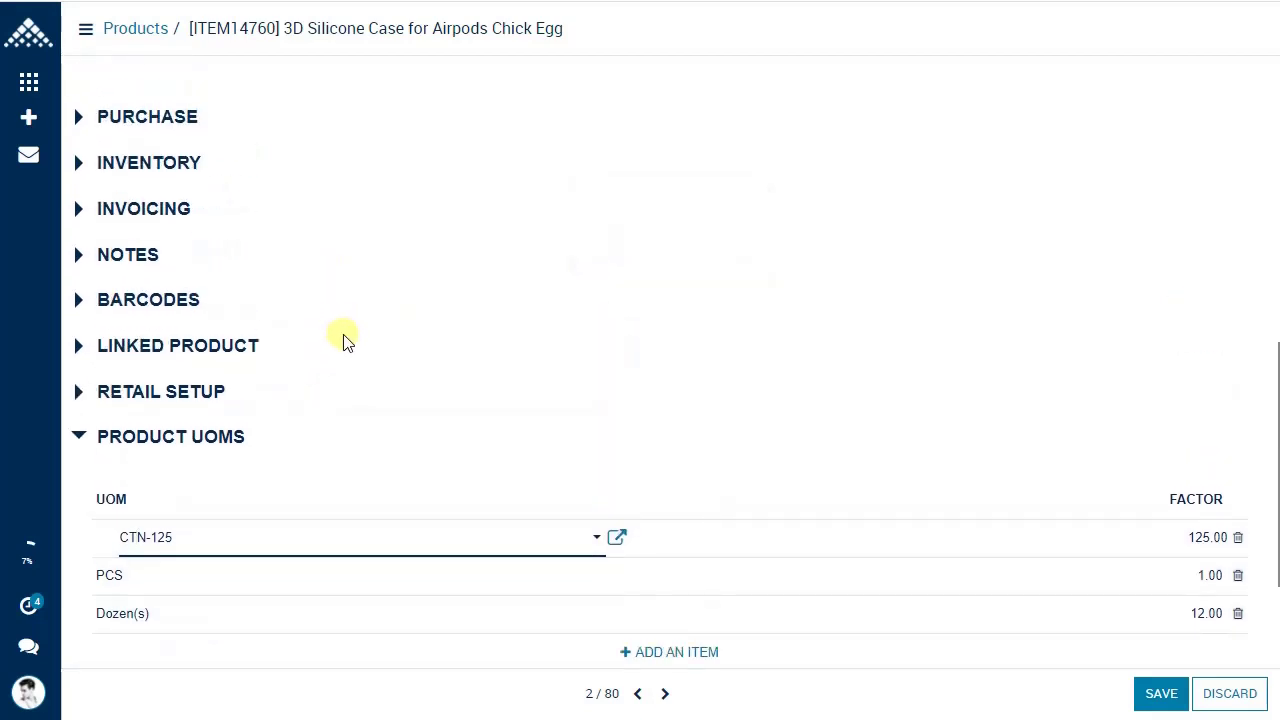
scroll(655, 380, "up", 5)
scroll(783, 383, "down", 3)
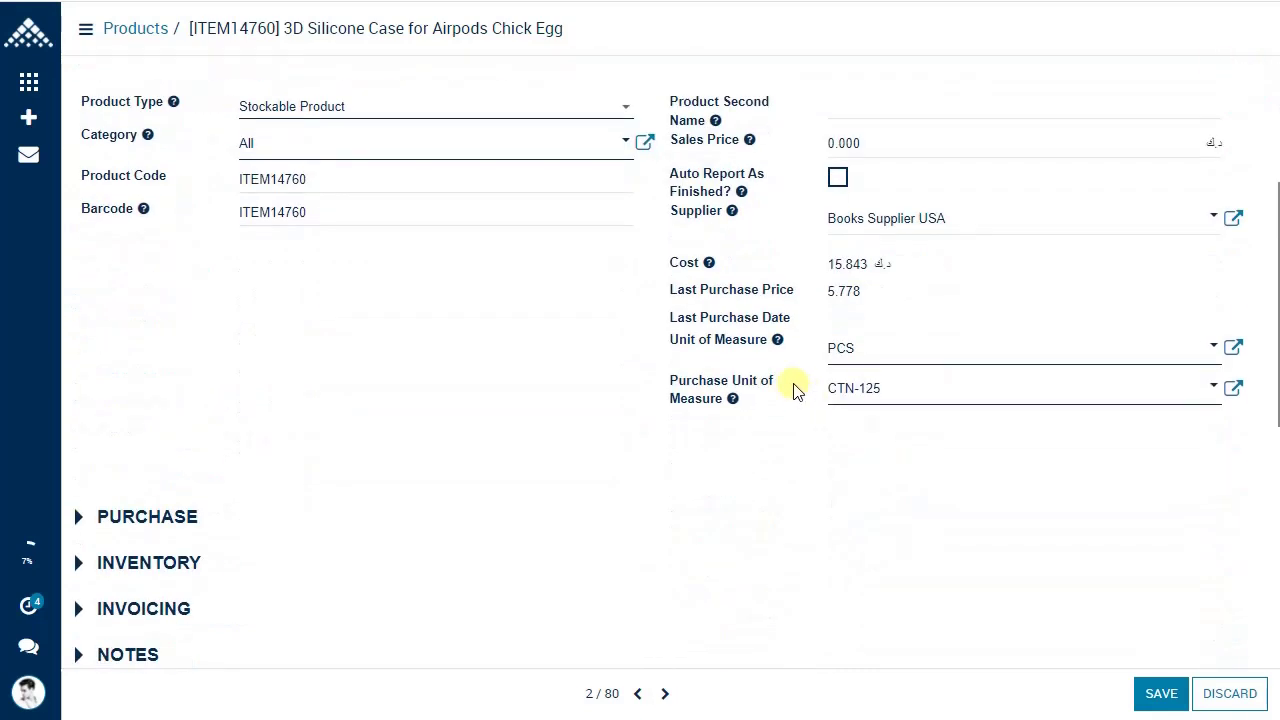
mouse_move(763, 357)
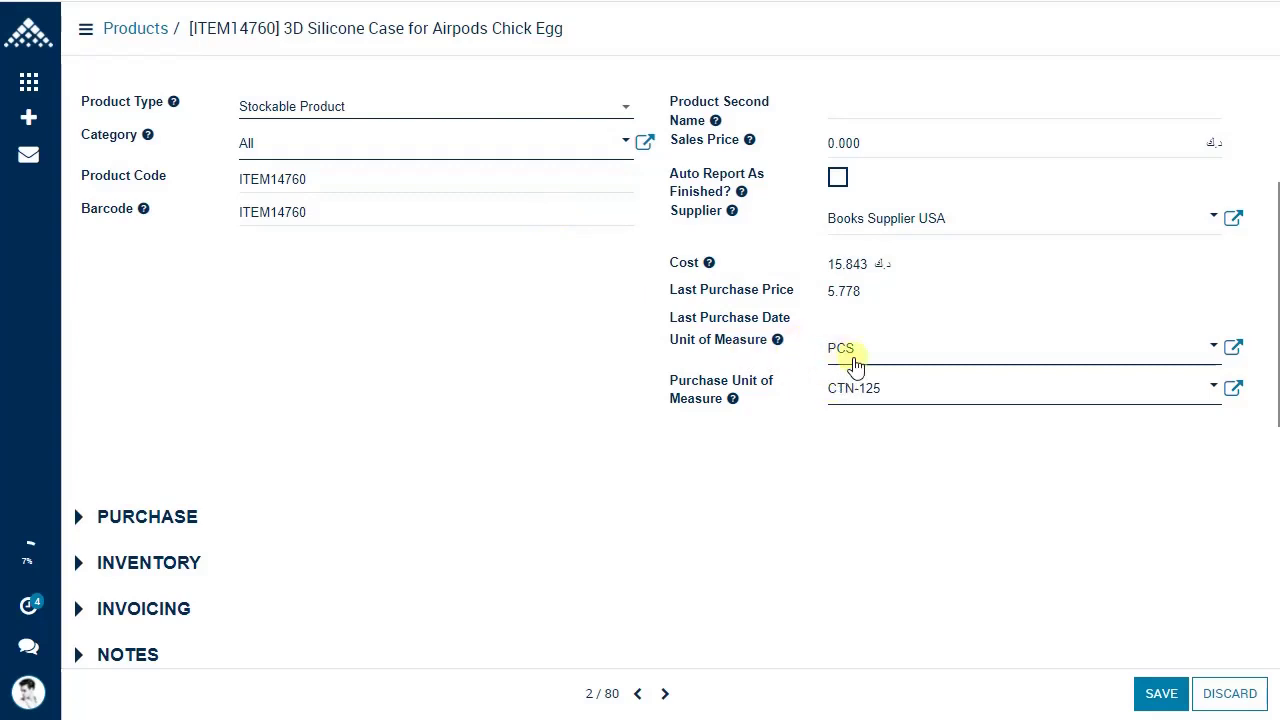
scroll(727, 410, "down", 1)
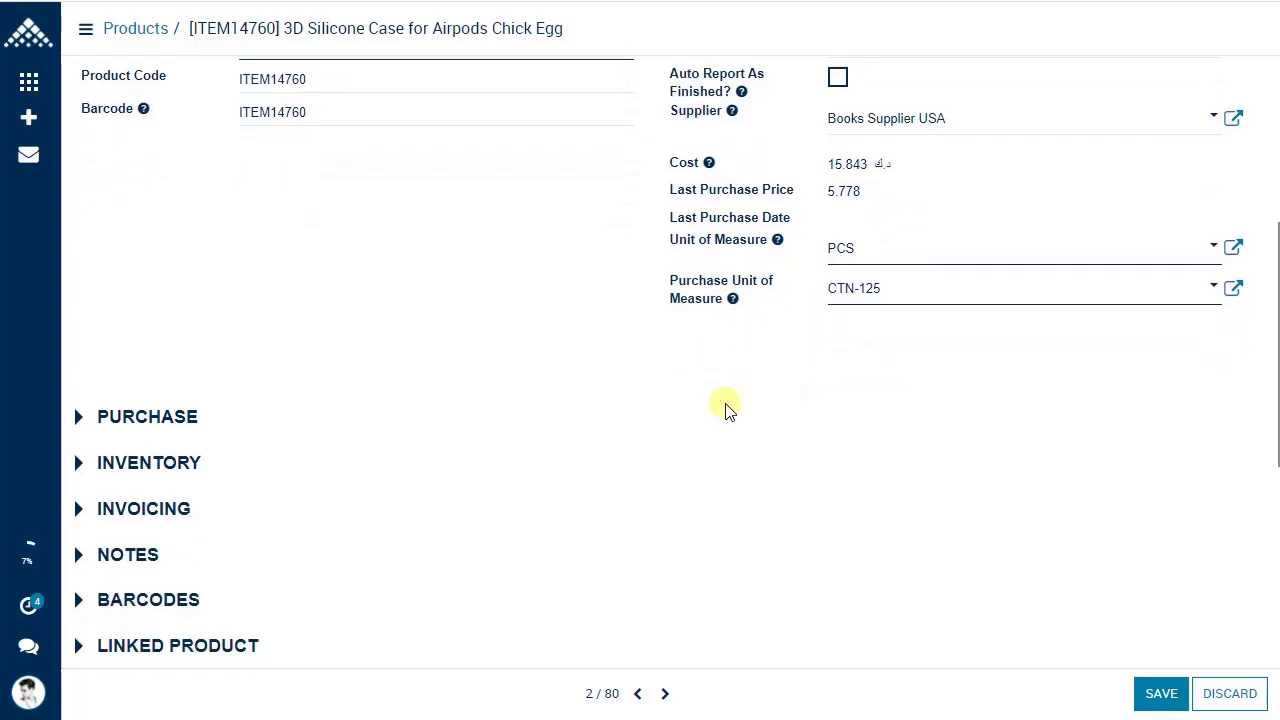
scroll(870, 380, "down", 5)
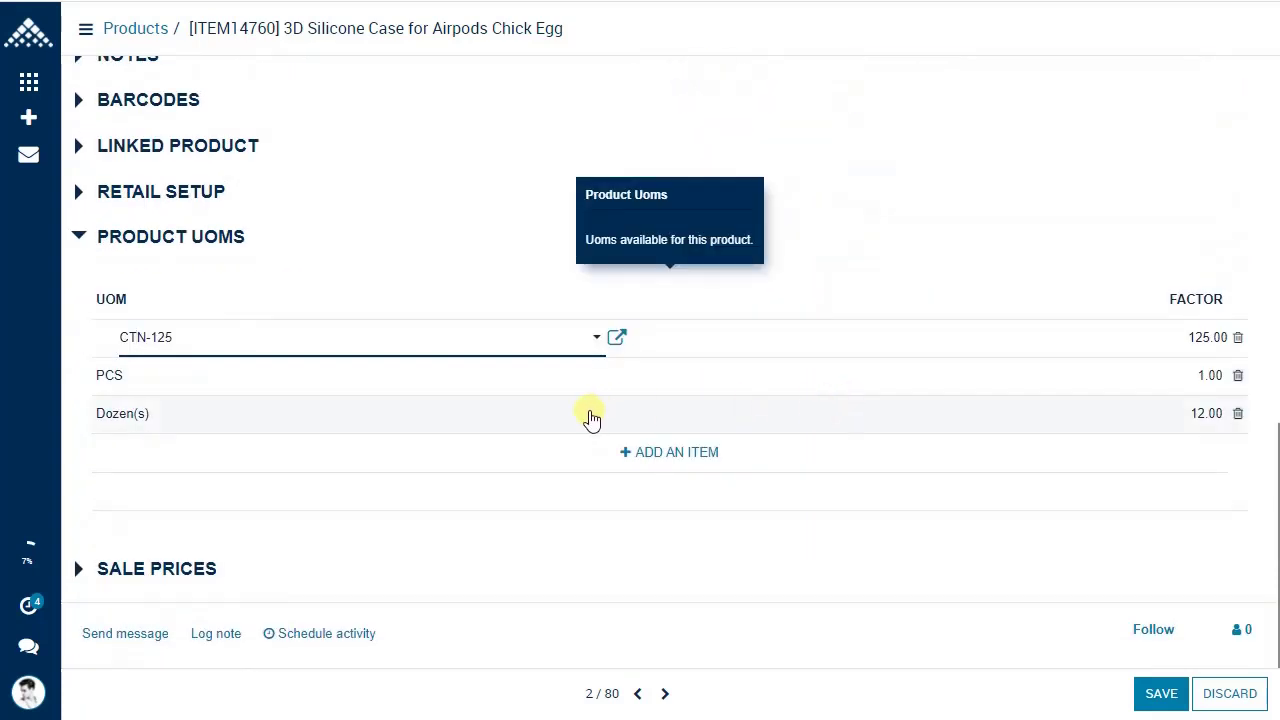
left_click(218, 238)
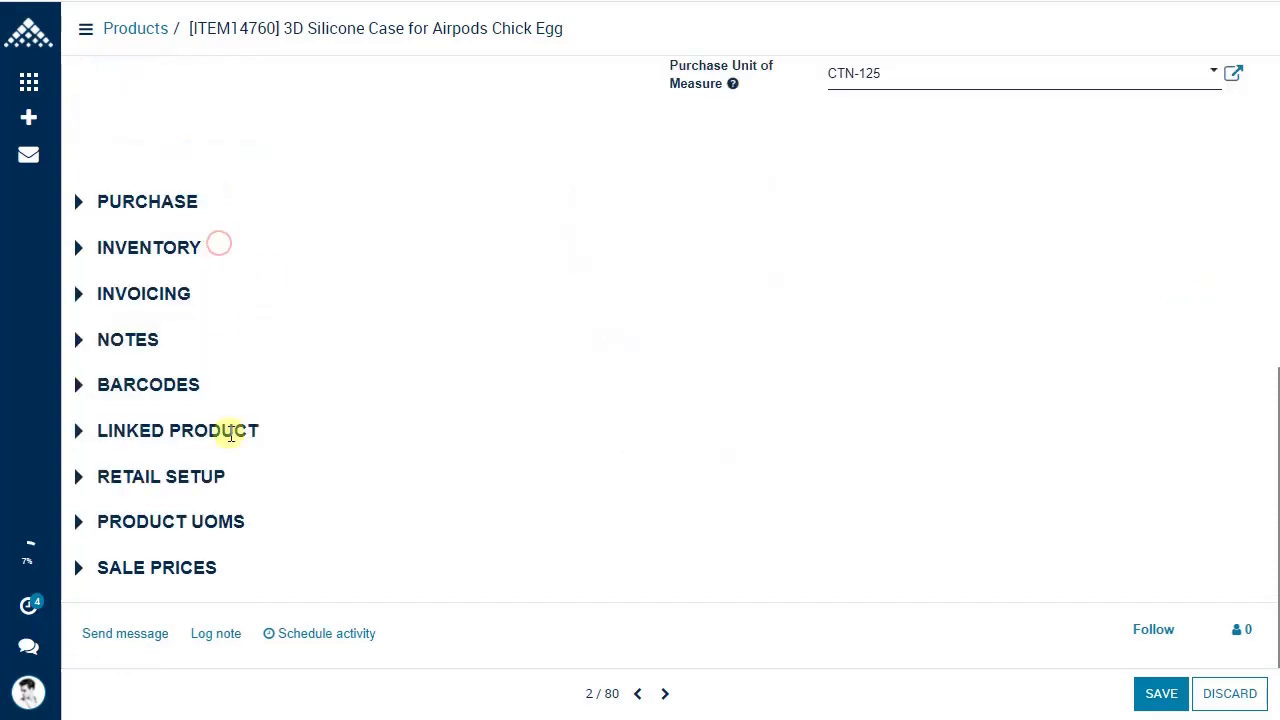
- Expand the Sale Prices section and compare its price lines with the Sales Price in General Information
left_click(192, 562)
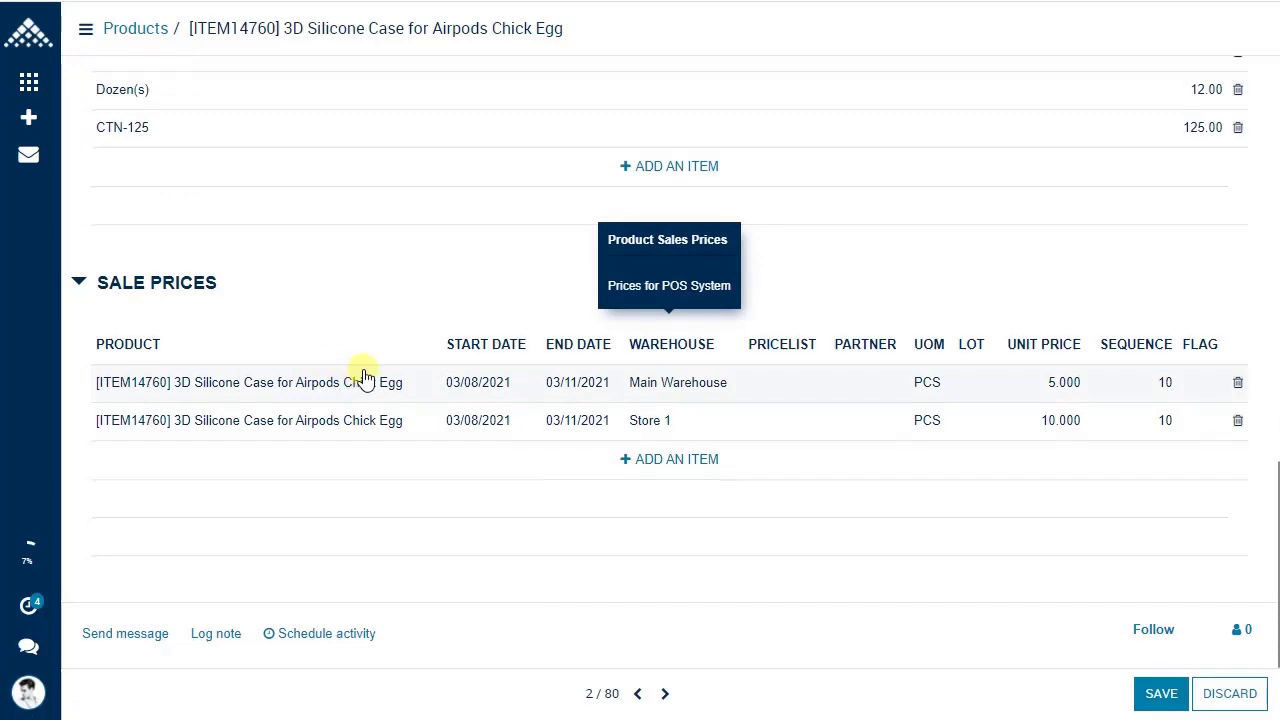
scroll(365, 378, "up", 10)
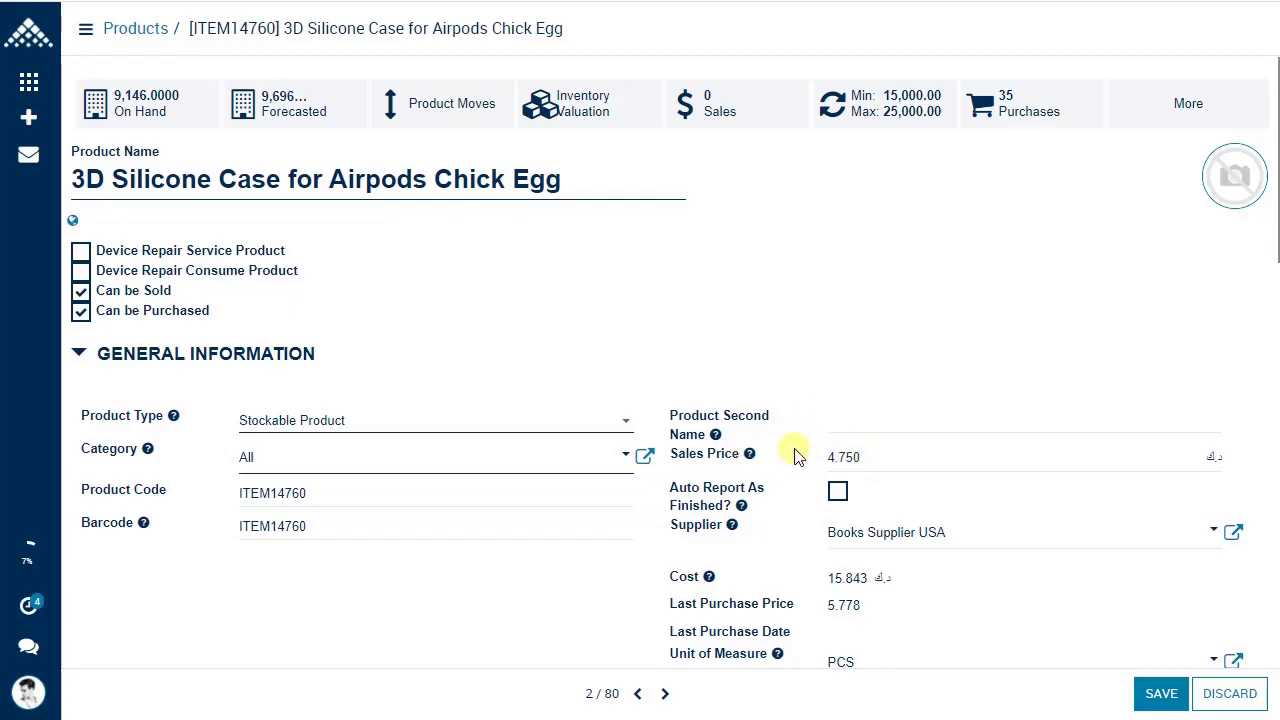
scroll(797, 455, "down", 1)
scroll(797, 455, "down", 10)
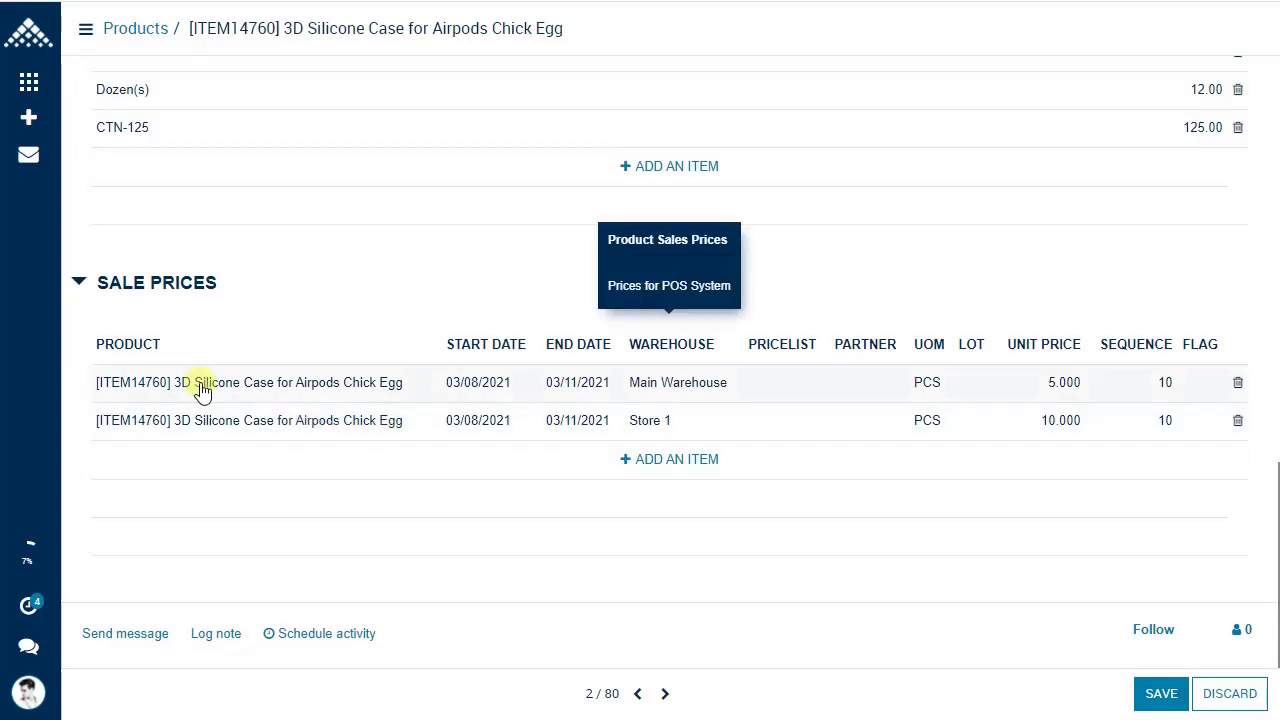
scroll(243, 425, "up", 1)
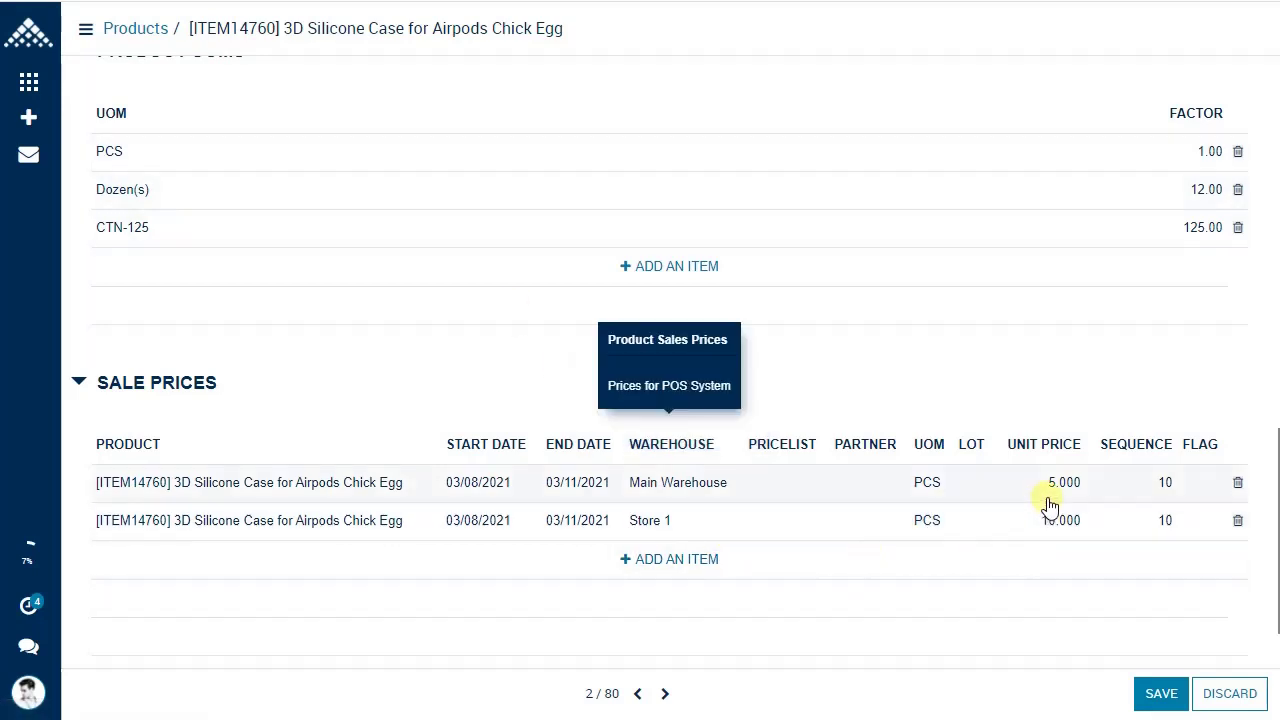
- Add a sale price line for 3D Silicone Case for Airpods Chick Egg with UOM CTN-125 and unit price 2500
left_click(712, 563)
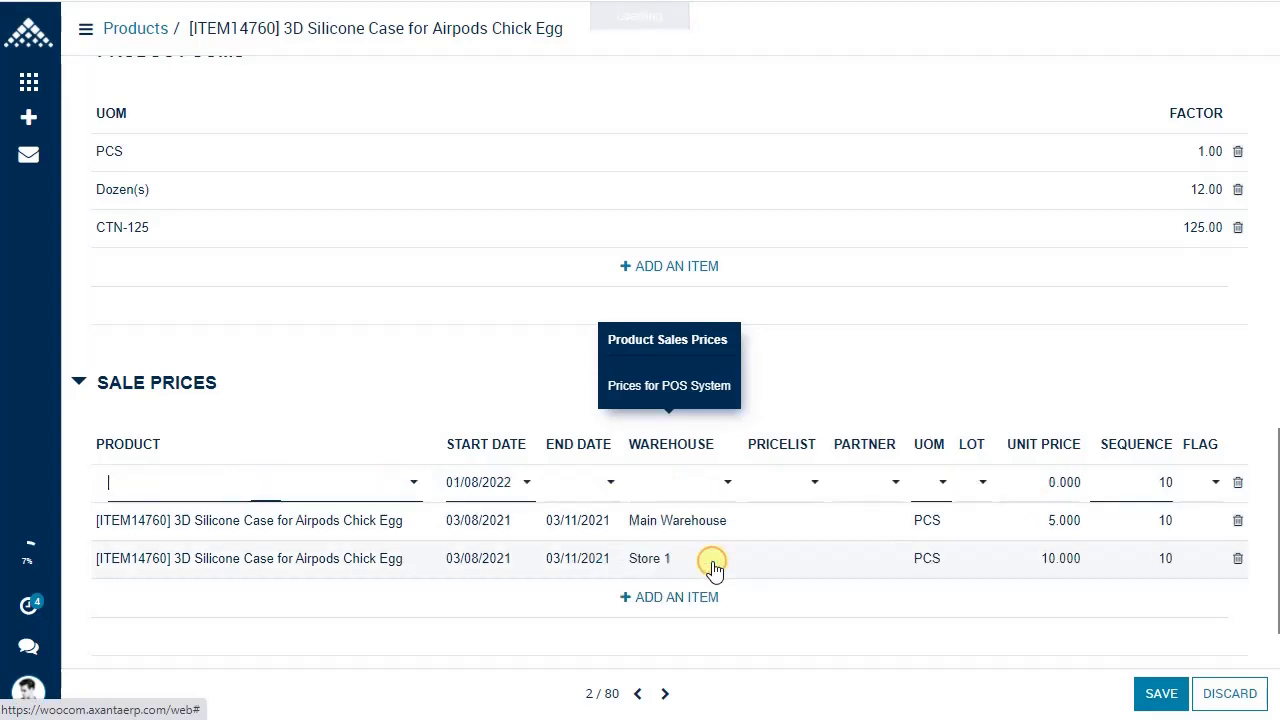
left_click(371, 491)
left_click(366, 523)
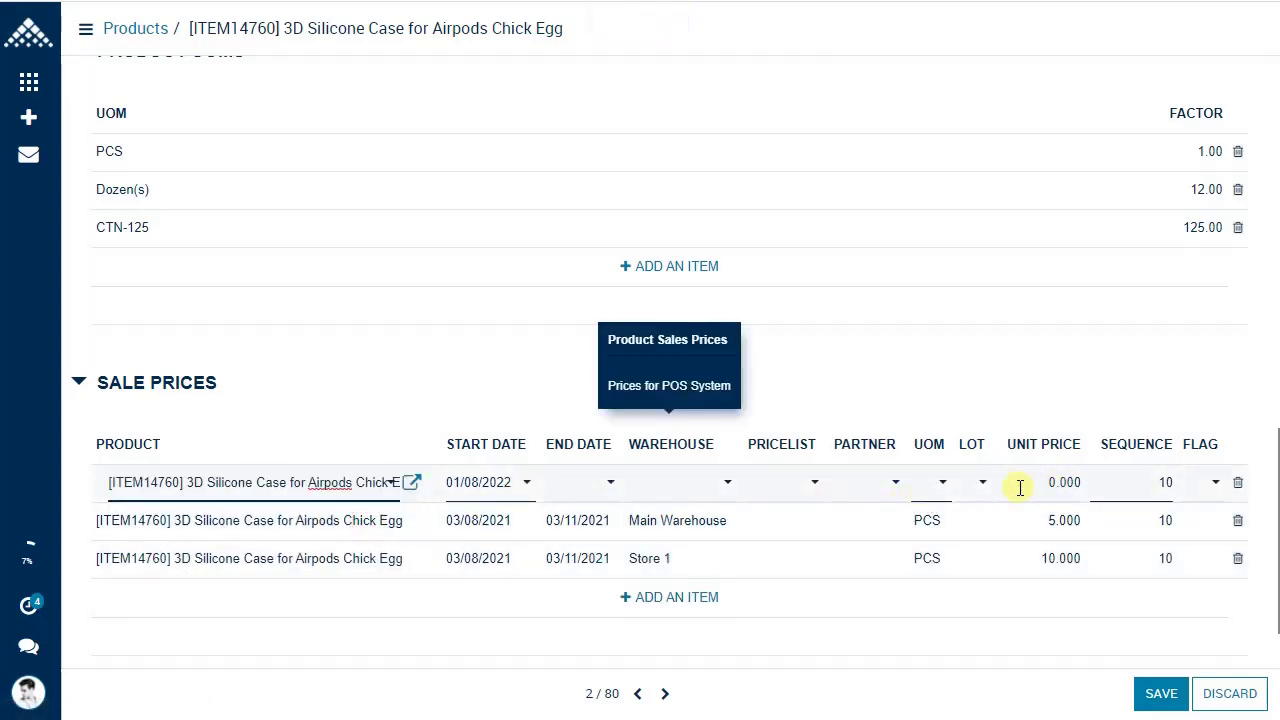
left_click(932, 490)
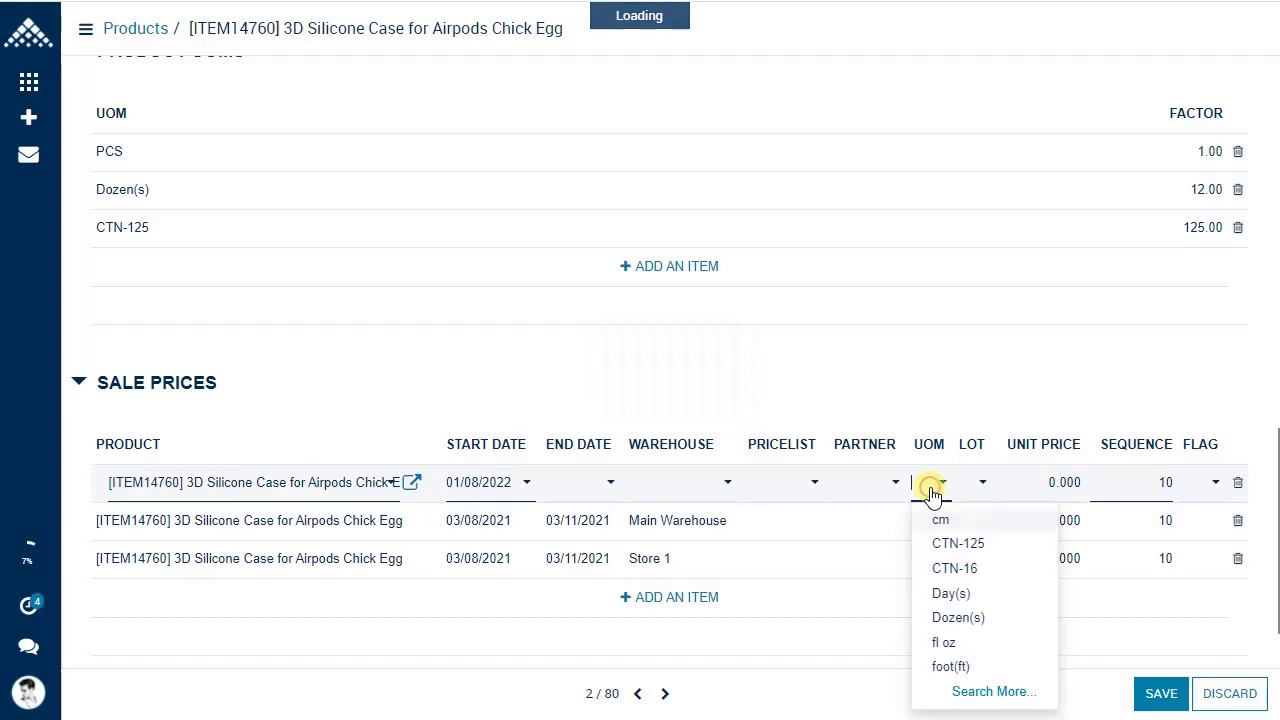
left_click(987, 545)
left_click(1034, 482)
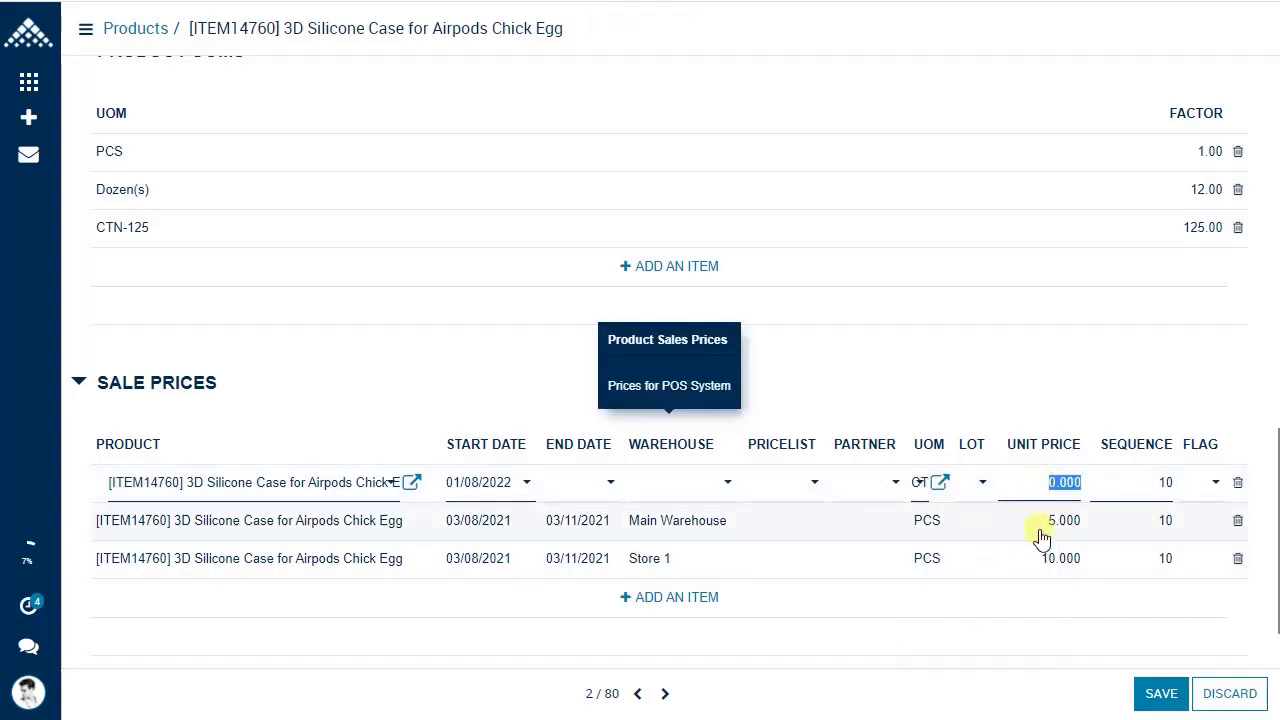
type("25")
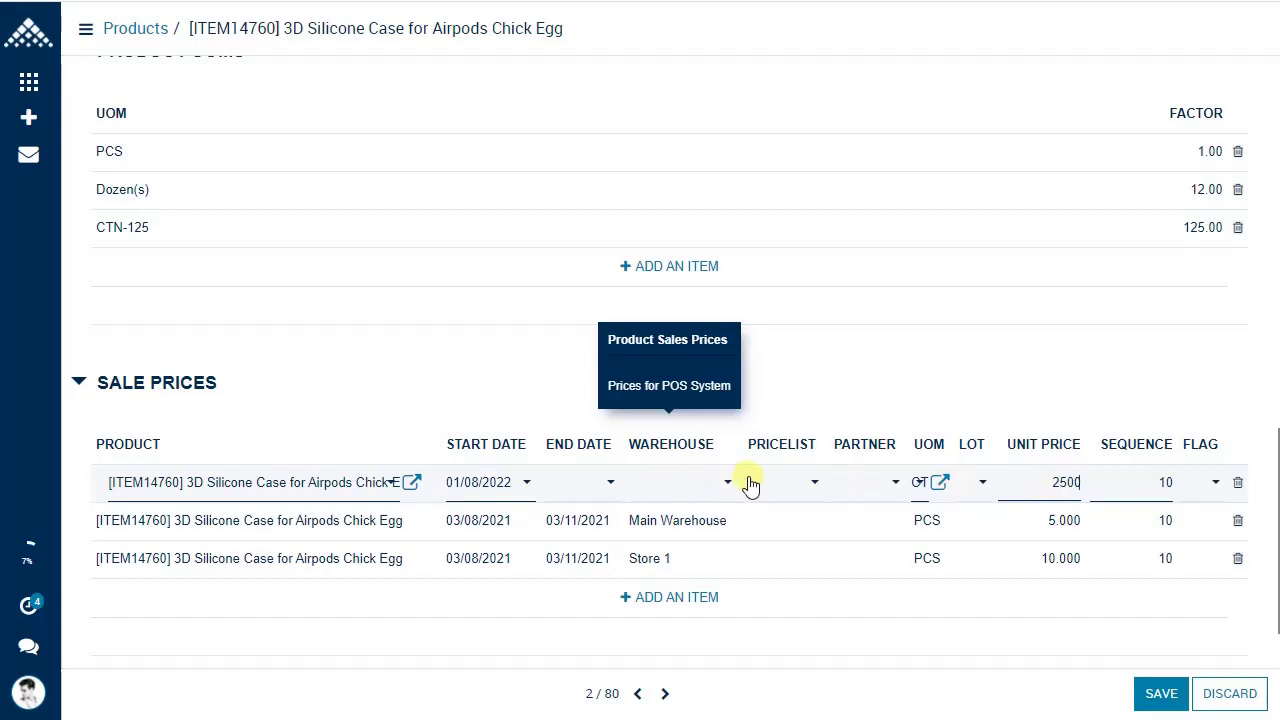
- Check the Partner options and the Pricelist field of the new sale price line without choosing a value
left_click(854, 486)
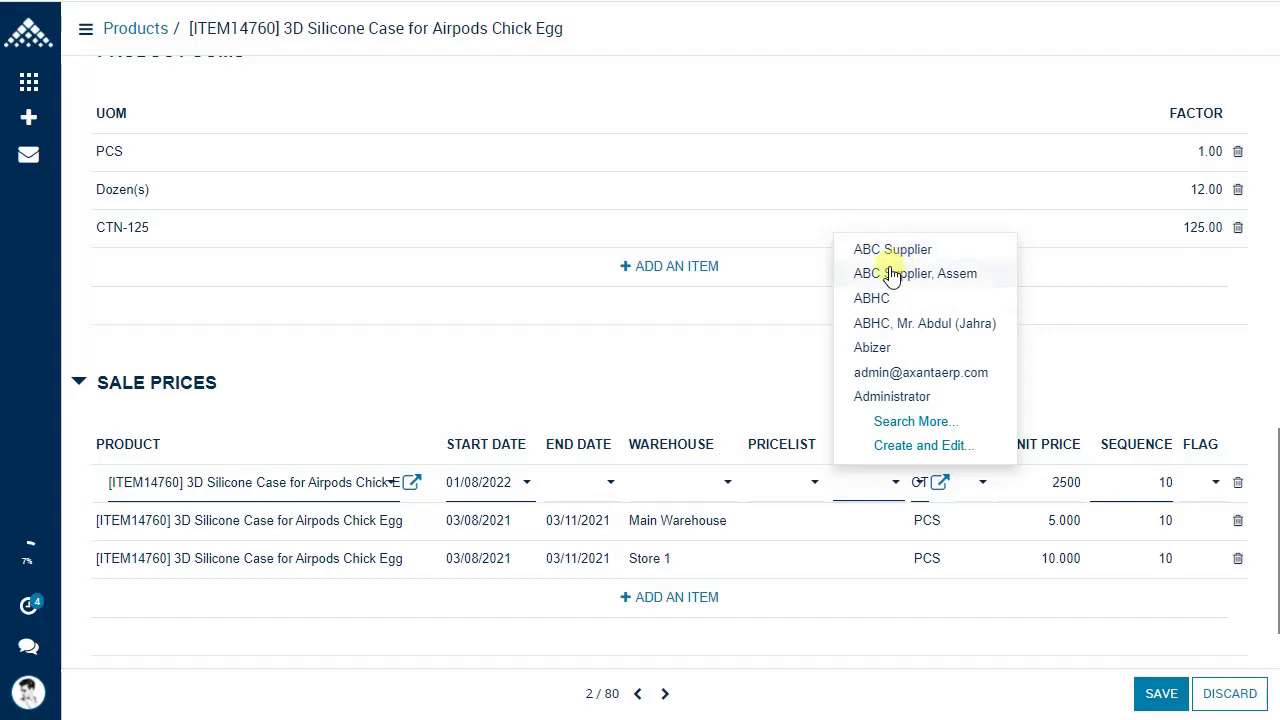
left_click(868, 486)
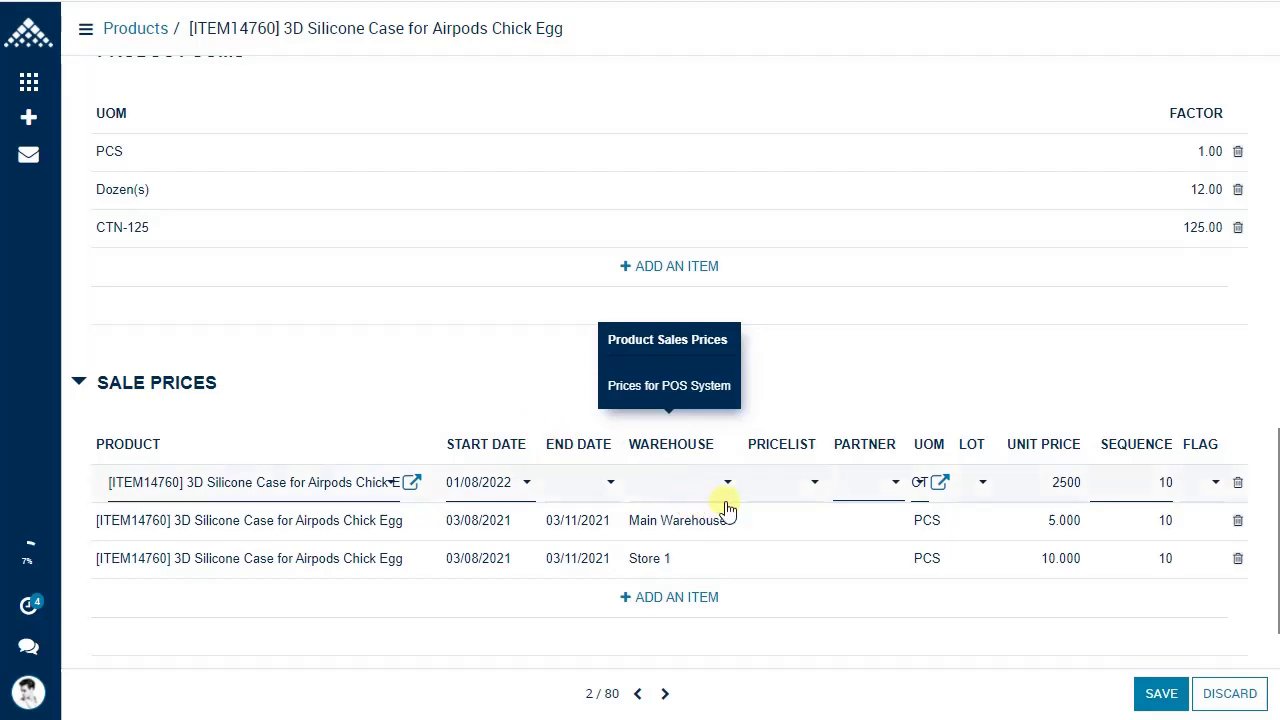
left_click(765, 498)
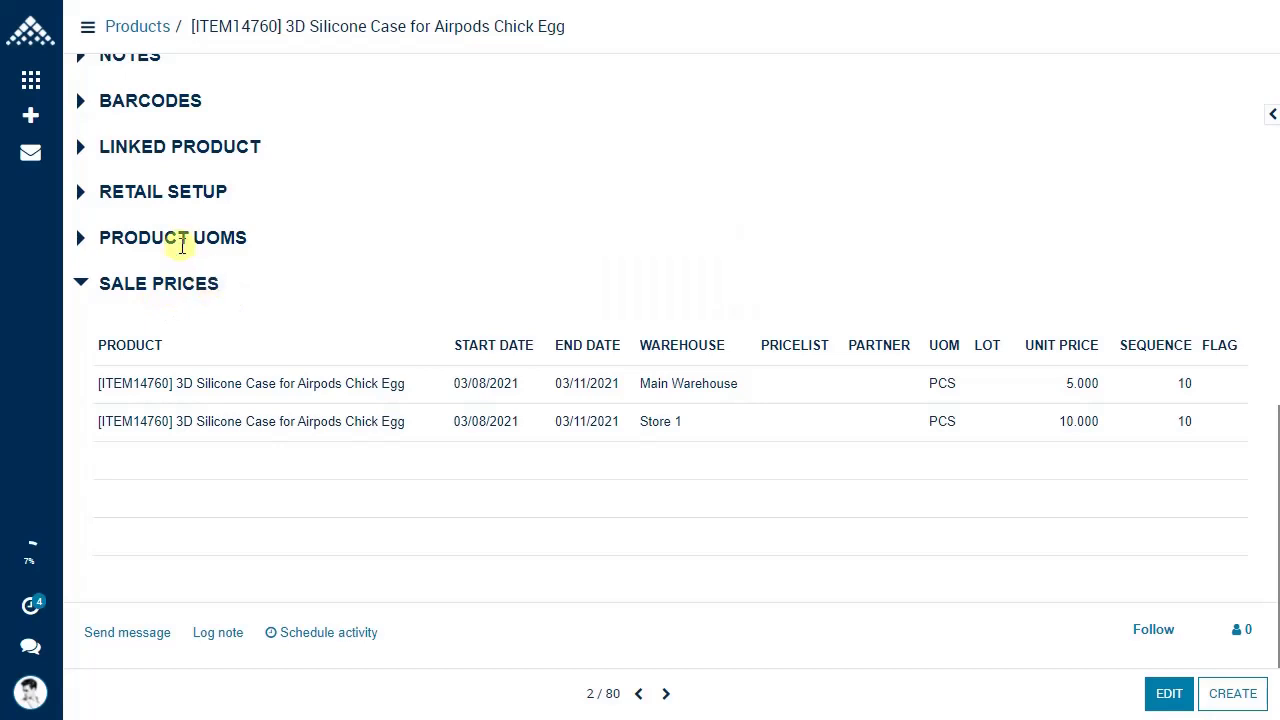
- Open the Product Prices list from the Inventory masters and create a new price line
left_click(33, 116)
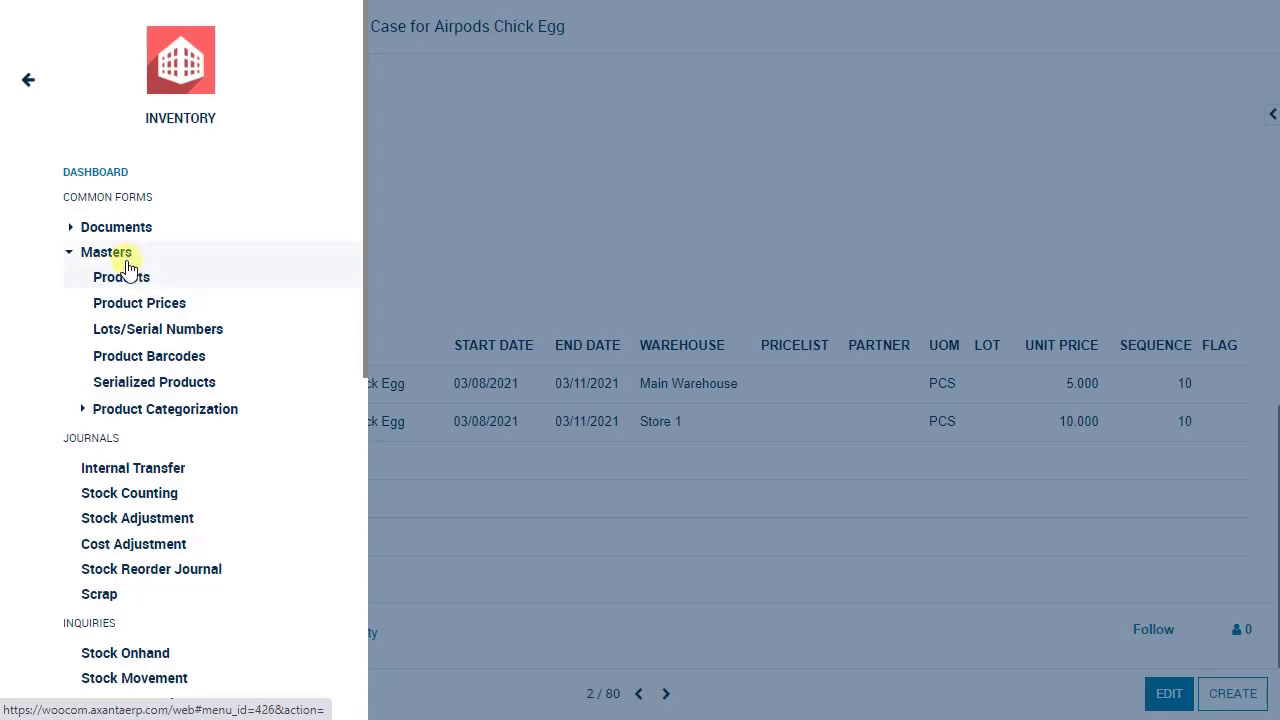
left_click(160, 303)
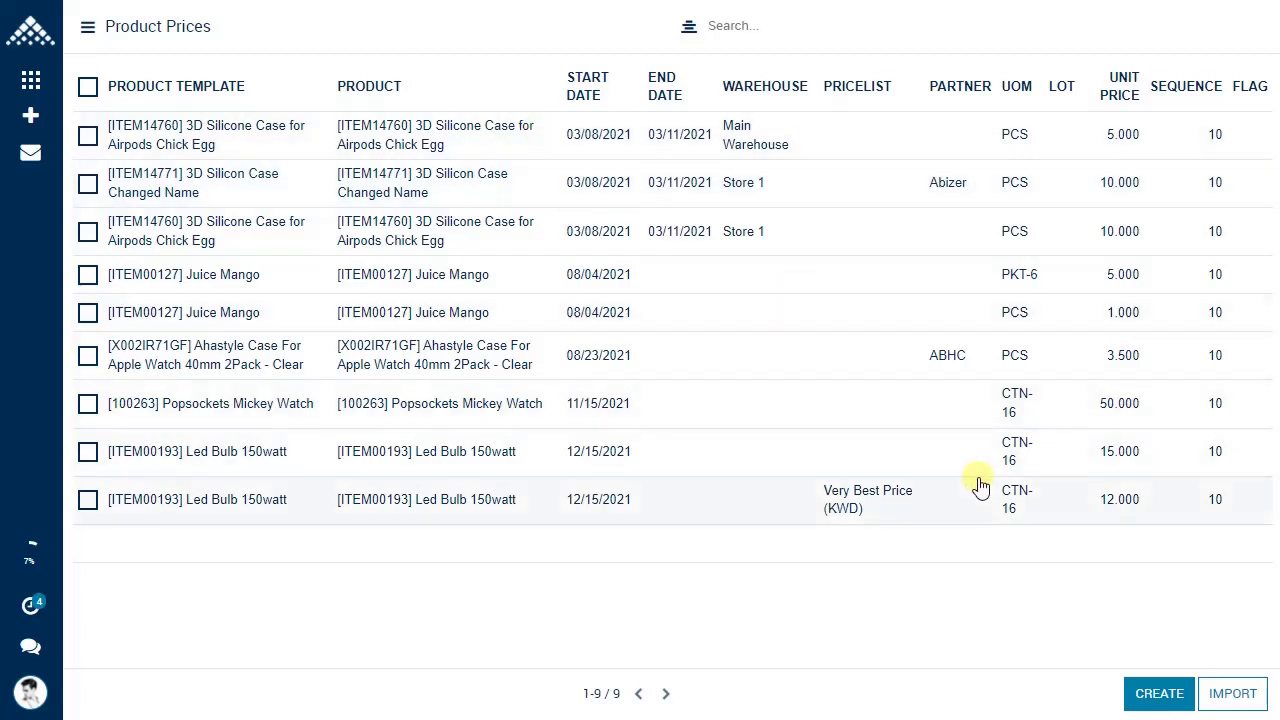
left_click(1145, 703)
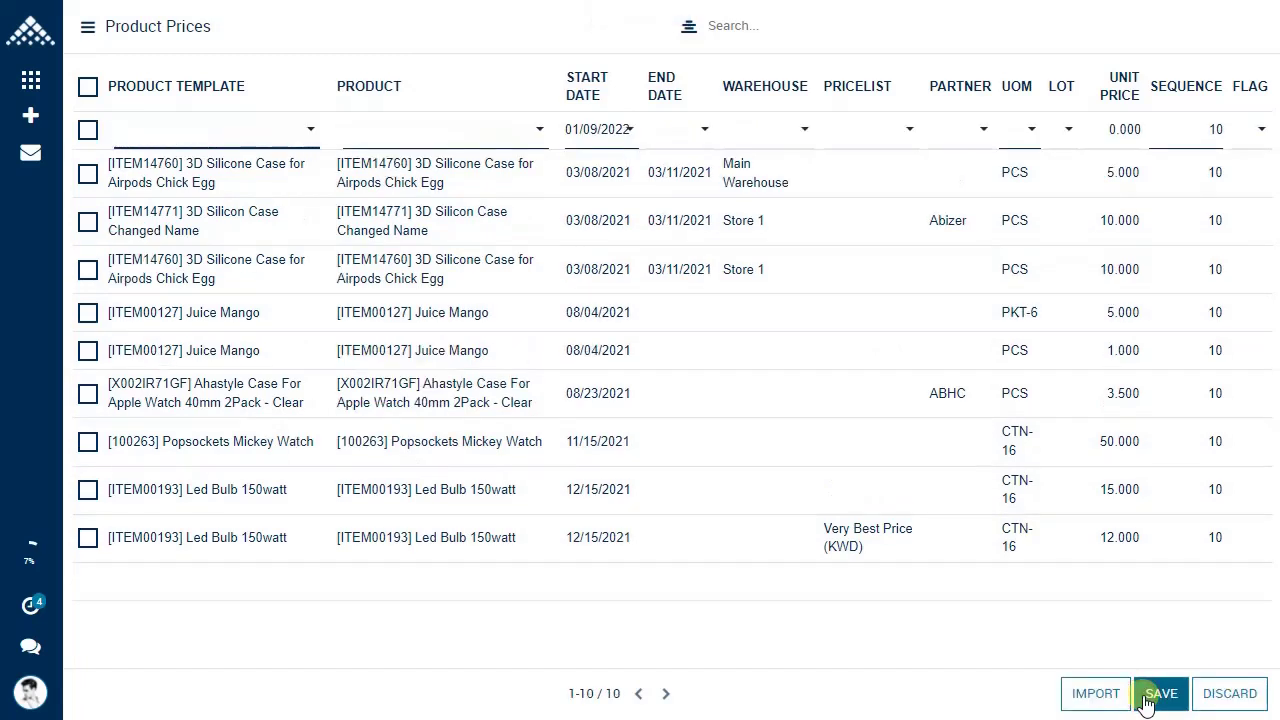
- Set both the product template and the product of the new price line to [ITEM00180] 1.59
left_click(373, 131)
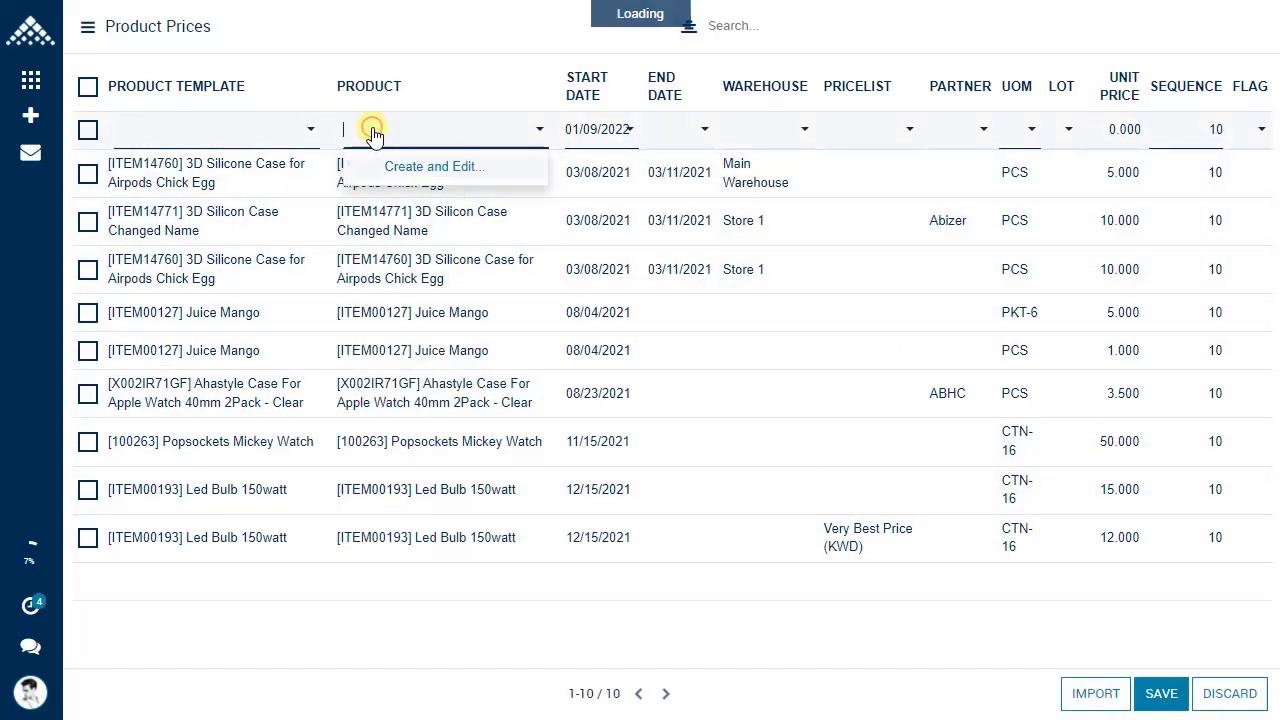
left_click(271, 129)
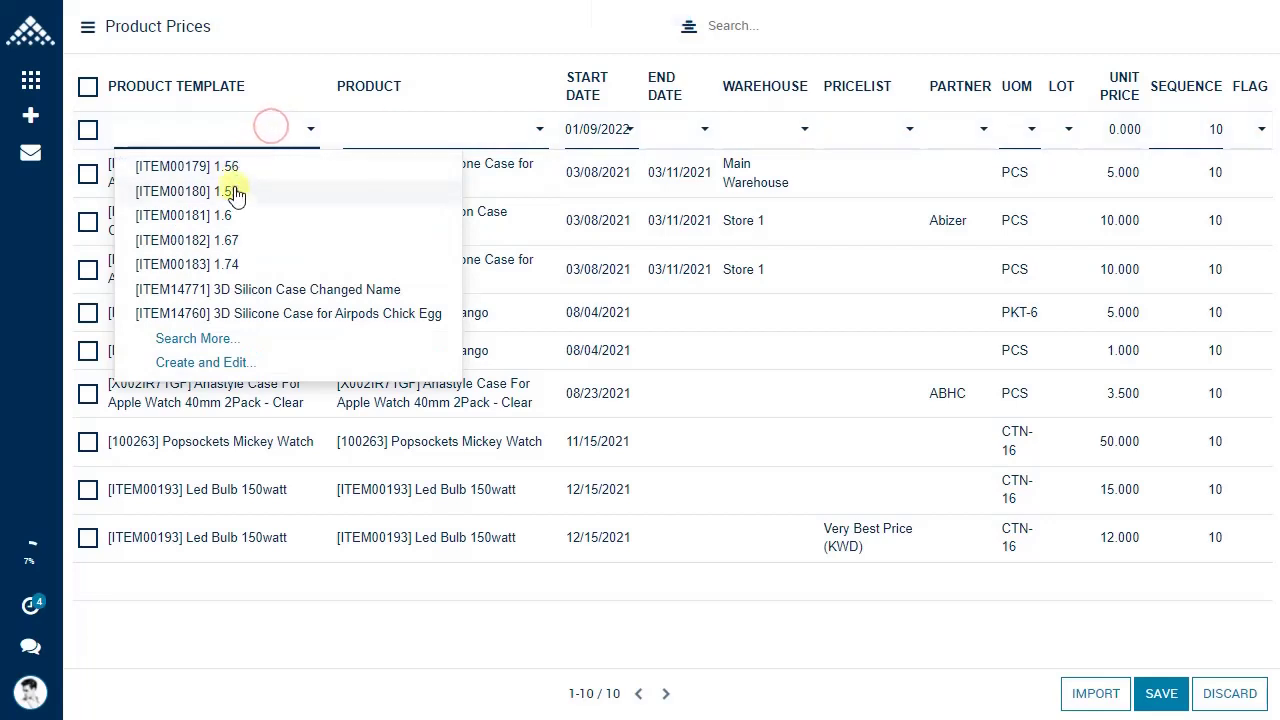
left_click(234, 190)
left_click(409, 128)
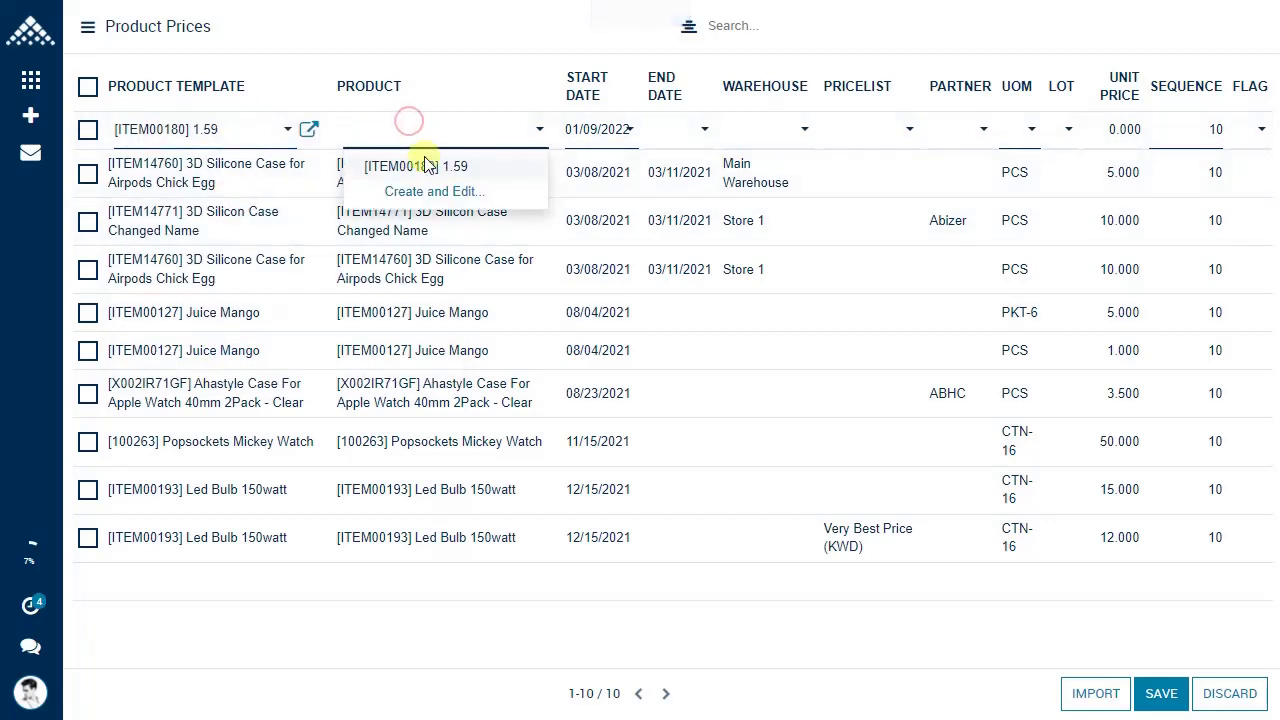
left_click(423, 163)
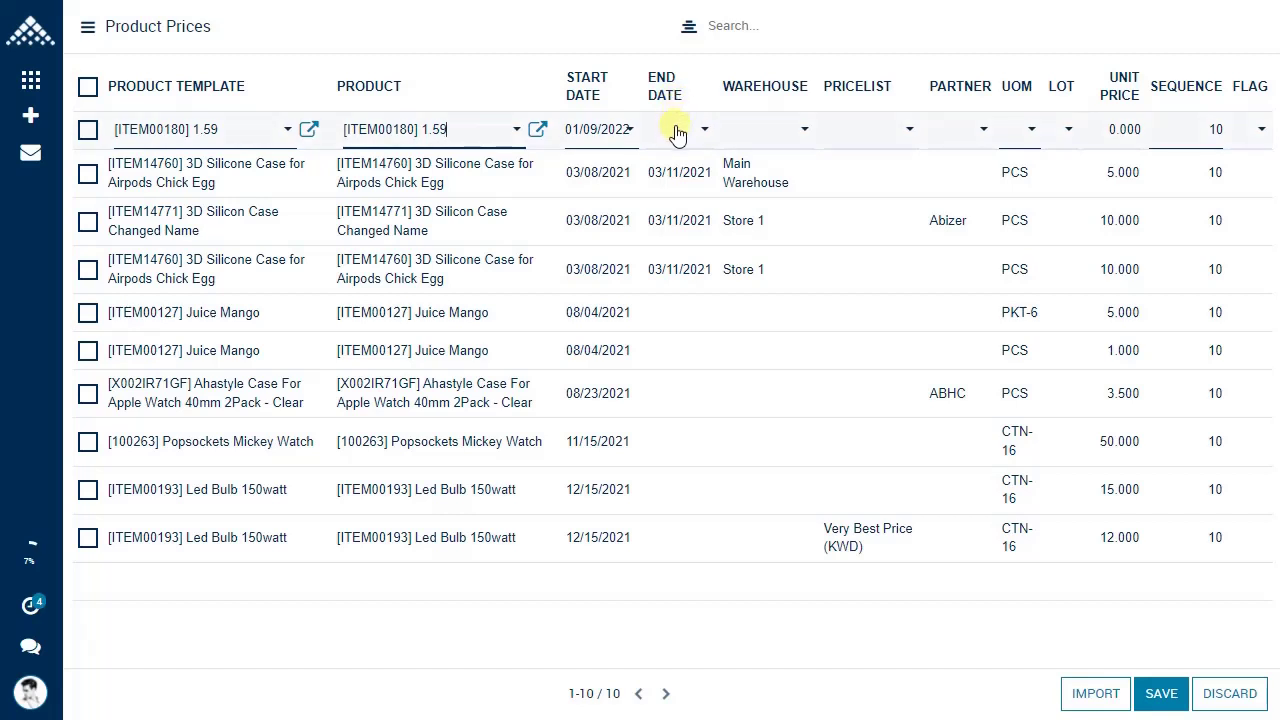
- Check the Warehouse, Pricelist and Partner options of the new price line without choosing a value
left_click(767, 132)
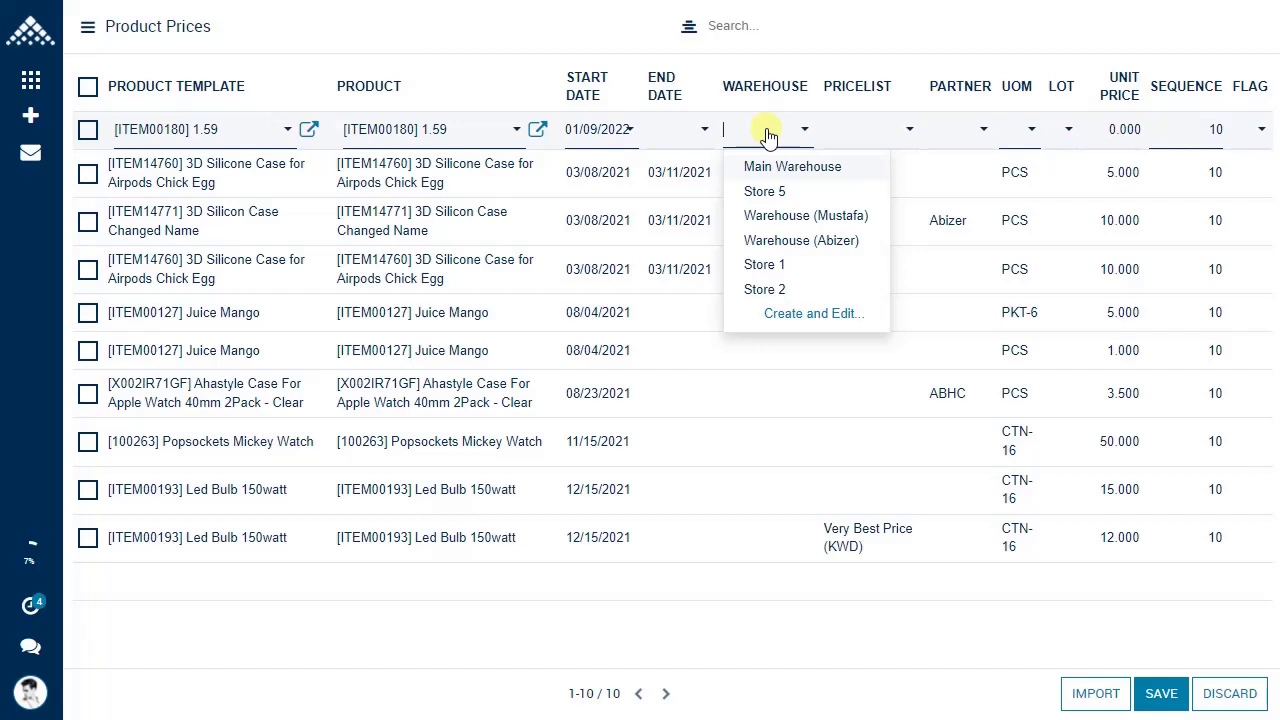
left_click(856, 133)
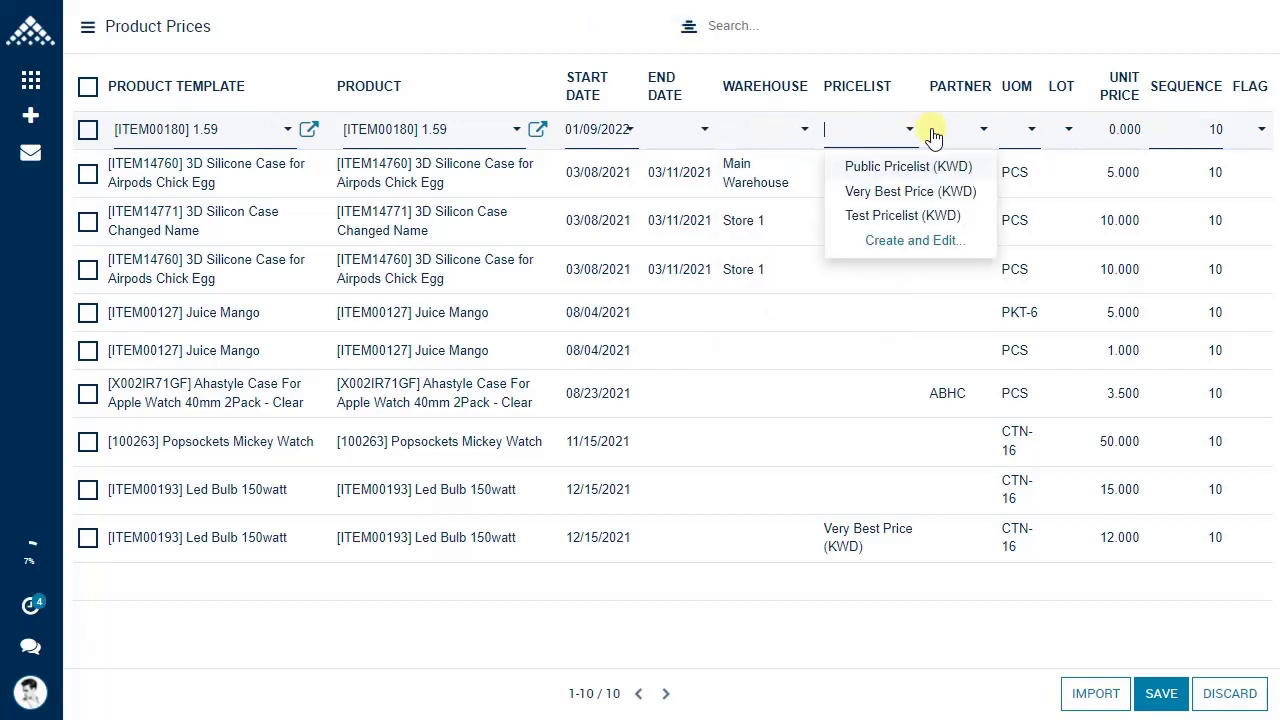
left_click(970, 130)
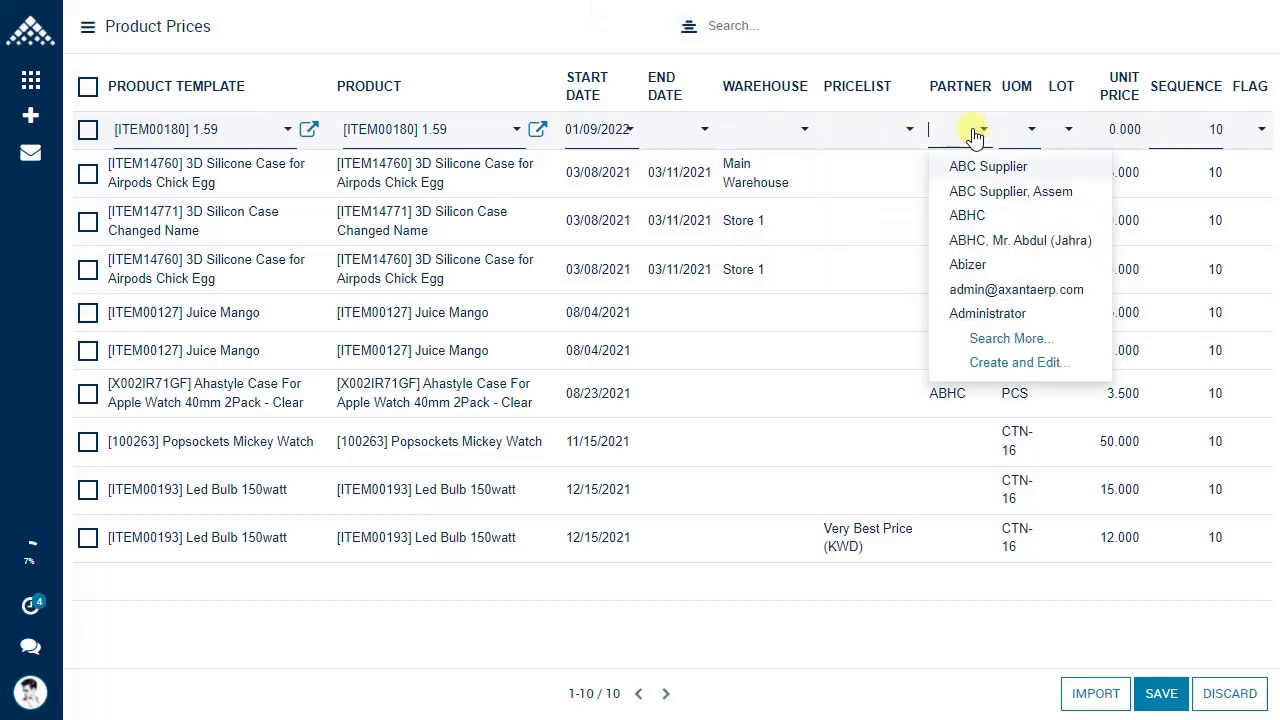
- Set the new price line's UOM to PCS and its unit price to 2.5
left_click(1020, 133)
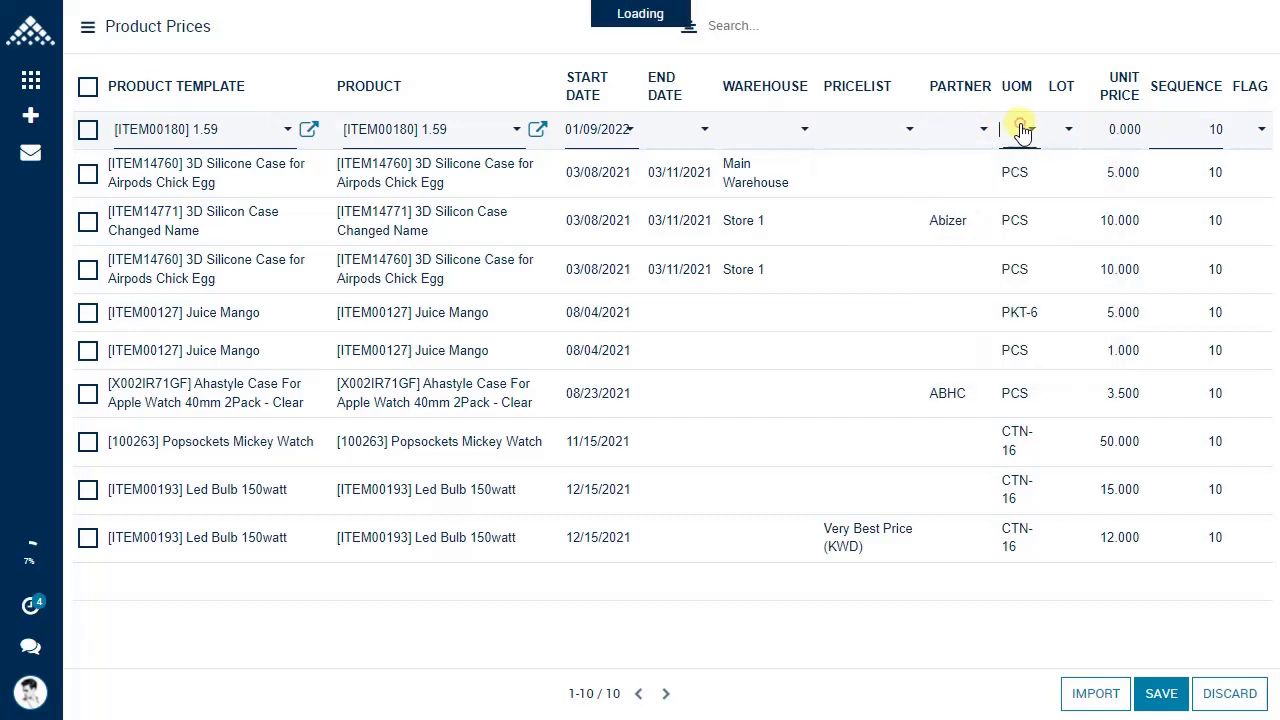
type("pc")
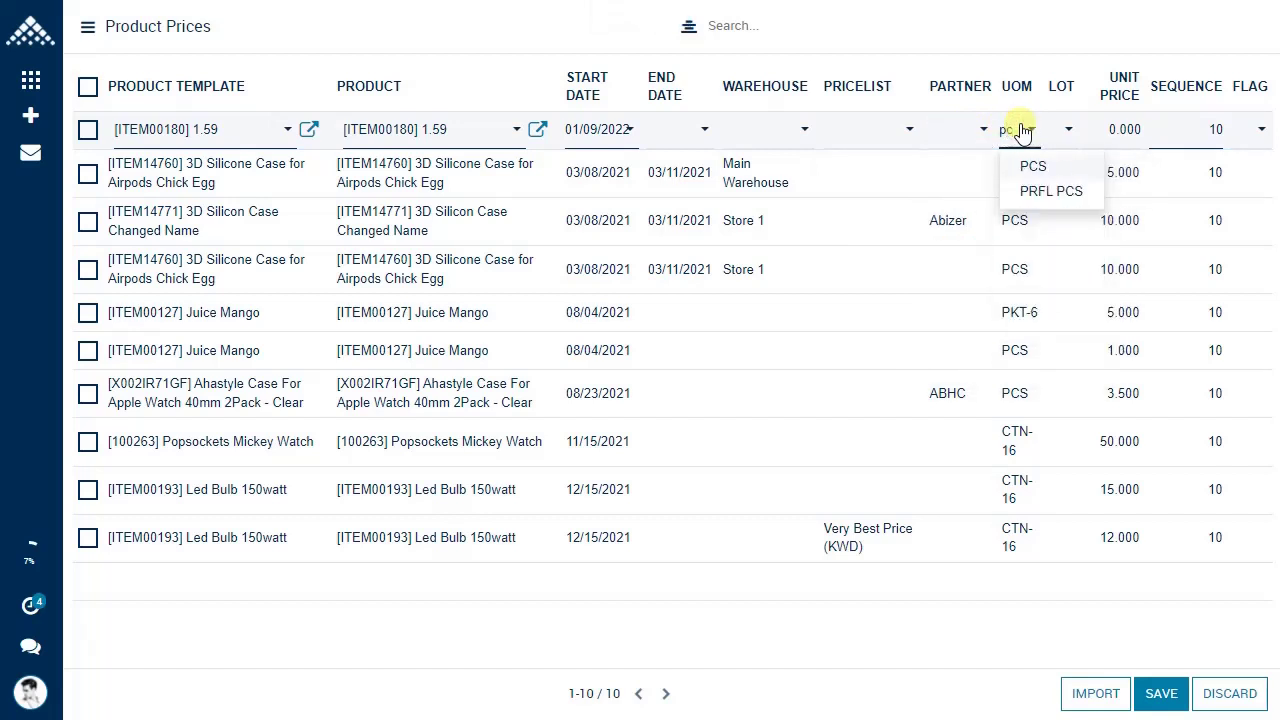
key("Return")
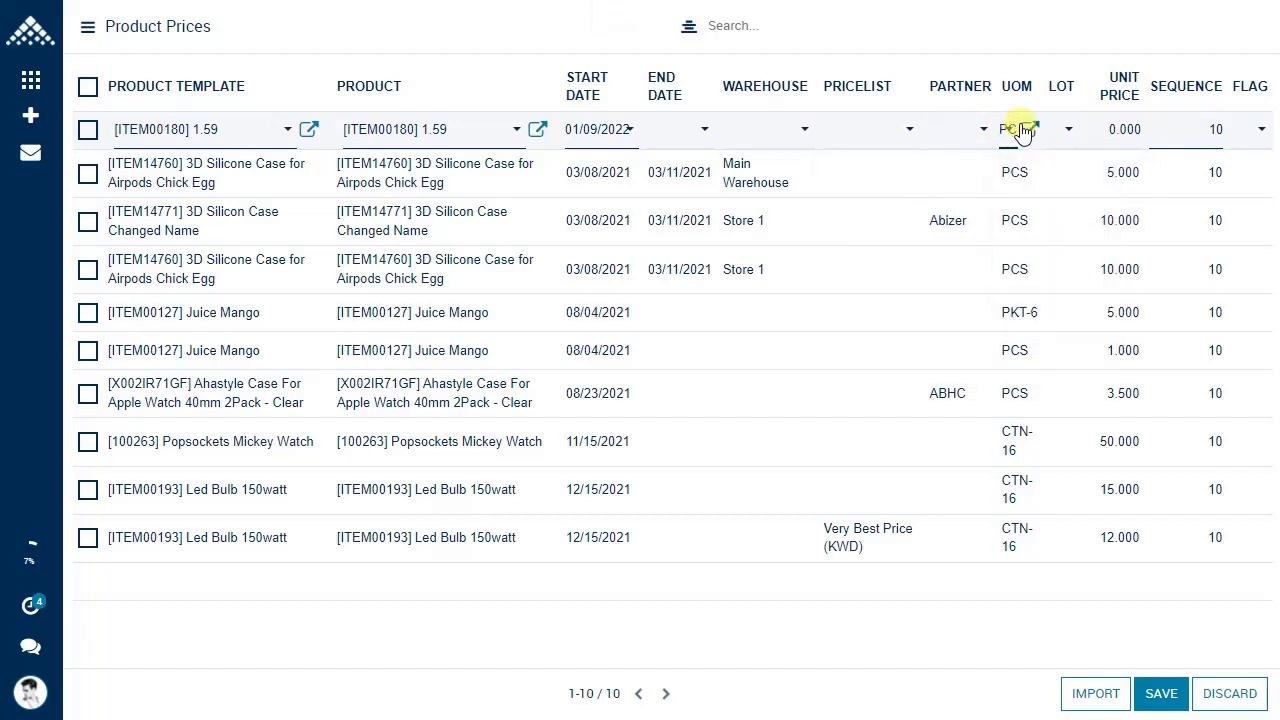
left_click(1108, 130)
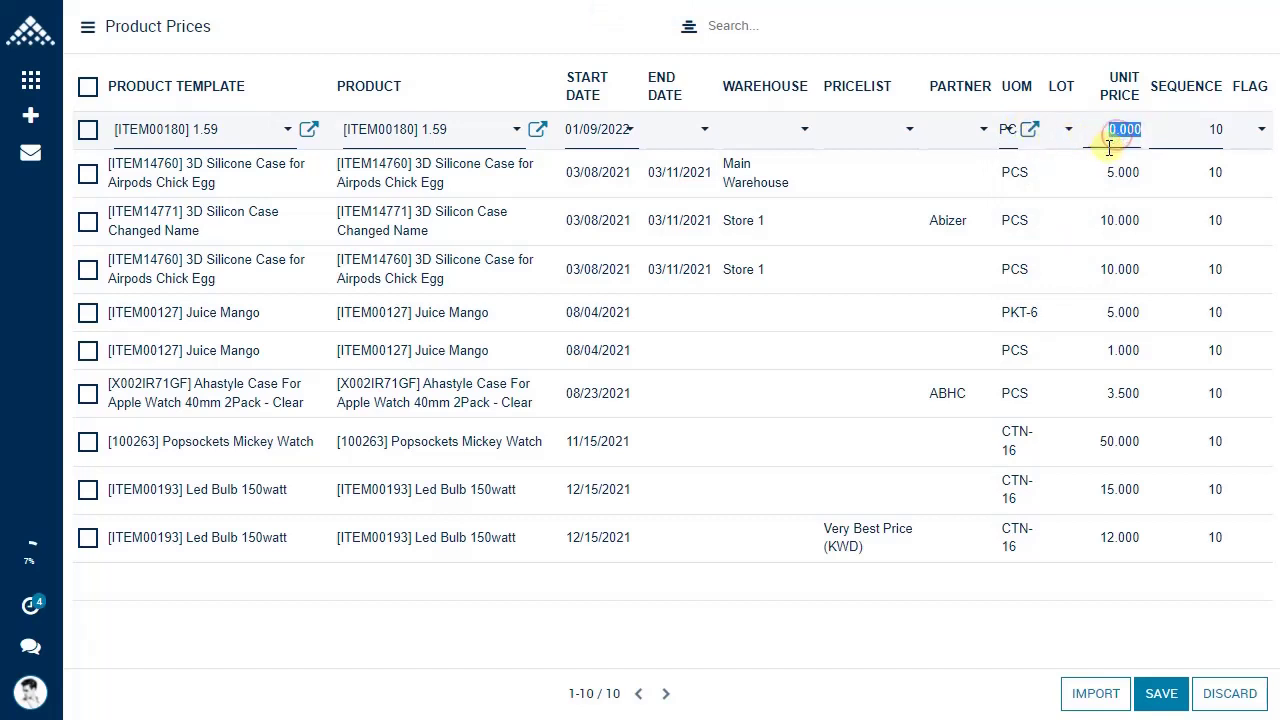
type("2.5")
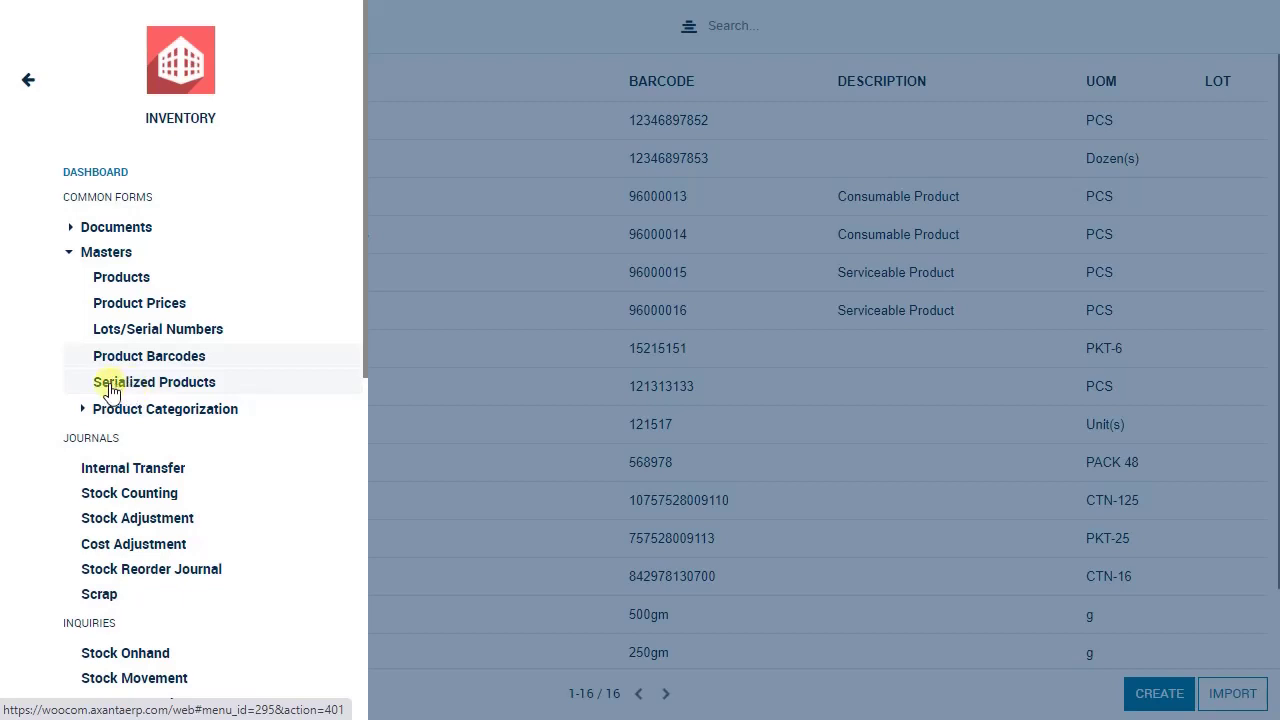
- Open Serialized Products from the Inventory masters, examine the Product and Description fields of a blank record, and return to the list
left_click(110, 390)
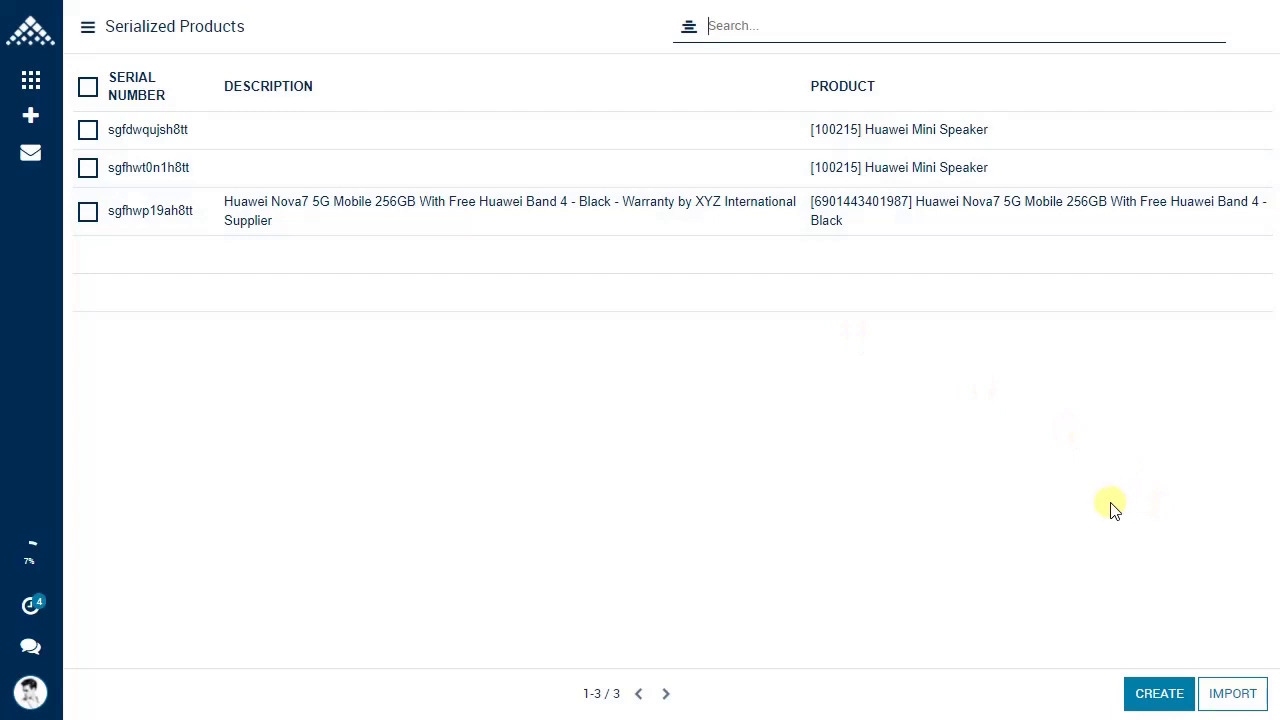
left_click(1136, 700)
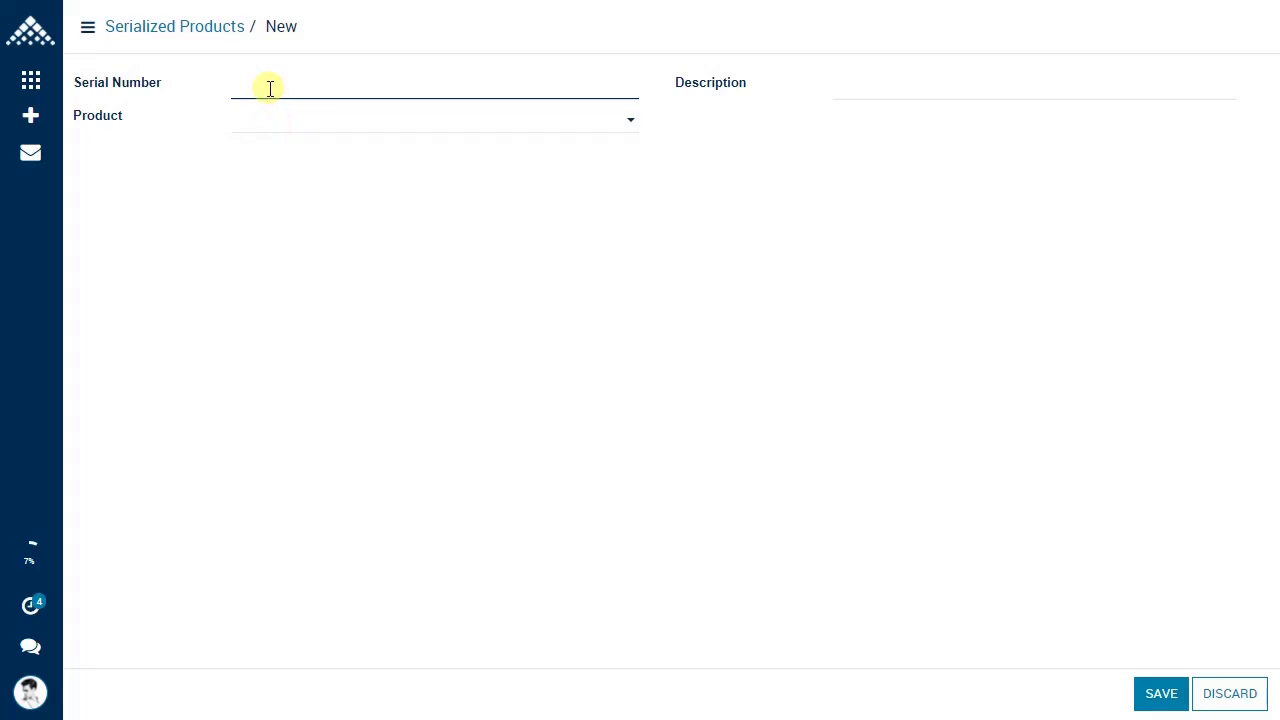
left_click(371, 132)
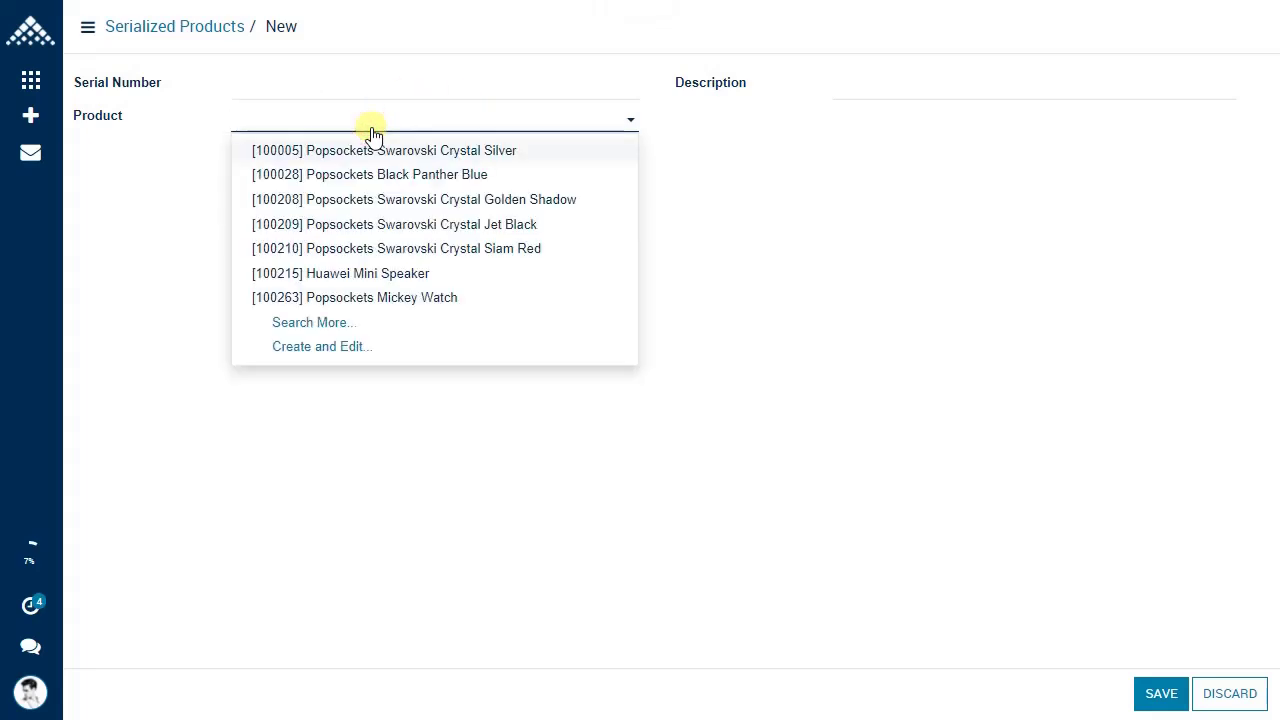
left_click(880, 83)
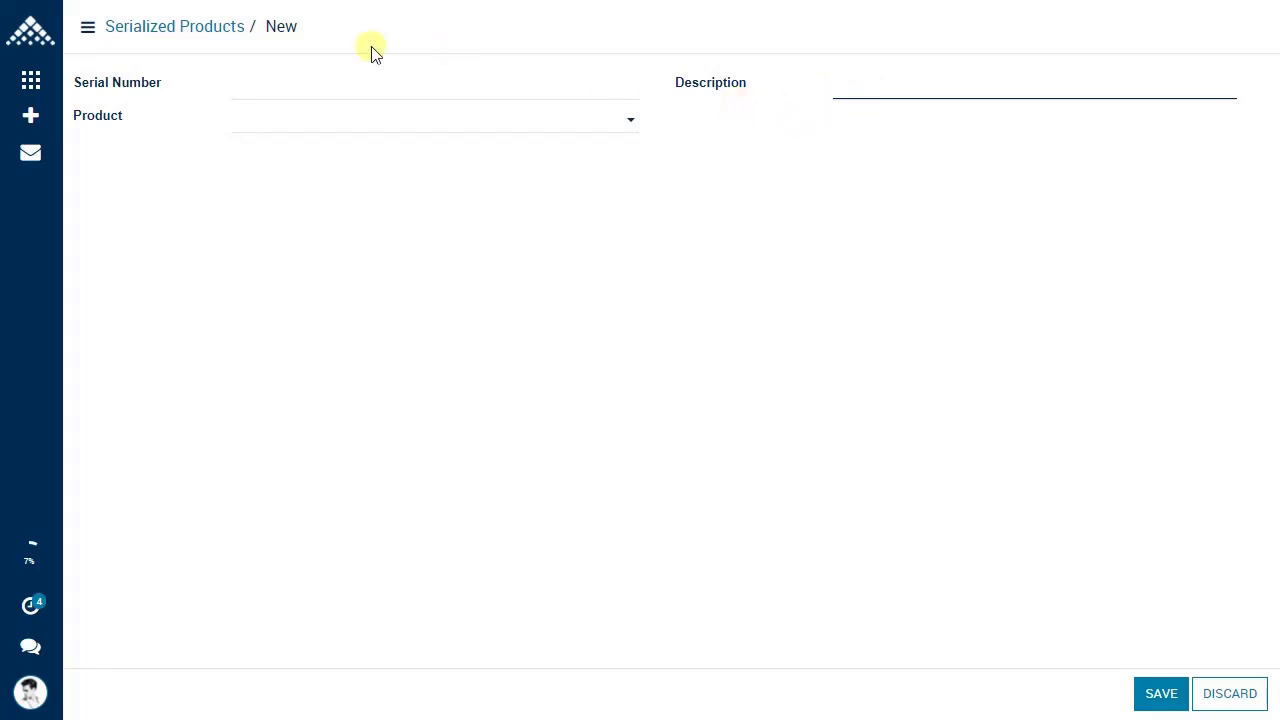
left_click(198, 35)
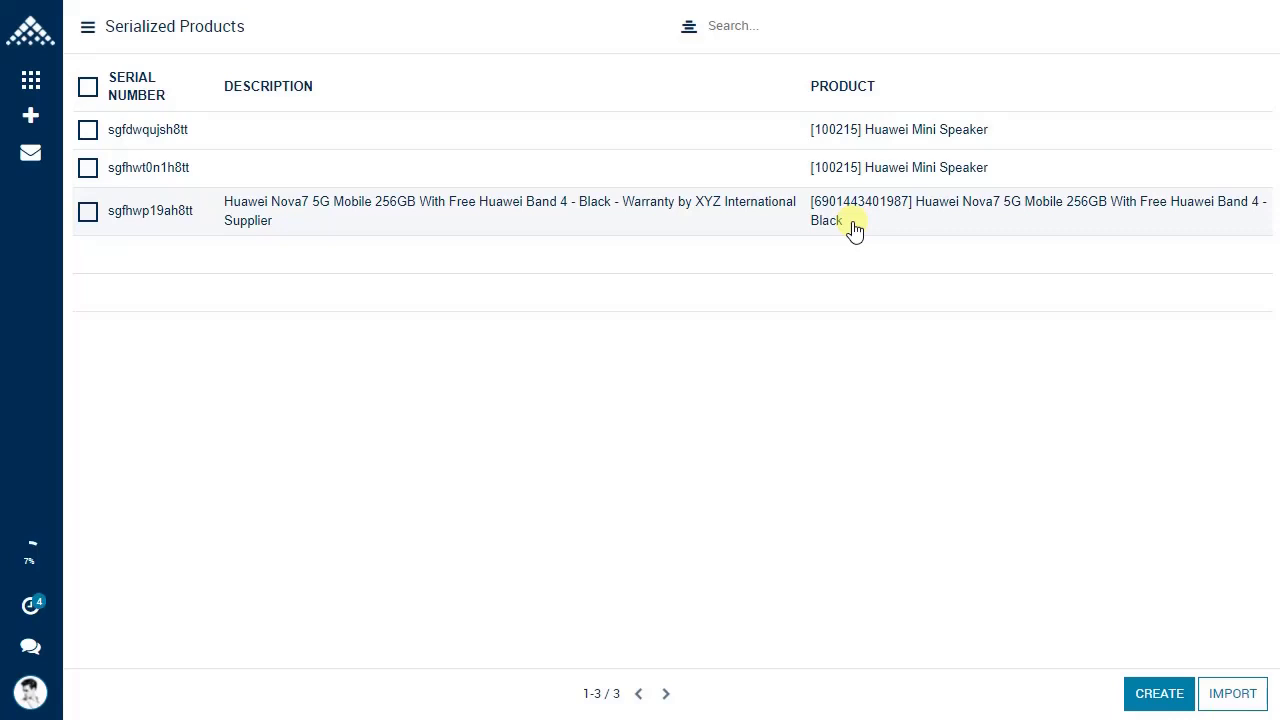
- Open the serialized Huawei Nova7 5G Mobile record and examine its description, including the supplier warranty text
left_click(660, 217)
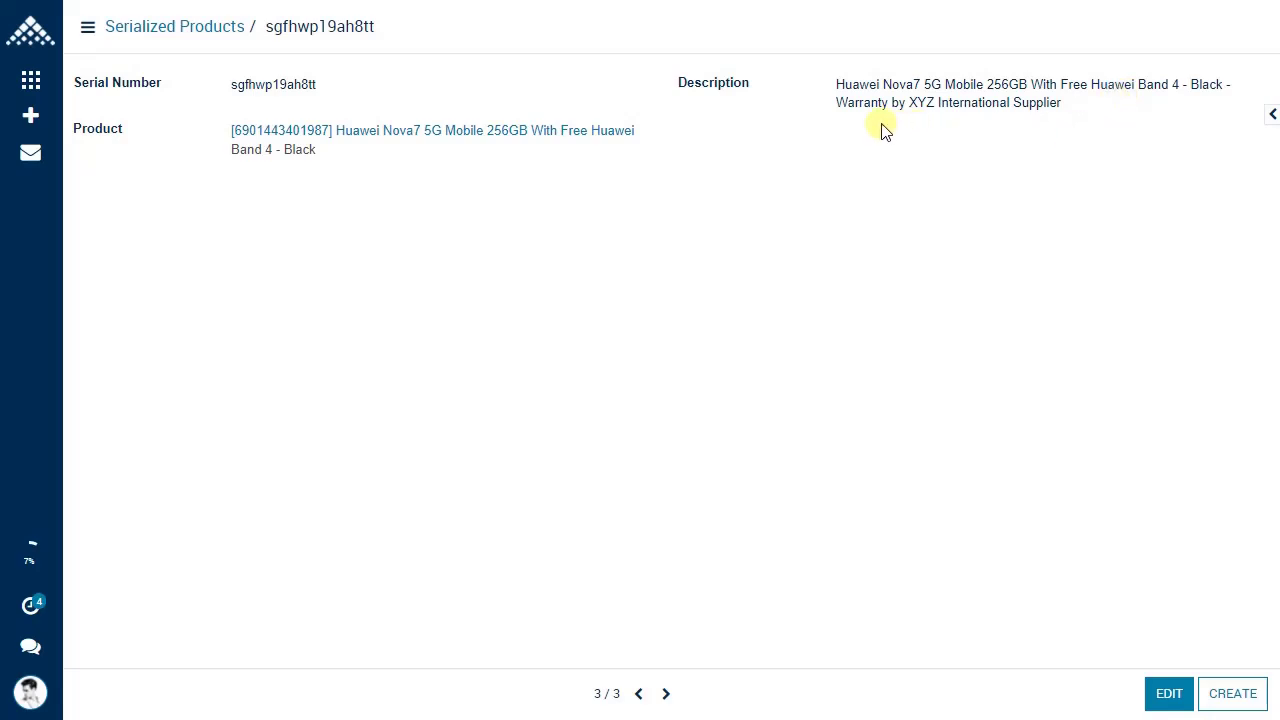
left_click_drag(836, 102, 1061, 104)
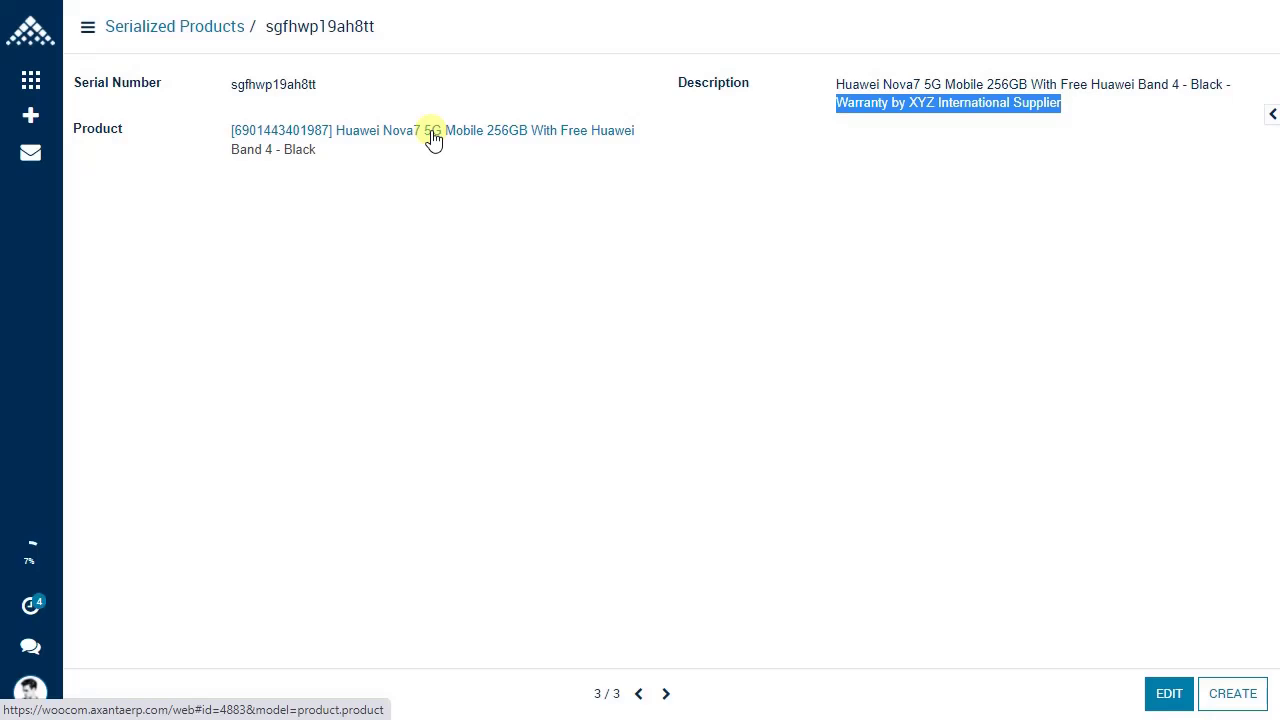
left_click(837, 89)
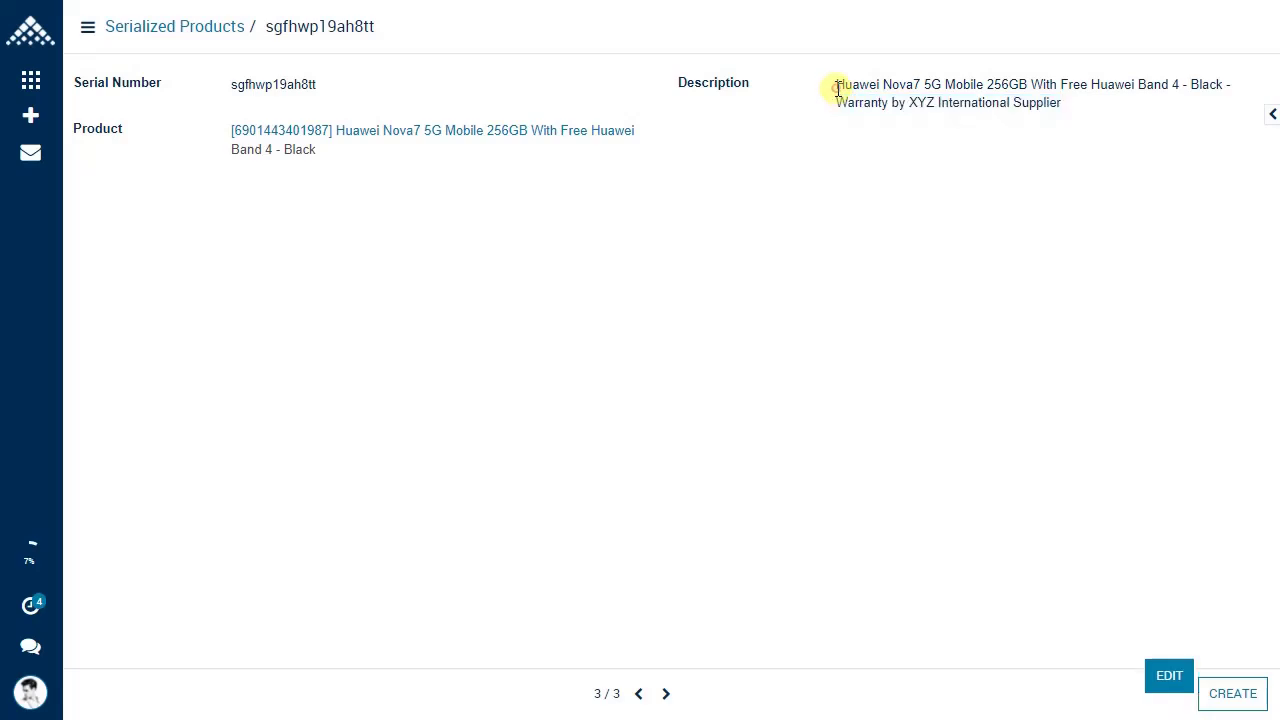
left_click_drag(834, 84, 1057, 113)
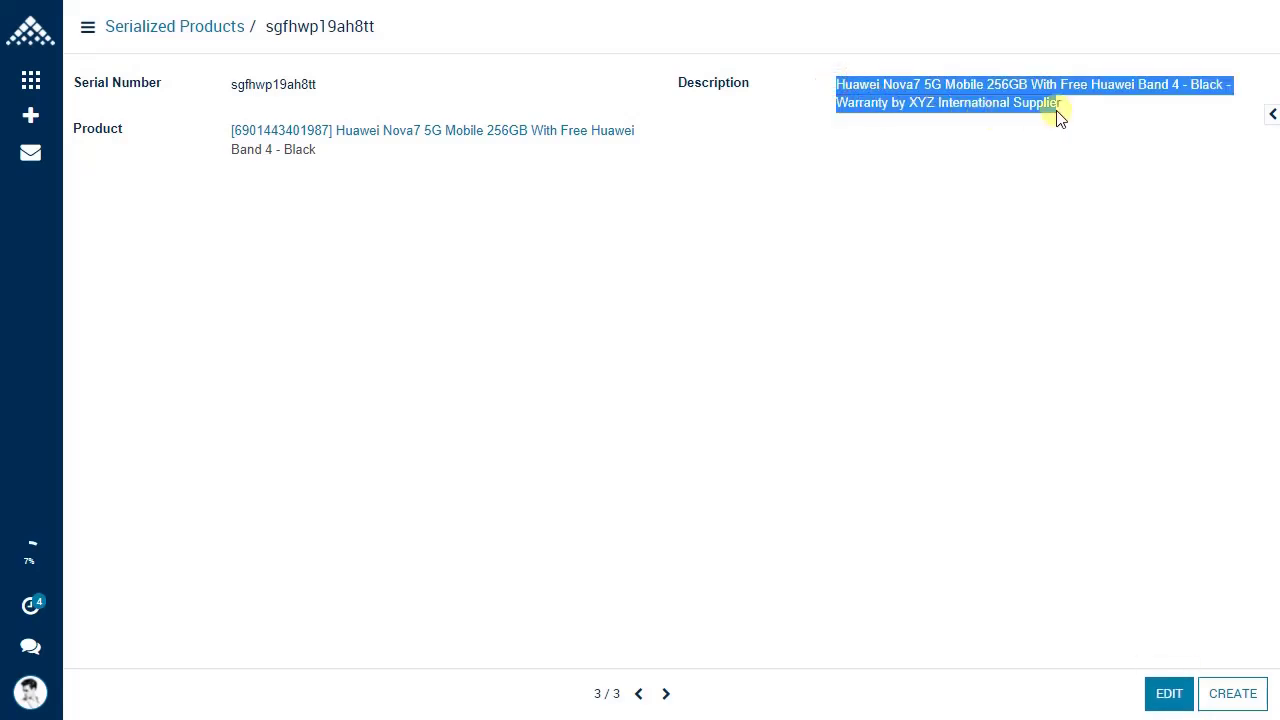
left_click(1064, 127)
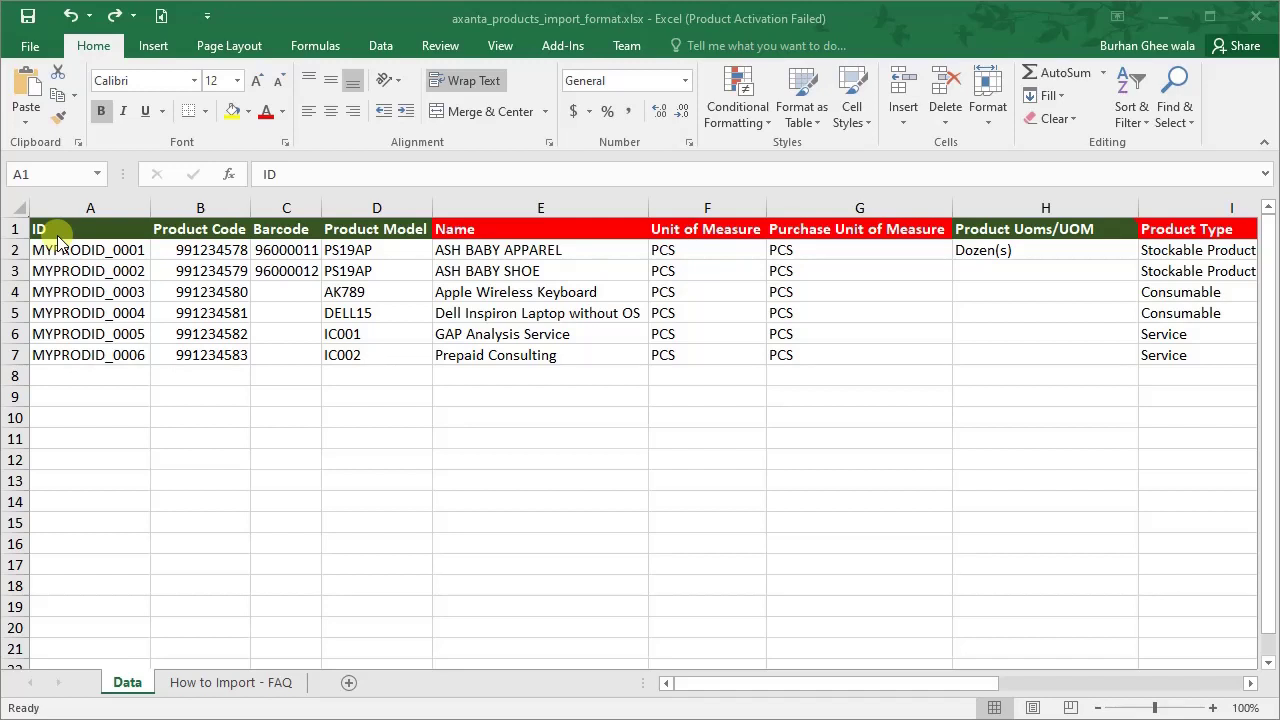
- In Excel, examine the ID column of axanta_products_import_format.xlsx and the ID Fields rules on the How to Import - FAQ sheet, then return to Data
left_click(60, 230)
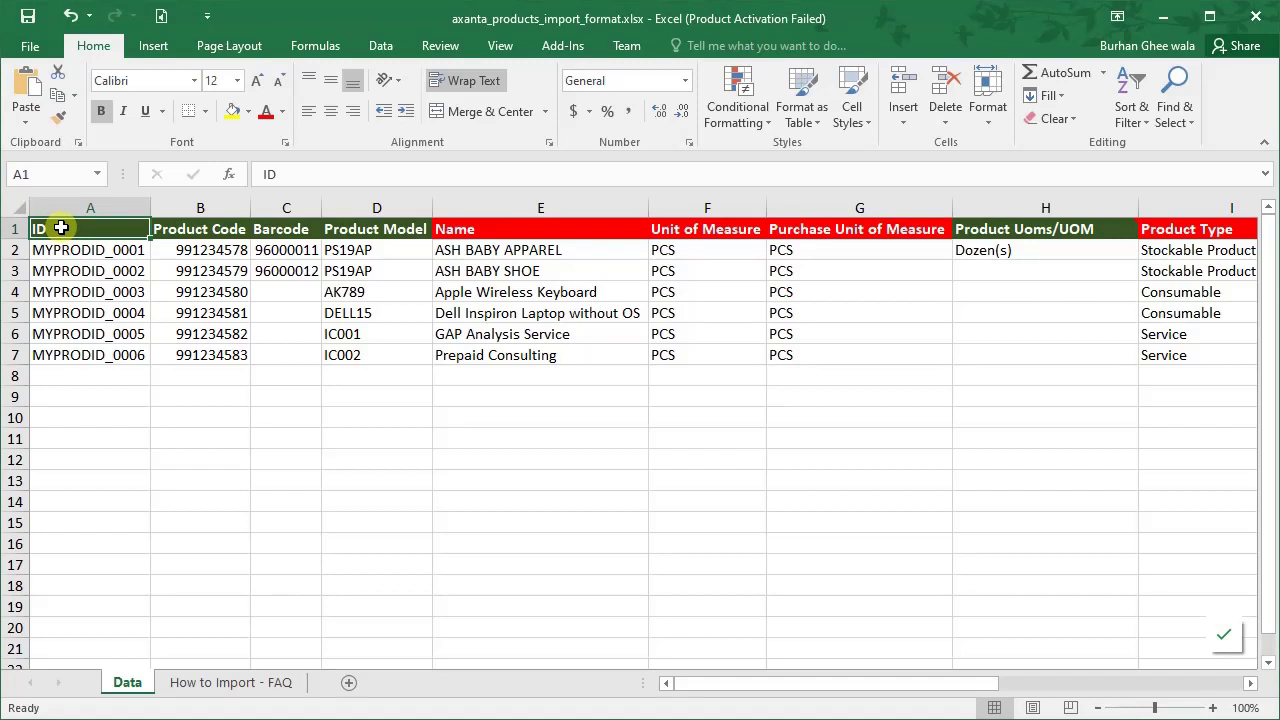
left_click(237, 690)
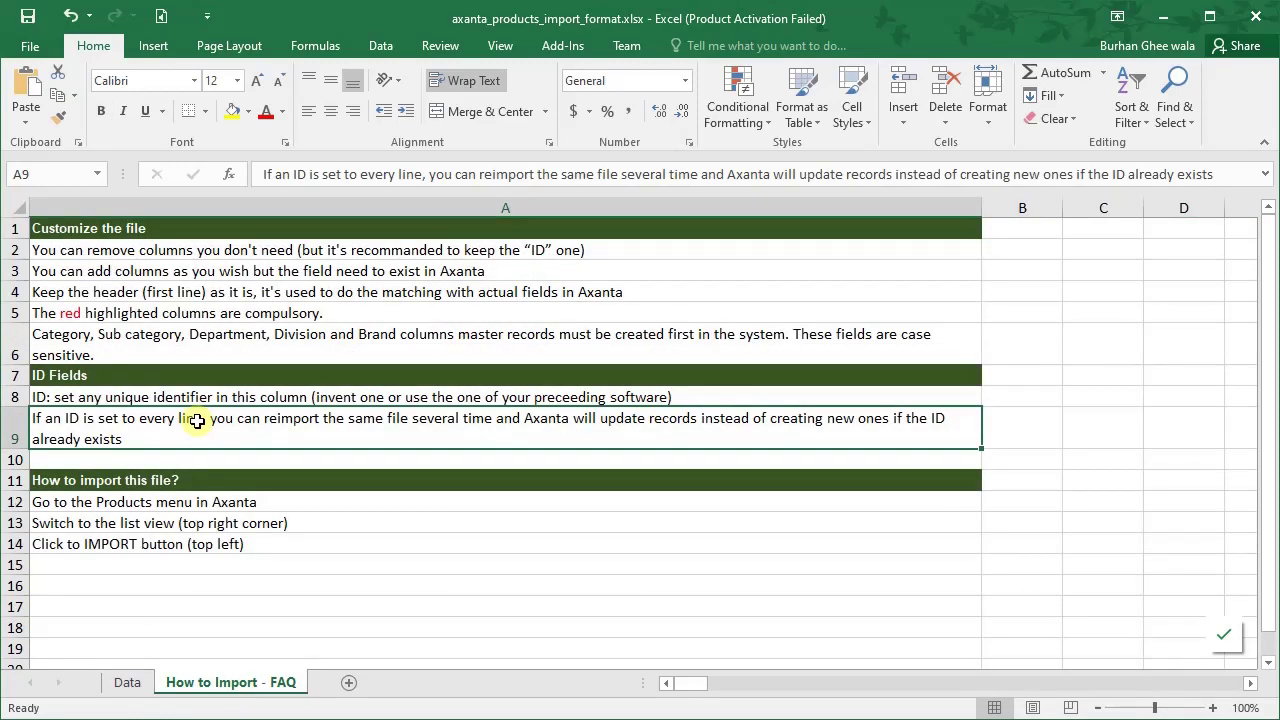
left_click(66, 397)
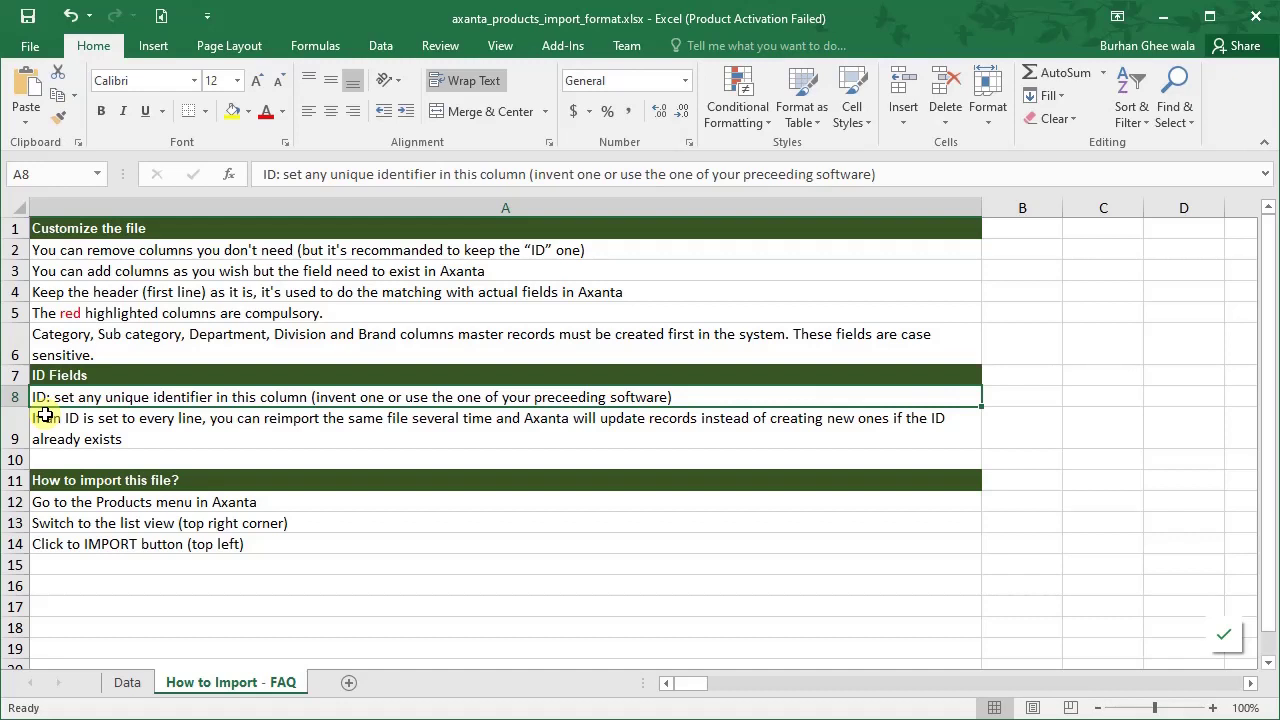
left_click(54, 428)
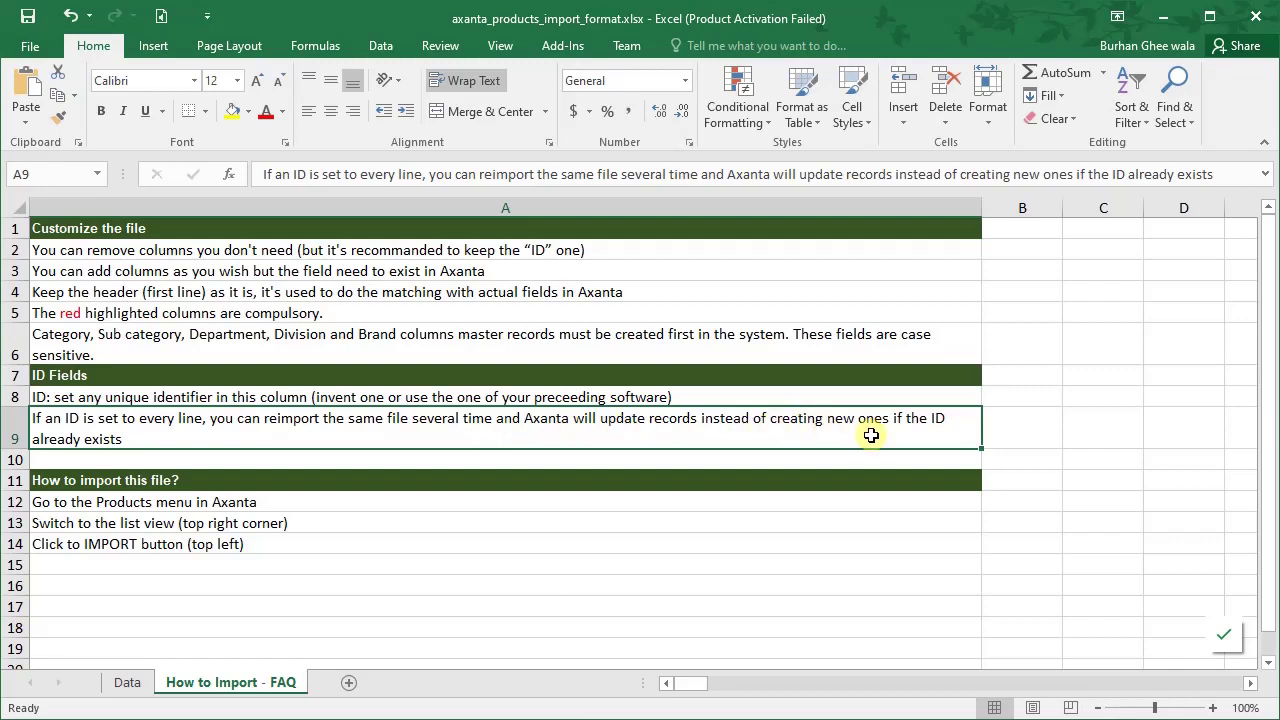
left_click(124, 682)
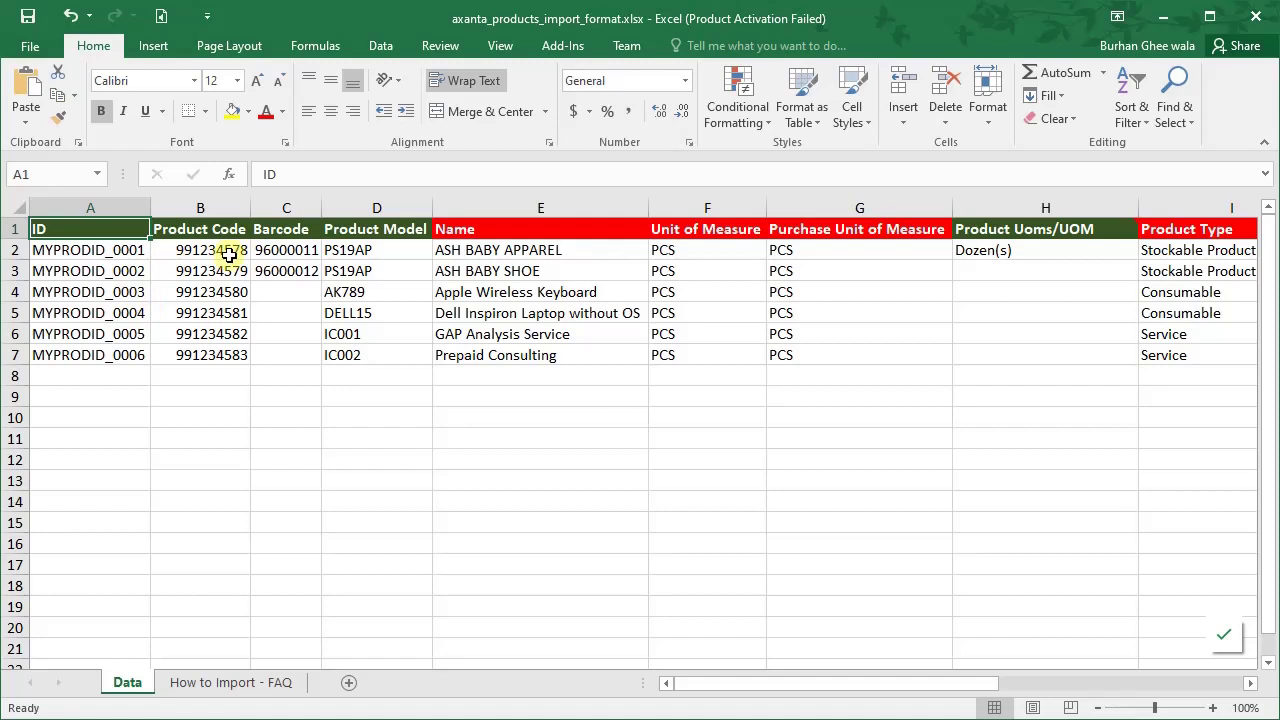
- Review the first sample product's identification, name and unit of measure columns, from ID through Product Uoms/UOM
left_click(105, 252)
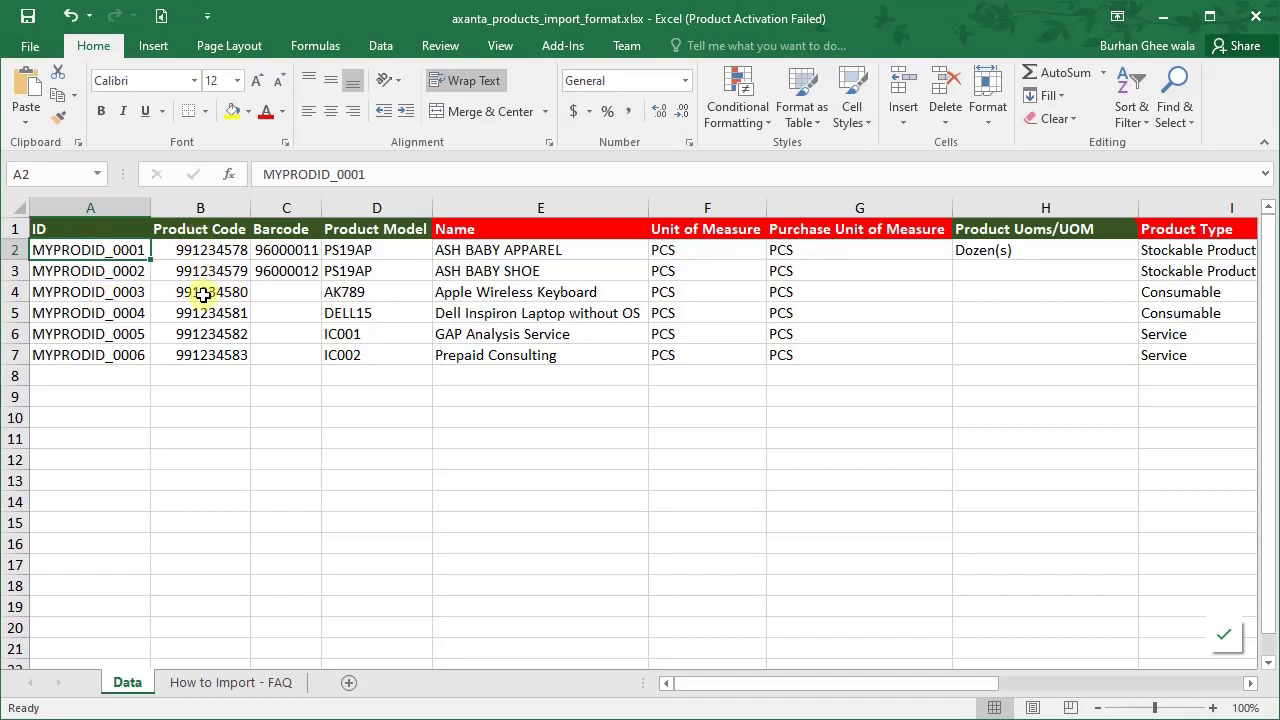
left_click(206, 251)
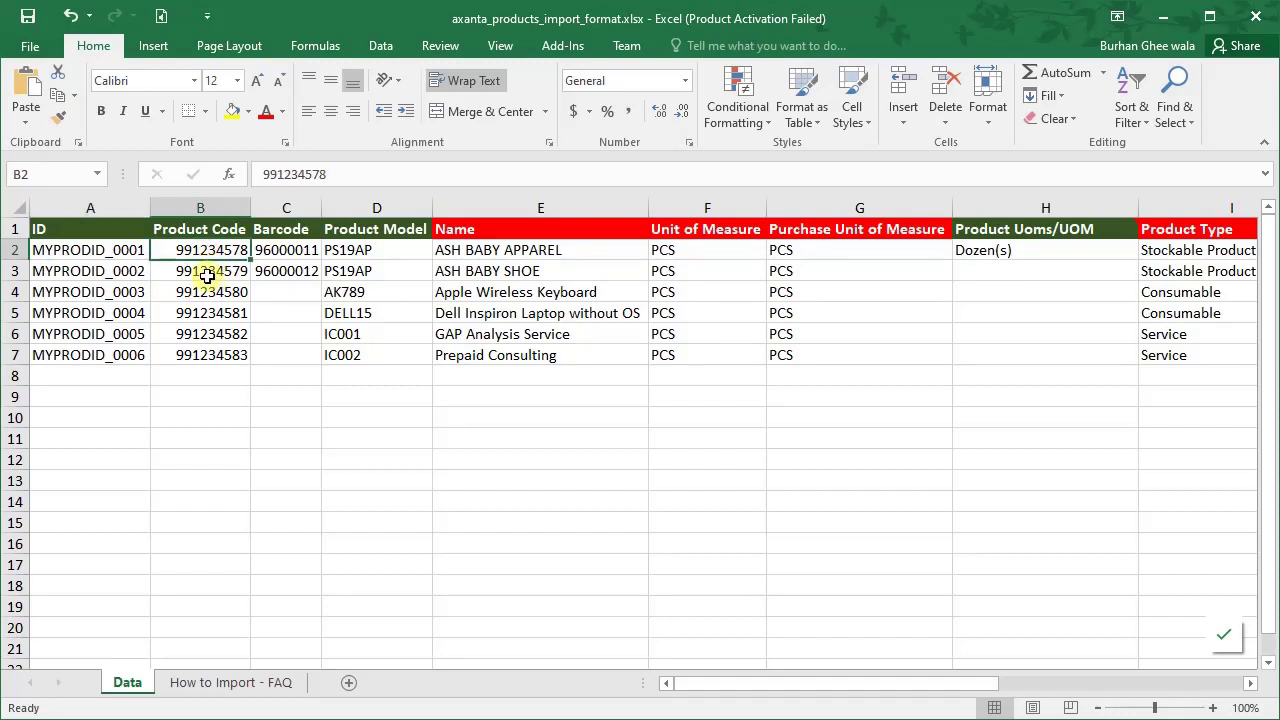
left_click(286, 253)
left_click(360, 253)
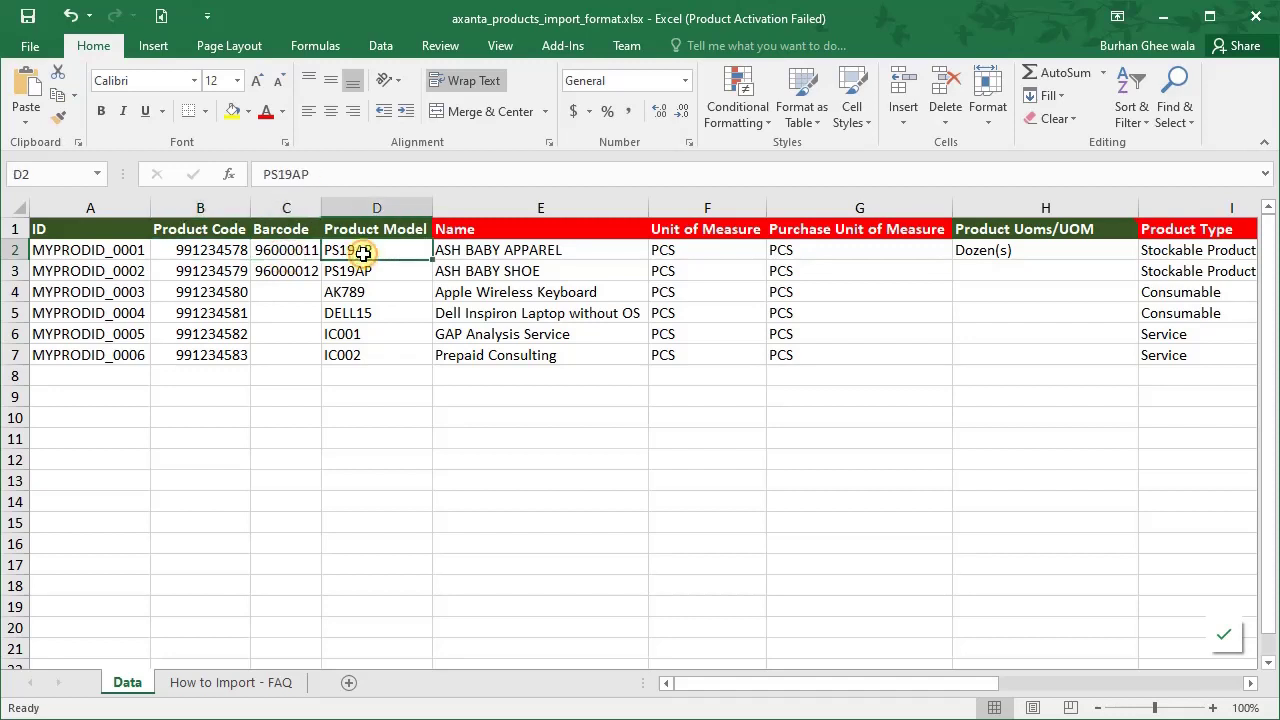
left_click(482, 252)
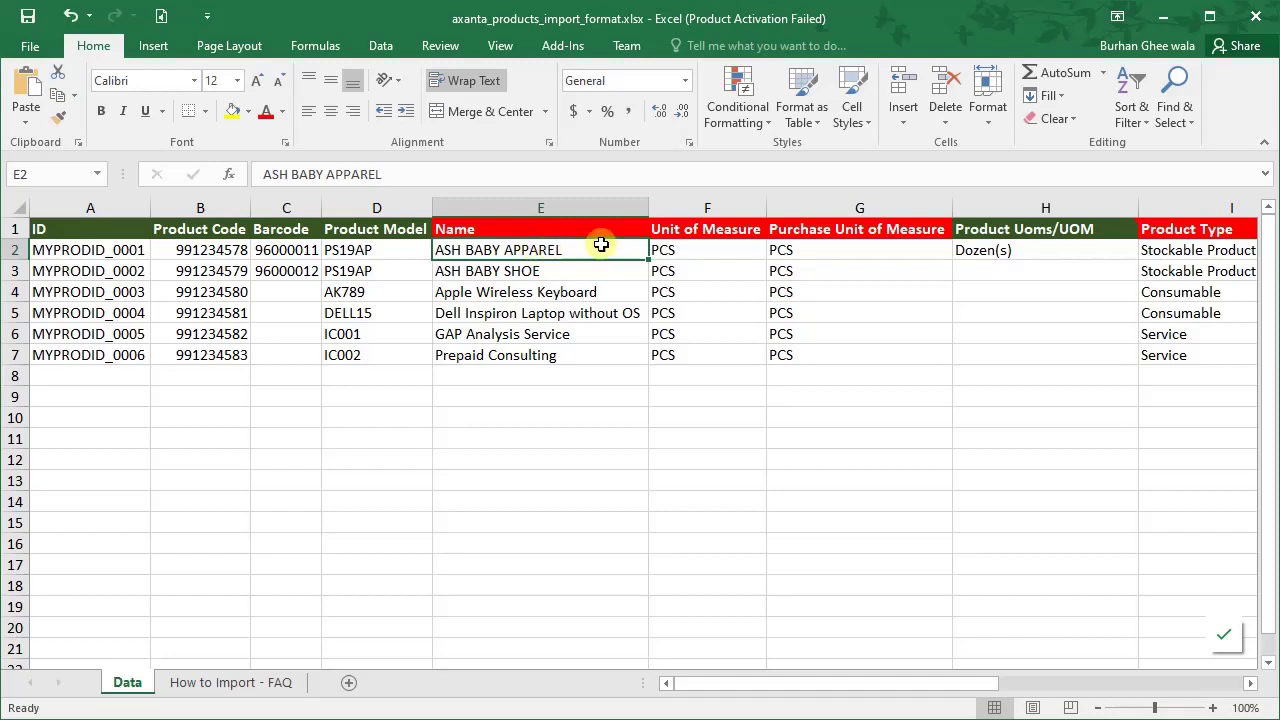
left_click(666, 246)
left_click(822, 247)
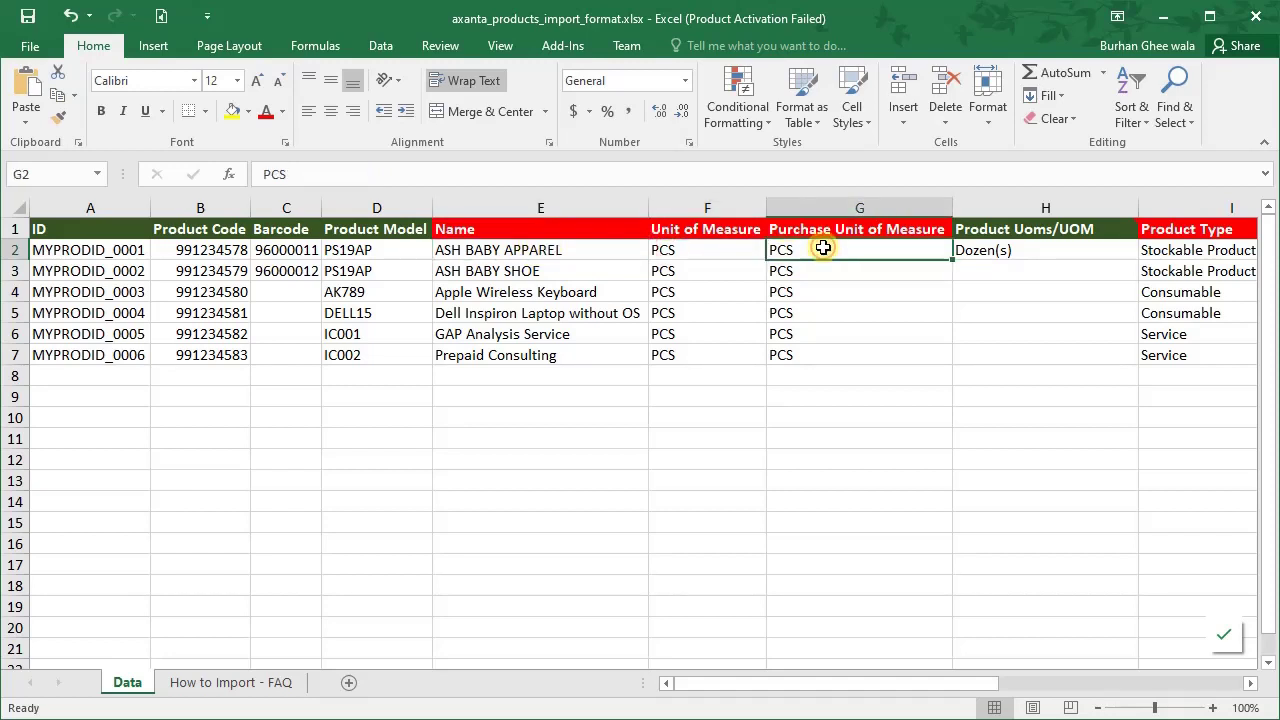
left_click(975, 251)
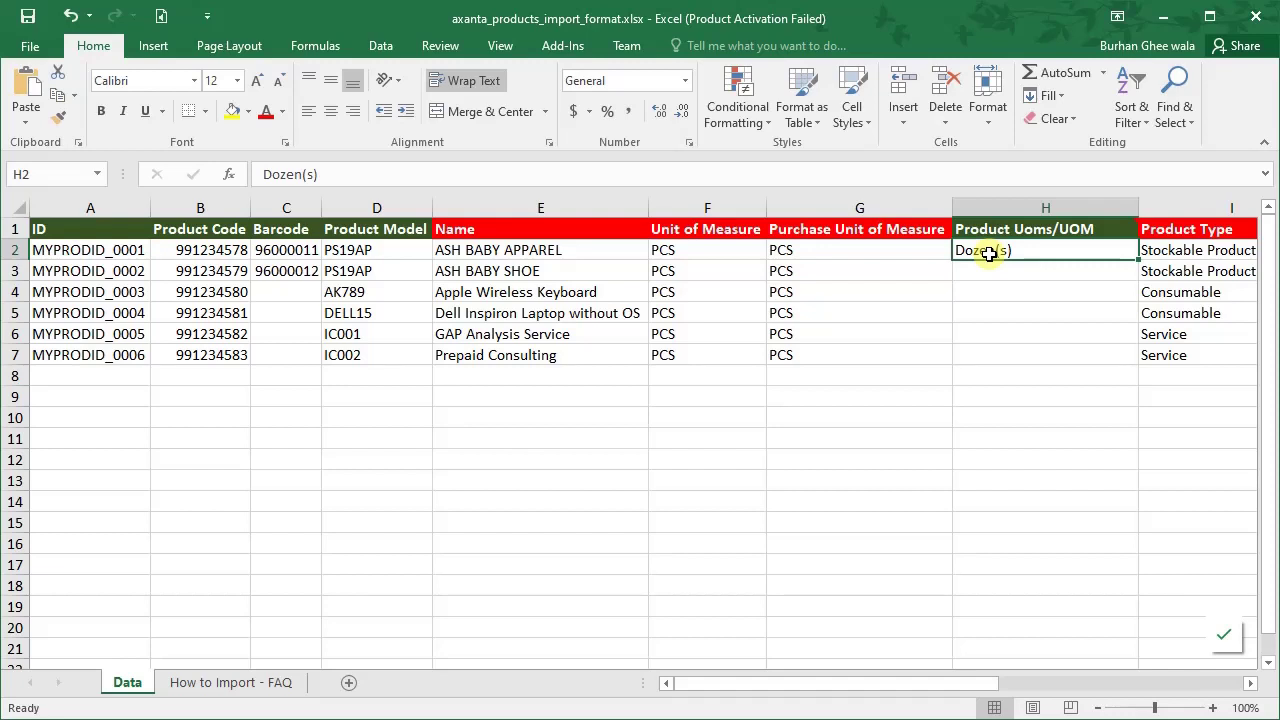
left_click(534, 256)
left_click(675, 252)
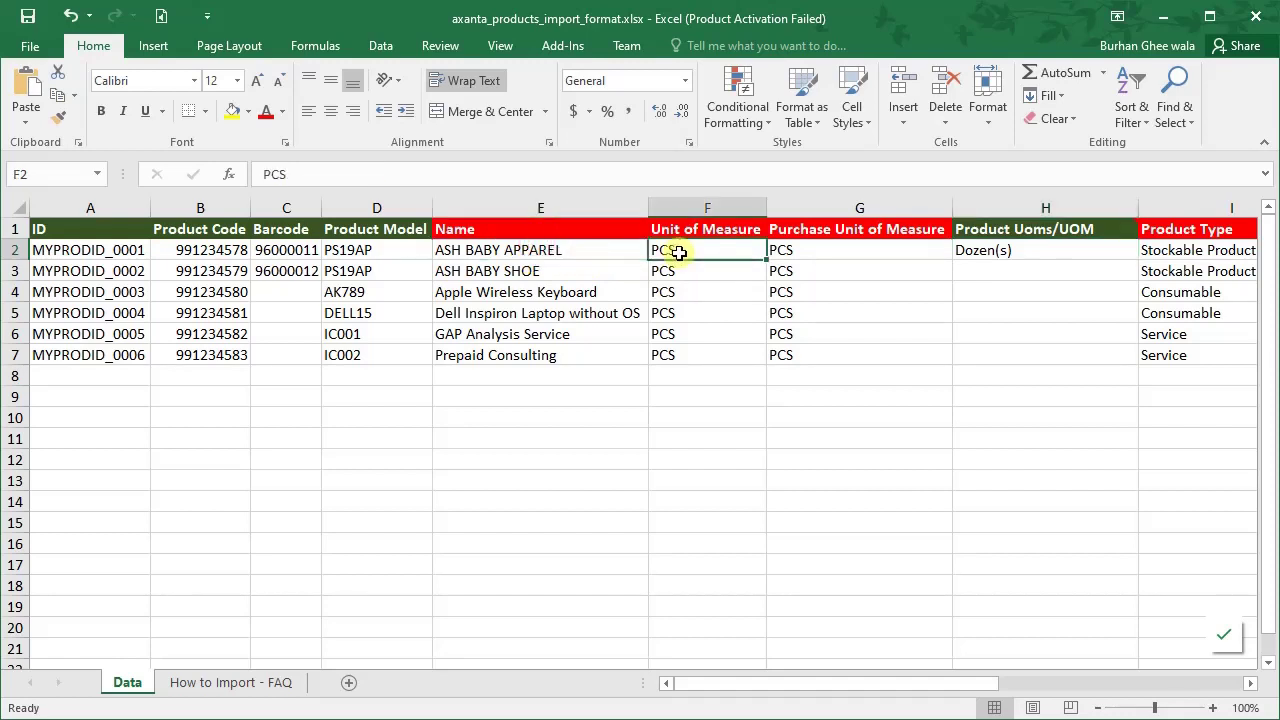
left_click(993, 253)
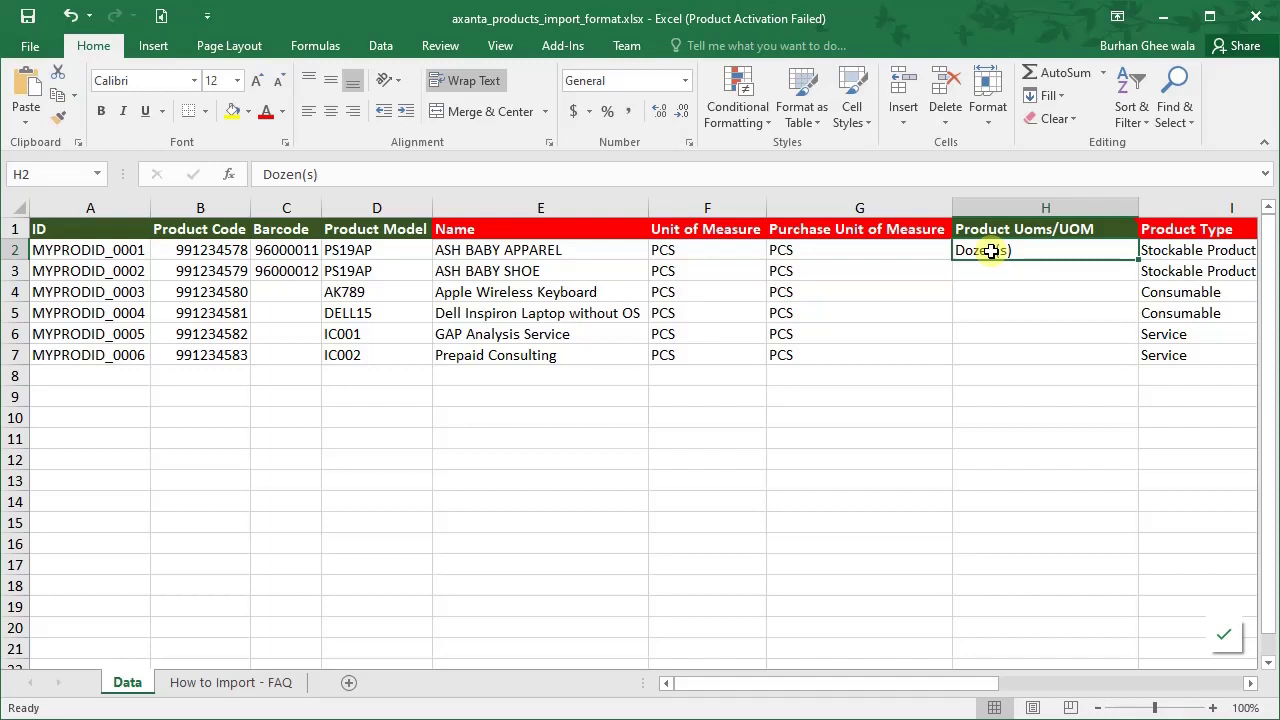
- Examine the first product's Product Type, Sales Price, Cost and Description columns
key("Right")
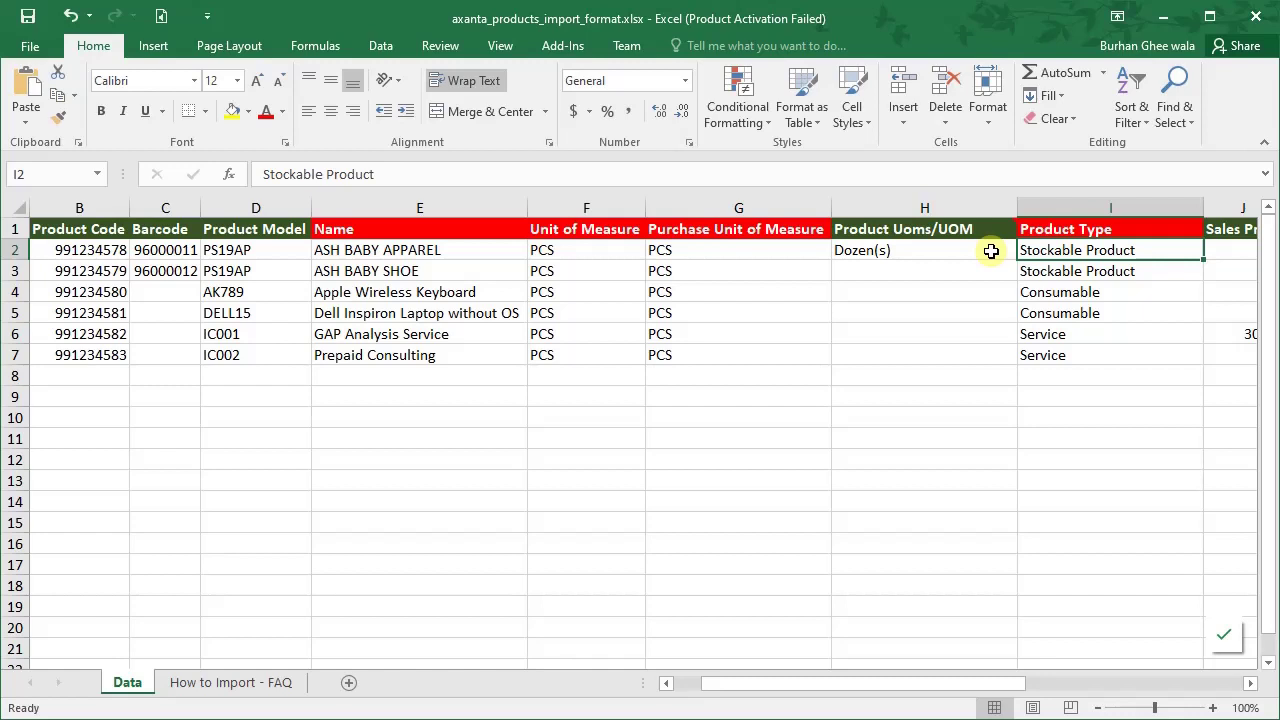
key("Right")
key("Right")
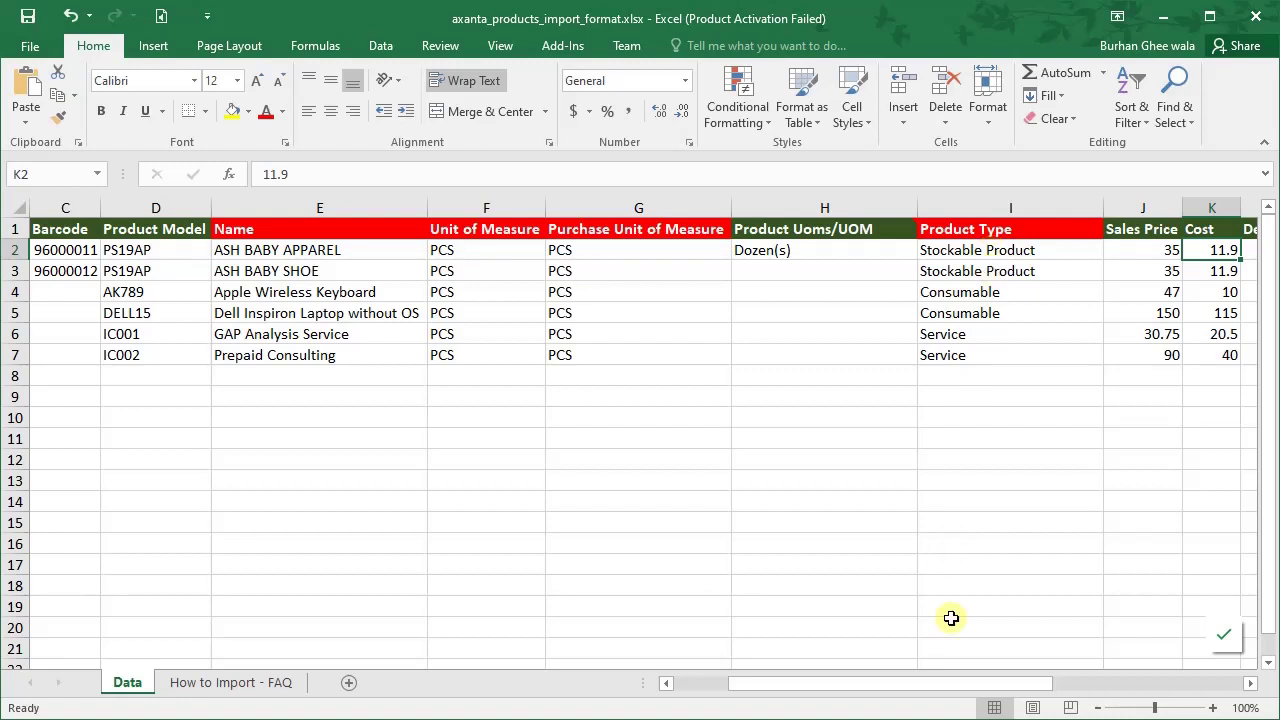
left_click_drag(869, 682, 1000, 697)
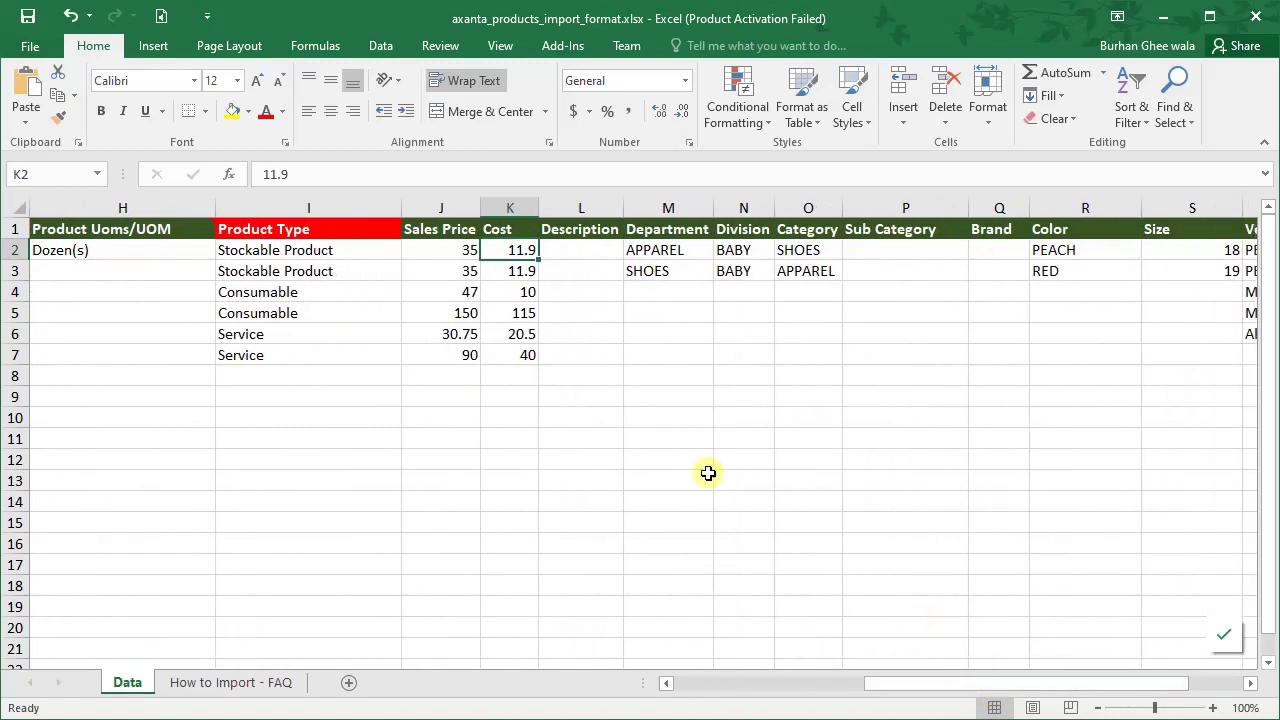
left_click(456, 252)
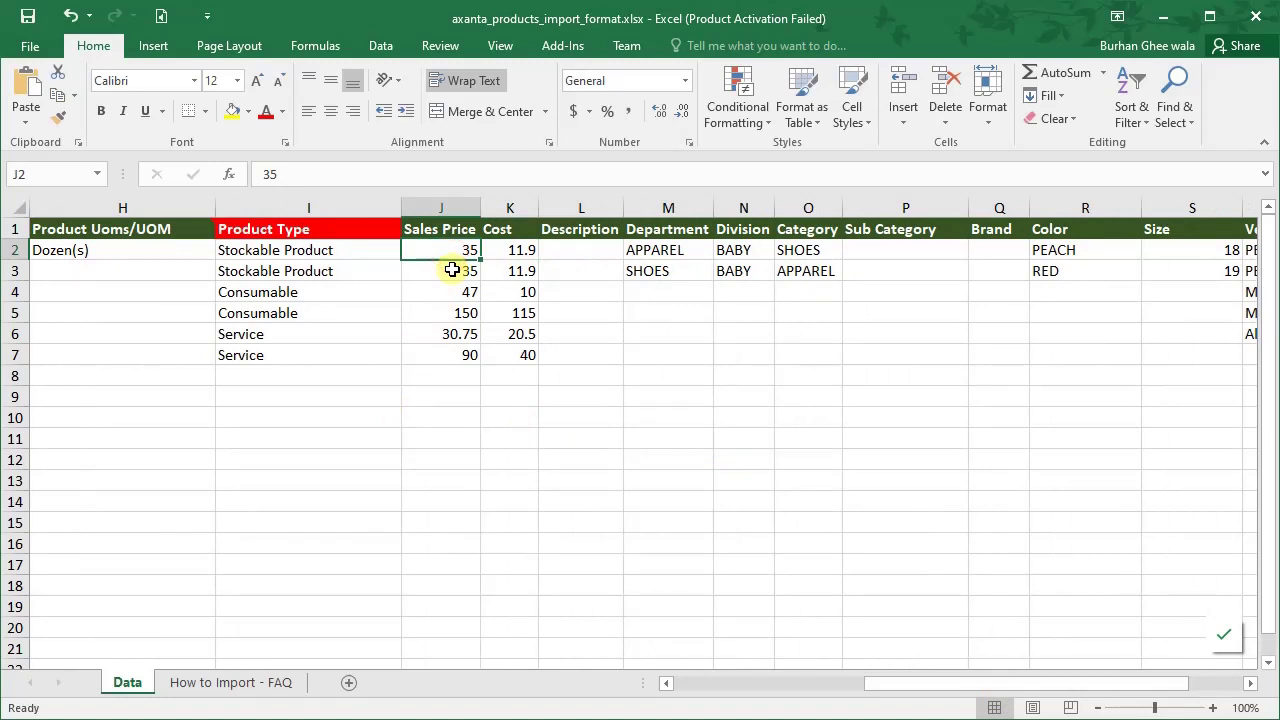
left_click(514, 251)
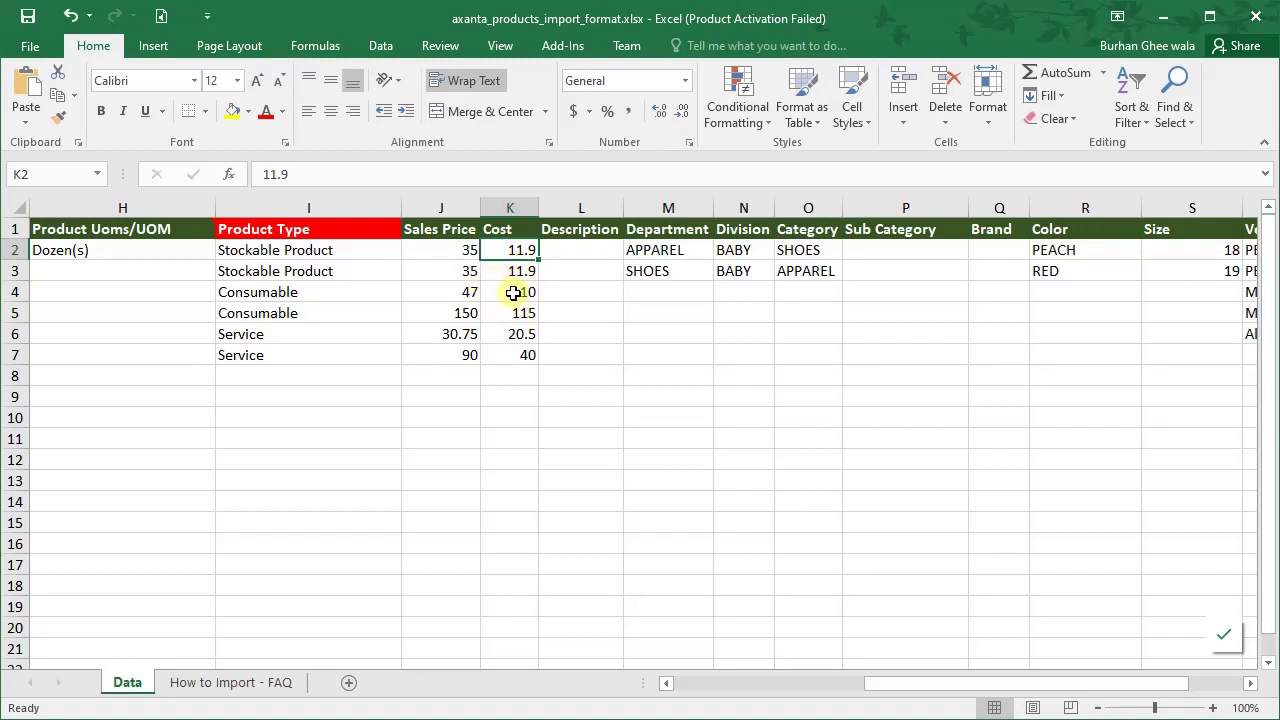
left_click(588, 249)
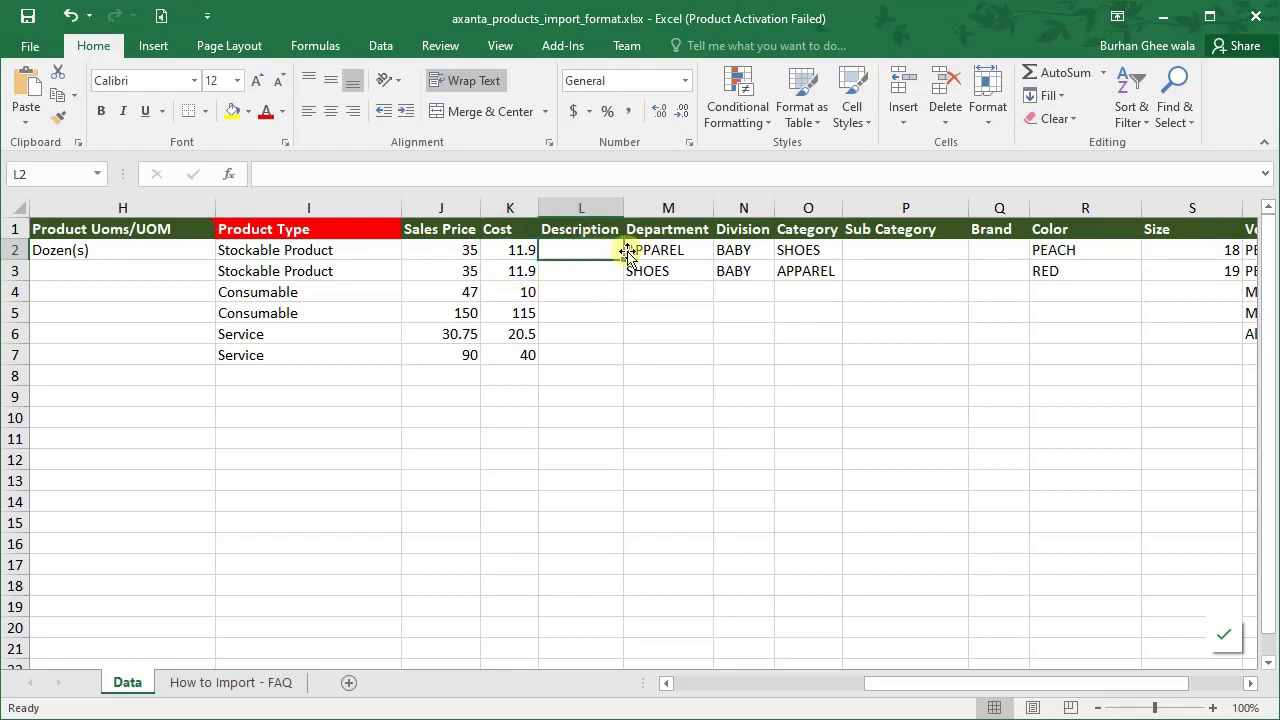
- Examine the classification columns from Department through Brand, plus the Color and Size entries of the second product
left_click(660, 250)
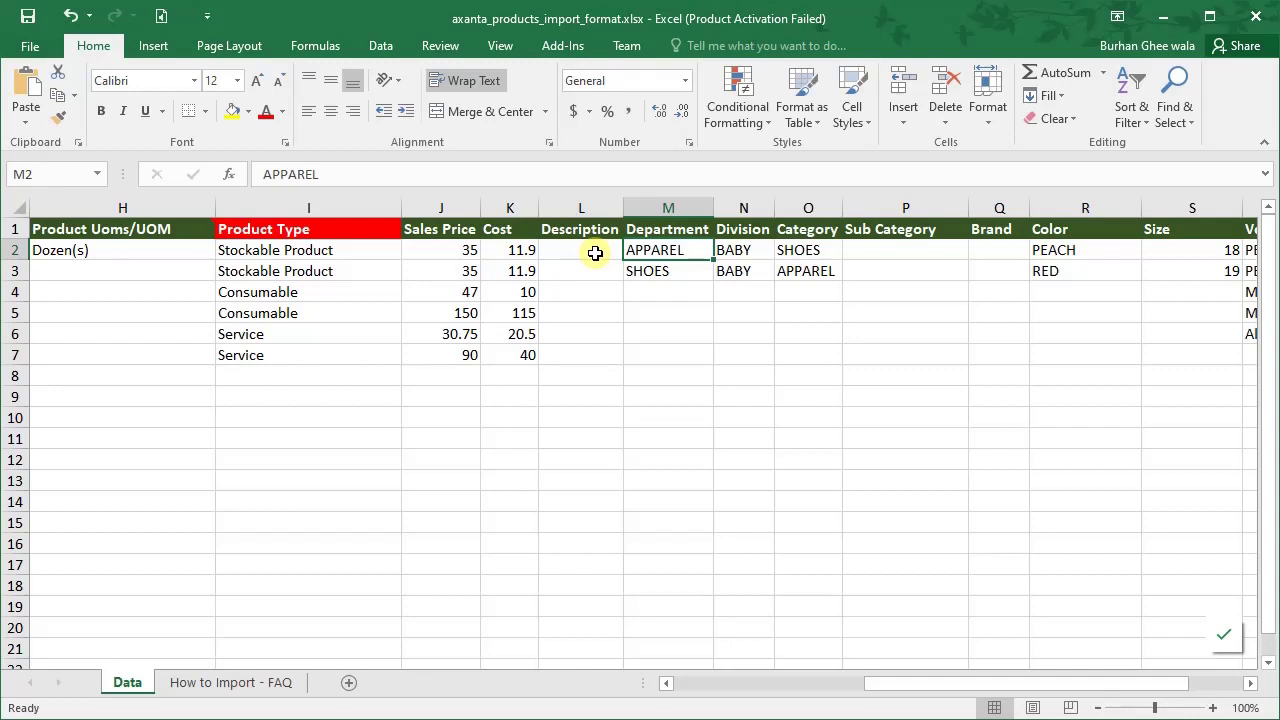
left_click(690, 228)
left_click_drag(690, 228, 974, 224)
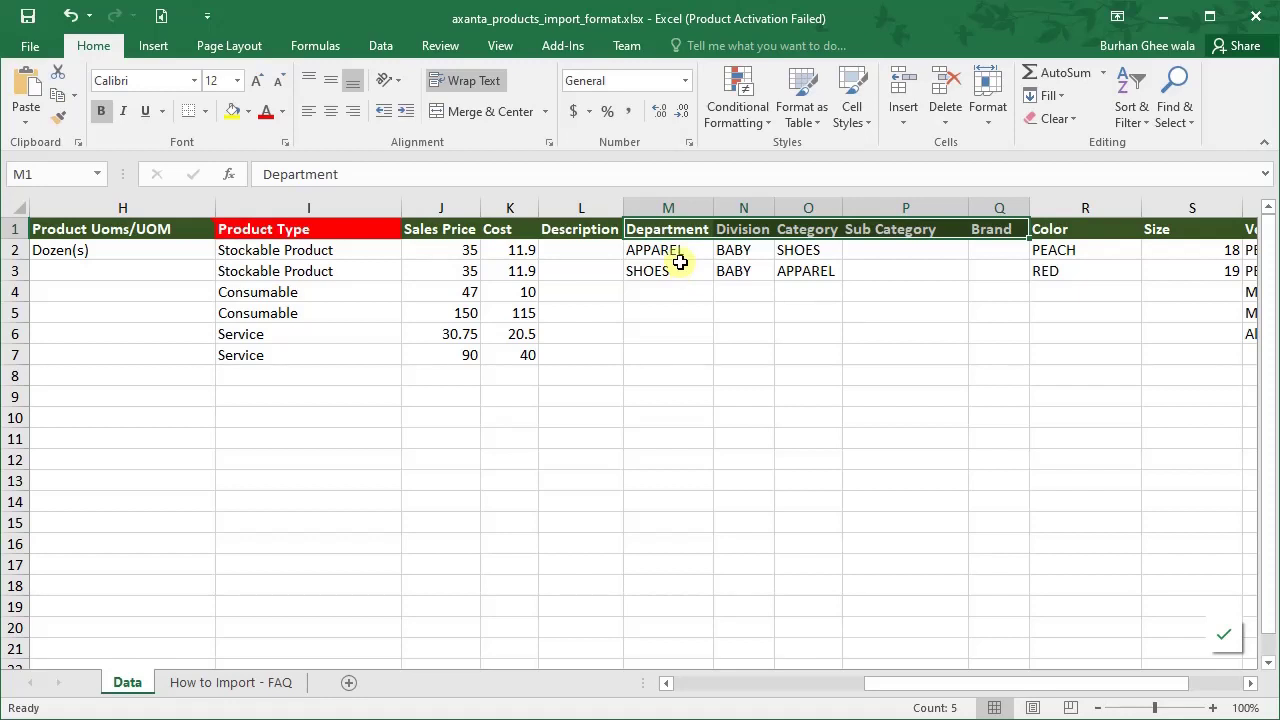
left_click(680, 263)
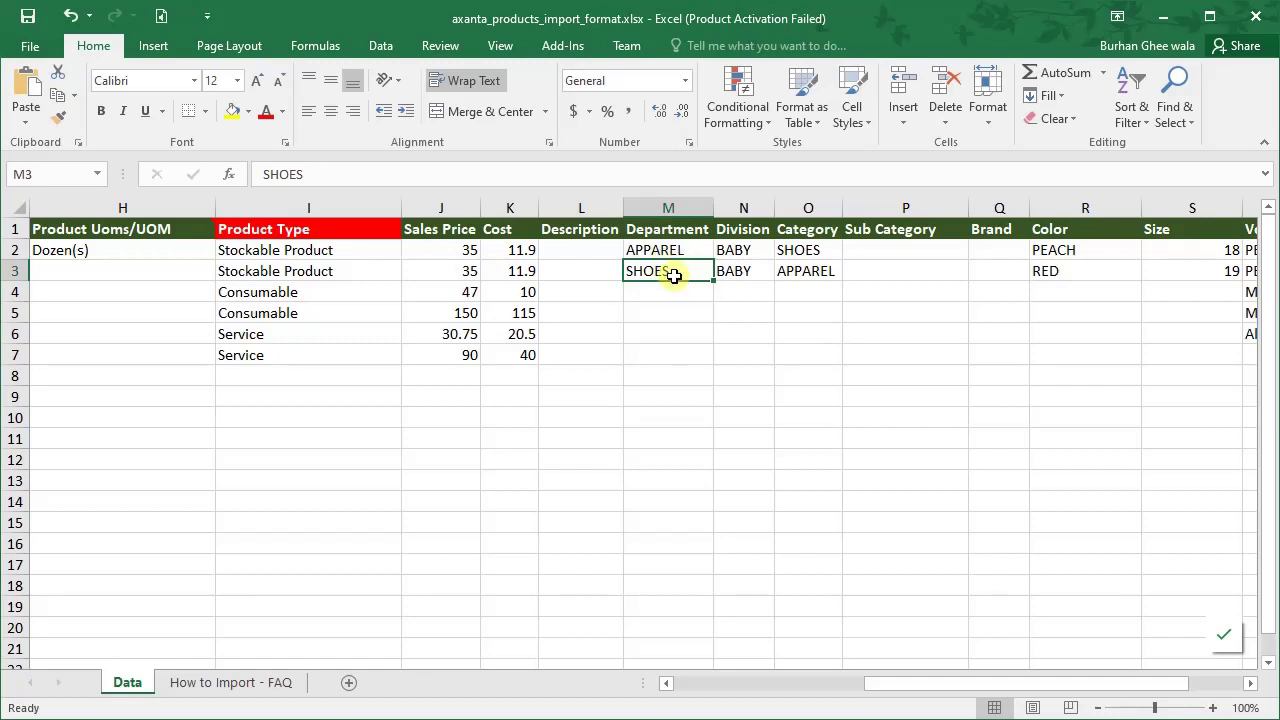
left_click(1045, 271)
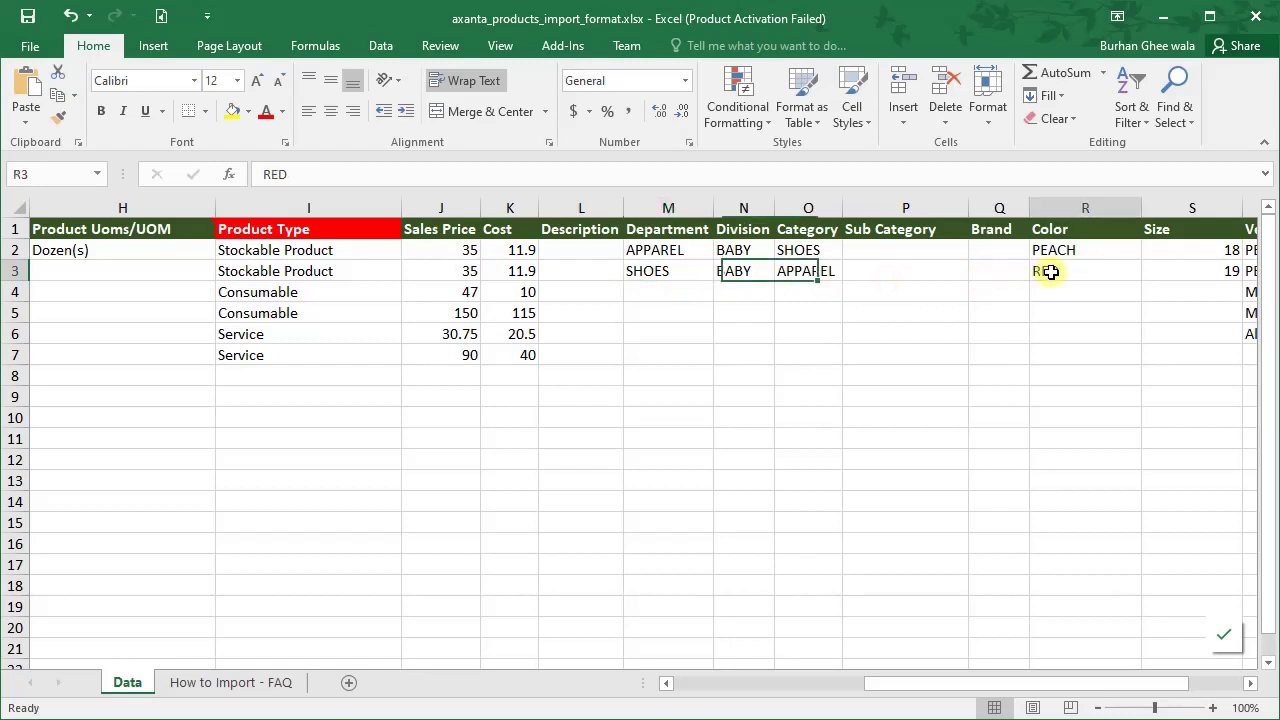
key("Right")
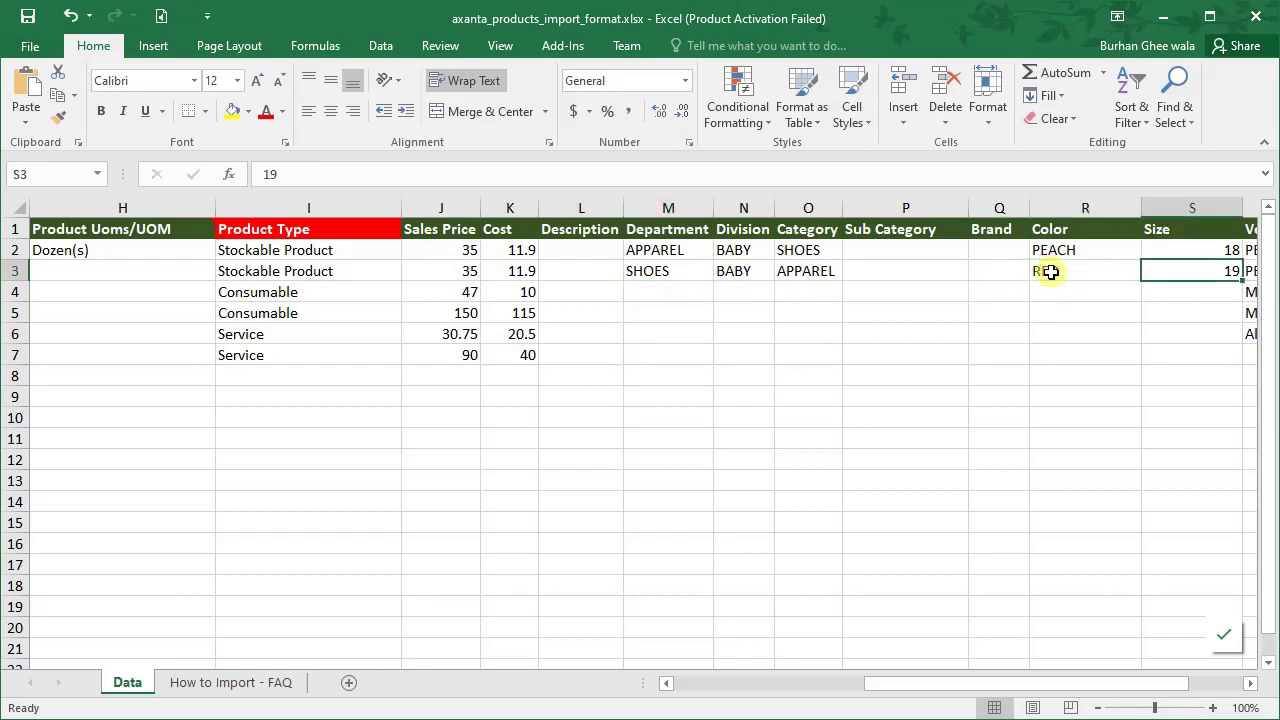
key("Left")
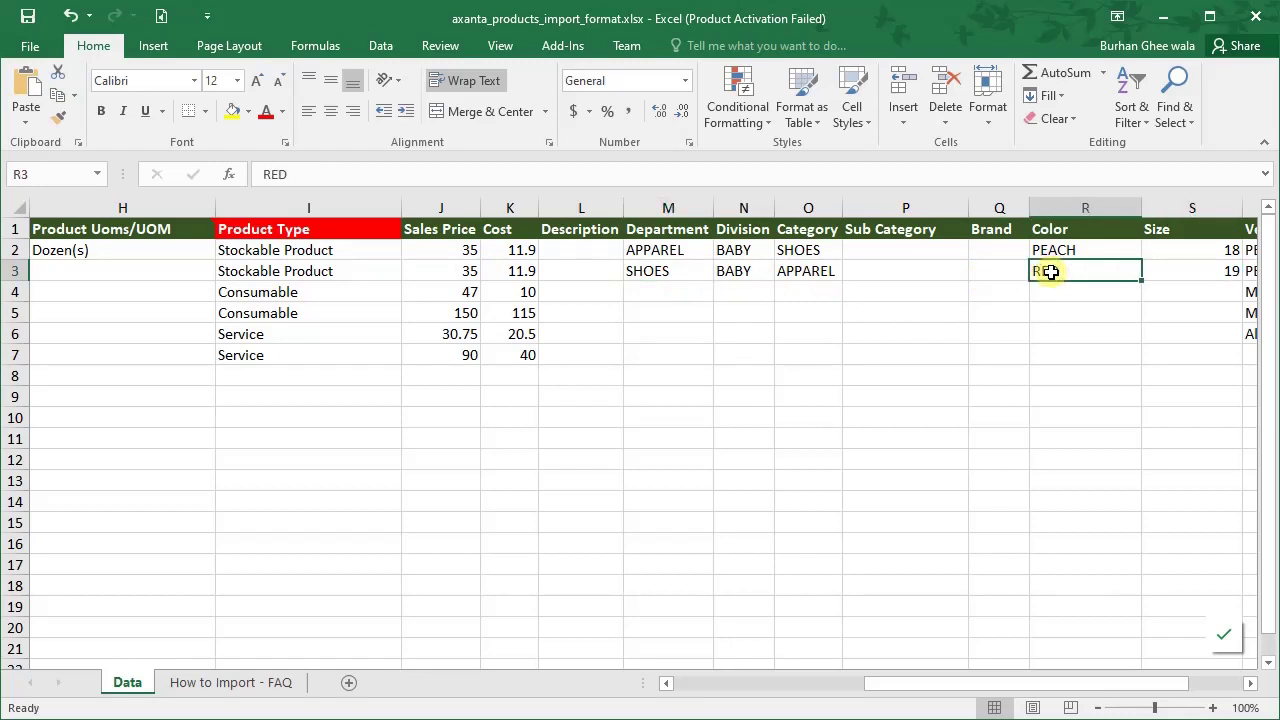
- Check the Vendors/Vendor and Vendors/Price entries of the second product, then return to its ID
key("Right")
key("Right")
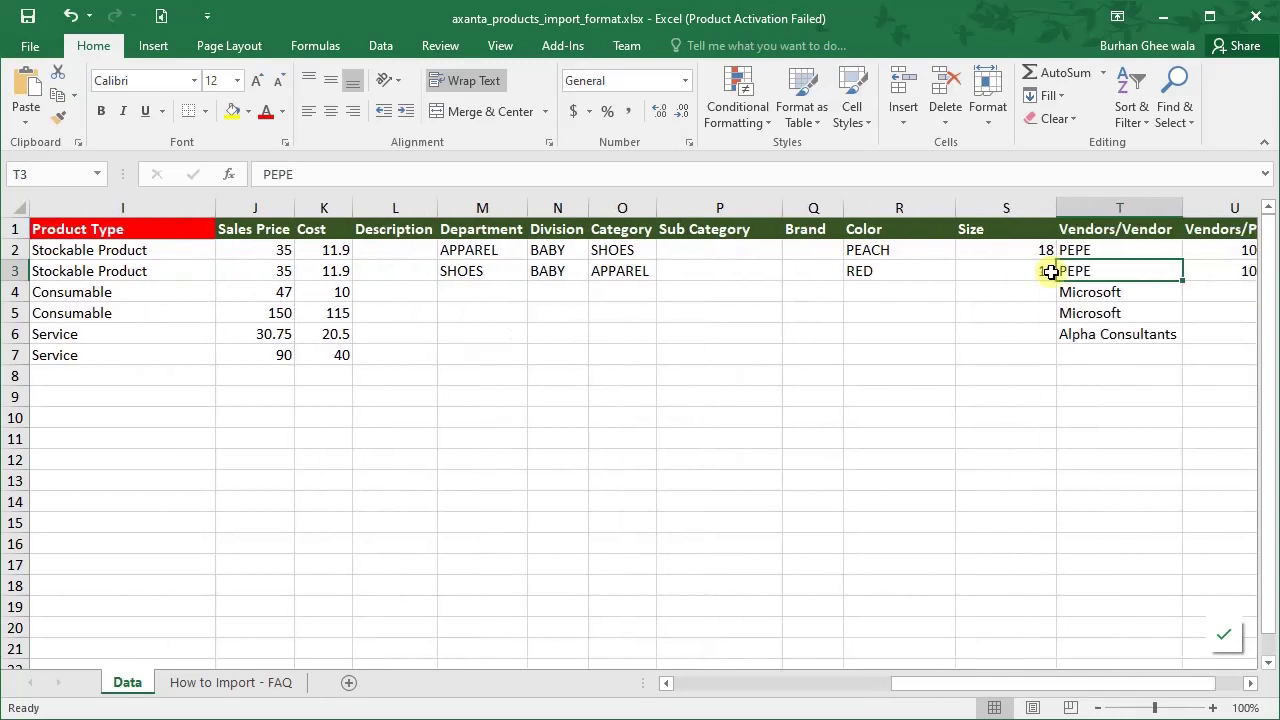
key("Right")
key("Left")
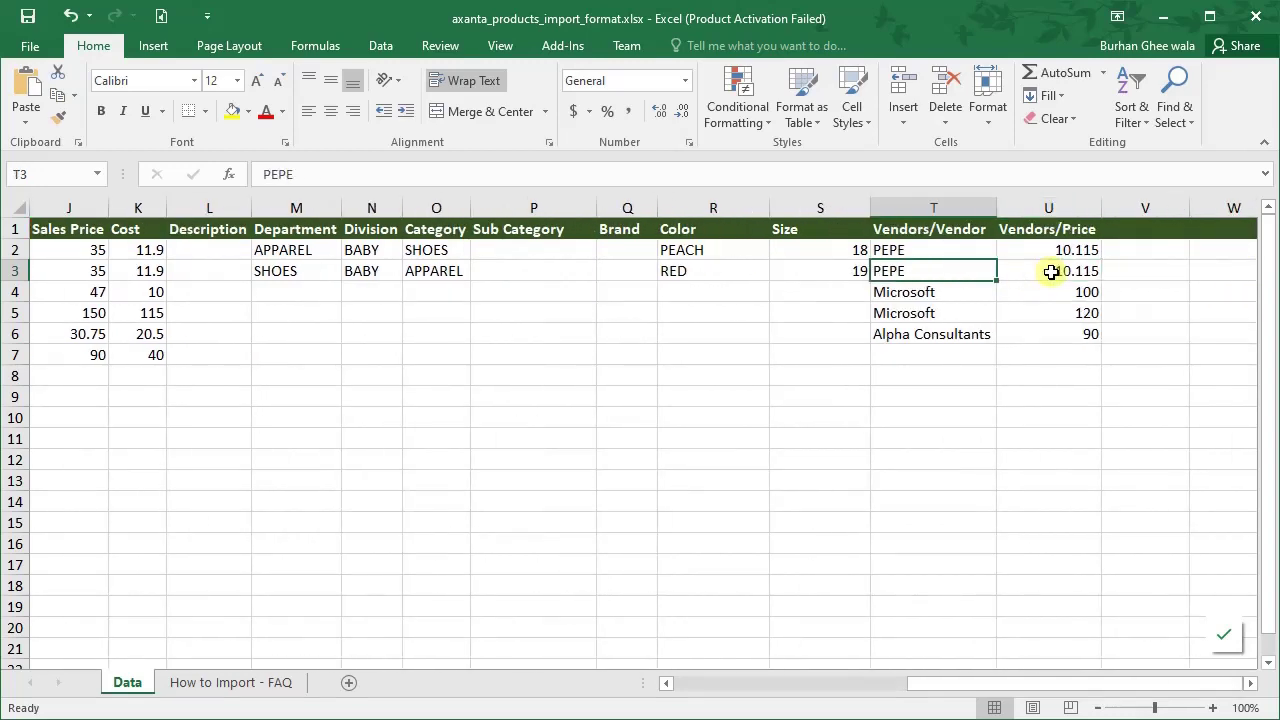
left_click(1051, 271)
key("Left")
key("Right")
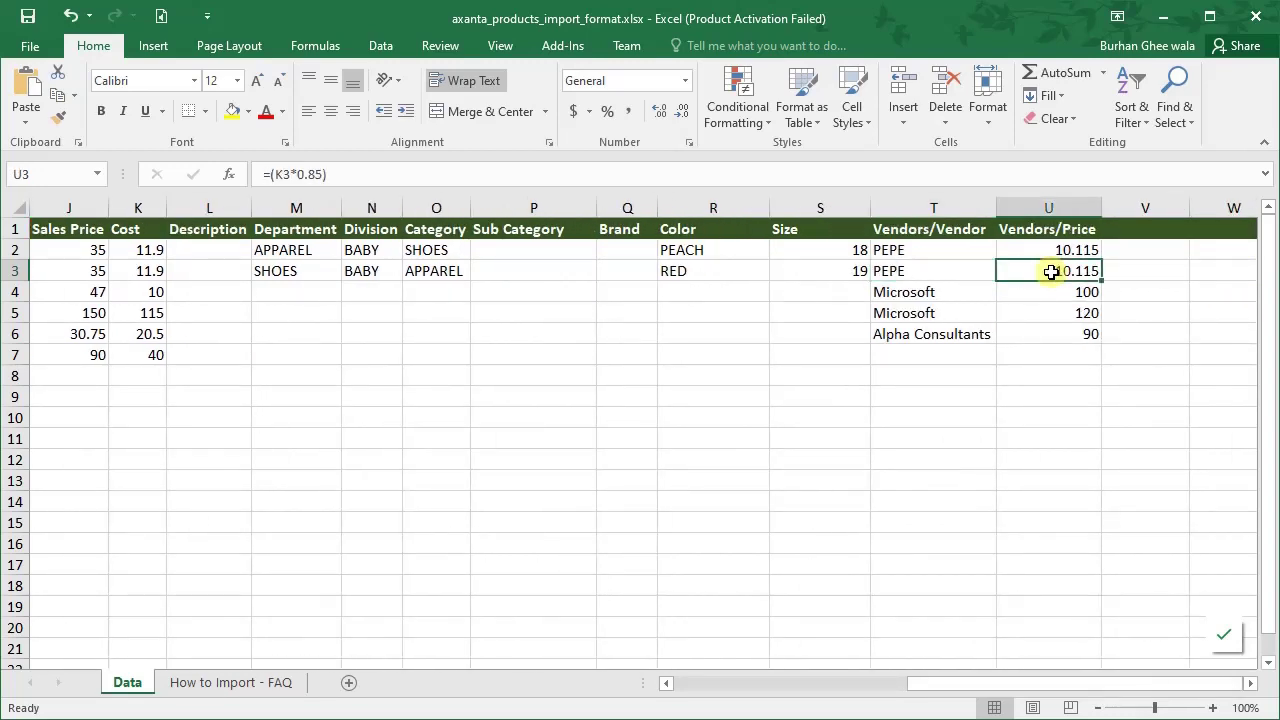
key("Left")
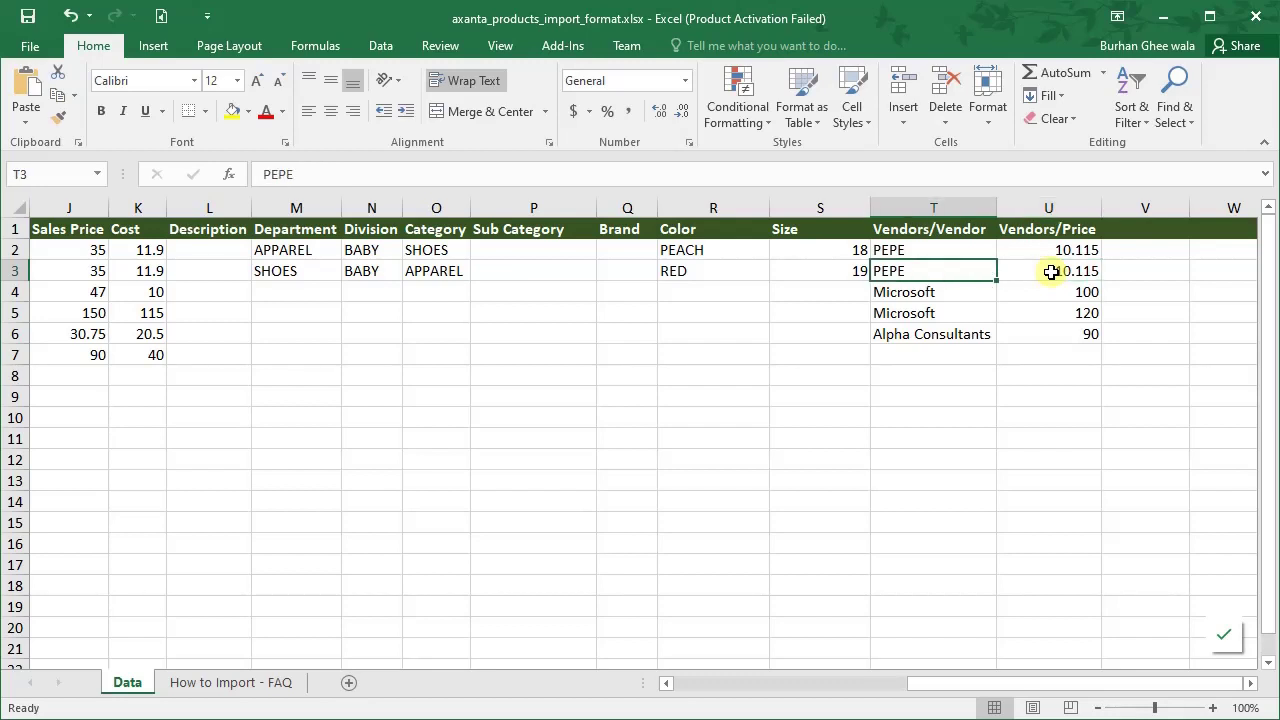
key("Home")
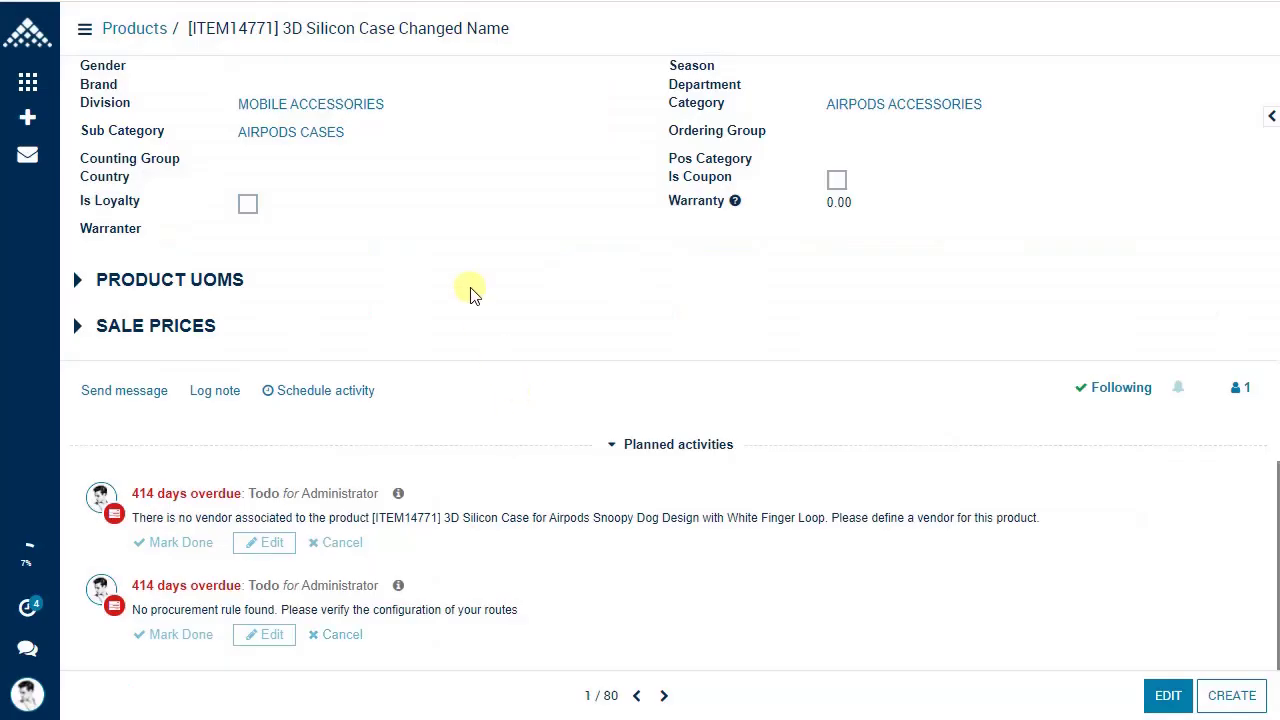
- In the Retail Setup section of the open product form, copy the Season field label
scroll(450, 300, "up", 3)
scroll(194, 251, "up", 1)
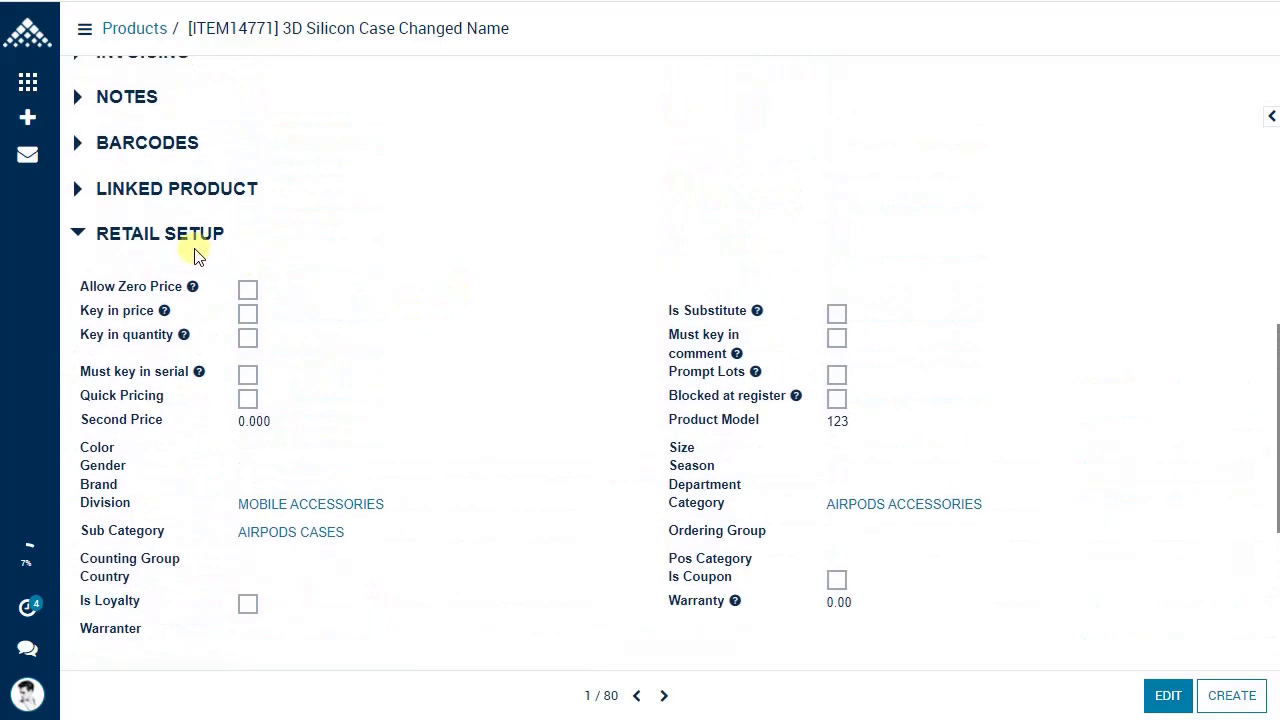
scroll(189, 243, "down", 1)
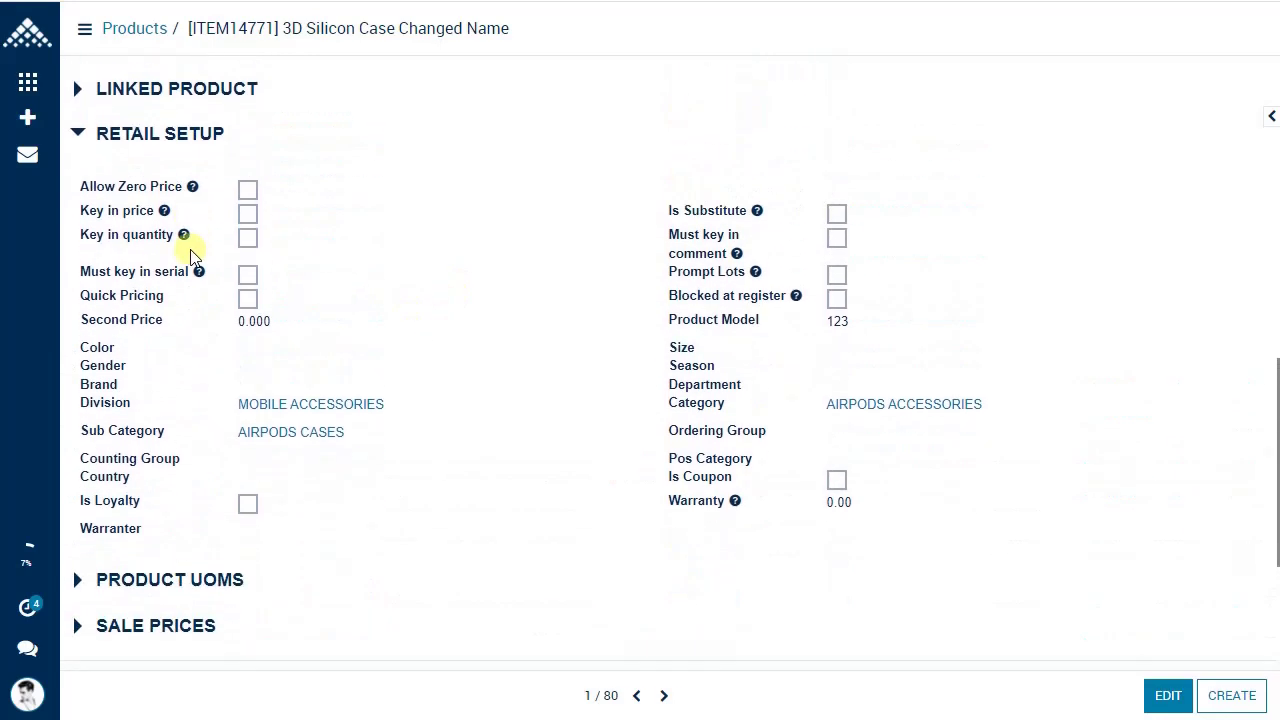
double_click(688, 367)
key("ctrl+c")
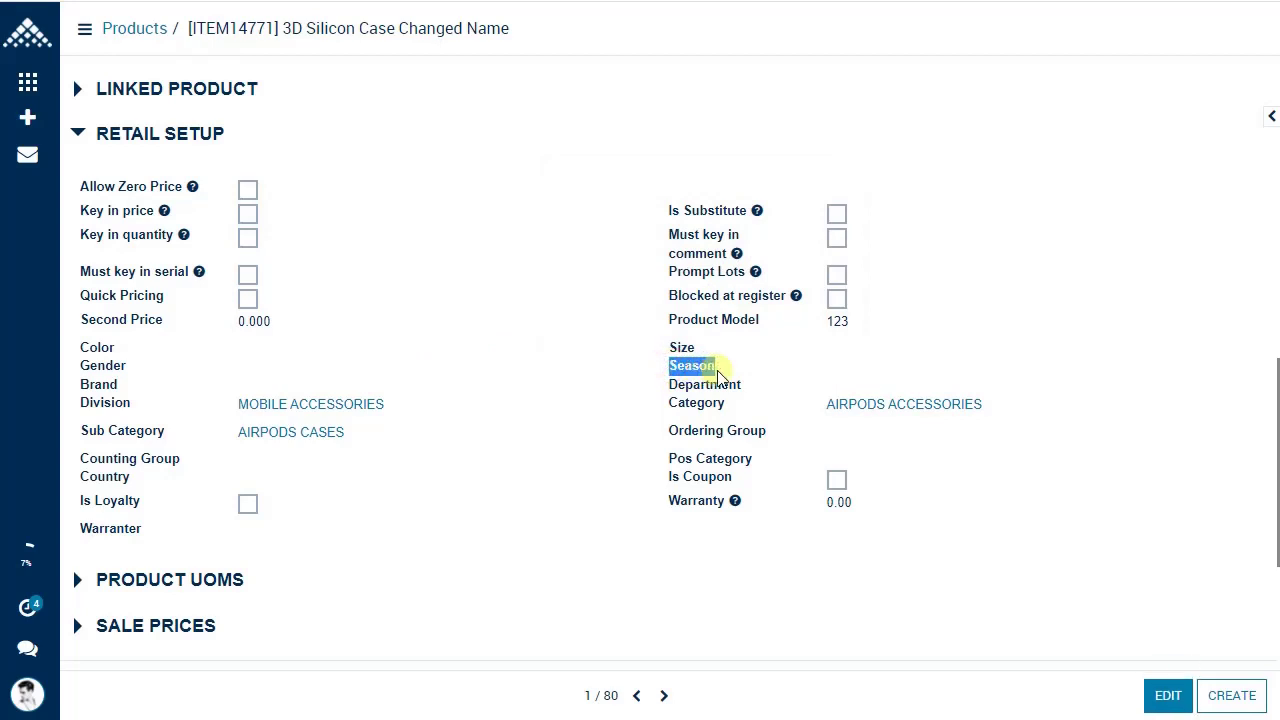
right_click(710, 375)
left_click(713, 380)
- Switch to the import workbook in Excel and insert a column before Product Code with the copied Season label as its header
key("alt+Tab")
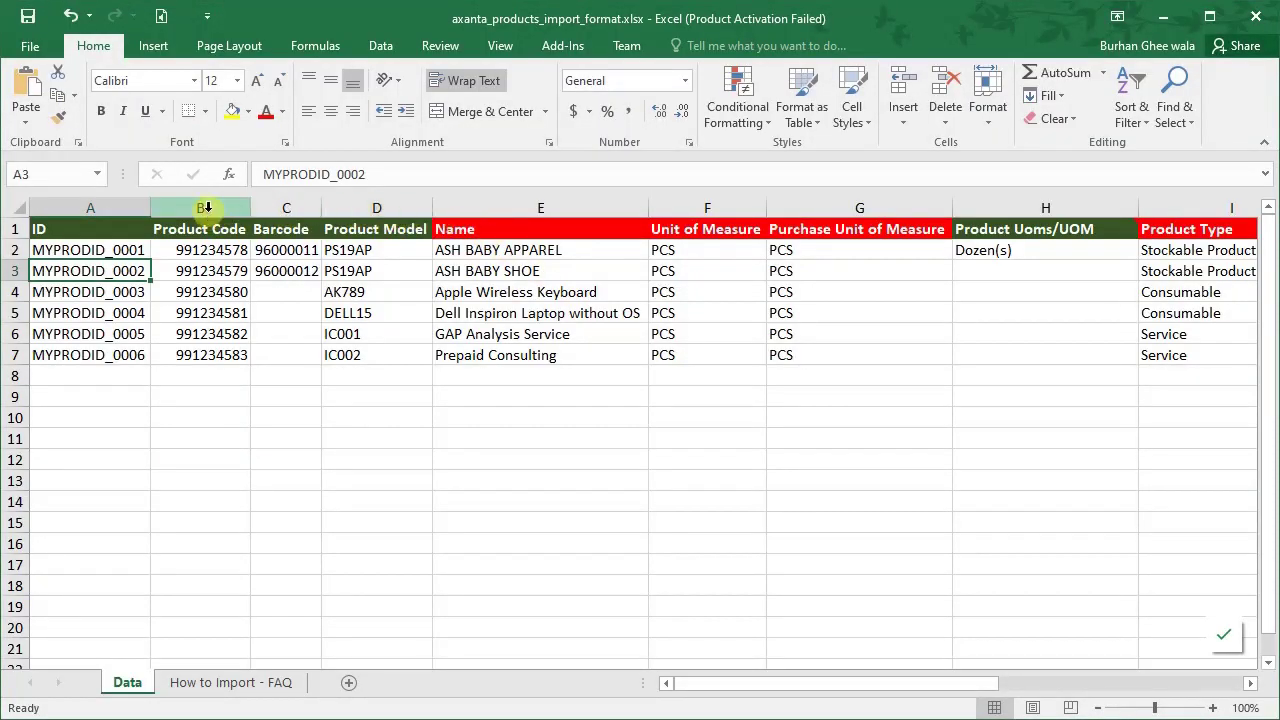
left_click(205, 208)
right_click(210, 212)
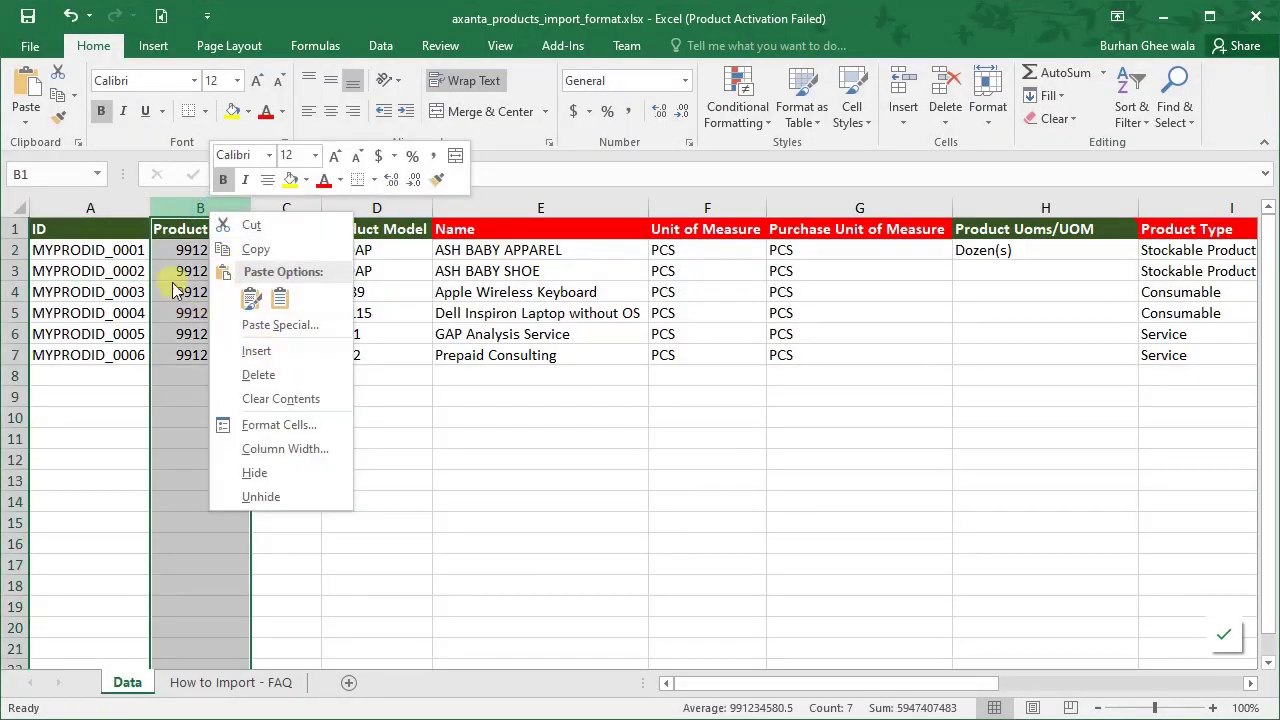
left_click(265, 360)
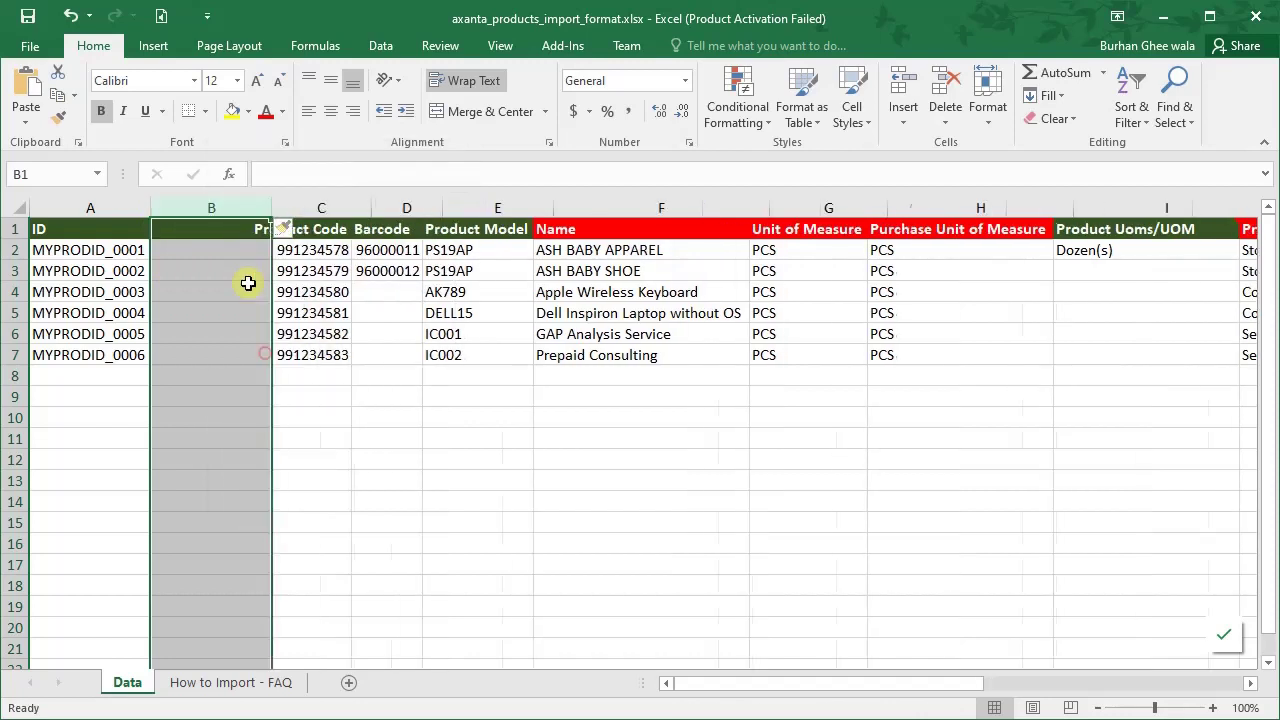
left_click(237, 234)
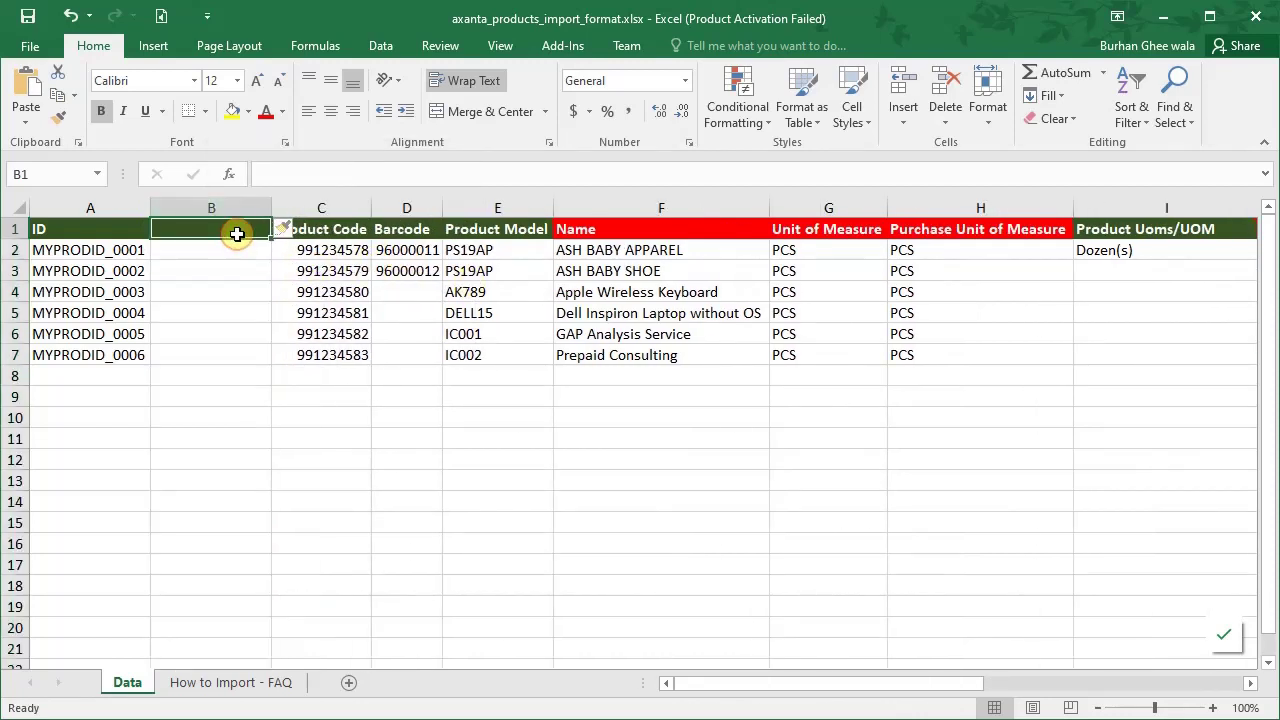
key("ctrl+v")
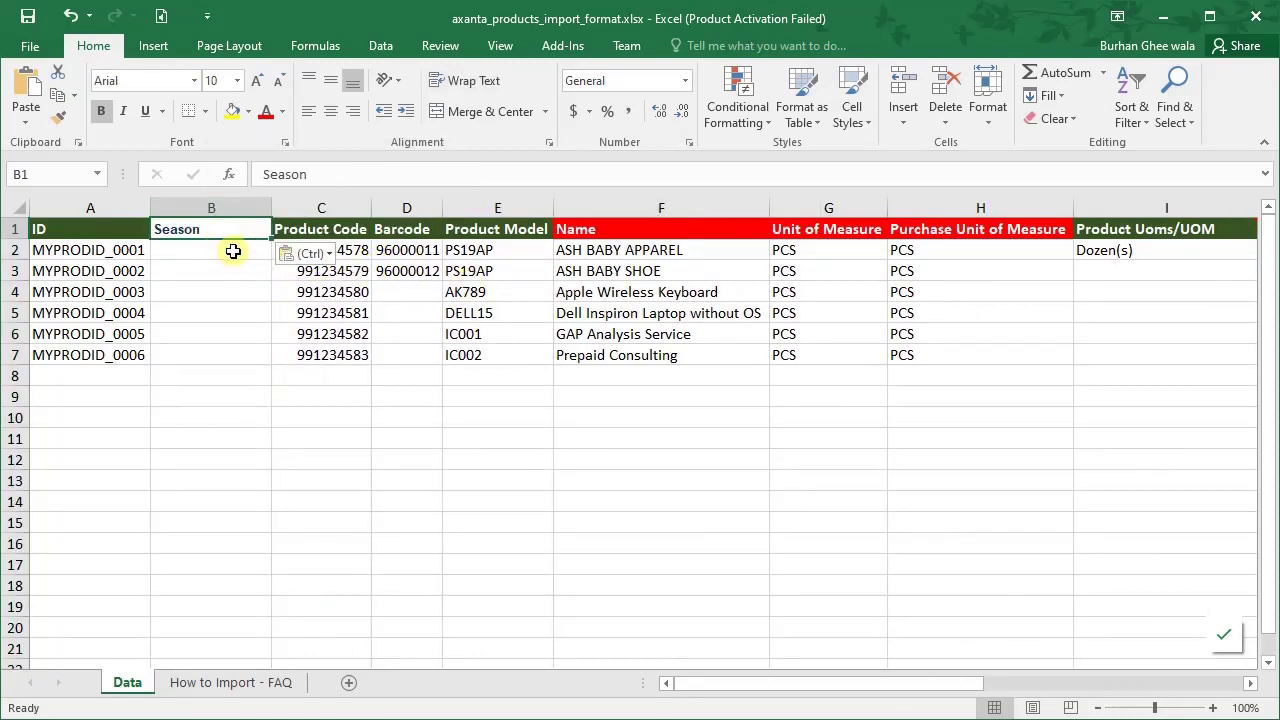
left_click(224, 249)
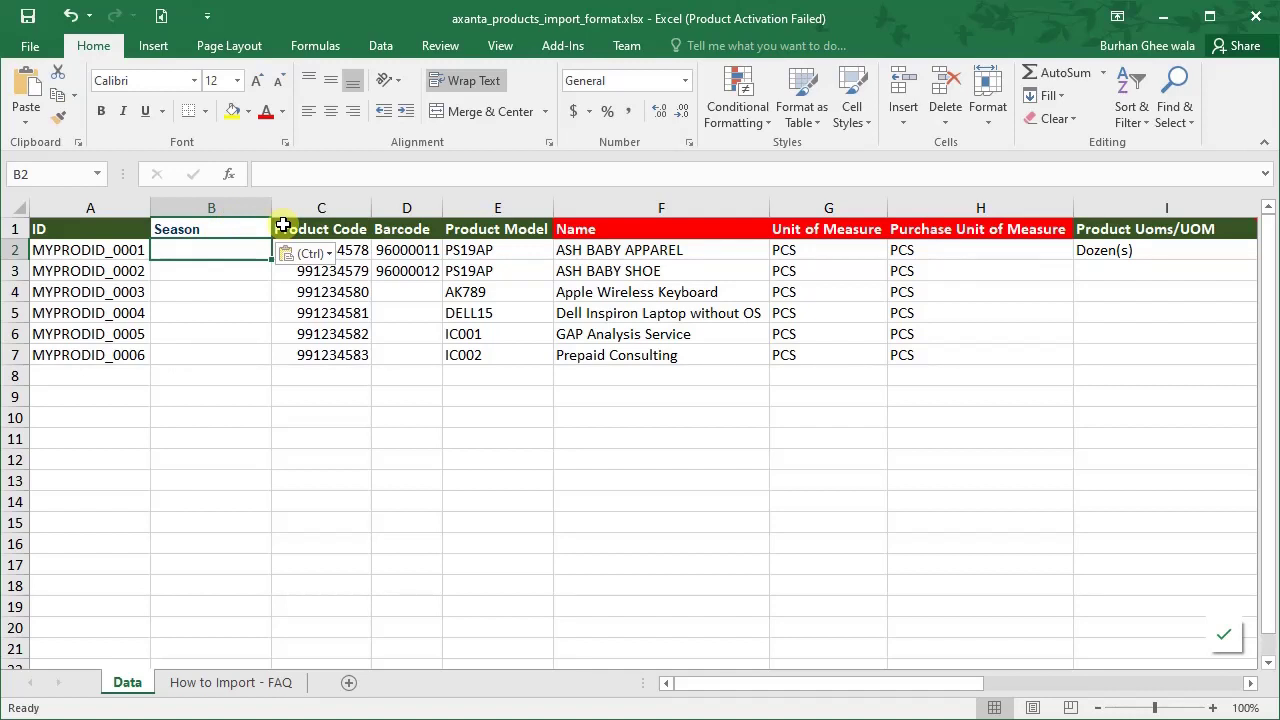
- Undo the pasted Season header and the column insertion before Product Code
key("ctrl+z")
key("ctrl+z")
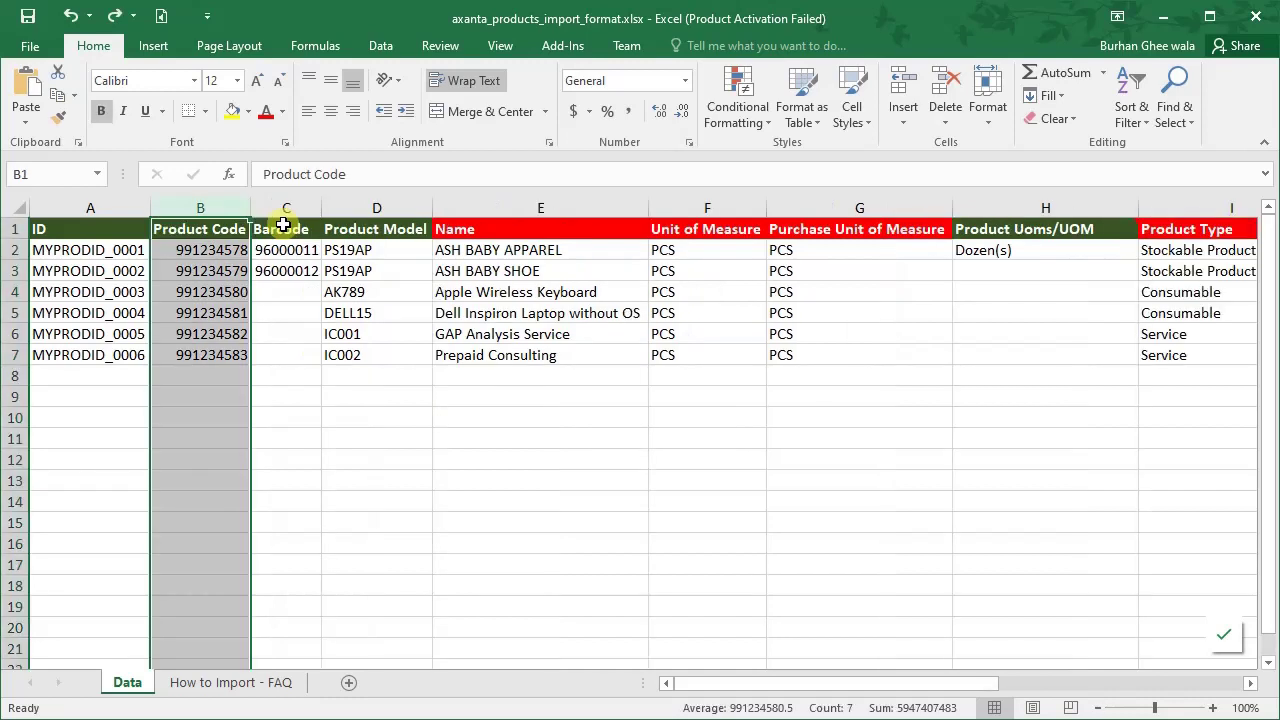
- Switch to Axanta ERP, open the Products master in the Inventory module and start a file import
left_click(213, 266)
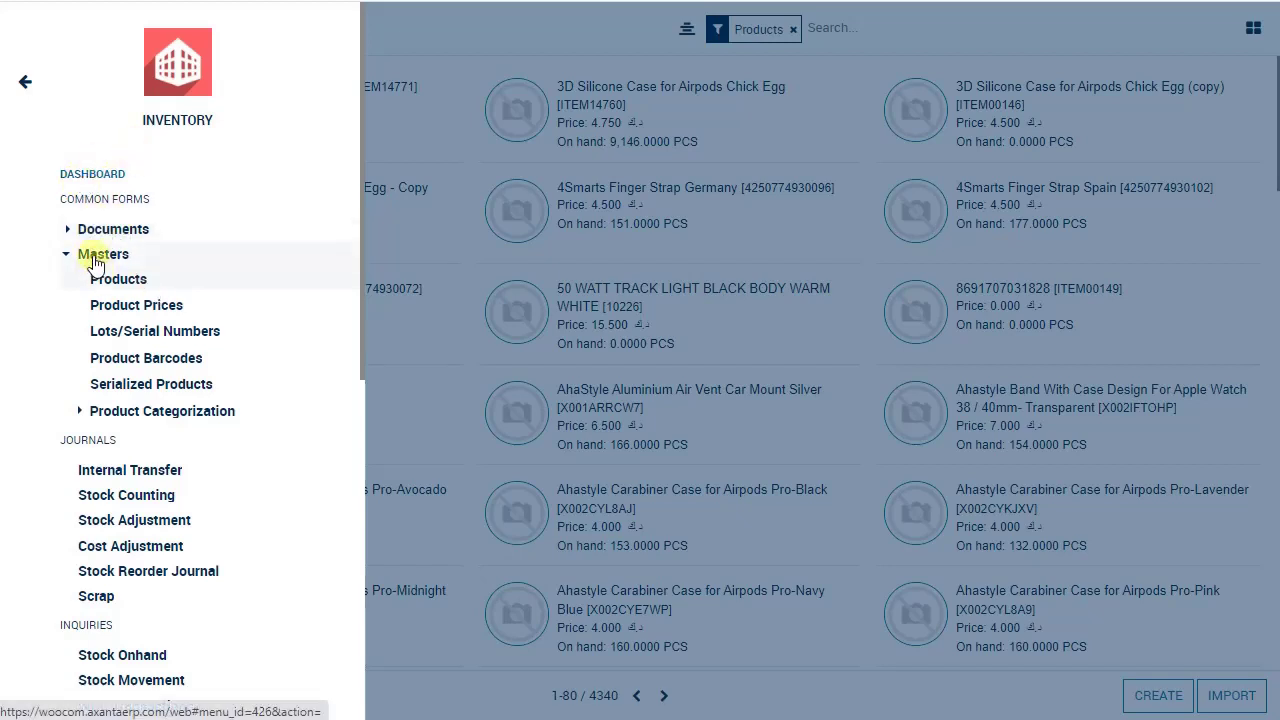
left_click(137, 284)
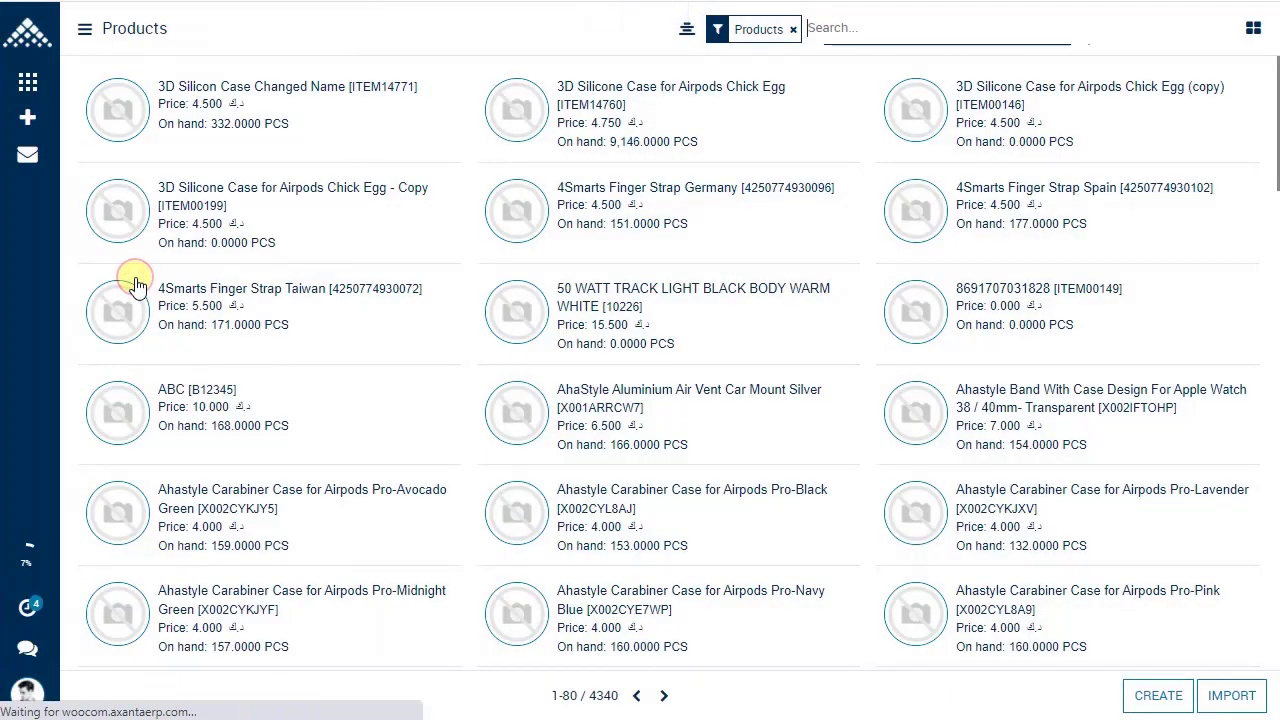
left_click(1247, 704)
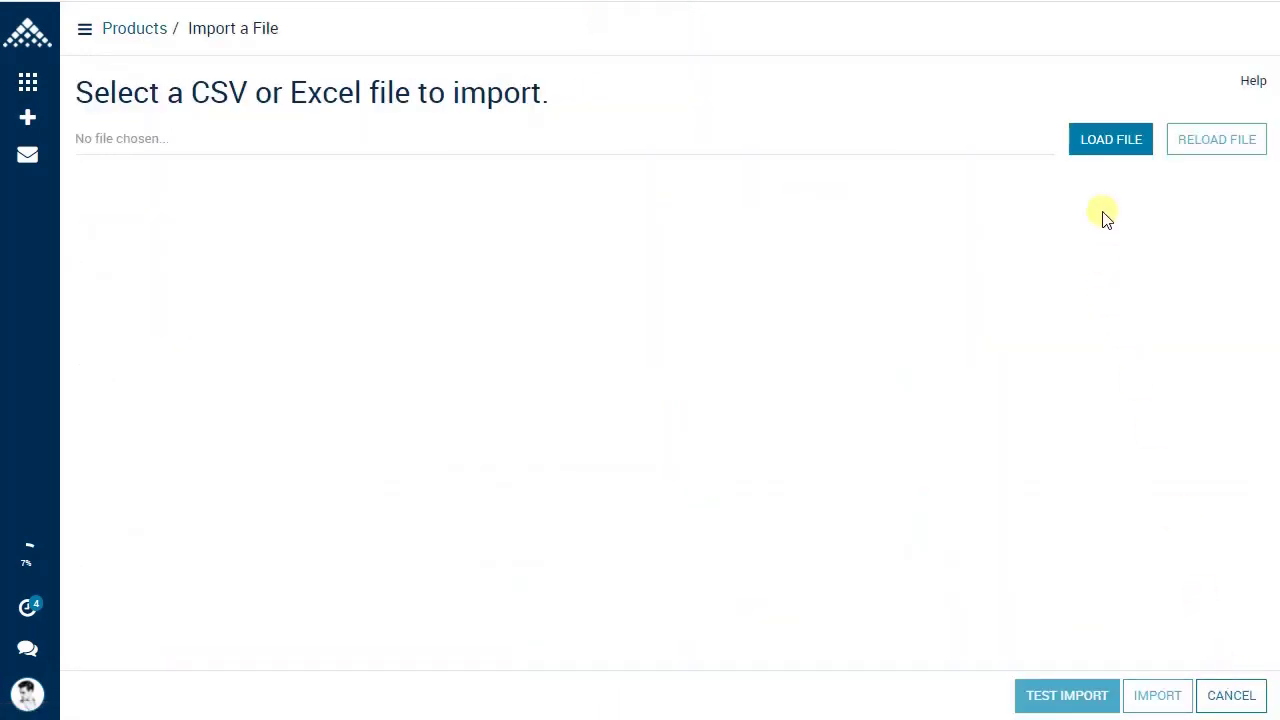
- Load axanta_products_import_format.xlsx as the import file and run a test import
left_click(1109, 141)
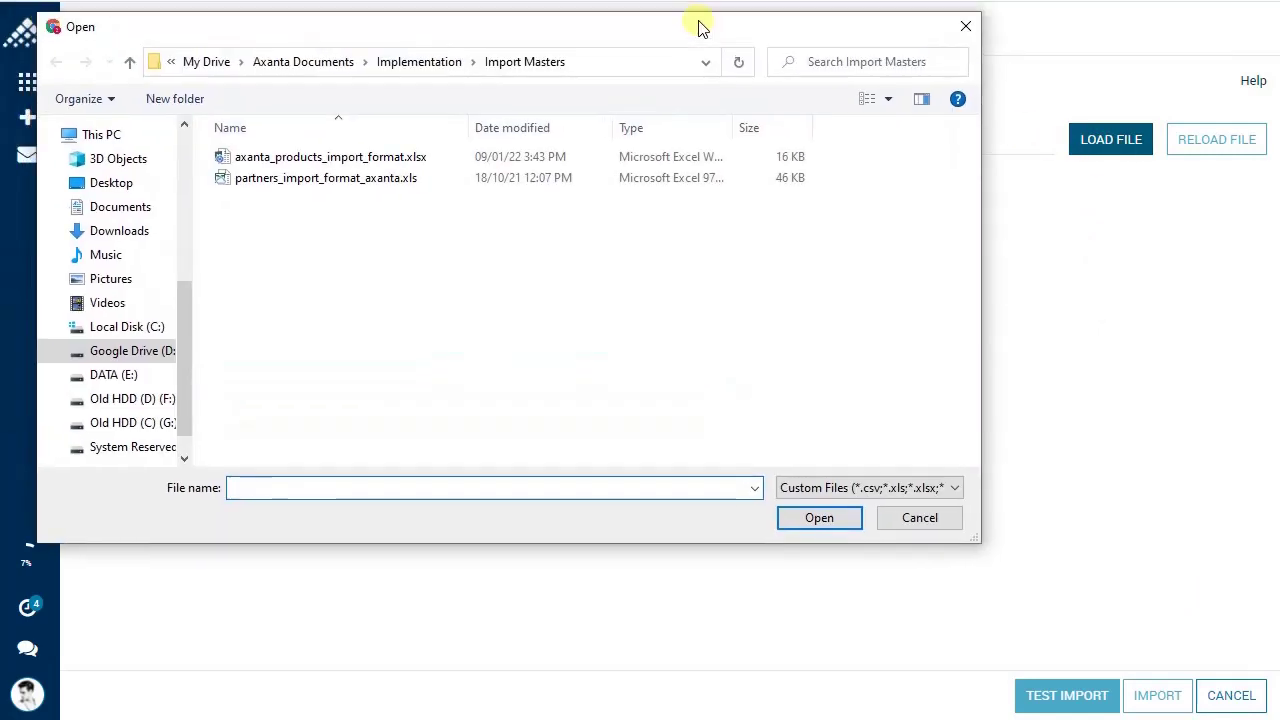
left_click(296, 176)
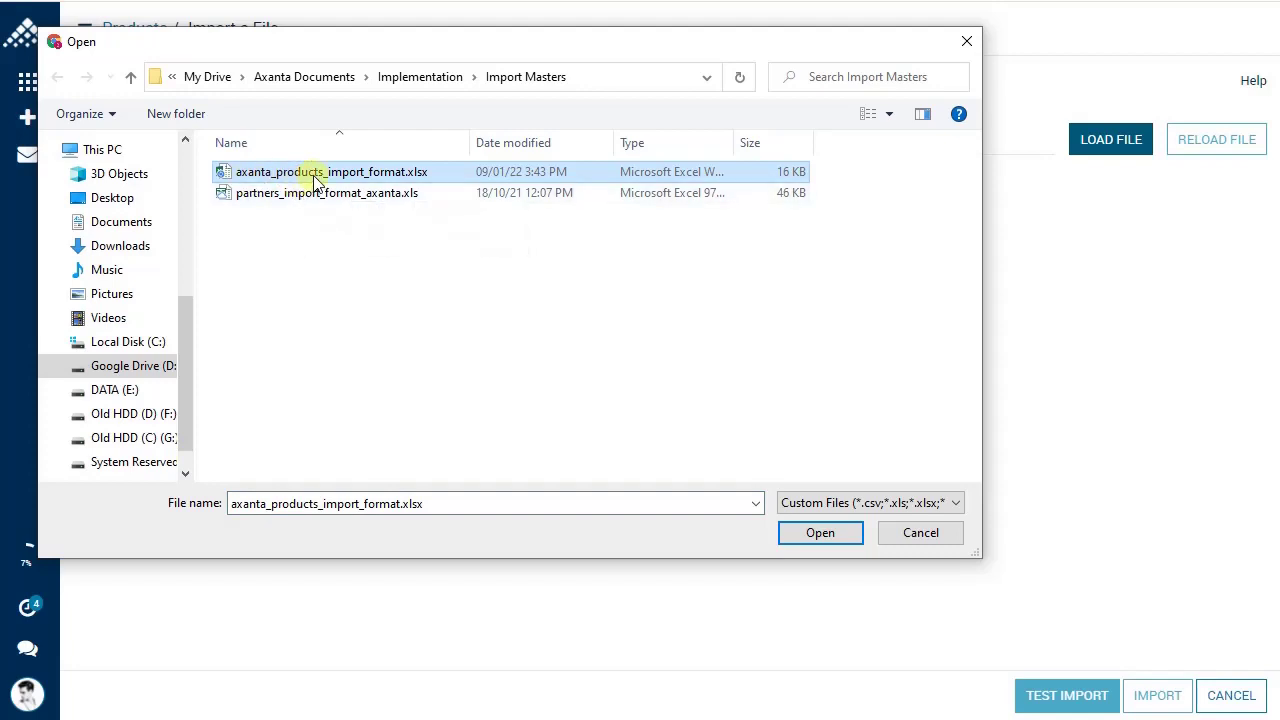
double_click(324, 178)
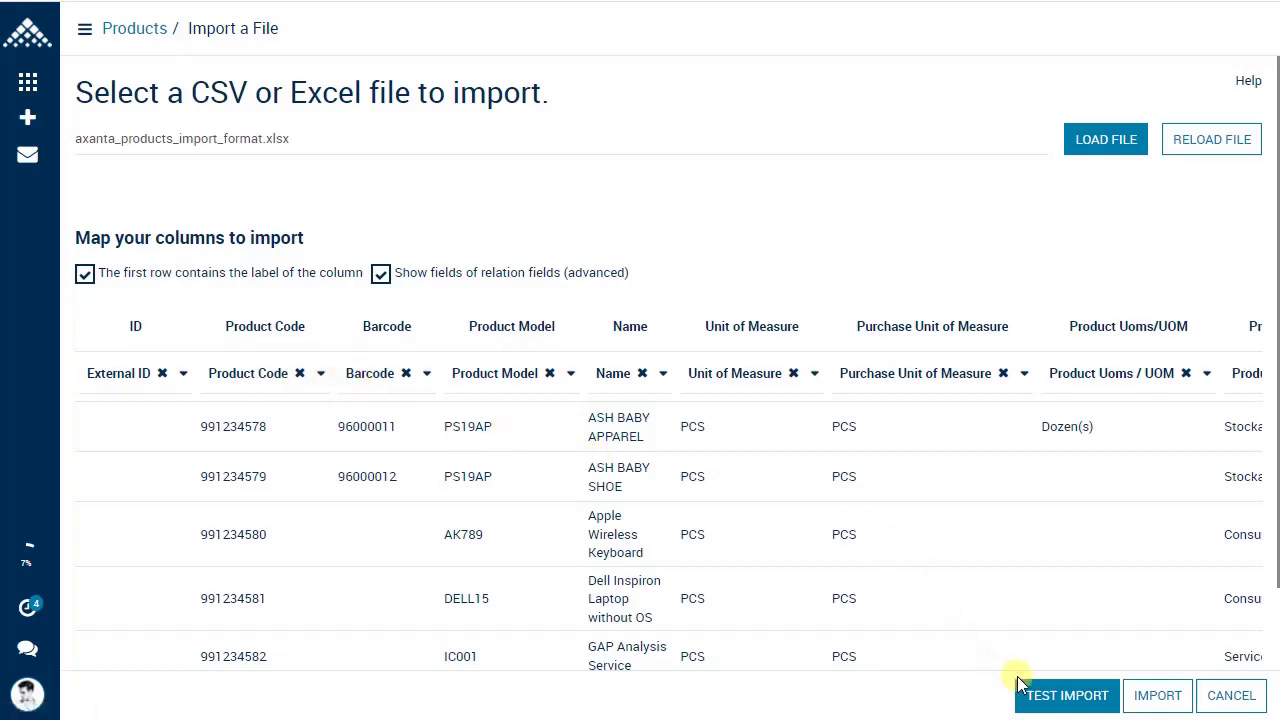
left_click(1052, 697)
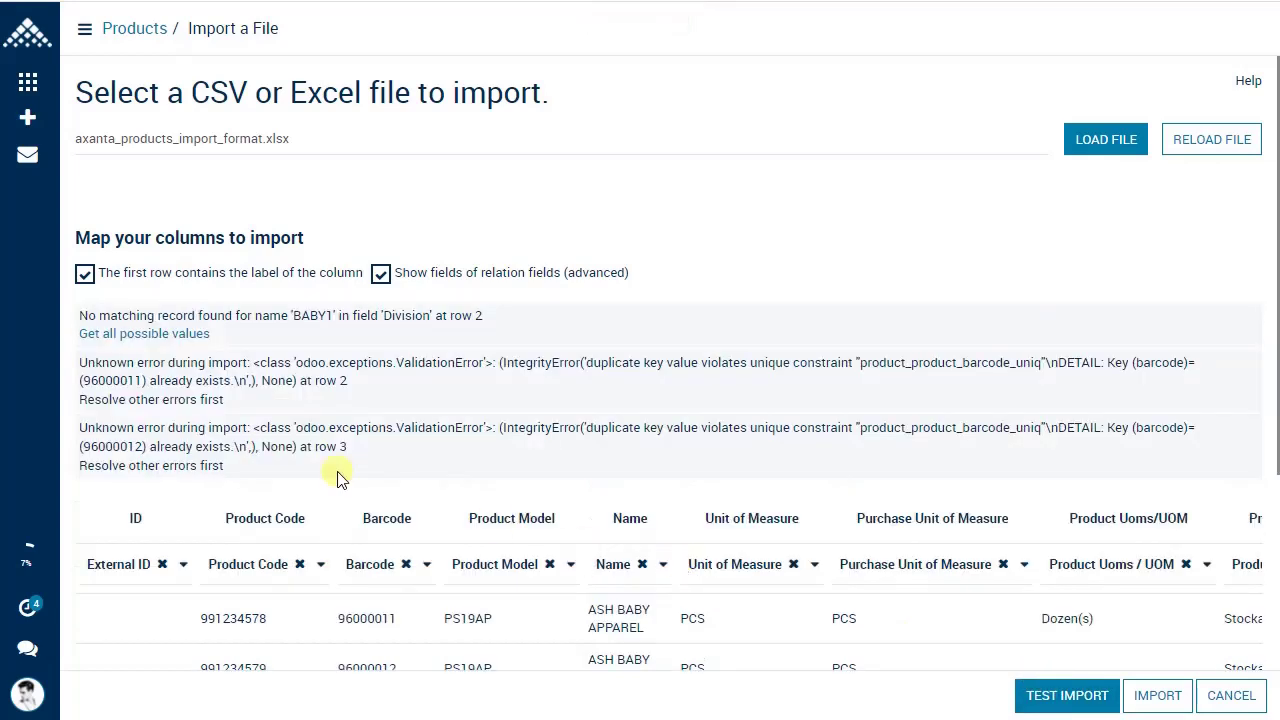
- Copy the barcode 96000011 from the row 2 import error, cancel the import and search the product list by that Barcode
scroll(287, 410, "down", 1)
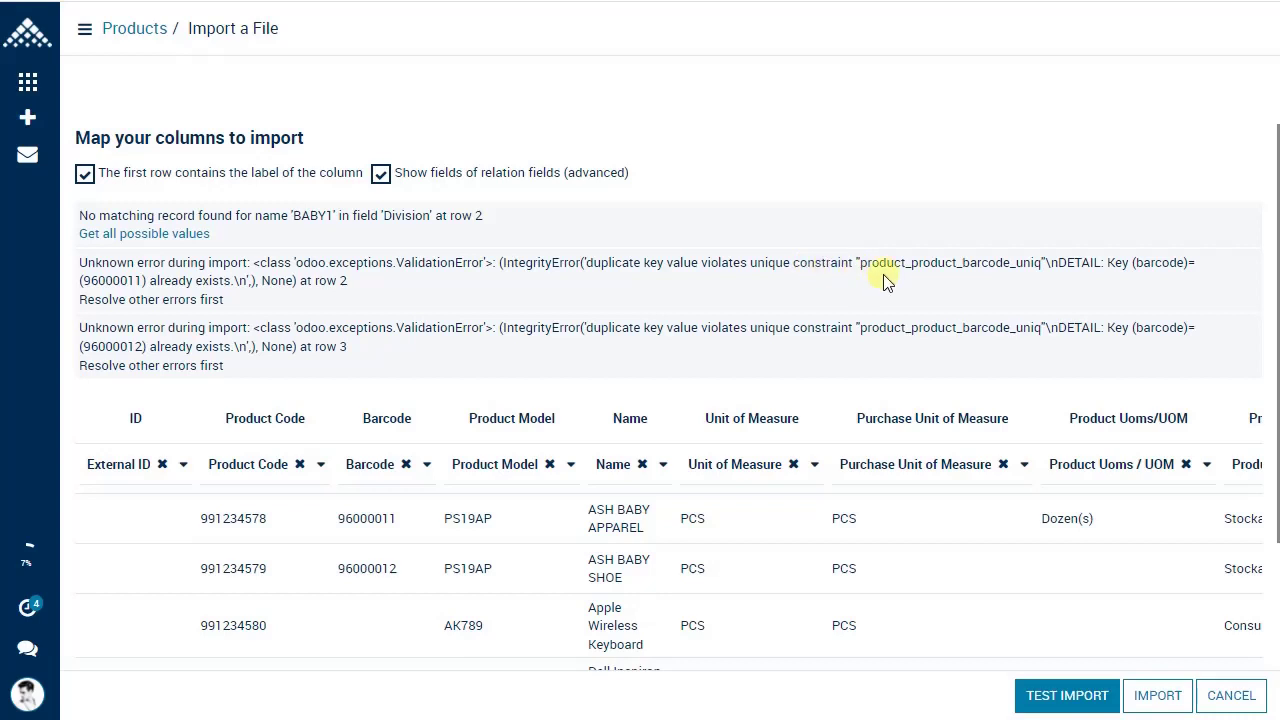
double_click(114, 280)
key("ctrl+c")
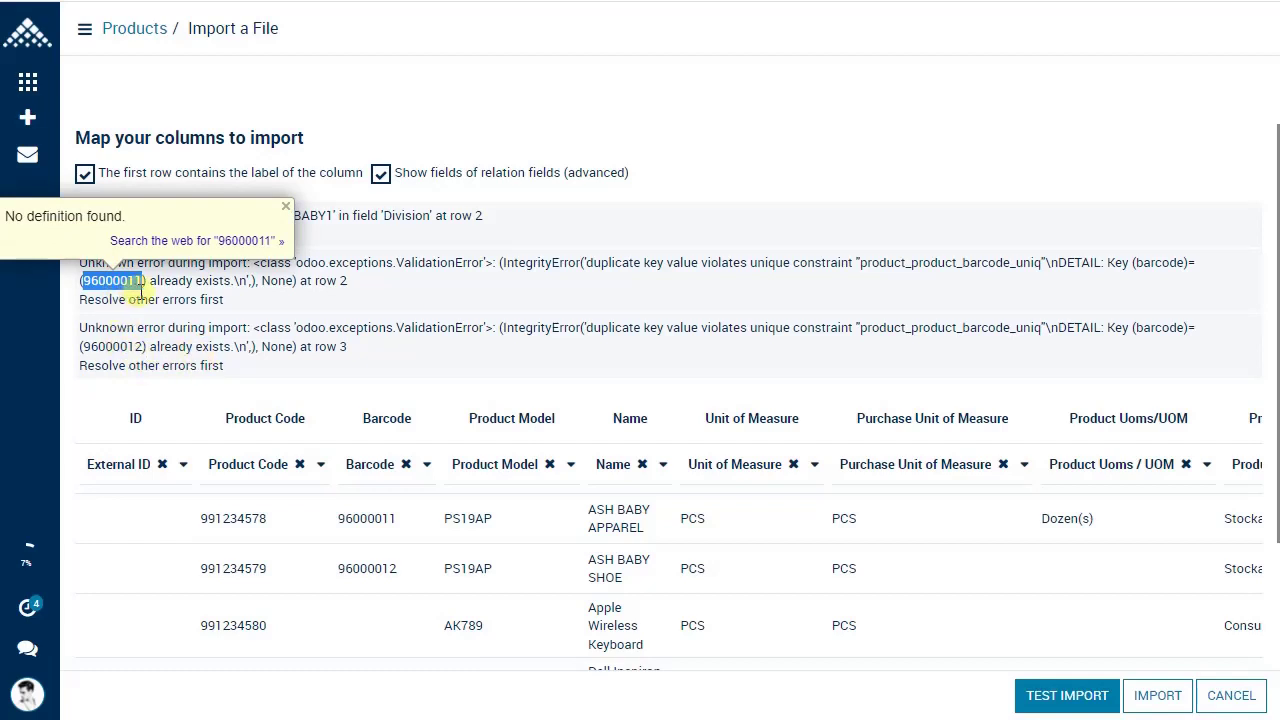
left_click(1231, 695)
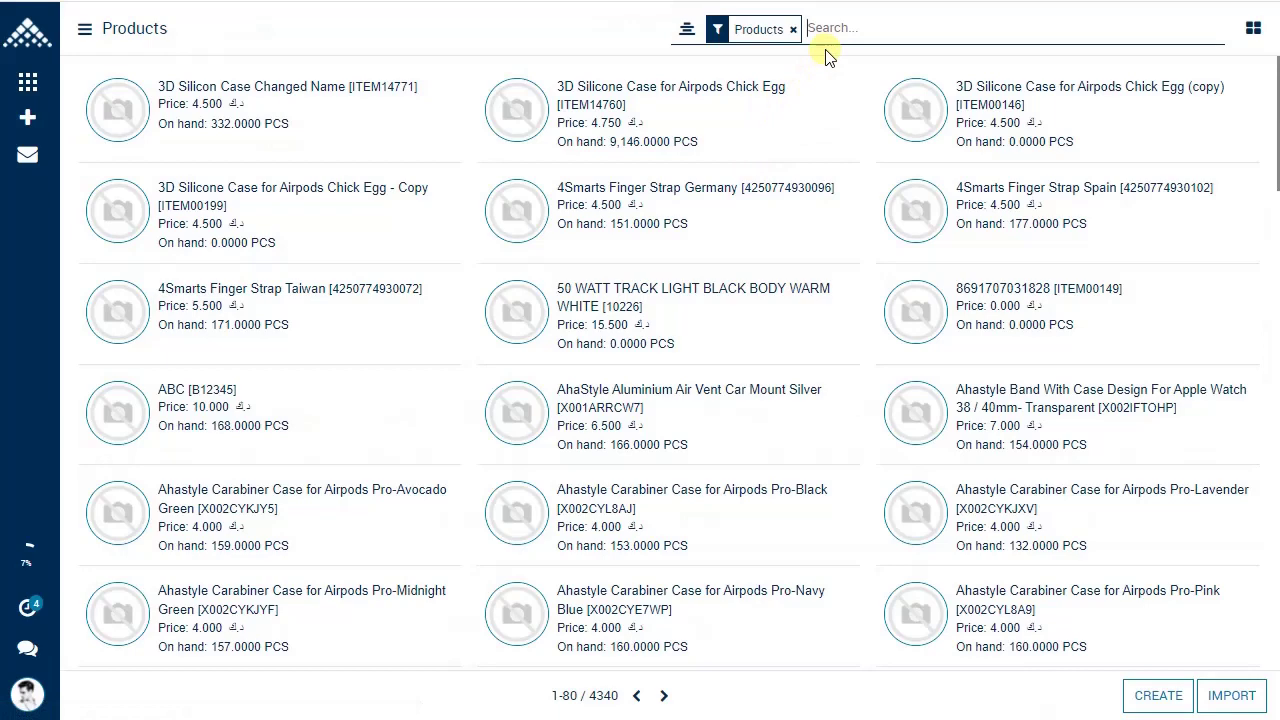
key("ctrl+v")
left_click(811, 231)
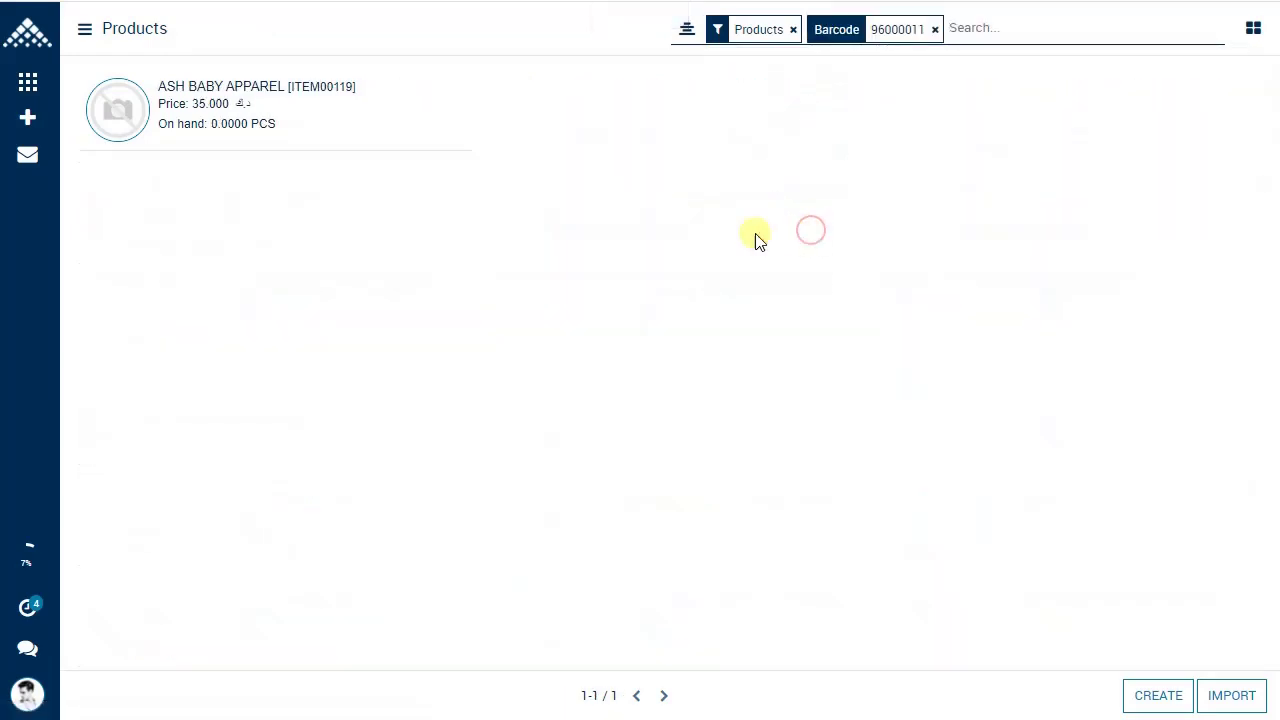
- Open the ASH BABY APPAREL product to check its barcode, then return to the product list
left_click(225, 136)
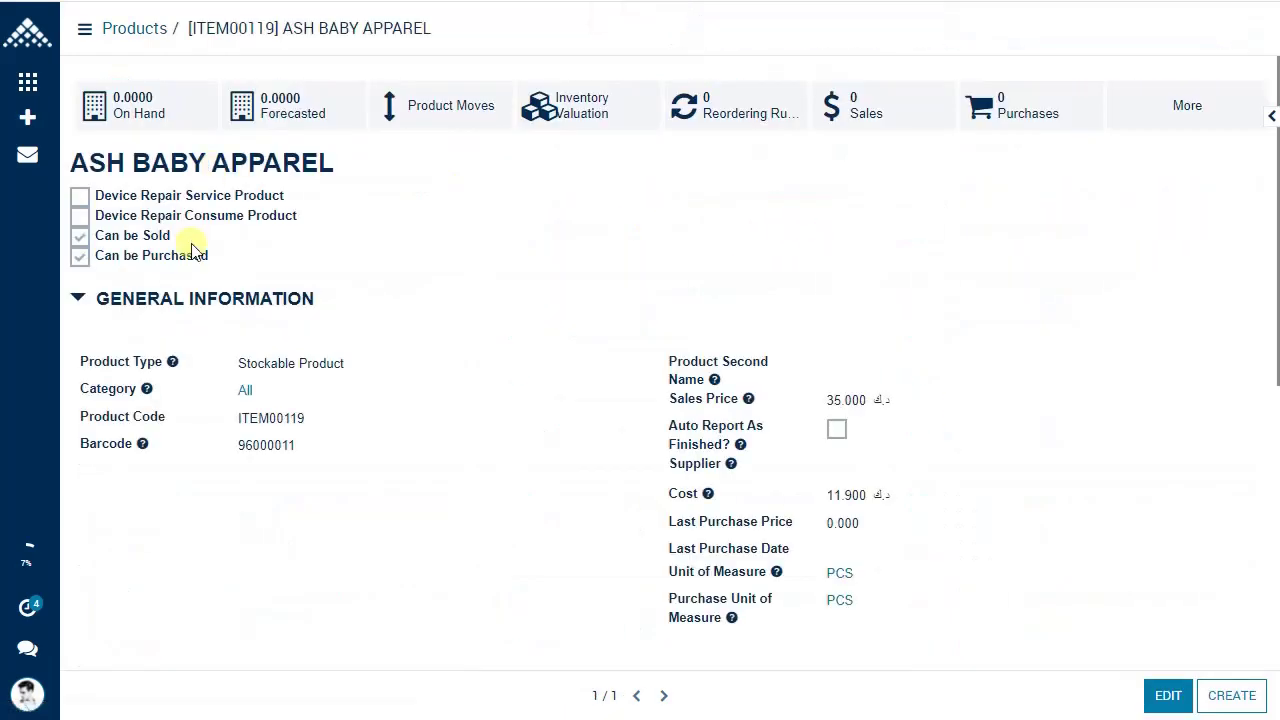
double_click(257, 444)
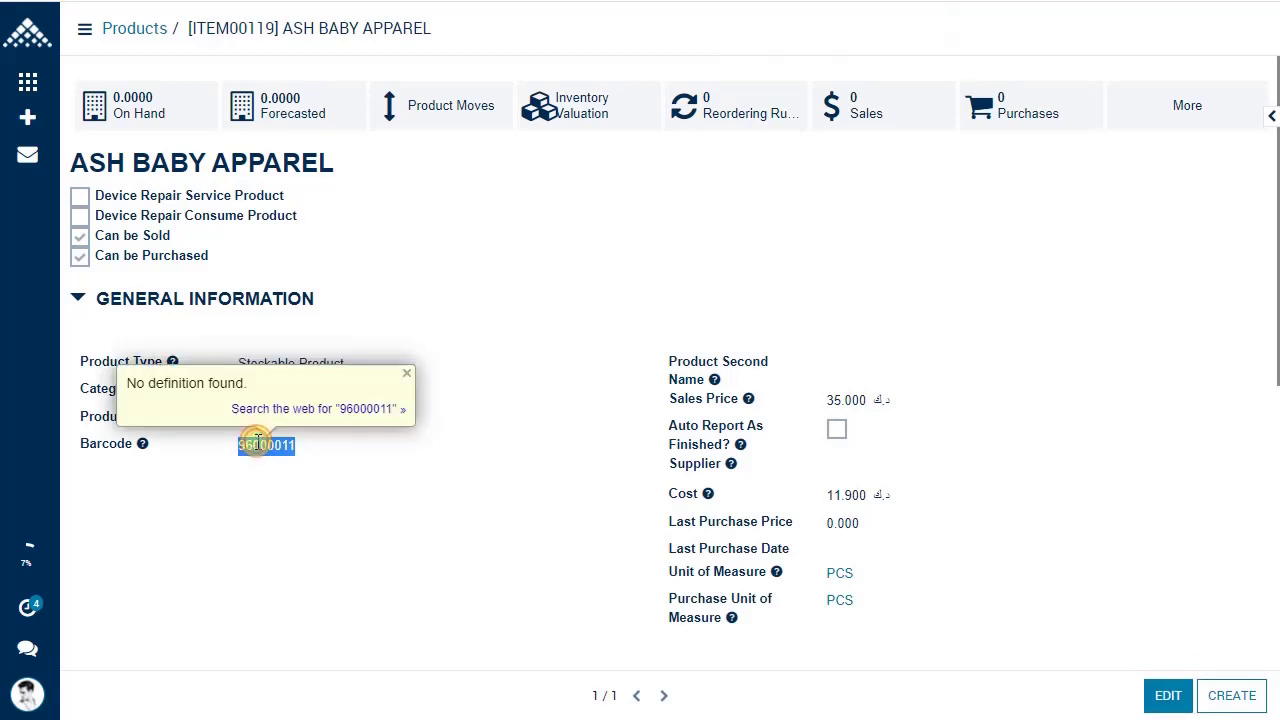
left_click(263, 480)
left_click(147, 38)
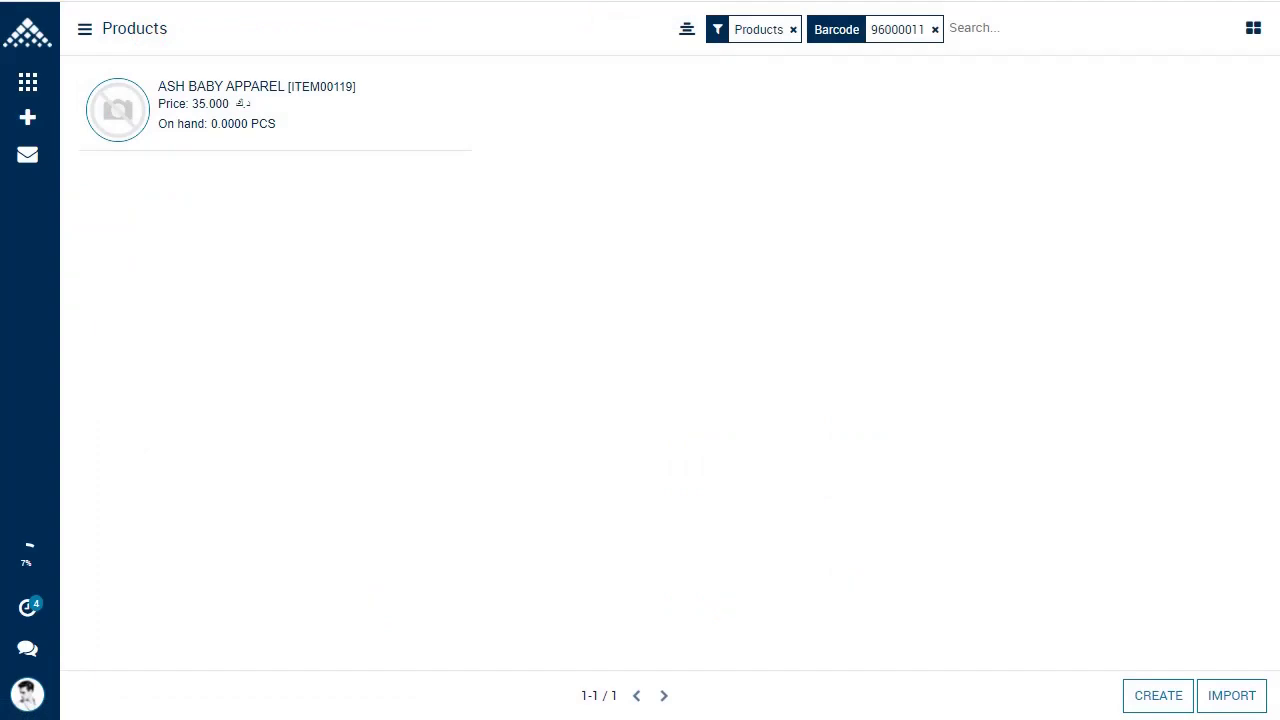
- Switch to the import workbook in Excel and clear the Barcode values of ASH BABY APPAREL and ASH BABY SHOE
key("alt+Tab")
left_click(282, 250)
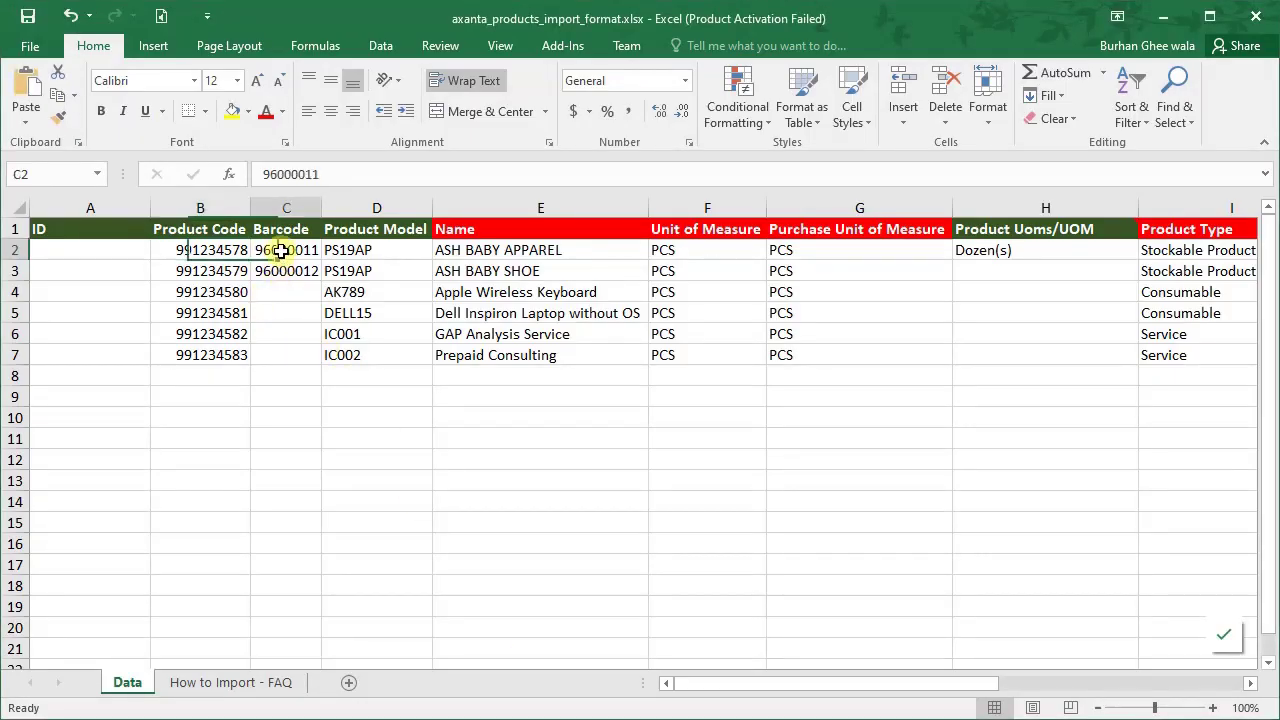
left_click_drag(282, 250, 283, 265)
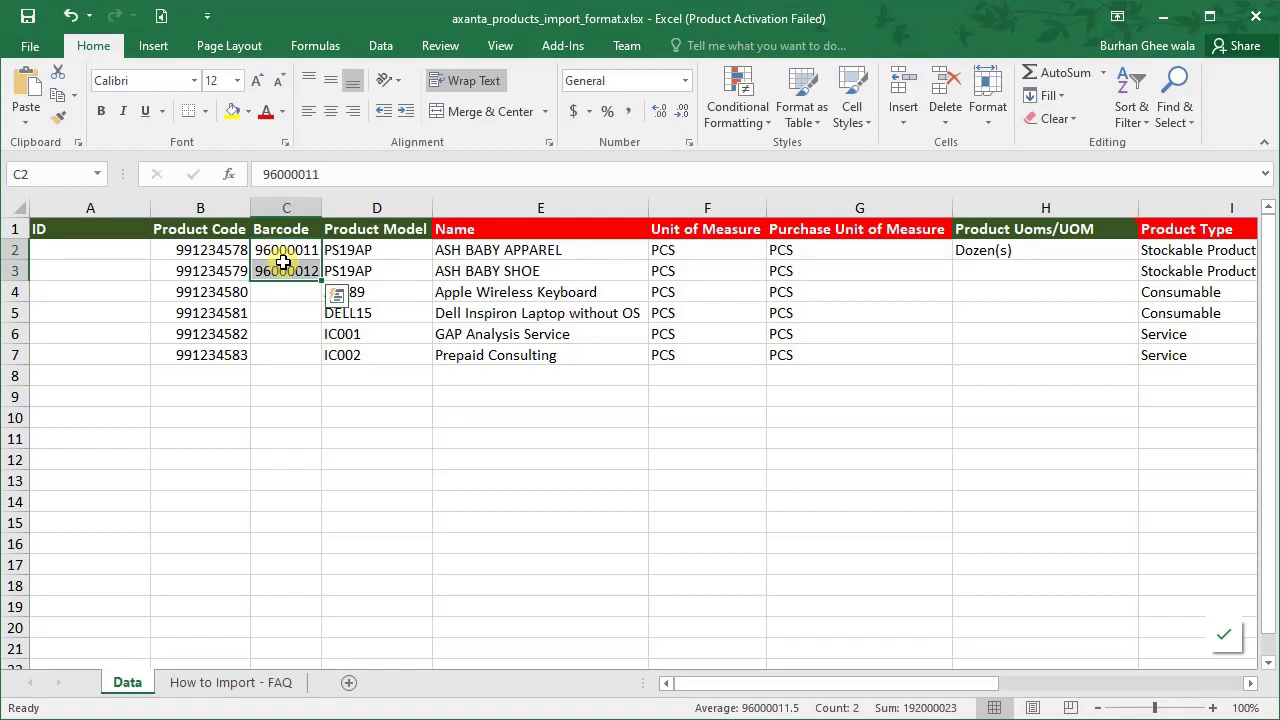
left_click(283, 260)
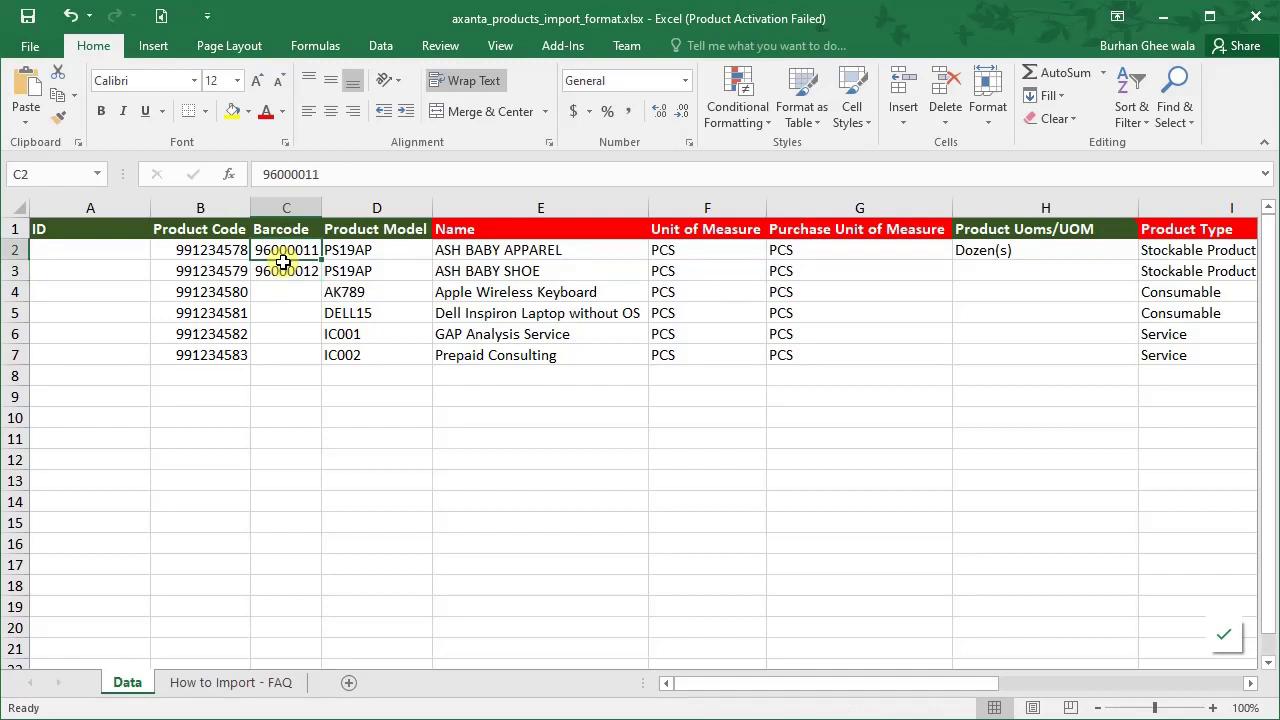
left_click_drag(283, 258, 283, 263)
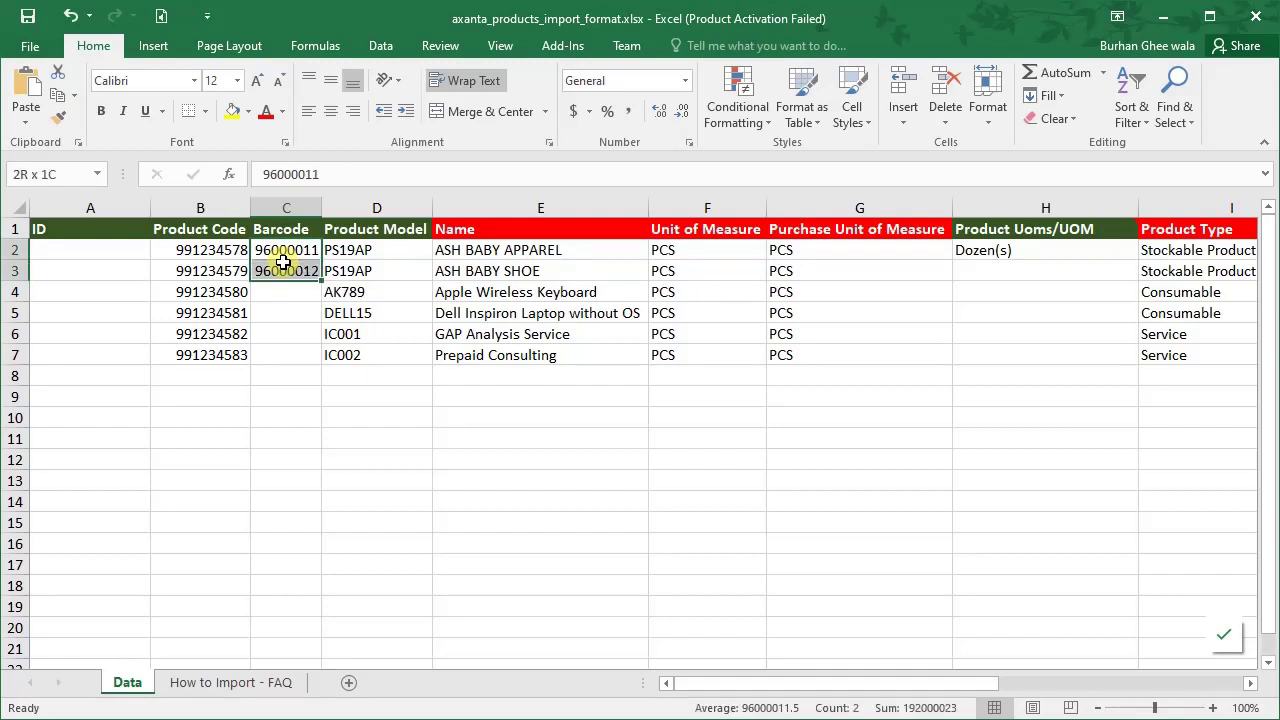
key("Delete")
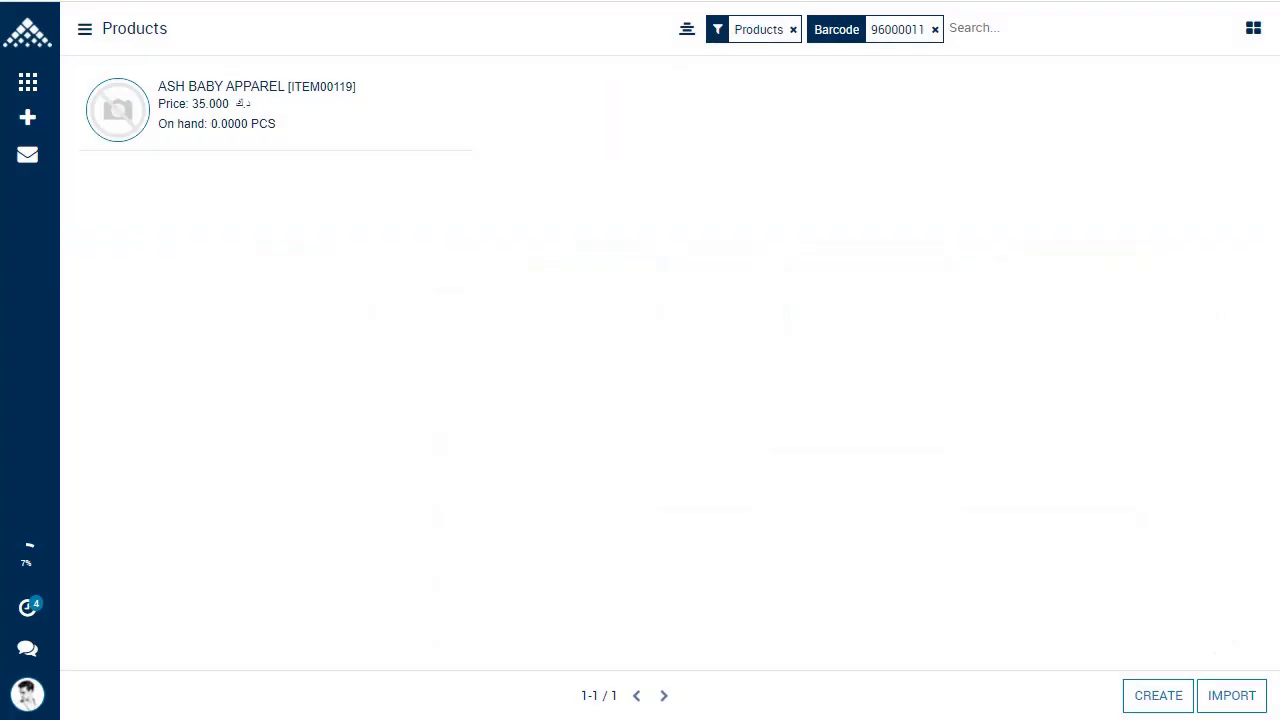
- Start a new product import in Axanta ERP with the edited axanta_products_import_format.xlsx and run a test import
left_click(1232, 694)
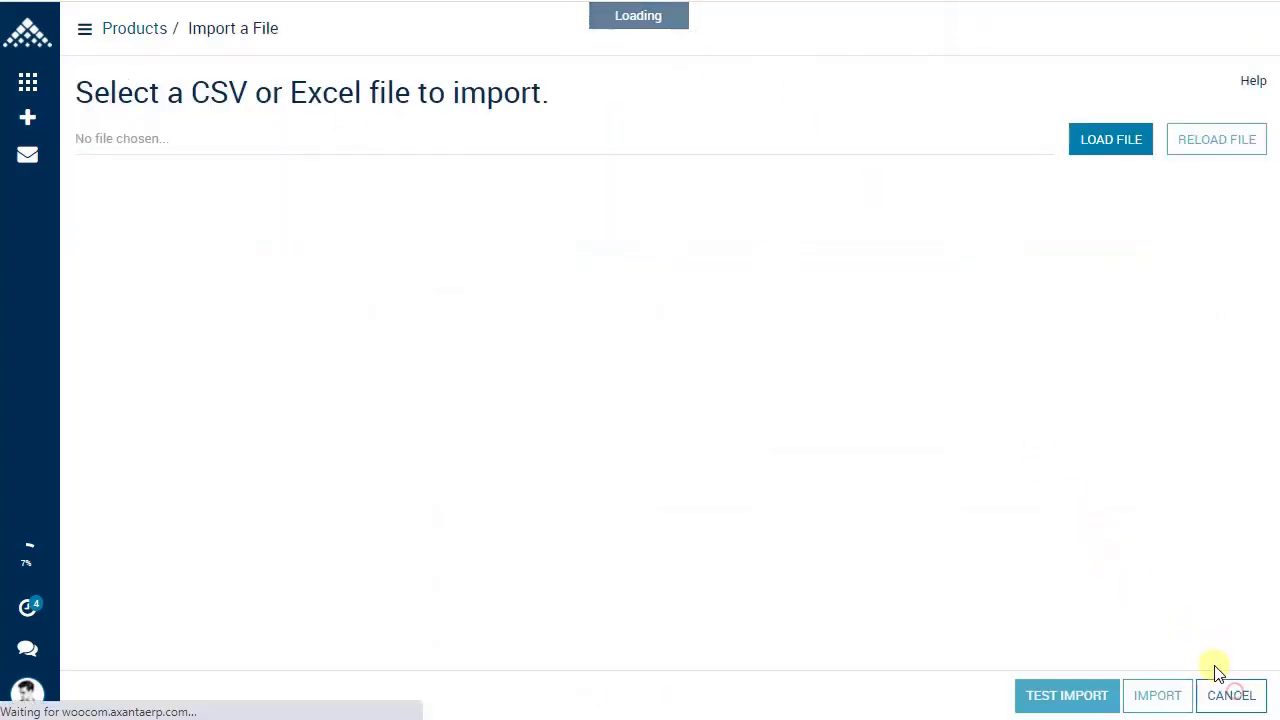
left_click(1081, 150)
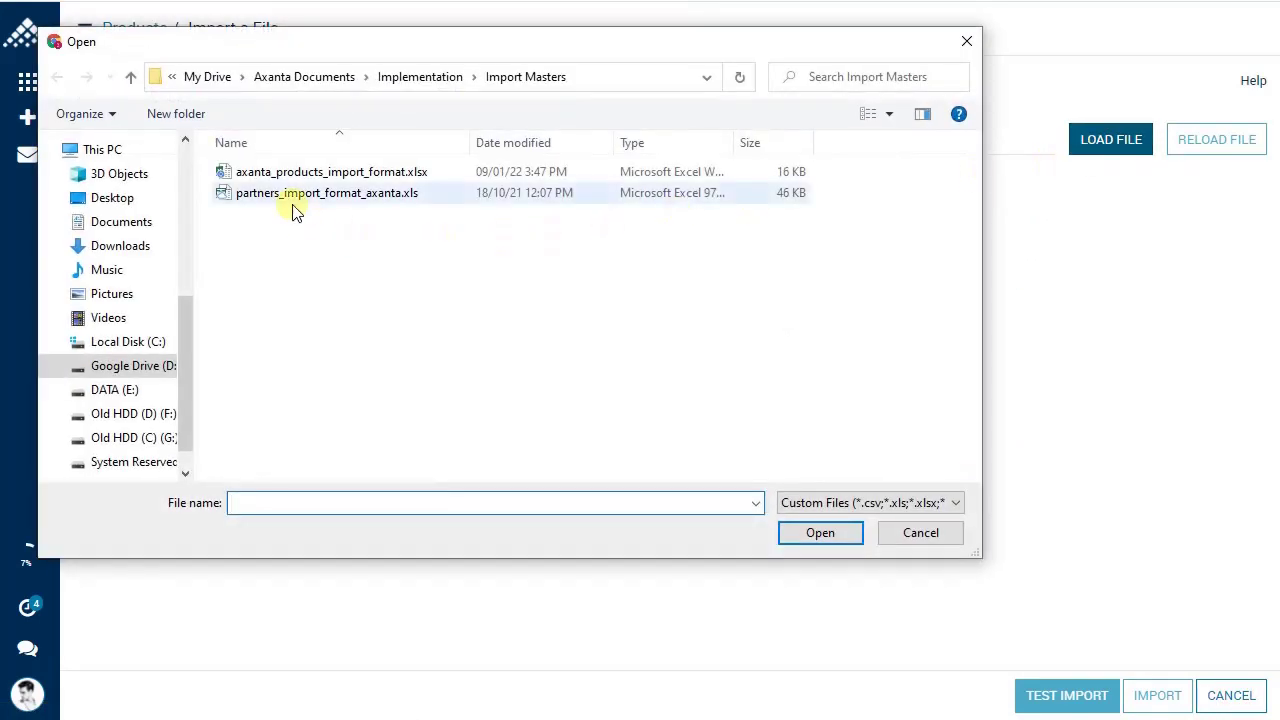
left_click(290, 176)
double_click(288, 177)
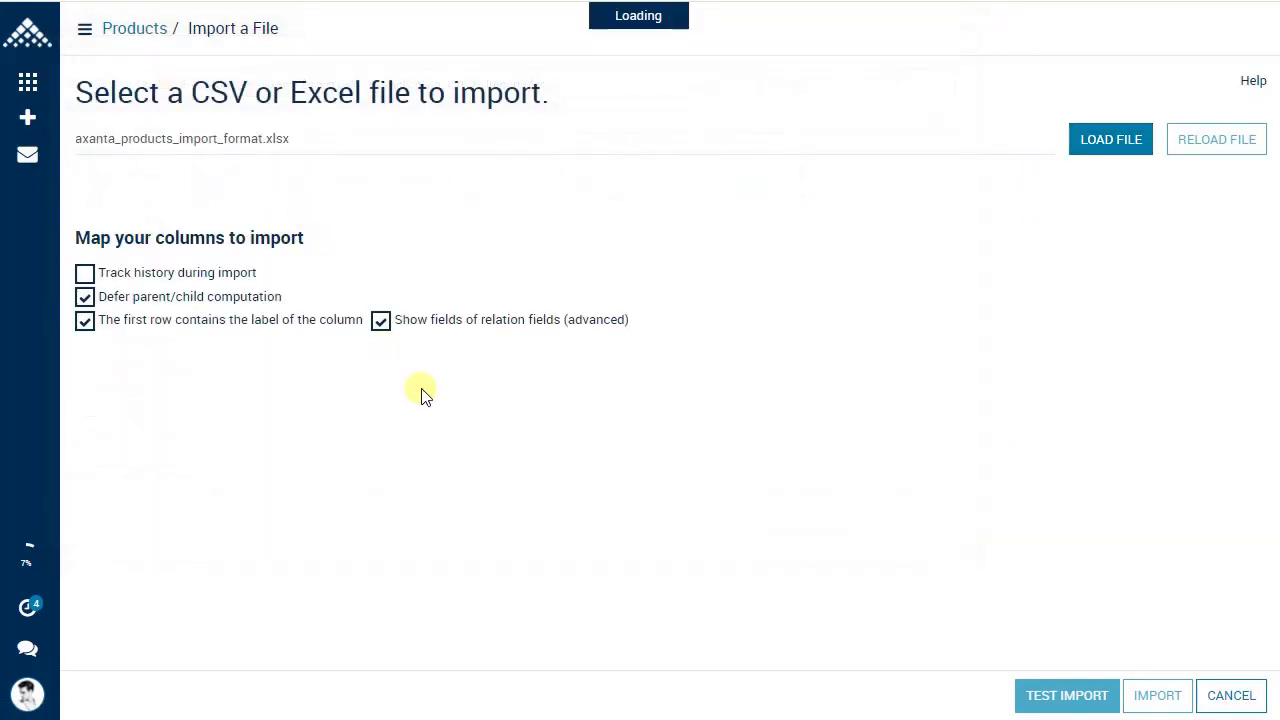
left_click(1080, 700)
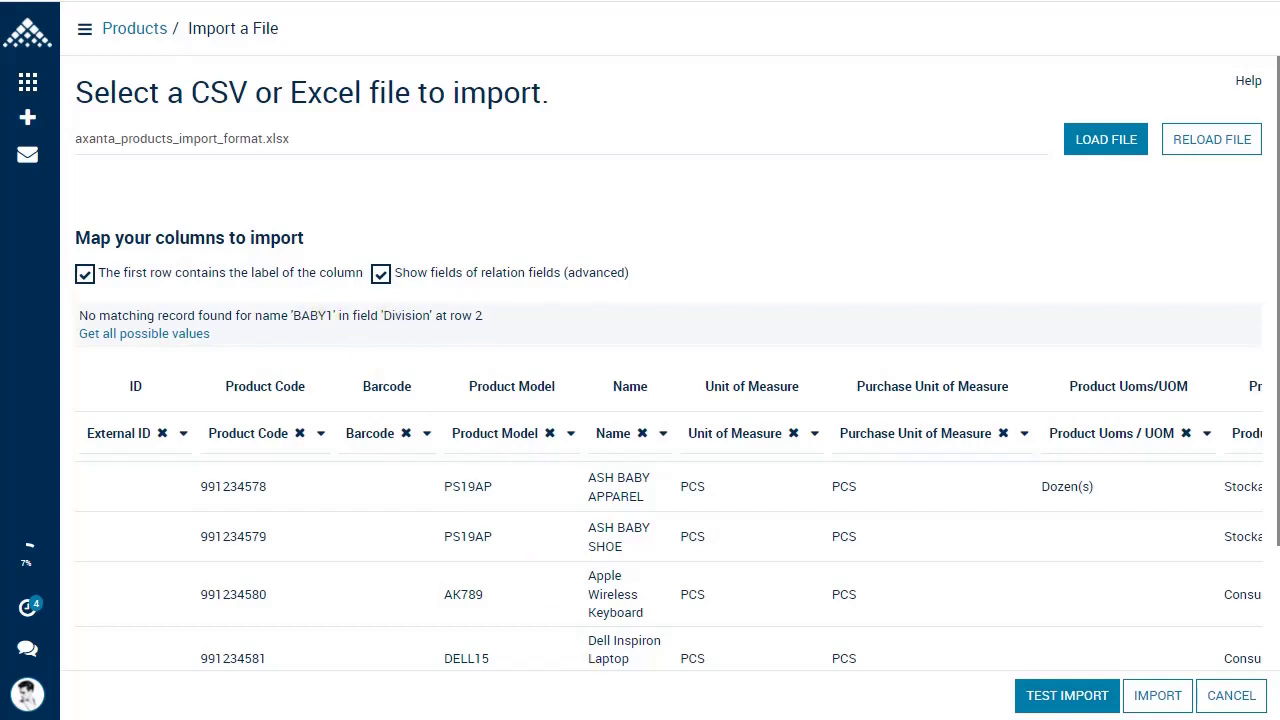
- Switch to the import workbook in Excel and change the Division of ASH BABY APPAREL in row 2 to BABY
key("alt+Tab")
left_click(889, 244)
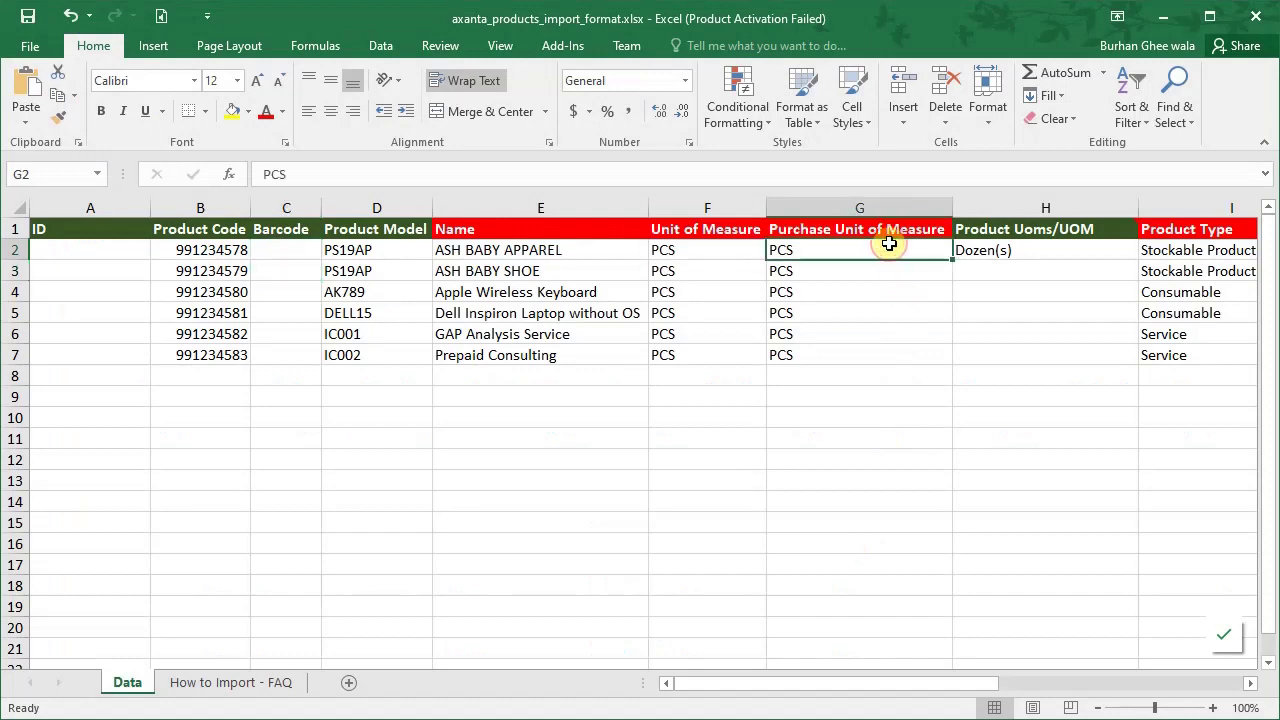
key("Right")
key("Right")
key("Right")
key("Right")
key("Right")
key("Right")
key("Right")
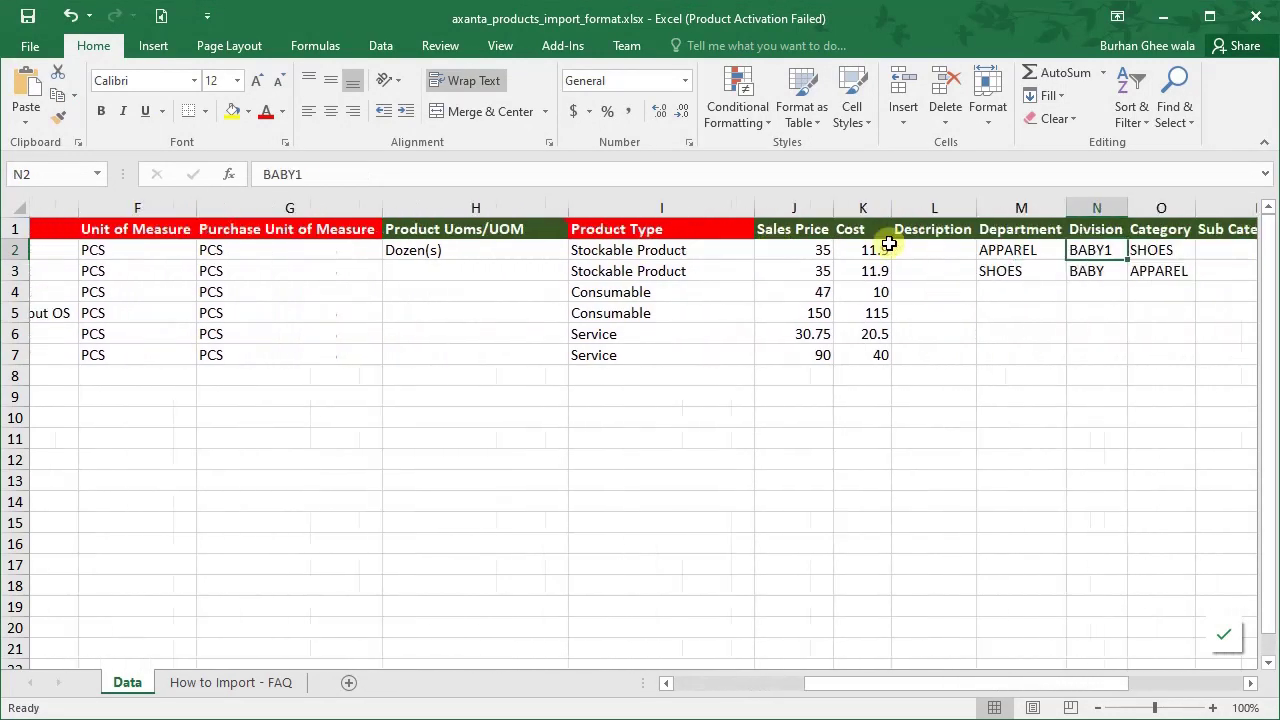
key("F2")
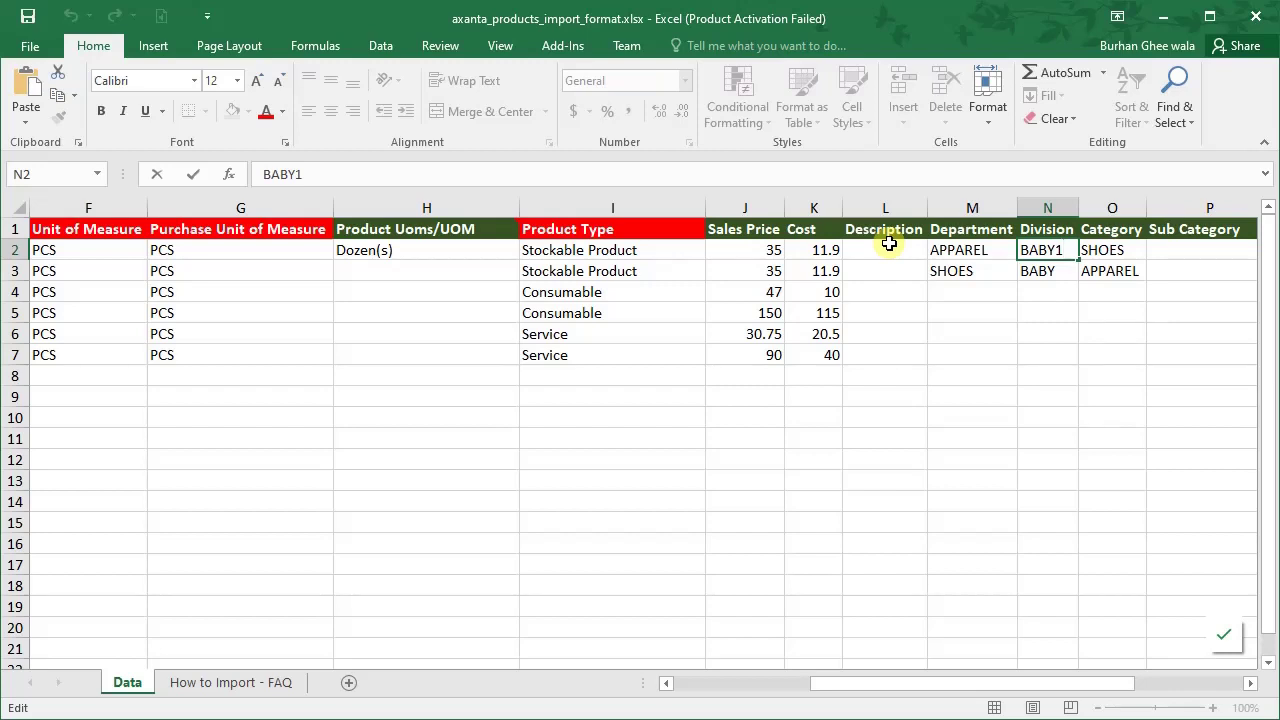
key("BackSpace")
key("Return")
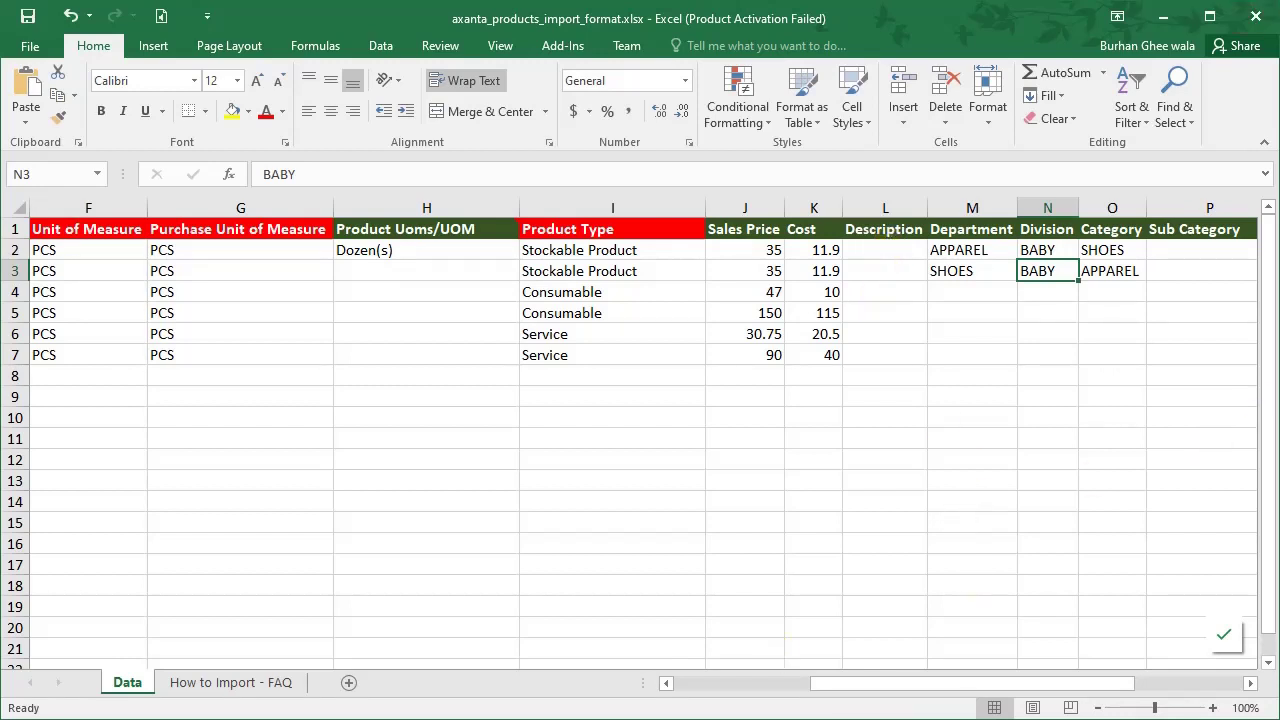
- Switch back to Axanta ERP, cancel the current import and start a new one with the corrected axanta_products_import_format.xlsx
key("alt+Tab")
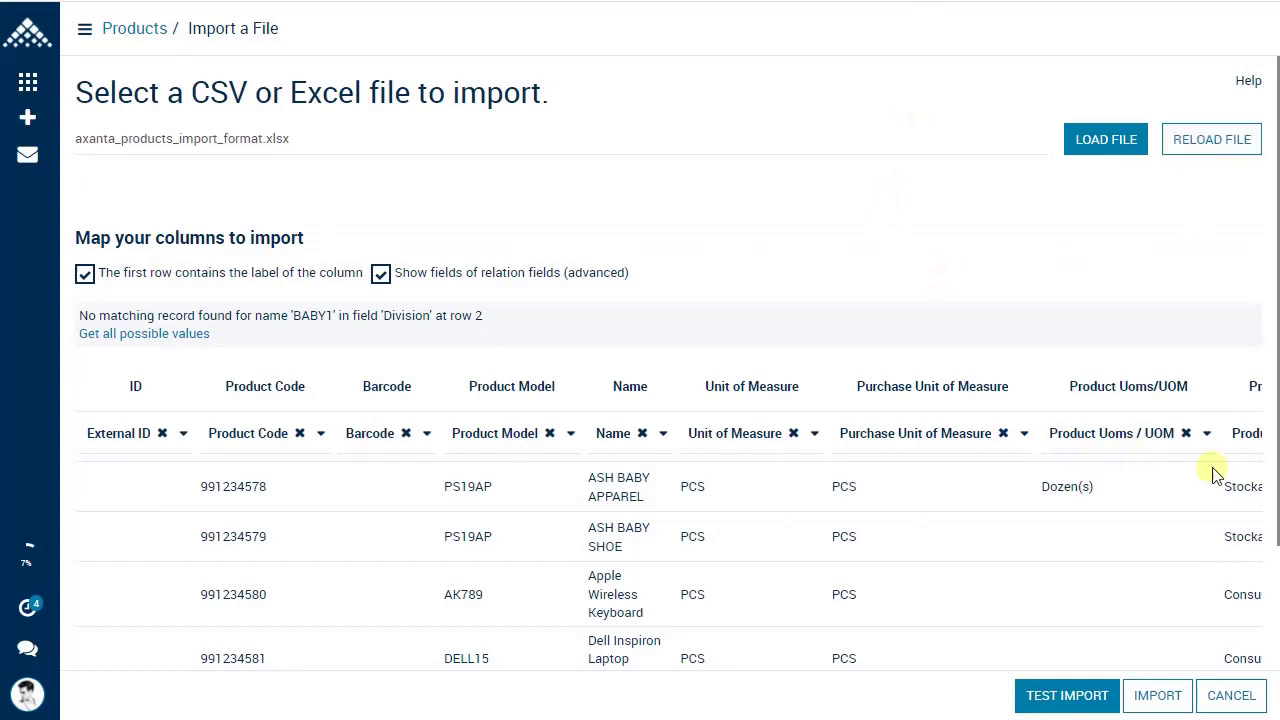
left_click(1231, 695)
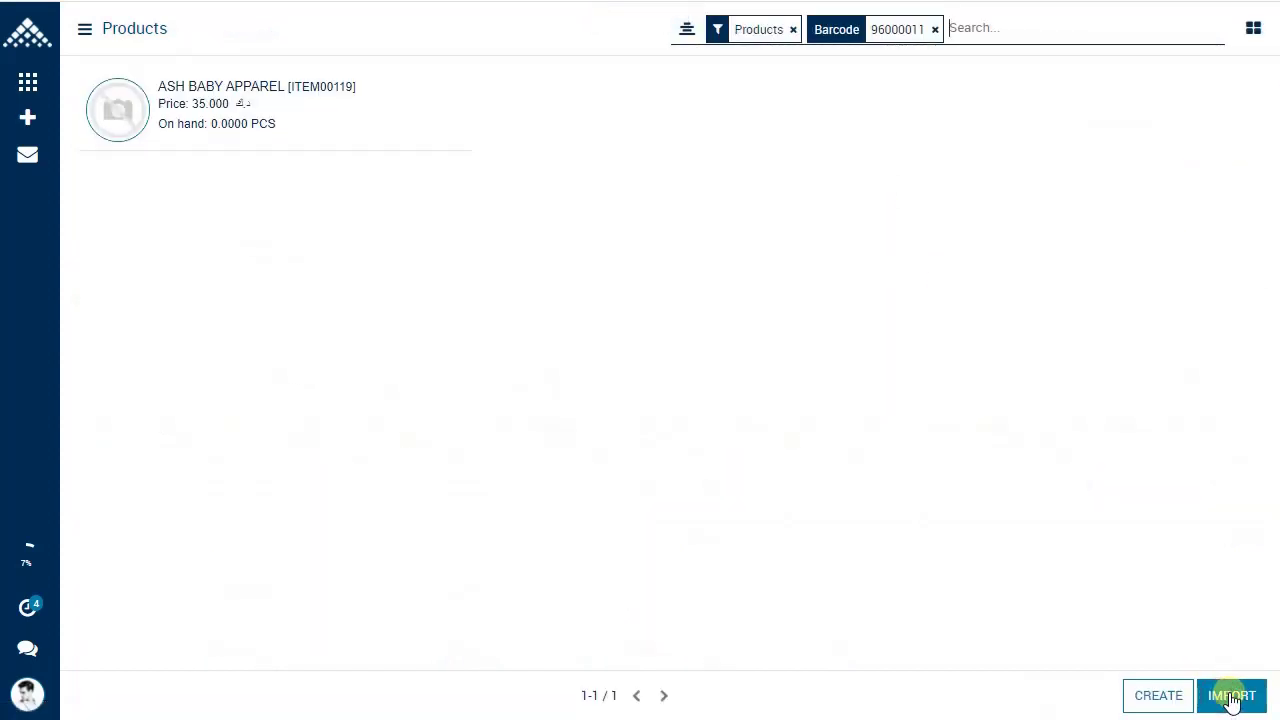
left_click(1232, 700)
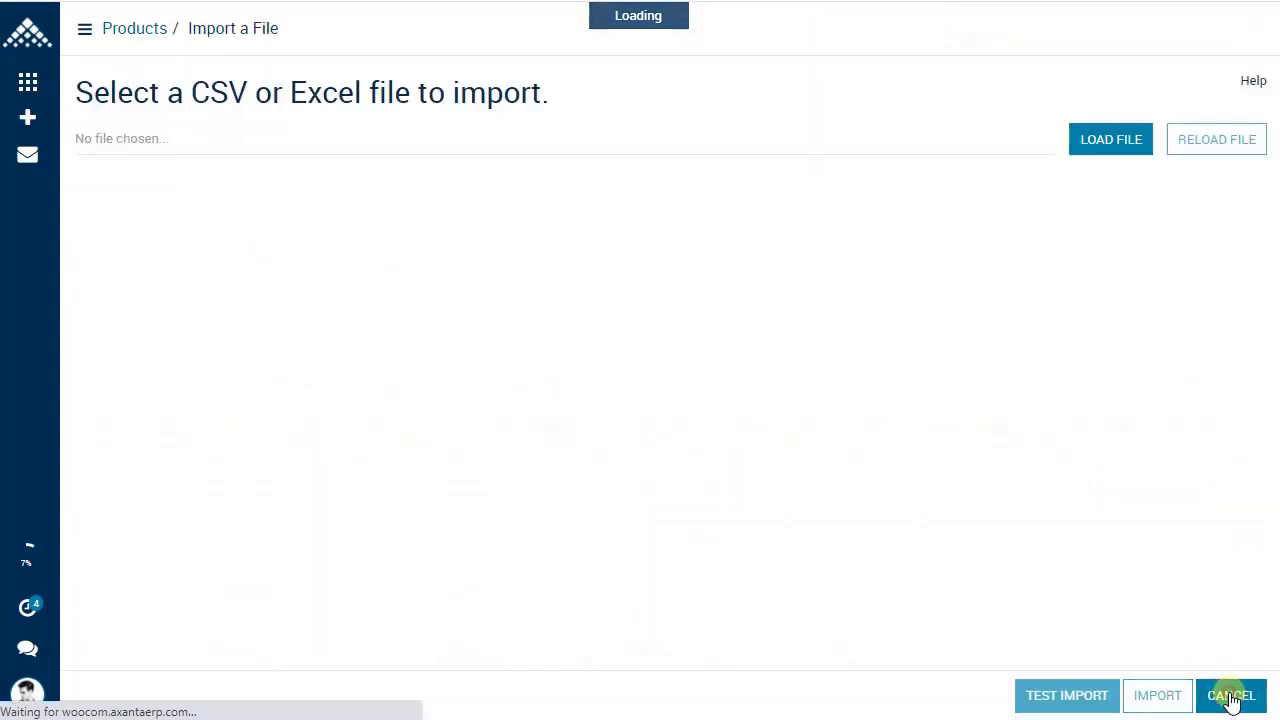
left_click(1089, 141)
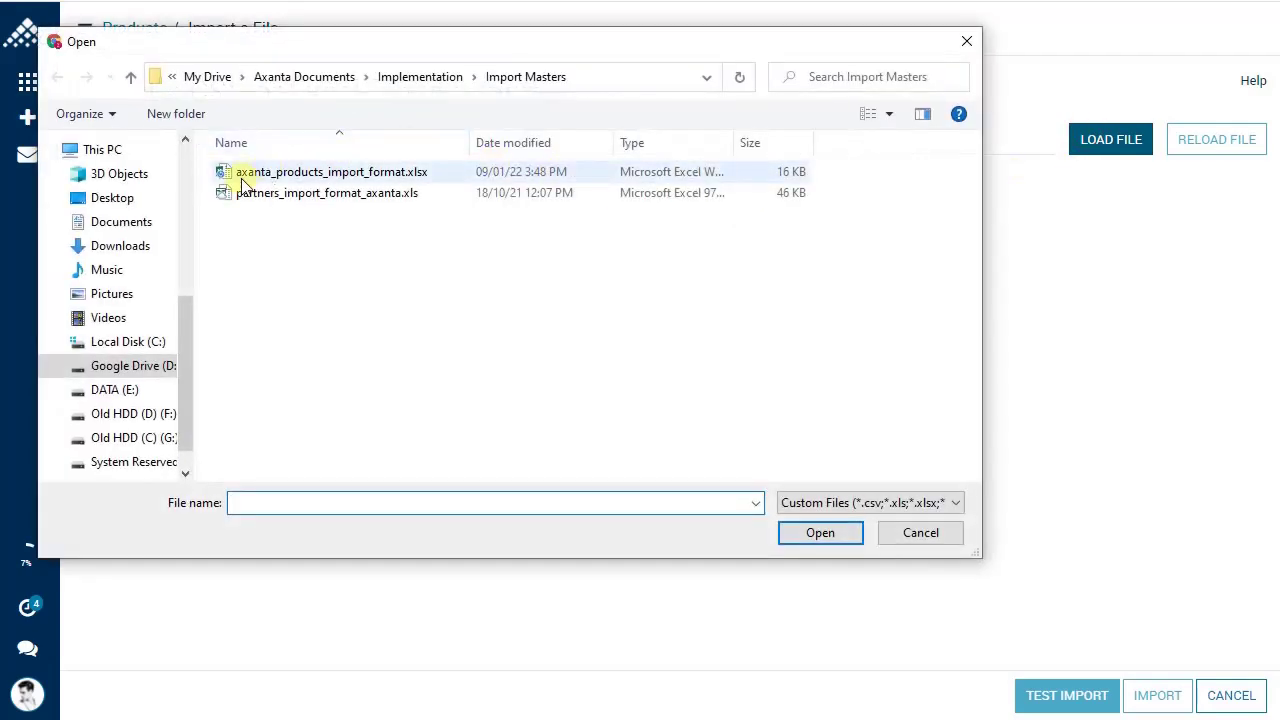
left_click(242, 177)
double_click(242, 177)
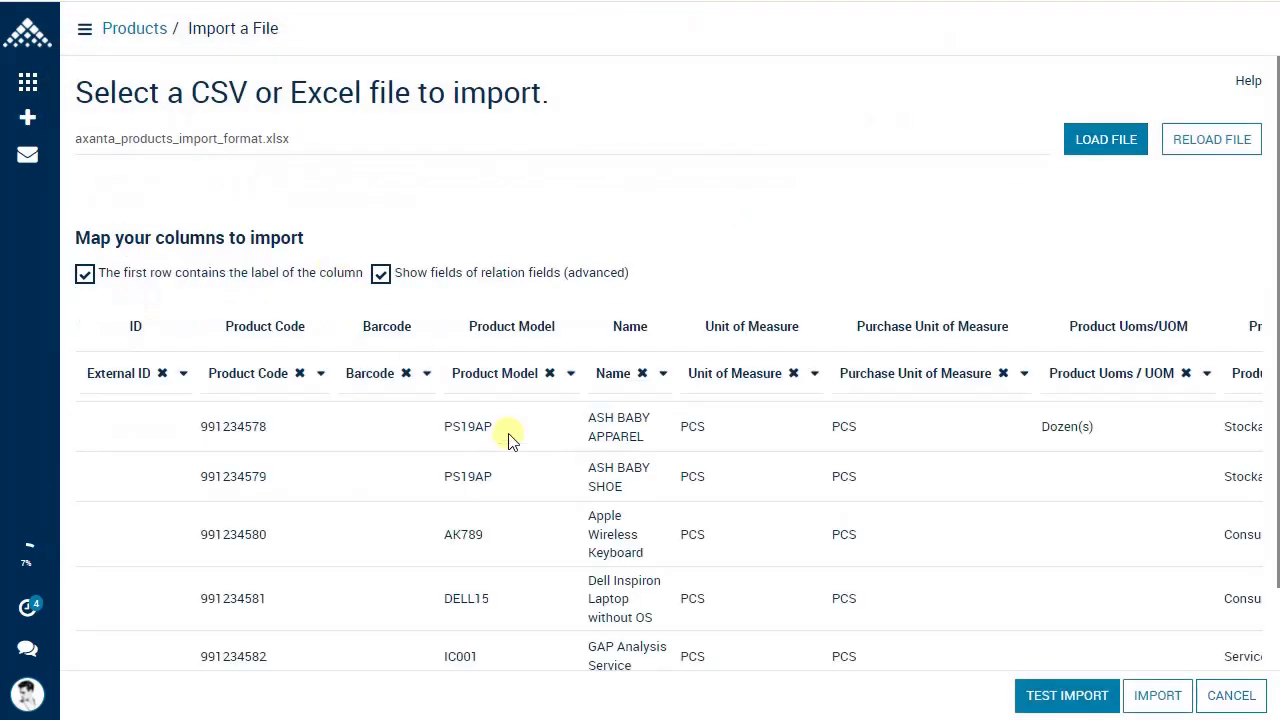
- Test the corrected file, check the validation message and import the products
left_click(1057, 702)
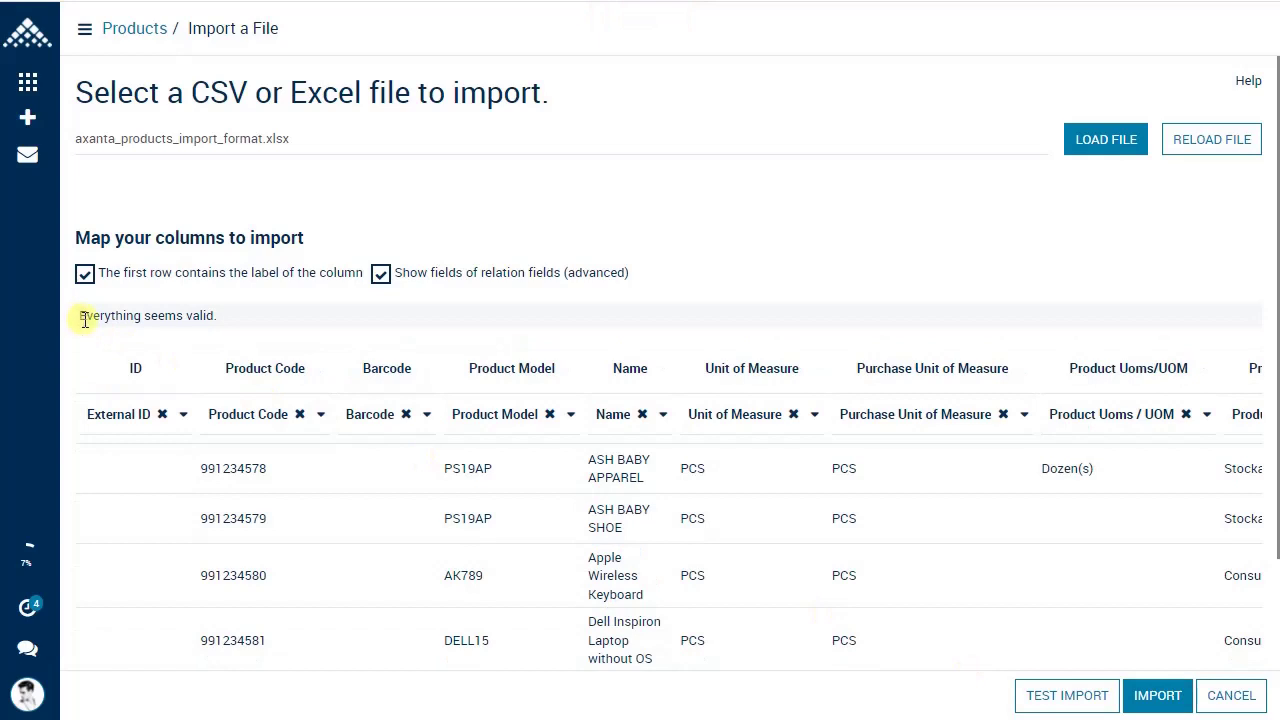
left_click_drag(81, 316, 223, 322)
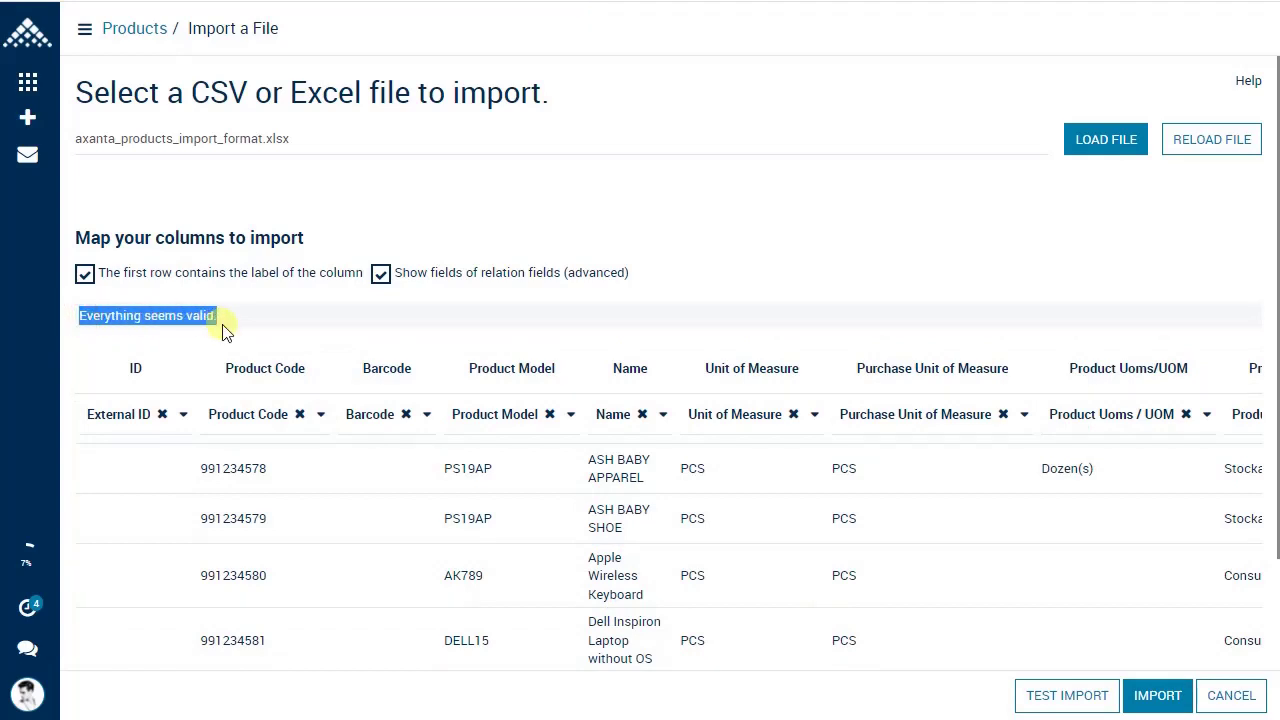
left_click(1160, 697)
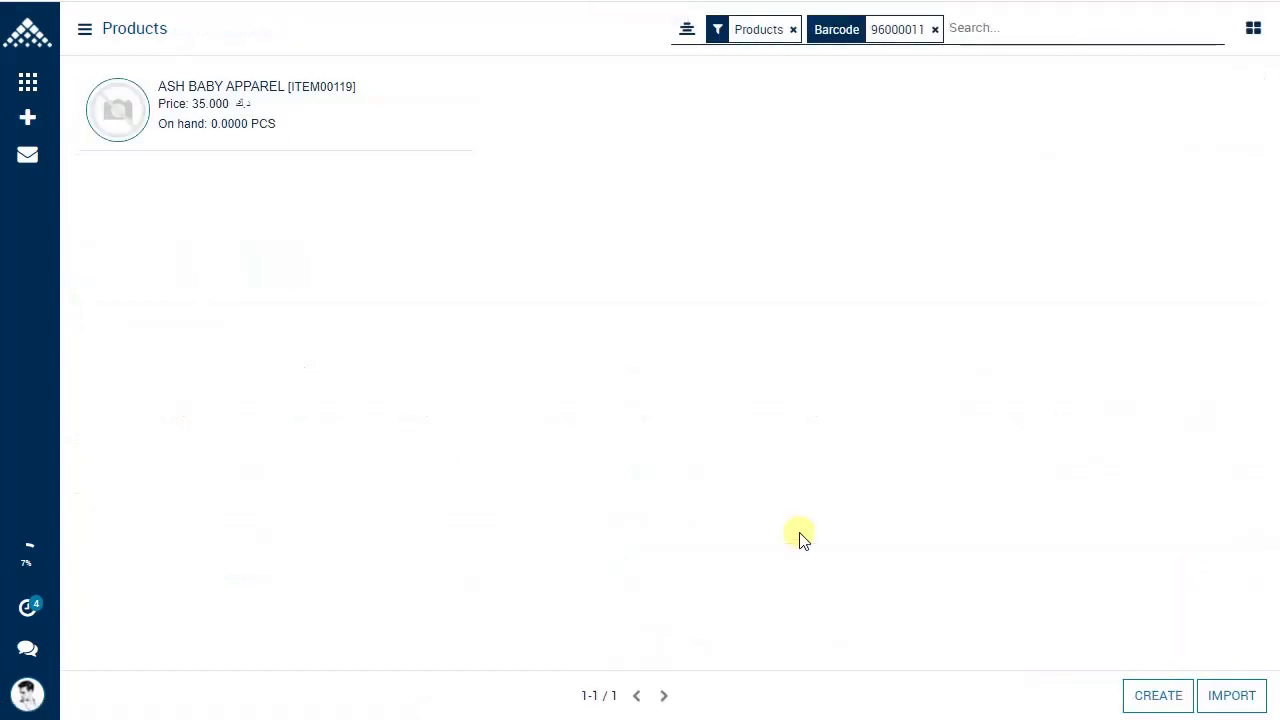
- Clear the Barcode filter from the product search and copy product code 991234578 from cell B2 of the import workbook in Excel
left_click(935, 29)
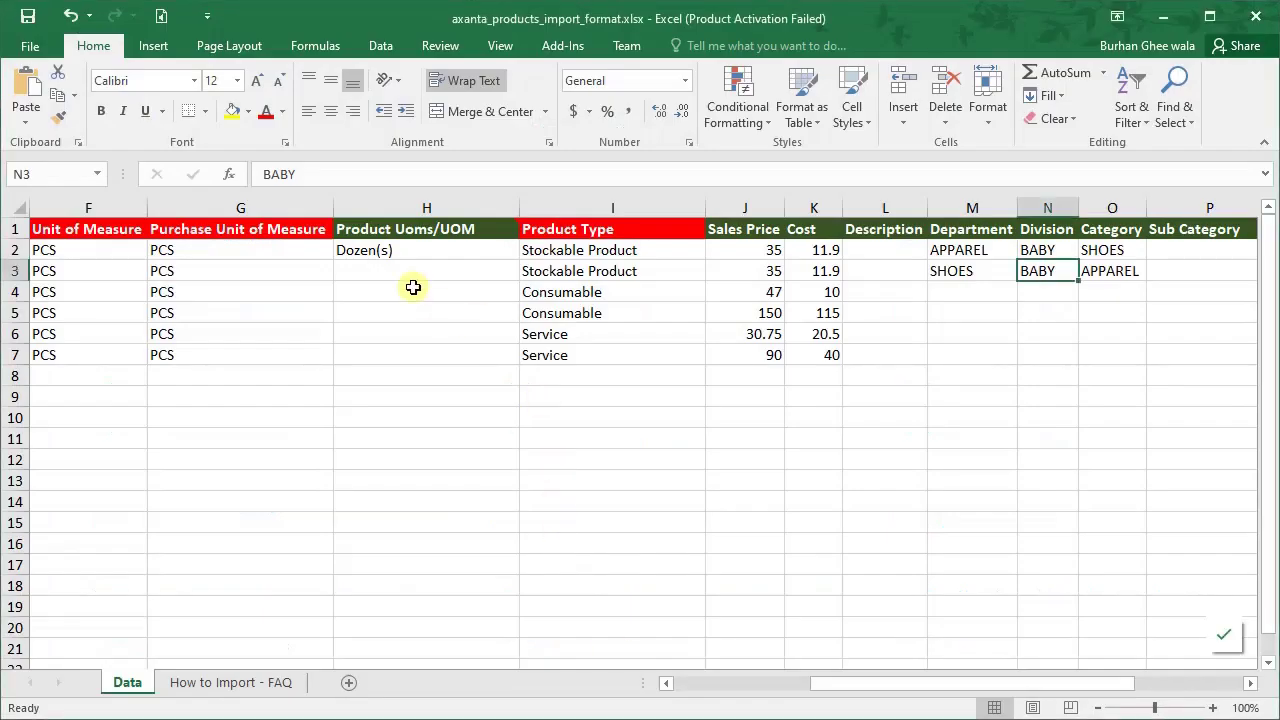
left_click(413, 287)
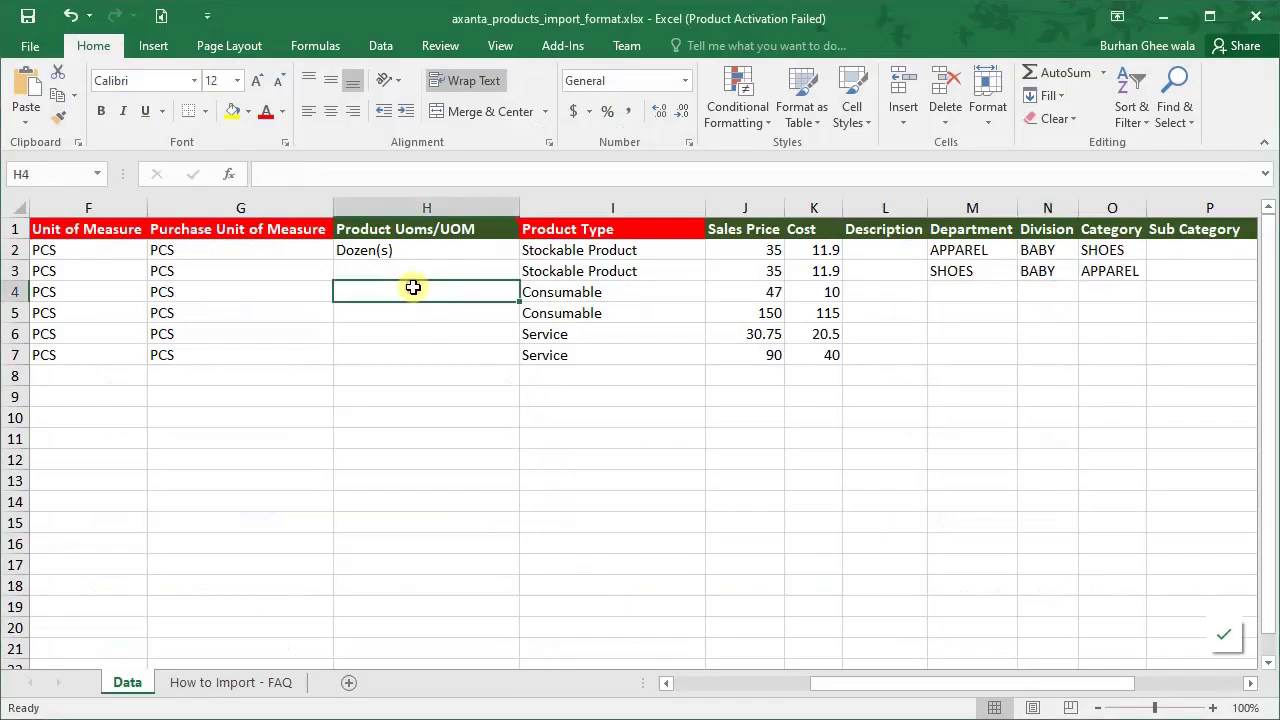
key("Home")
key("Right")
key("Up")
key("Up")
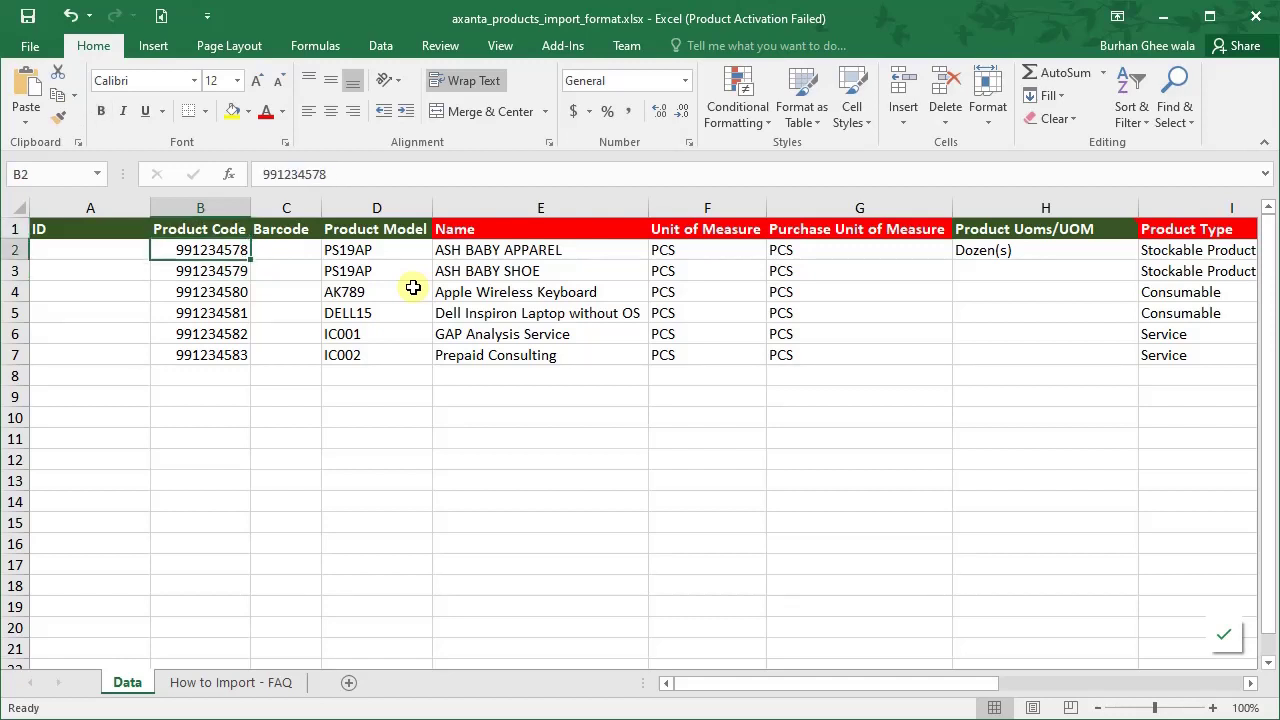
key("ctrl+c")
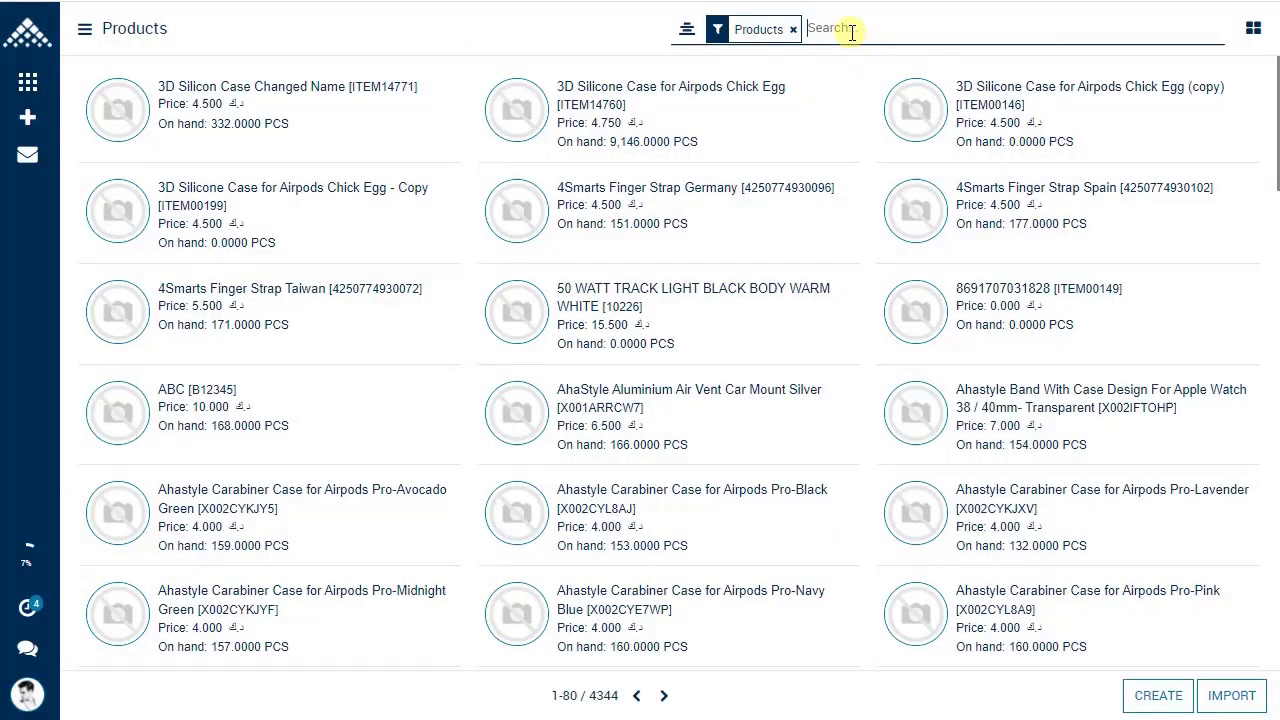
- Search the Axanta ERP products for code 991234578, open ASH BABY APPAREL and review its imported general information
key("ctrl+v")
left_click(849, 68)
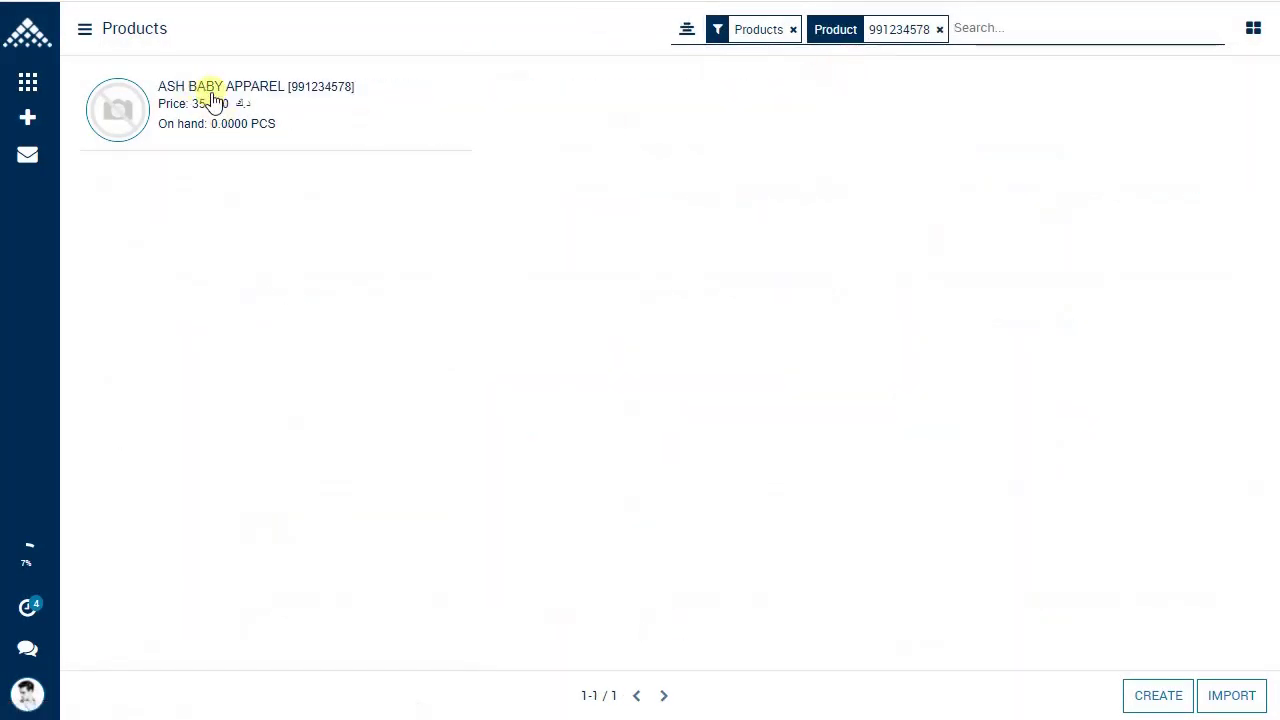
left_click(212, 100)
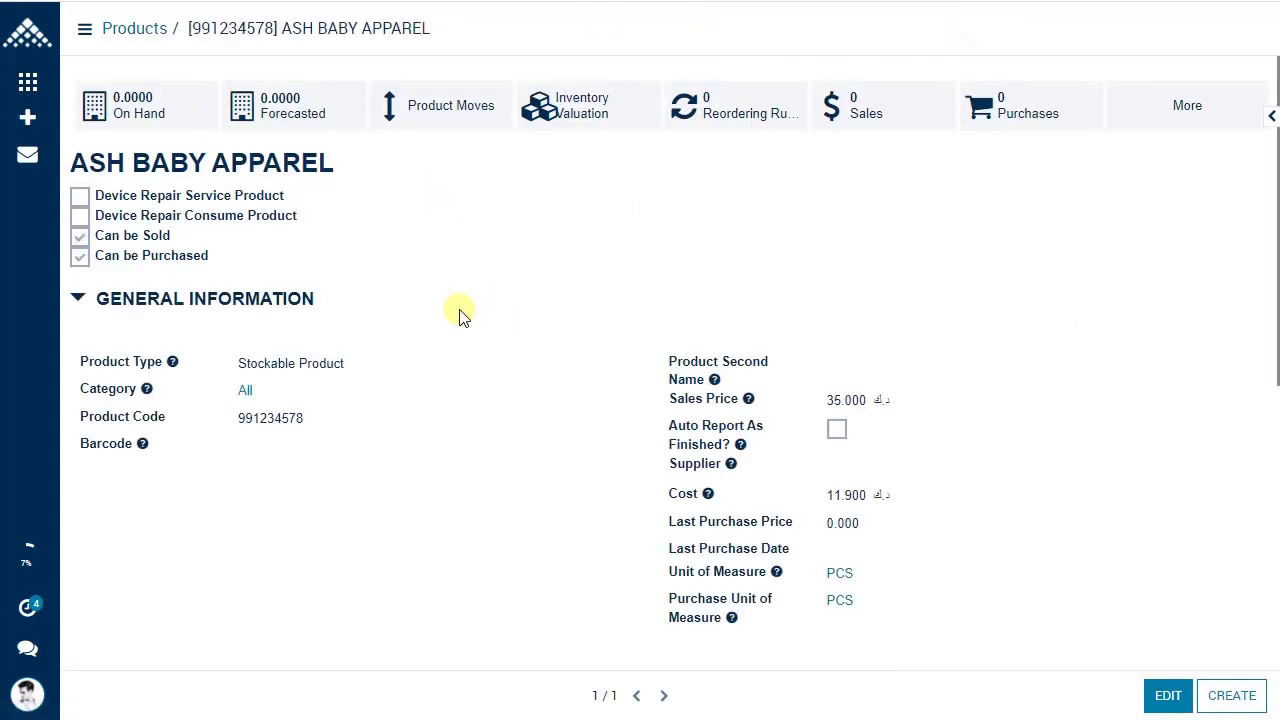
scroll(406, 413, "down", 2)
scroll(404, 400, "up", 1)
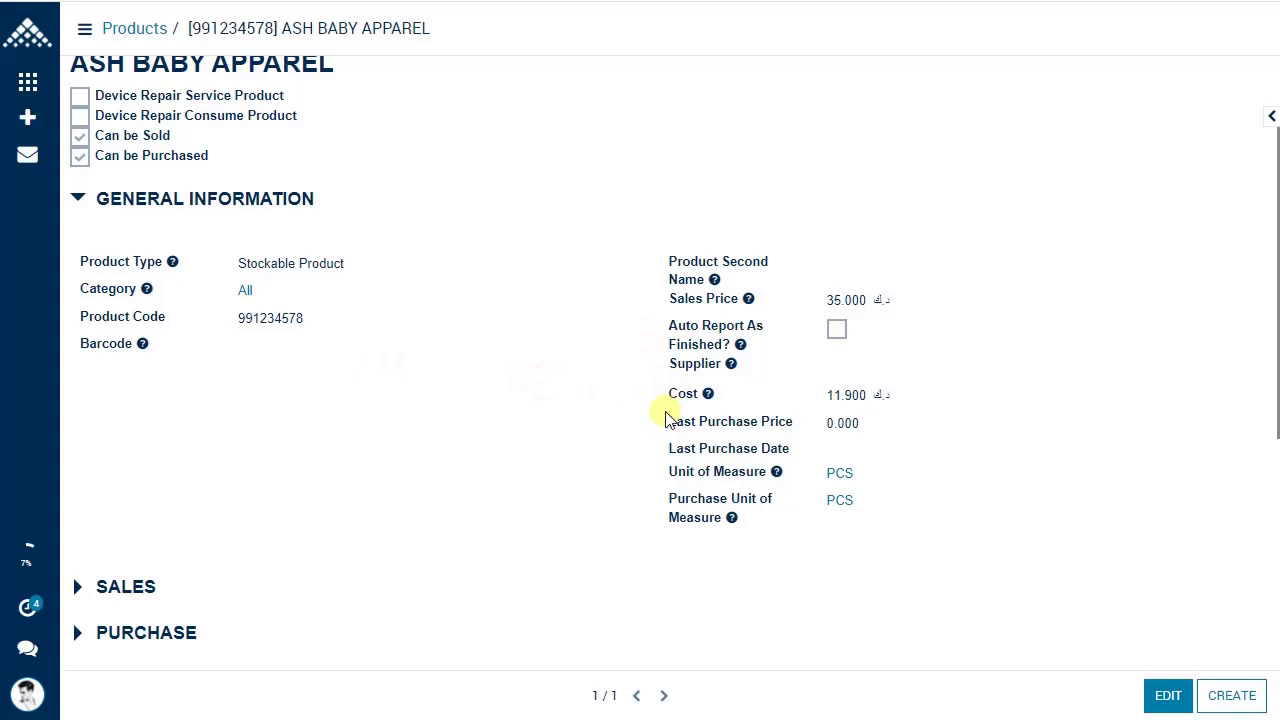
scroll(371, 349, "down", 4)
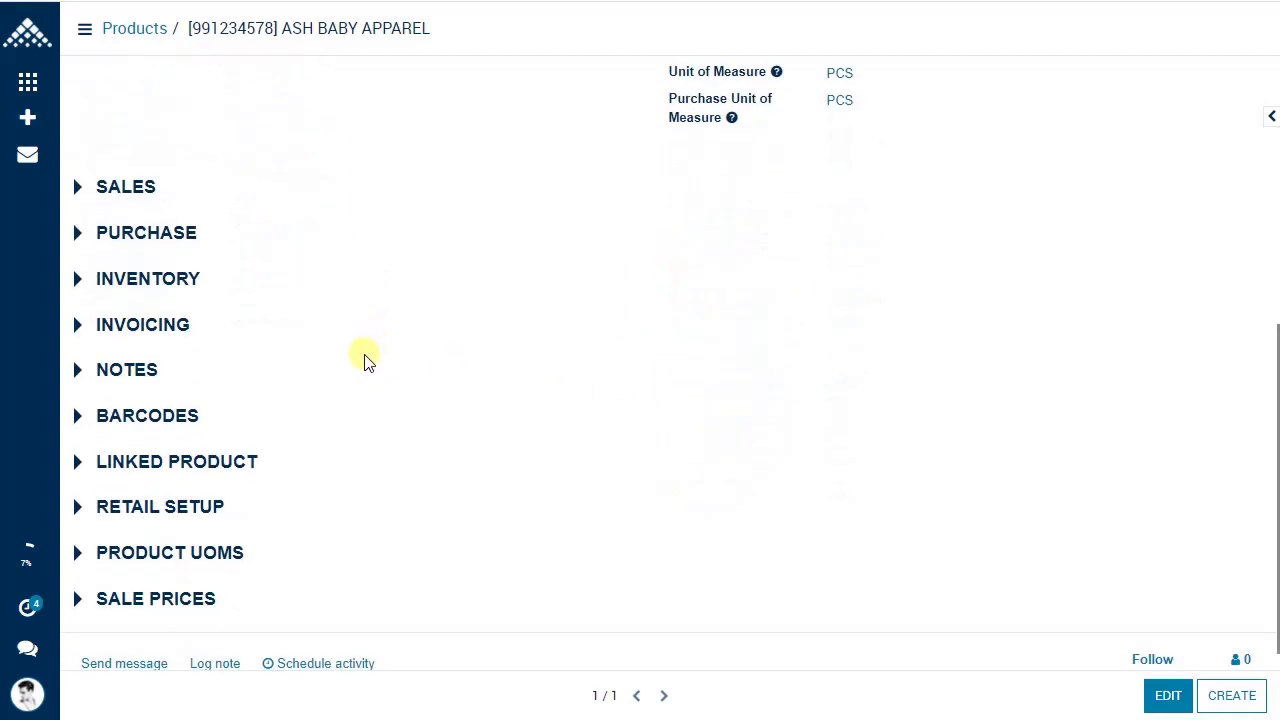
scroll(366, 360, "down", 1)
- Compare the Product UOMs of ASH BABY APPAREL in Axanta ERP with its Product Uoms/UOM entry in the Excel workbook
key("alt+Tab")
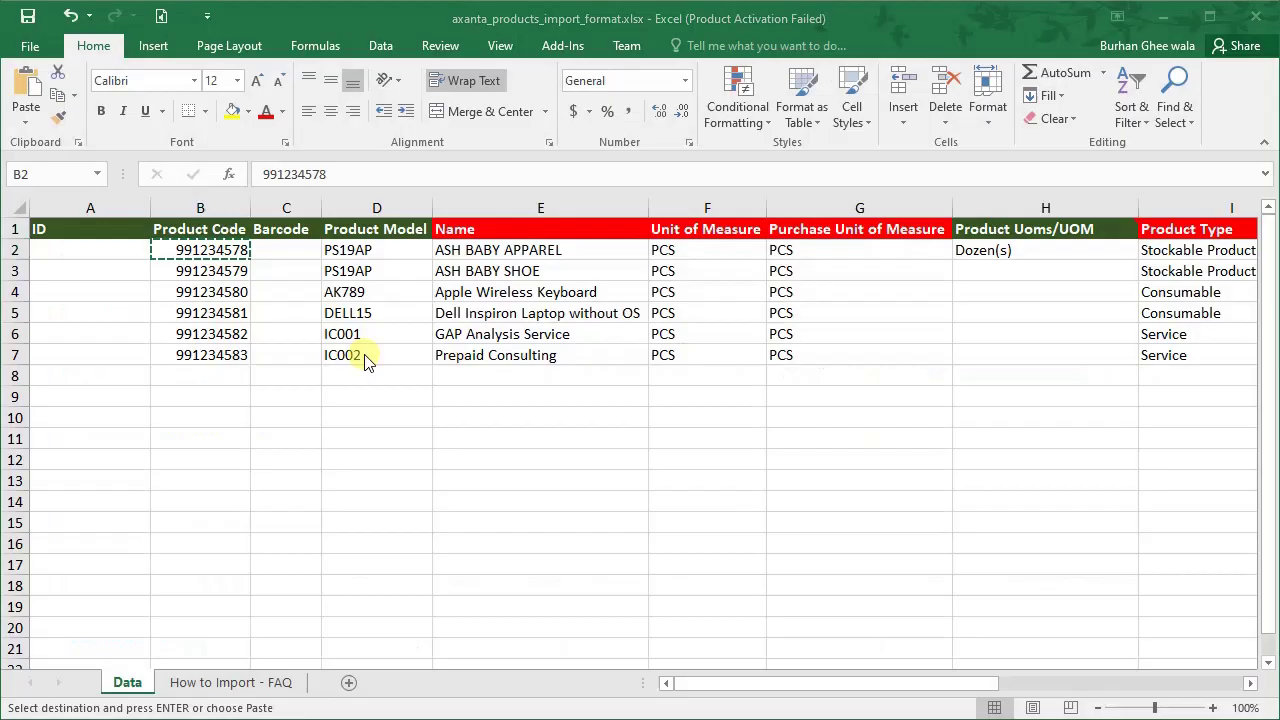
left_click(992, 253)
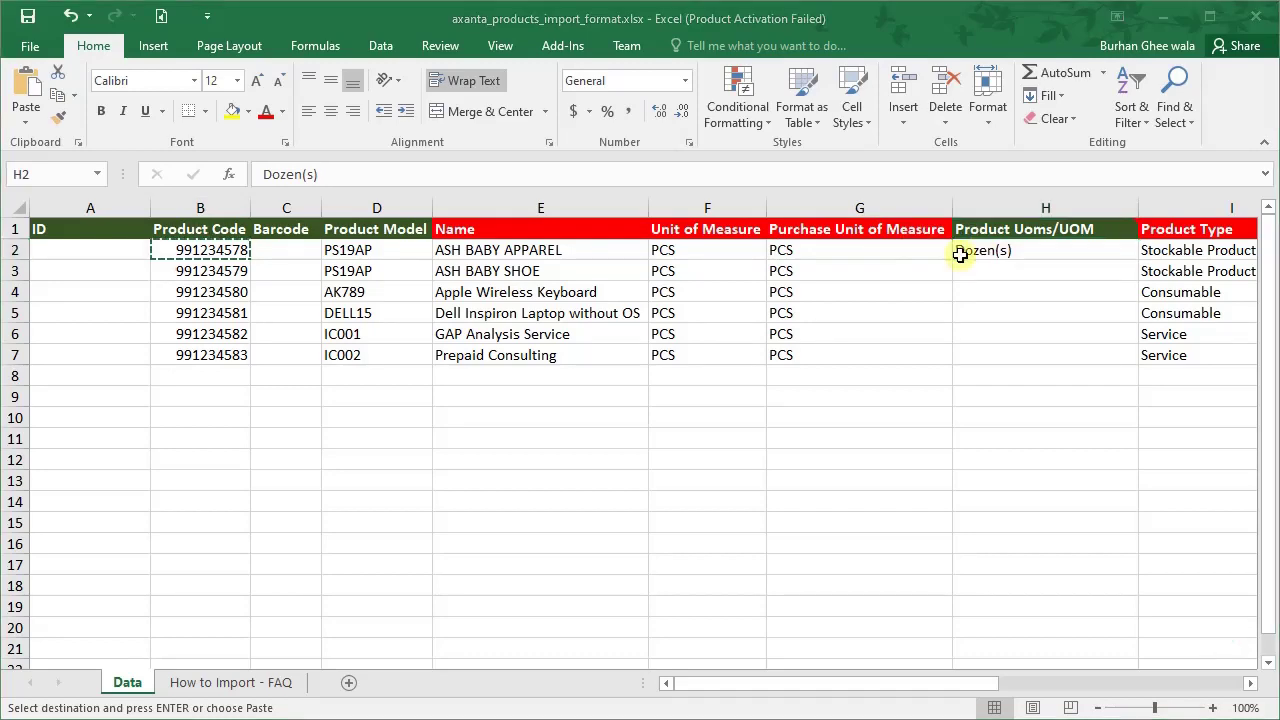
key("alt+Tab")
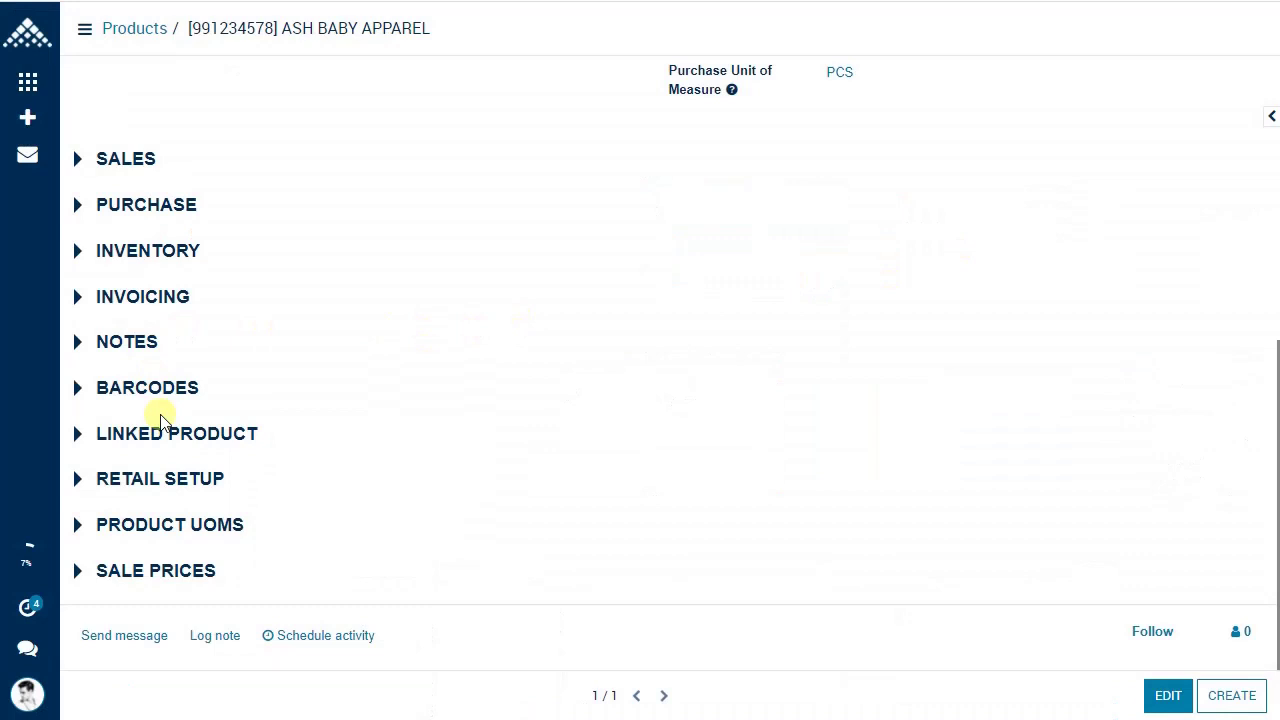
left_click(177, 523)
scroll(177, 523, "down", 2)
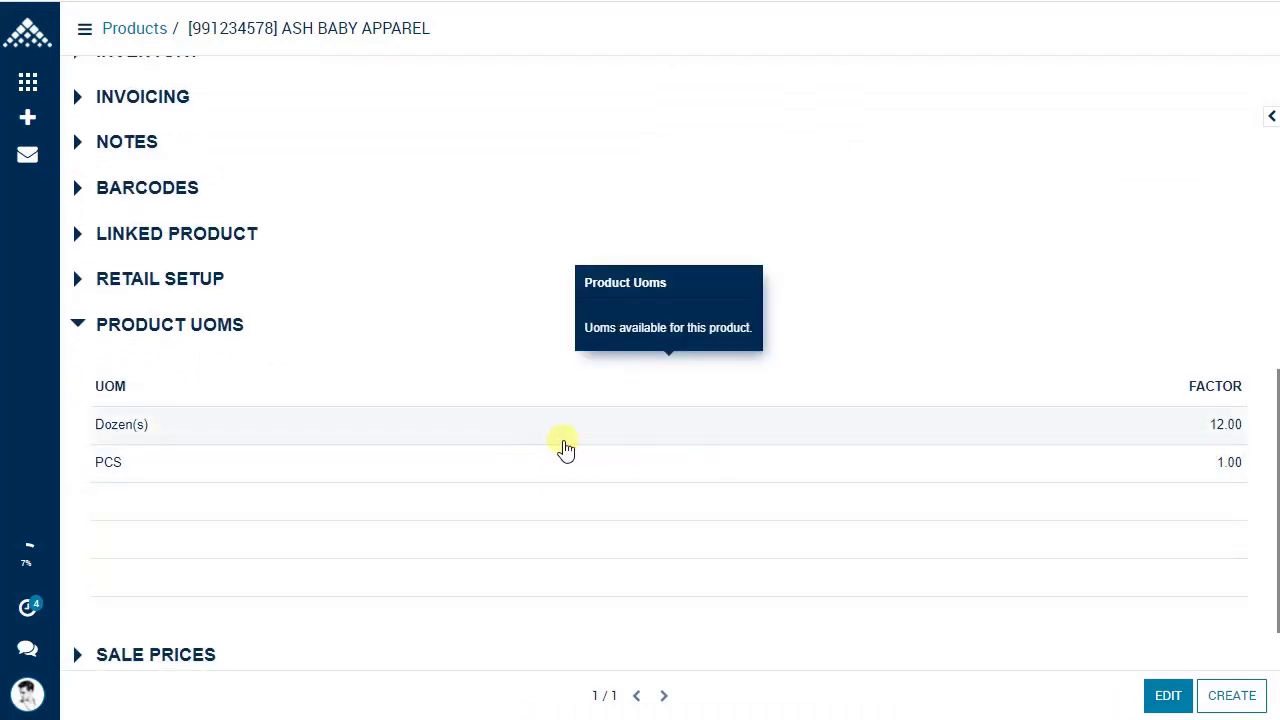
key("alt+Tab")
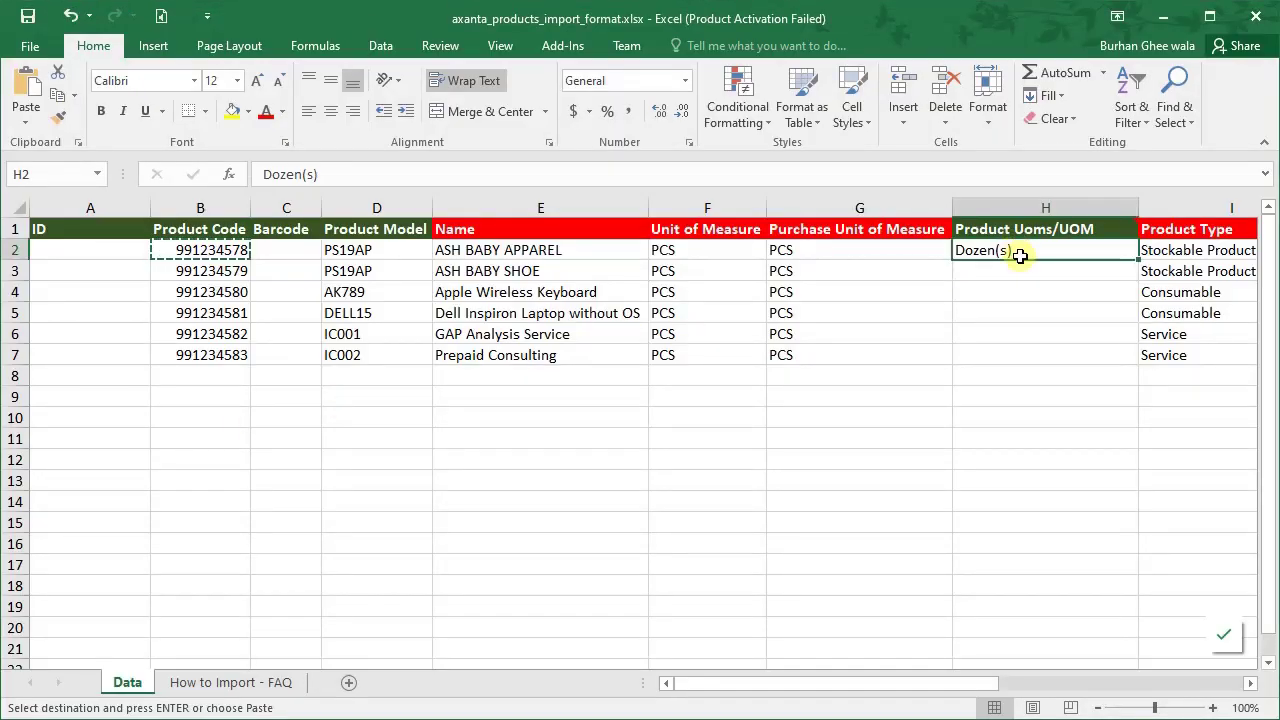
key("alt+Tab")
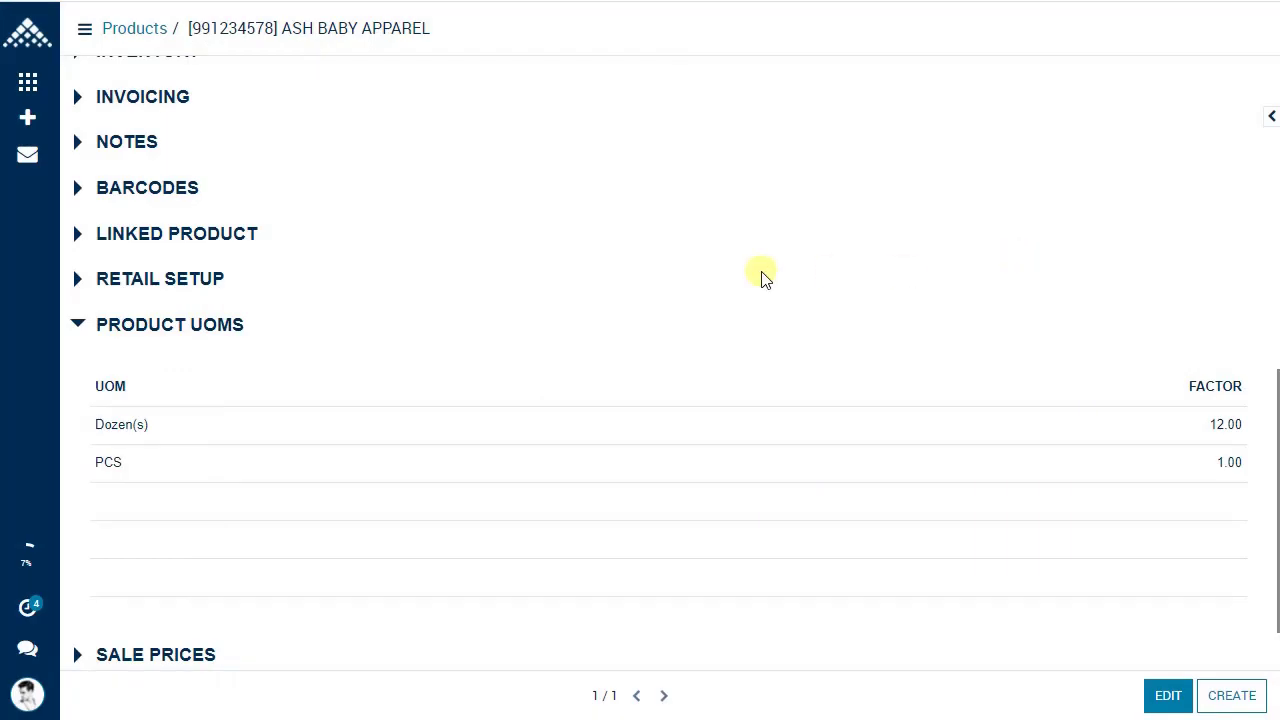
scroll(680, 262, "up", 4)
scroll(672, 262, "up", 1)
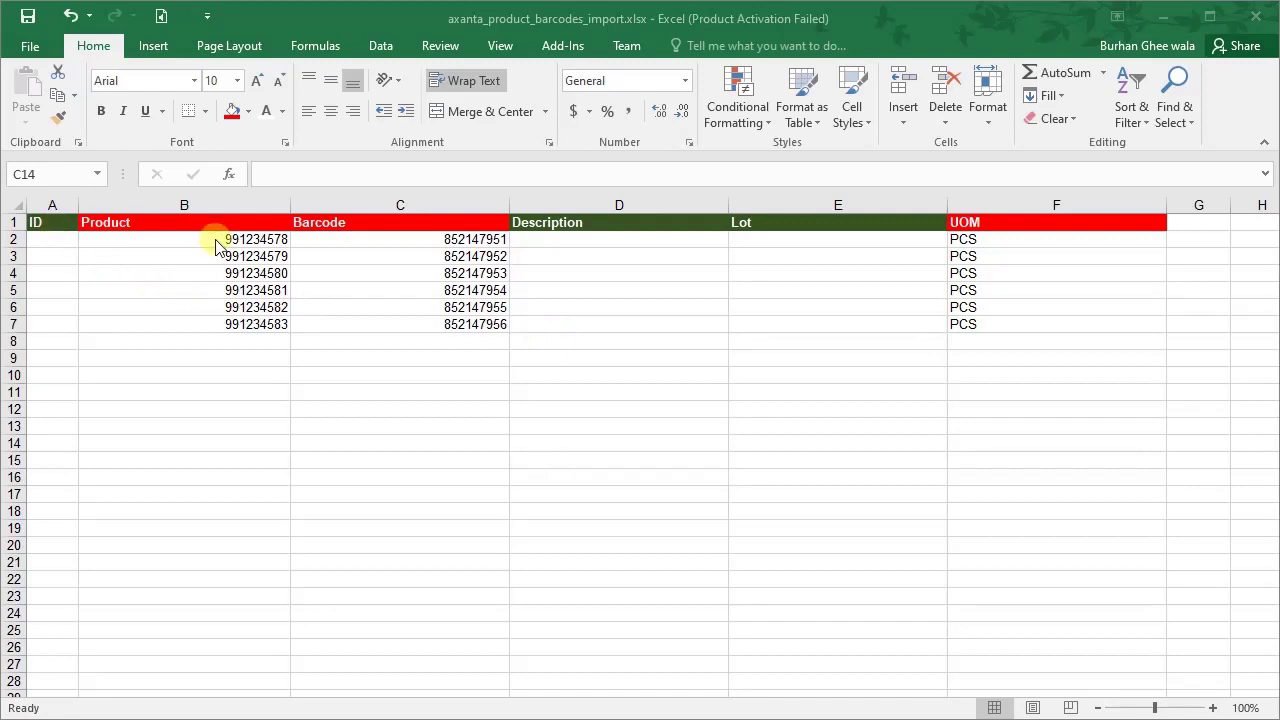
- Examine the ID, Product and Barcode columns of axanta_product_barcodes_import.xlsx in Excel
left_click(47, 225)
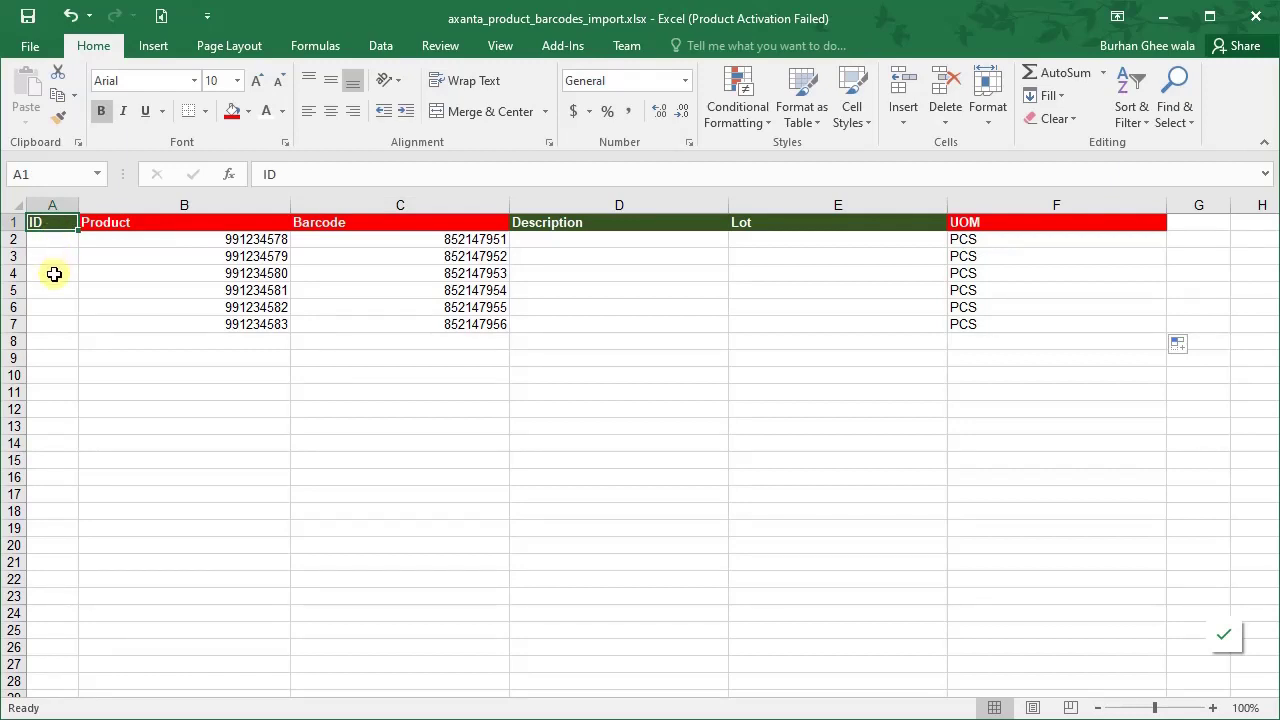
left_click(107, 228)
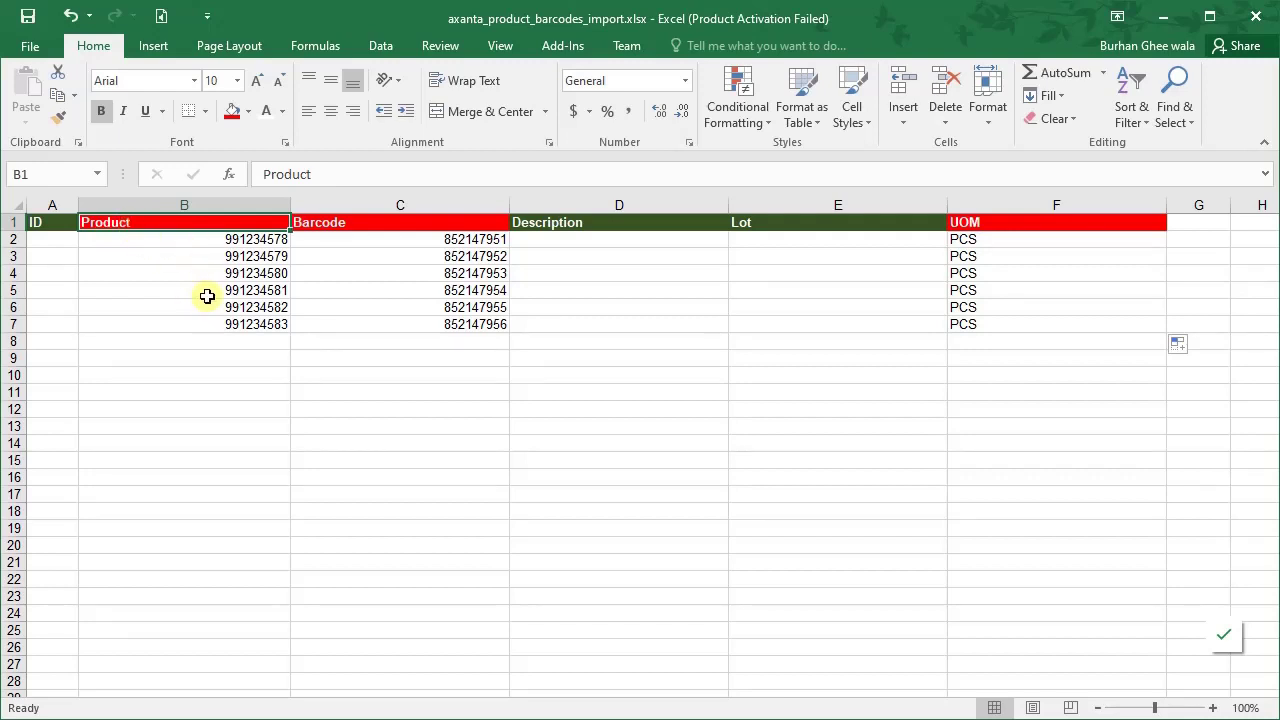
left_click(330, 222)
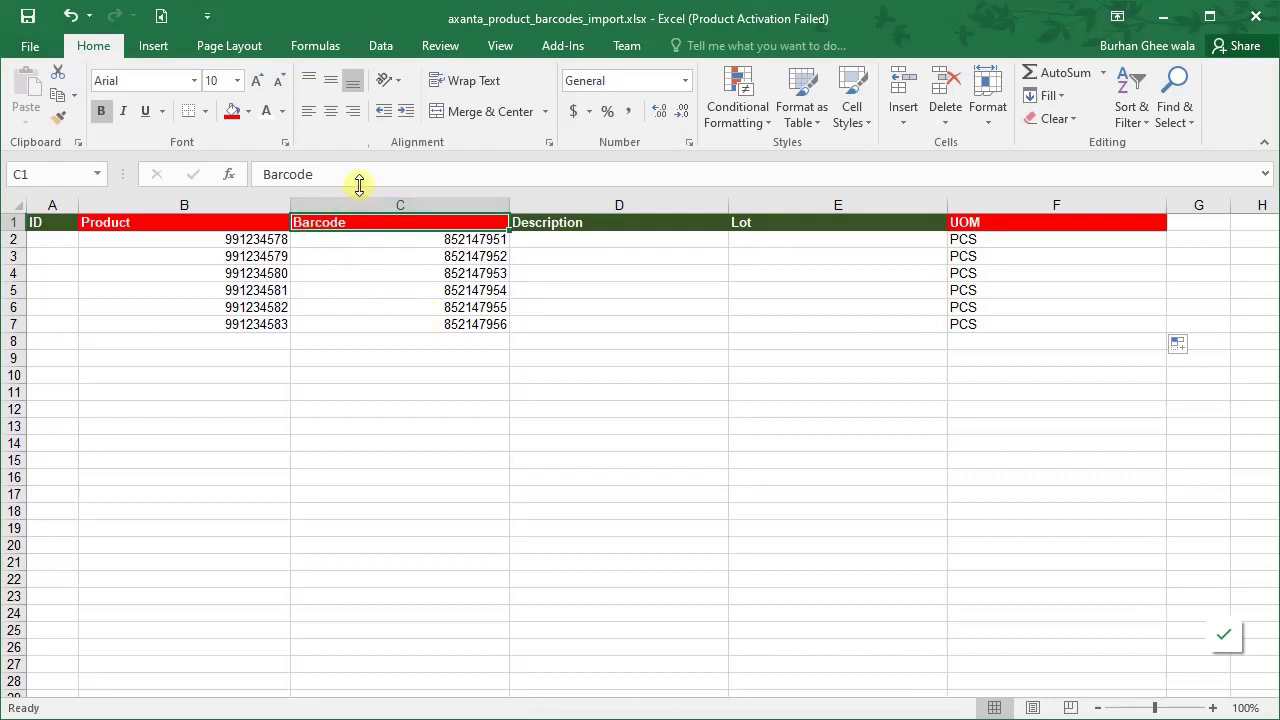
- Switch to Axanta ERP, open Product Barcodes in the Inventory masters and start a file import
key("alt+Tab")
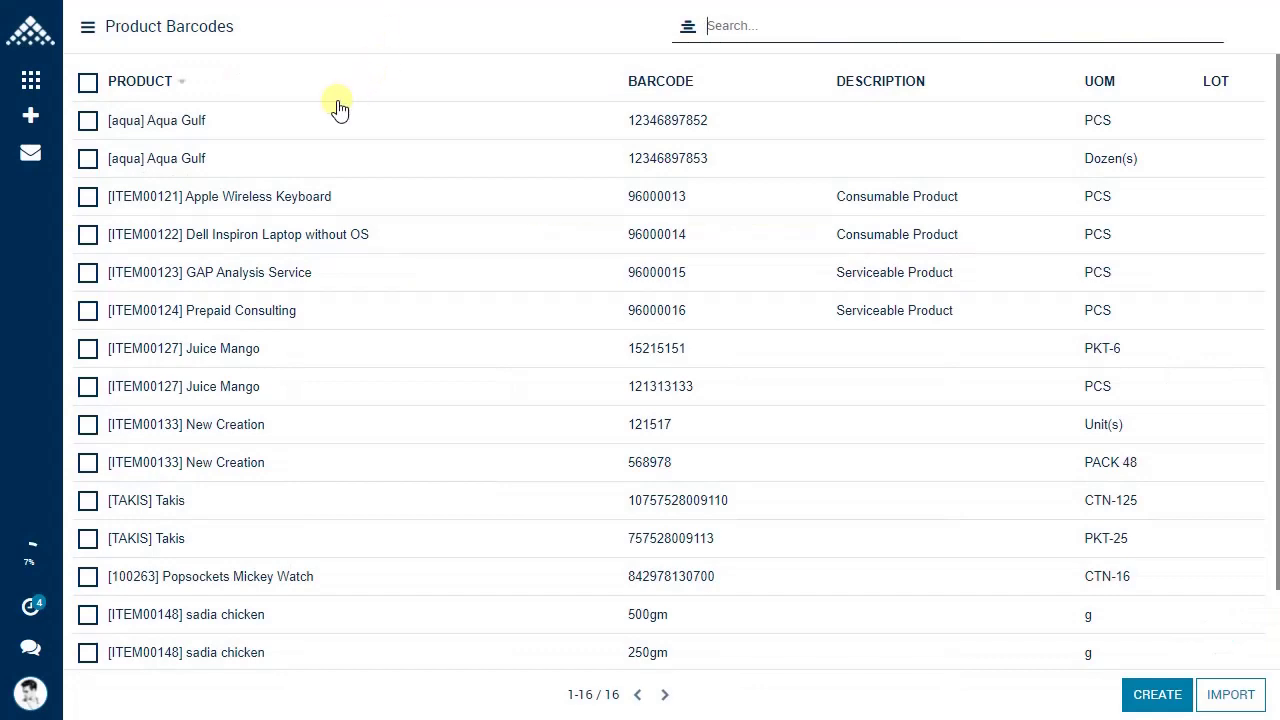
left_click(35, 121)
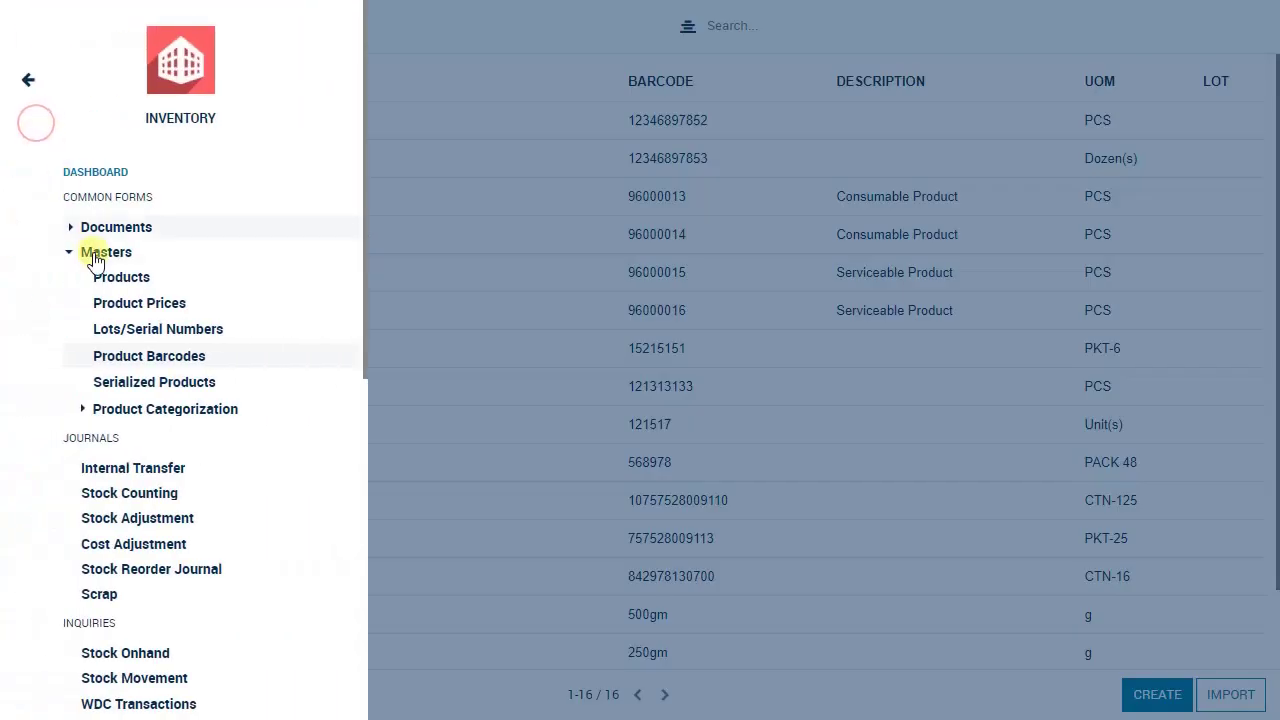
left_click(153, 358)
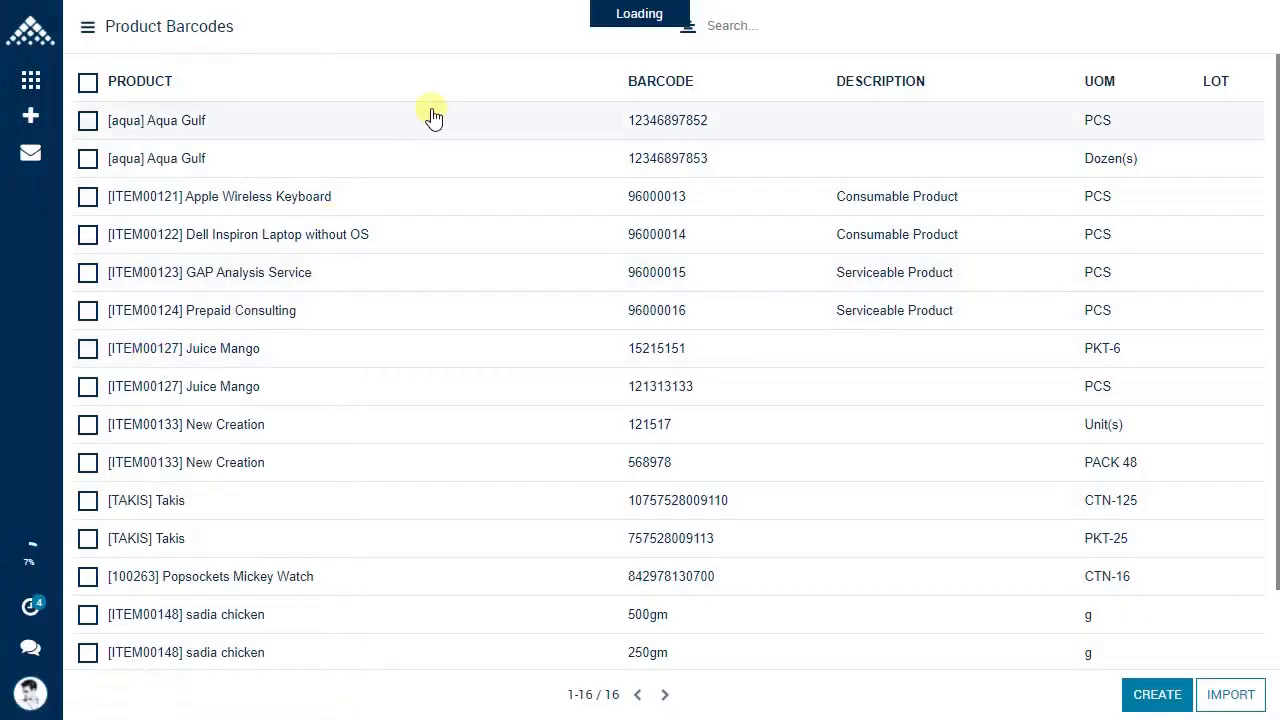
left_click(1230, 694)
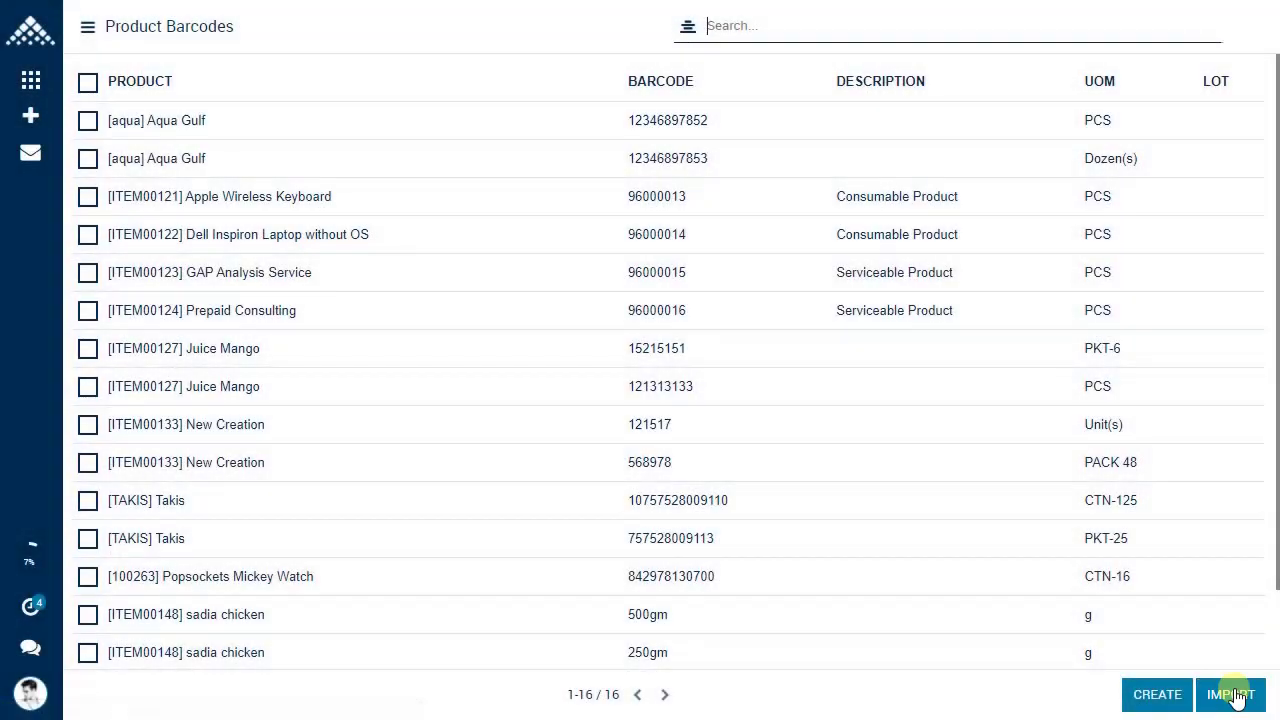
left_click(1232, 694)
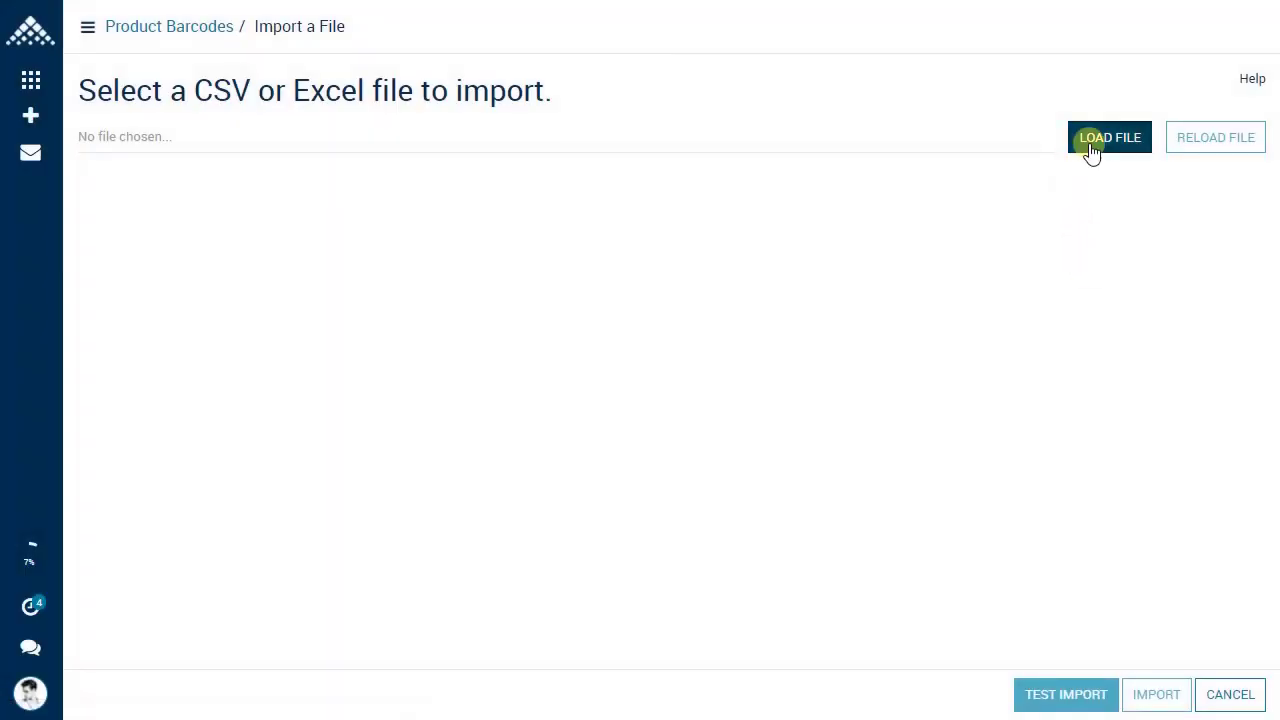
- Load axanta_product_barcodes_import.xlsx, run a test import and import the product barcodes
left_click(1091, 148)
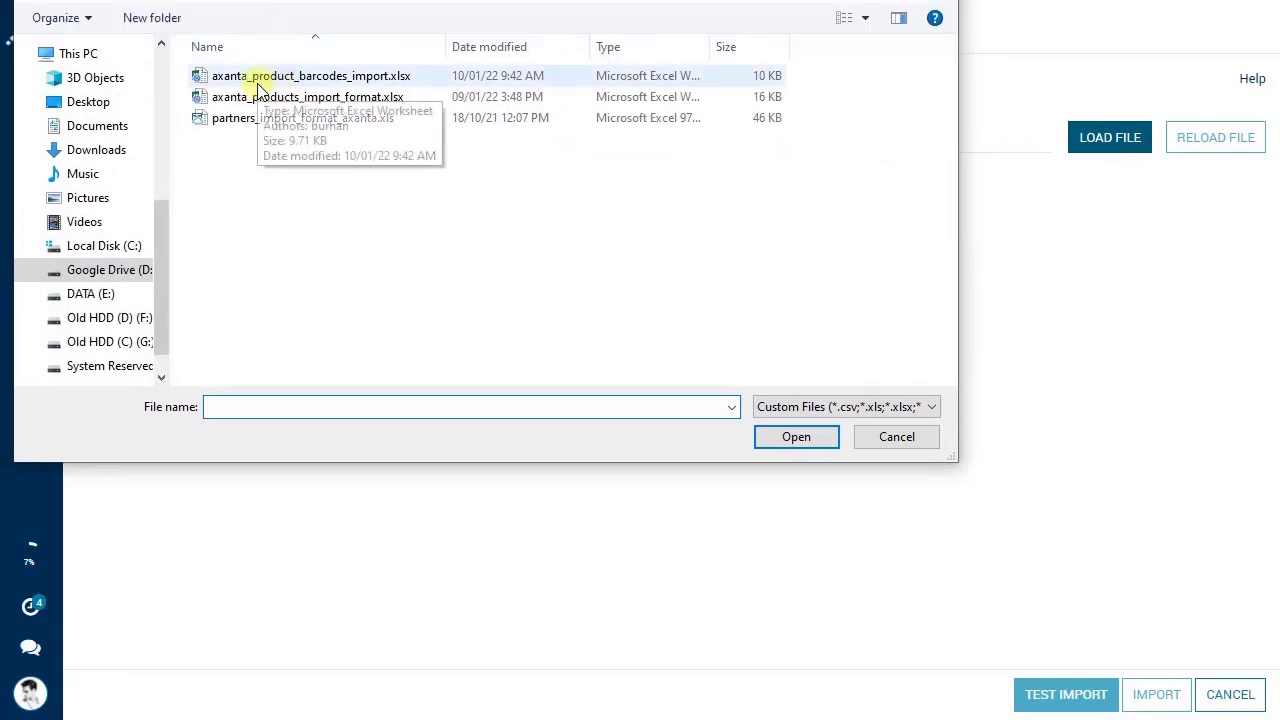
double_click(307, 80)
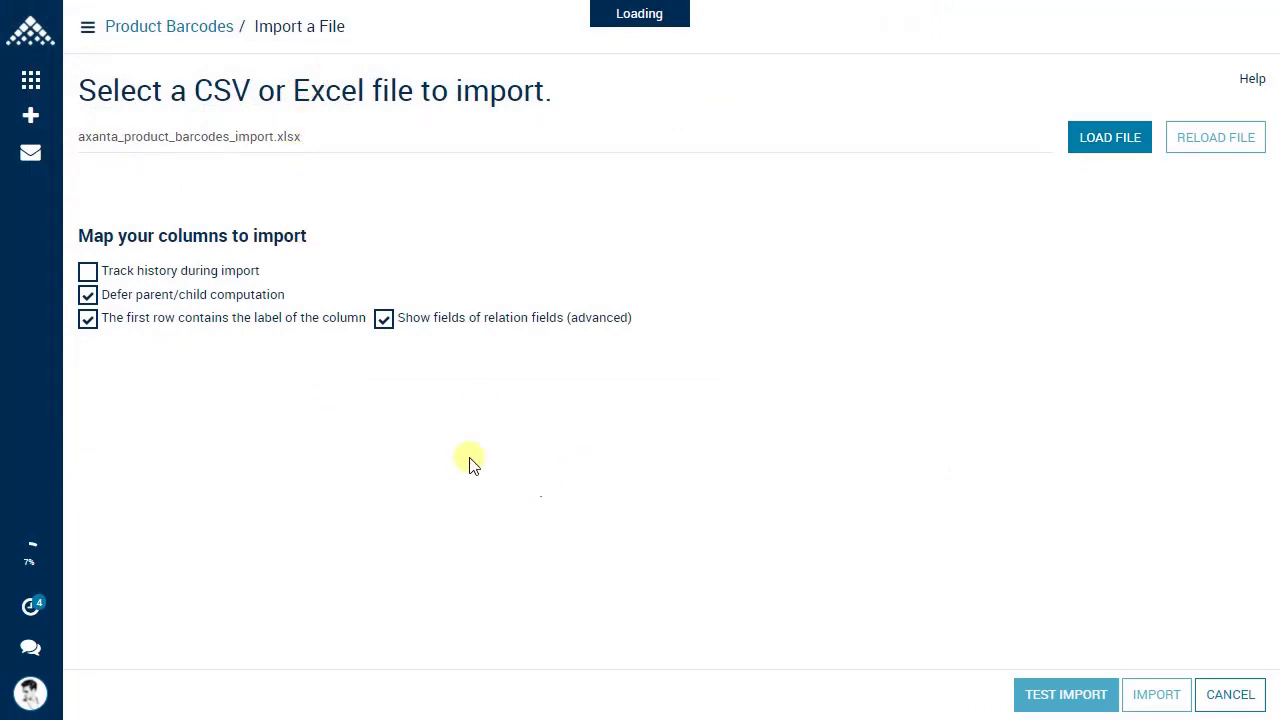
left_click(596, 458)
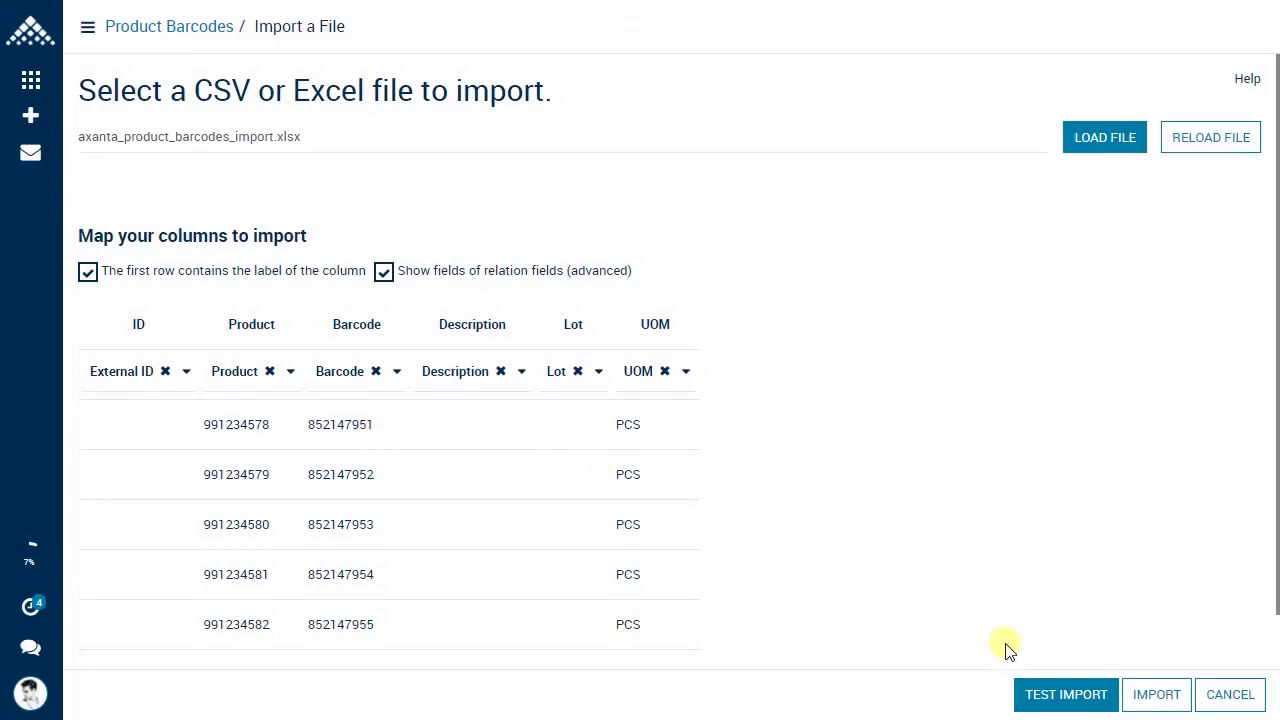
left_click(1058, 700)
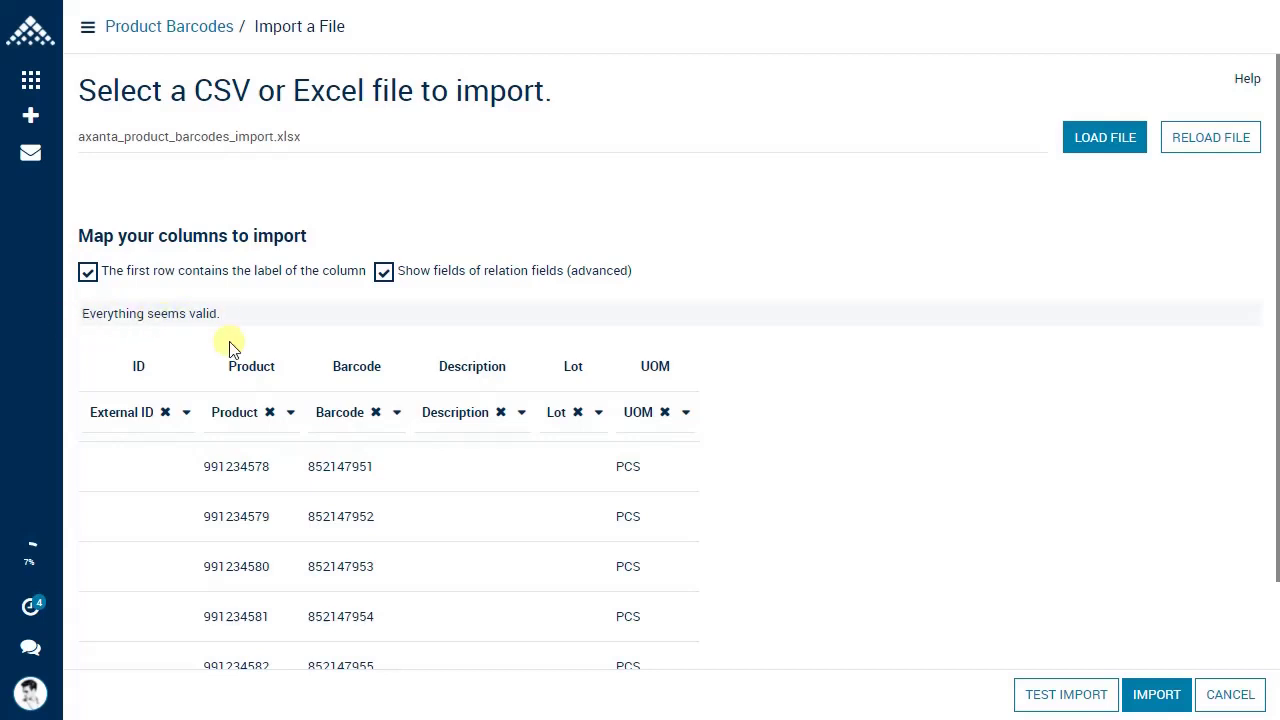
left_click(1145, 697)
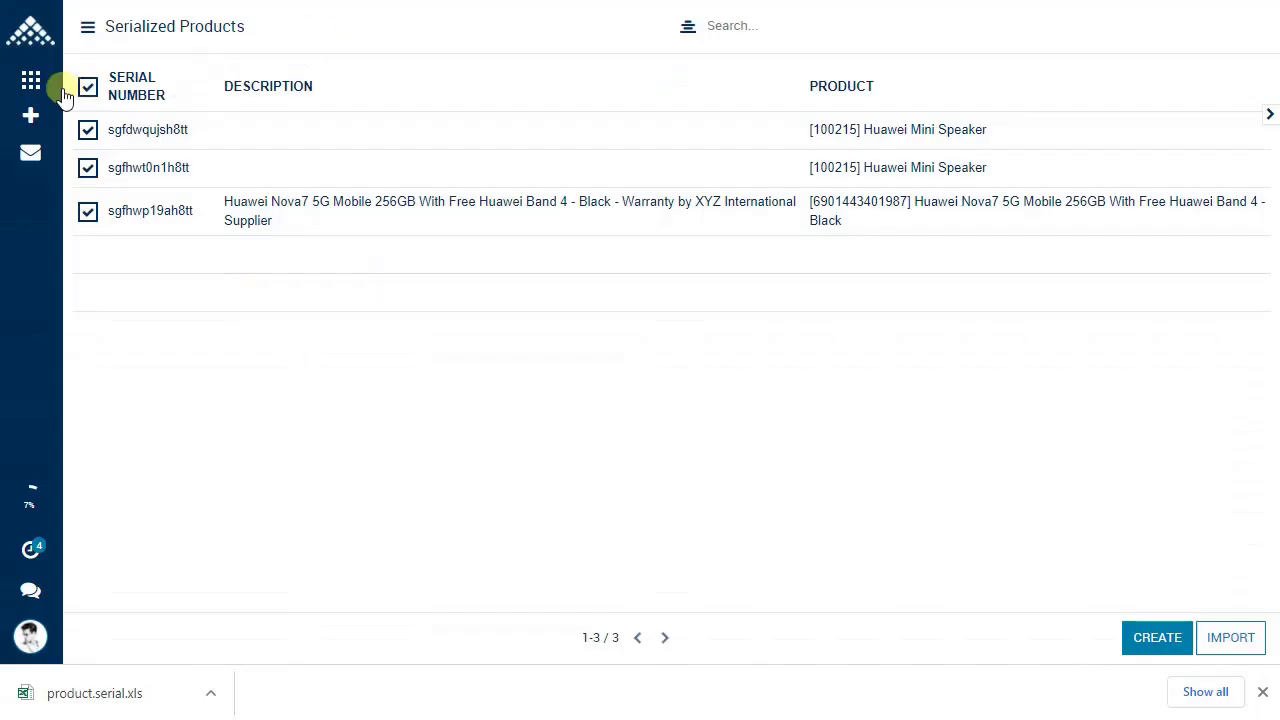
- Open Serialized Products in the Inventory masters and start a file import
left_click(35, 117)
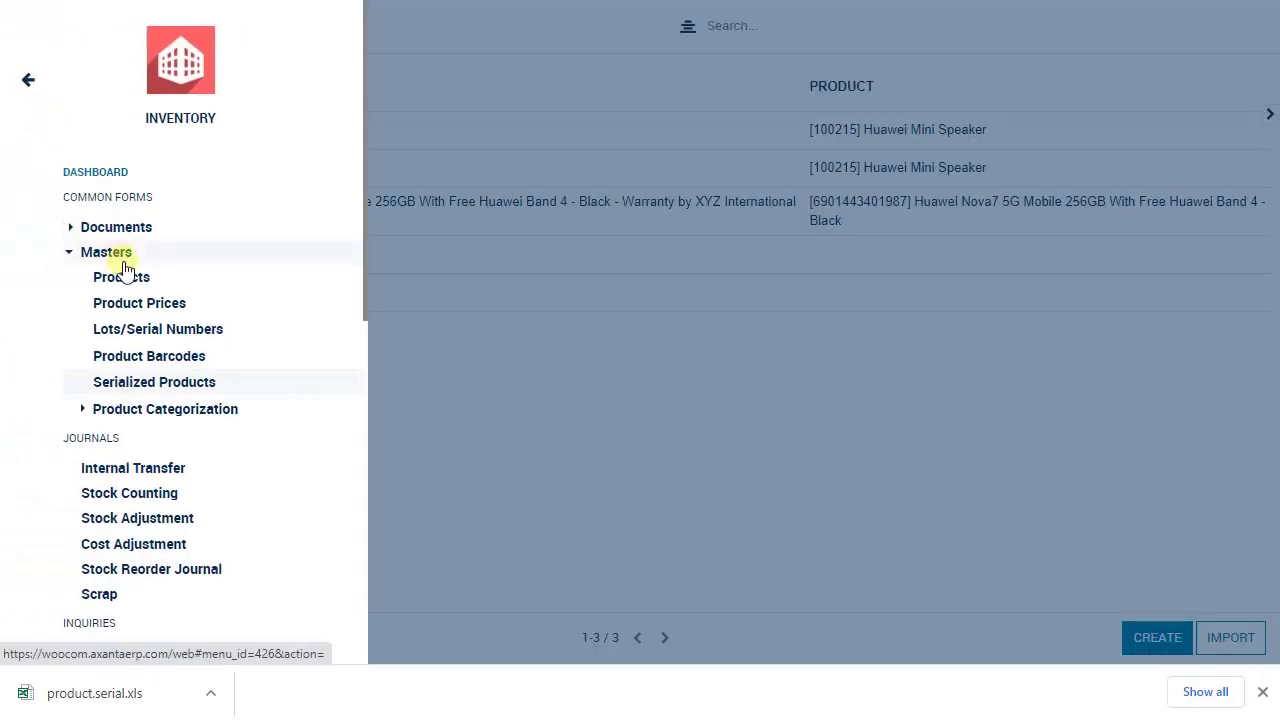
left_click(137, 388)
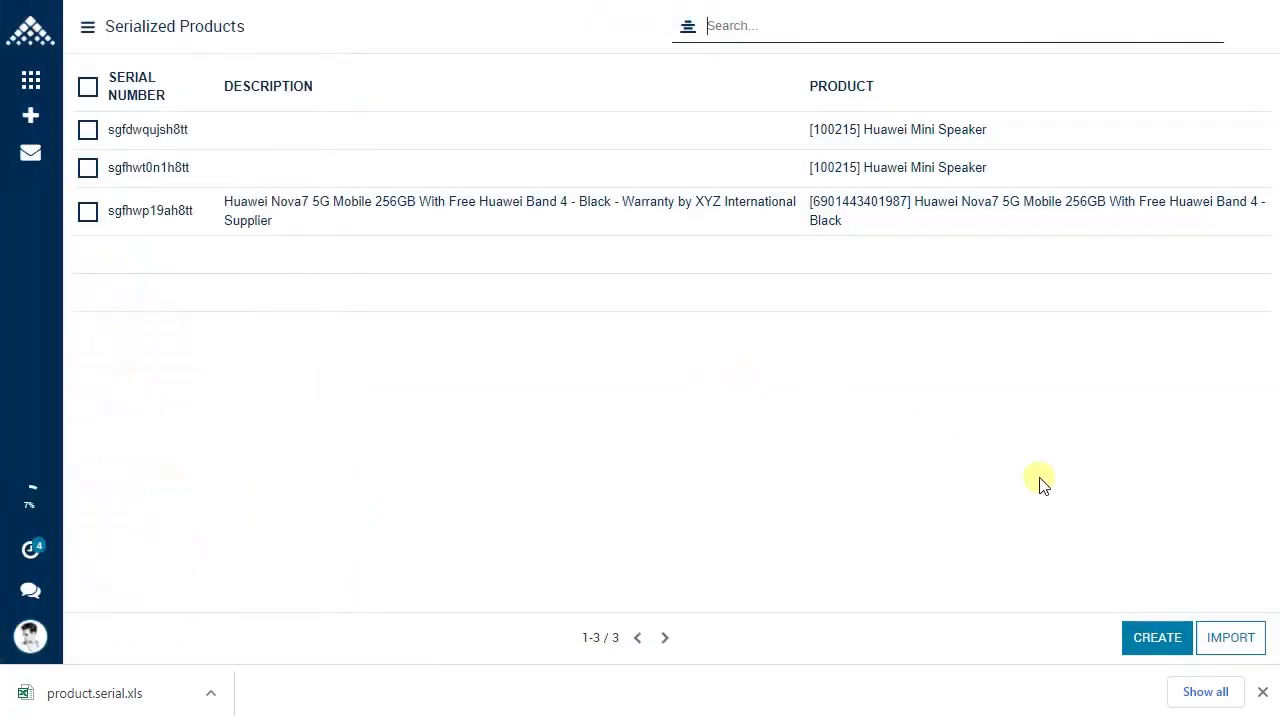
left_click(1224, 637)
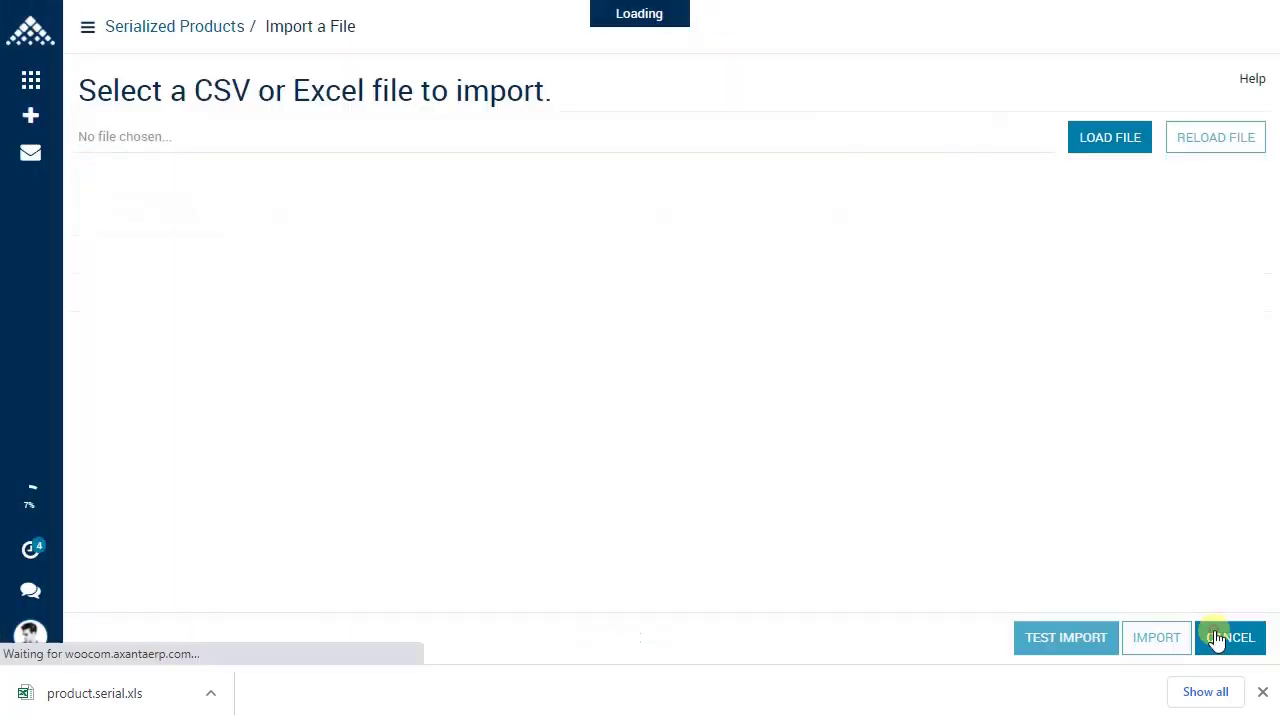
- Load axanta_product_searials_import_format.xlsx, run a test import and import the product serial numbers
left_click(1105, 150)
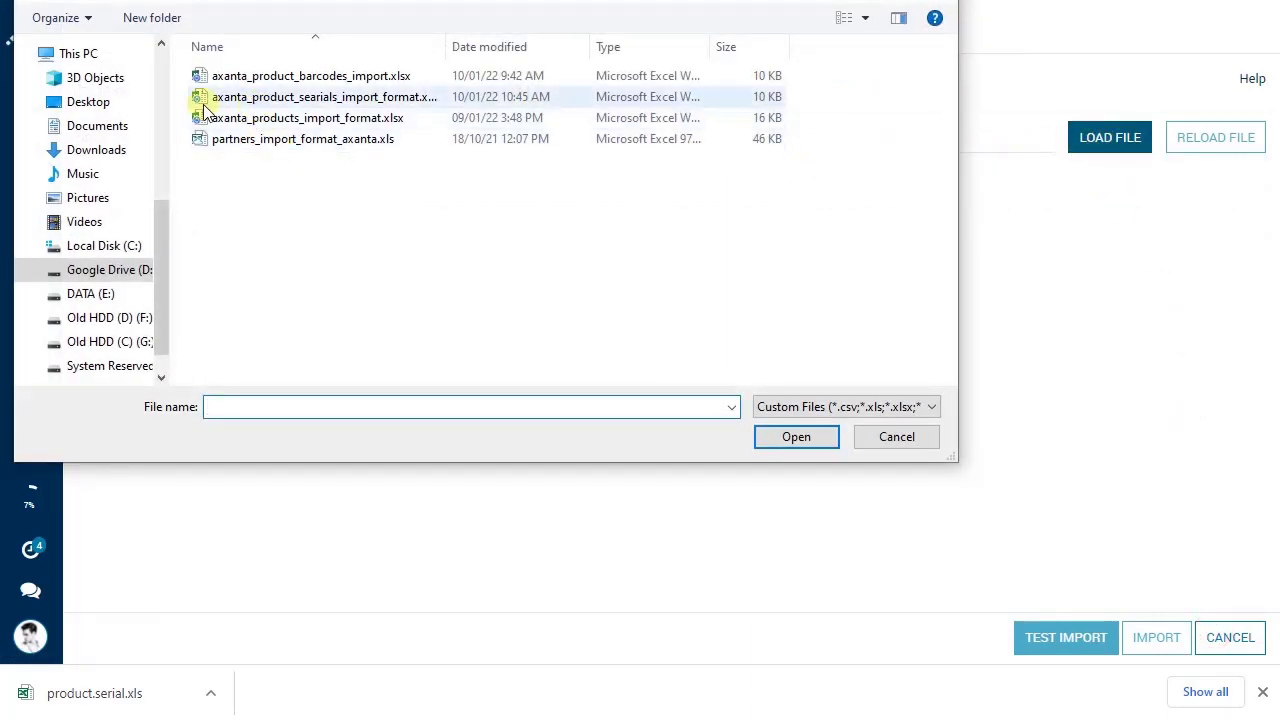
double_click(298, 104)
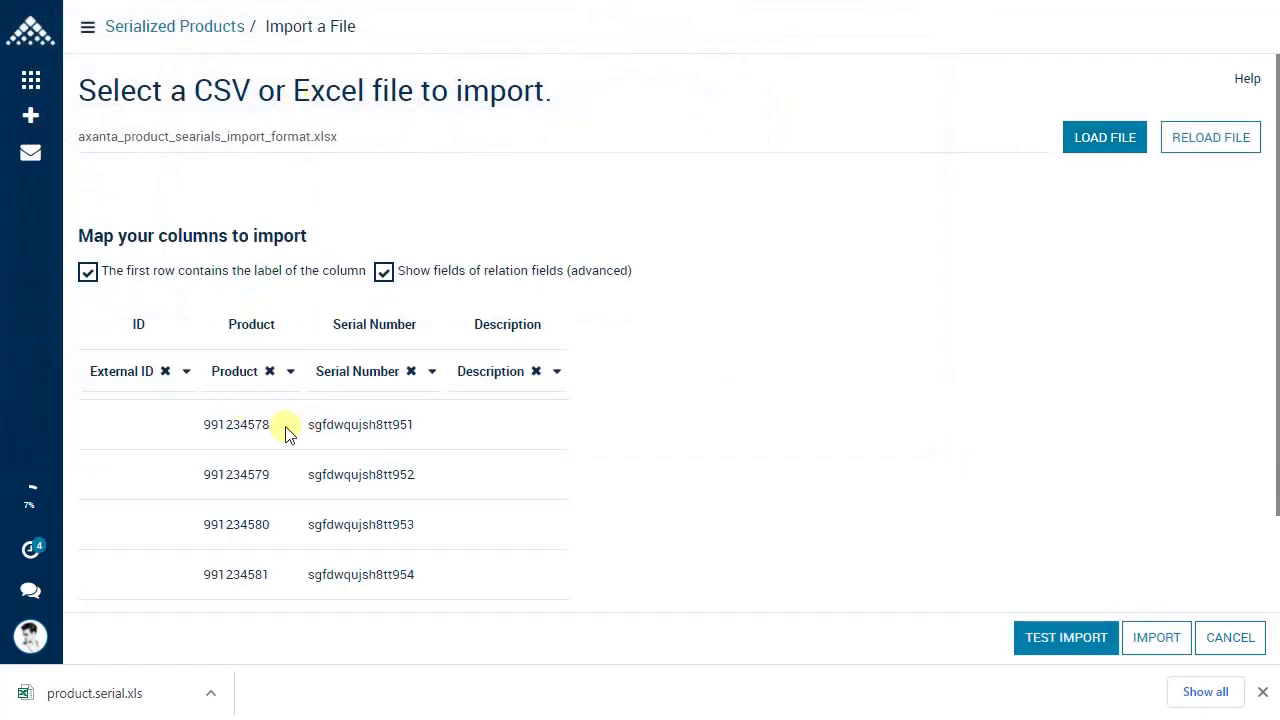
left_click(1040, 637)
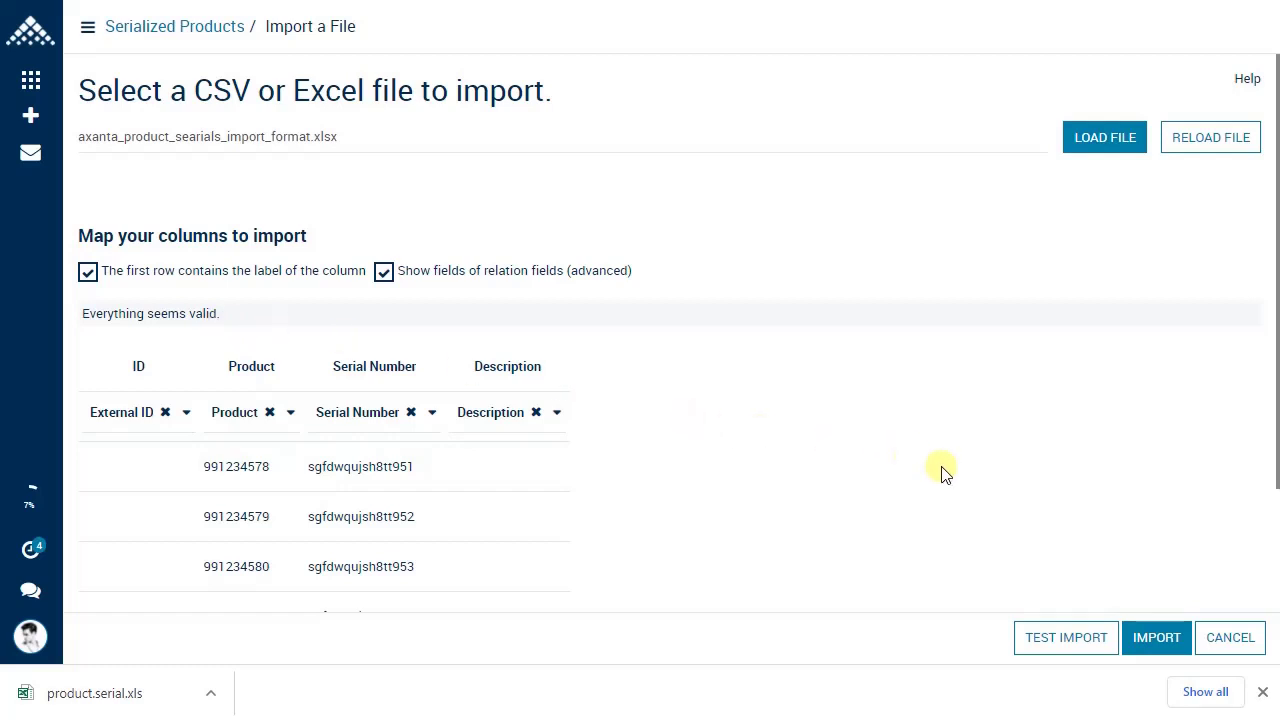
left_click(1160, 642)
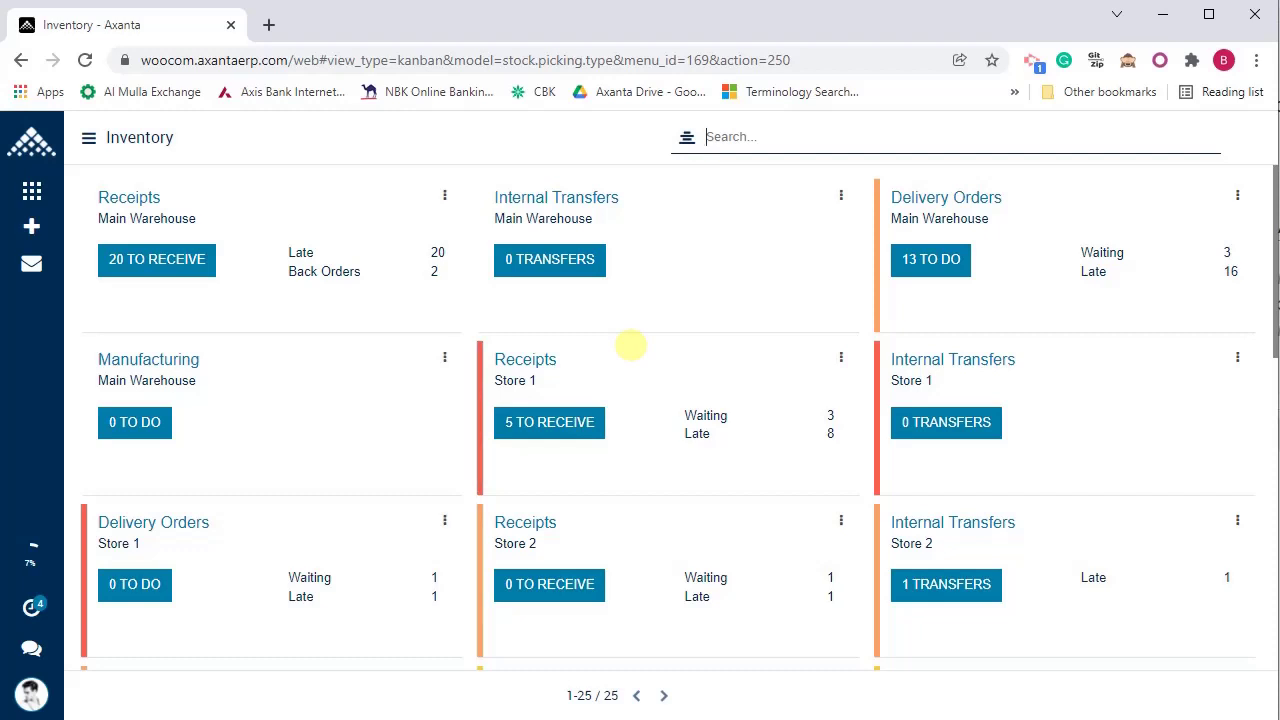
- Open the Products records from the Inventory dashboard and show them in list view
left_click(28, 228)
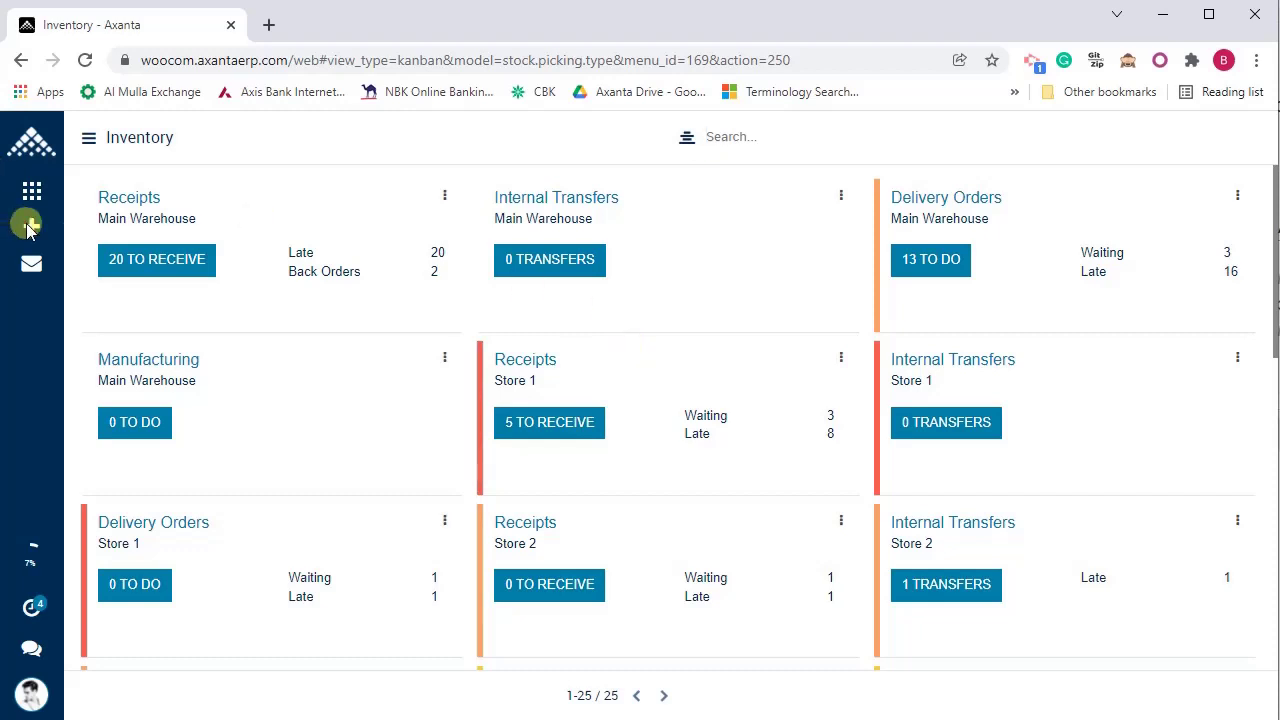
left_click(150, 388)
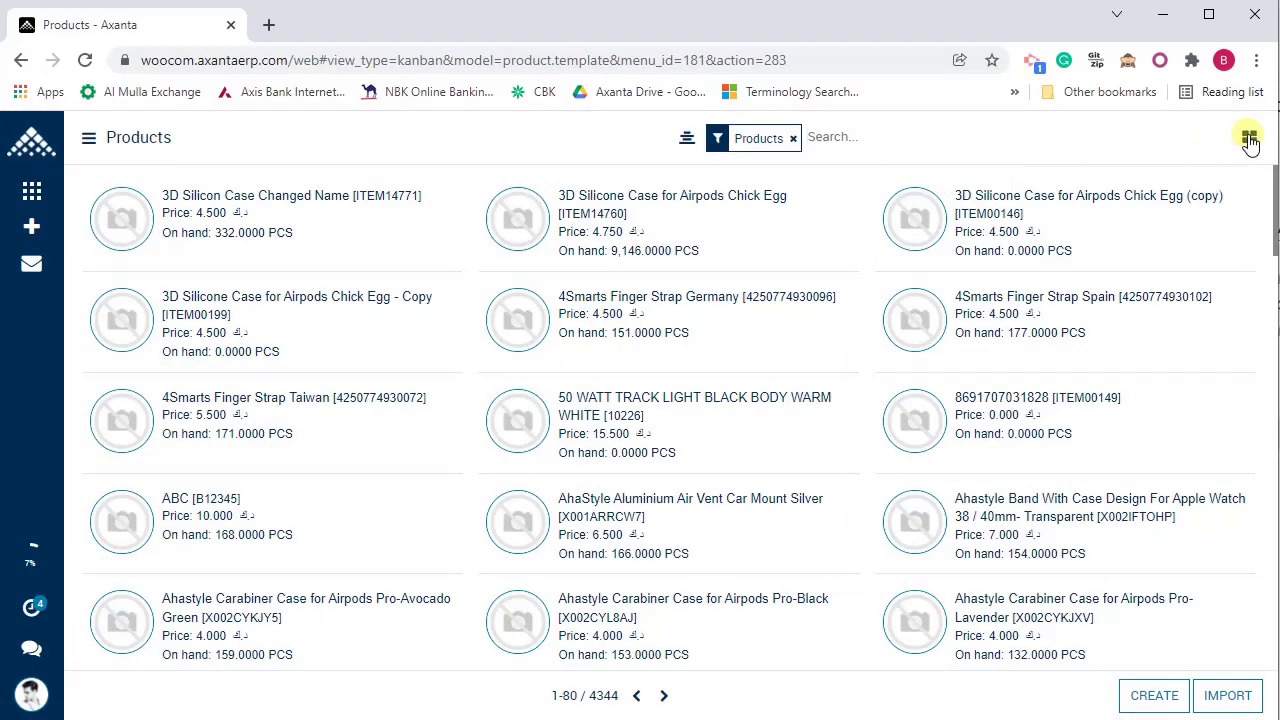
left_click(1249, 140)
left_click(1200, 214)
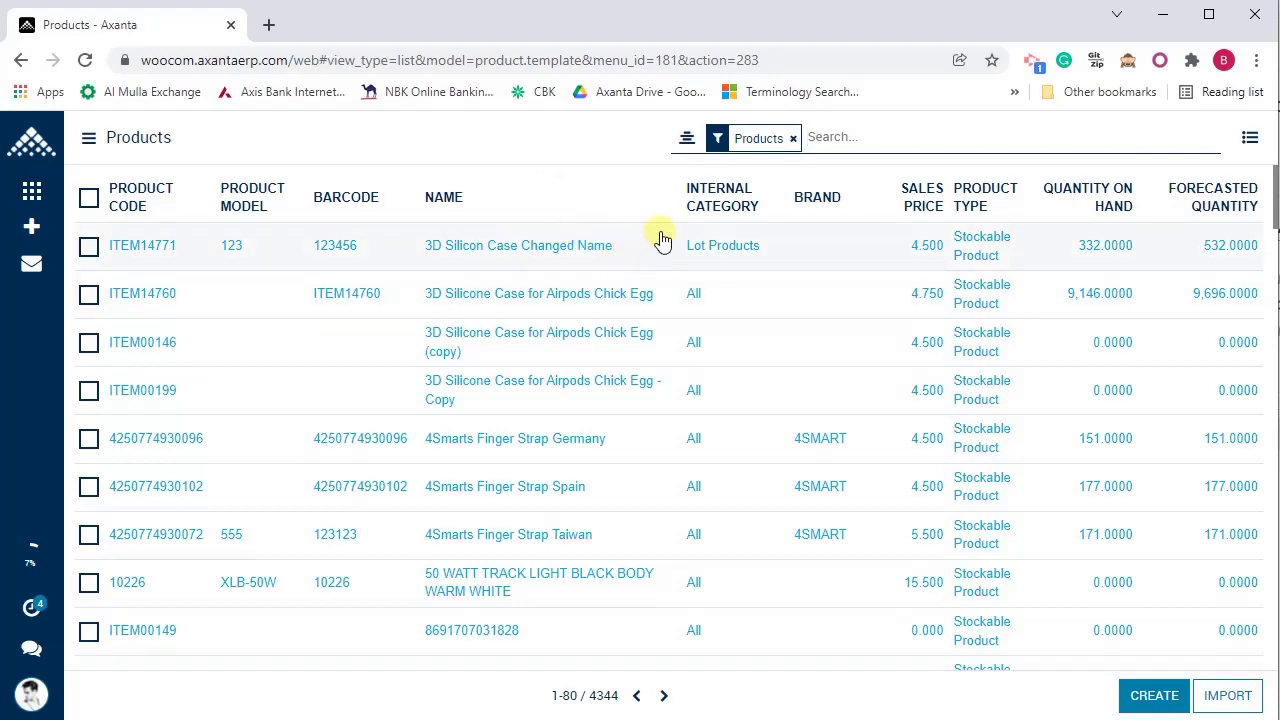
- Apply a custom filter to the products where Brand contains "4smart"
left_click(688, 140)
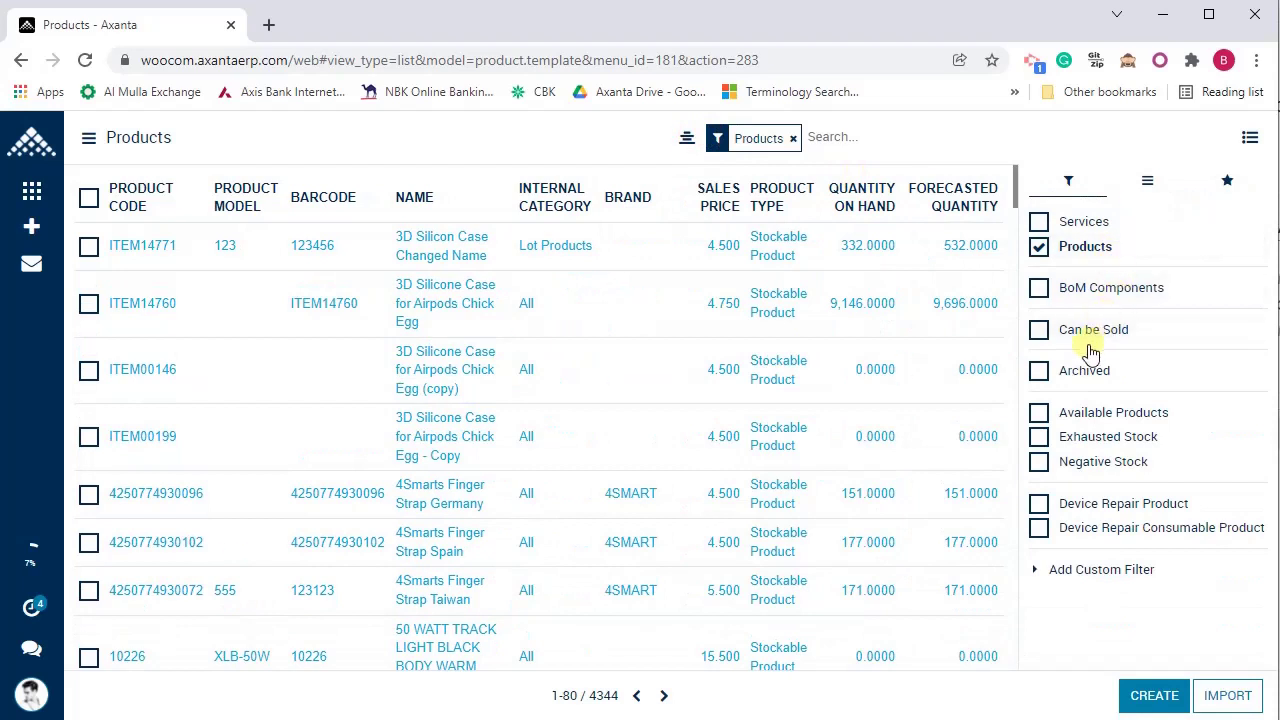
left_click(1072, 578)
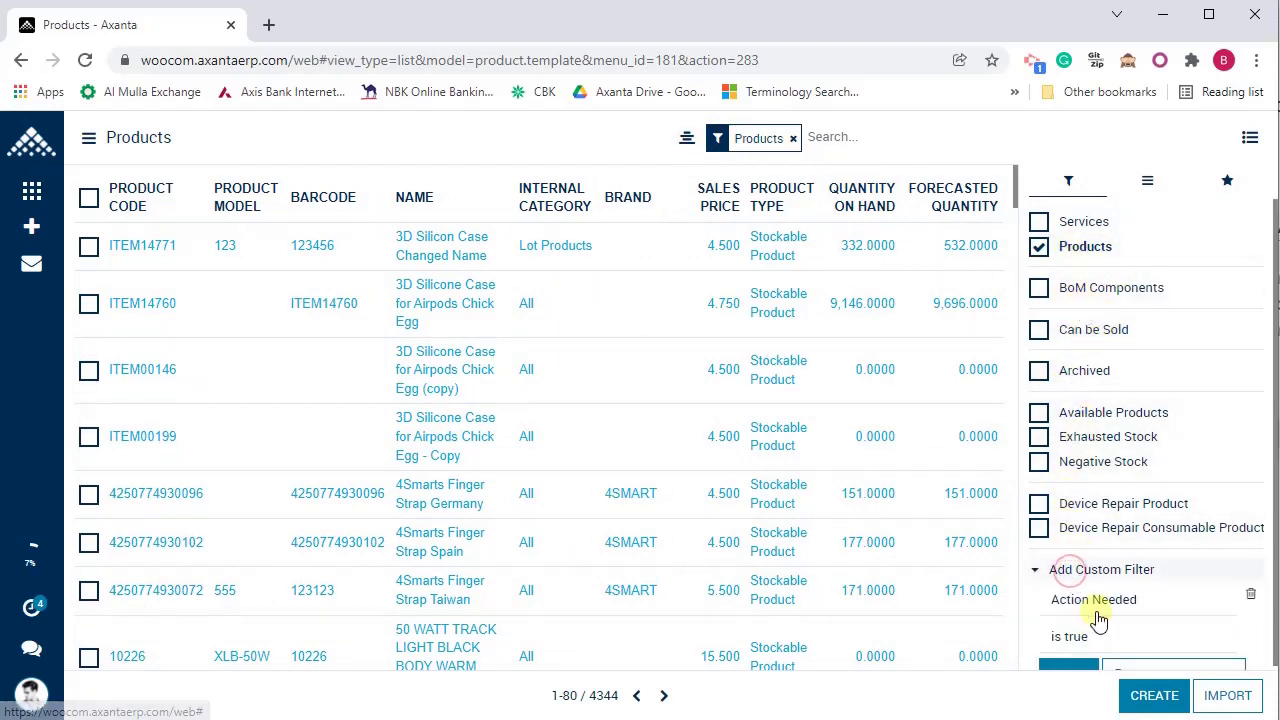
left_click(1095, 606)
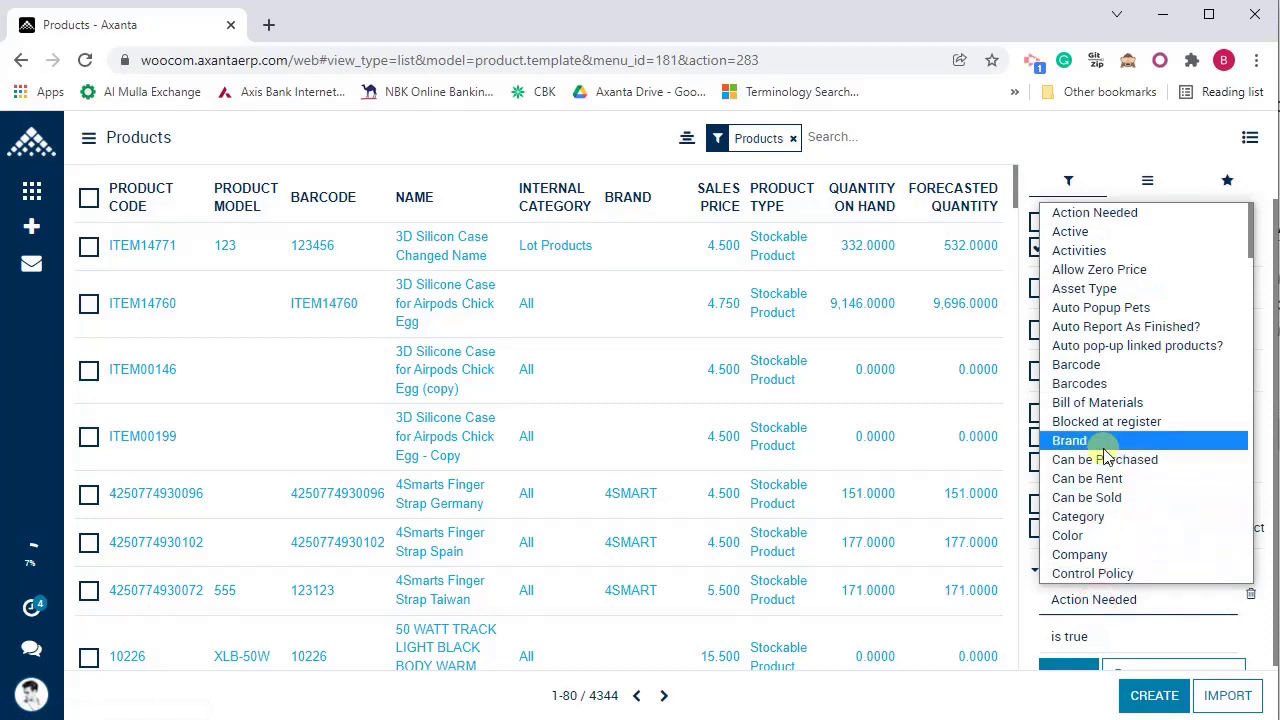
left_click(1068, 440)
left_click(1100, 609)
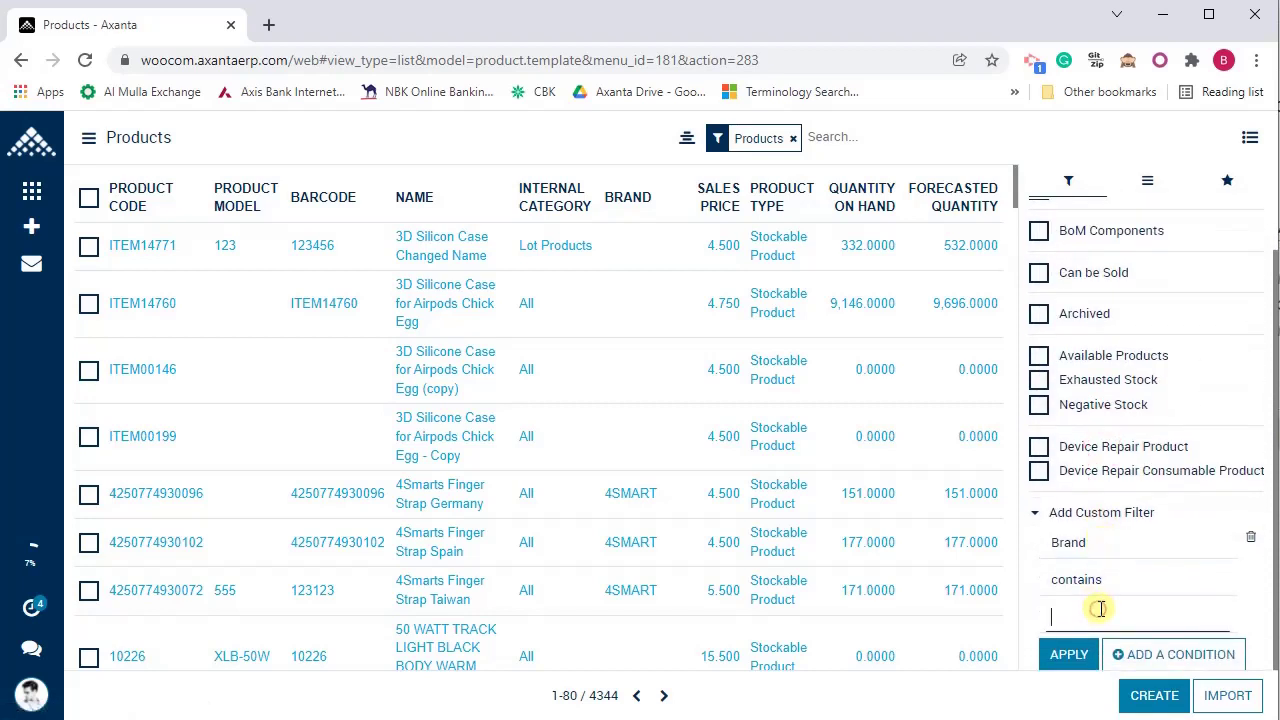
type("4smart")
left_click(1086, 652)
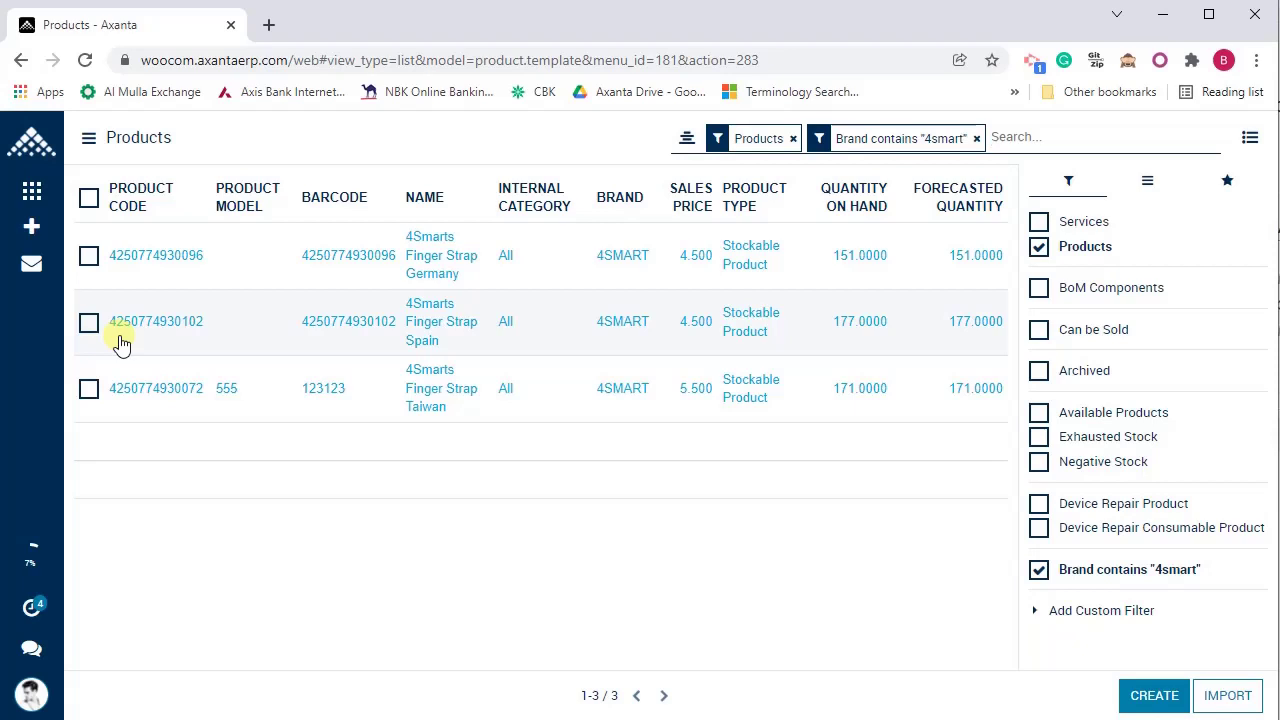
- Select all the filtered products and open the Export Data wizard for them
left_click(88, 199)
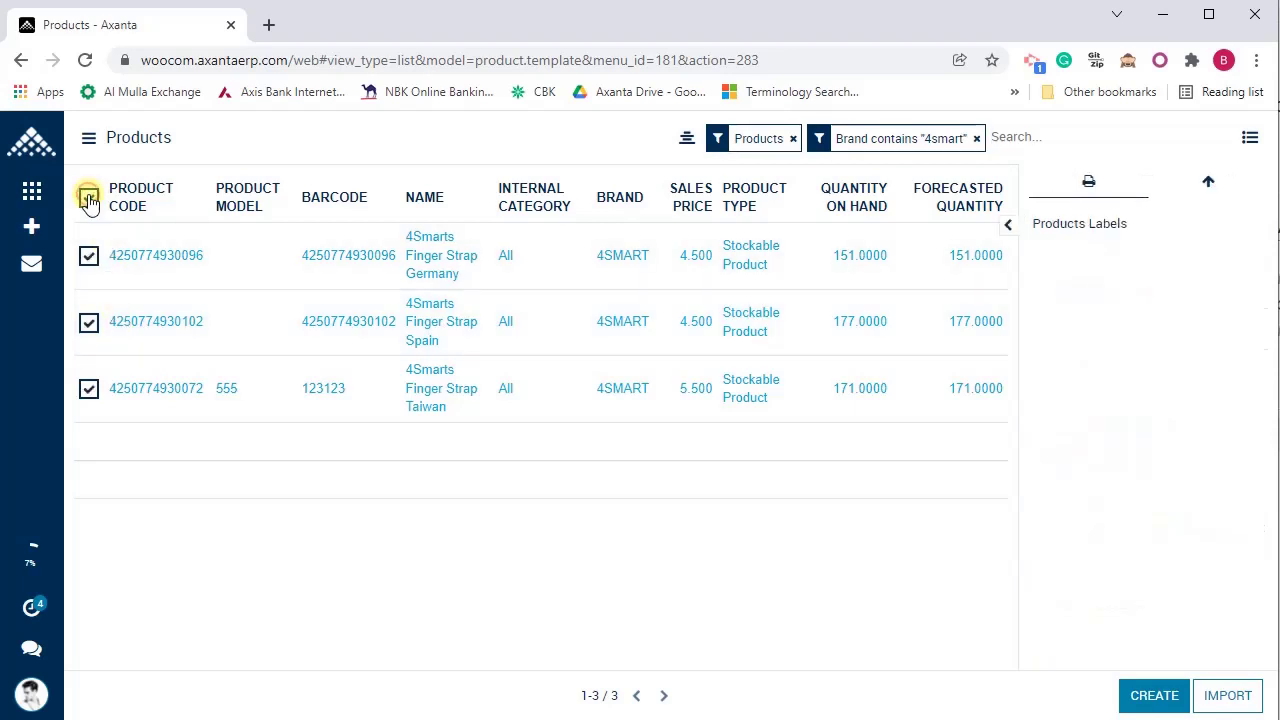
left_click(1208, 181)
left_click(1051, 224)
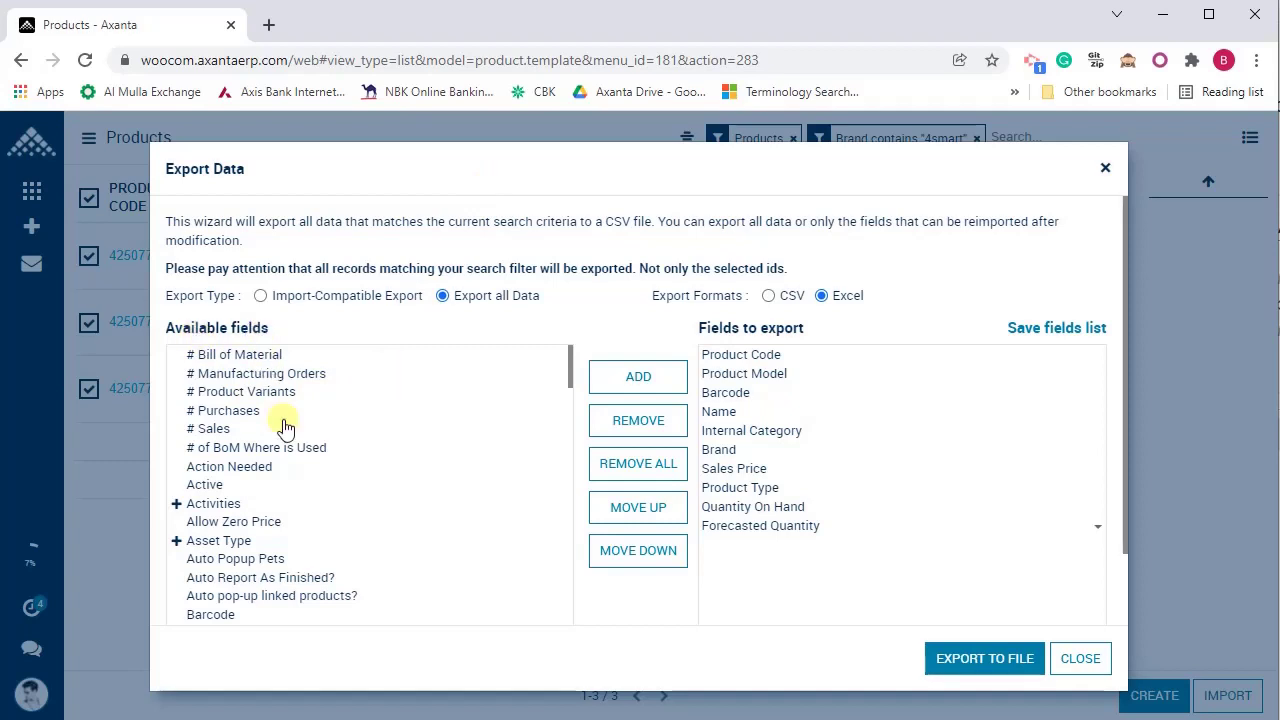
- Add Color, Cost and Description from the available fields to the fields to export
scroll(285, 427, "down", 3)
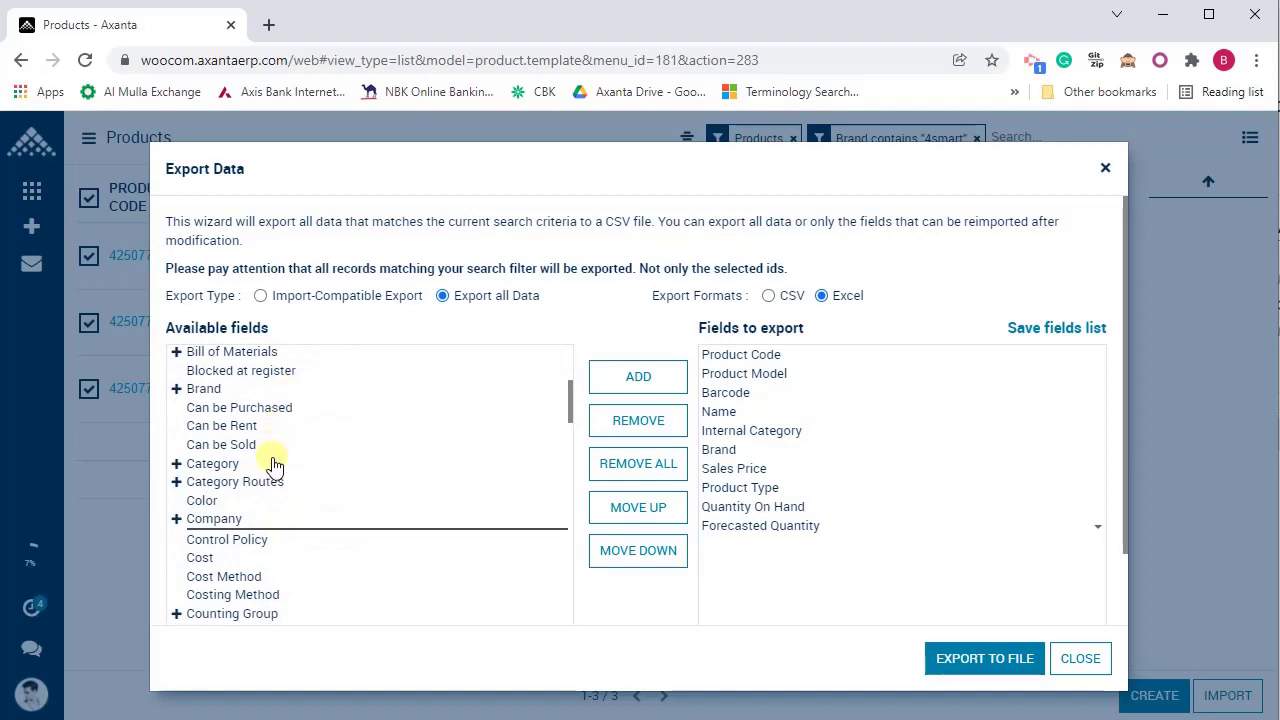
scroll(263, 525, "down", 1)
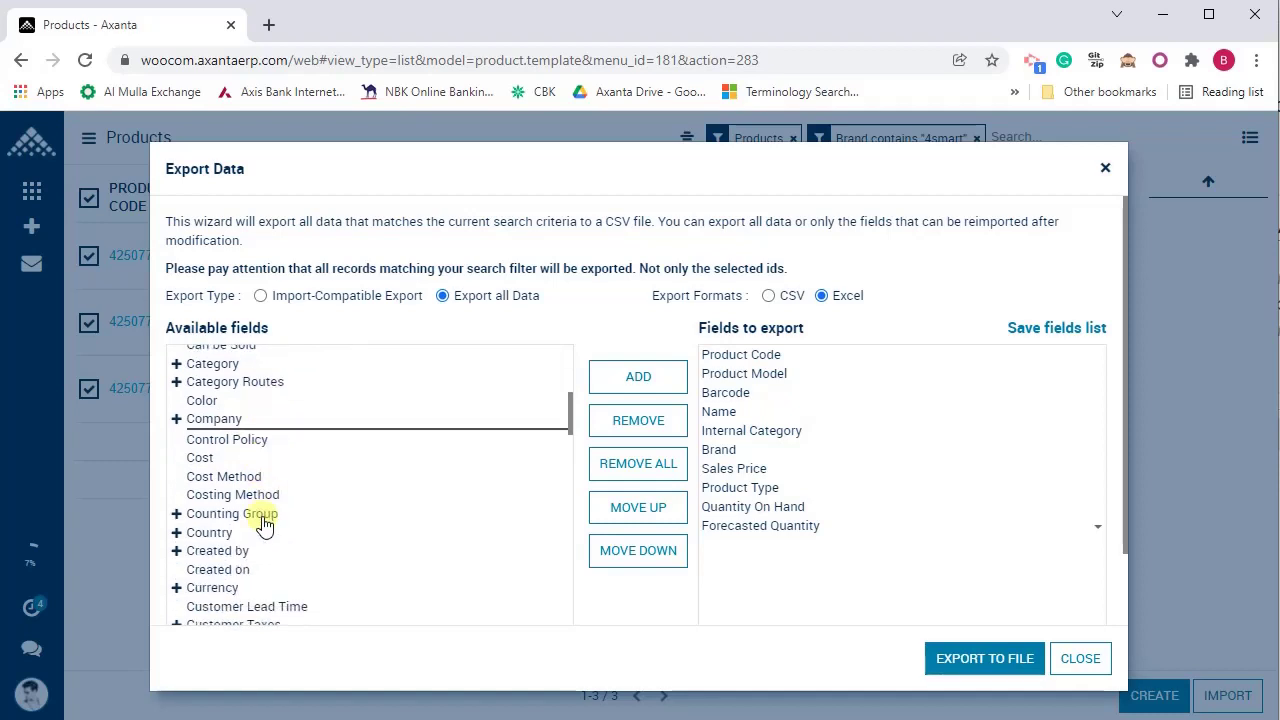
scroll(263, 491, "up", 2)
left_click(216, 501)
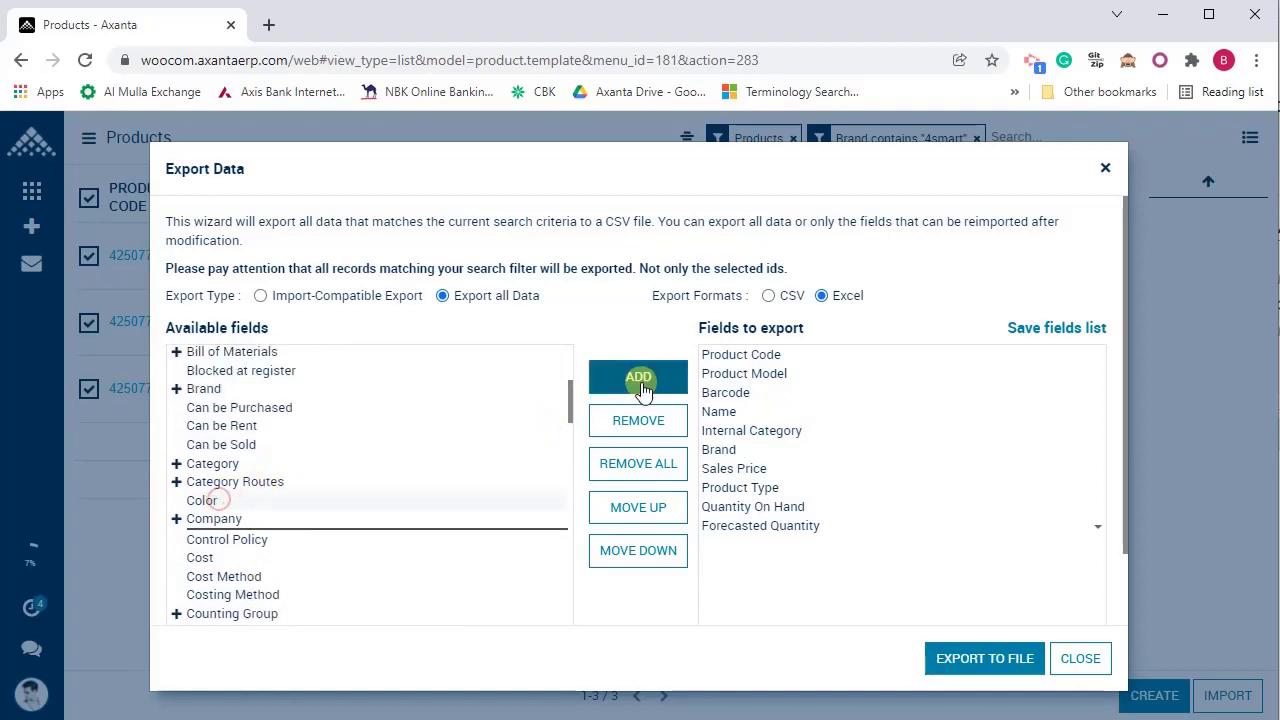
left_click(640, 385)
scroll(320, 466, "down", 1)
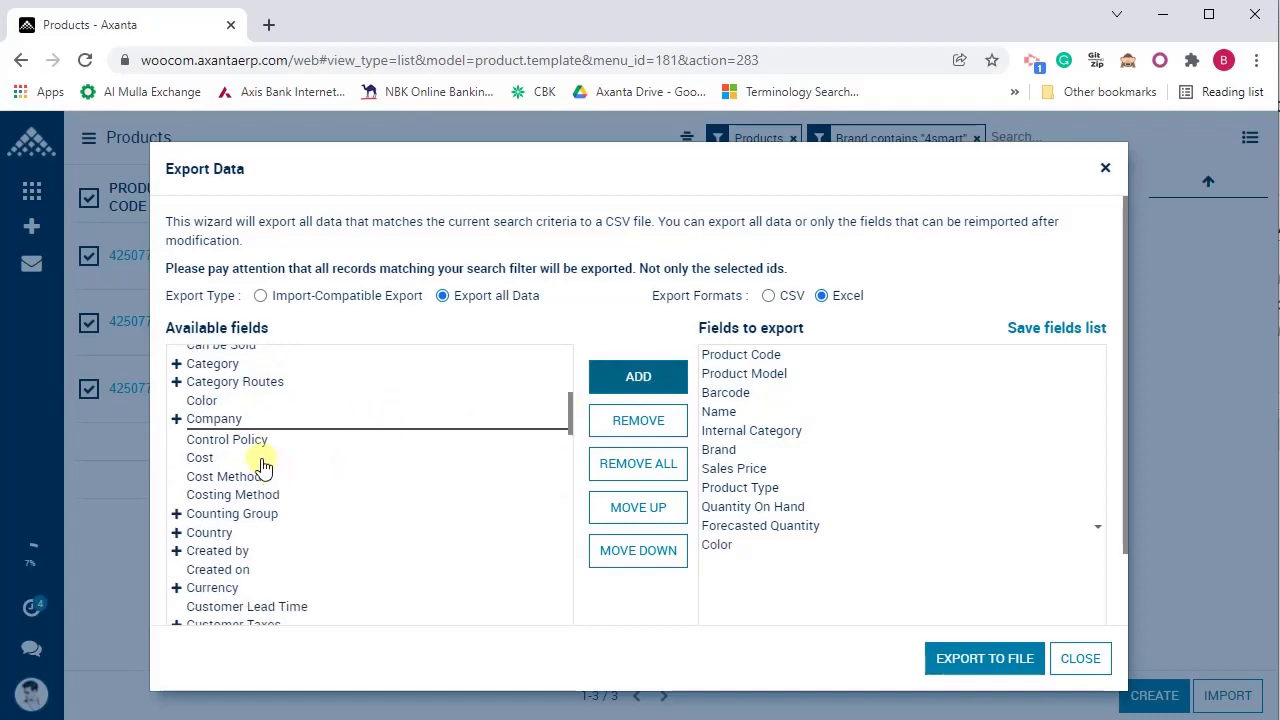
left_click(258, 458)
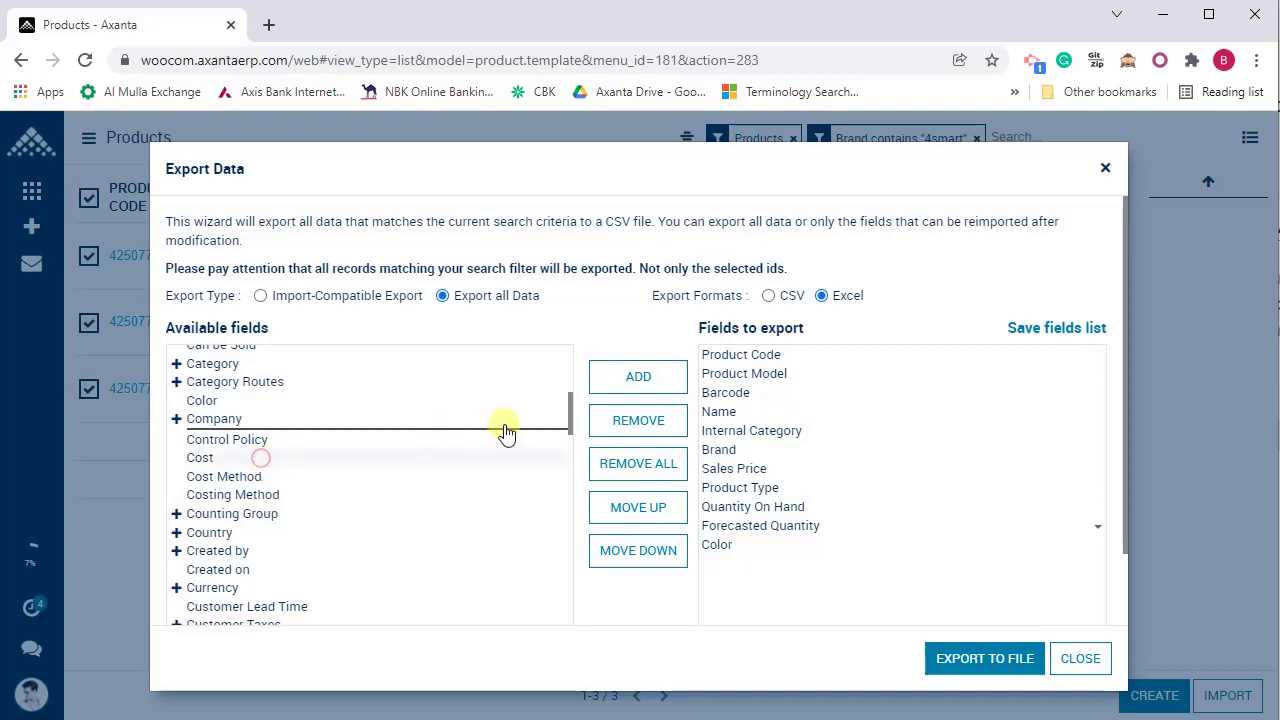
left_click(638, 376)
scroll(336, 490, "down", 2)
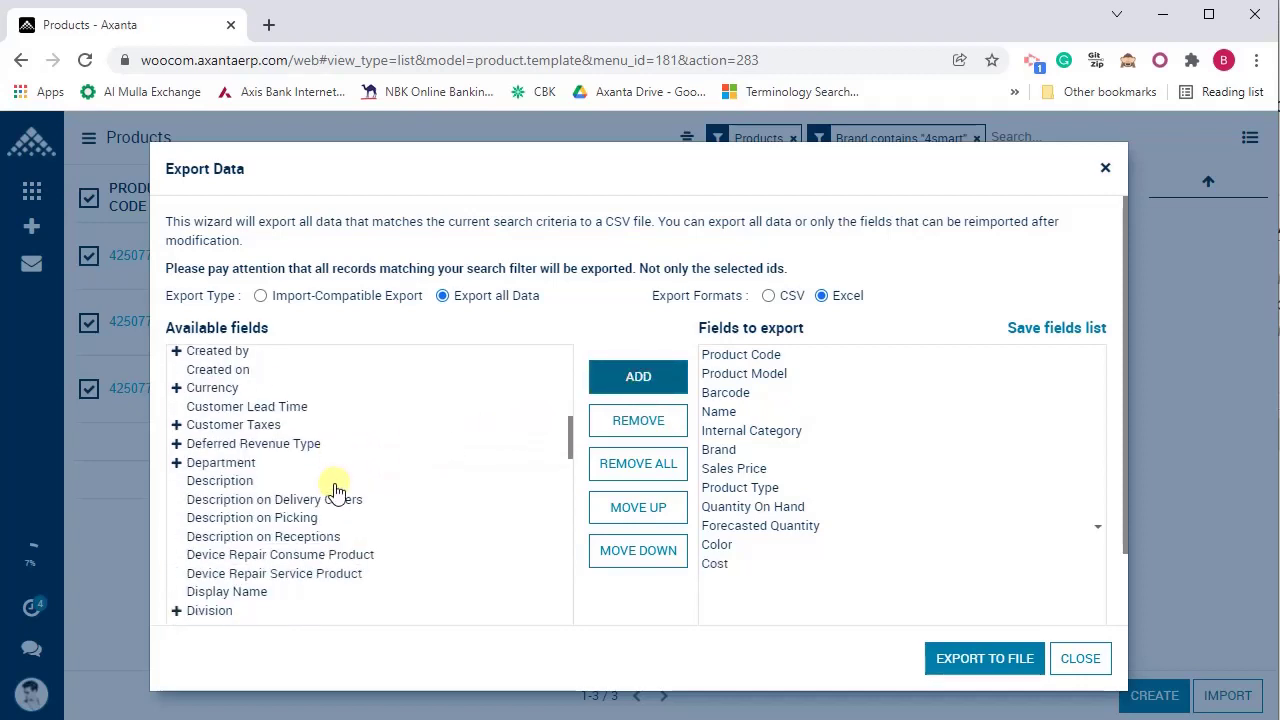
left_click(275, 481)
left_click(614, 377)
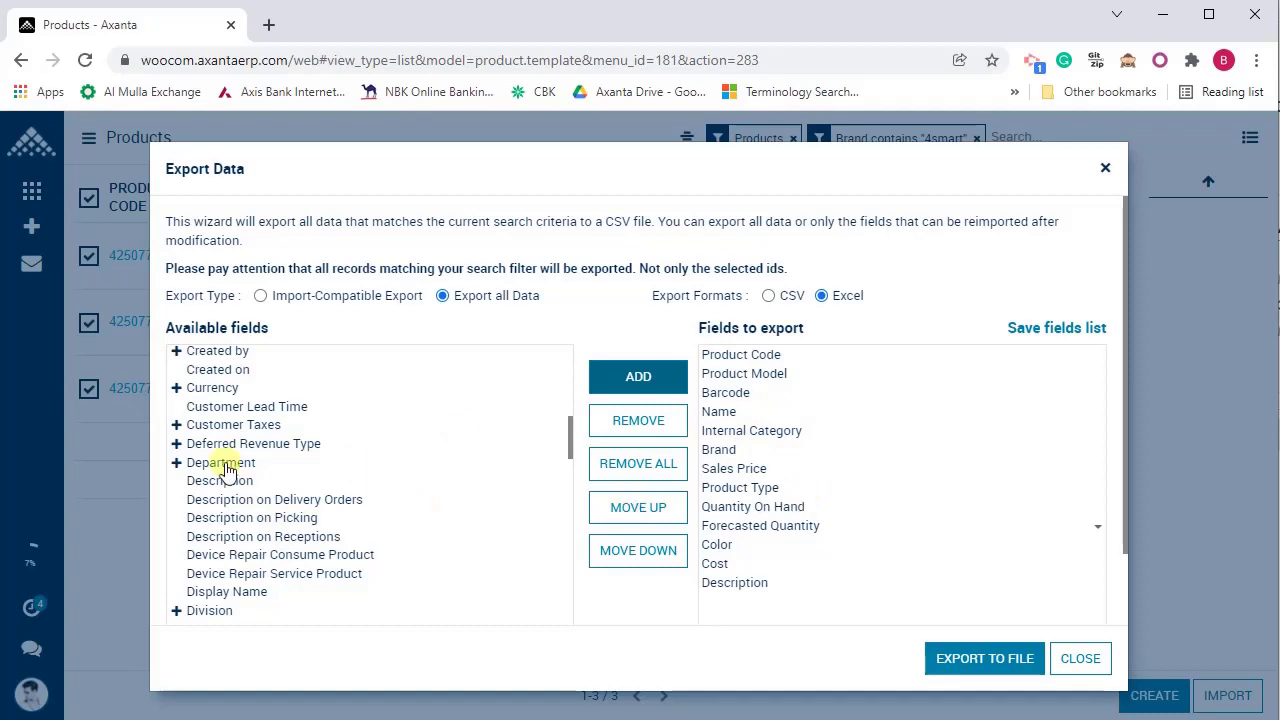
- Remove Product Model, Internal Category and Product Type from the fields to export
left_click(754, 373)
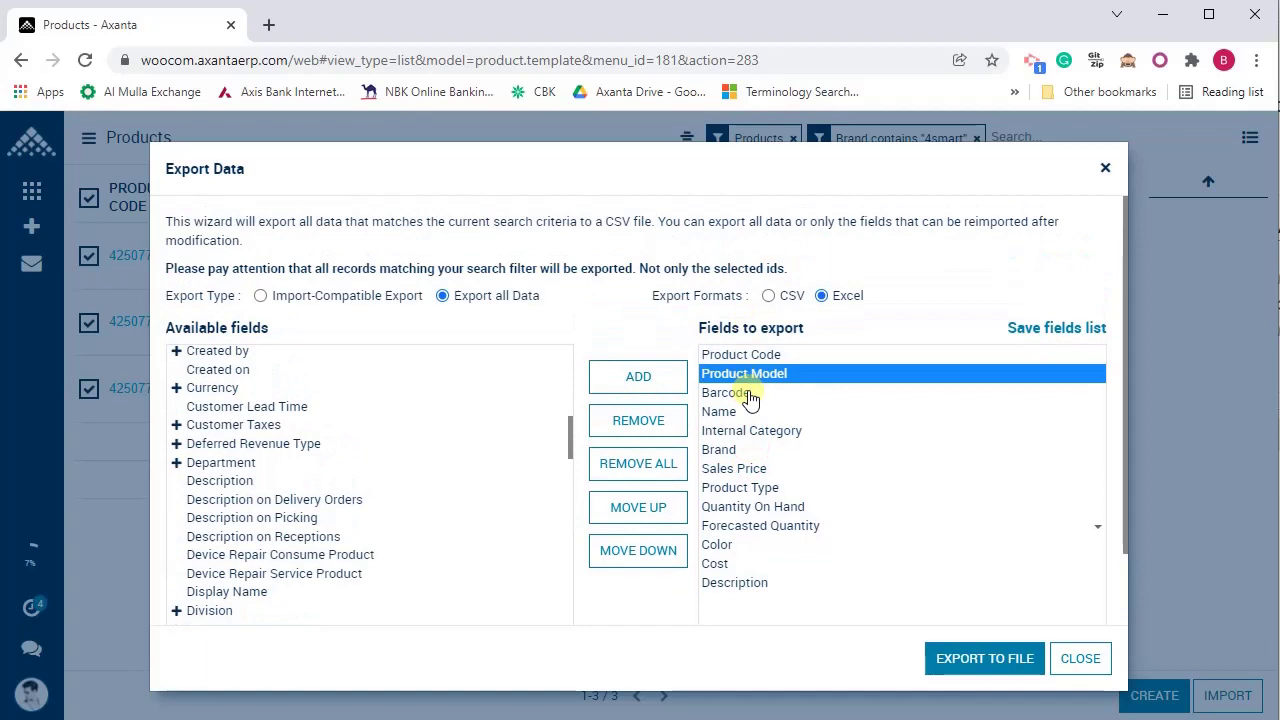
left_click(630, 420)
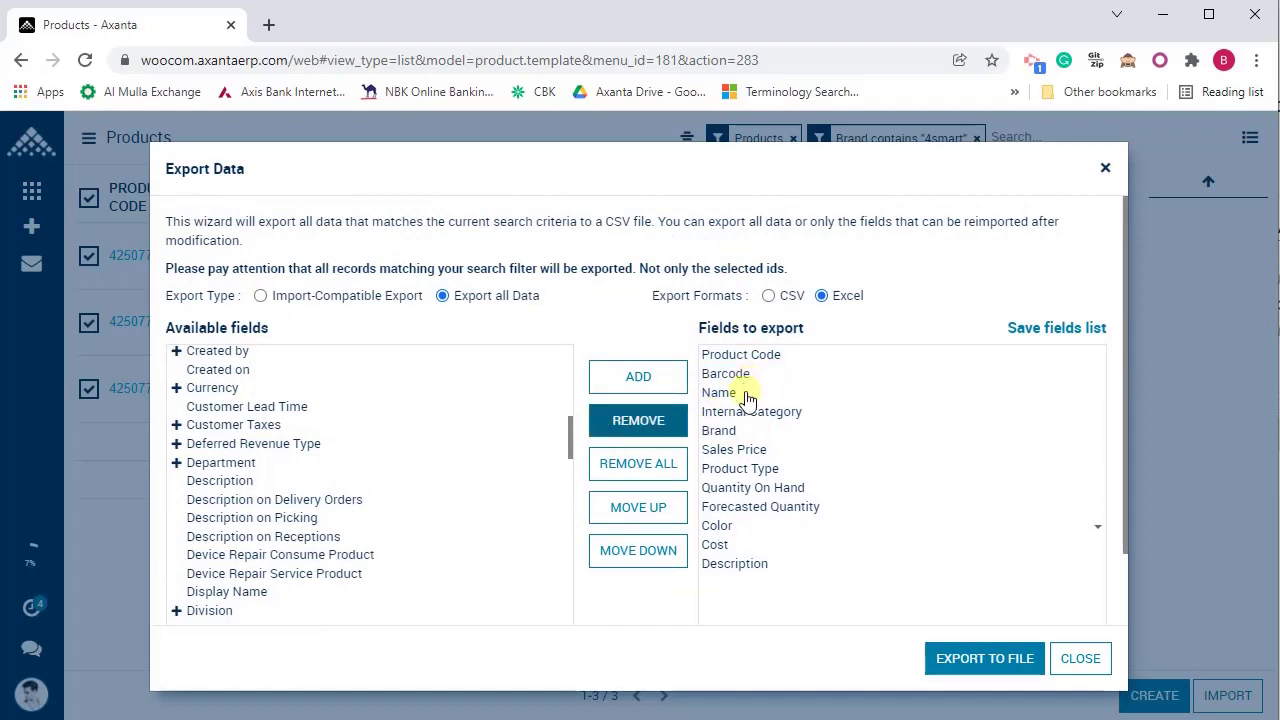
left_click(764, 413)
left_click(652, 338)
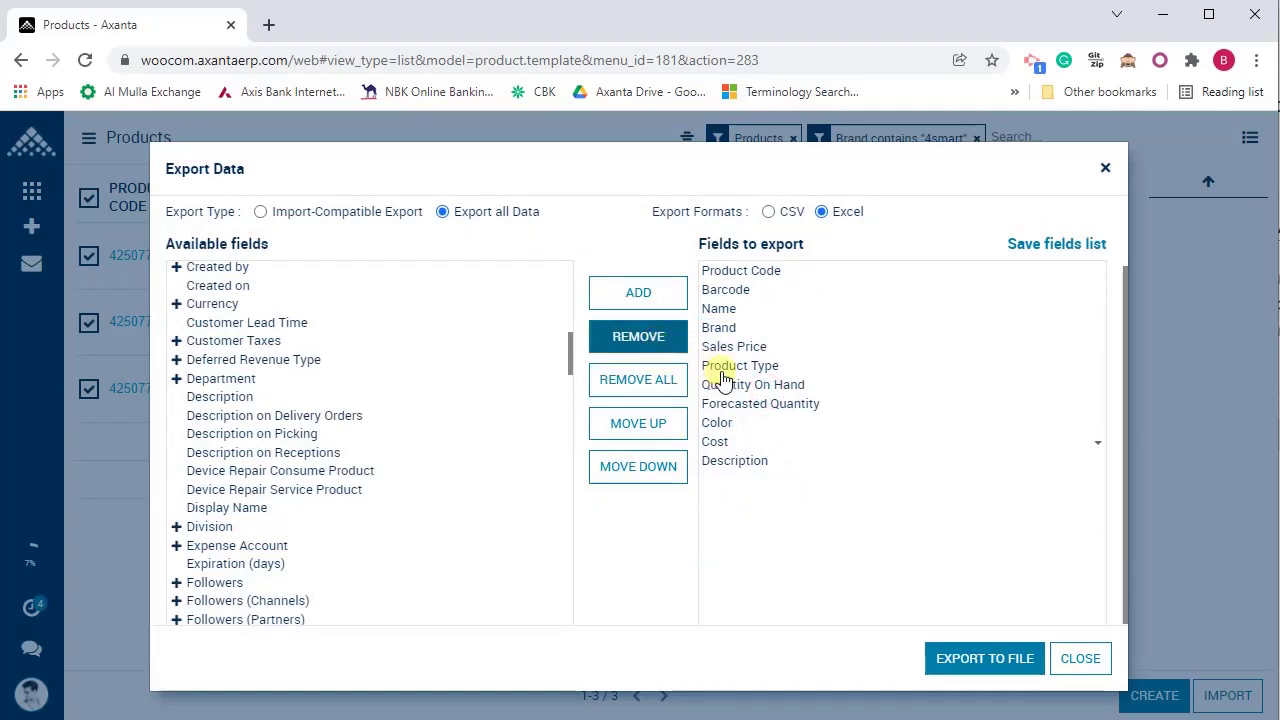
left_click(748, 366)
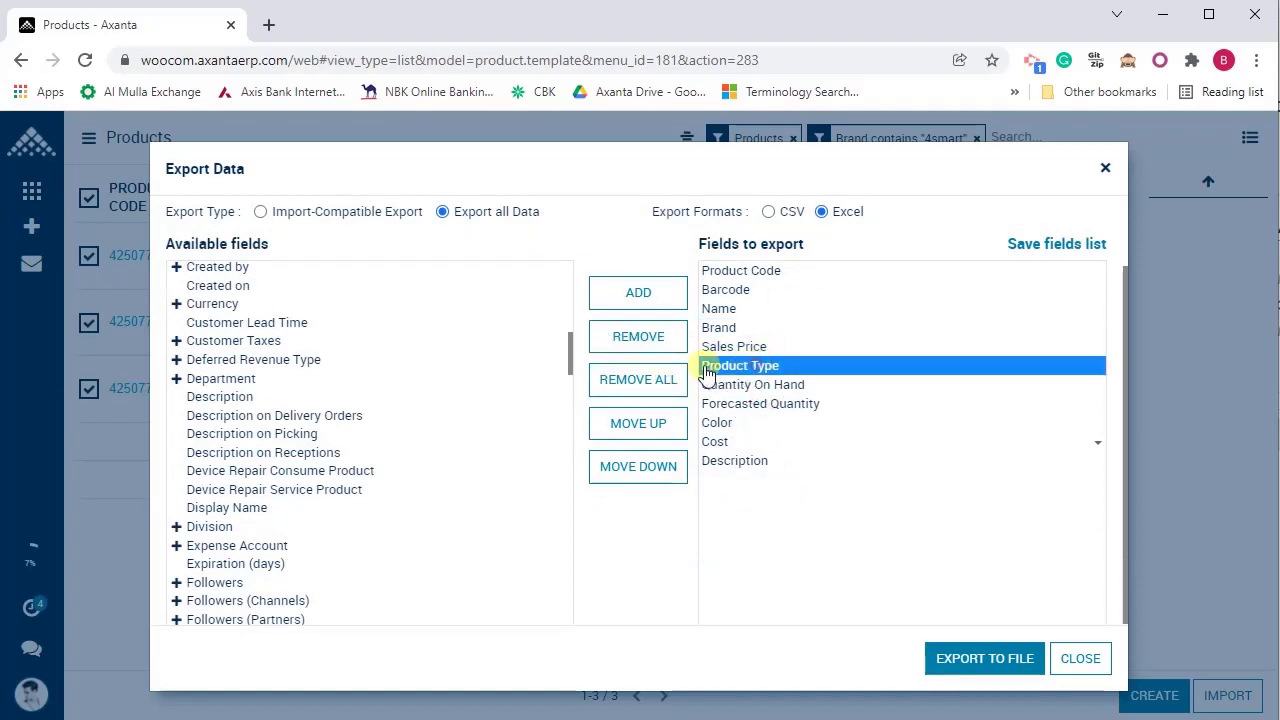
left_click(660, 344)
scroll(365, 445, "down", 1)
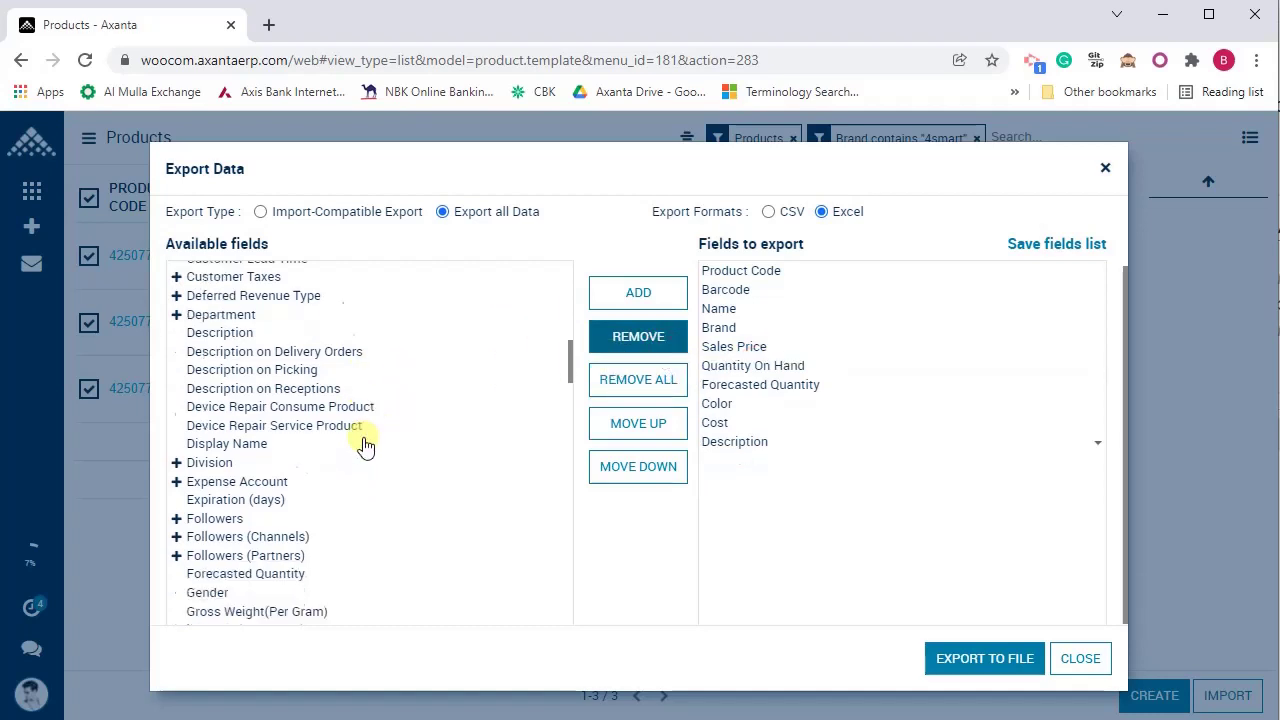
scroll(300, 480, "down", 5)
scroll(255, 420, "down", 1)
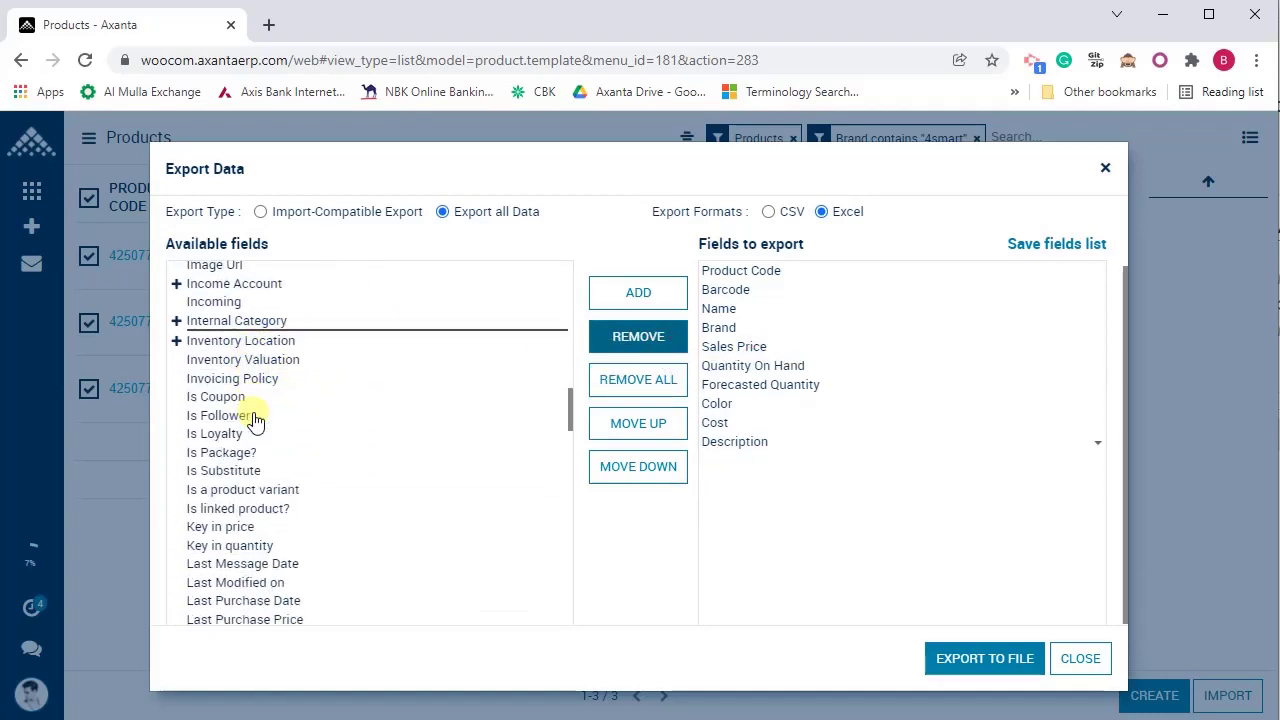
scroll(258, 430, "down", 2)
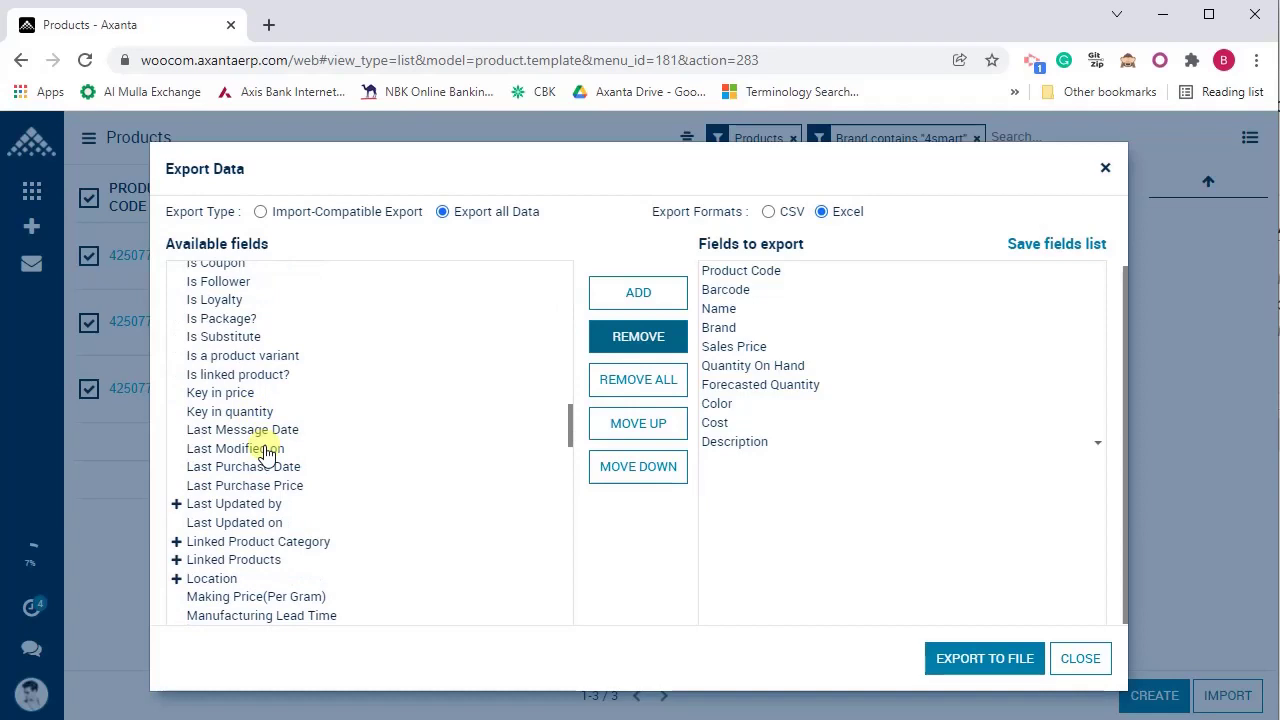
scroll(240, 470, "down", 3)
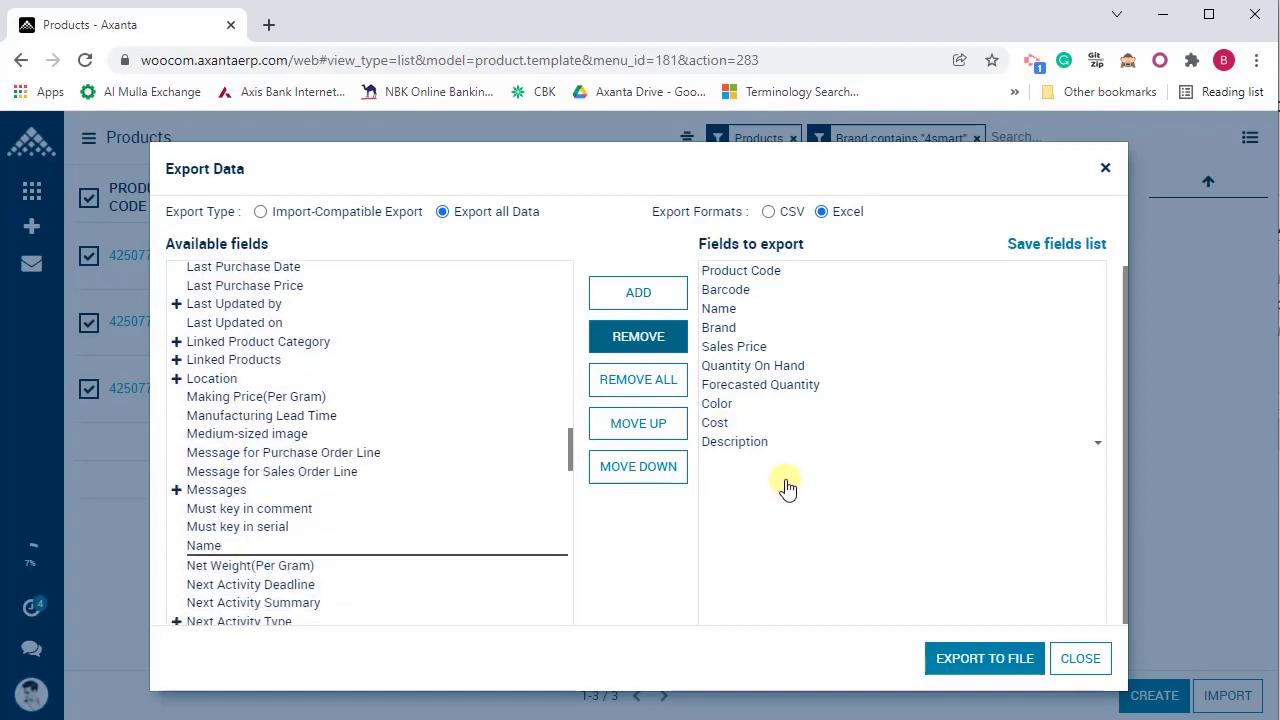
- Save the fields list as "My Export" and choose it among the saved exports
scroll(787, 487, "up", 2)
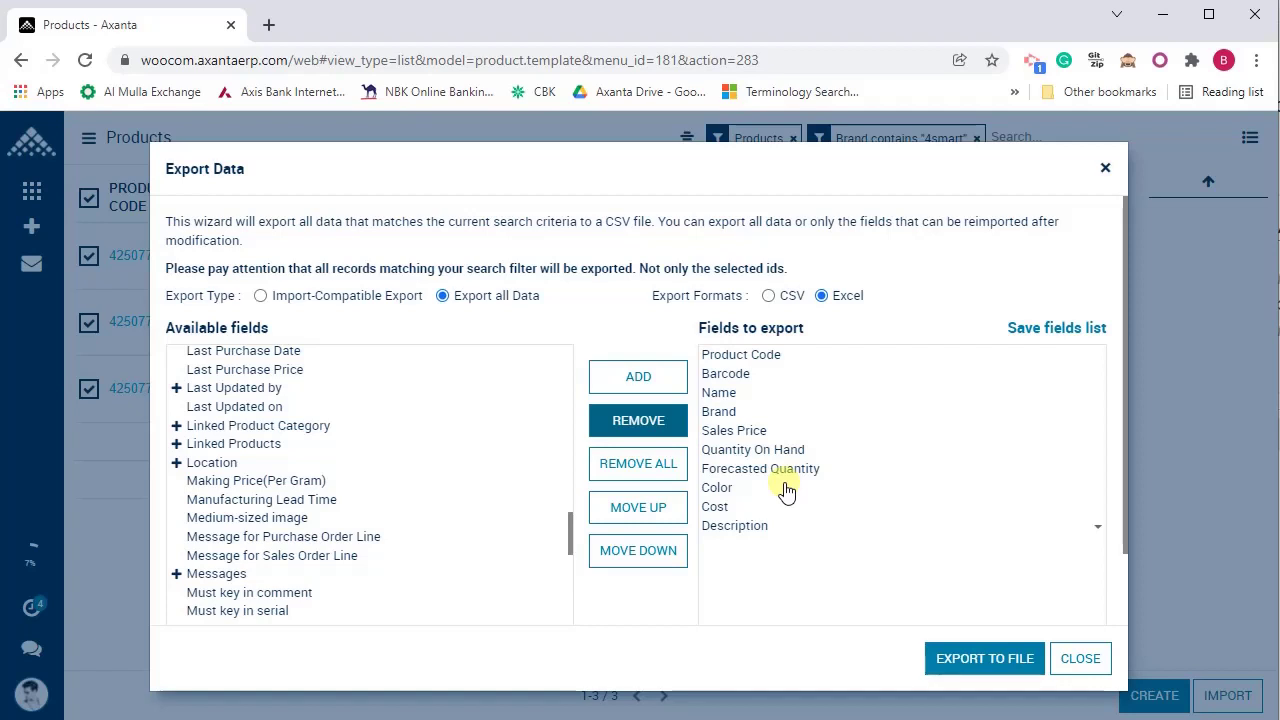
left_click(1040, 322)
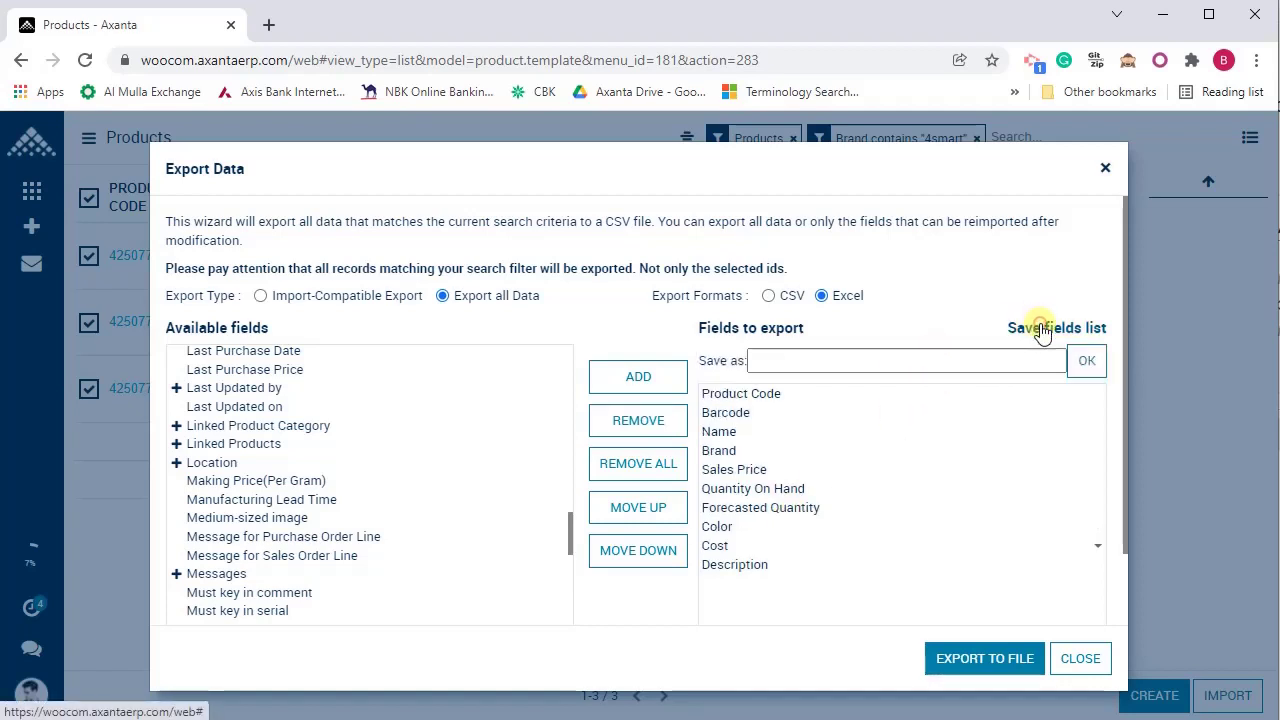
left_click(846, 352)
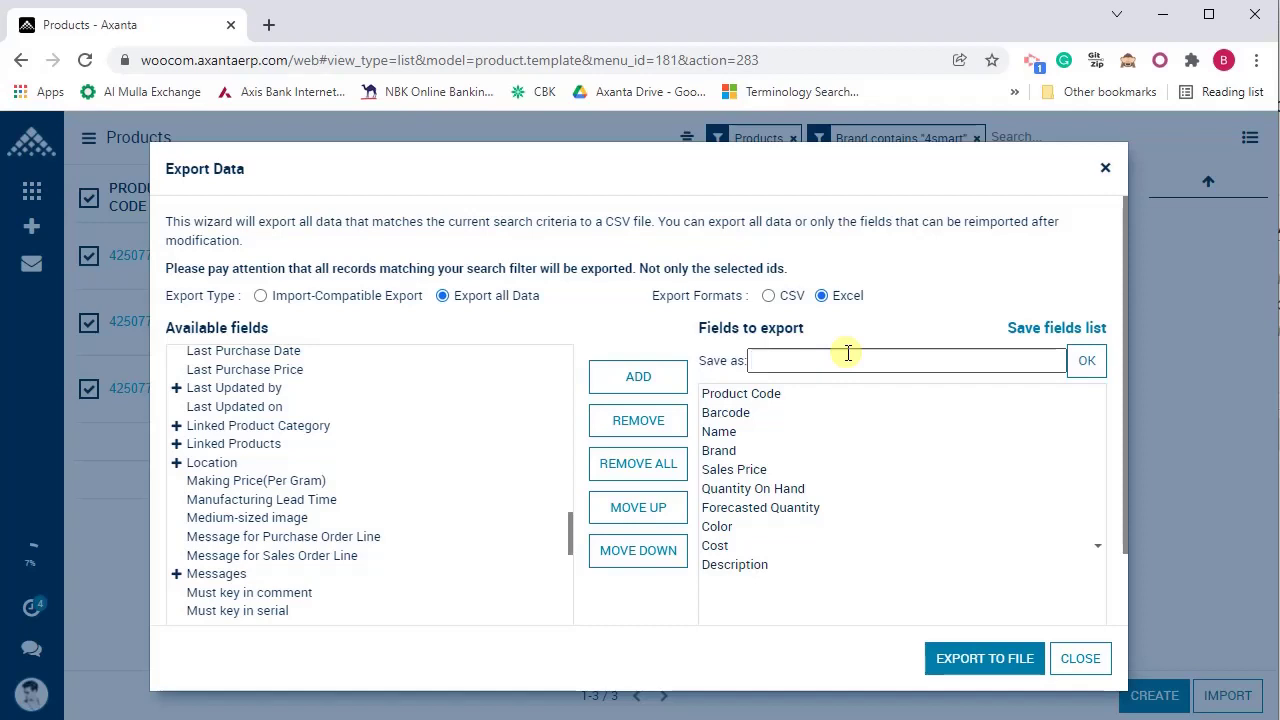
type("Export")
key("Home")
type("My")
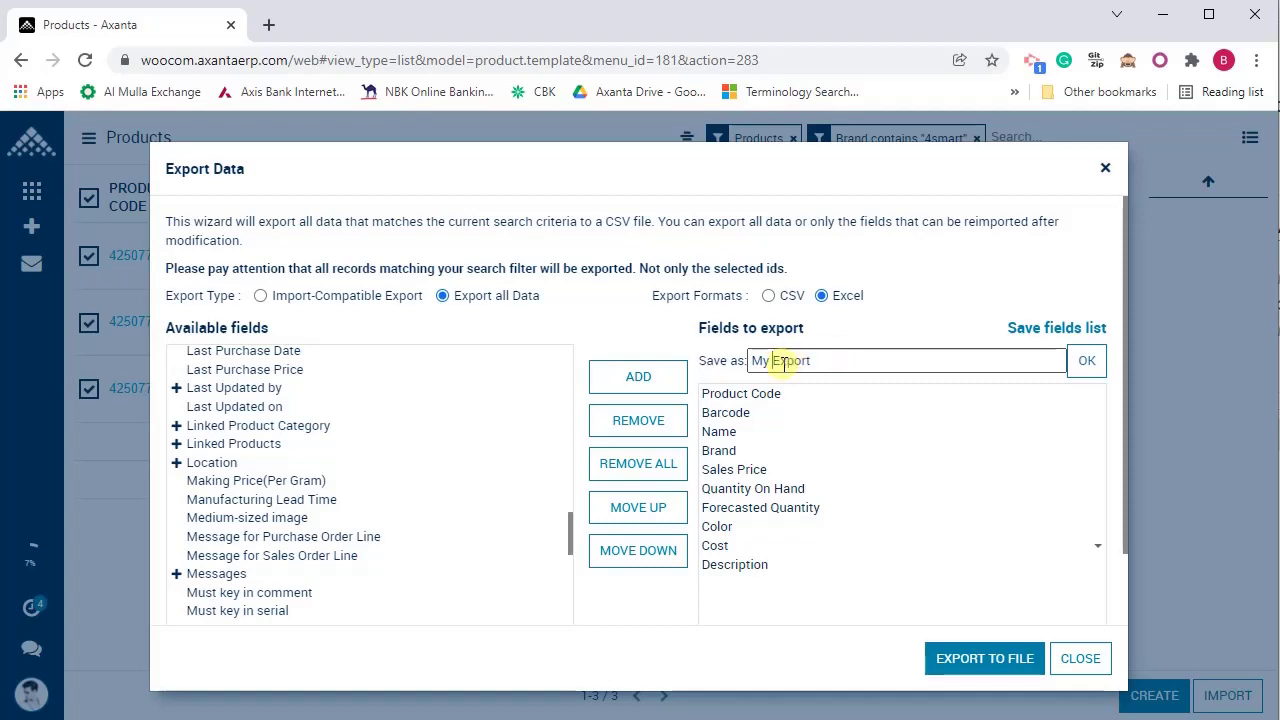
left_click(1084, 364)
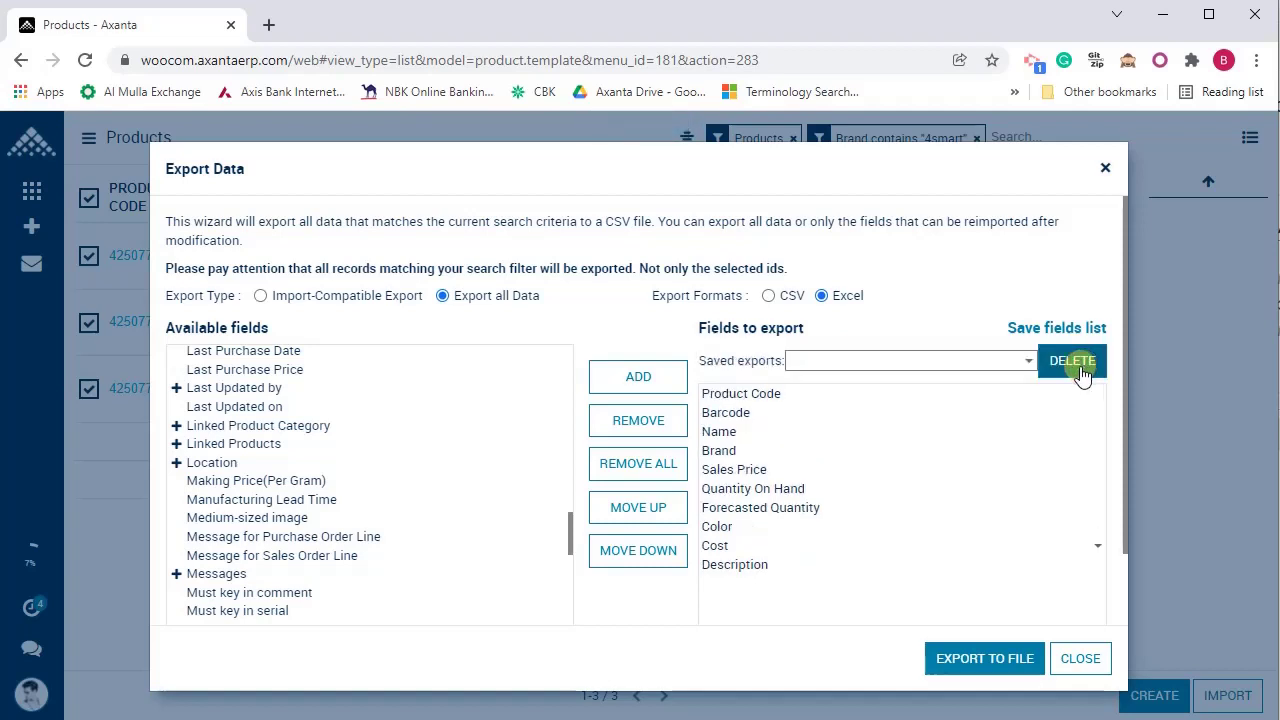
left_click(992, 361)
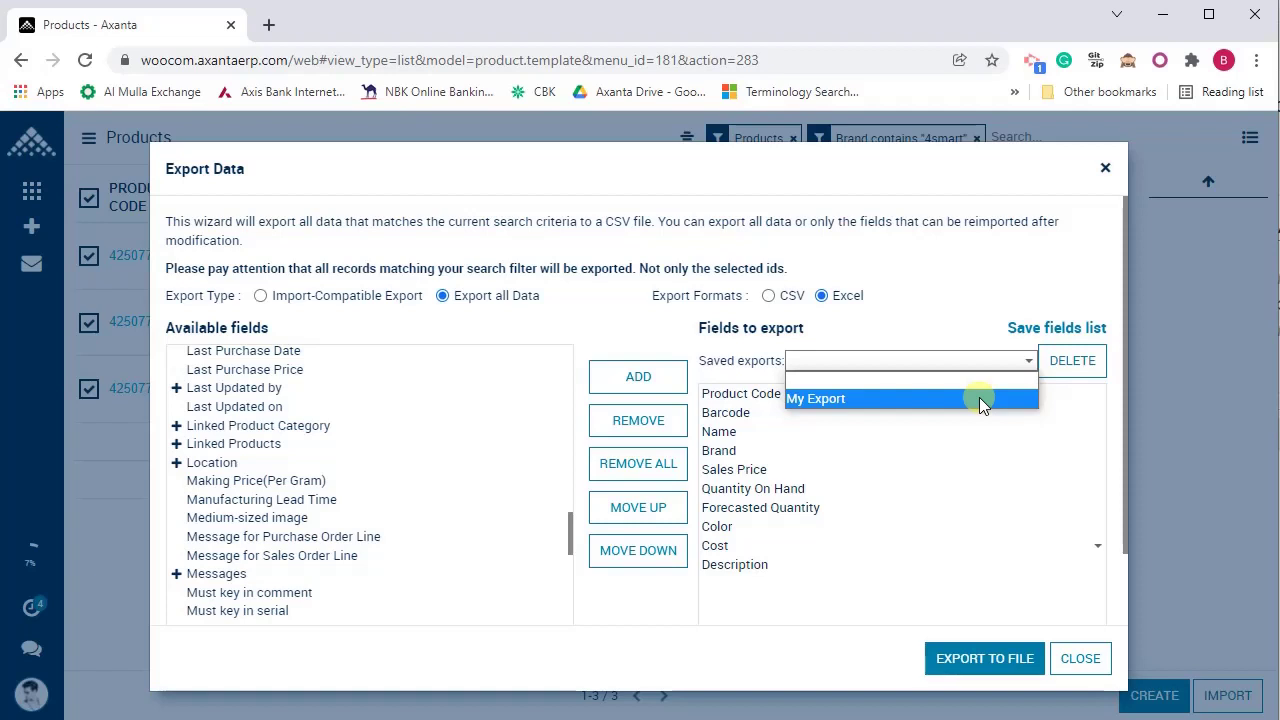
left_click(979, 398)
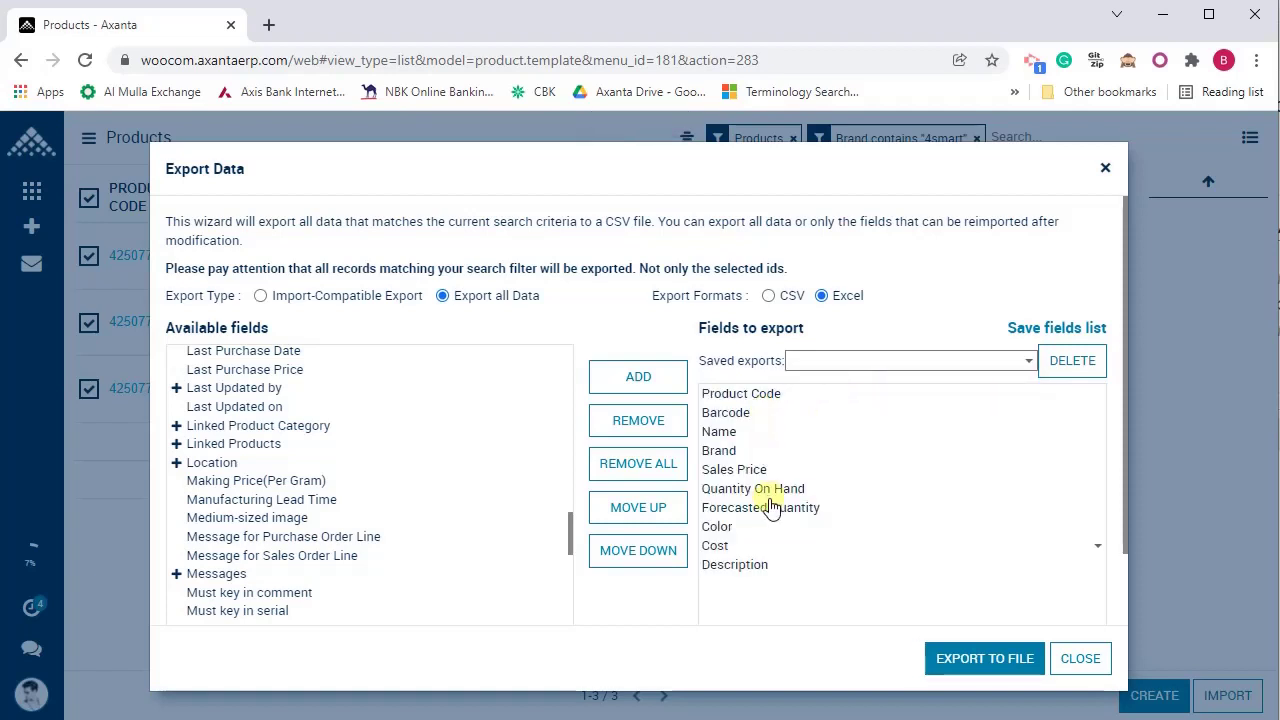
- Export the products to an Excel file and open the downloaded product.template (3).xls, dismissing the Office activation dialog
left_click(990, 659)
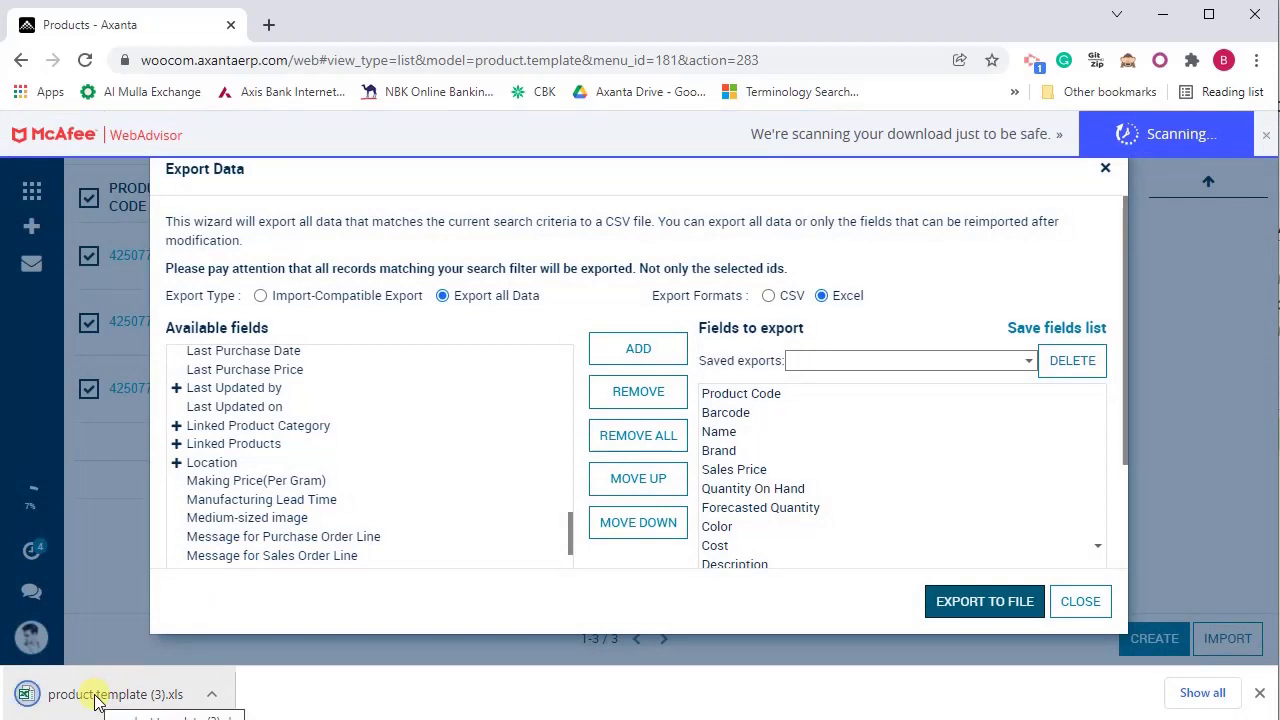
left_click(97, 698)
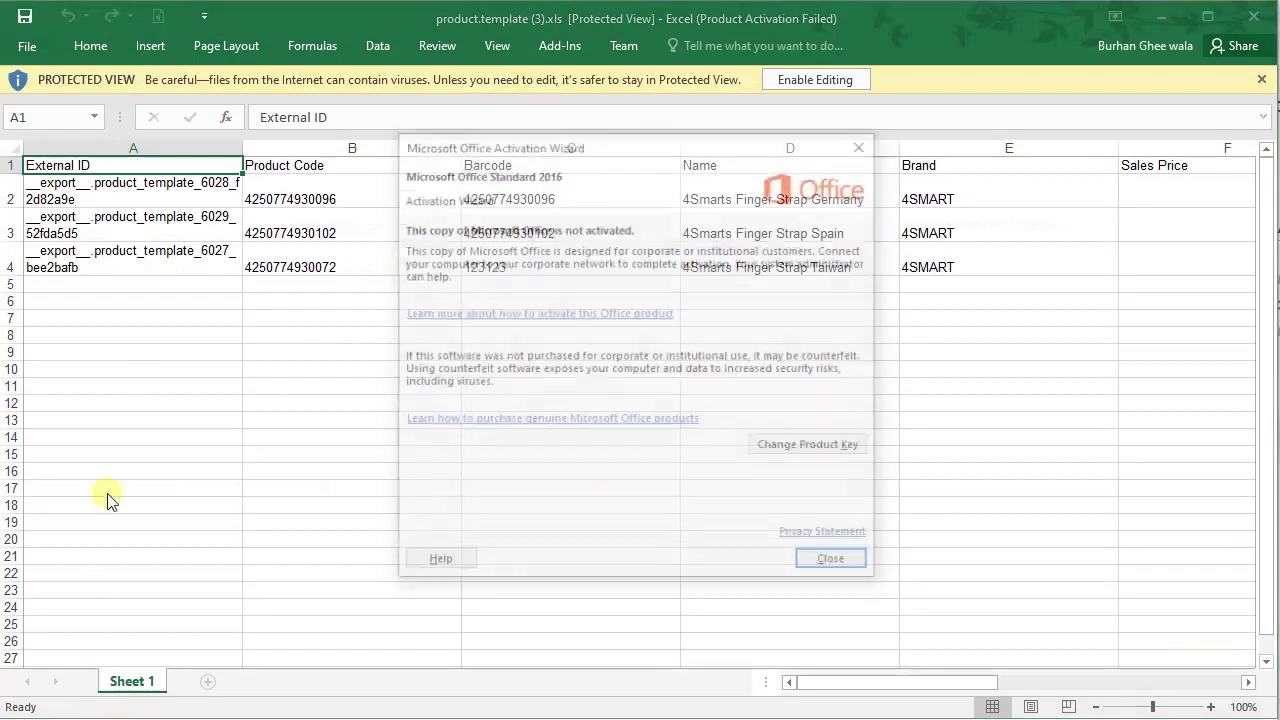
left_click(868, 146)
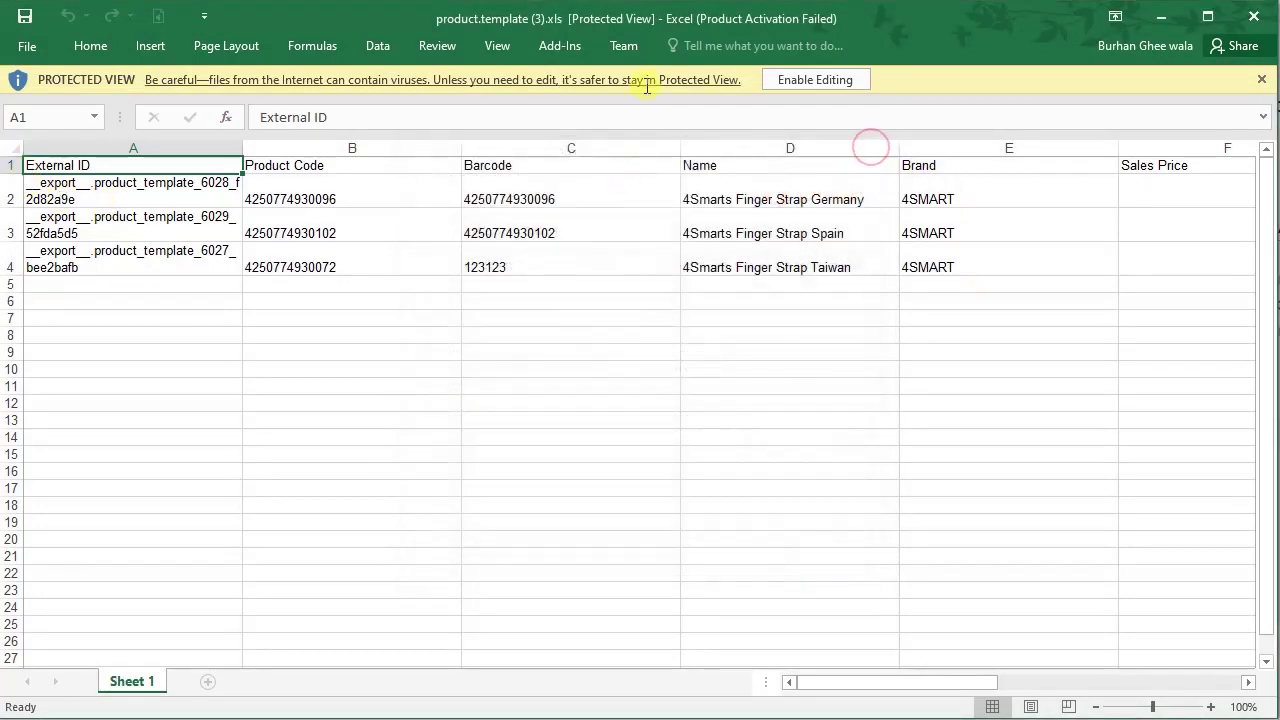
- Enable editing in the exported workbook and auto-fit the width of all its columns
left_click(800, 79)
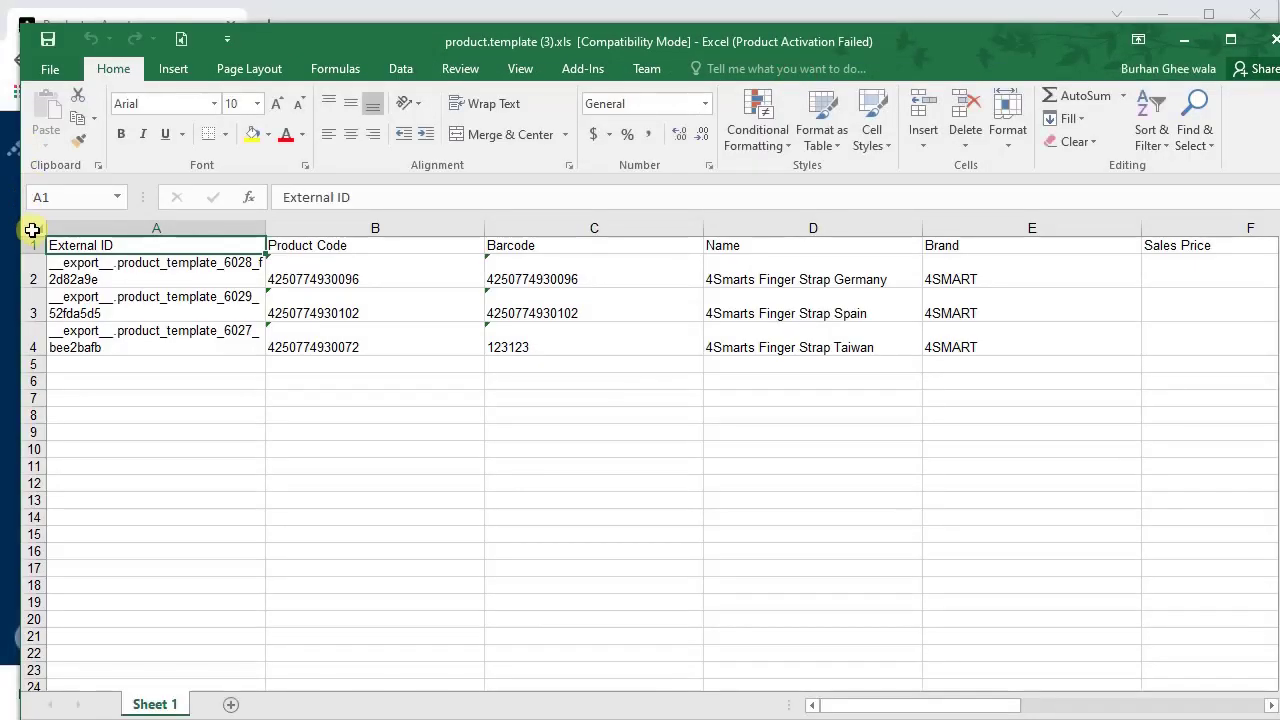
left_click(33, 230)
double_click(265, 223)
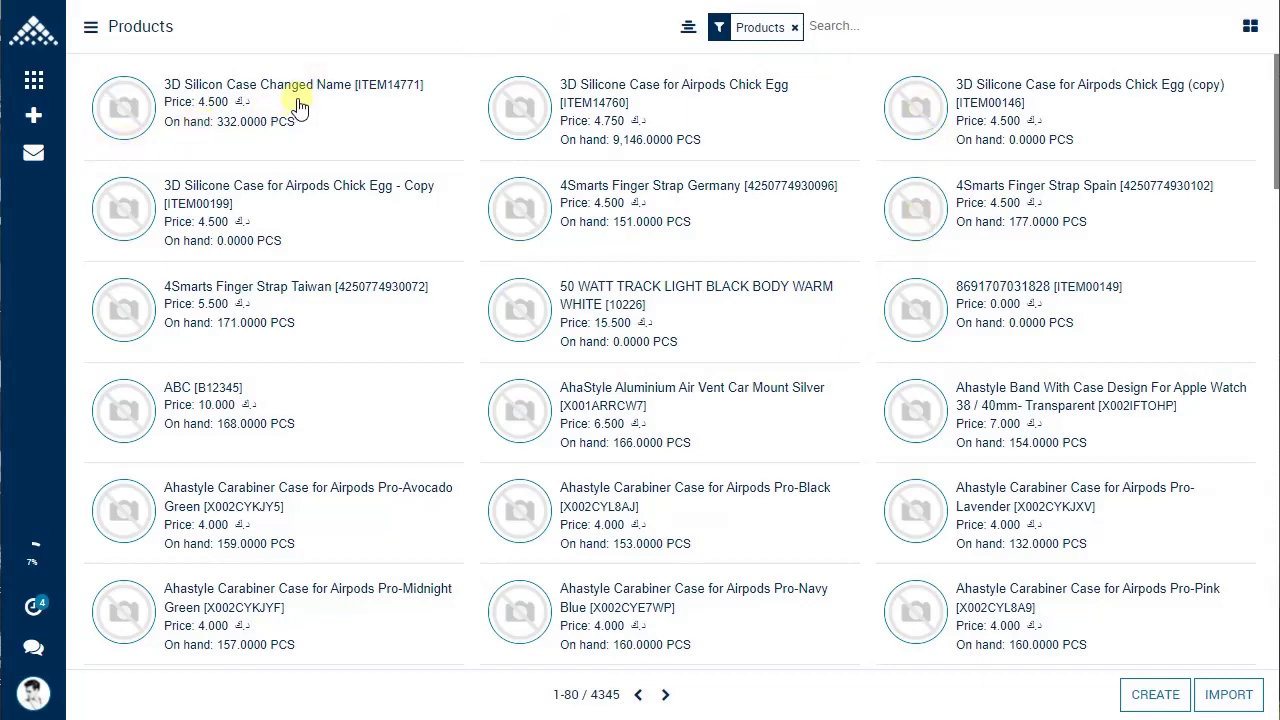
- In Axanta ERP, show the products as a list and filter them by product "4smart"
left_click(1250, 26)
left_click(1210, 92)
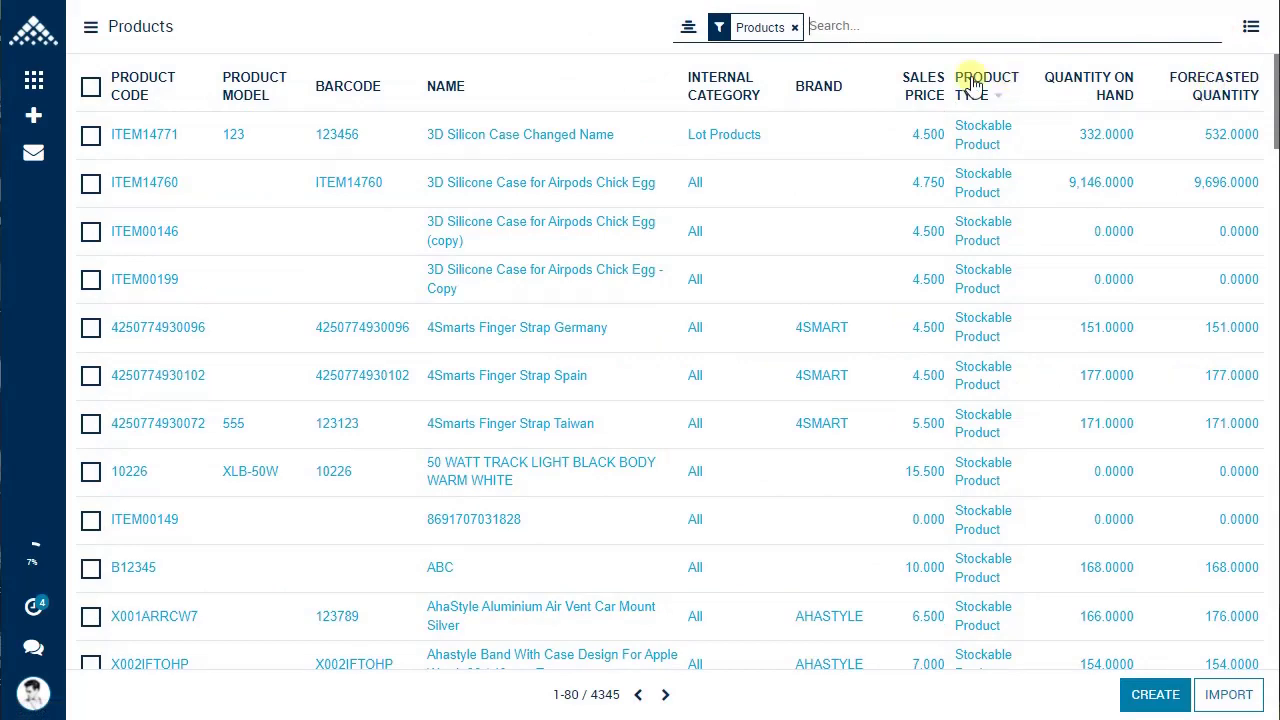
type("4smart")
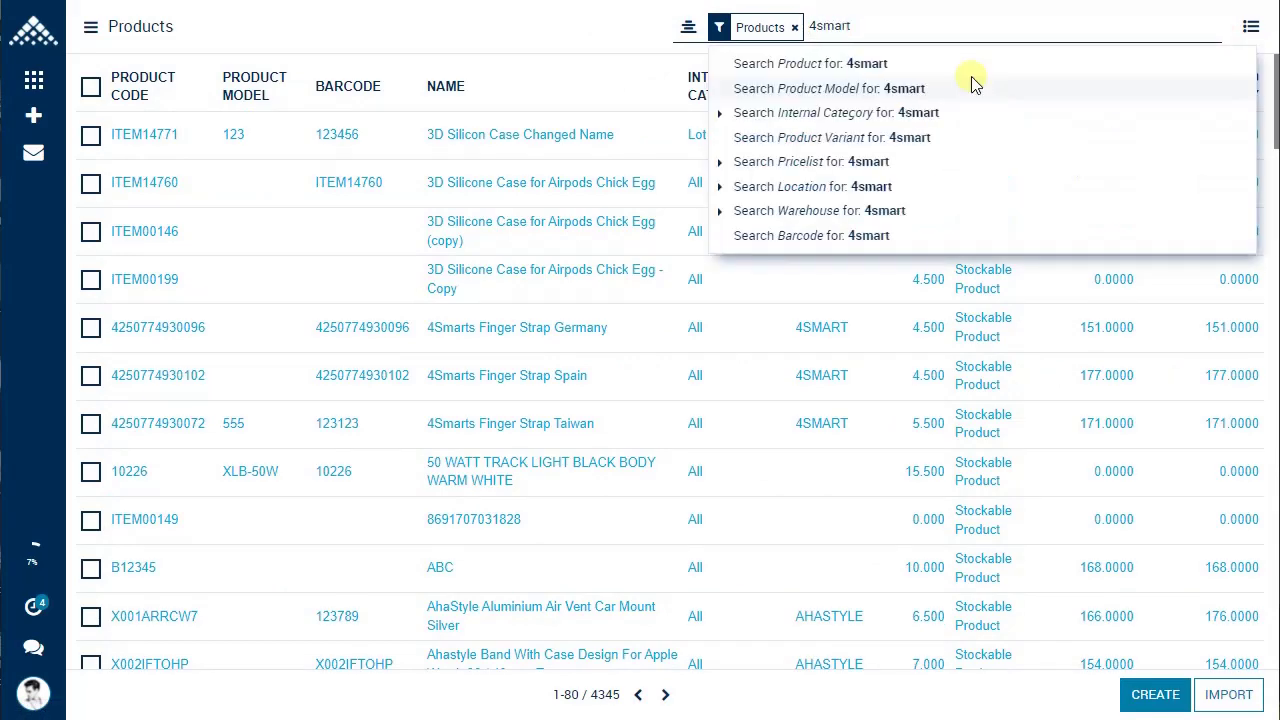
key("Return")
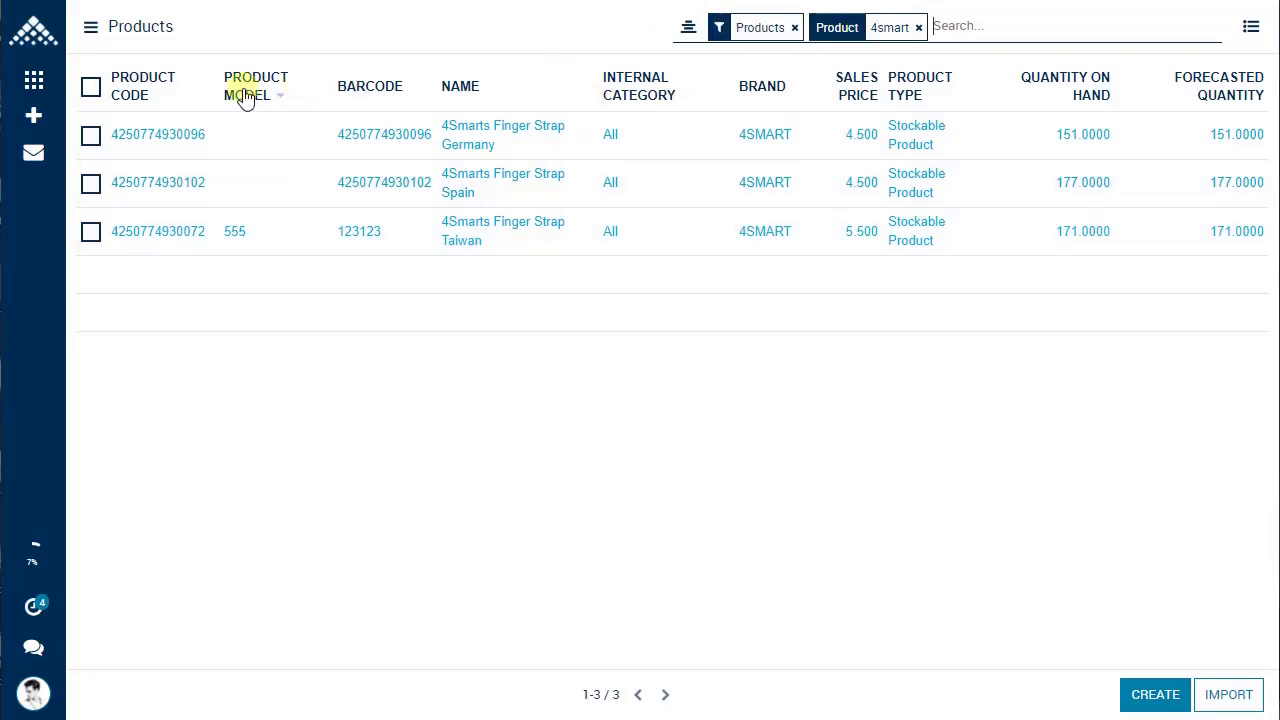
- Select all the filtered products and start a data export with the type Import-Compatible Export
left_click(90, 92)
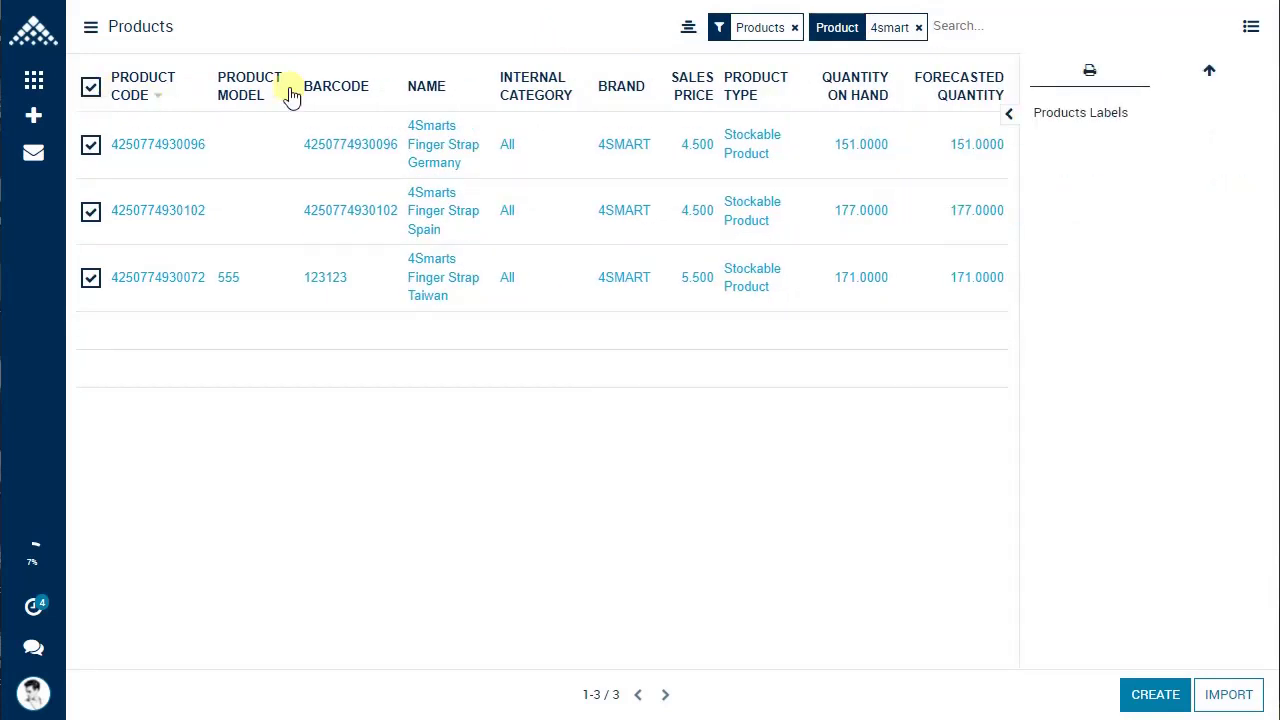
left_click(1206, 72)
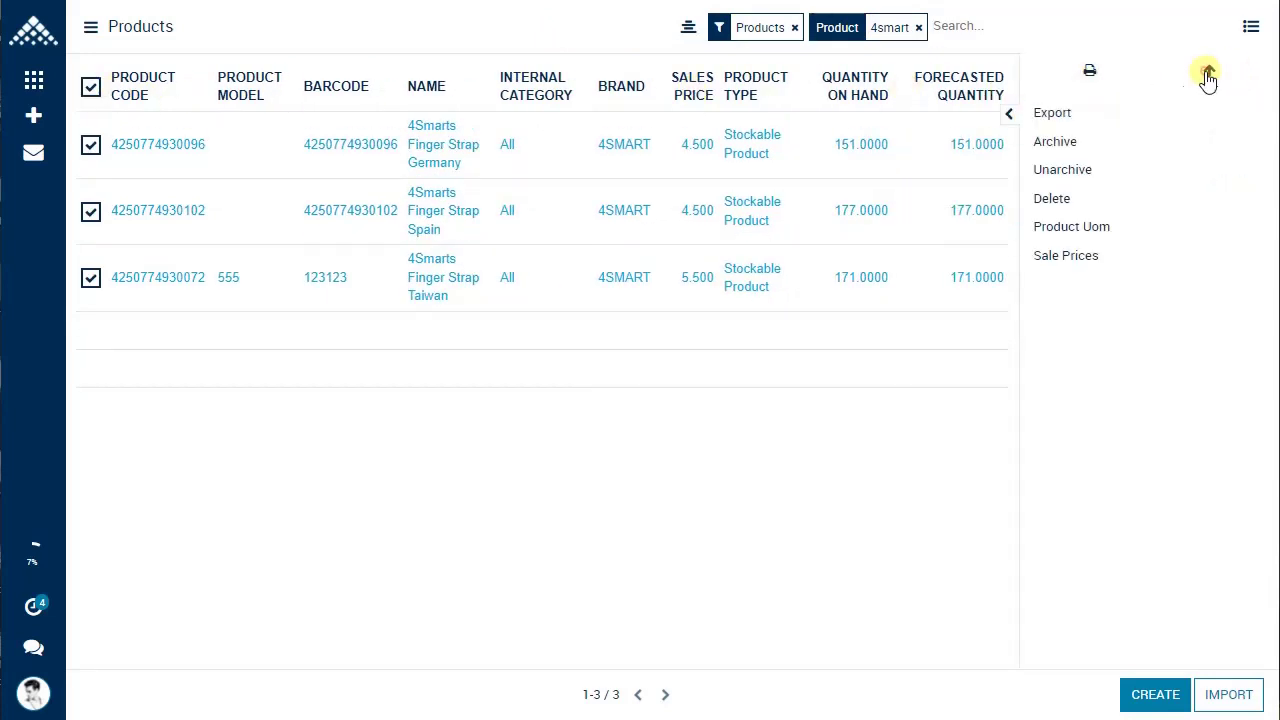
left_click(1088, 118)
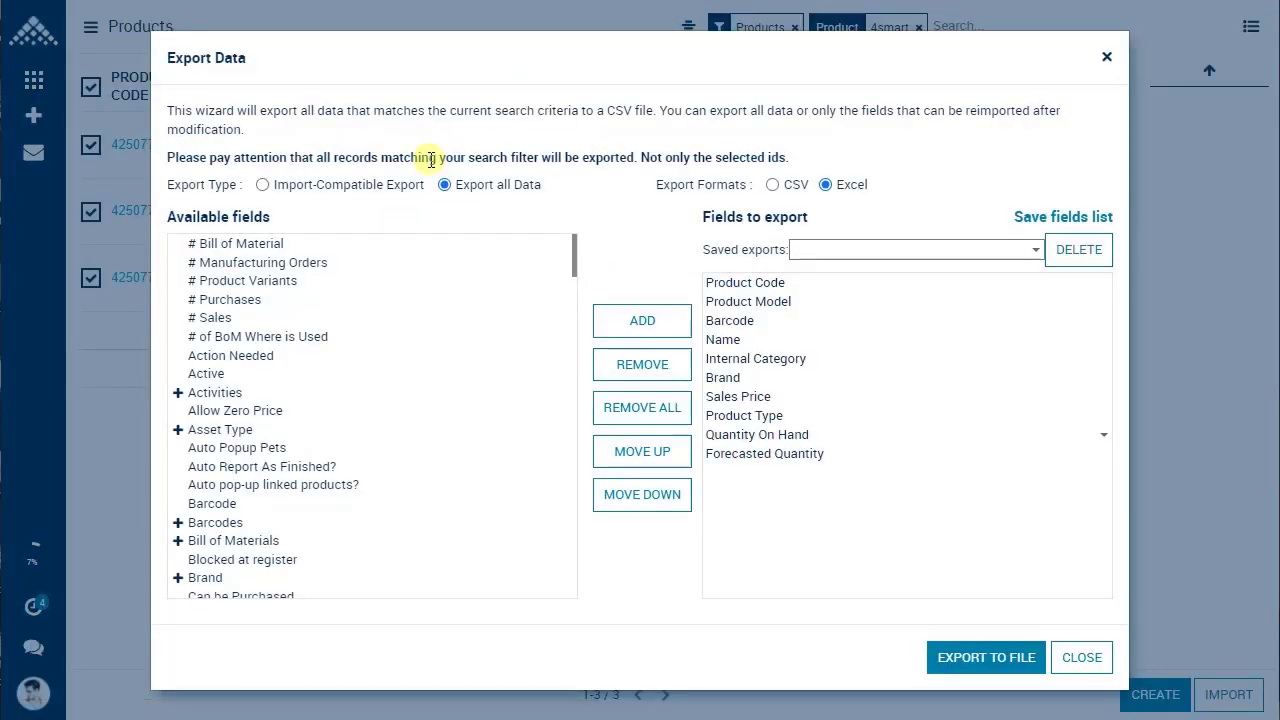
left_click(262, 186)
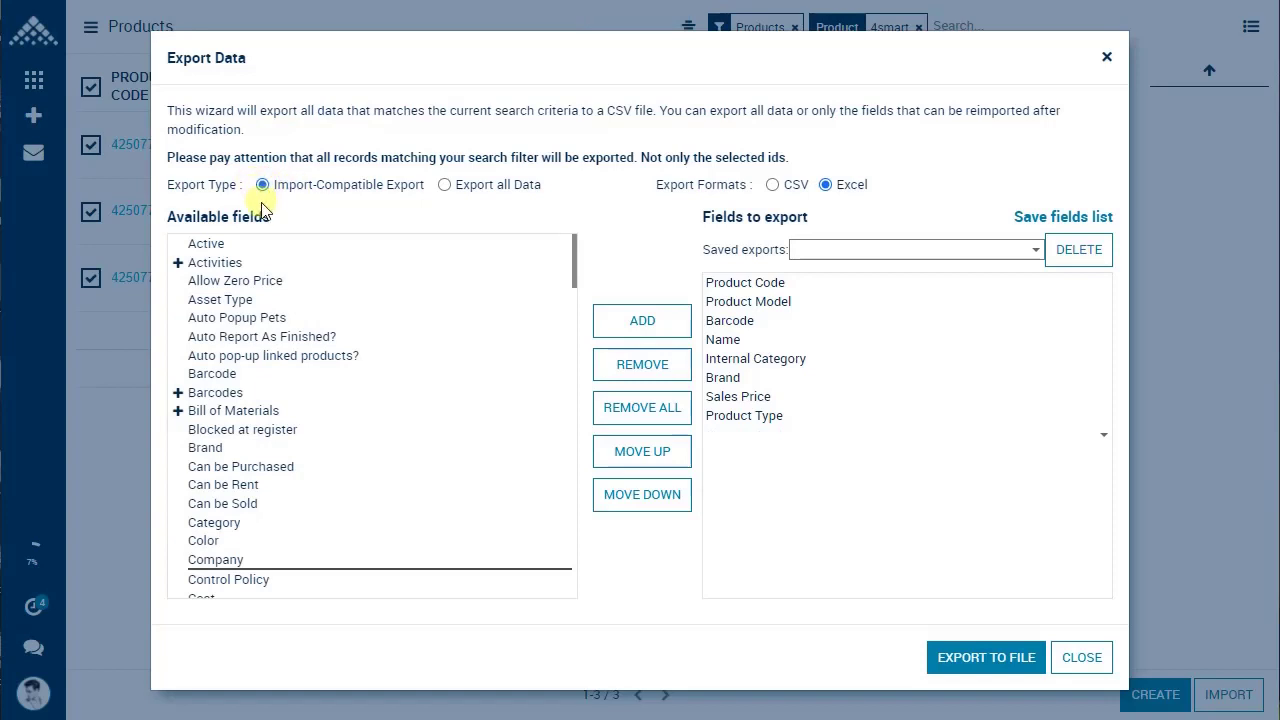
- Remove Barcode, Internal Category, Brand and Product Type from the fields to export
left_click(760, 284)
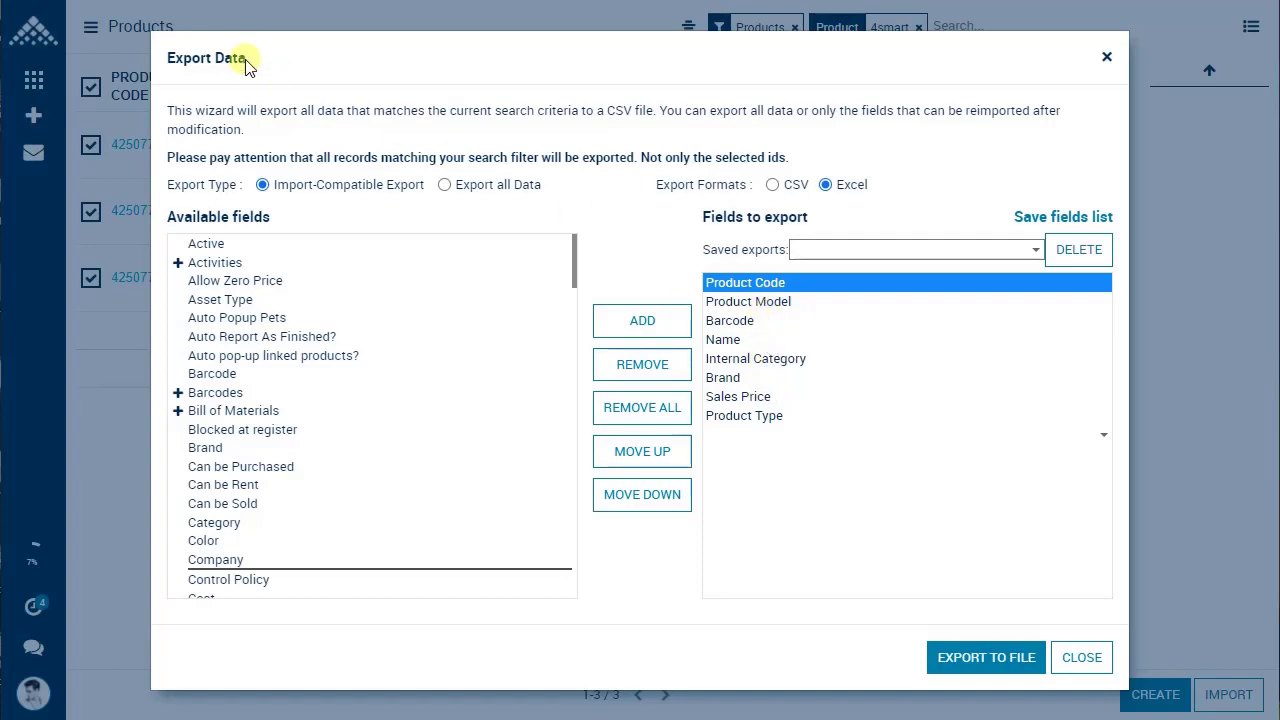
left_click(745, 306)
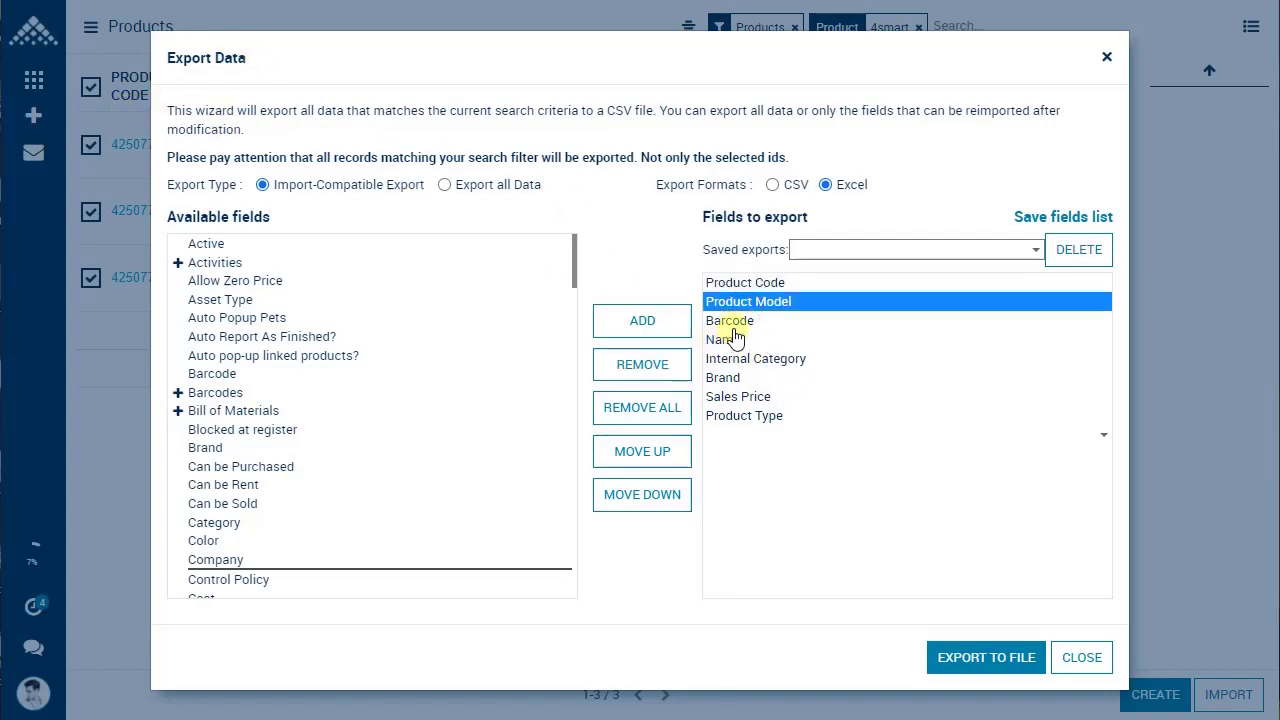
left_click(731, 322)
left_click(650, 364)
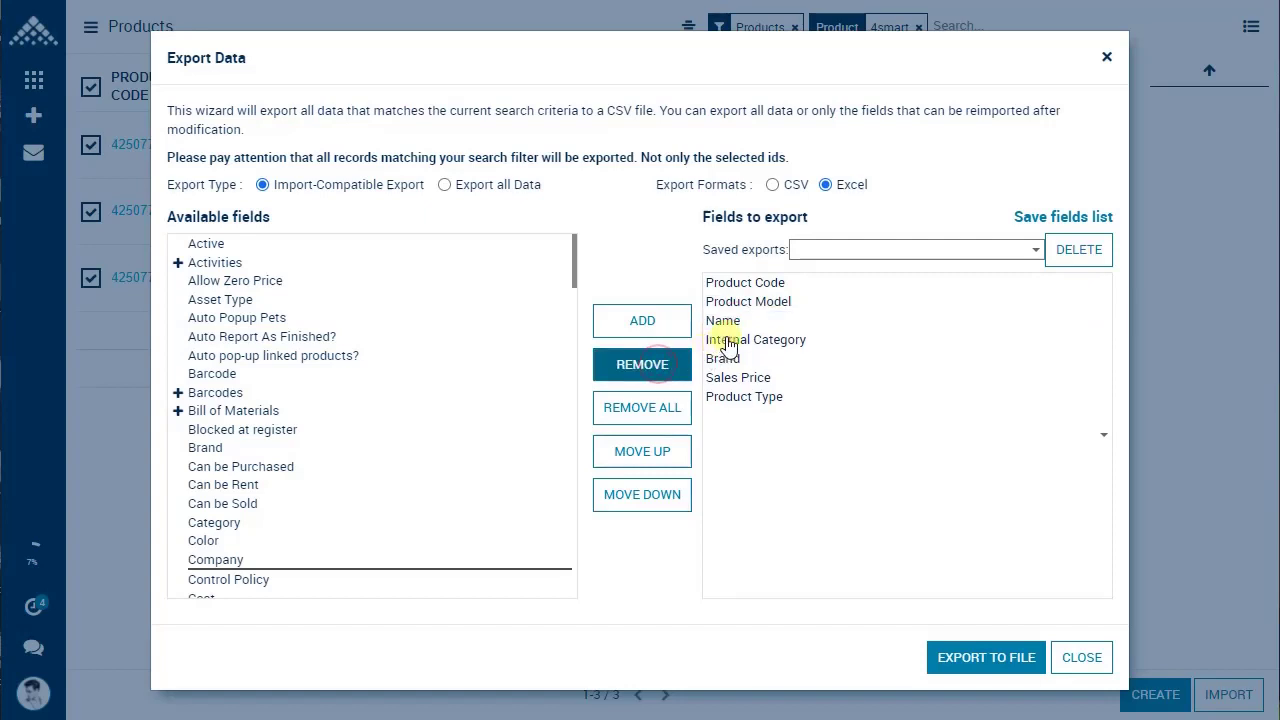
left_click(748, 345)
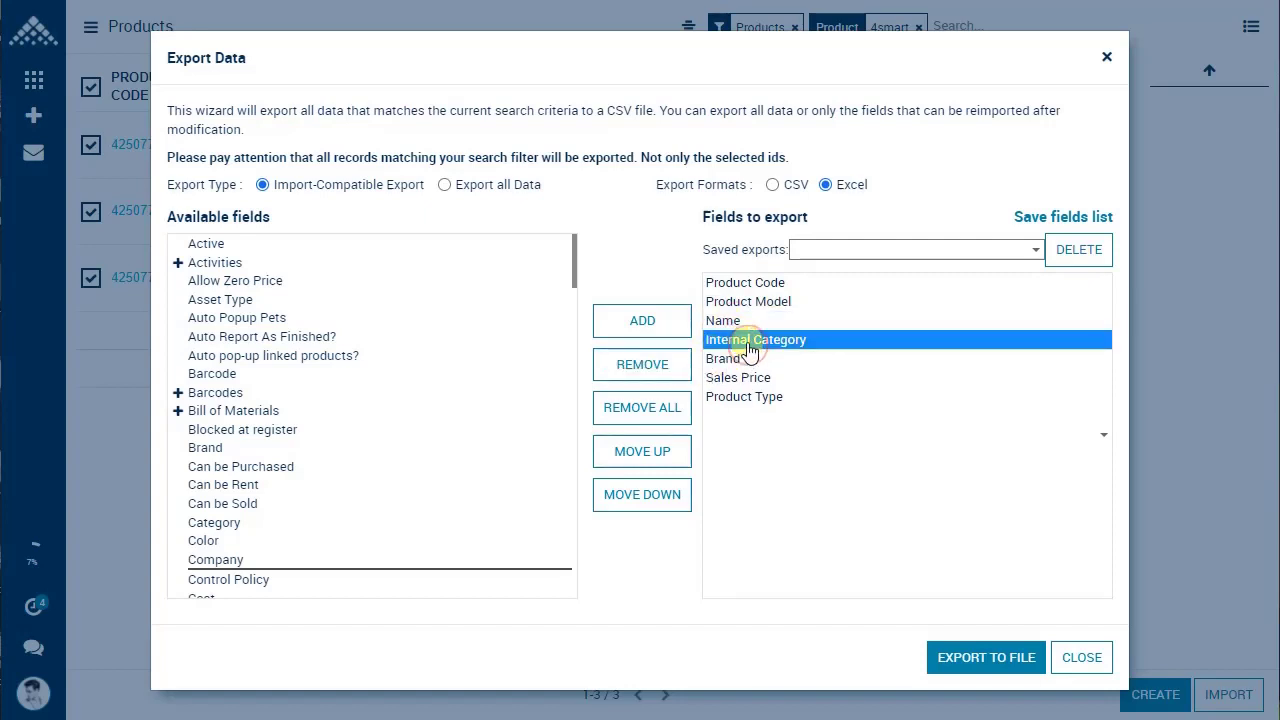
left_click(664, 364)
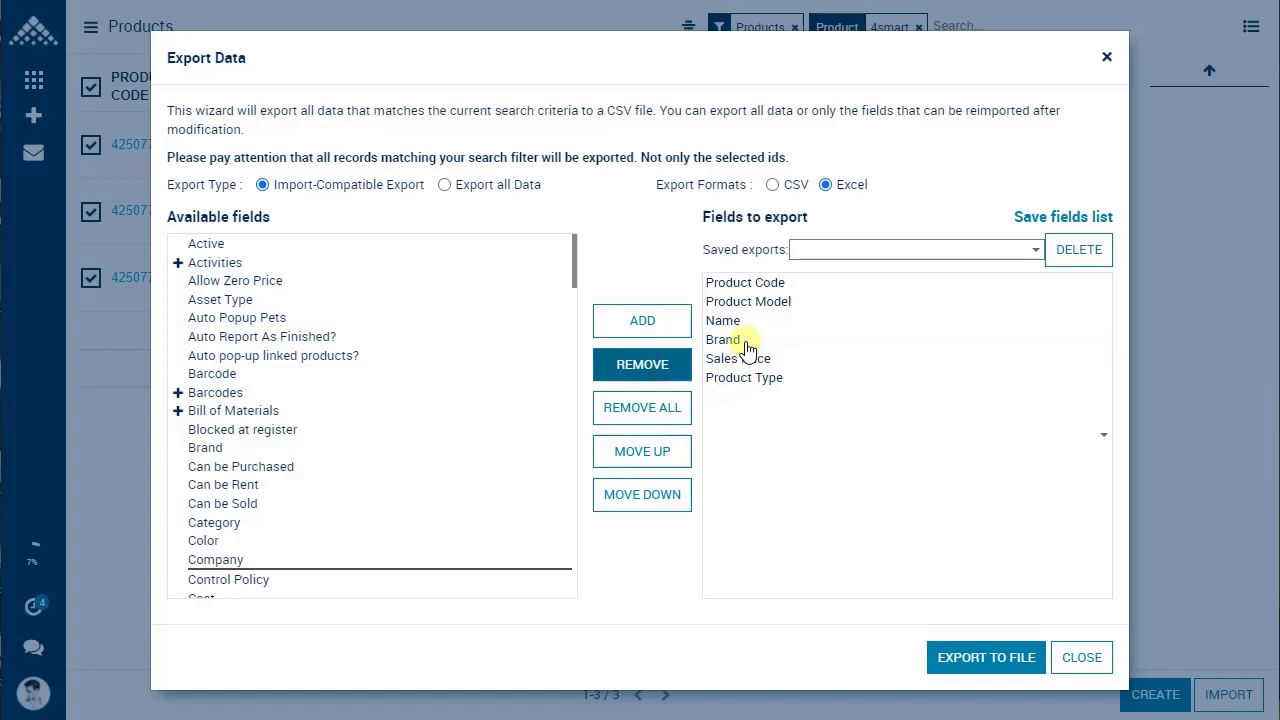
left_click(748, 345)
left_click(670, 364)
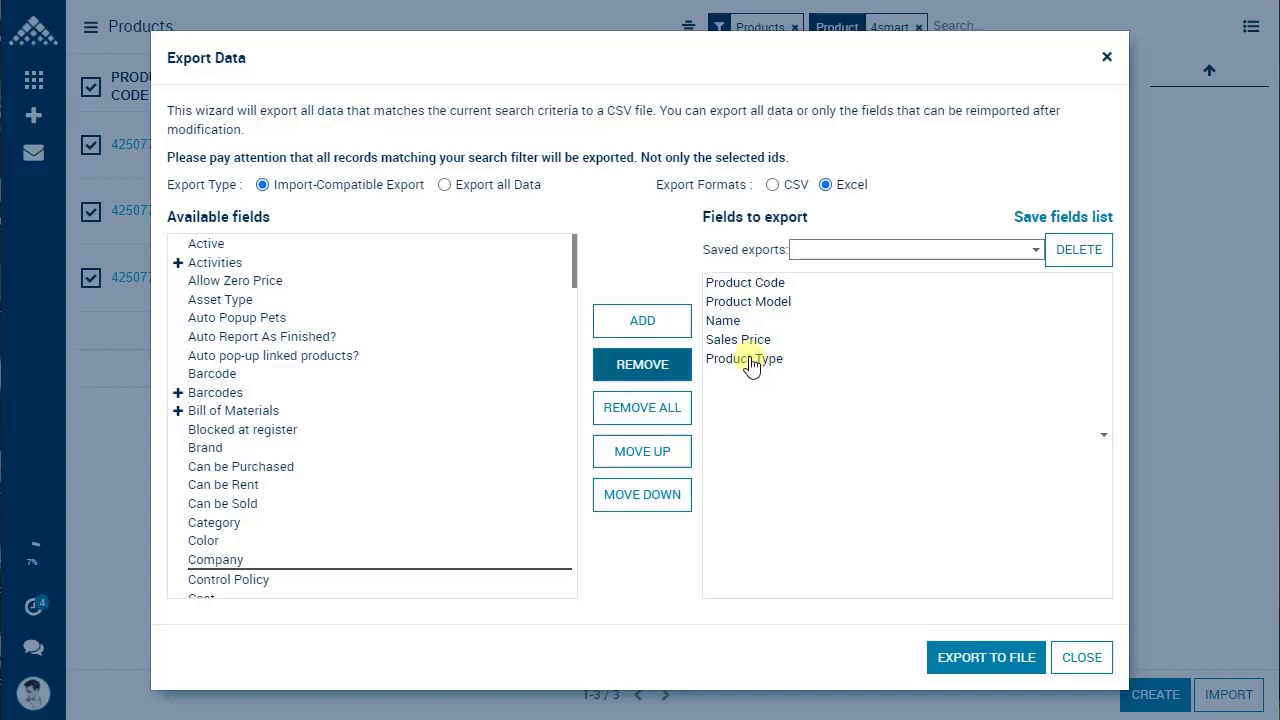
left_click(749, 363)
left_click(655, 365)
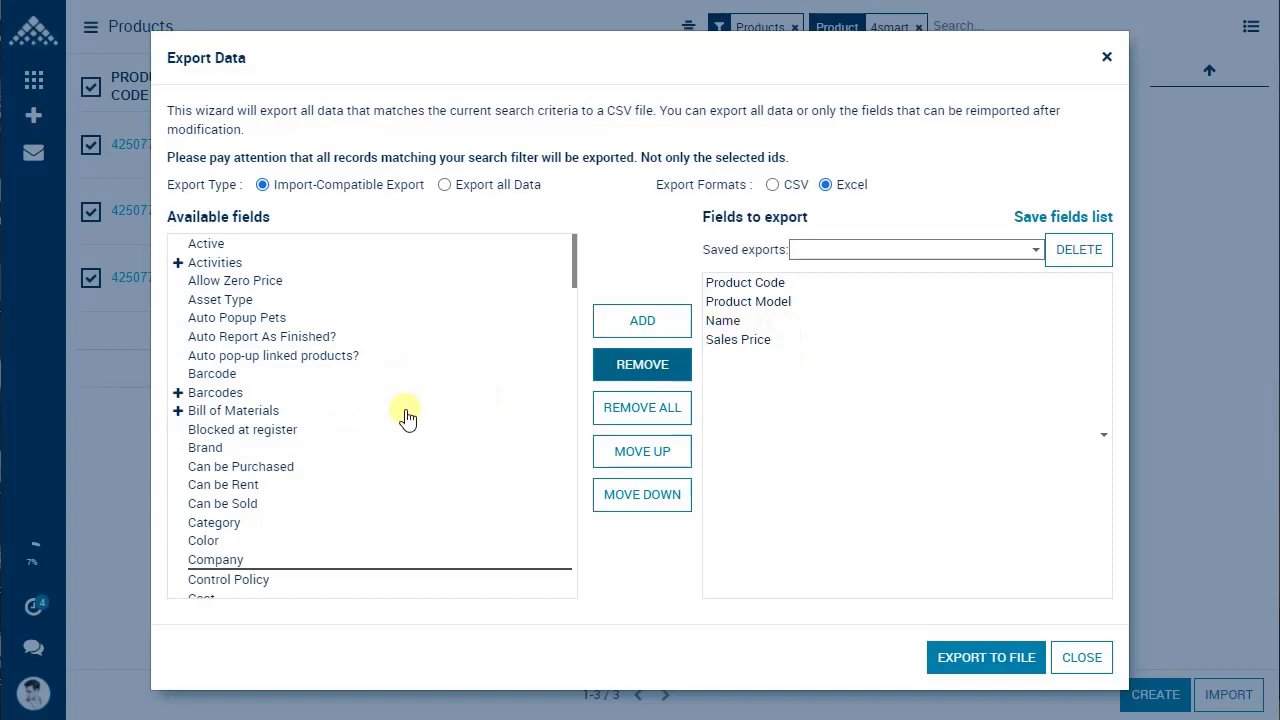
- Add Color, Second Price and Sub Category from the available fields to the fields to export
scroll(407, 421, "down", 1)
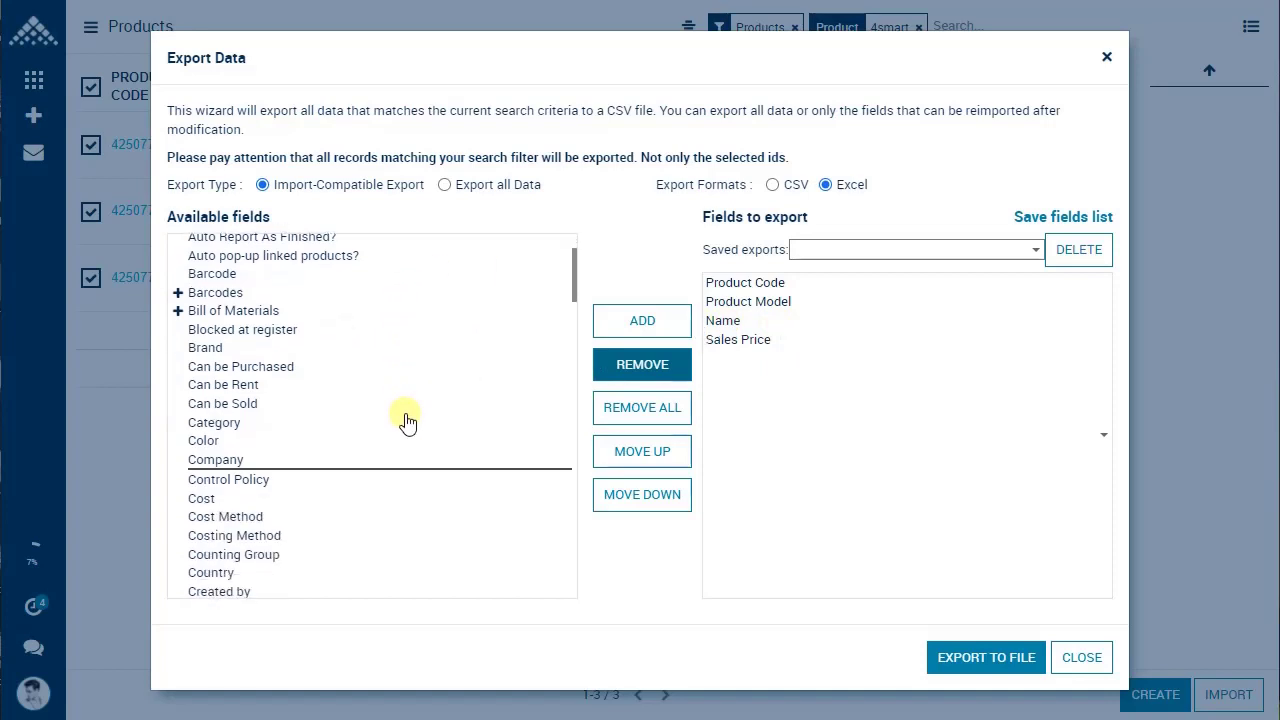
left_click(295, 438)
left_click(665, 333)
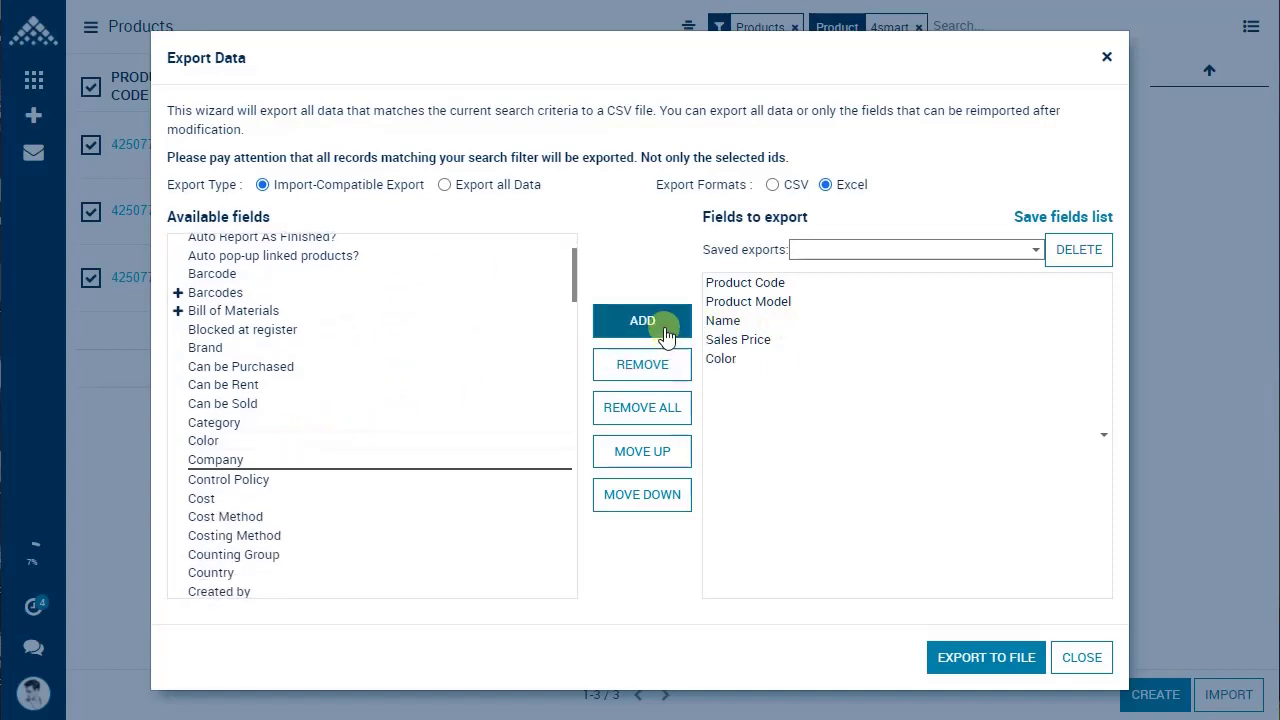
scroll(323, 445, "down", 3)
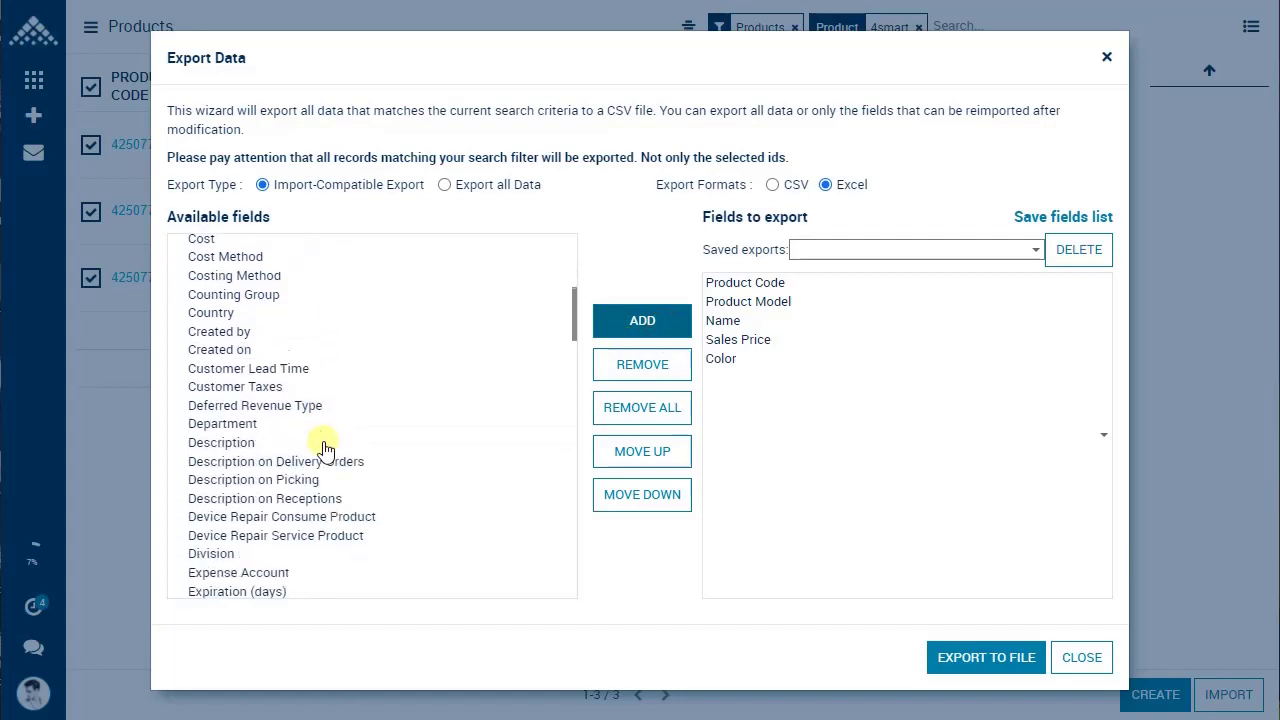
scroll(323, 447, "down", 1)
scroll(323, 447, "down", 5)
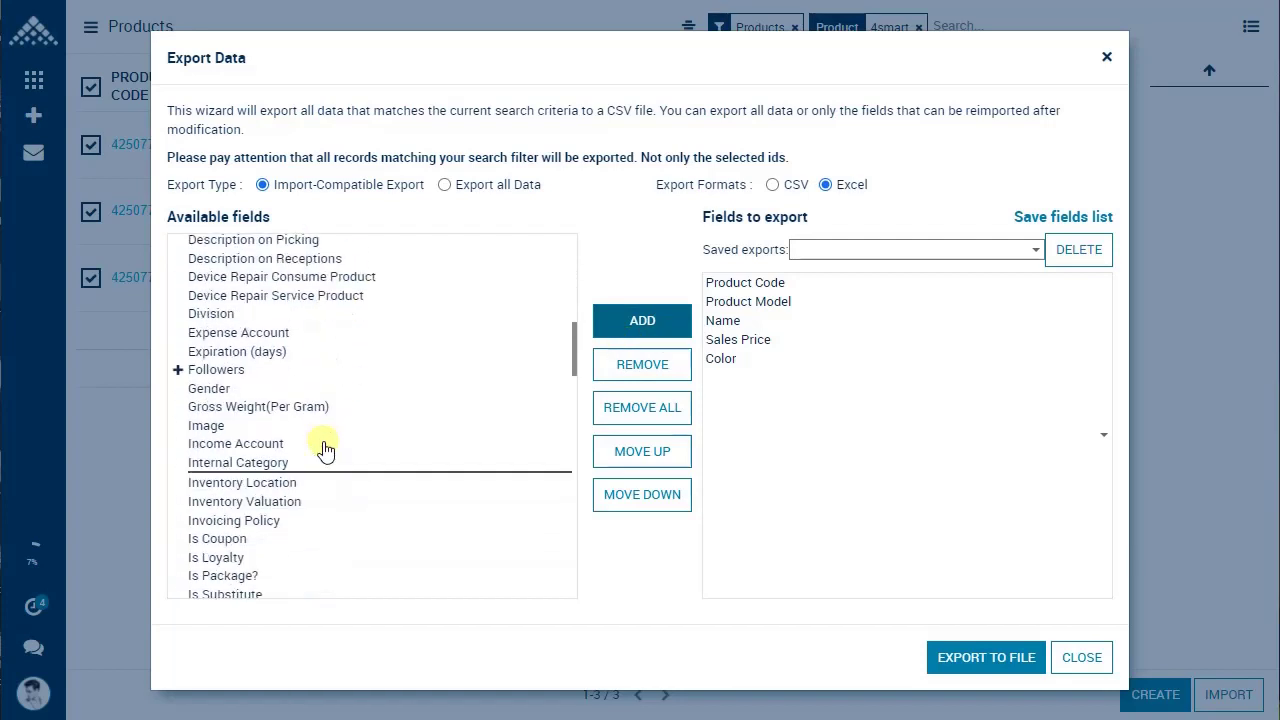
scroll(323, 447, "down", 5)
scroll(325, 449, "down", 7)
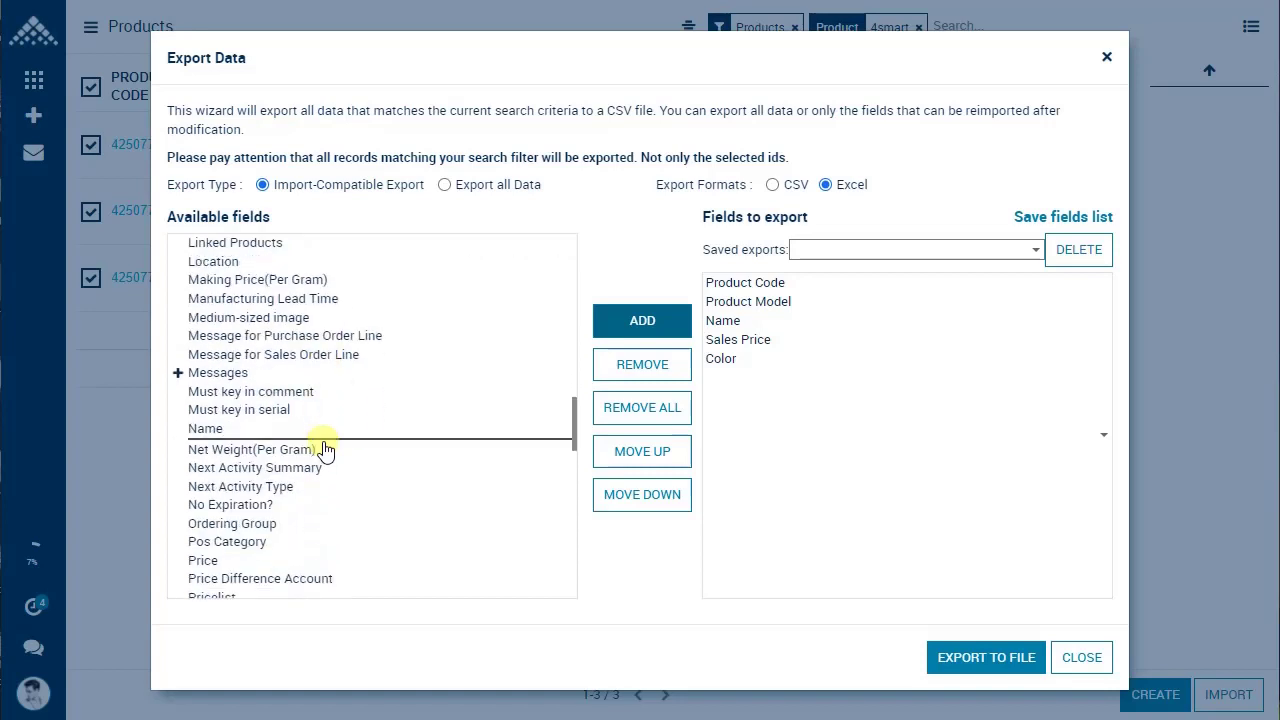
scroll(323, 449, "down", 3)
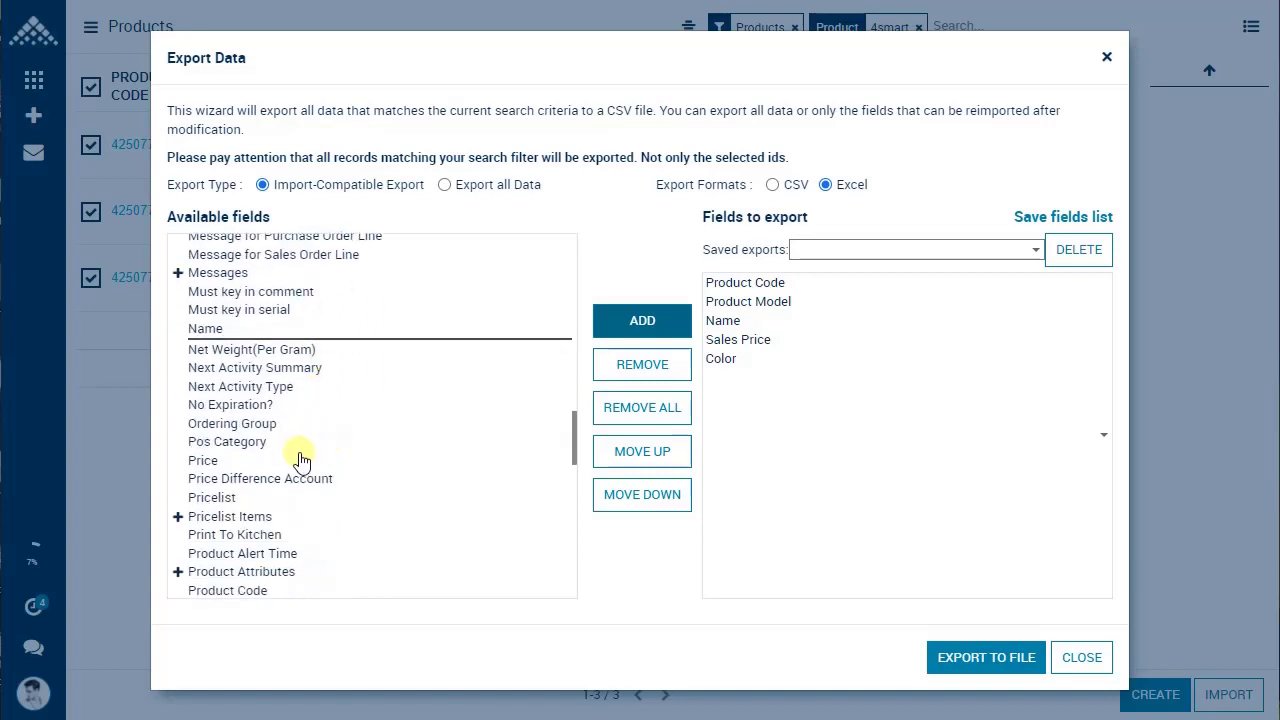
scroll(277, 480, "down", 2)
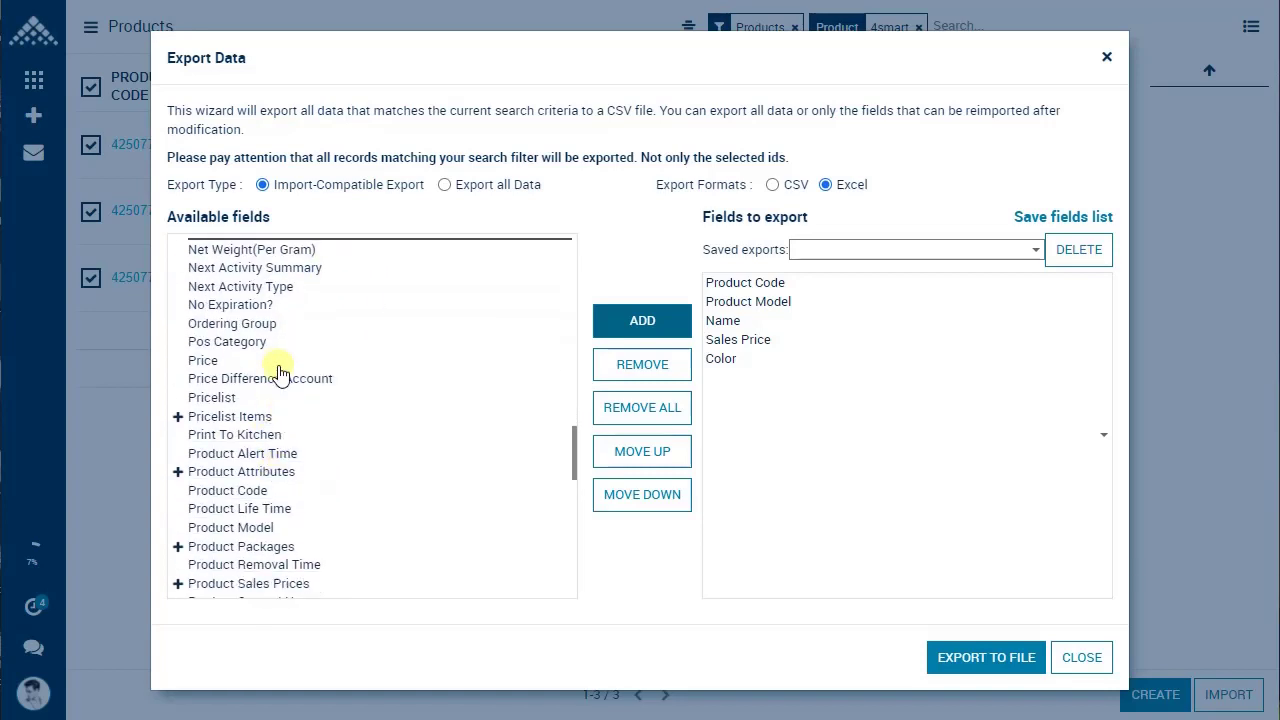
scroll(280, 505, "down", 2)
scroll(280, 506, "down", 3)
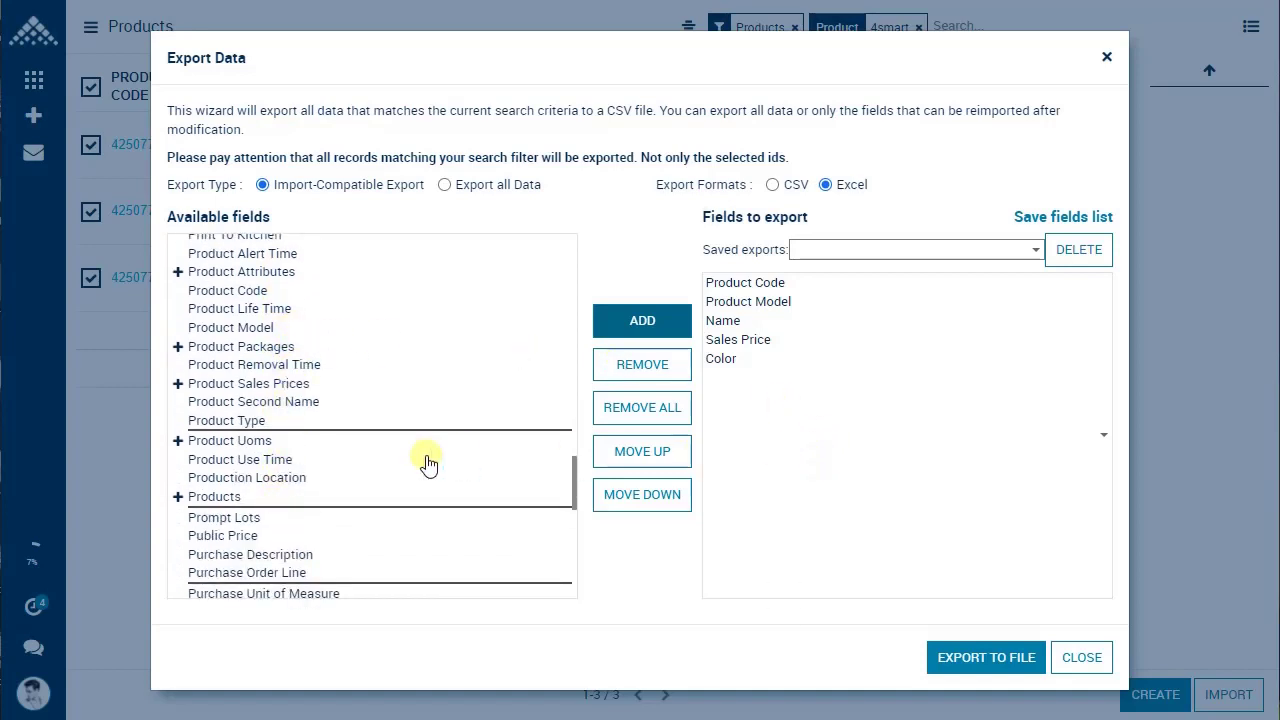
scroll(420, 460, "down", 4)
scroll(418, 462, "down", 3)
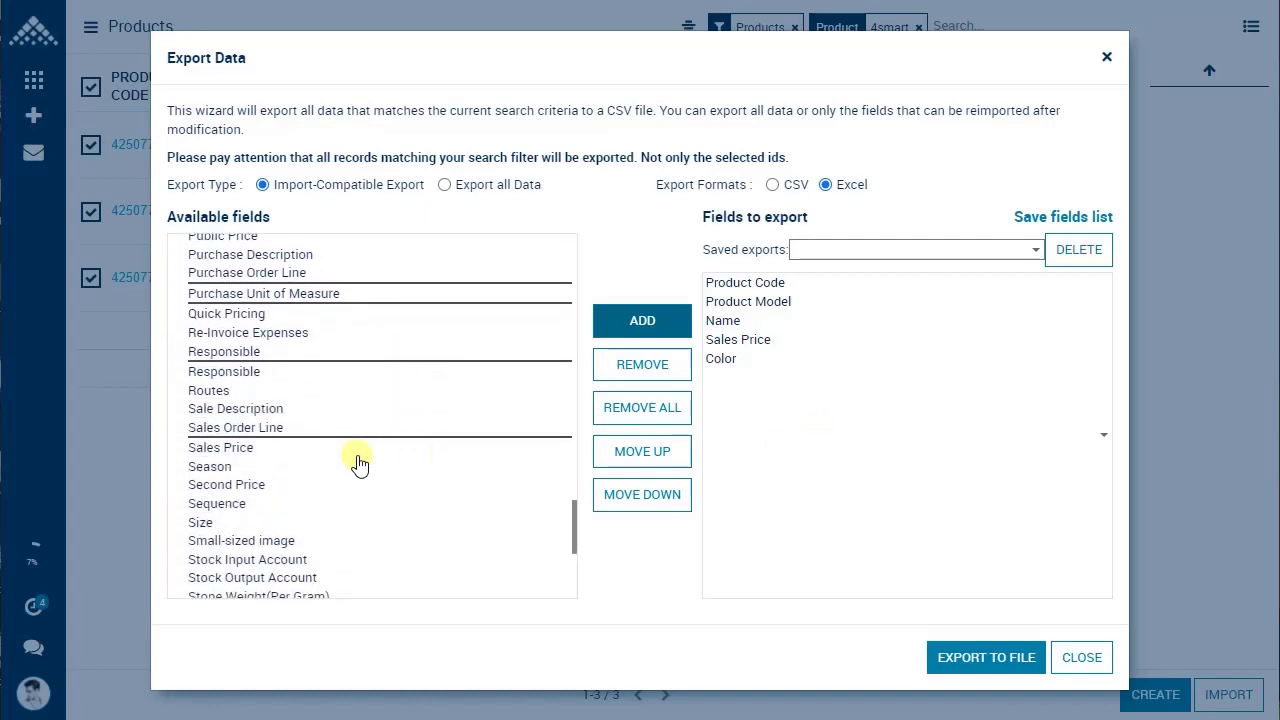
left_click(245, 466)
left_click(252, 485)
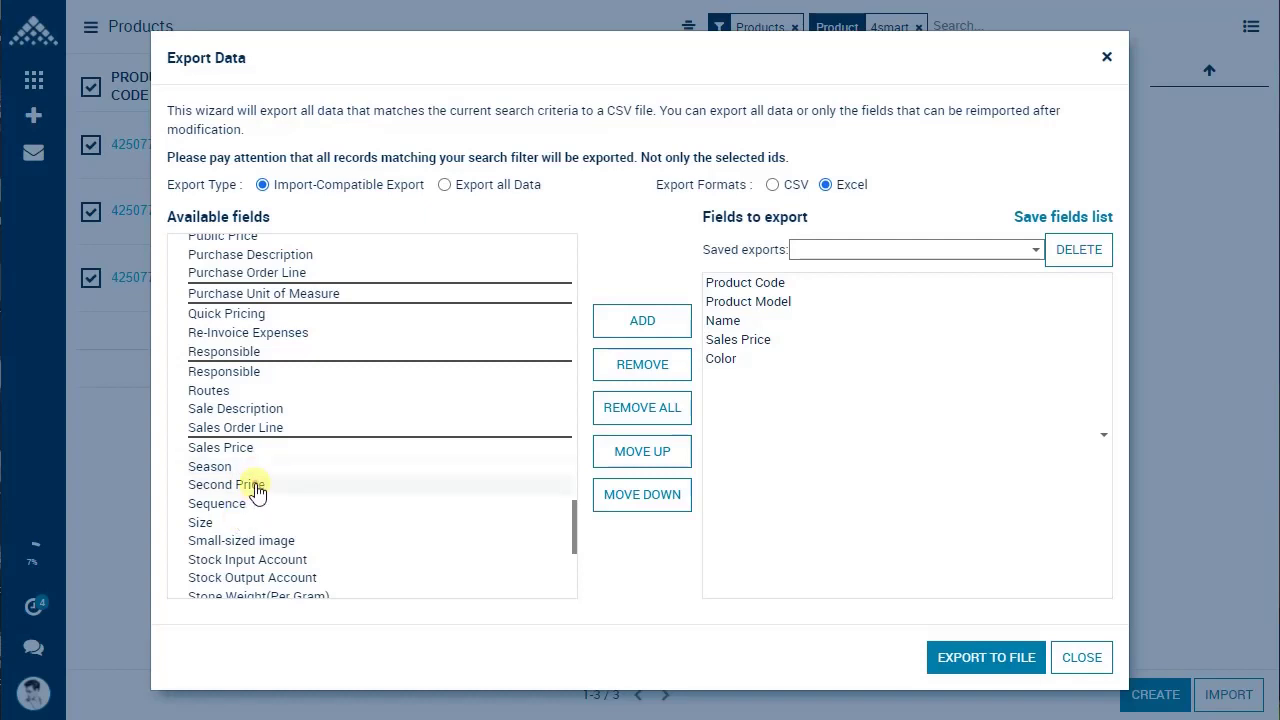
left_click(615, 326)
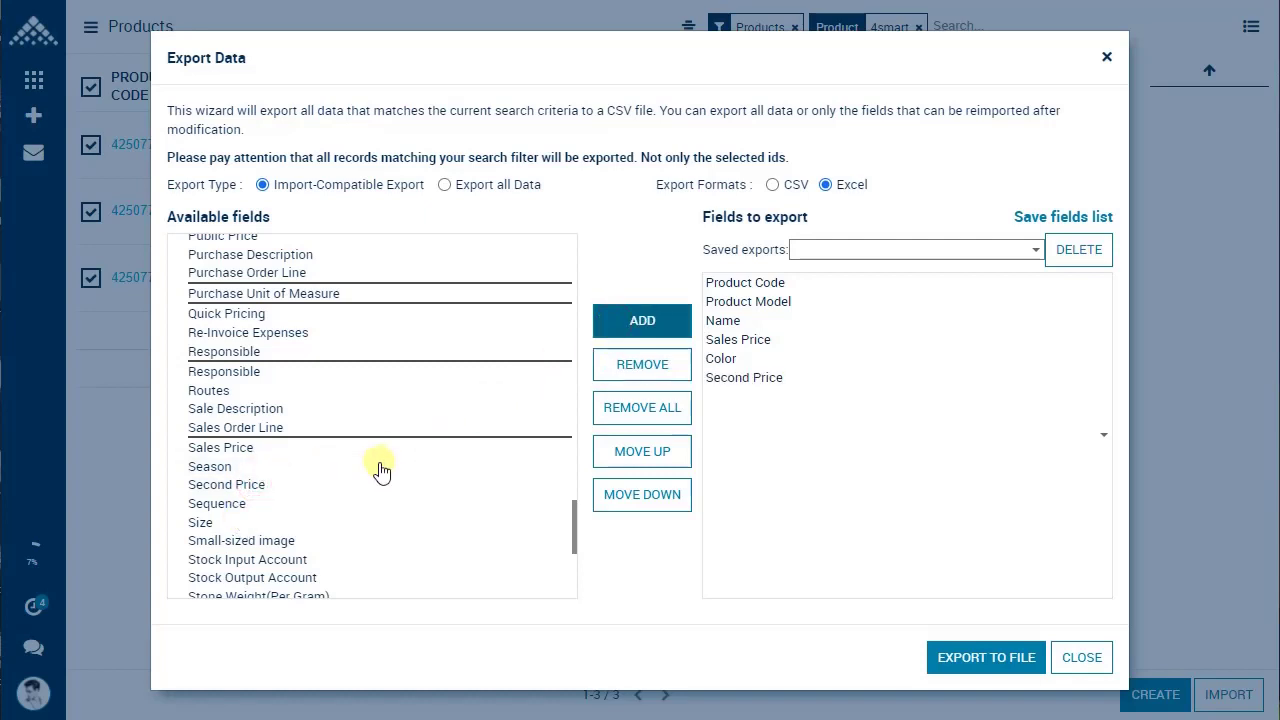
scroll(378, 468, "down", 3)
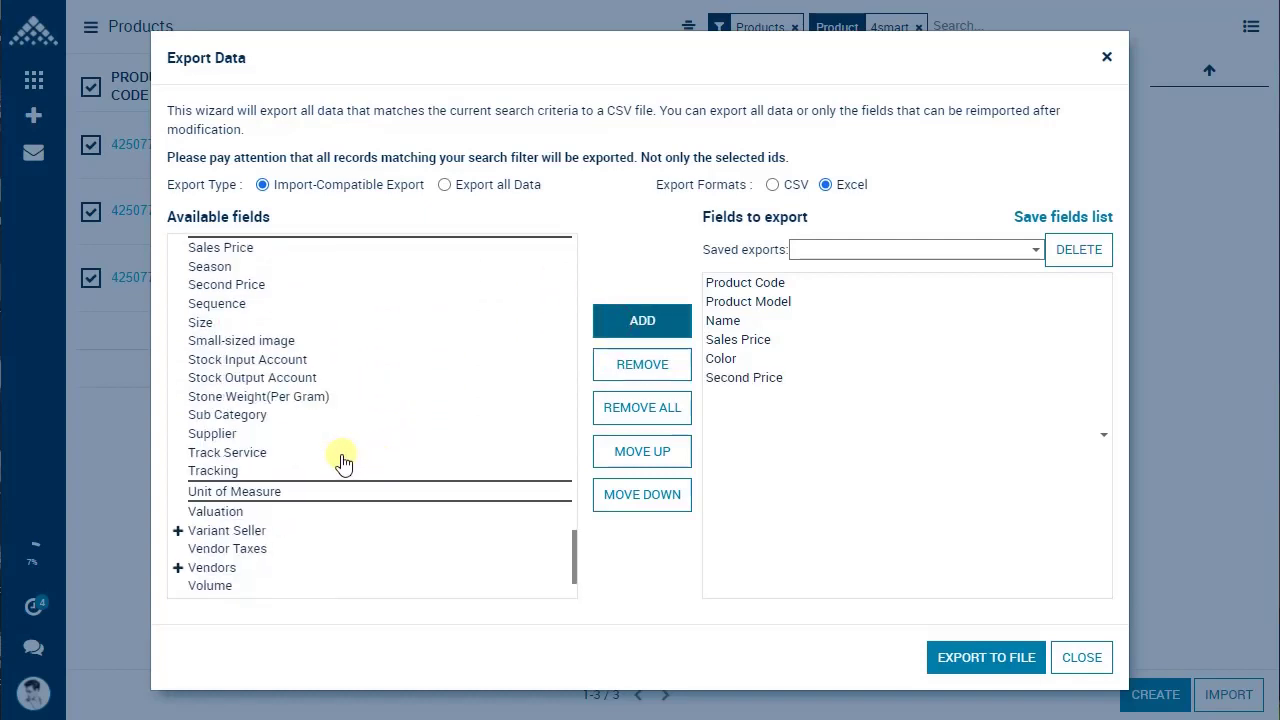
left_click(252, 414)
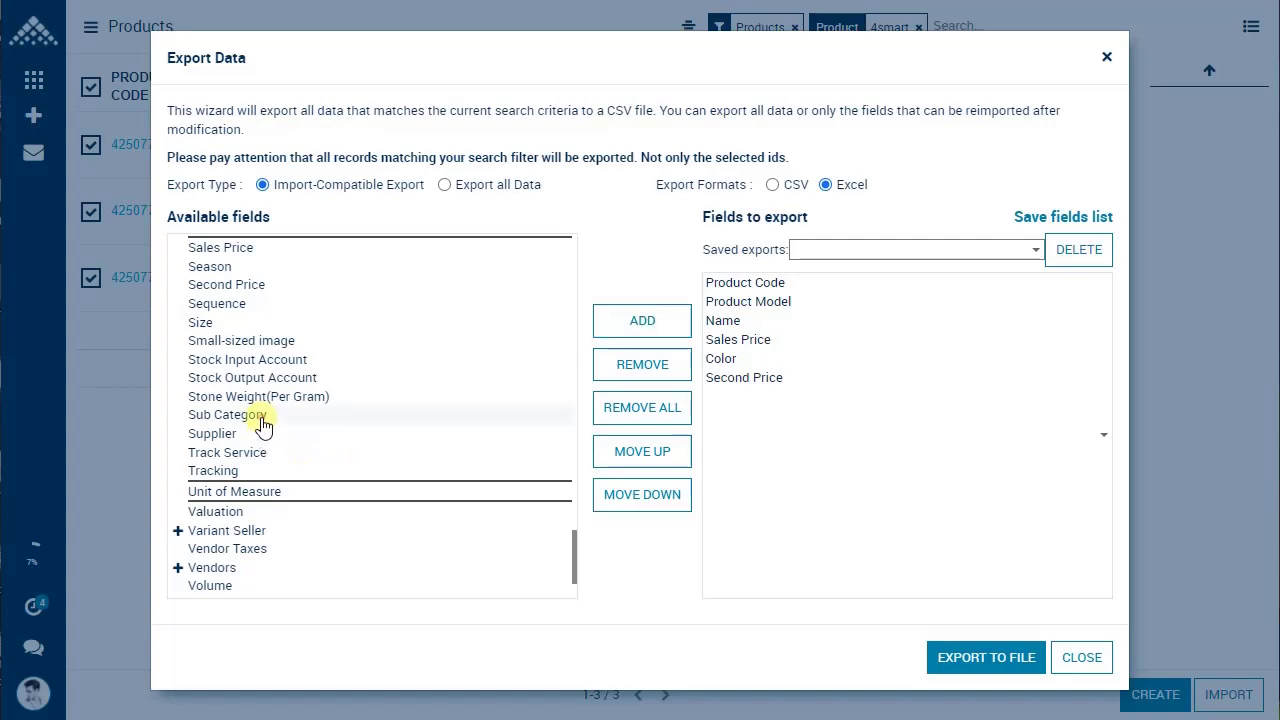
left_click(610, 322)
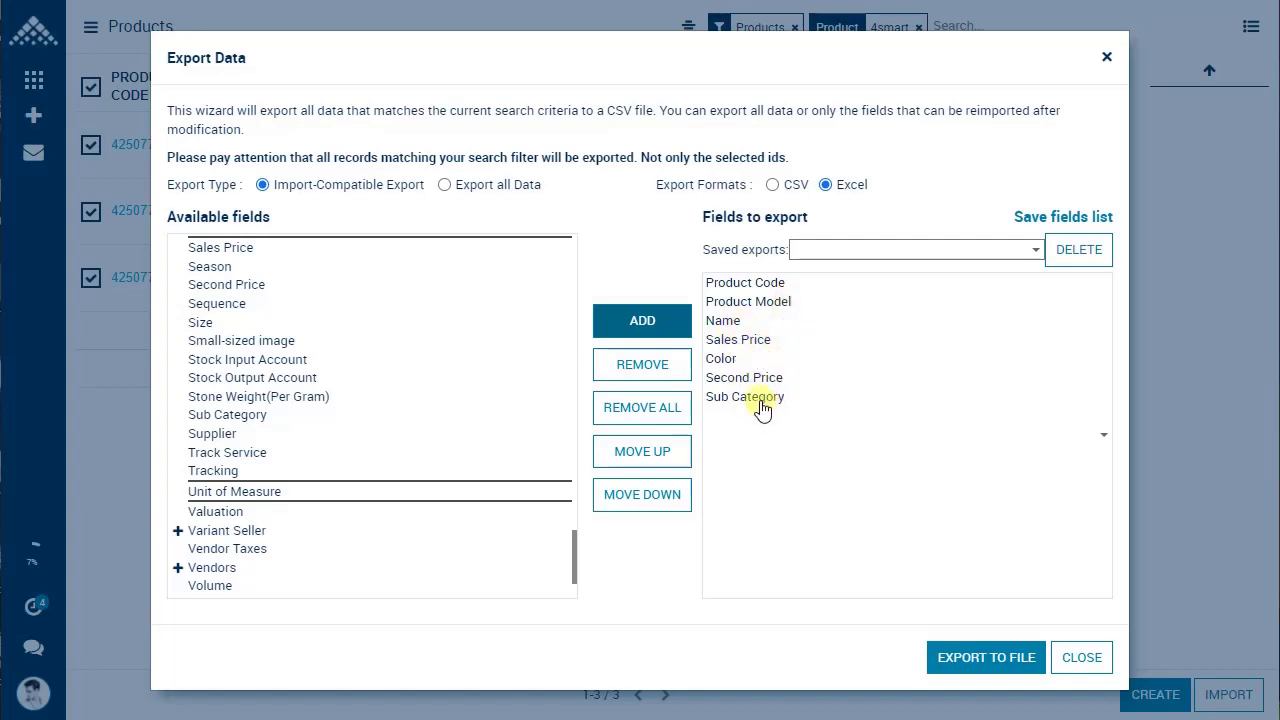
left_click(1052, 221)
left_click(1052, 220)
left_click(1052, 219)
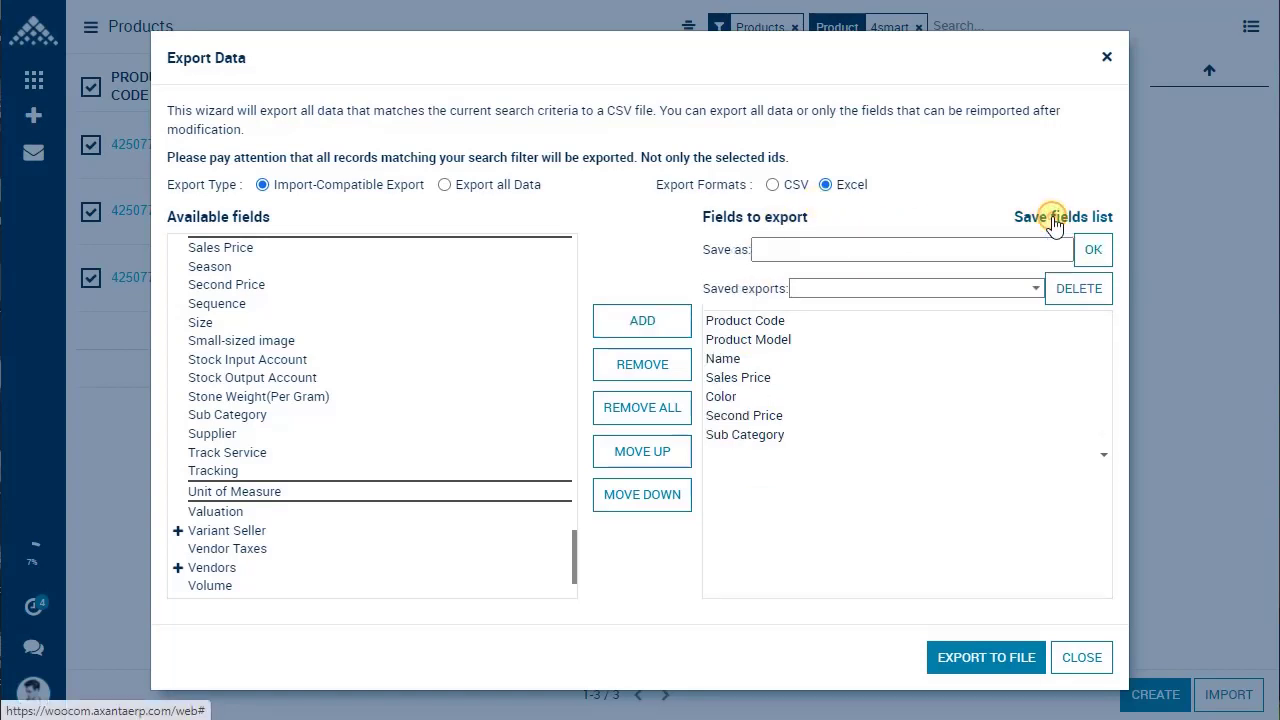
left_click(1030, 228)
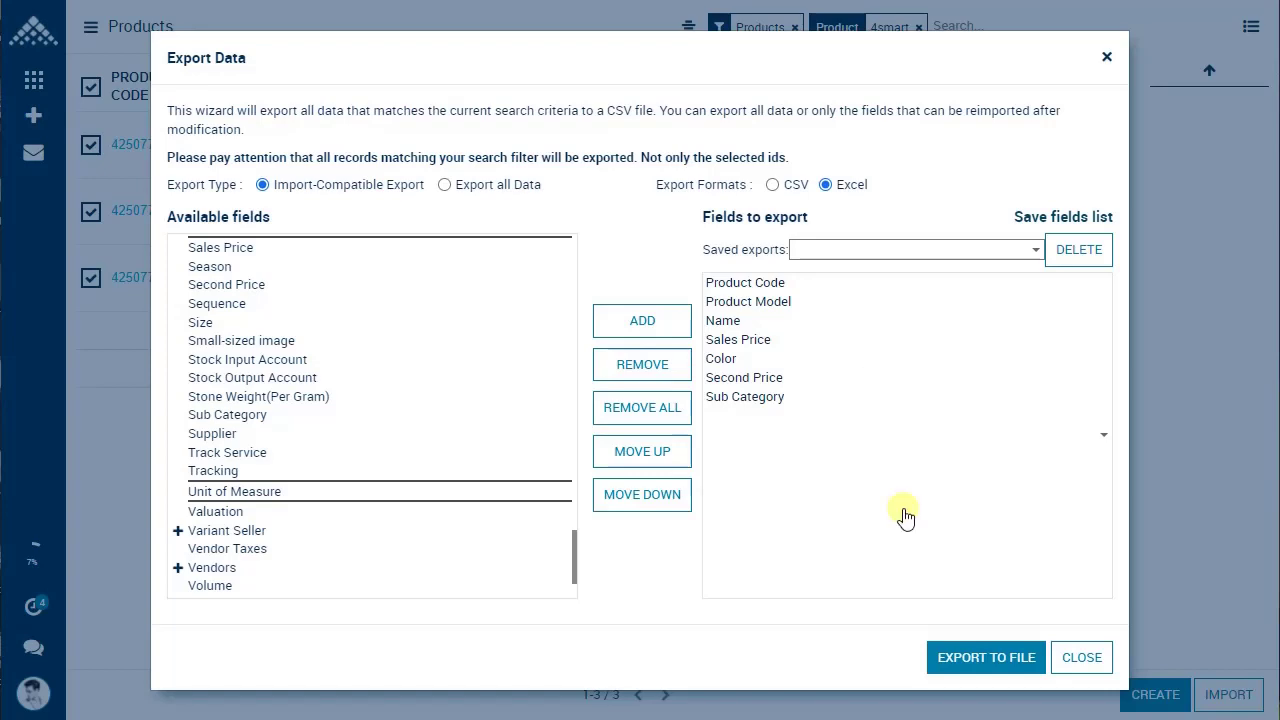
- Export the selected fields to an Excel file, close the export dialog and open the downloaded product.template (9).xls
left_click(970, 662)
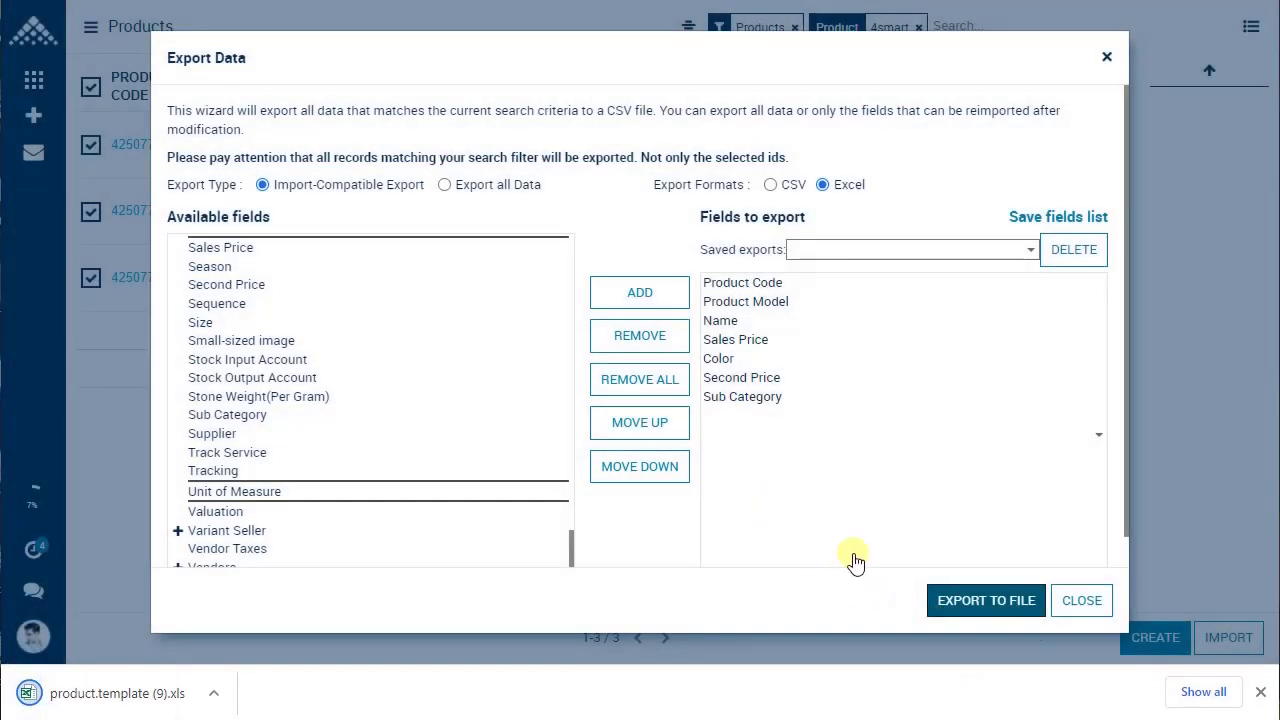
left_click(1077, 610)
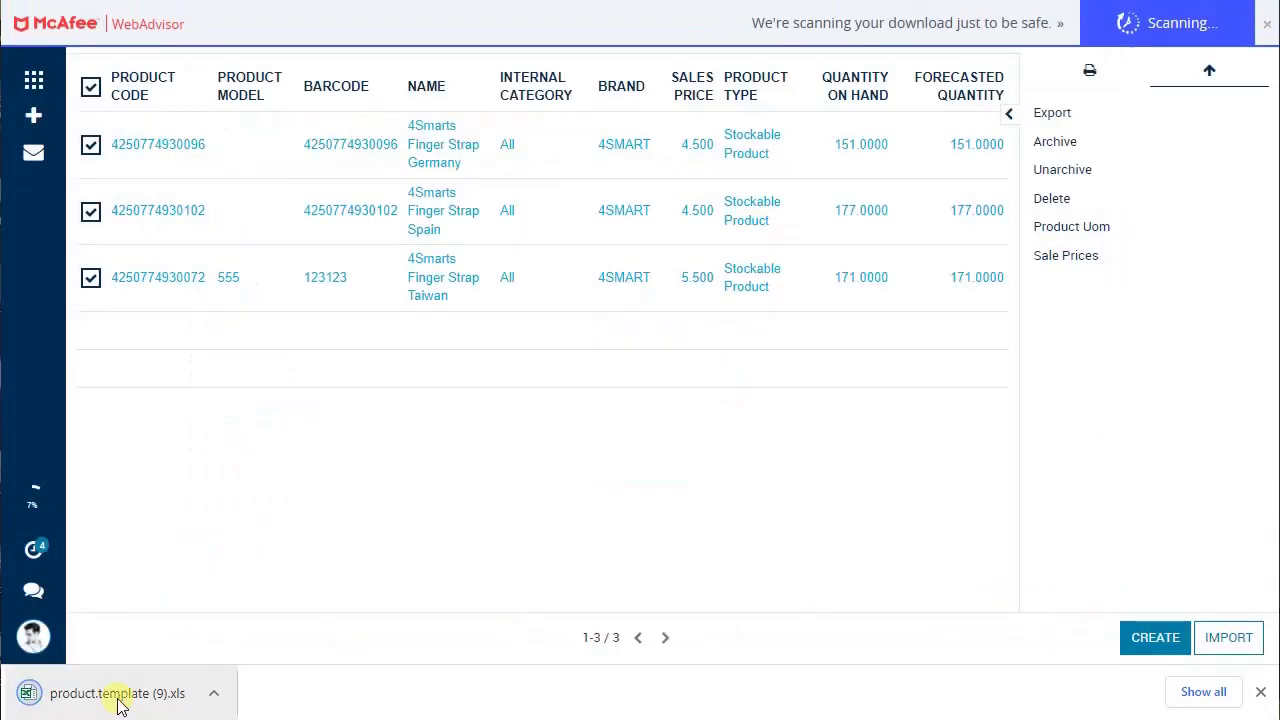
left_click(80, 692)
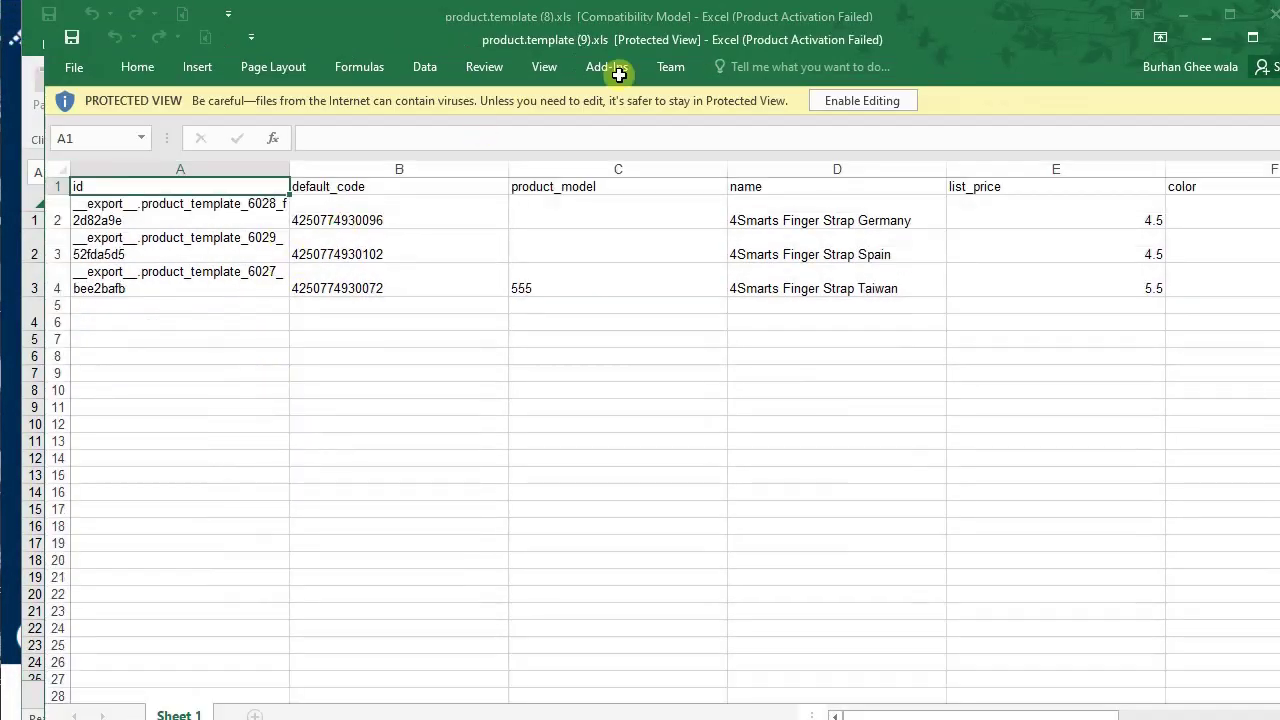
- Enable editing and enter product models 741258 for 4Smarts Finger Strap Germany and 258741 for 4Smarts Finger Strap Spain
left_click(879, 98)
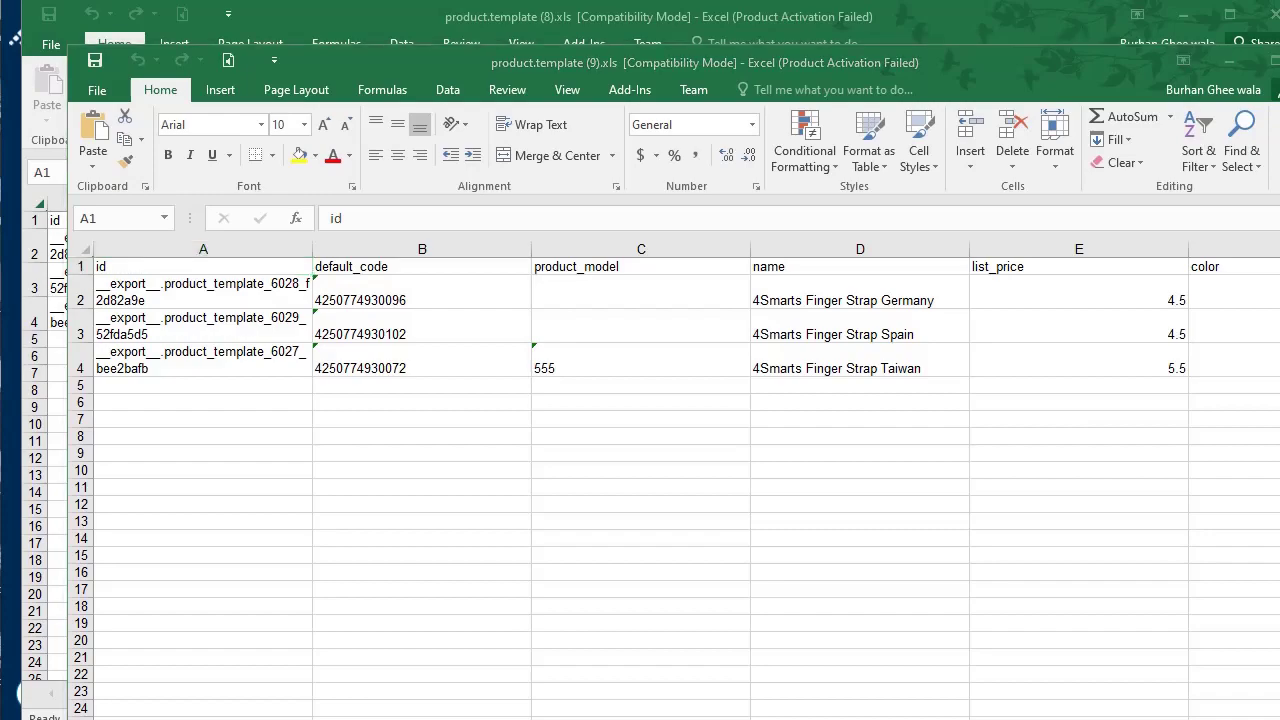
key("alt+Tab")
key("alt+Tab")
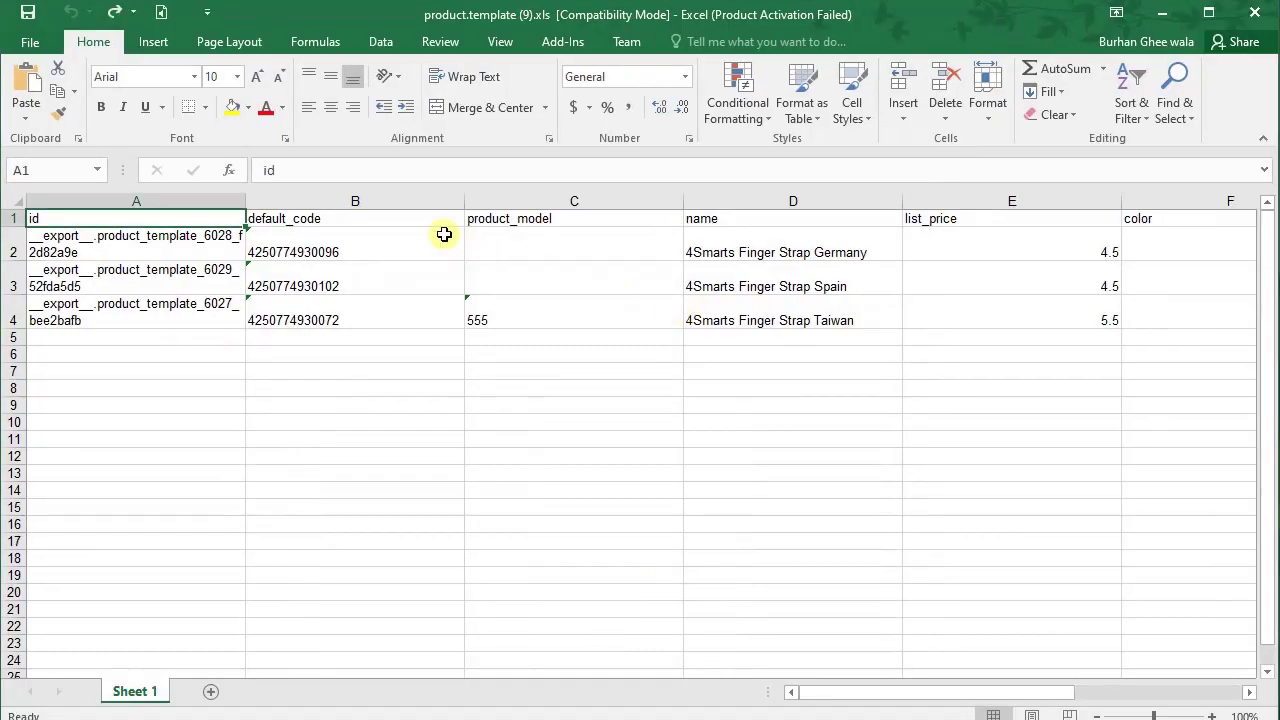
left_click(578, 250)
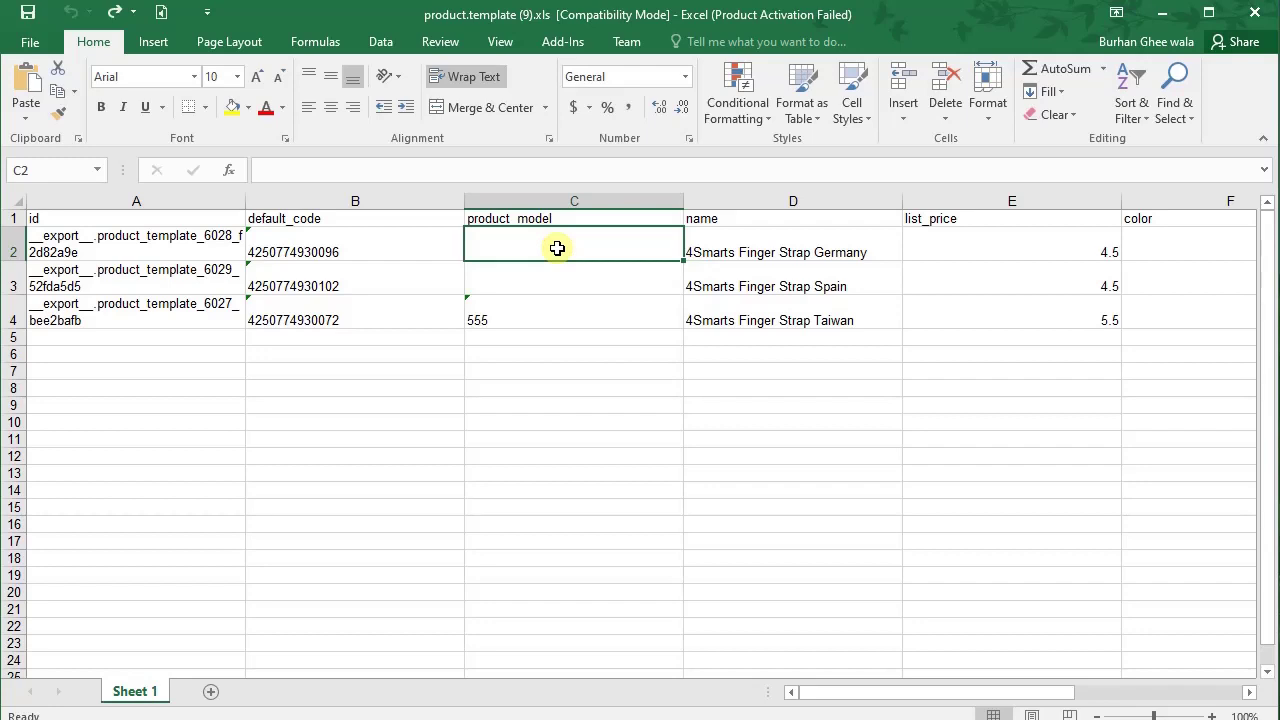
type("741258")
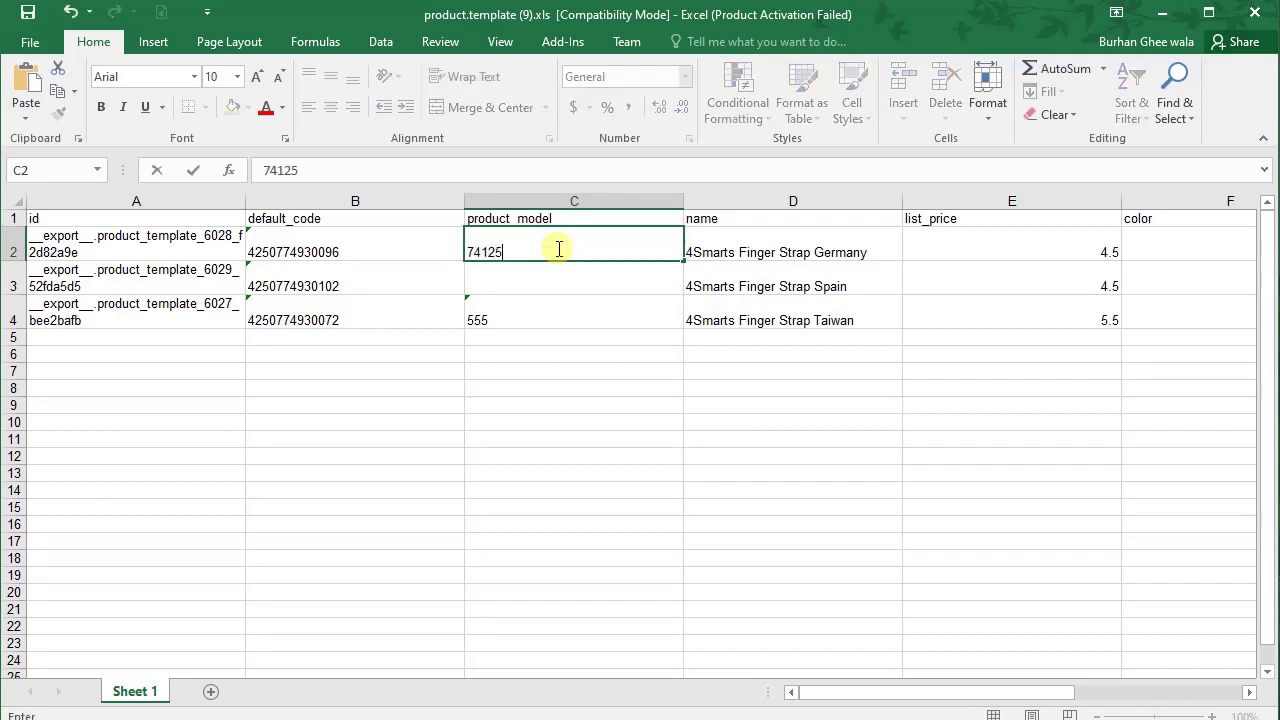
key("Return")
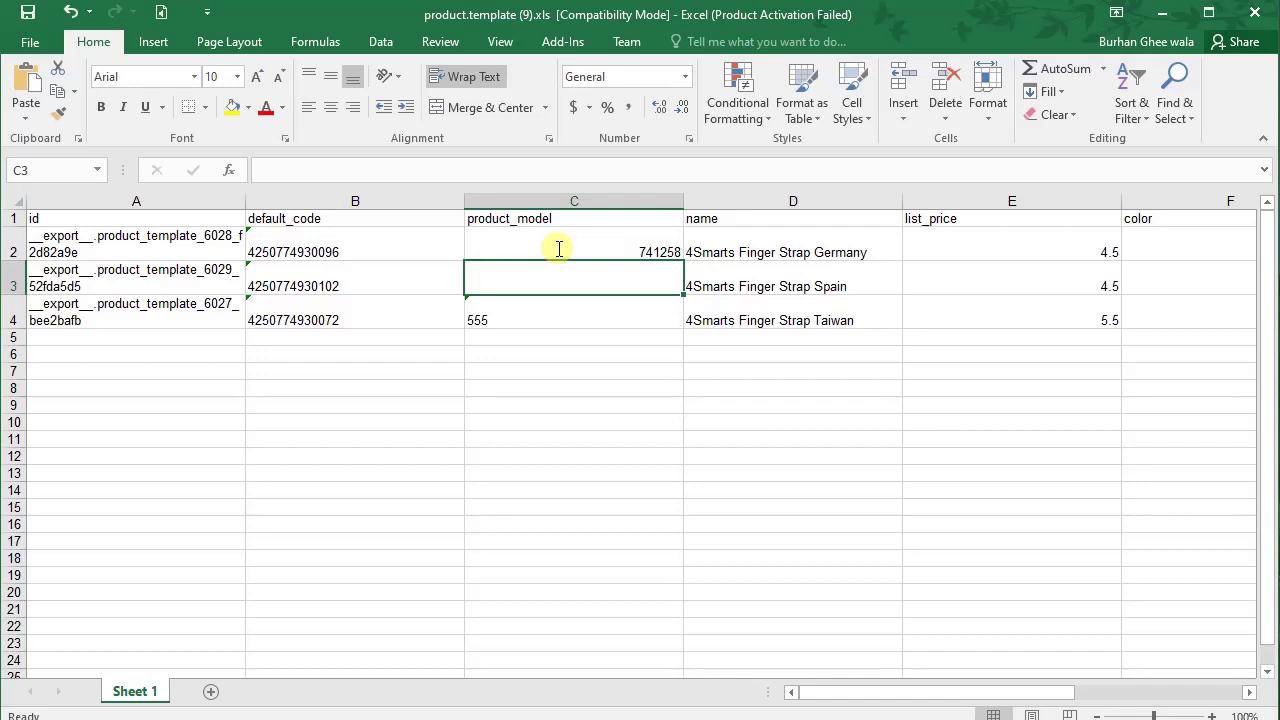
type("258741")
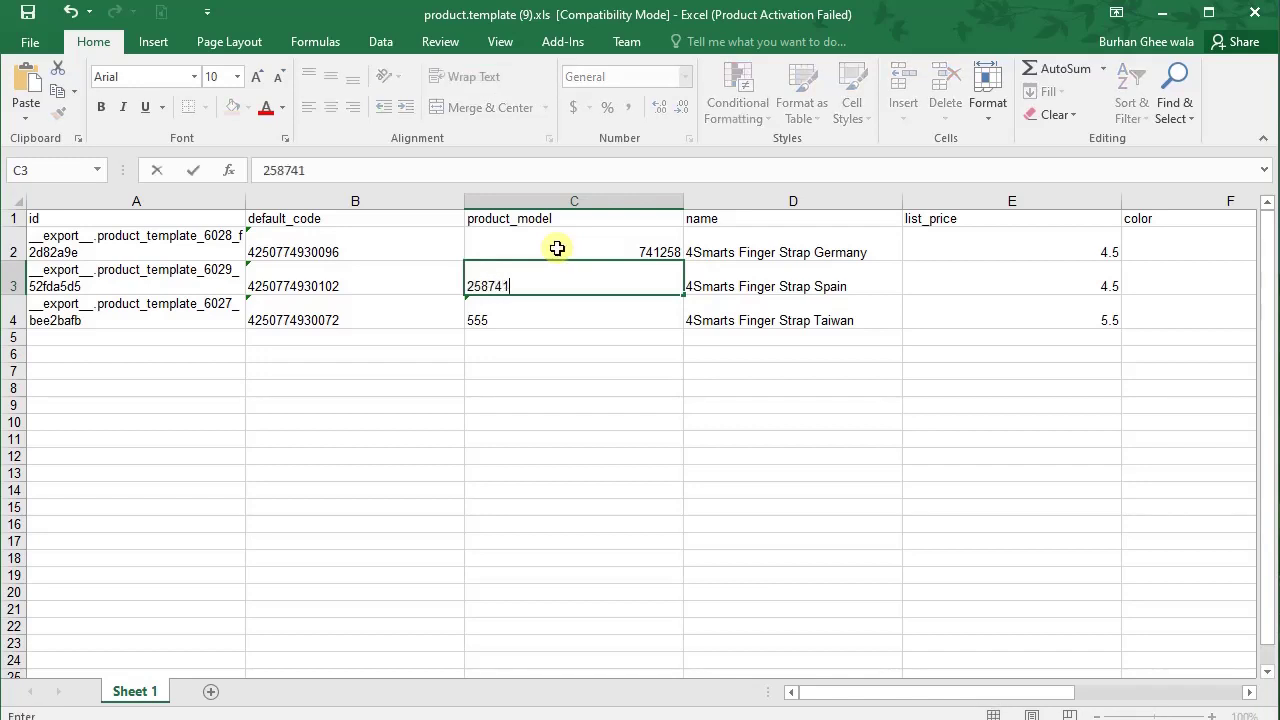
key("Tab")
- Set the list_price values to 5 for Germany, 5 for Spain and 6 for Taiwan
key("Tab")
key("Up")
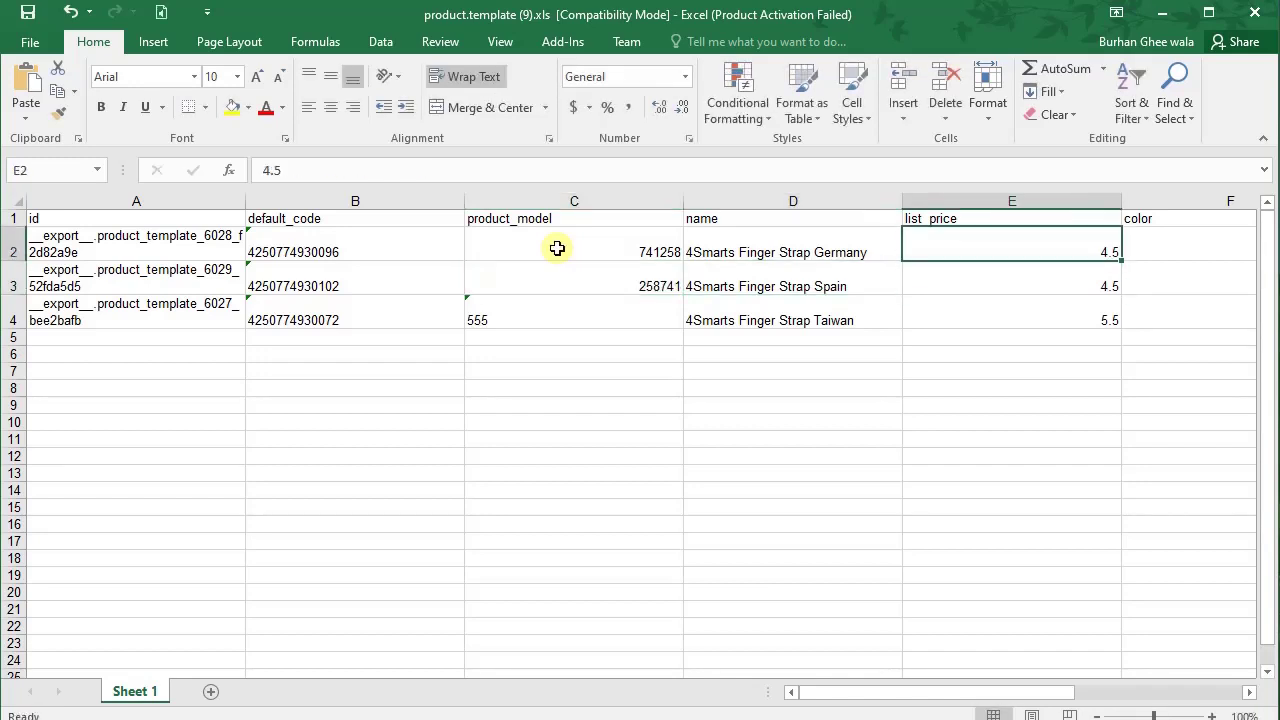
type("5")
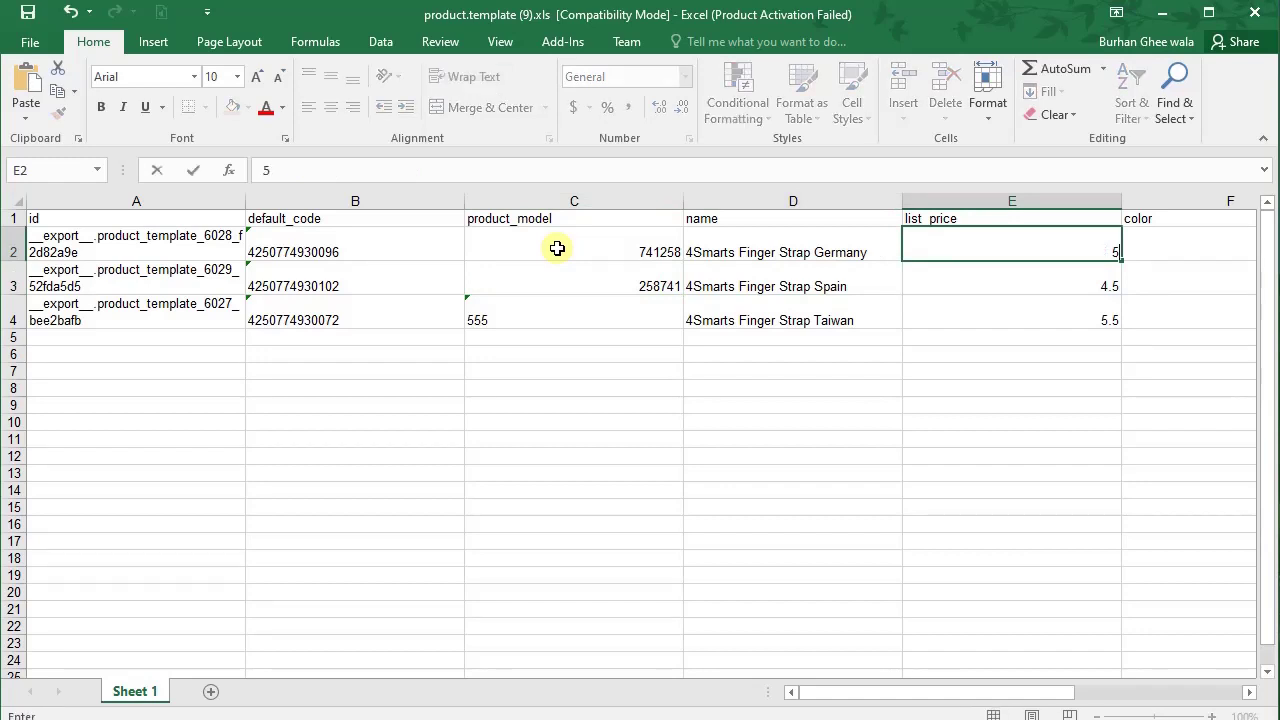
key("Return")
type("5")
key("Return")
type("6")
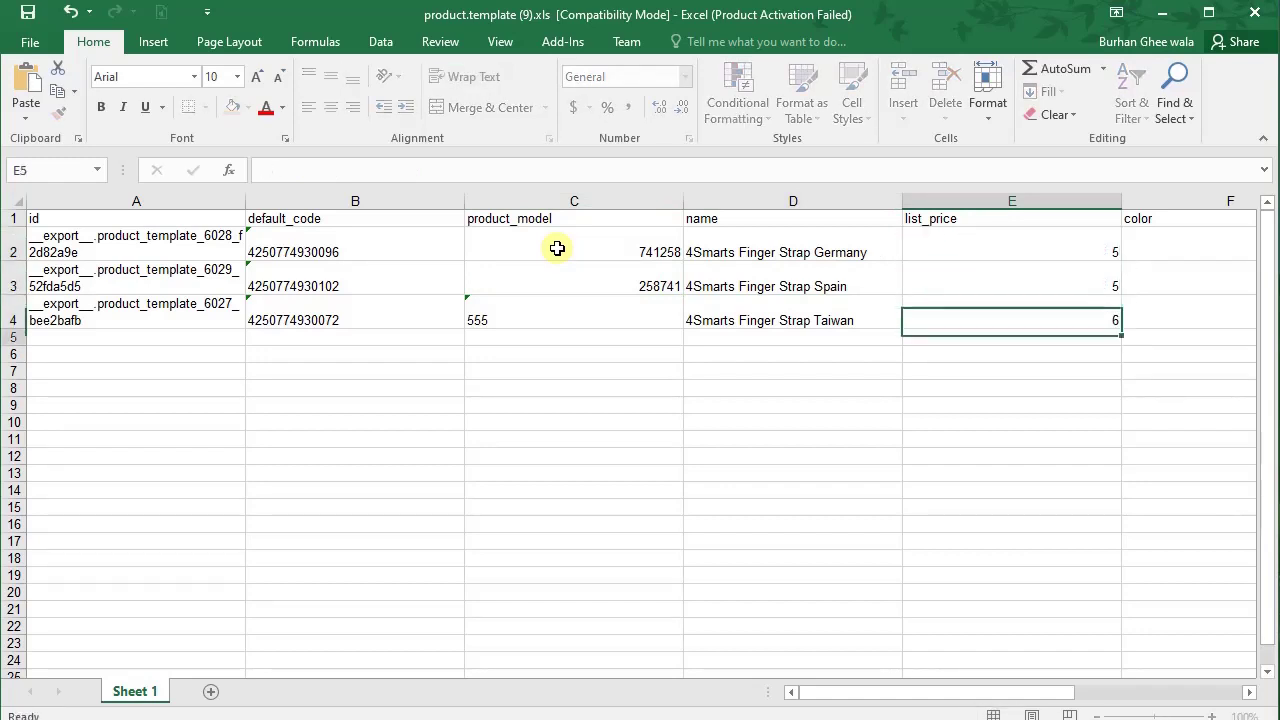
key("Return")
- Fill the color column with red for Germany, white for Spain and black for Taiwan
key("Up")
key("Right")
key("Up")
key("Up")
key("Up")
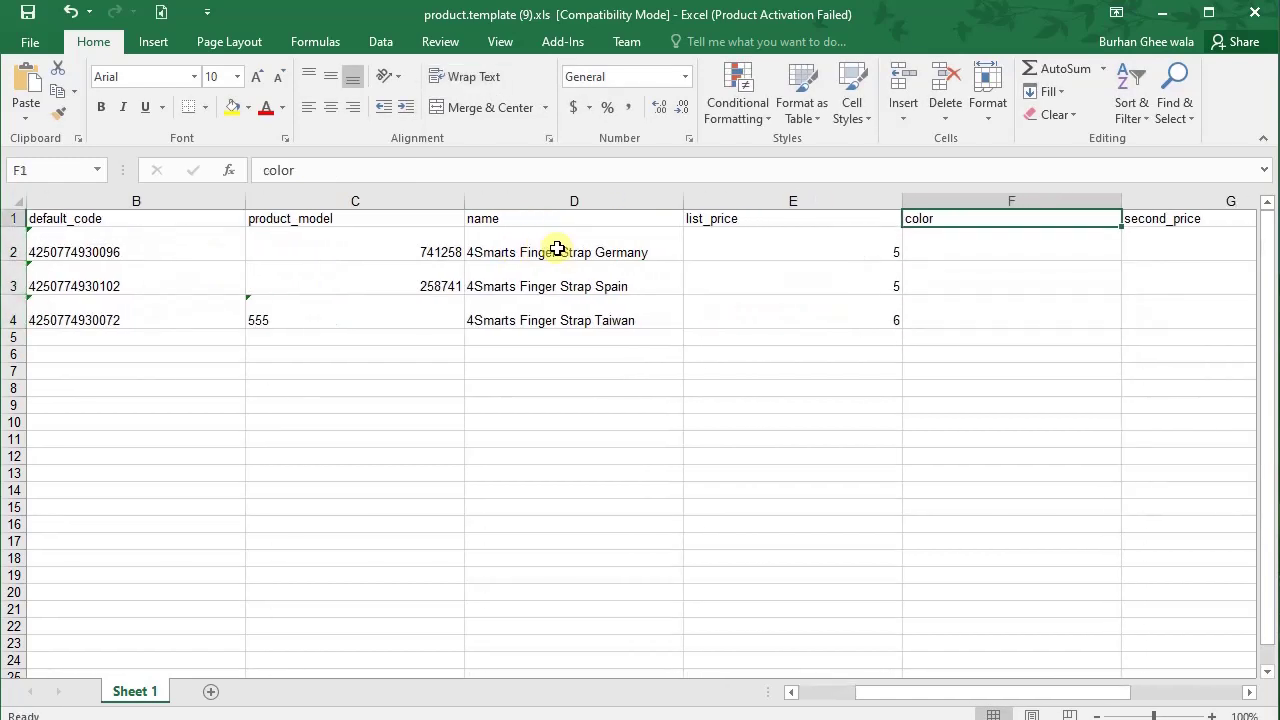
key("Right")
key("Down")
key("Left")
type("red")
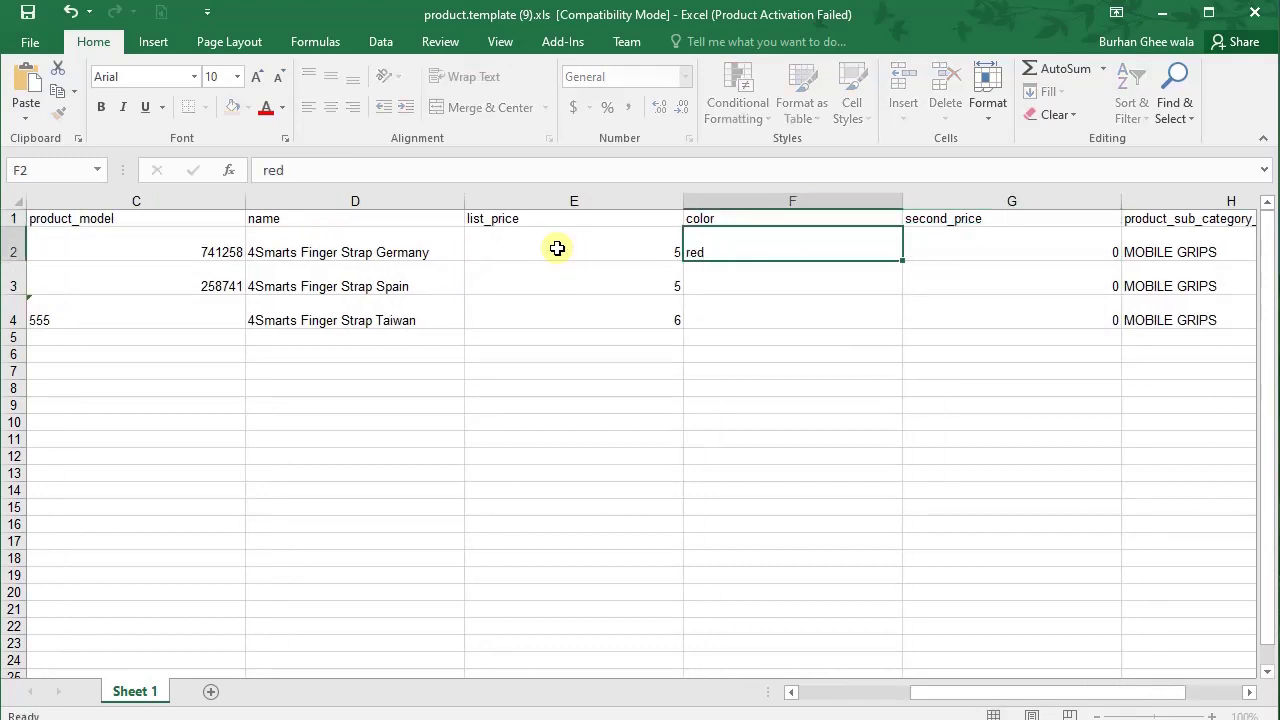
key("Return")
type("white")
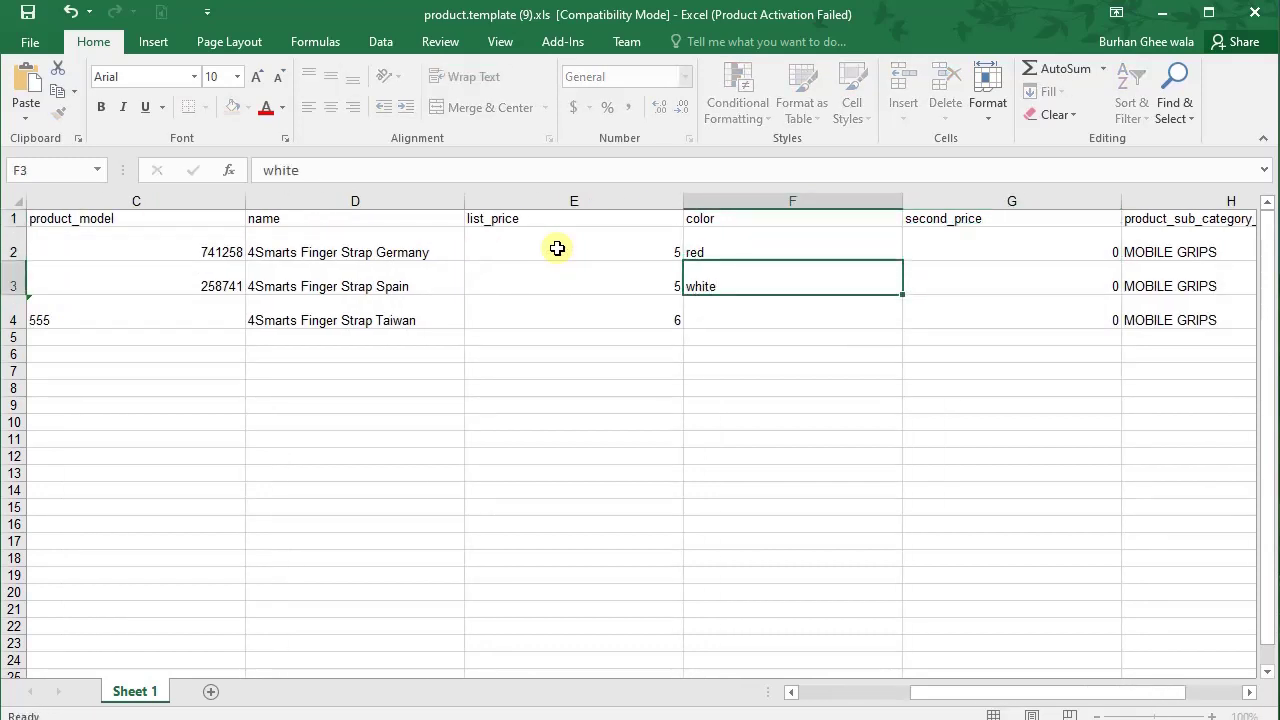
key("Return")
type("black")
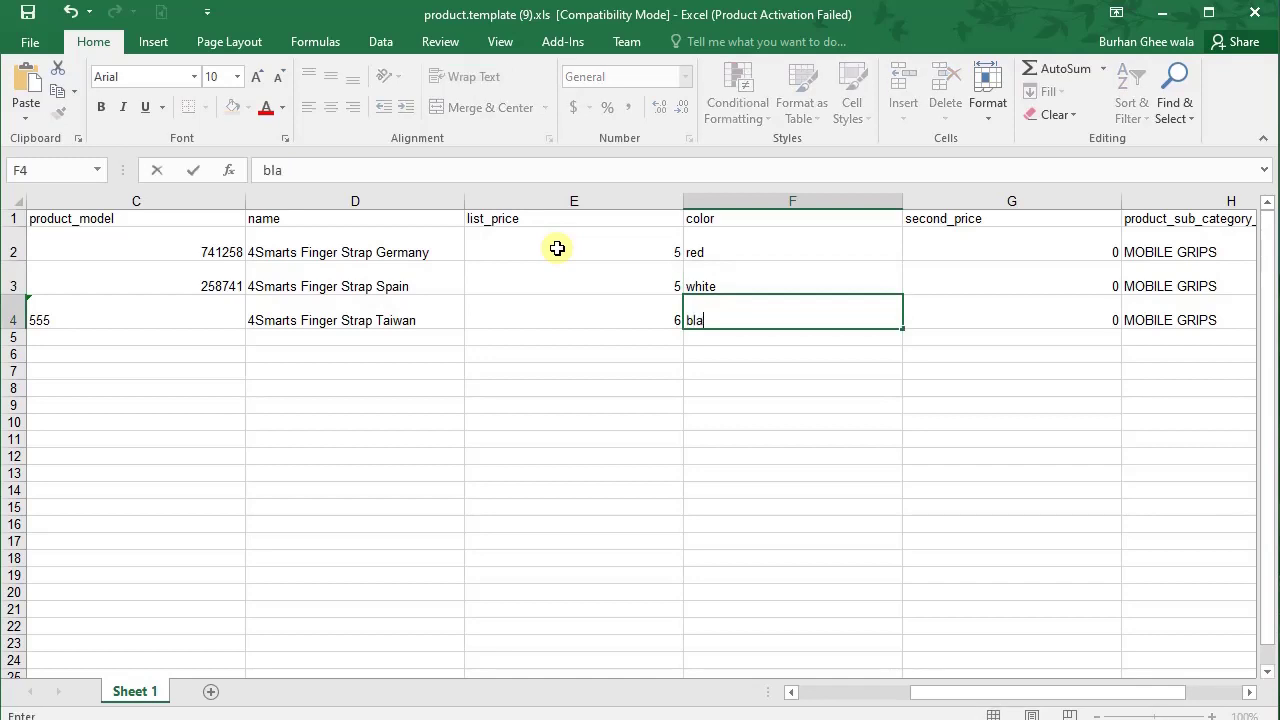
key("Tab")
- Set the second_price values to 2 for Germany, 2 for Spain and 3 for Taiwan
key("Up")
key("Up")
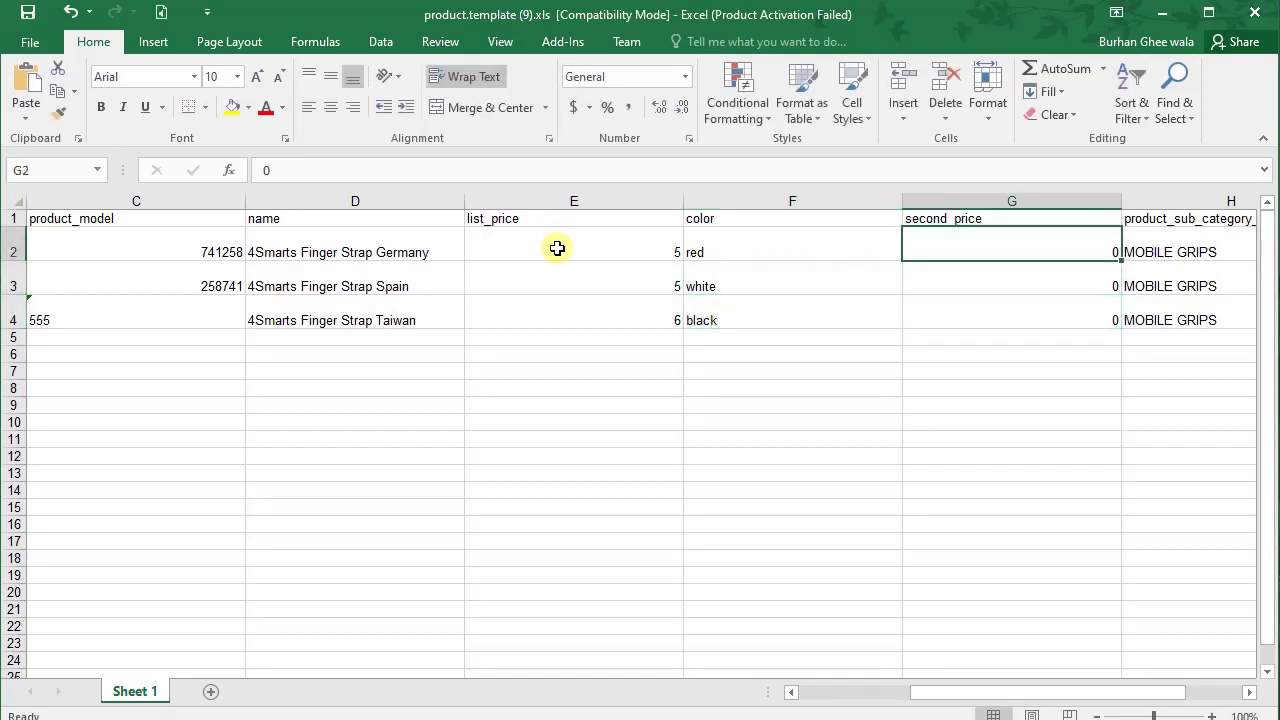
type("2")
key("Return")
type("2")
key("Return")
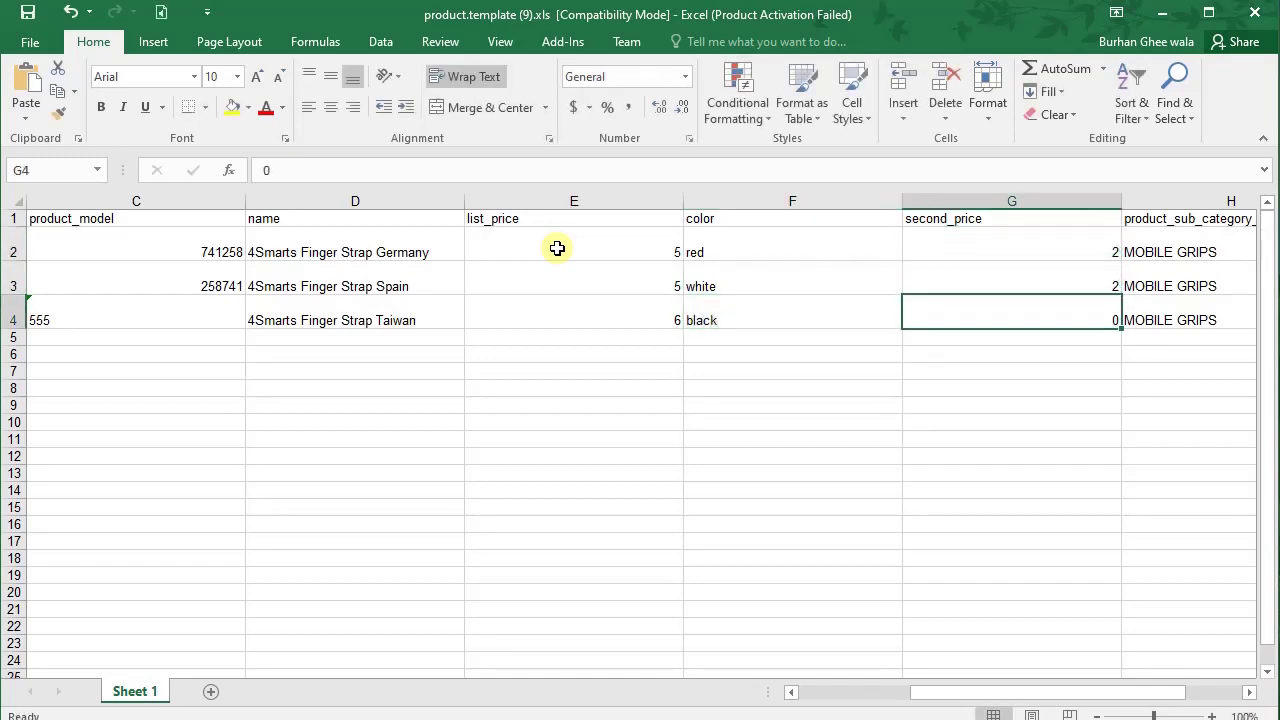
type("3")
key("Tab")
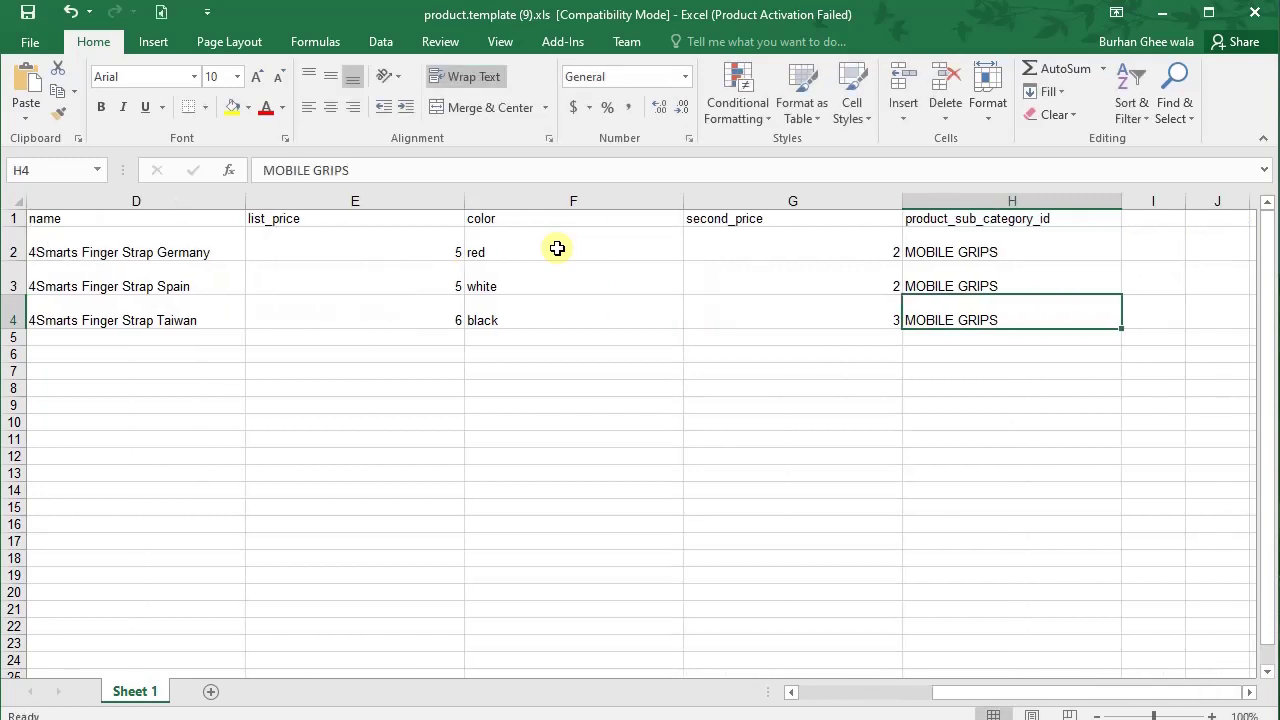
key("Up")
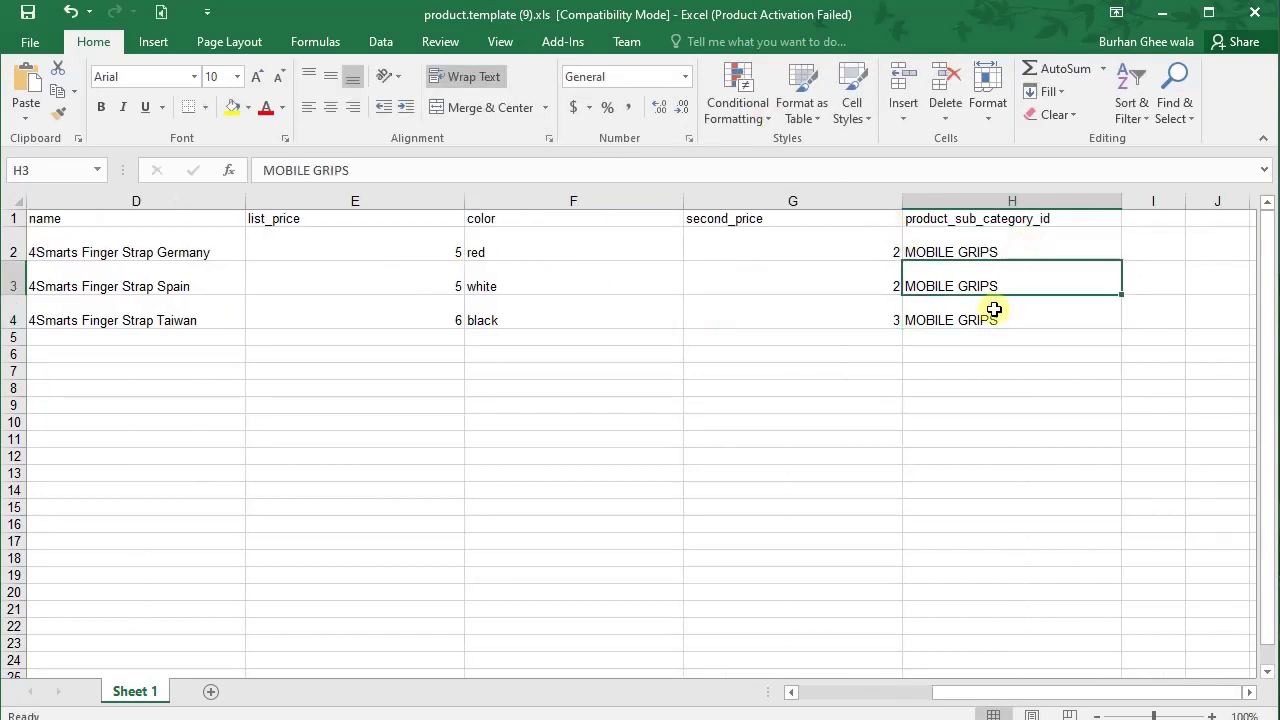
key("Home")
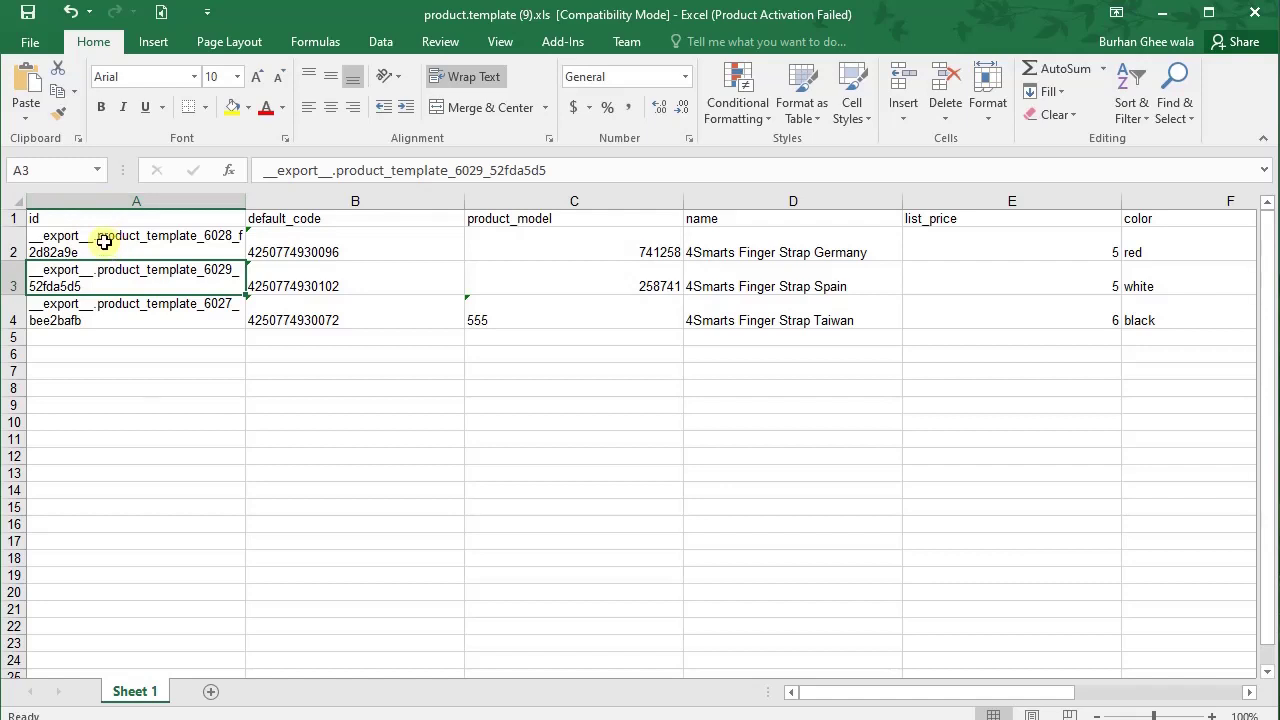
left_click(104, 241)
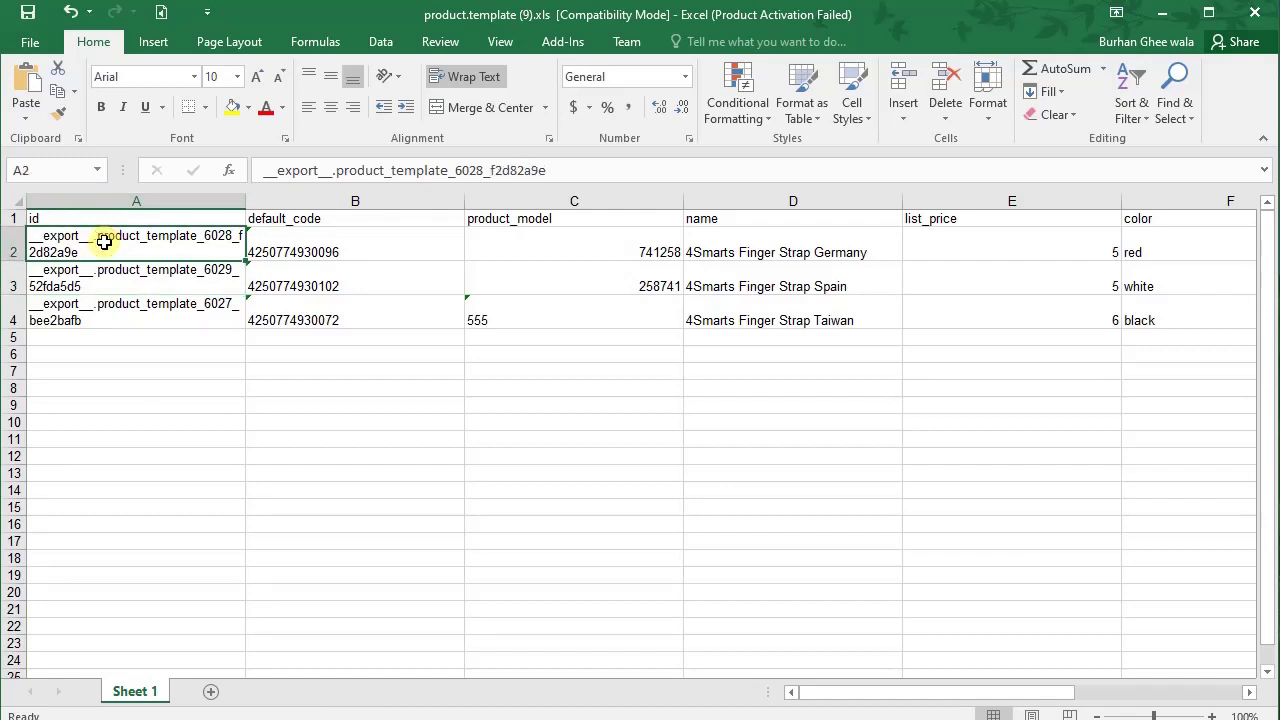
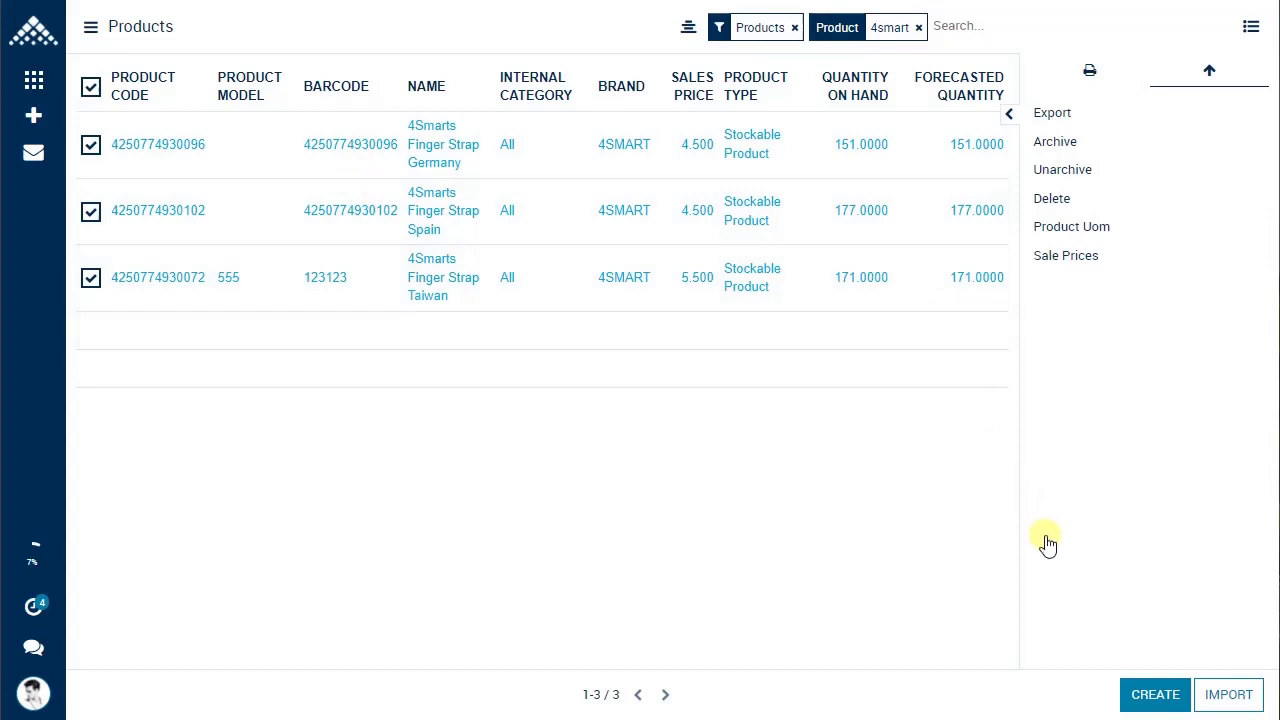
- Load product.template (9).xls into the ERP's product import, run a test import and import the data
left_click(1218, 698)
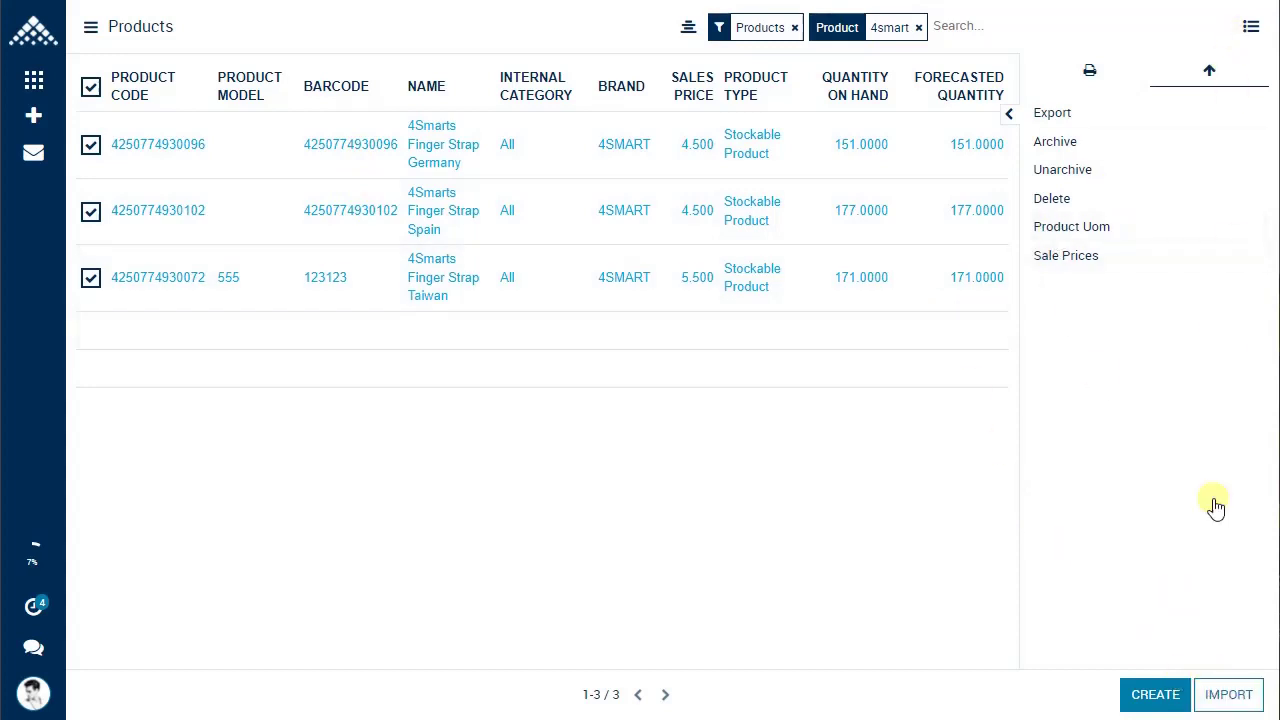
left_click(1220, 704)
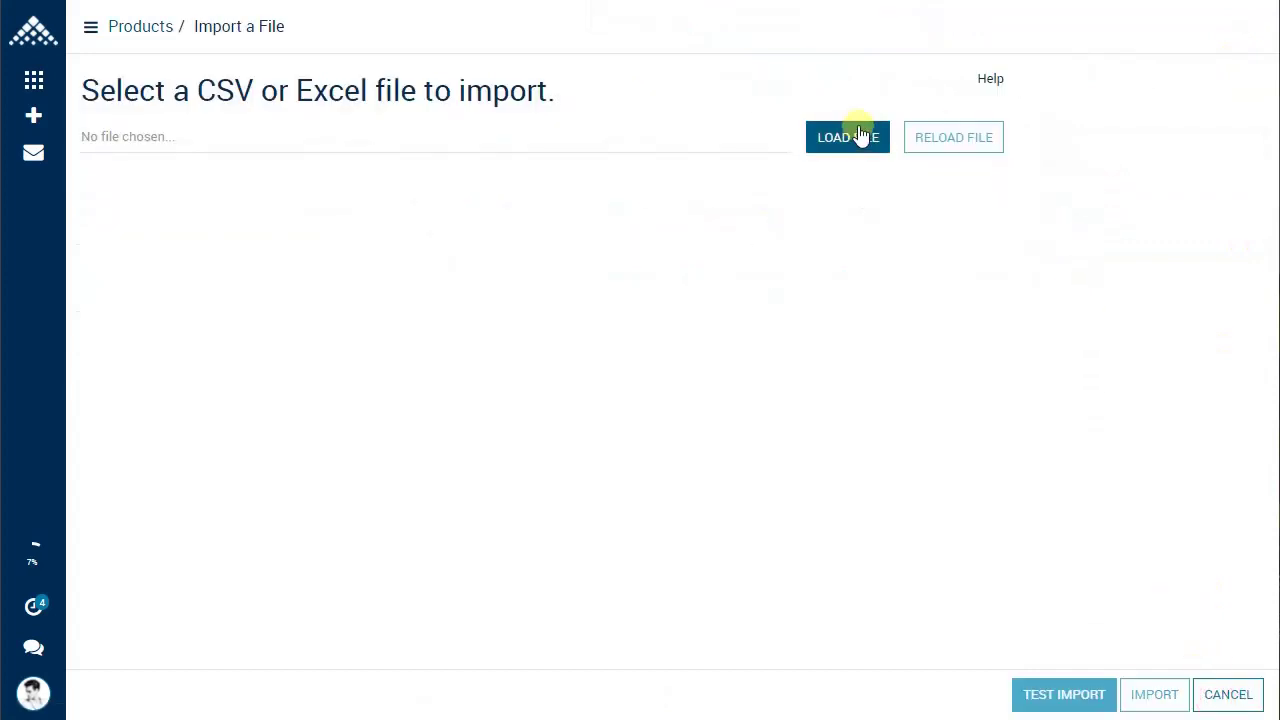
left_click(855, 140)
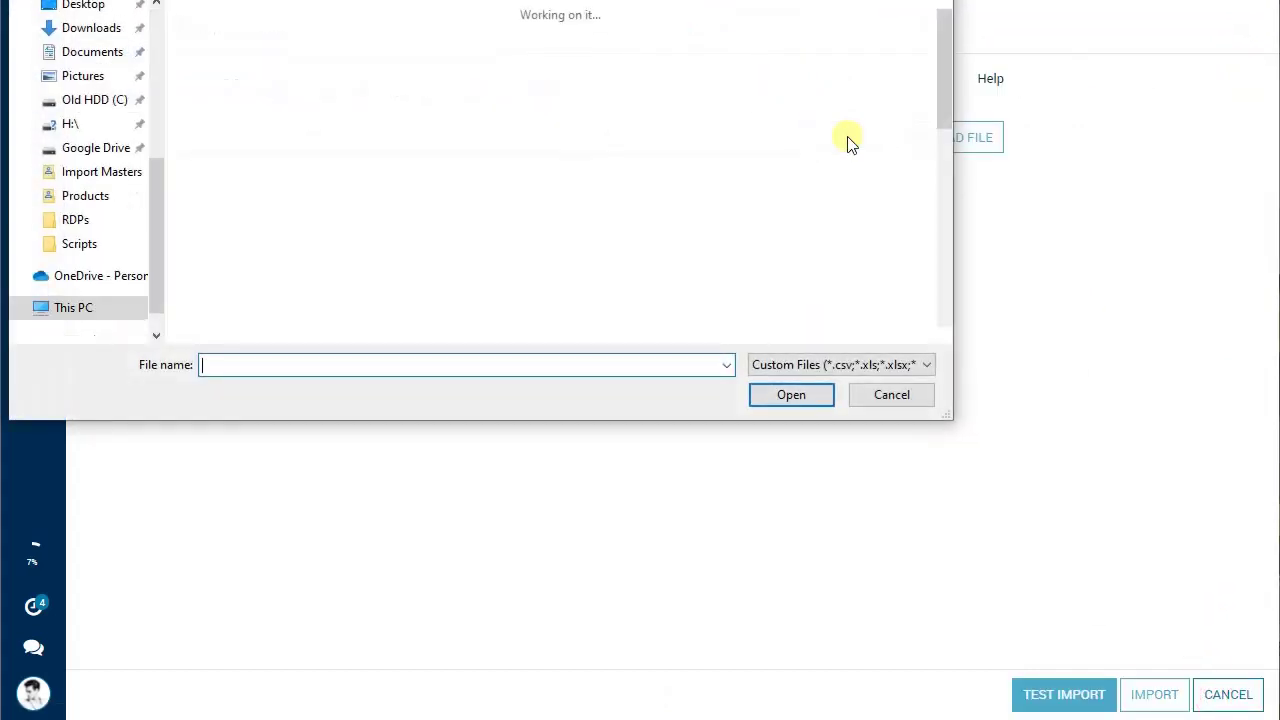
left_click(211, 74)
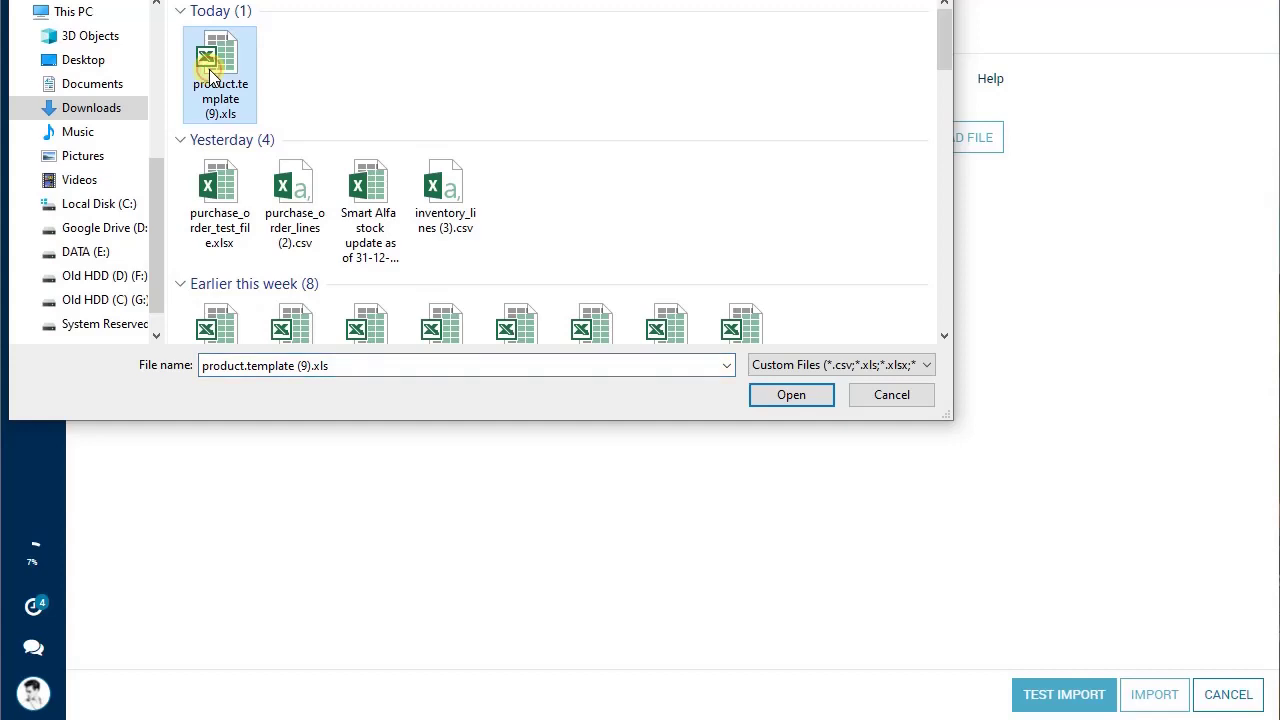
double_click(211, 74)
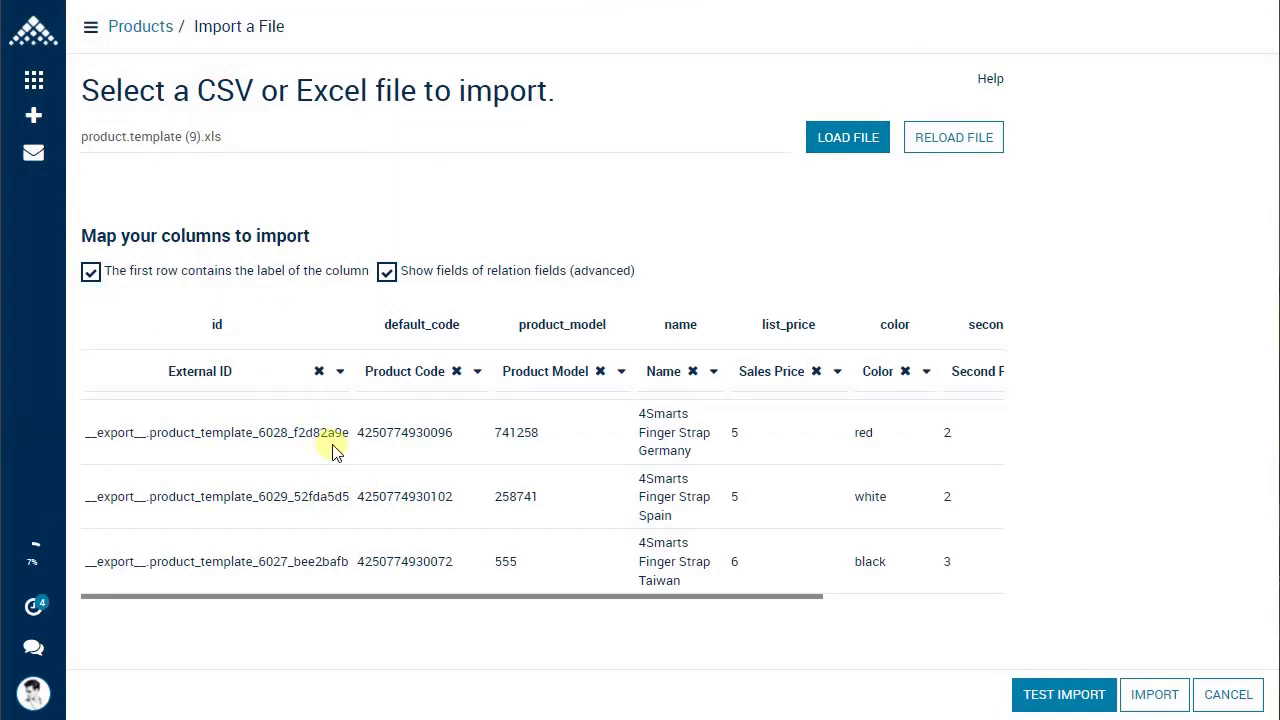
left_click(1035, 700)
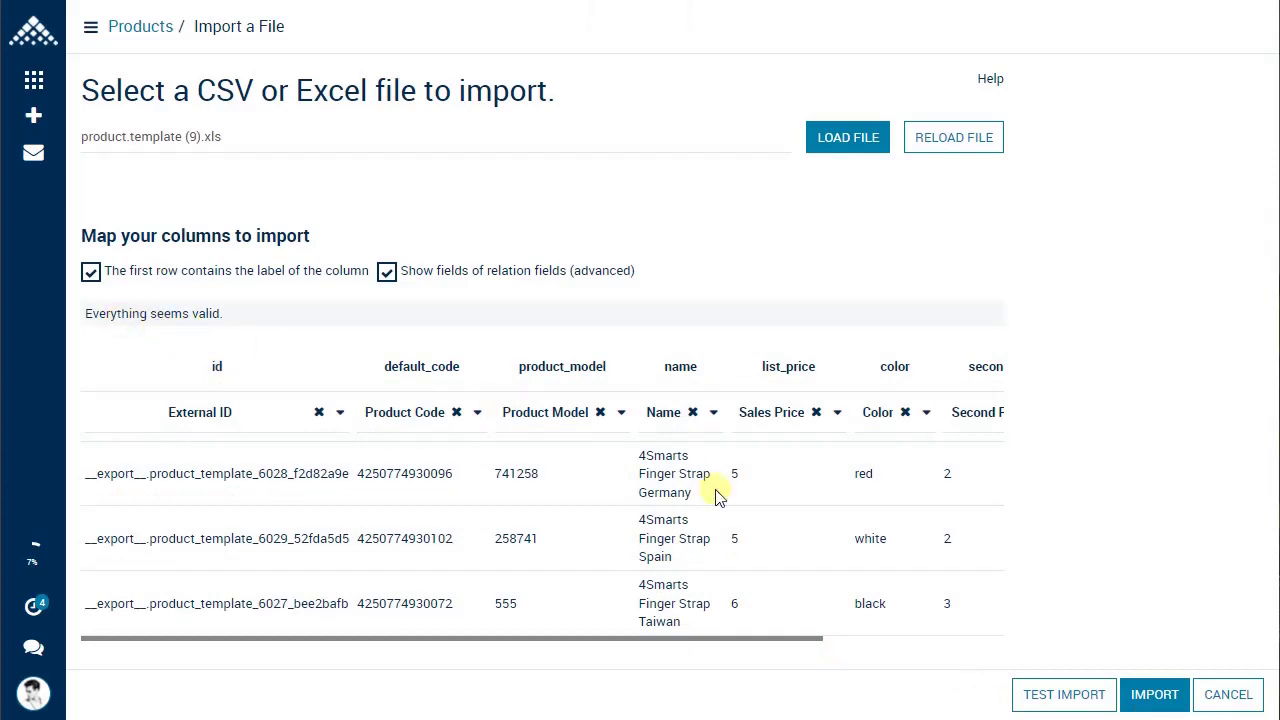
left_click(1177, 694)
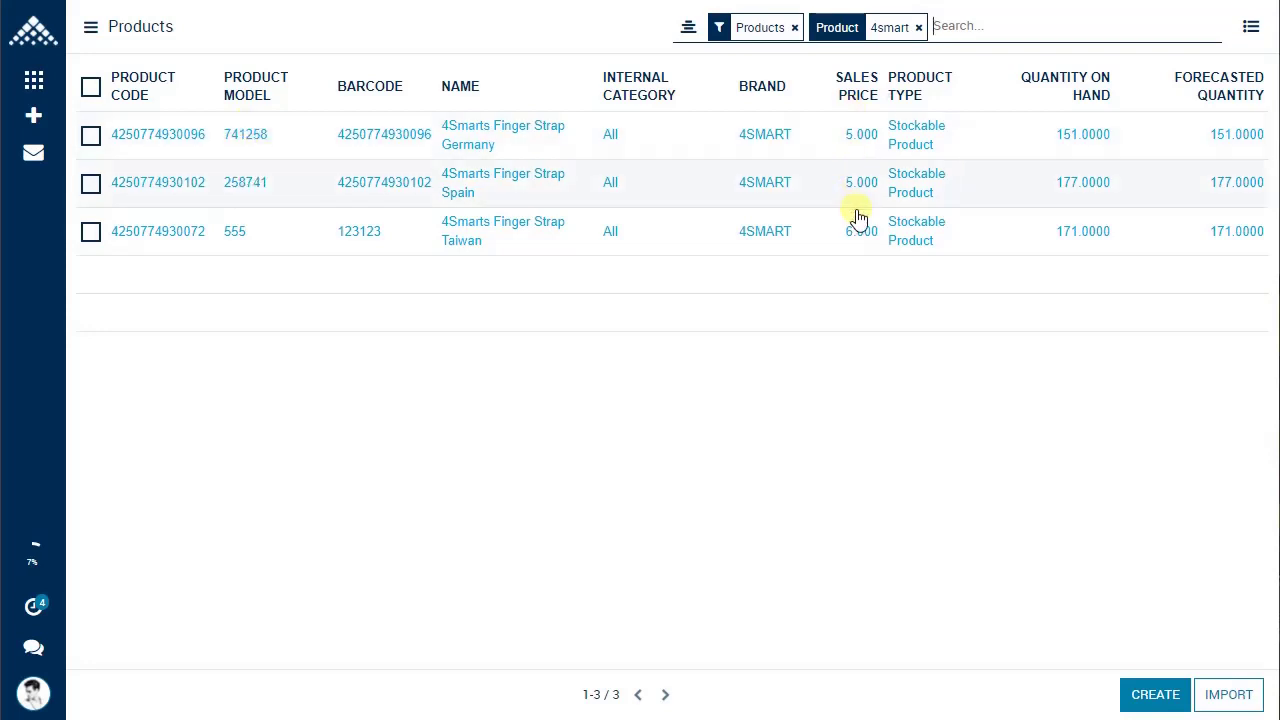
- Open the 4Smarts Finger Strap Germany product and check its second price, color and product model under Retail Setup
left_click(783, 140)
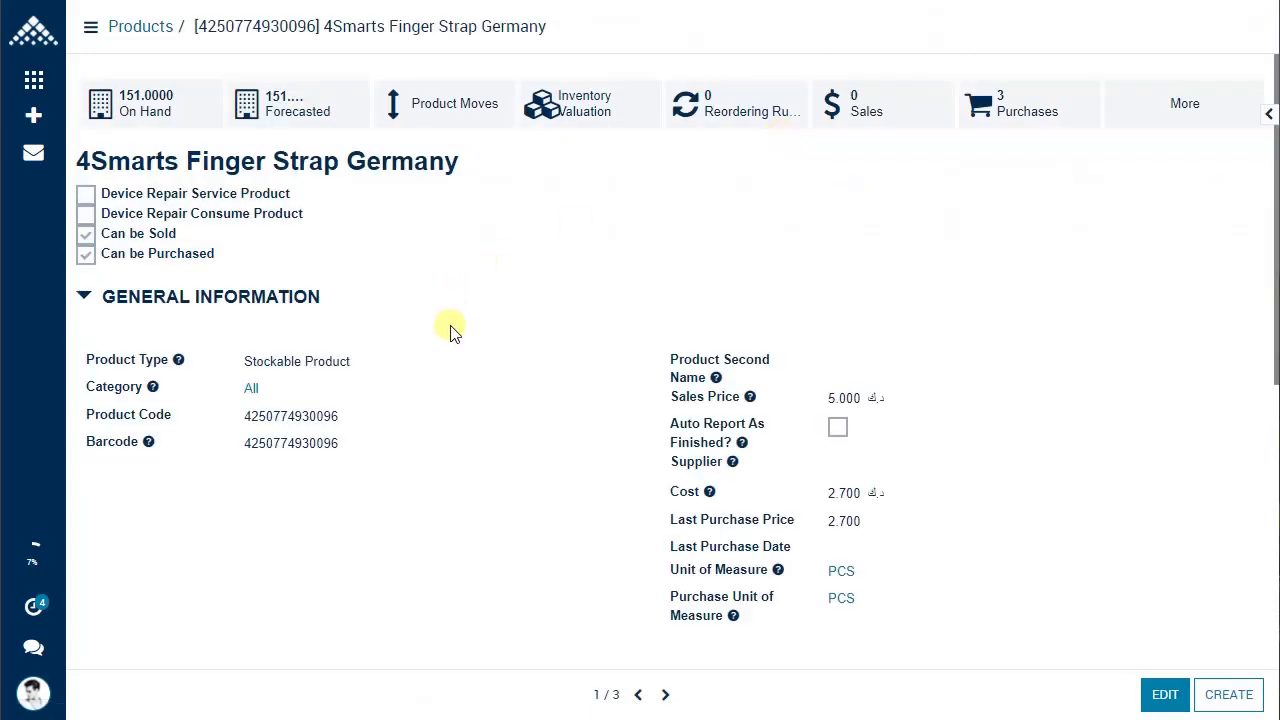
scroll(450, 330, "down", 5)
left_click(178, 500)
scroll(190, 500, "down", 1)
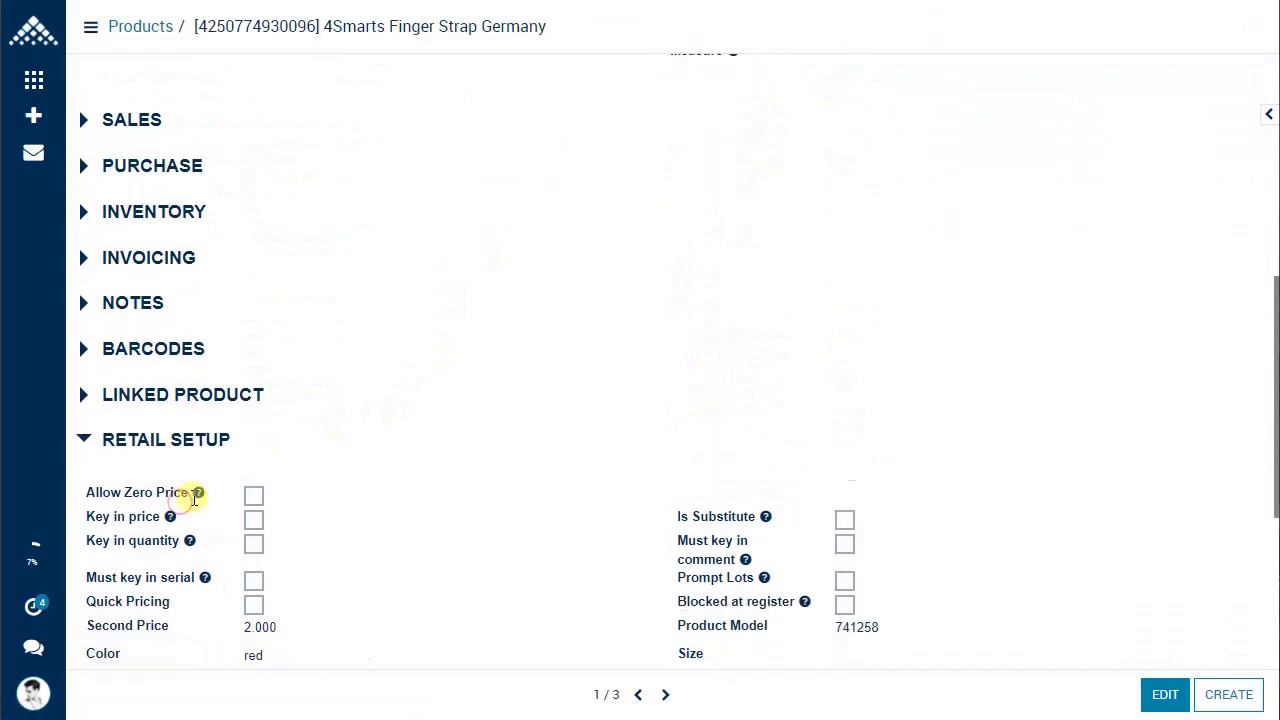
scroll(196, 494, "down", 4)
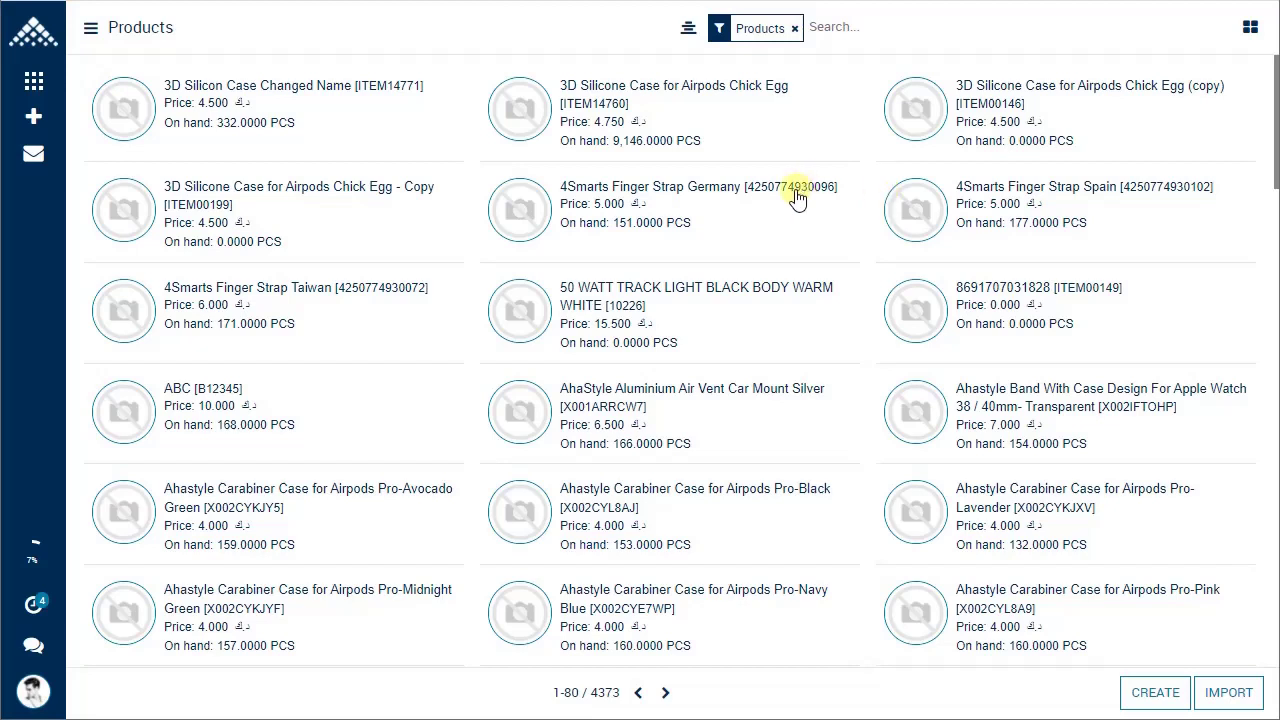
- Filter the products by 4smart, switch them to list view and open 4Smarts Finger Strap Germany
left_click(844, 29)
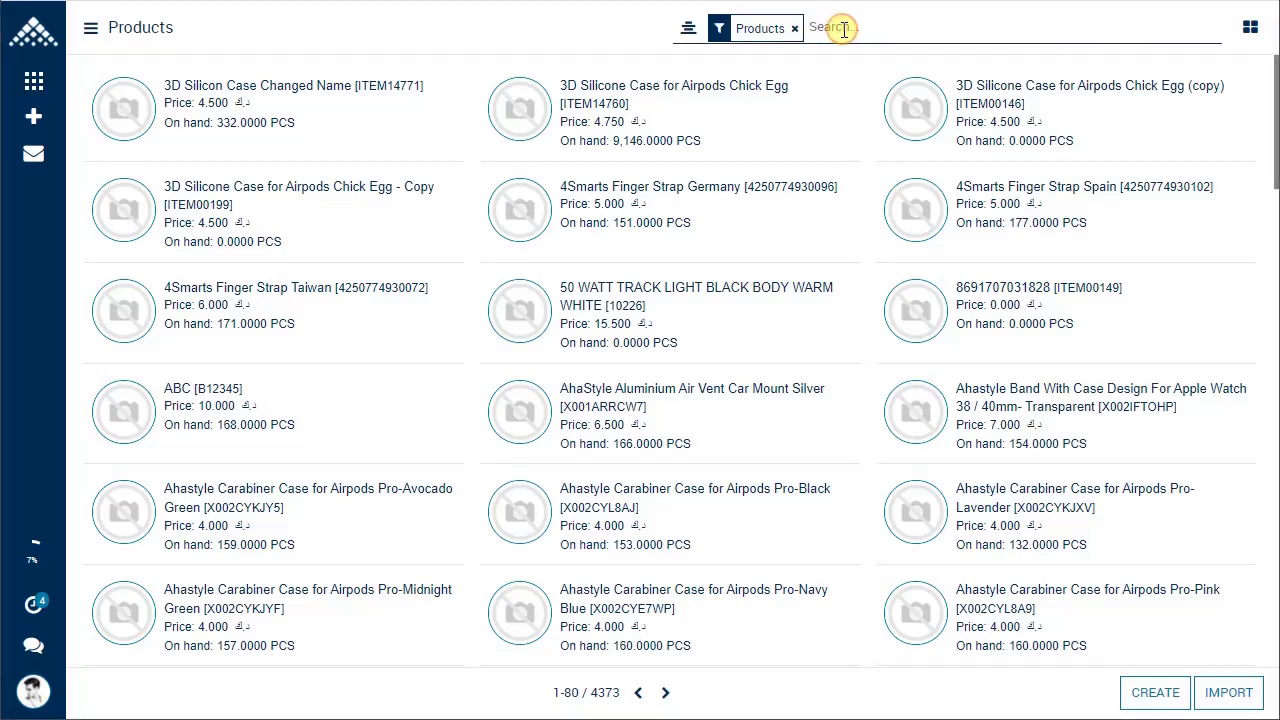
type("4smart")
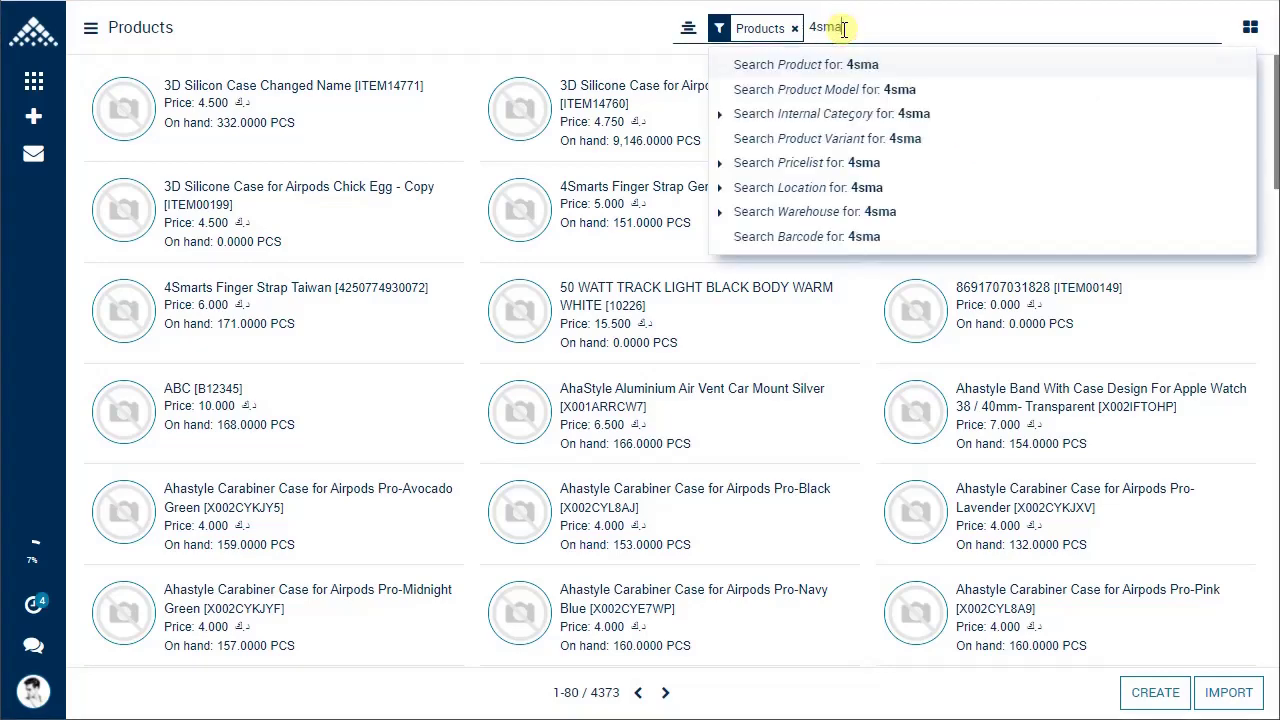
left_click(846, 64)
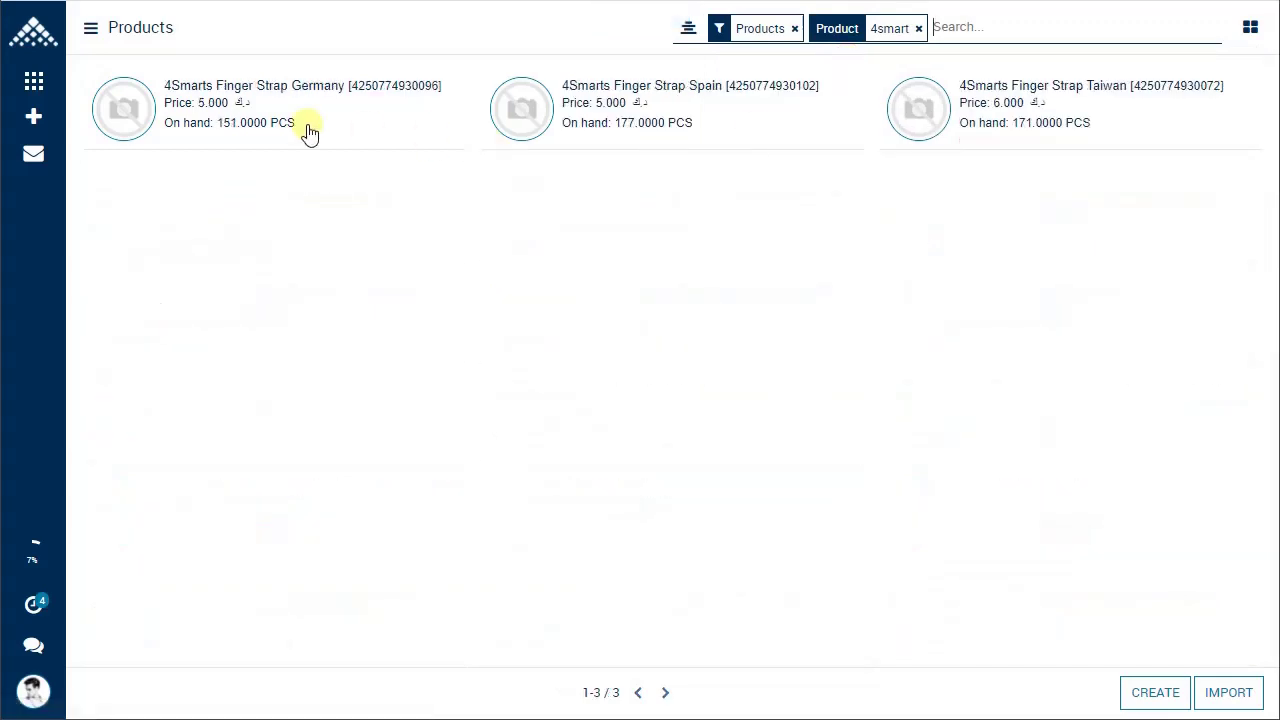
left_click(1248, 30)
left_click(1194, 98)
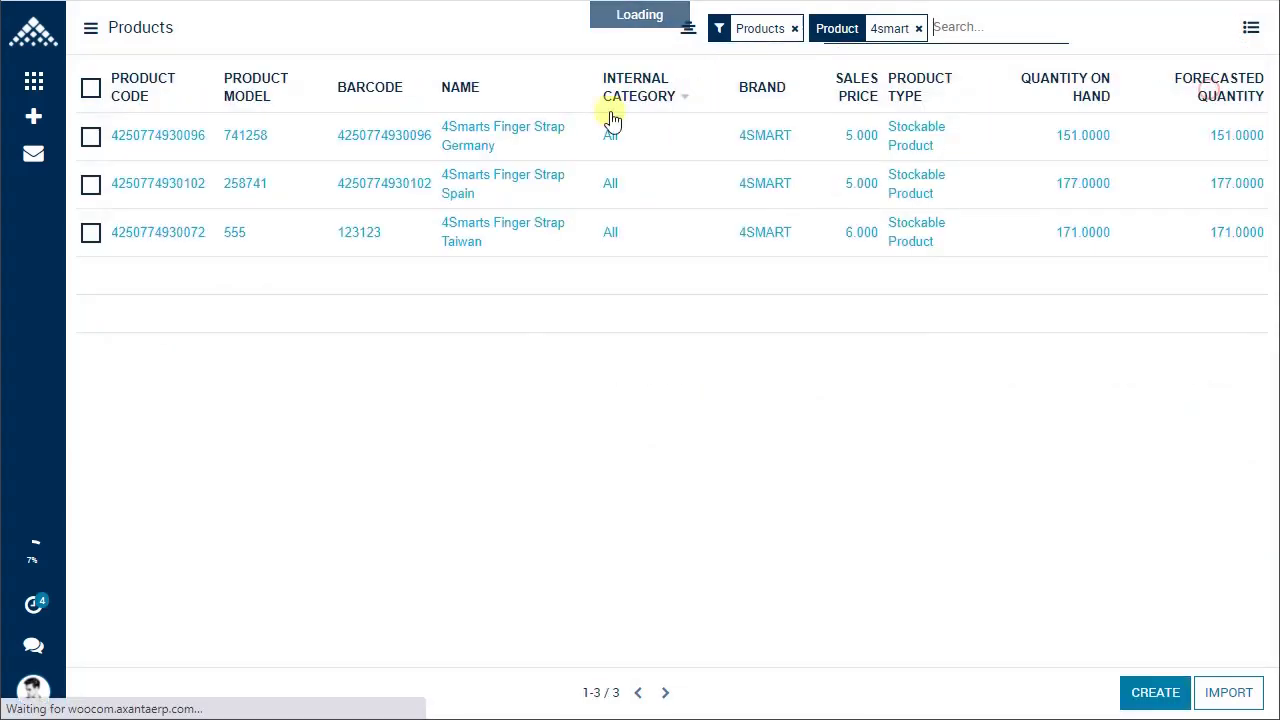
left_click(200, 140)
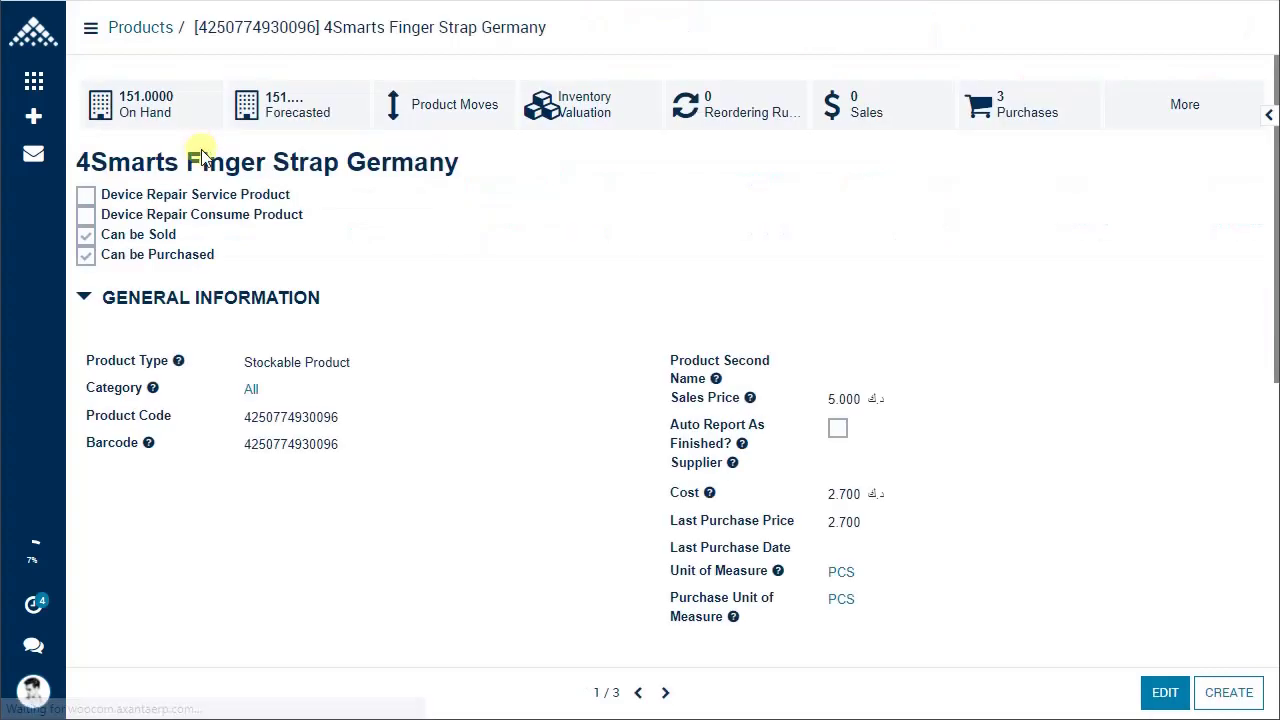
- Expand the Purchase section of 4Smarts Finger Strap Germany and check its vendor price list
scroll(350, 500, "down", 2)
left_click(116, 531)
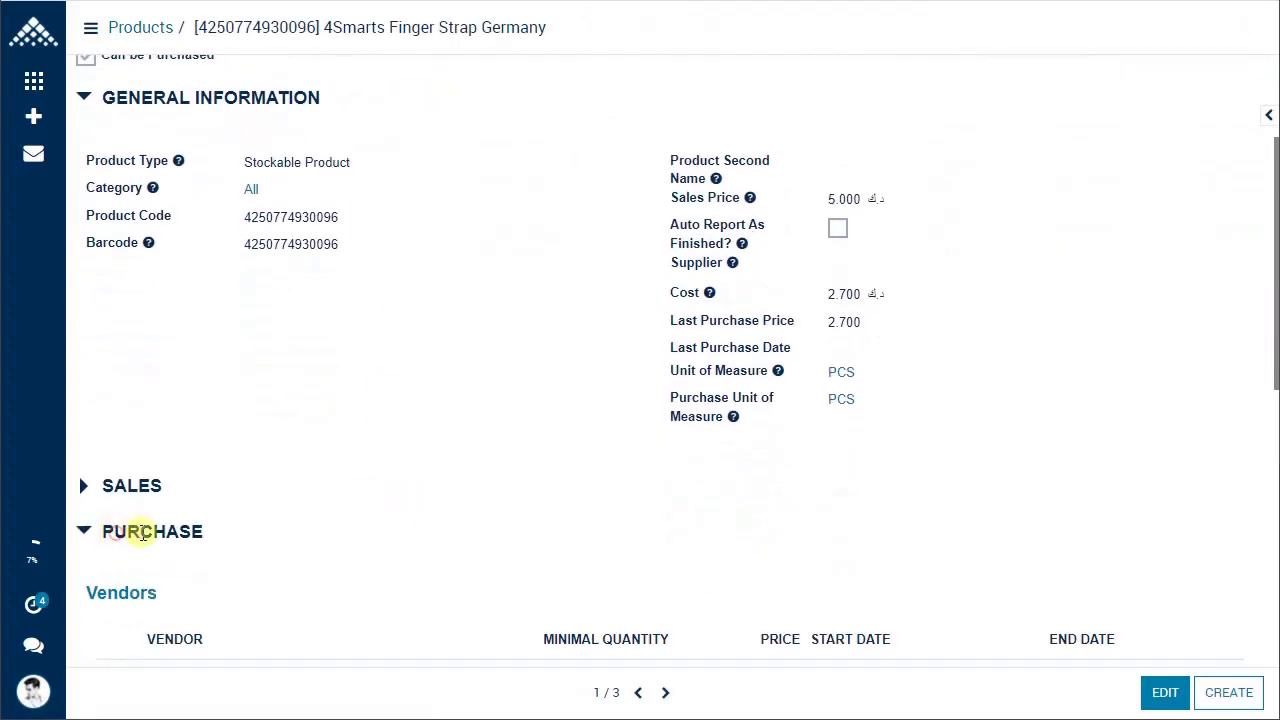
scroll(354, 331, "down", 3)
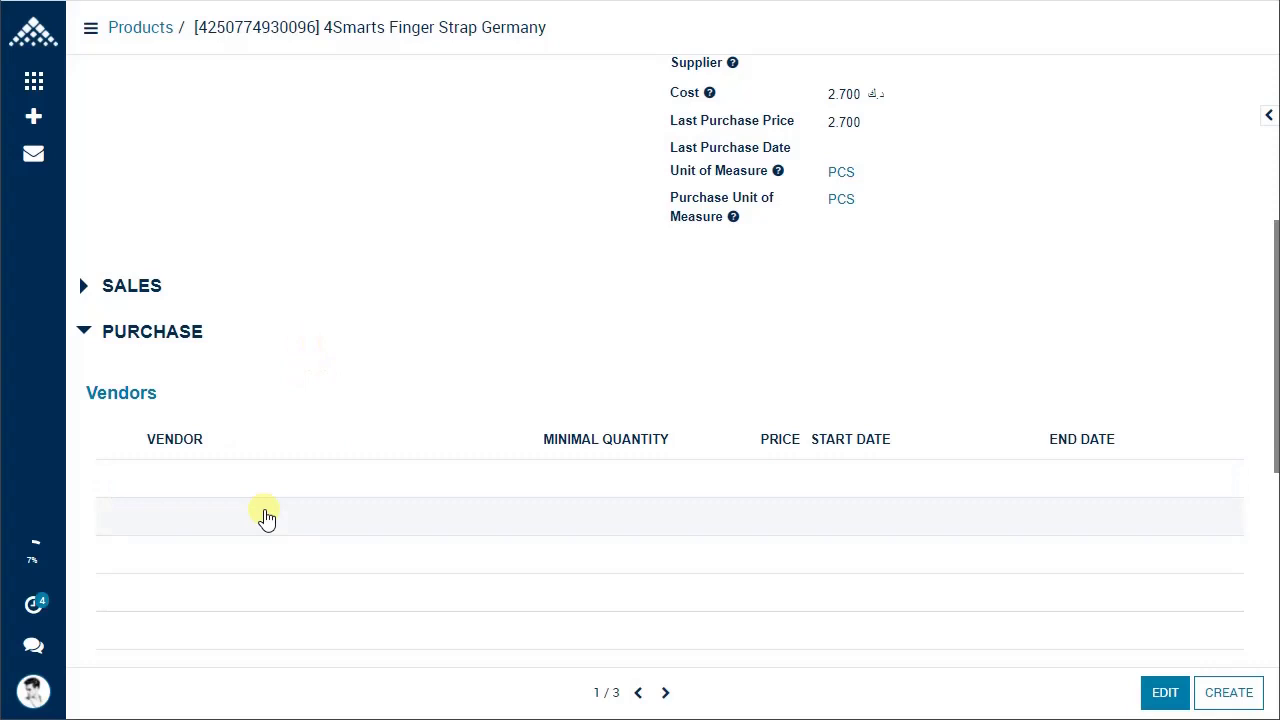
scroll(265, 517, "up", 4)
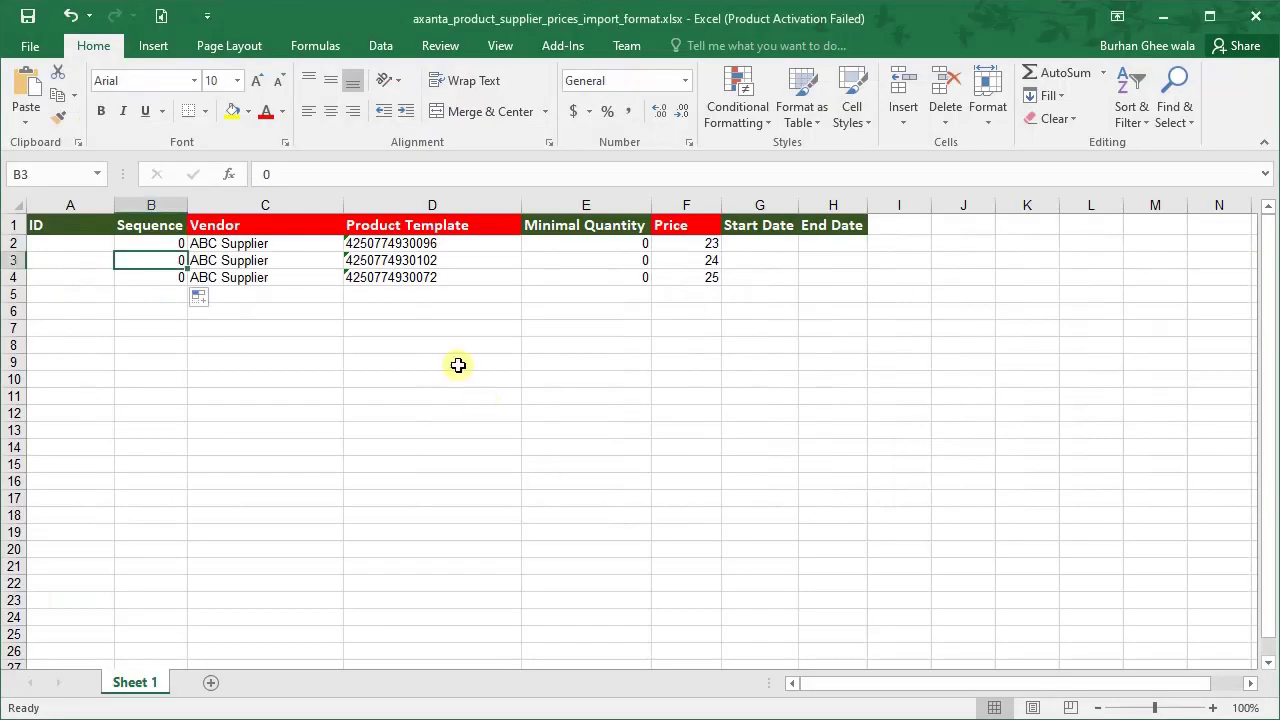
- Switch to Excel, review the columns and first data row of axanta_product_supplier_prices_import_format.xlsx, and save the workbook
left_click(405, 260)
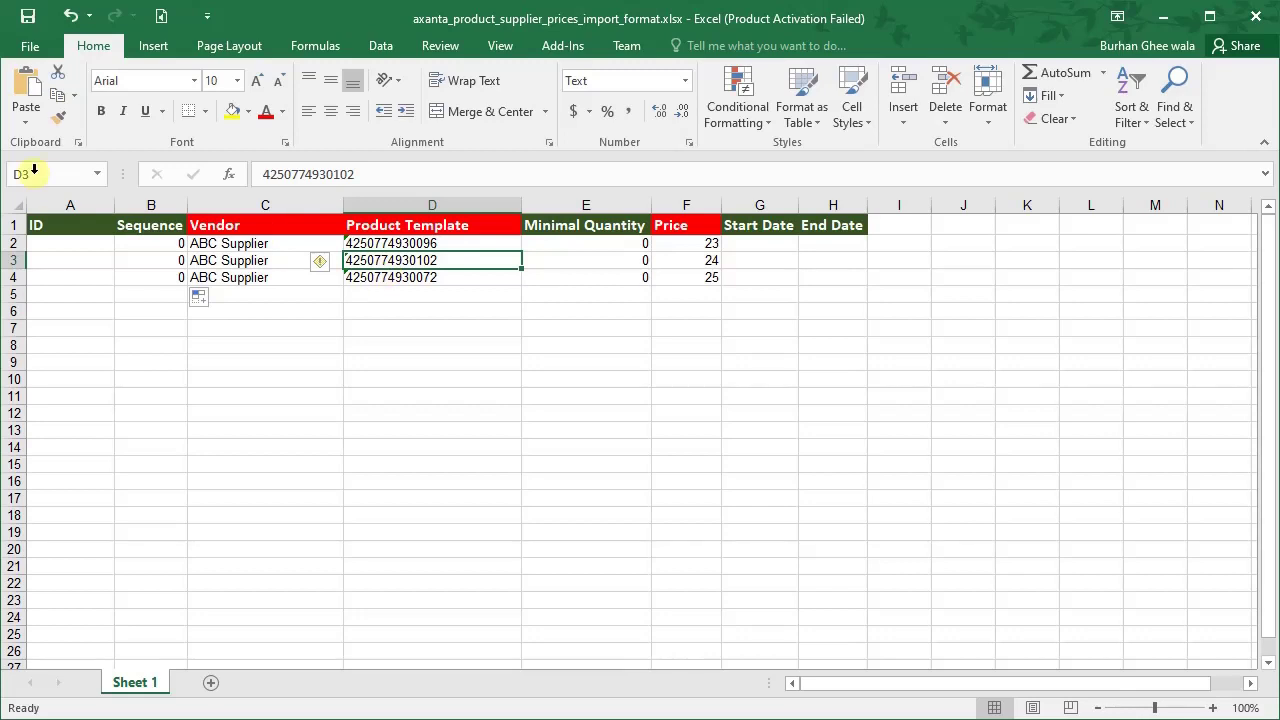
left_click(93, 228)
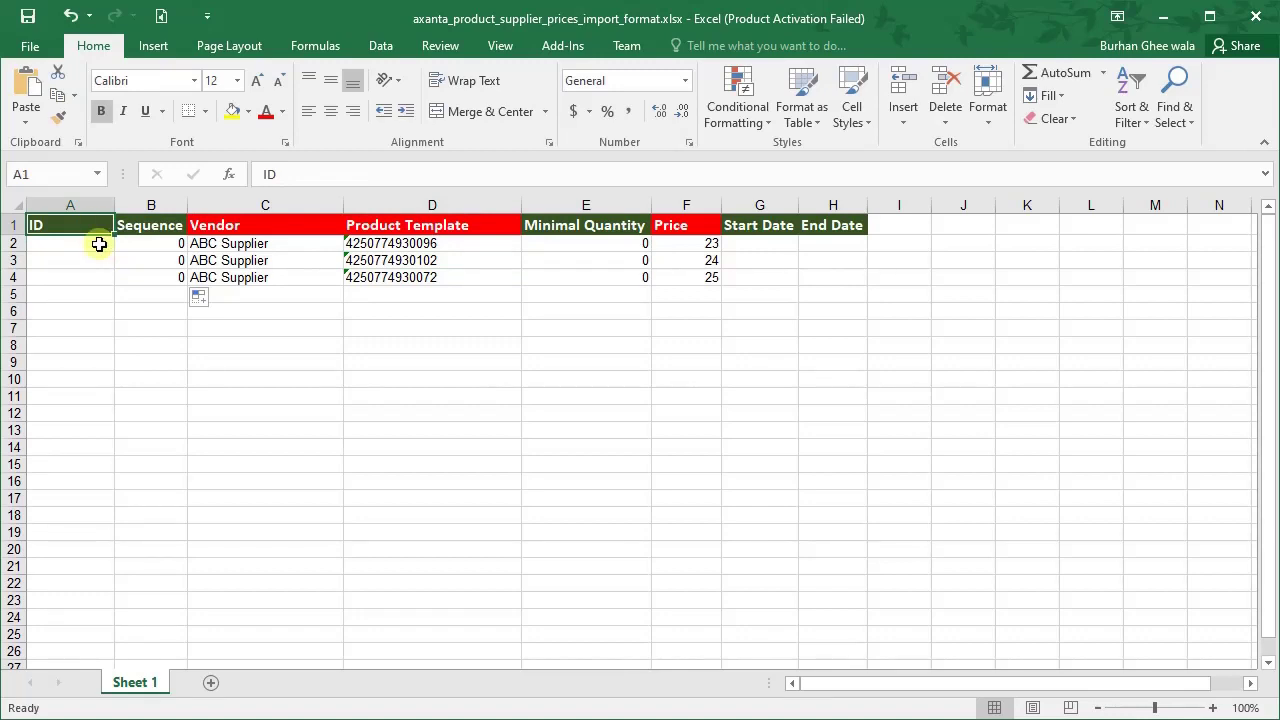
left_click(158, 242)
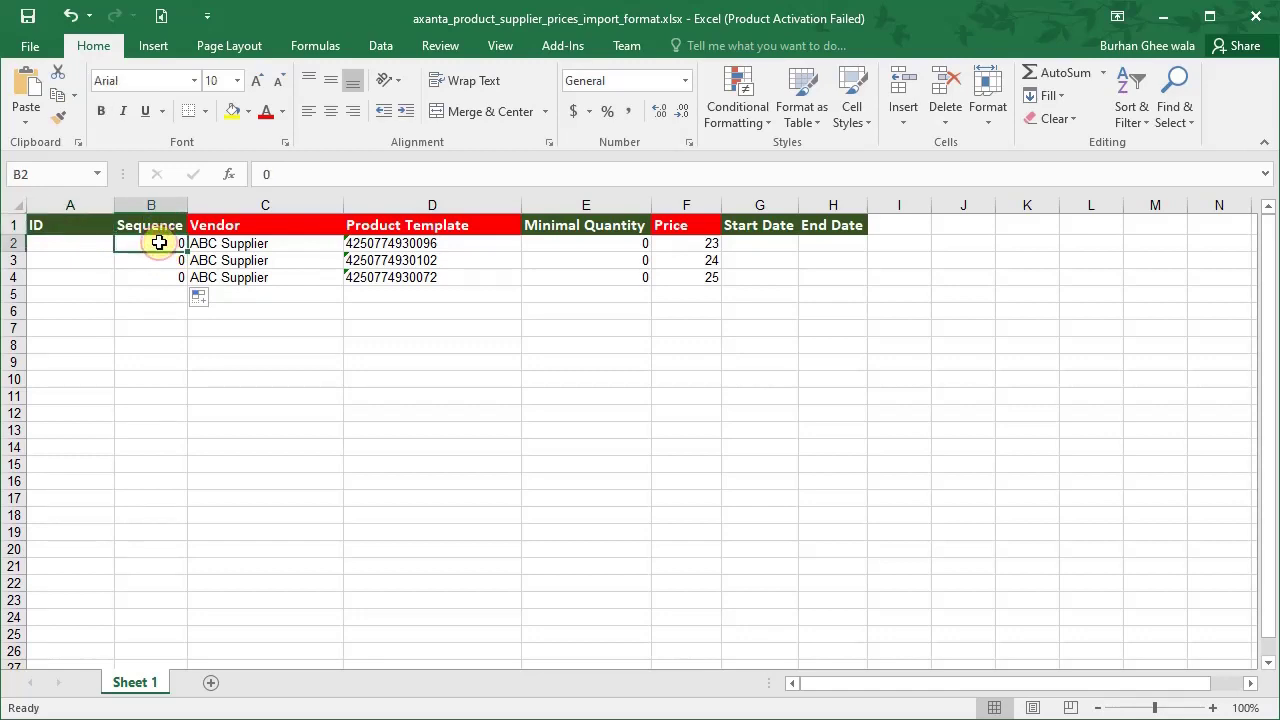
left_click(243, 243)
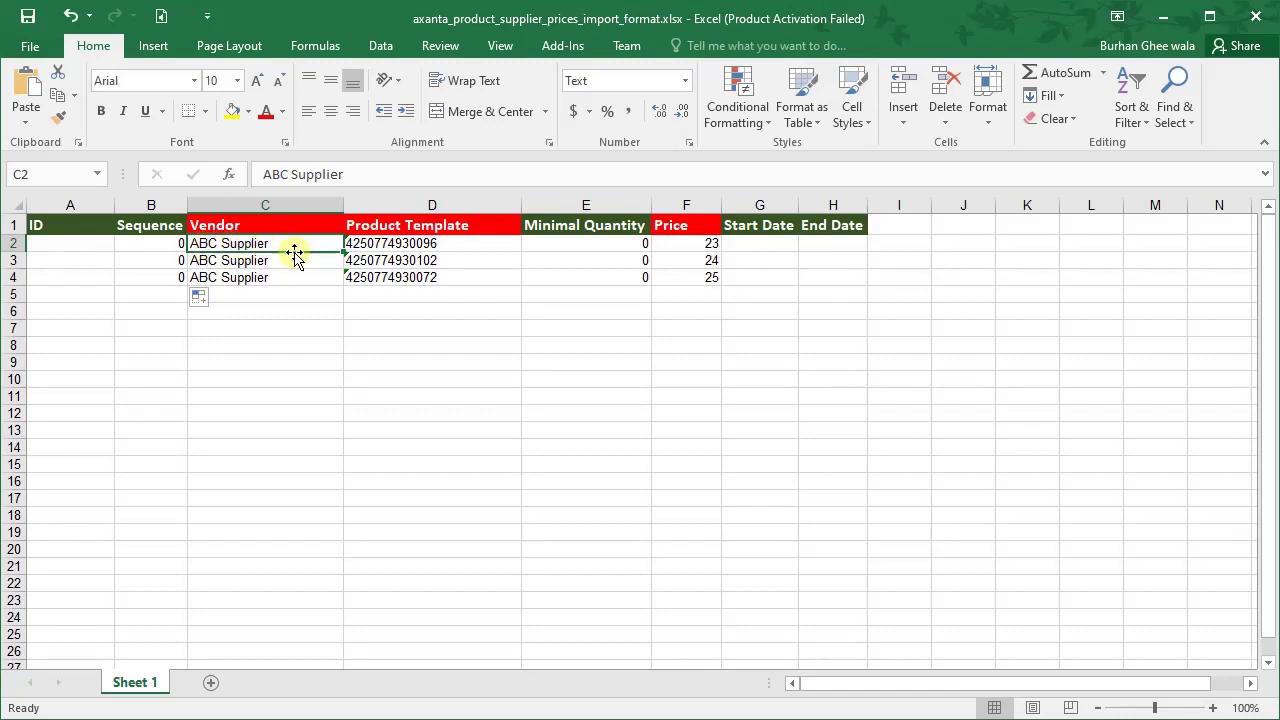
left_click(436, 250)
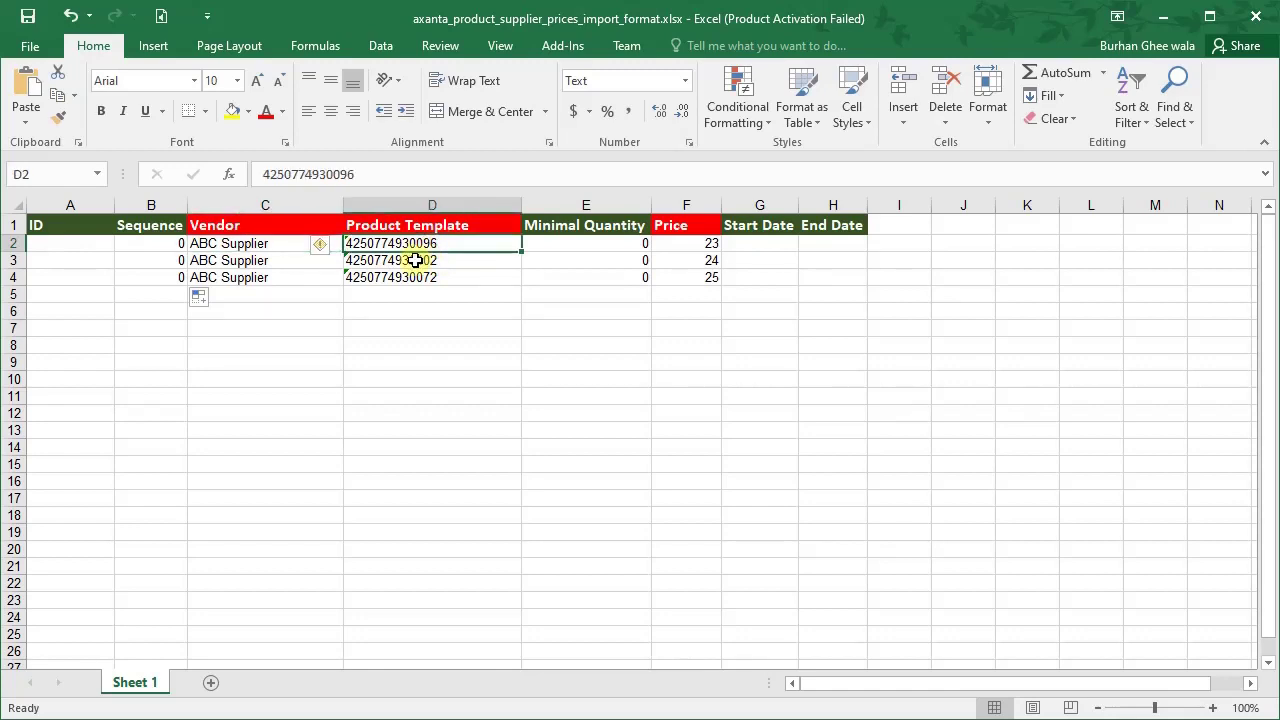
left_click(612, 243)
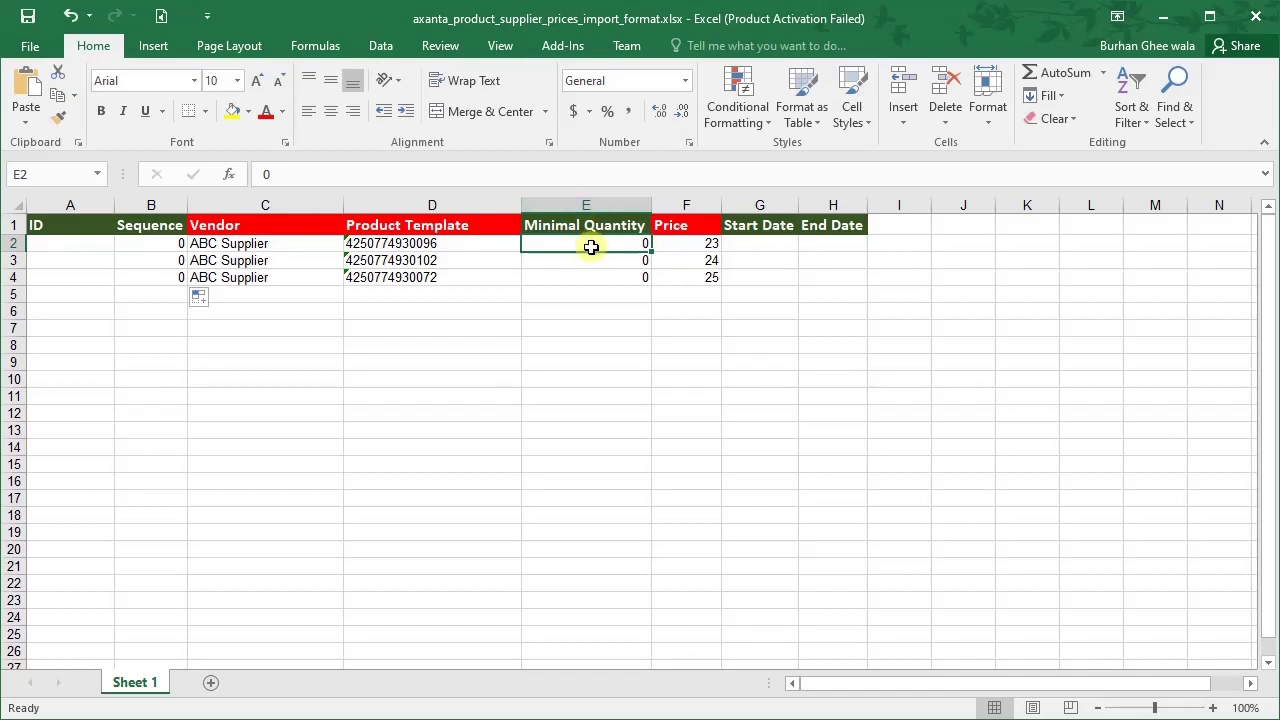
left_click(686, 249)
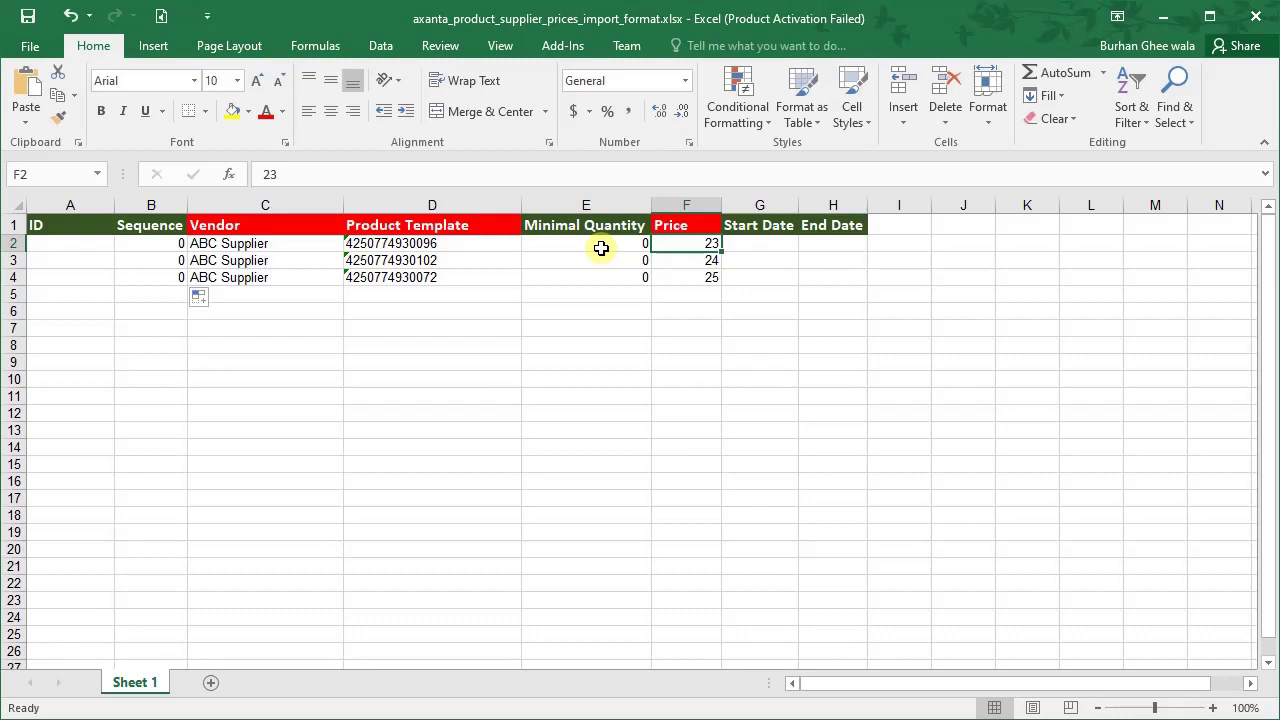
left_click(205, 244)
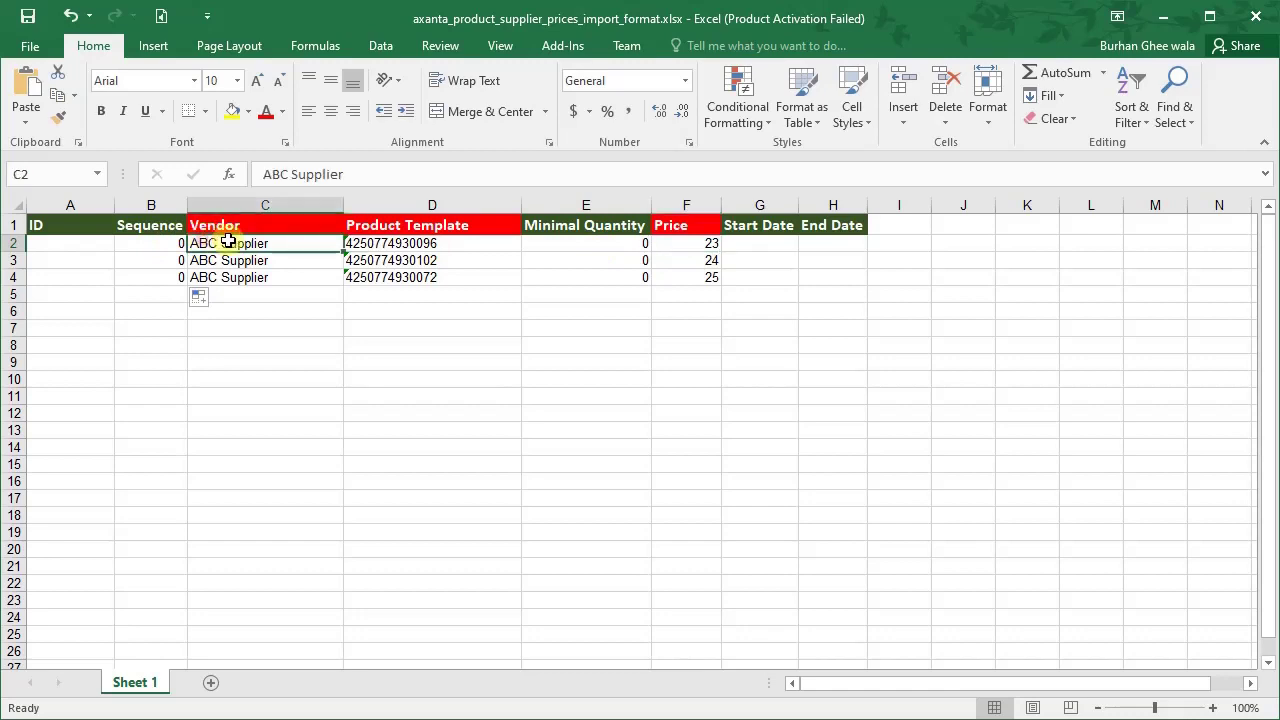
left_click_drag(400, 250, 697, 243)
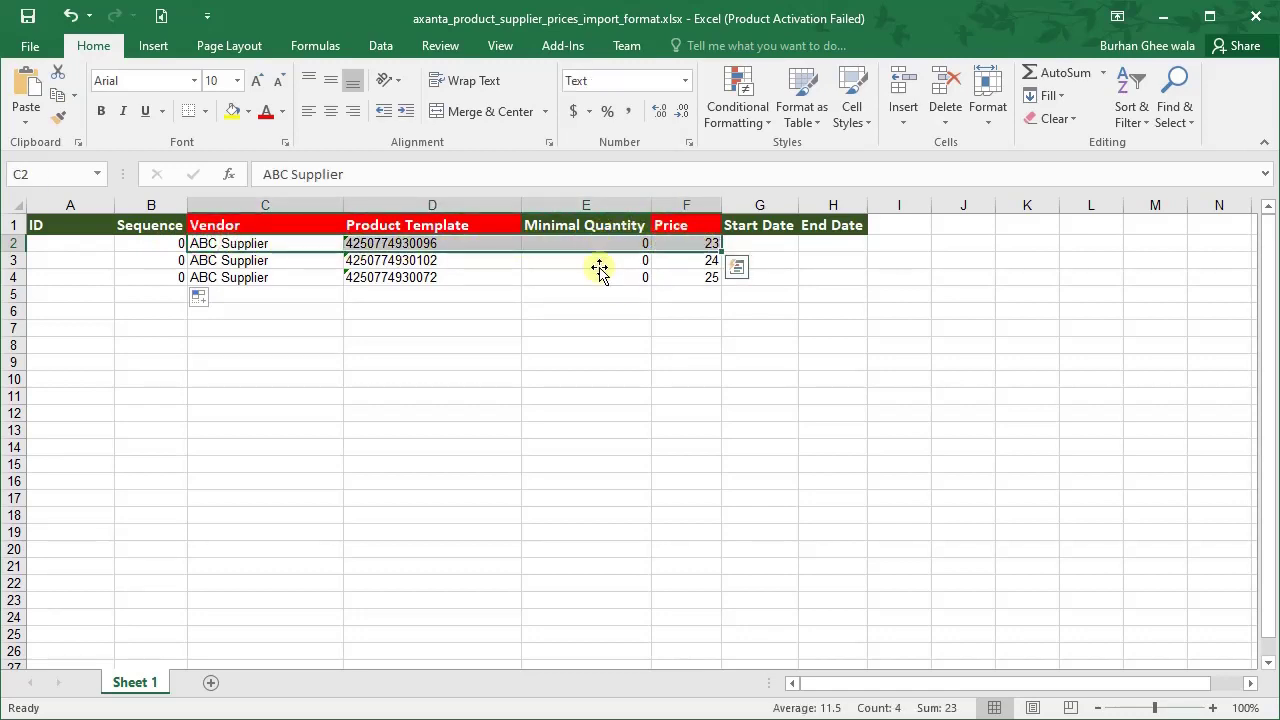
left_click(748, 247)
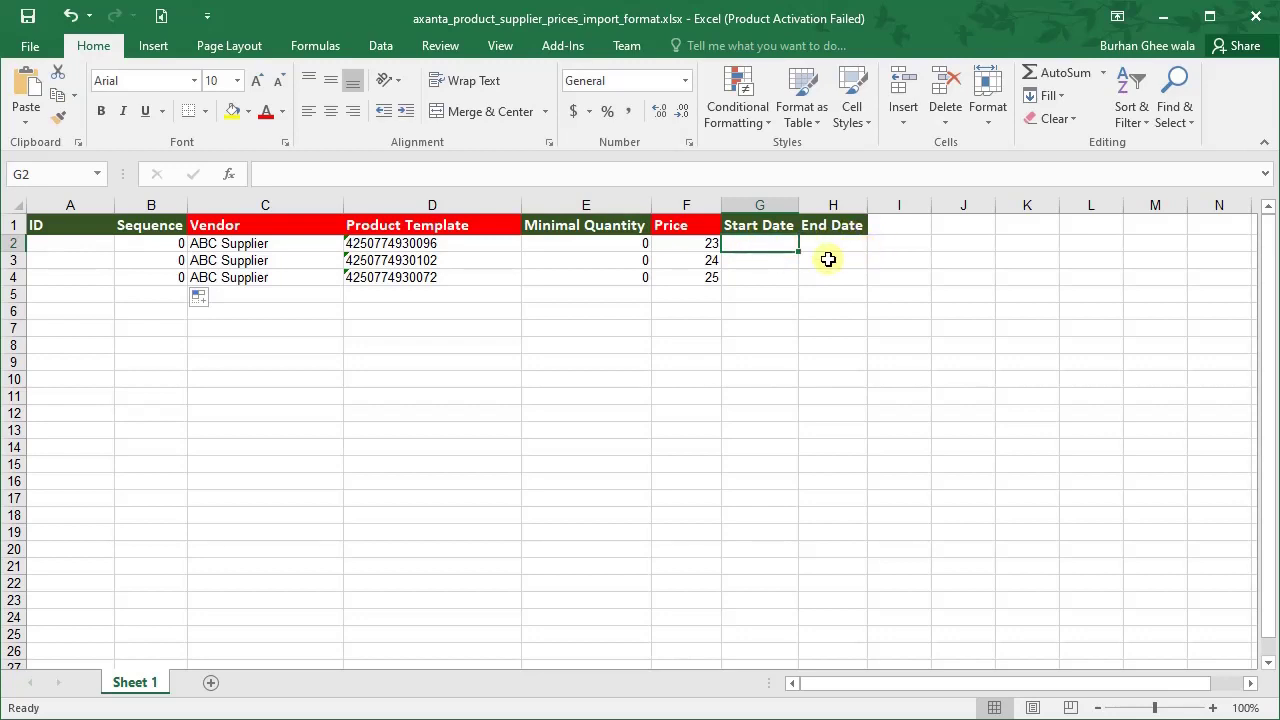
key("ctrl+s")
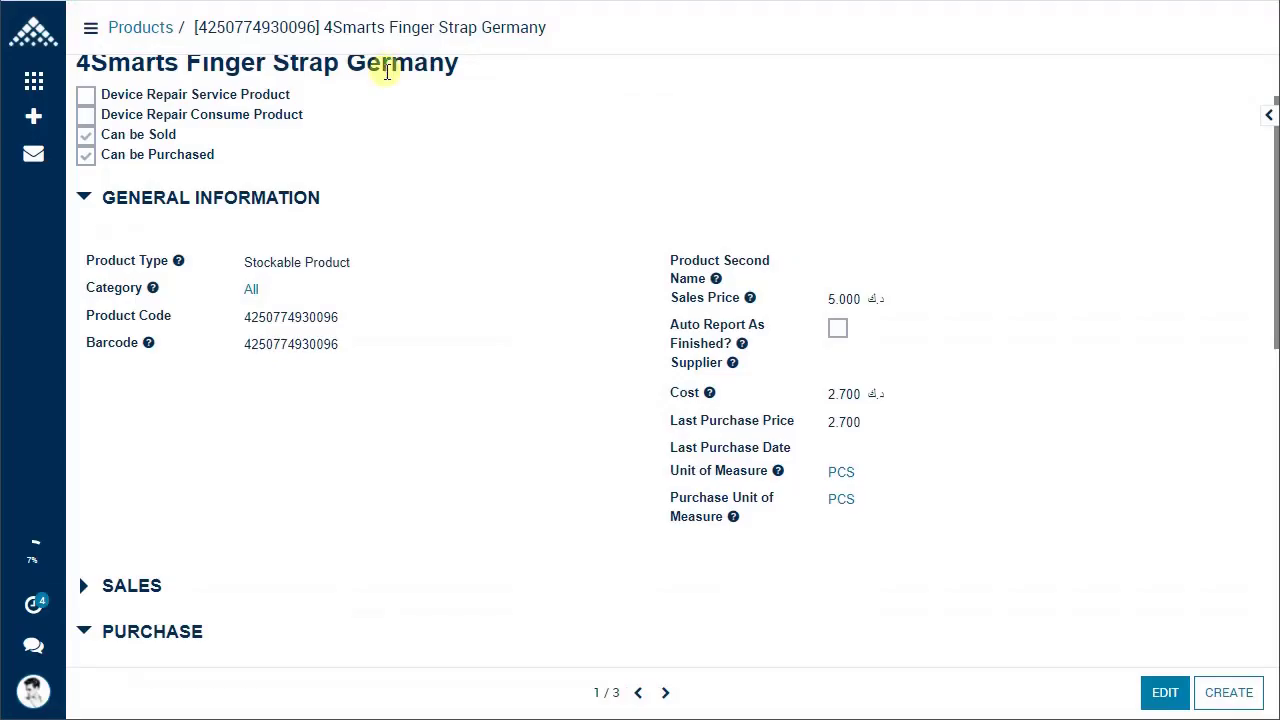
- Switch back to Axanta ERP and open the Vendor Product Prices list from the Inventory masters
left_click(40, 119)
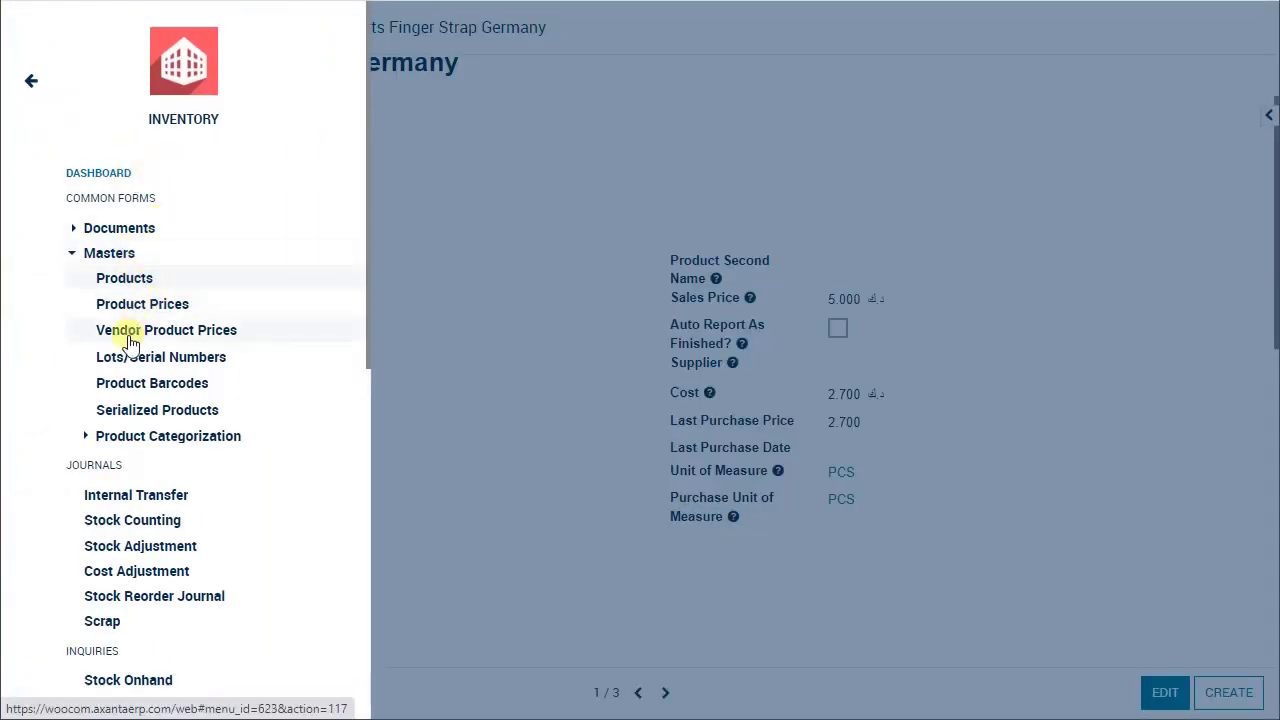
left_click(194, 339)
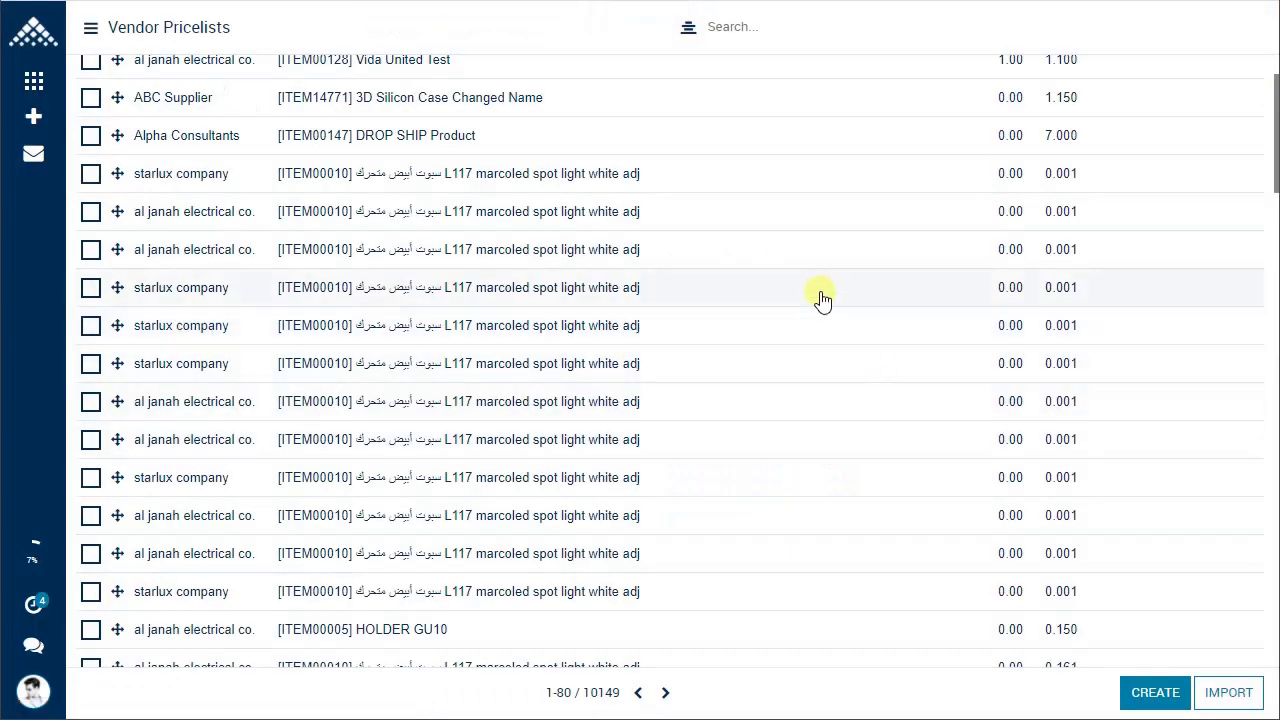
scroll(820, 297, "up", 2)
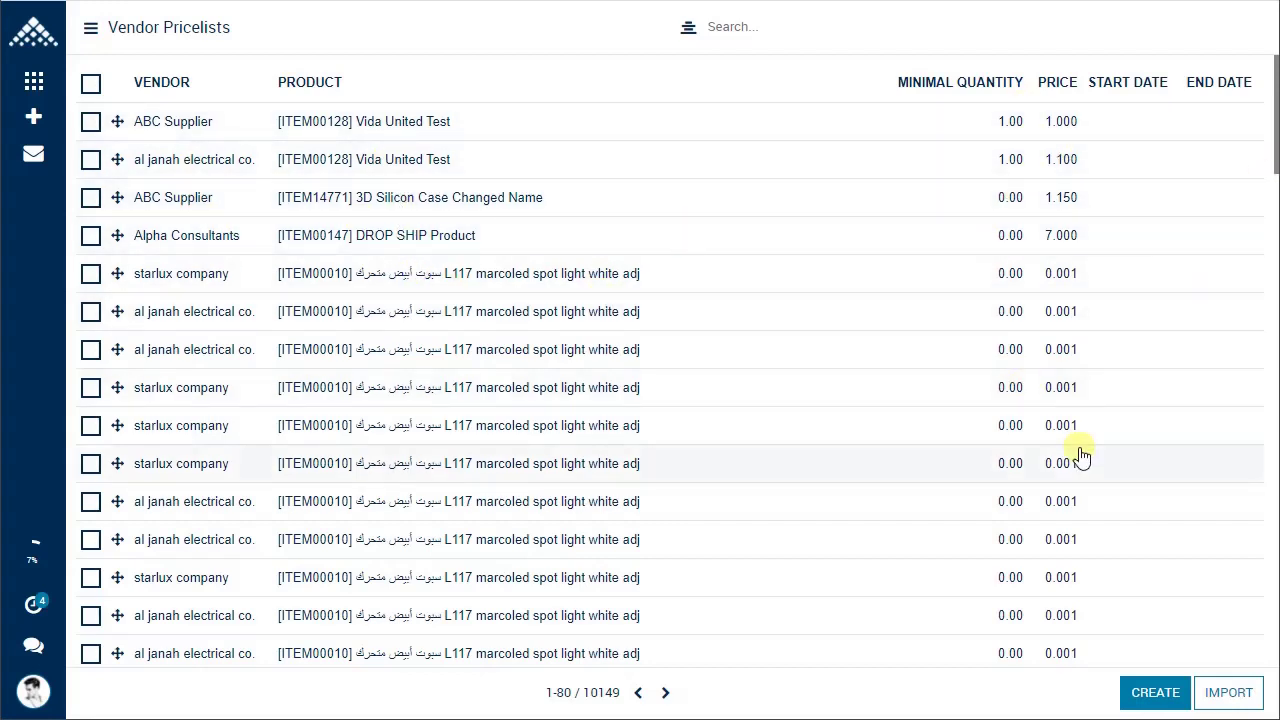
- Load axanta_product_supplier_prices_import_format.xlsx into the vendor pricelist import, run a test import and import the data
left_click(1226, 694)
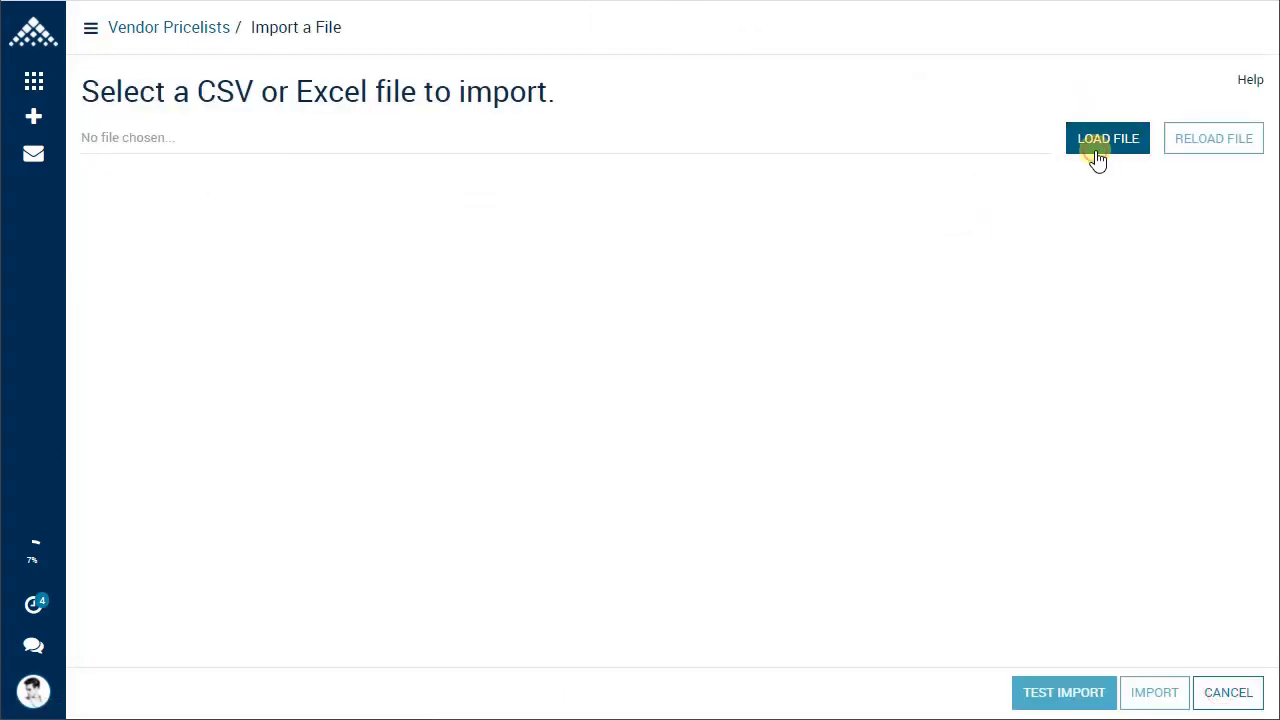
left_click(1097, 158)
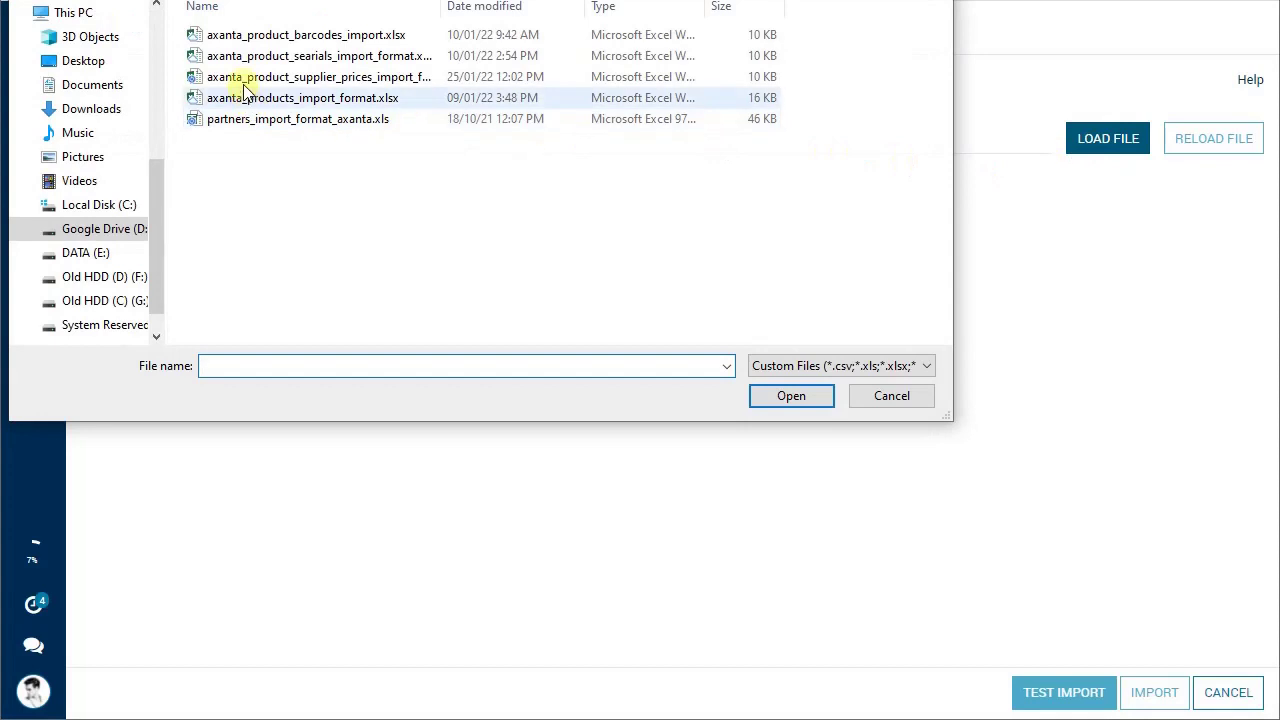
double_click(329, 86)
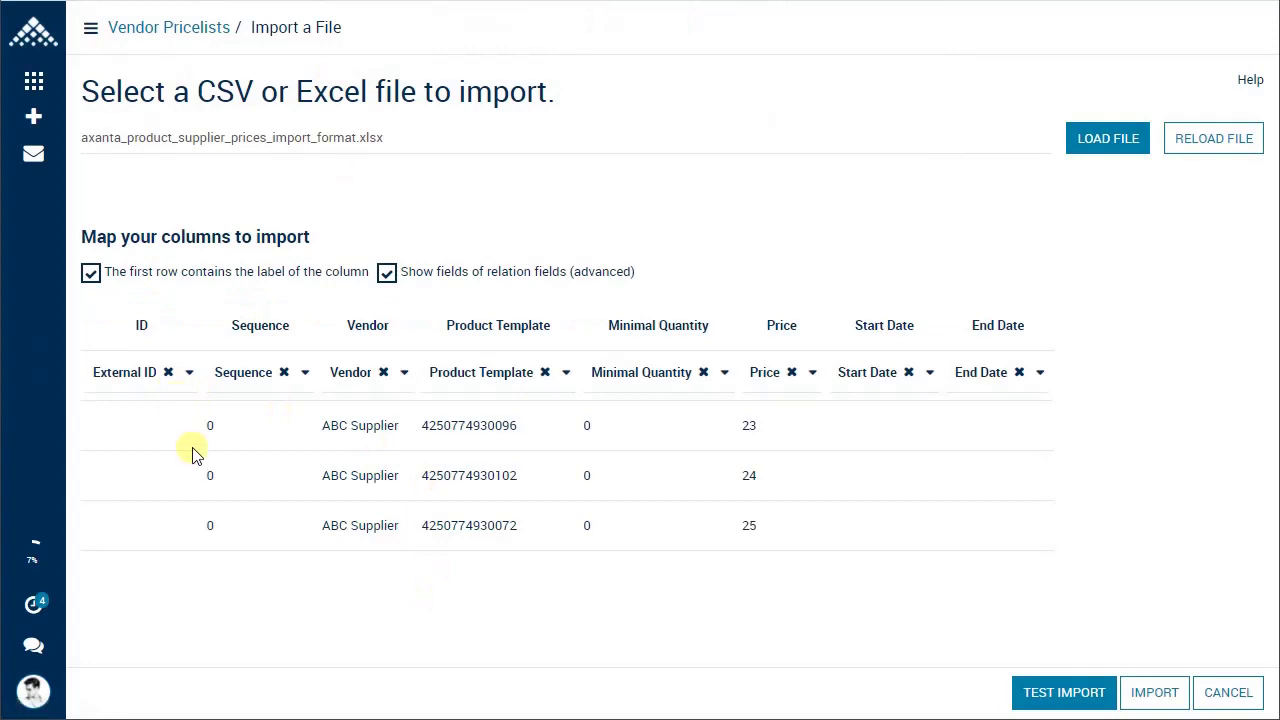
left_click(1076, 696)
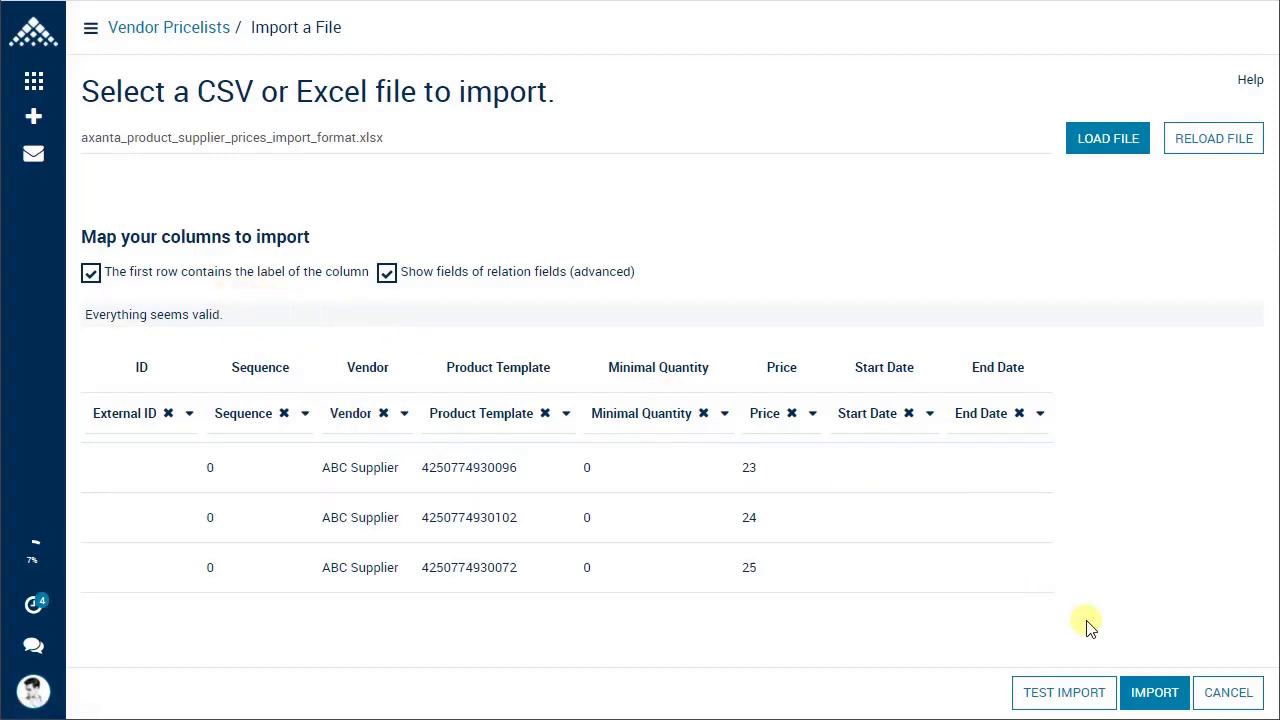
left_click(1157, 692)
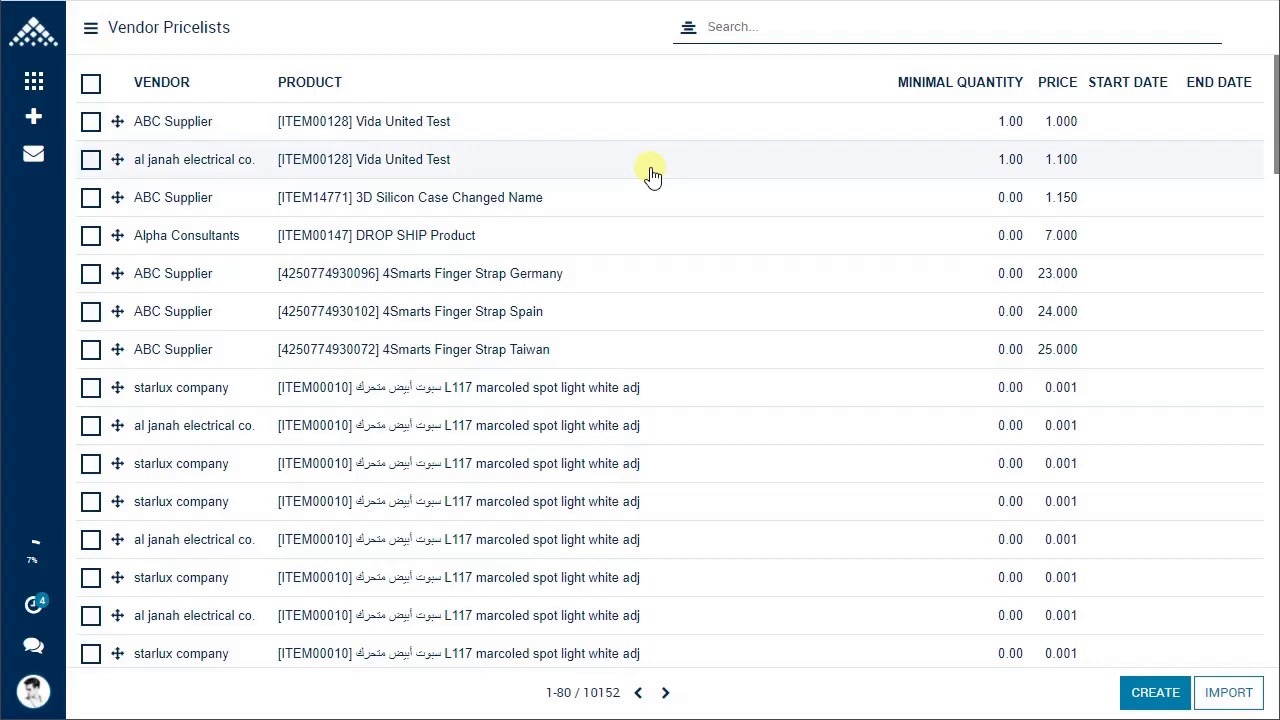
- Filter the vendor pricelists by product template 4smart and export all matching records as an import-compatible Excel file
type("4smart")
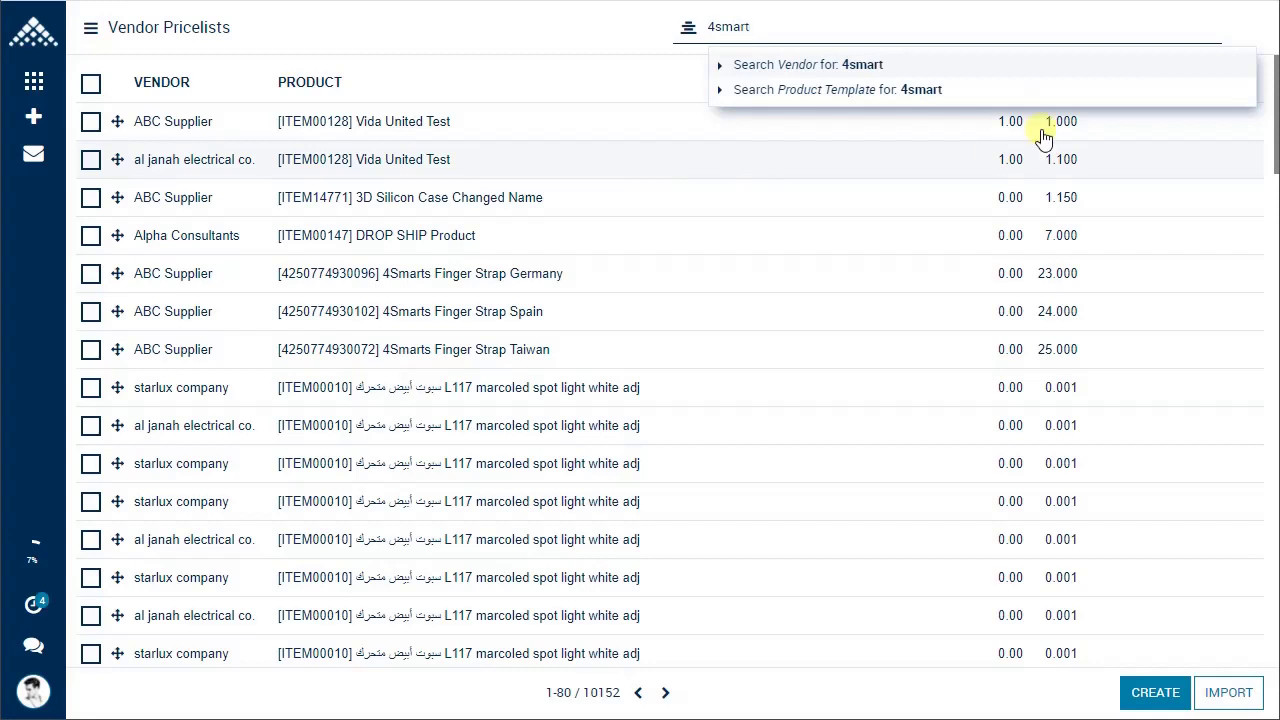
left_click(898, 90)
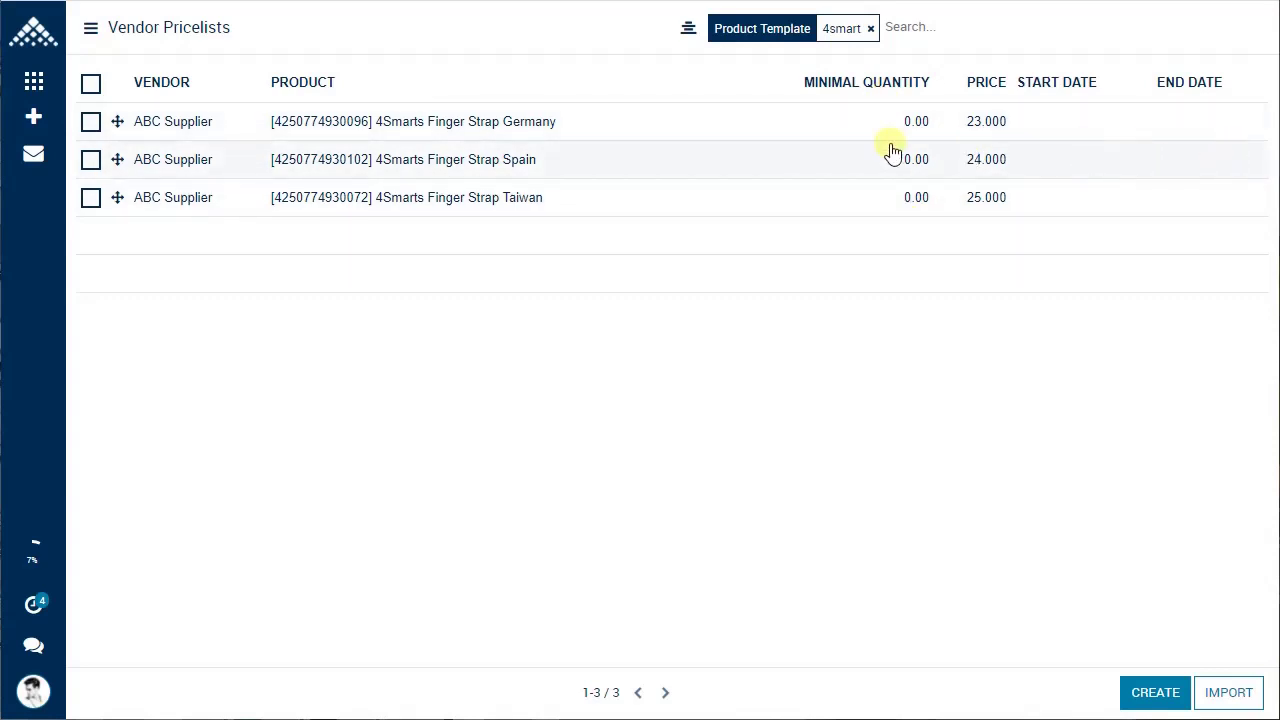
left_click(91, 85)
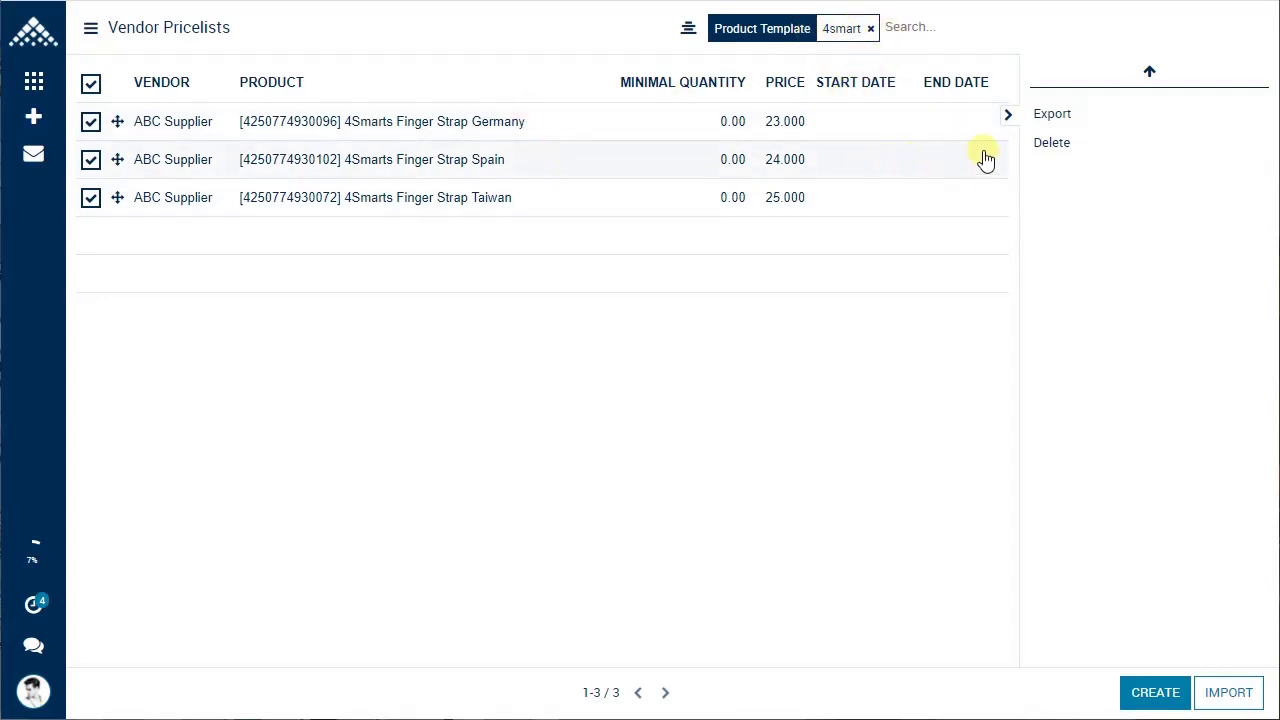
left_click(1047, 118)
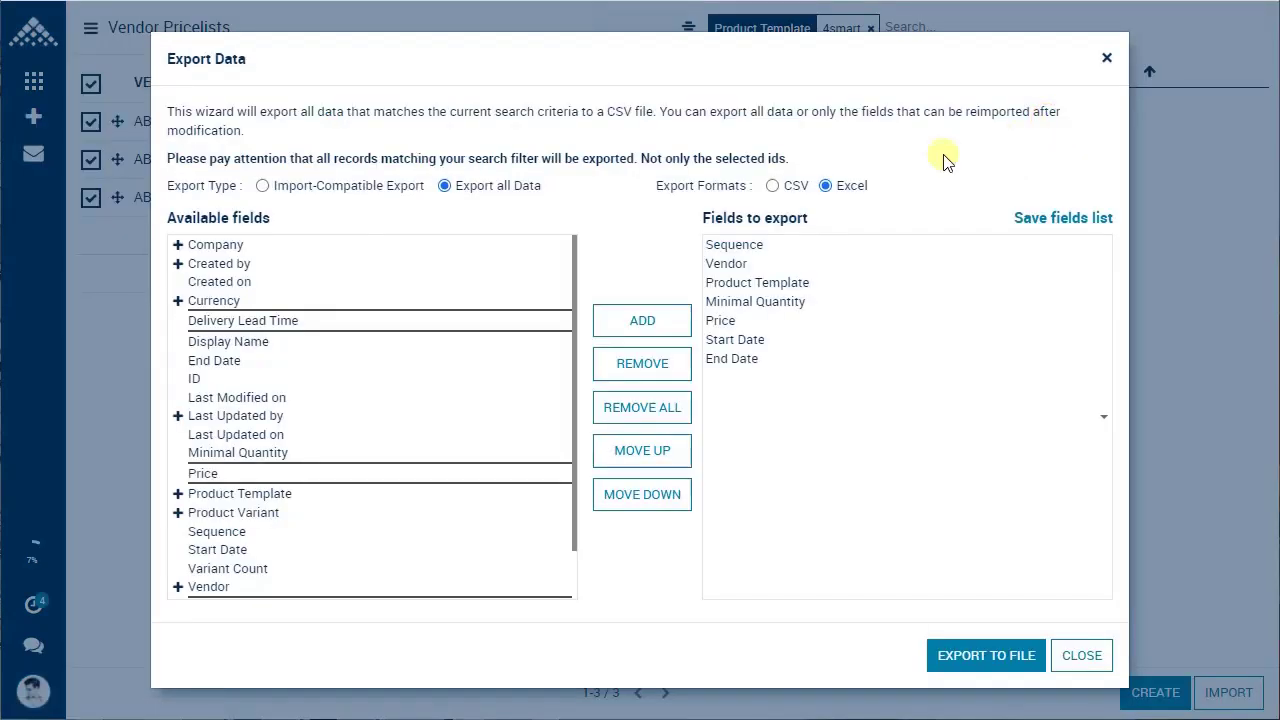
left_click(262, 188)
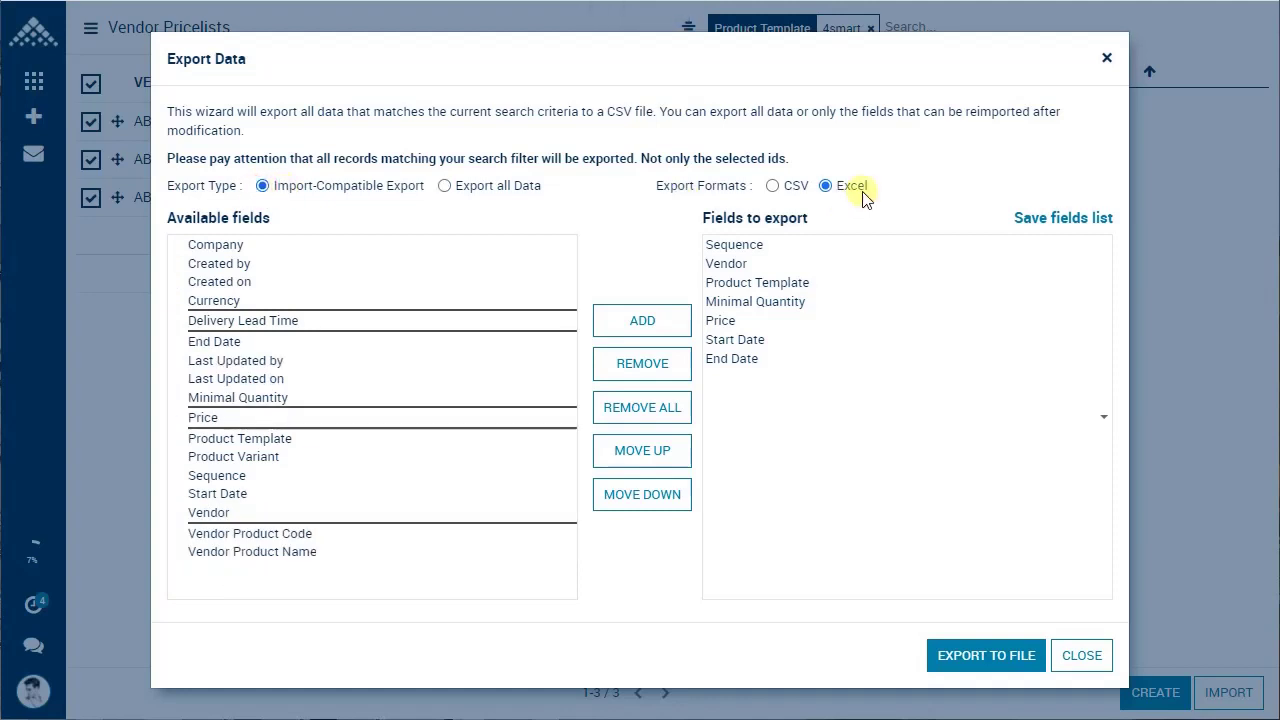
left_click(986, 655)
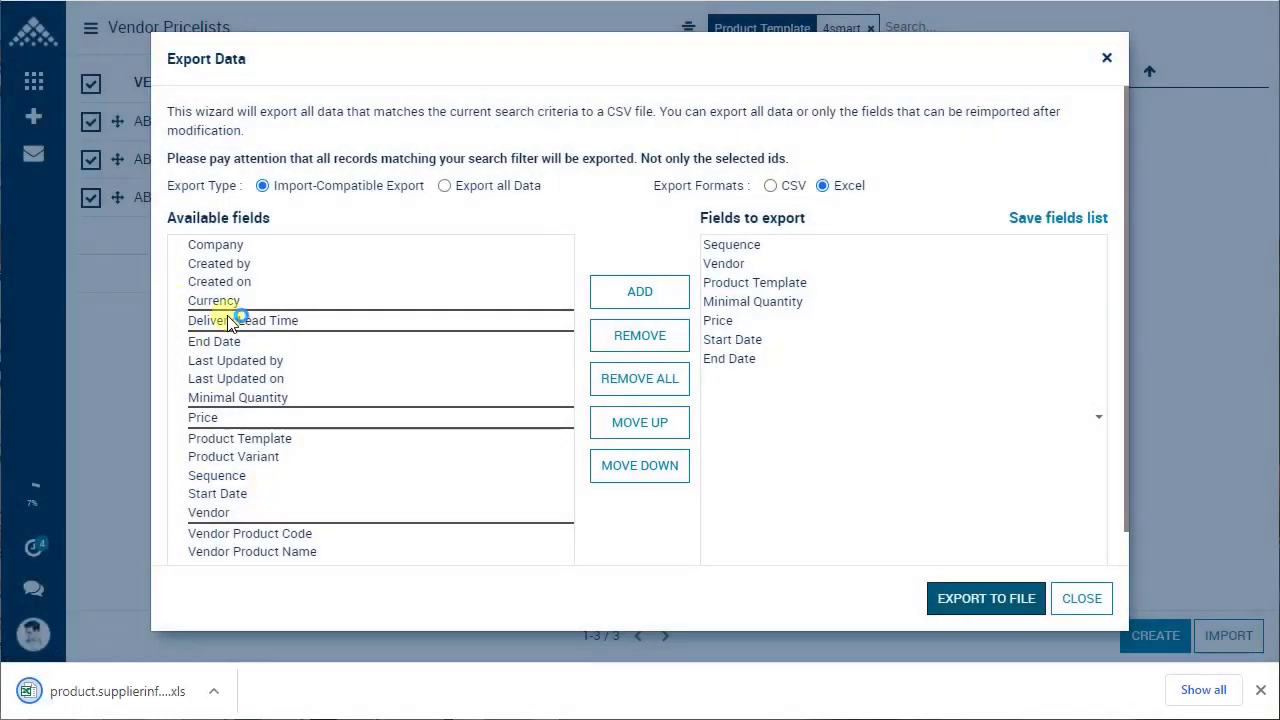
left_click(1088, 600)
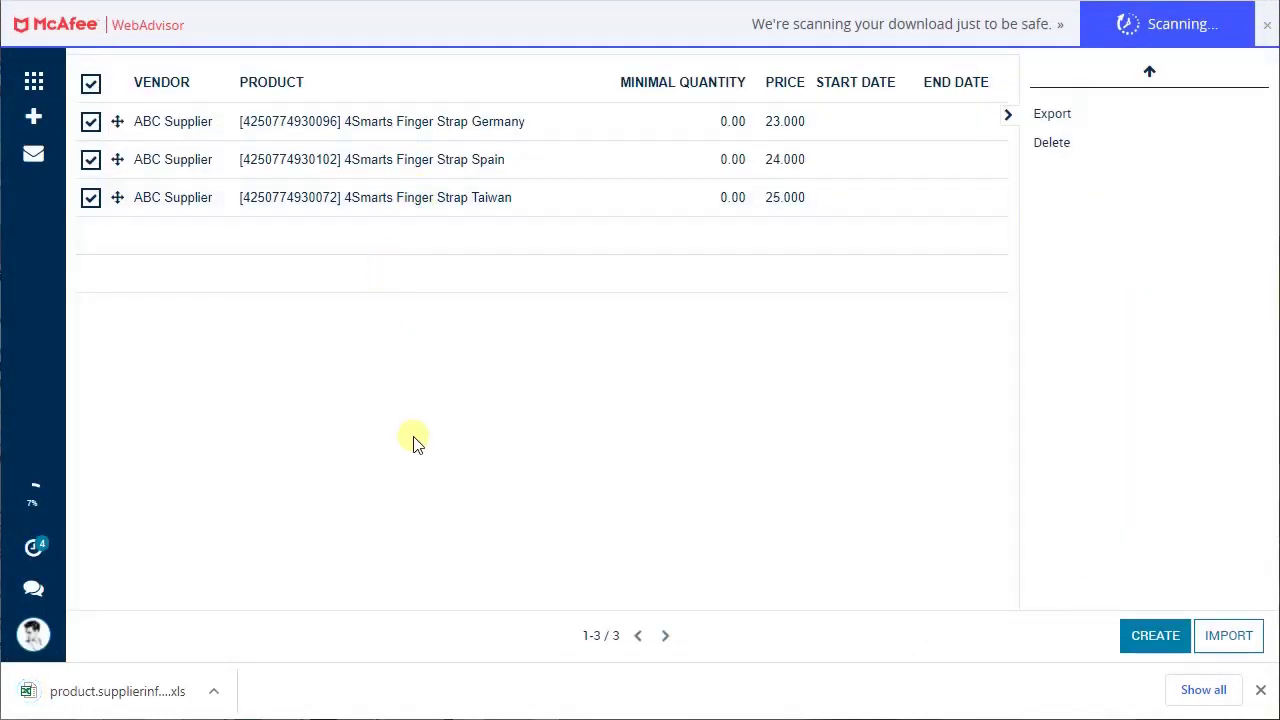
- Open the exported product.supplierinfo (1).xls in Excel and set the sequence values to 1 for Germany, 2 for Spain and 3 for Taiwan
left_click(117, 691)
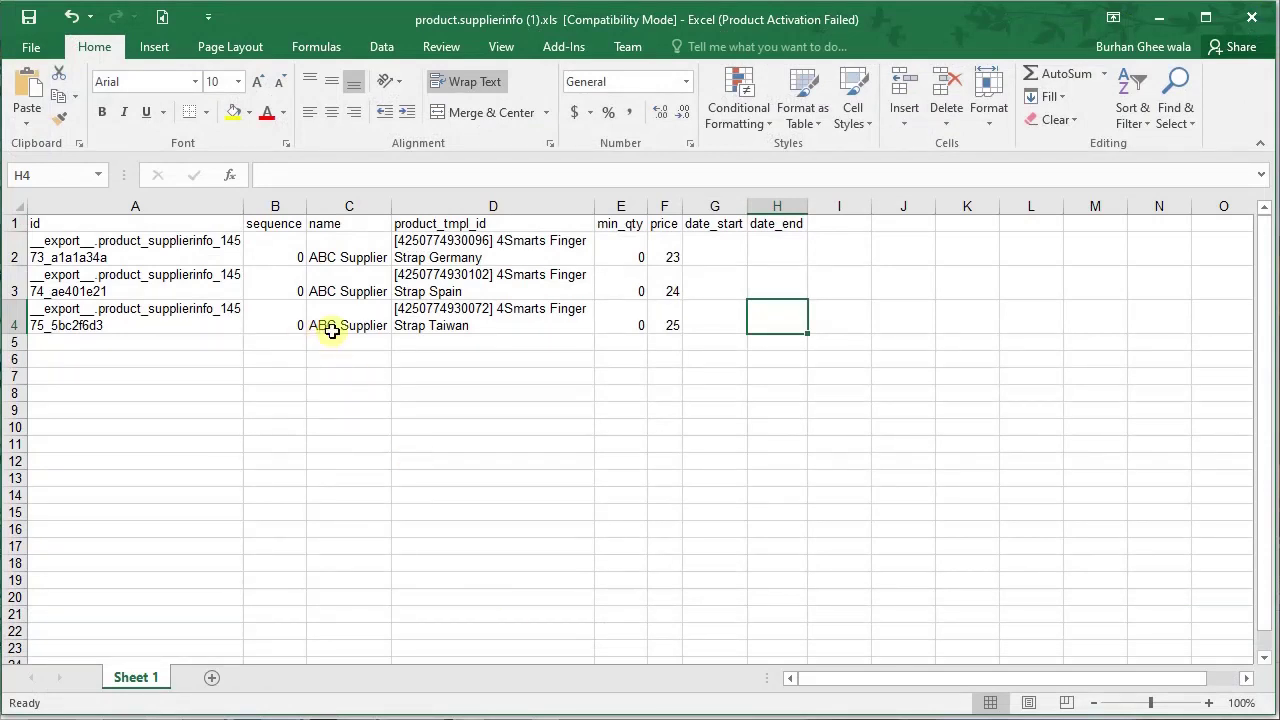
left_click(130, 257)
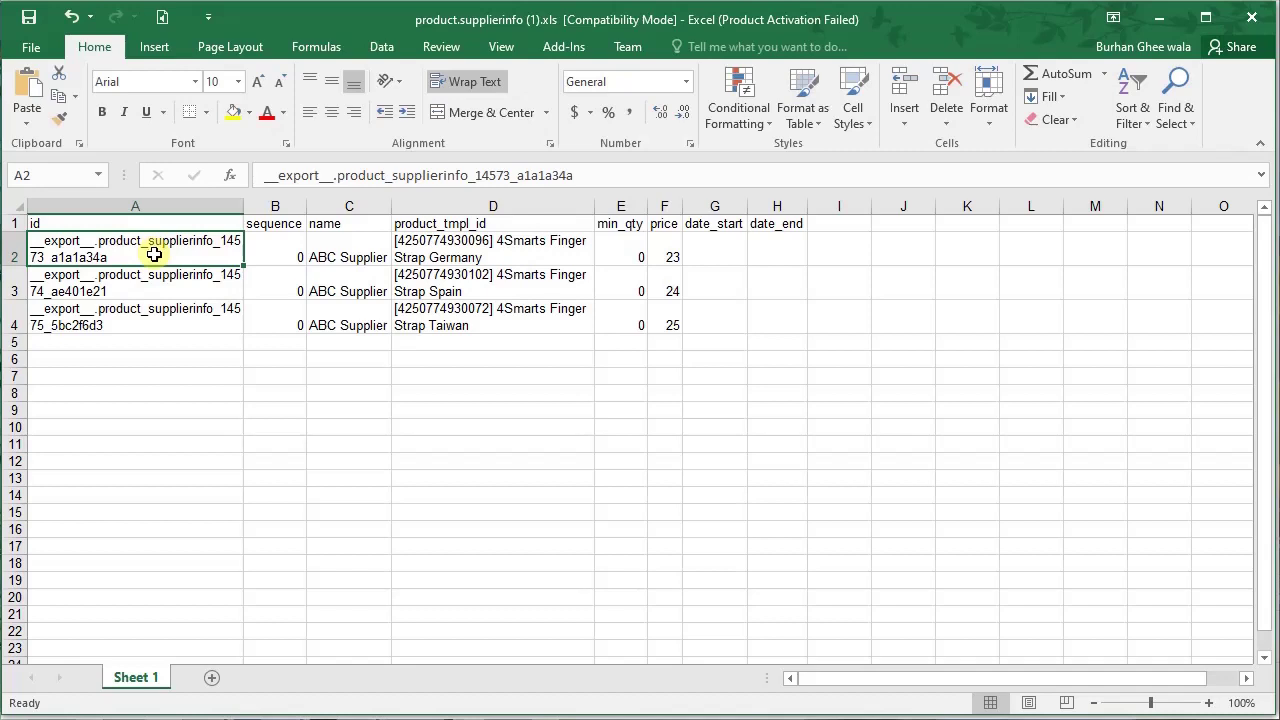
left_click(276, 255)
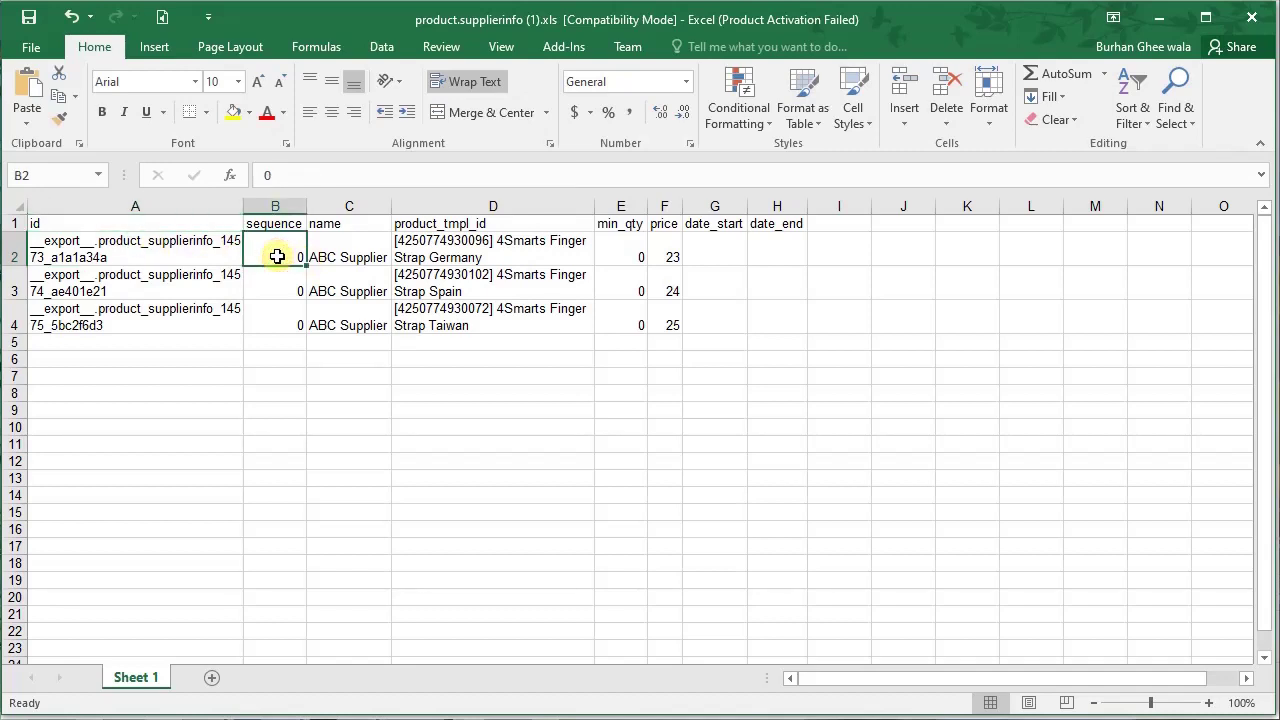
type("1")
key("Return")
type("2")
key("Return")
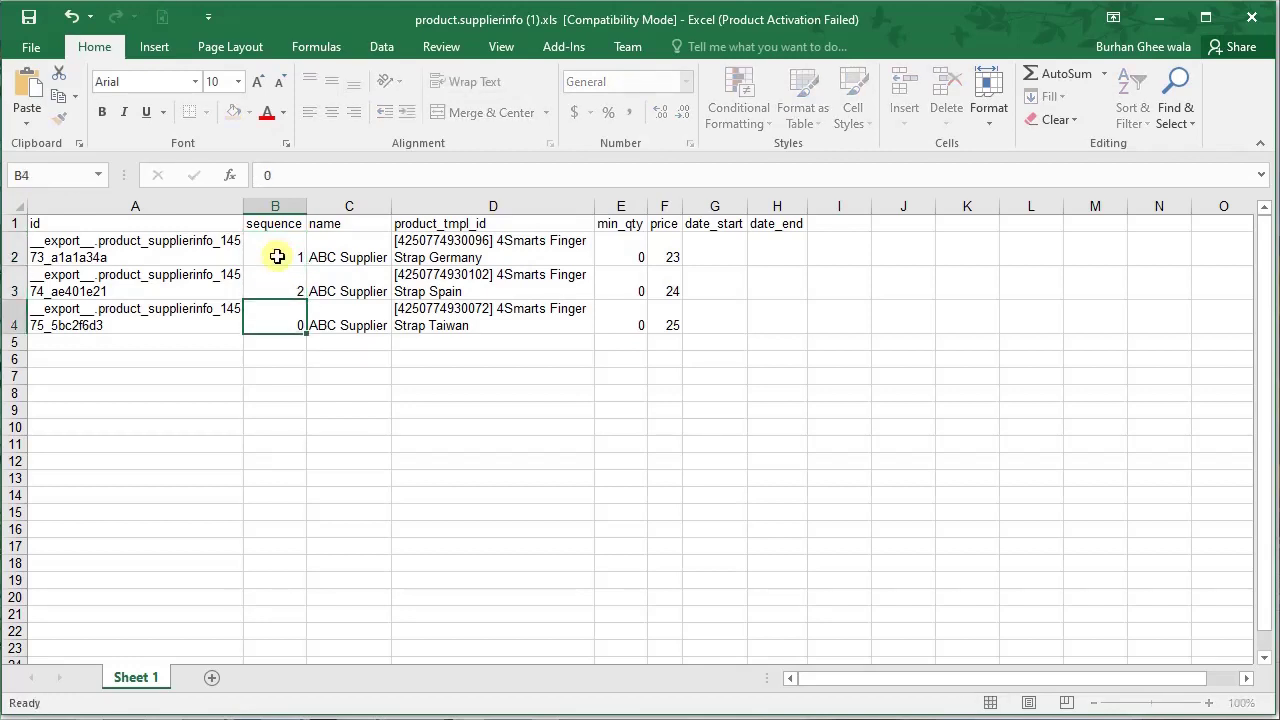
type("3")
key("Tab")
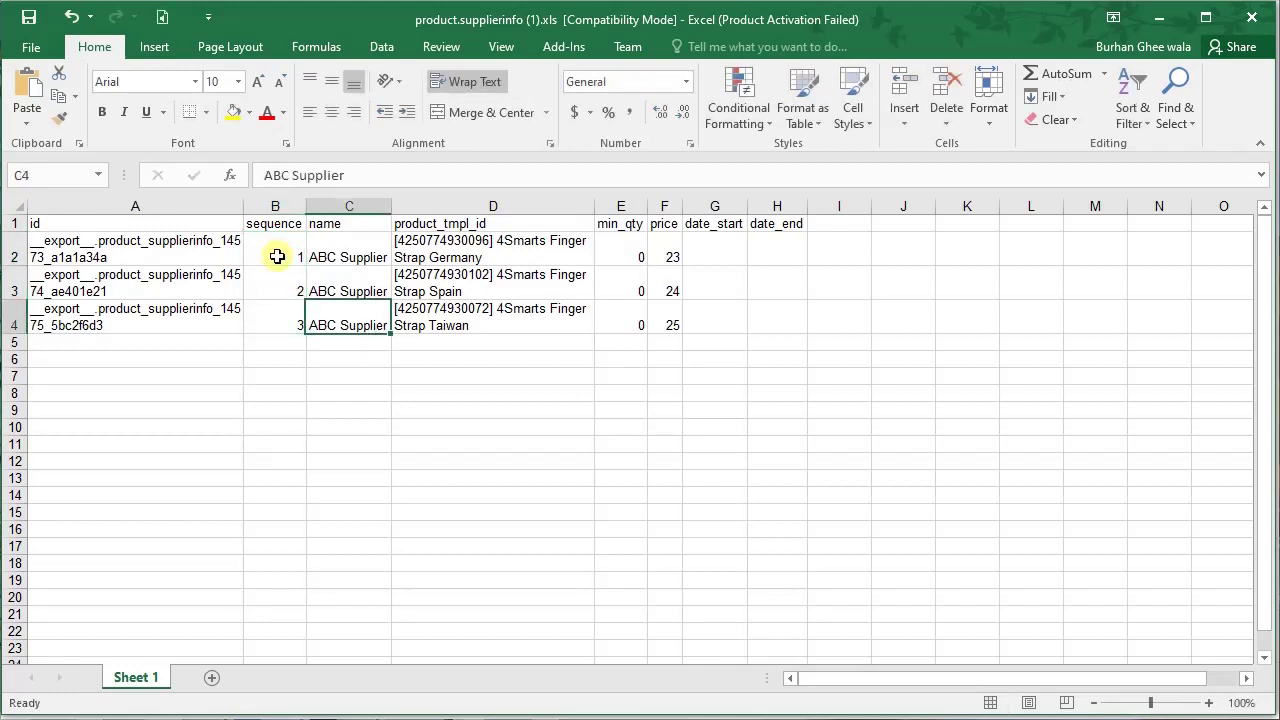
- Set the price values to 50 for Germany, 51 for Spain and 52 for Taiwan in the exported supplierinfo sheet
left_click(679, 247)
type("50")
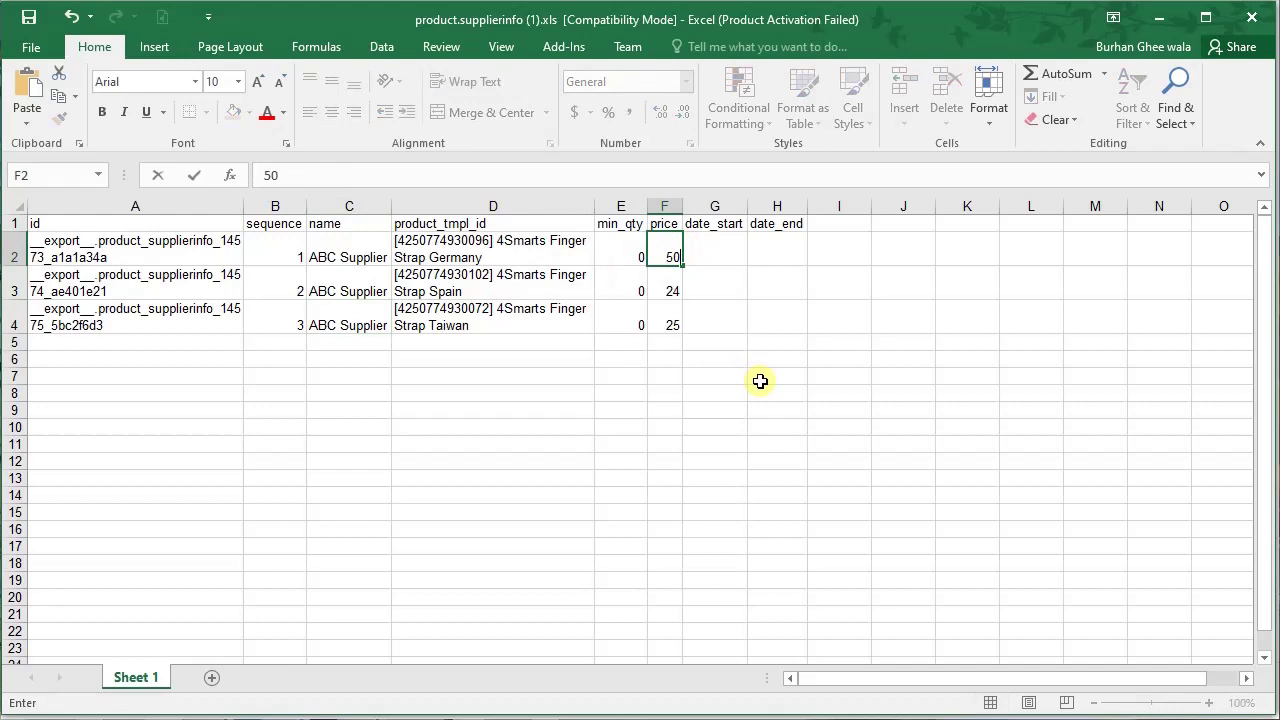
key("Tab")
key("Down")
key("Left")
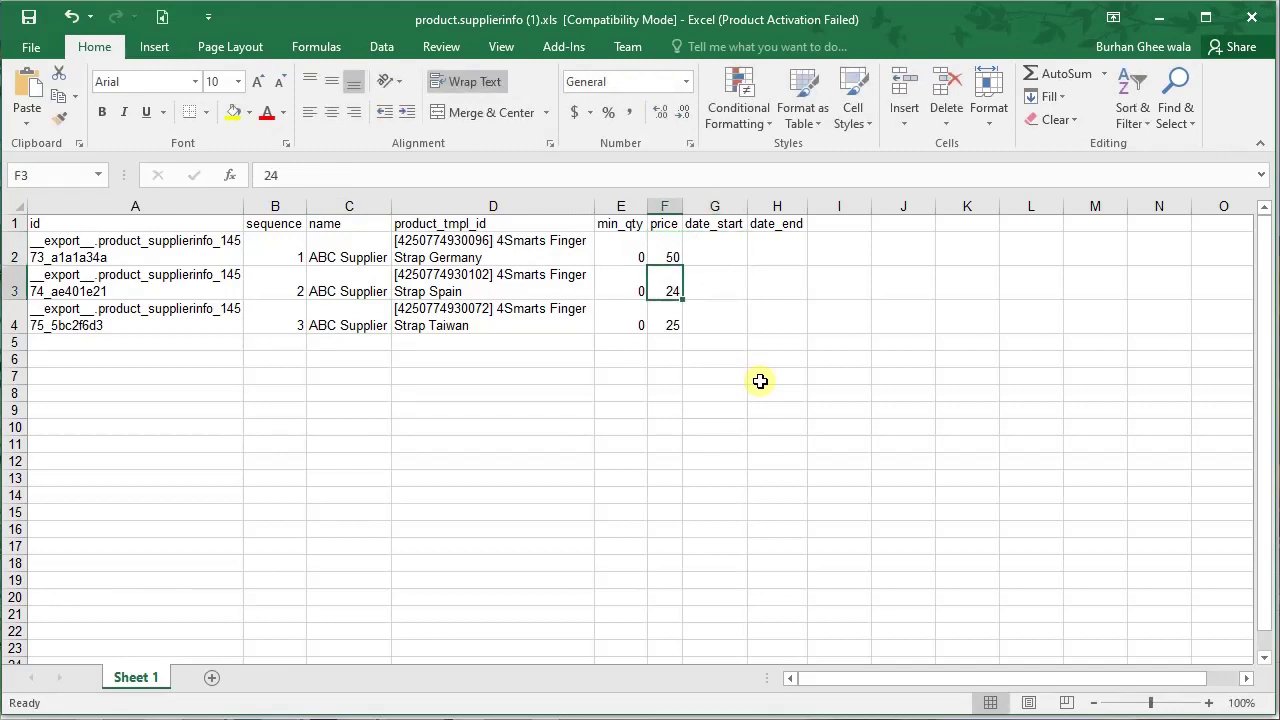
type("51")
key("Return")
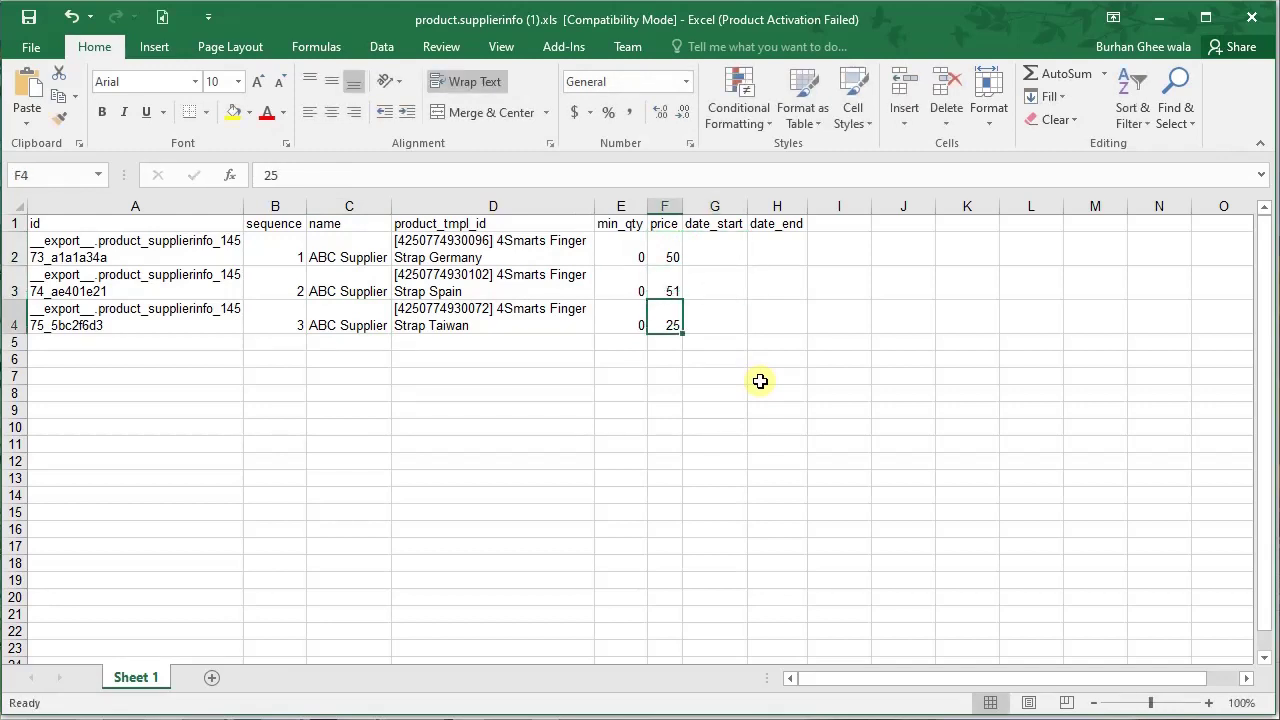
type("52")
key("Tab")
key("Up")
key("Up")
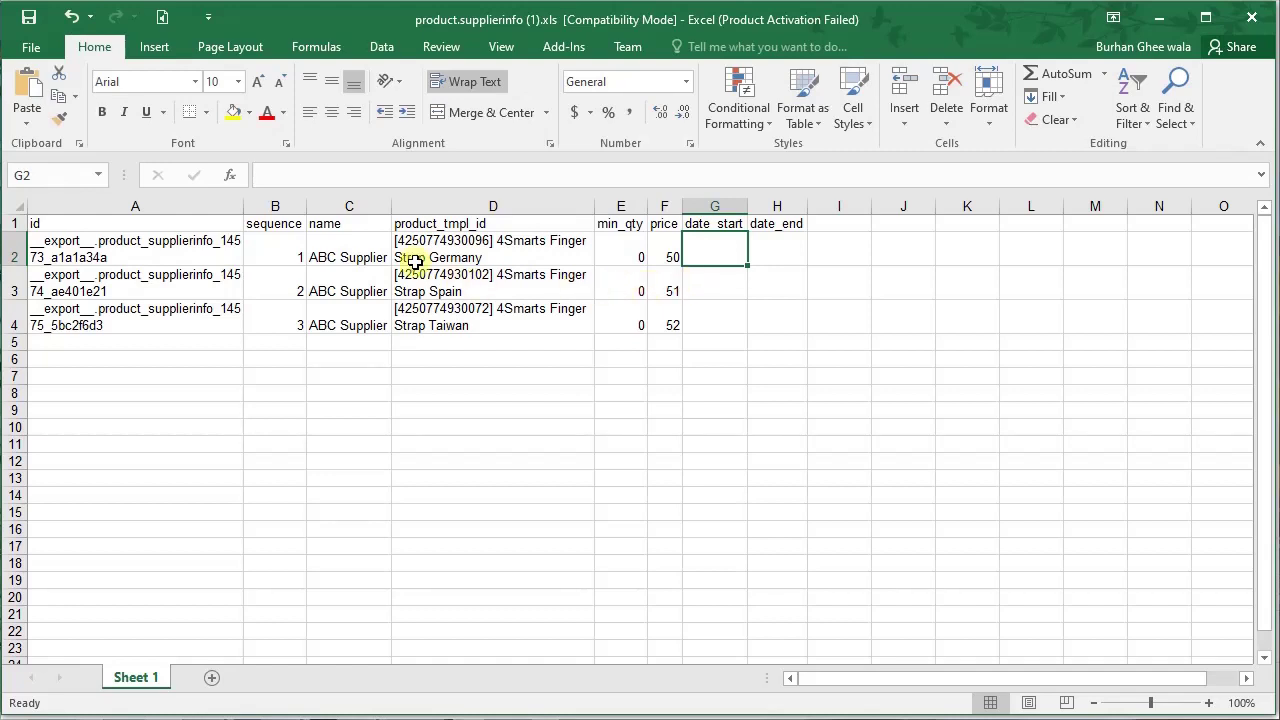
left_click_drag(358, 206, 440, 215)
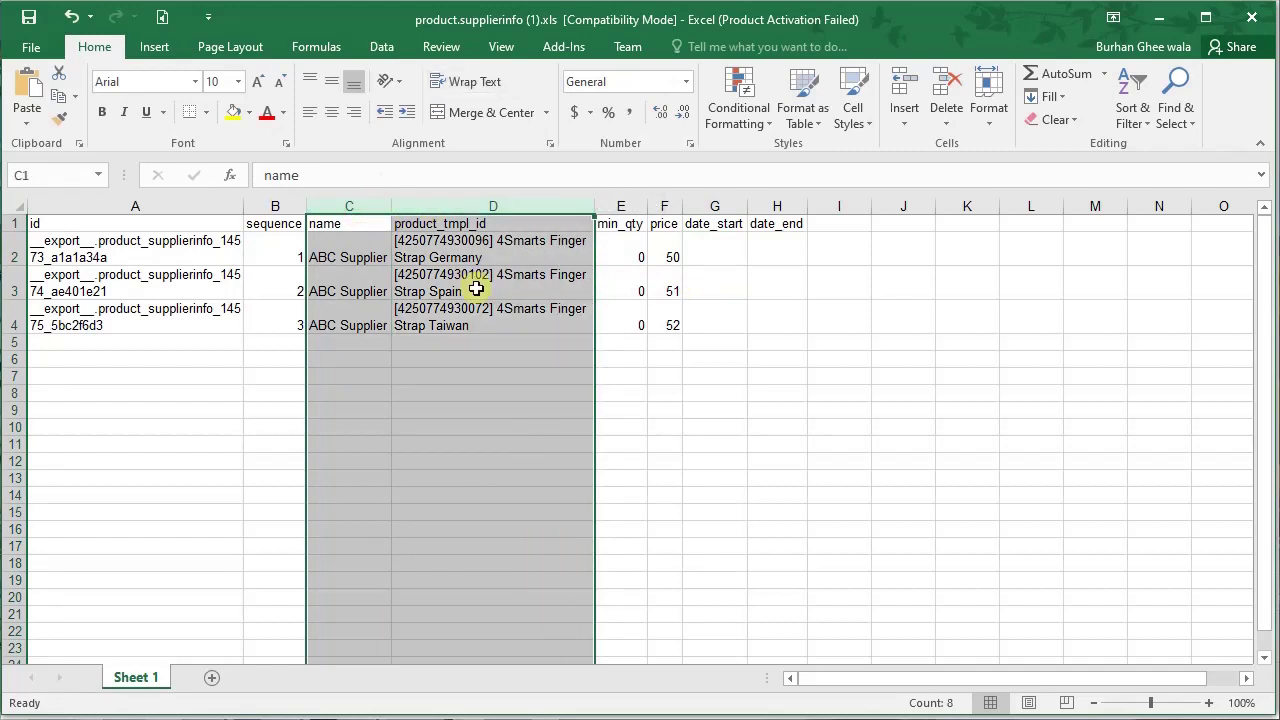
left_click(462, 276)
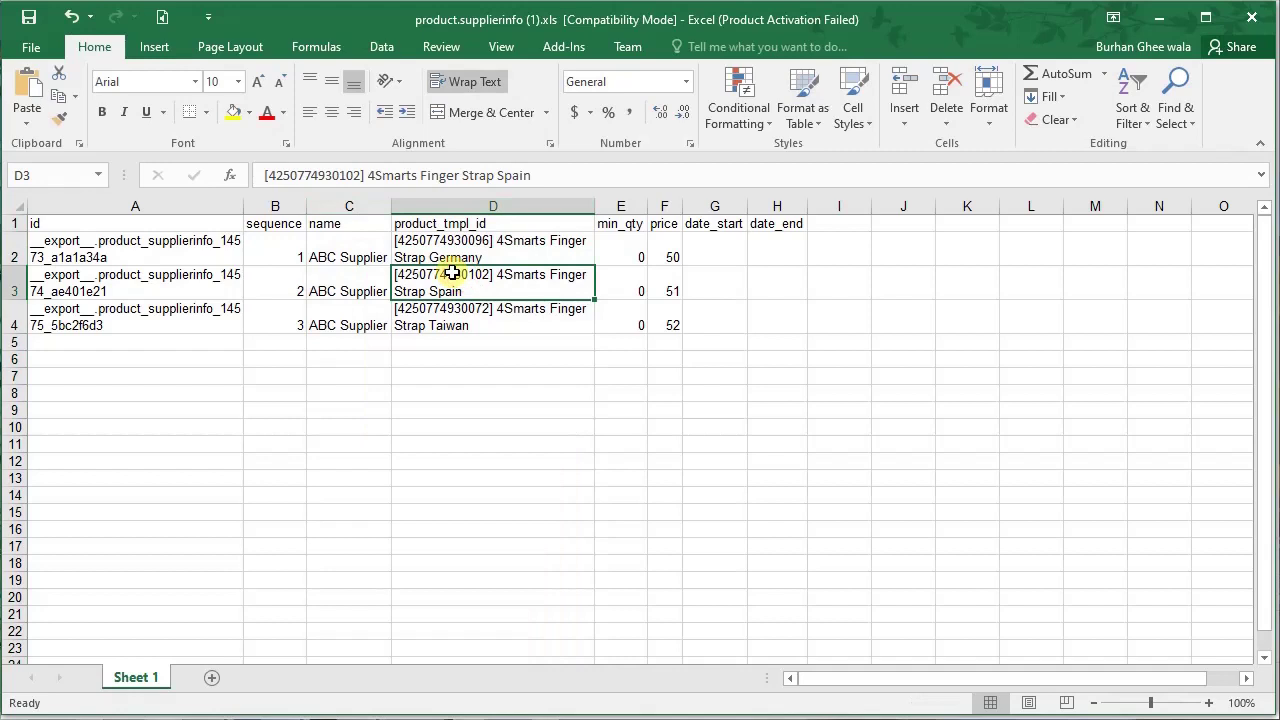
left_click_drag(366, 206, 438, 205)
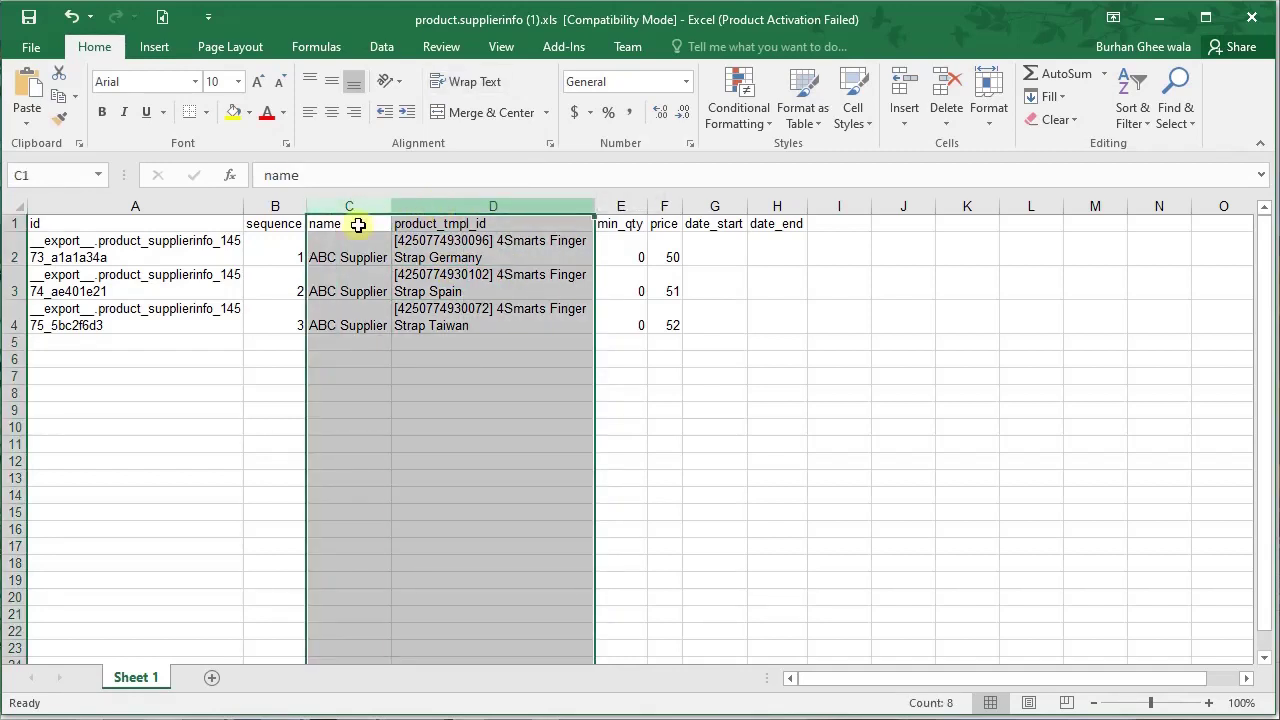
left_click(333, 242)
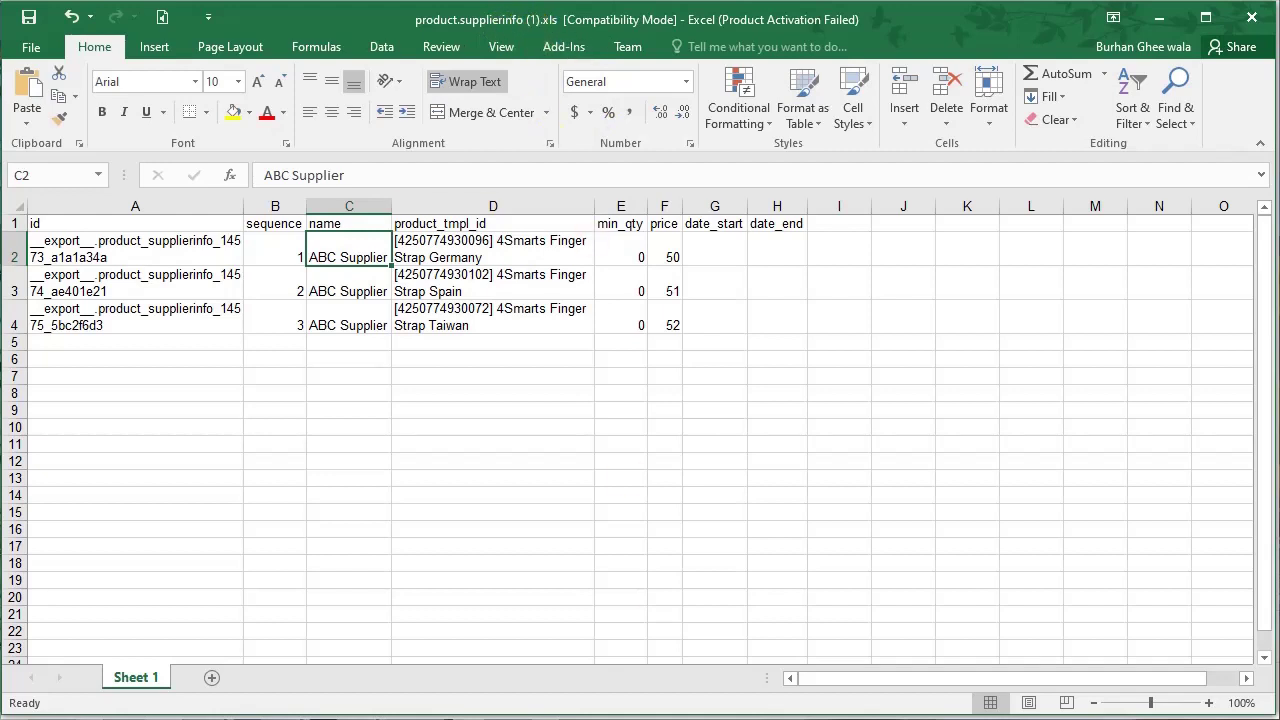
- Switch to Axanta ERP and load product.supplierinfo (1).xls from the Downloads folder into the vendor pricelist import
key("alt+Tab")
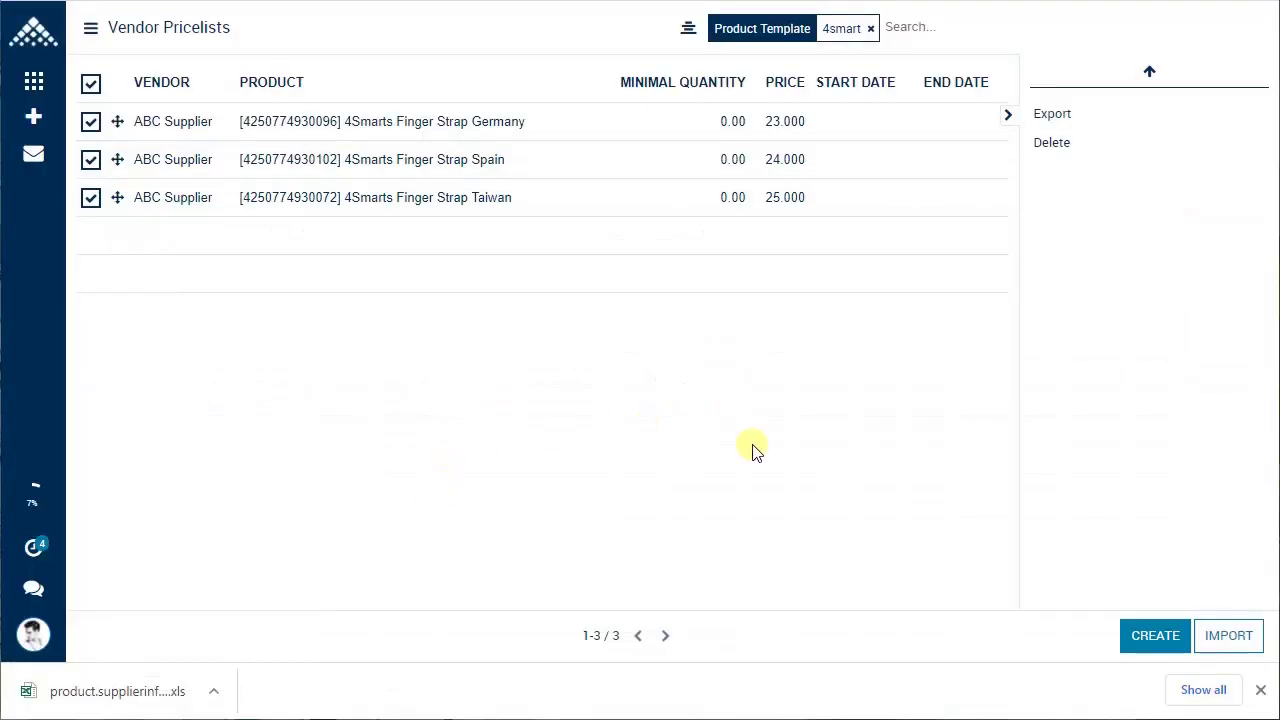
left_click(1236, 635)
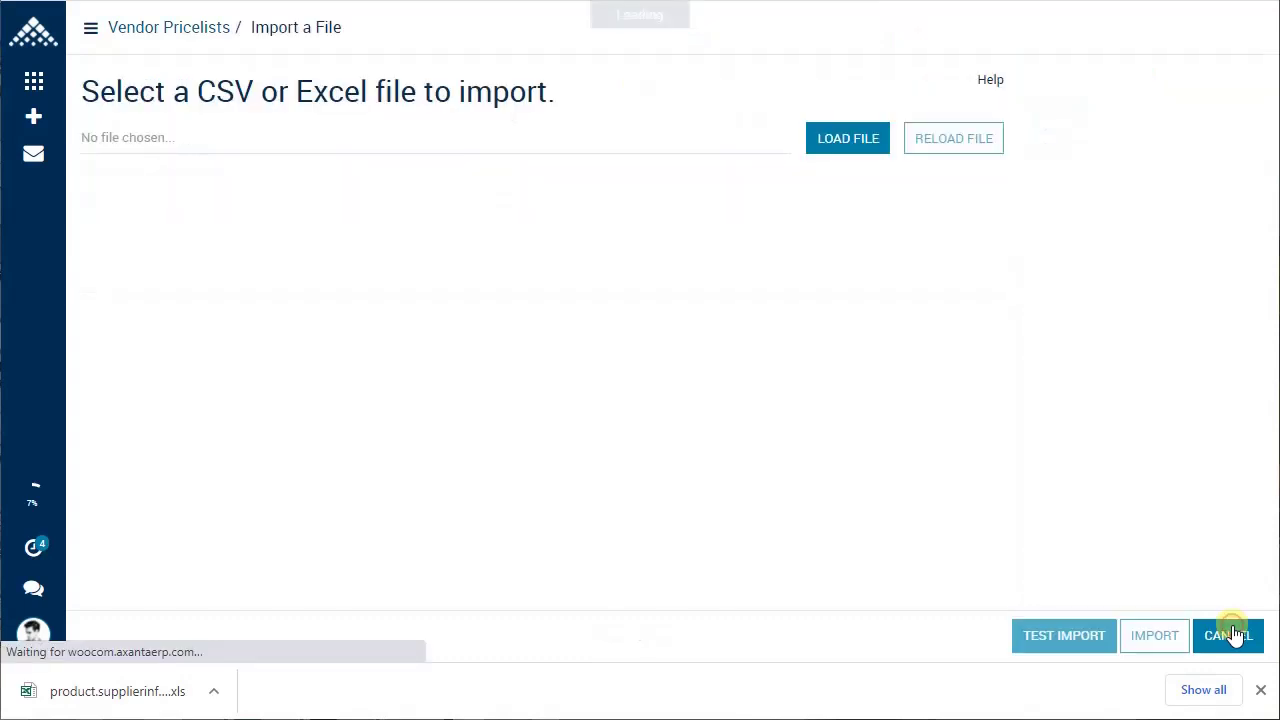
left_click(859, 160)
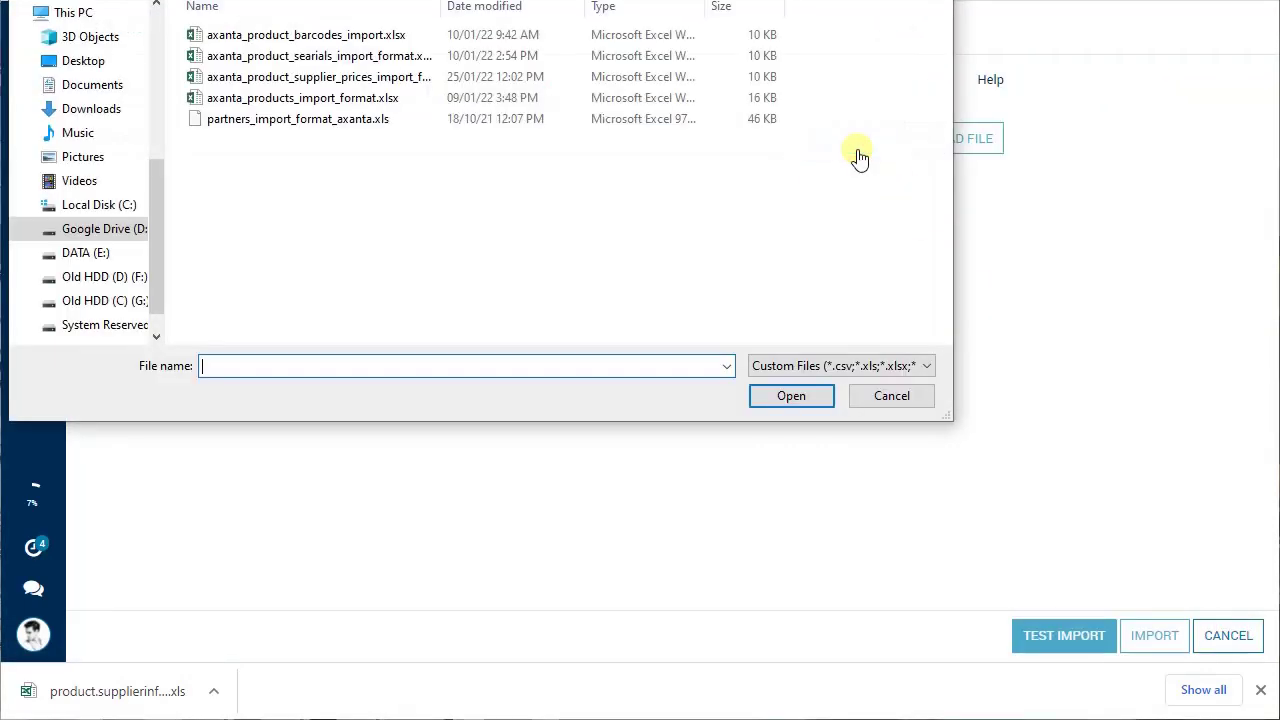
left_click(110, 112)
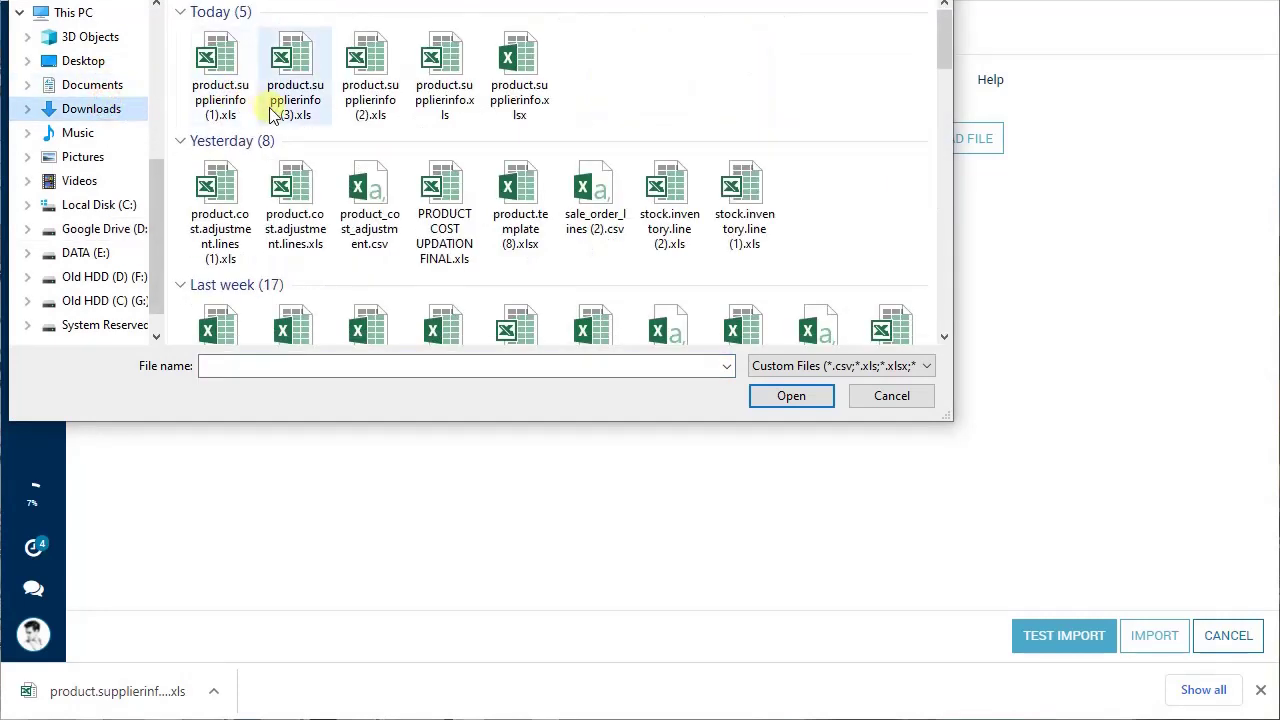
double_click(229, 62)
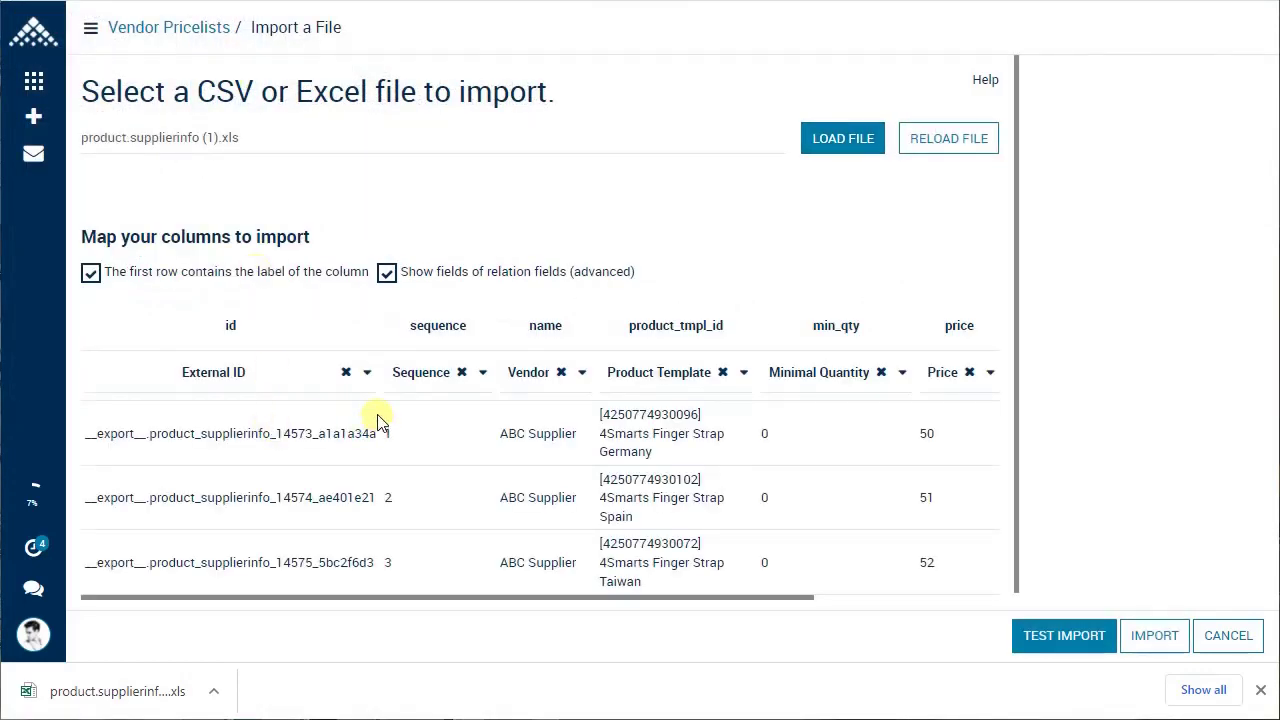
- Set the name and product_tmpl_id columns to Don't import, then test and import the vendor pricelist file
left_click(561, 372)
left_click(722, 372)
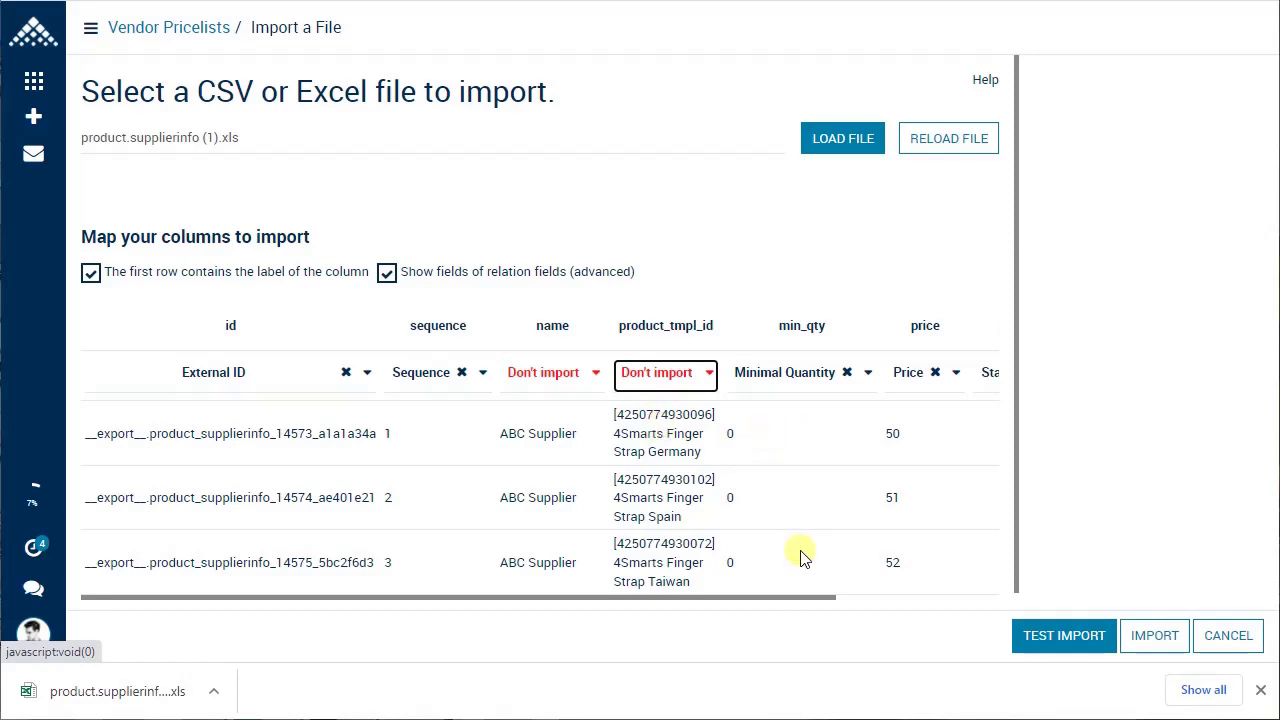
left_click_drag(770, 600, 670, 588)
left_click(1032, 637)
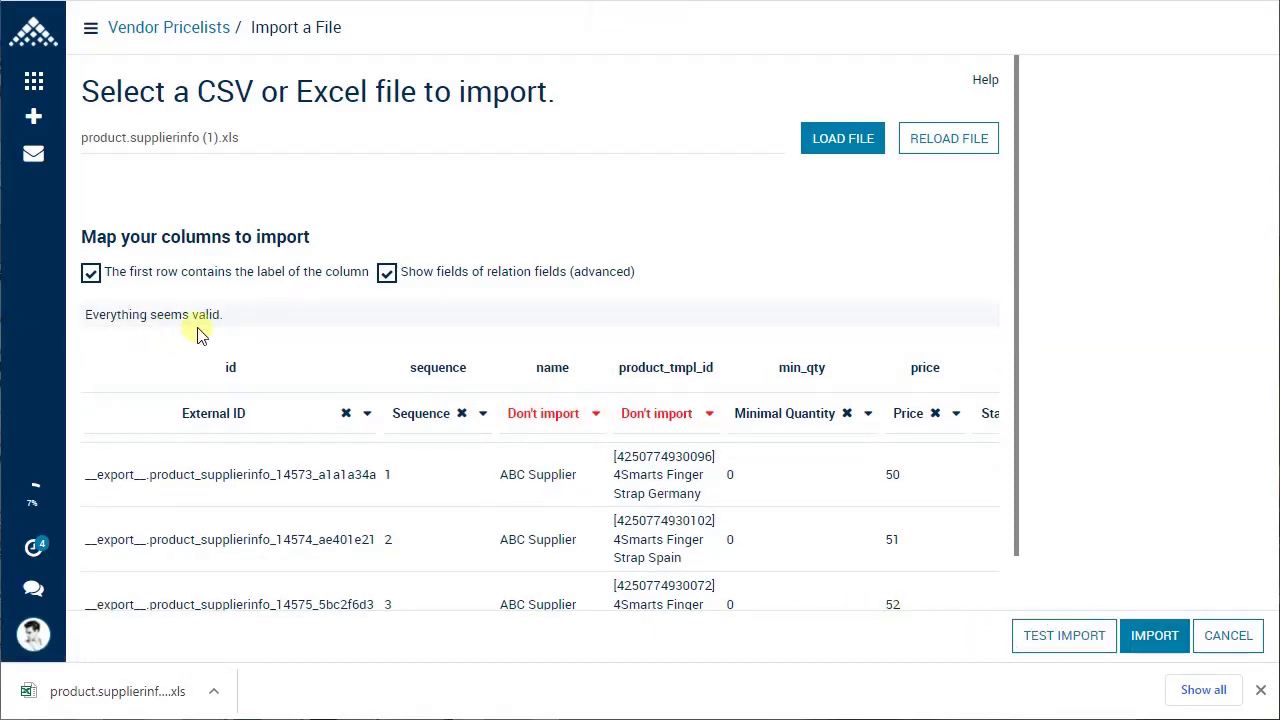
left_click(1147, 637)
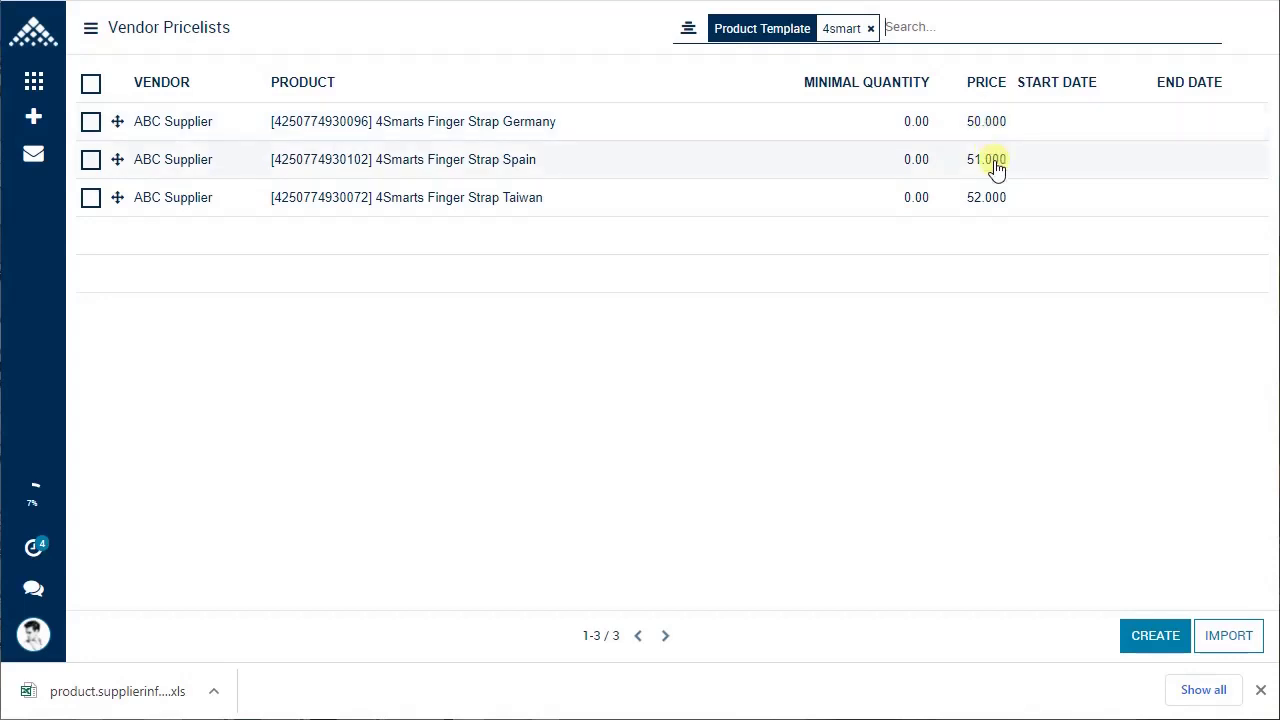
- Open the vendor pricelist record for 4Smarts Finger Strap Germany
left_click(965, 138)
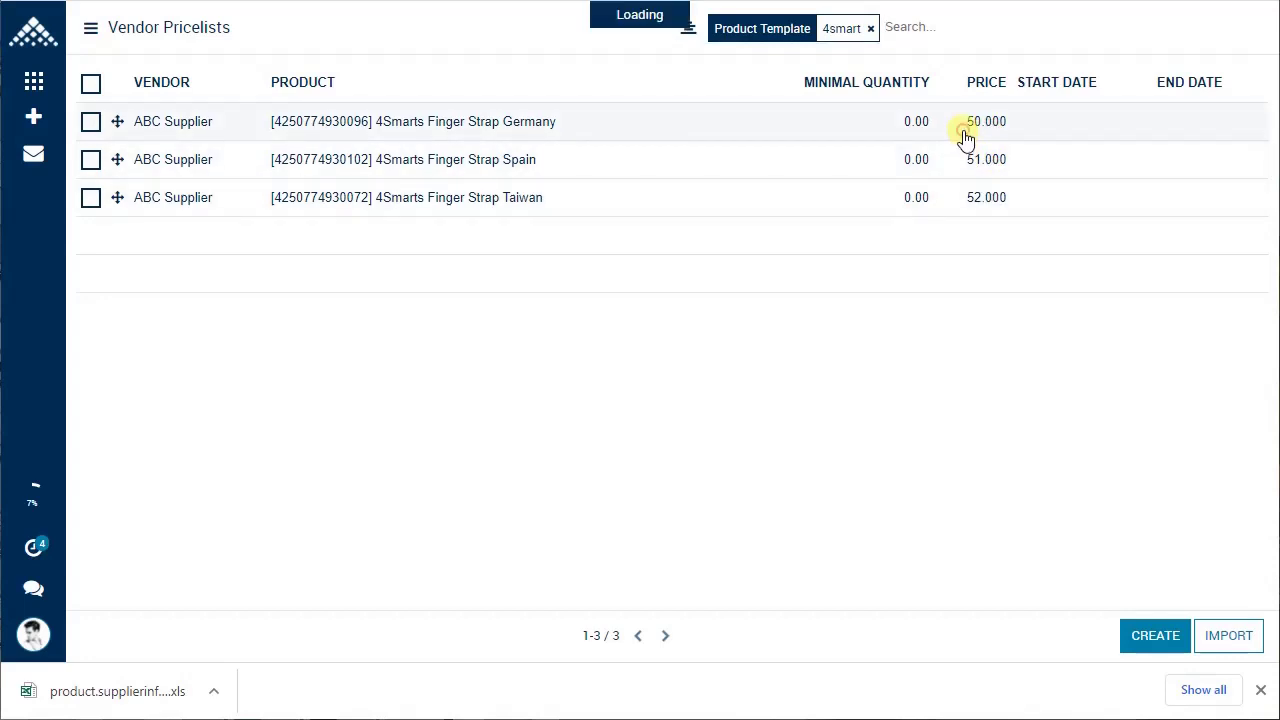